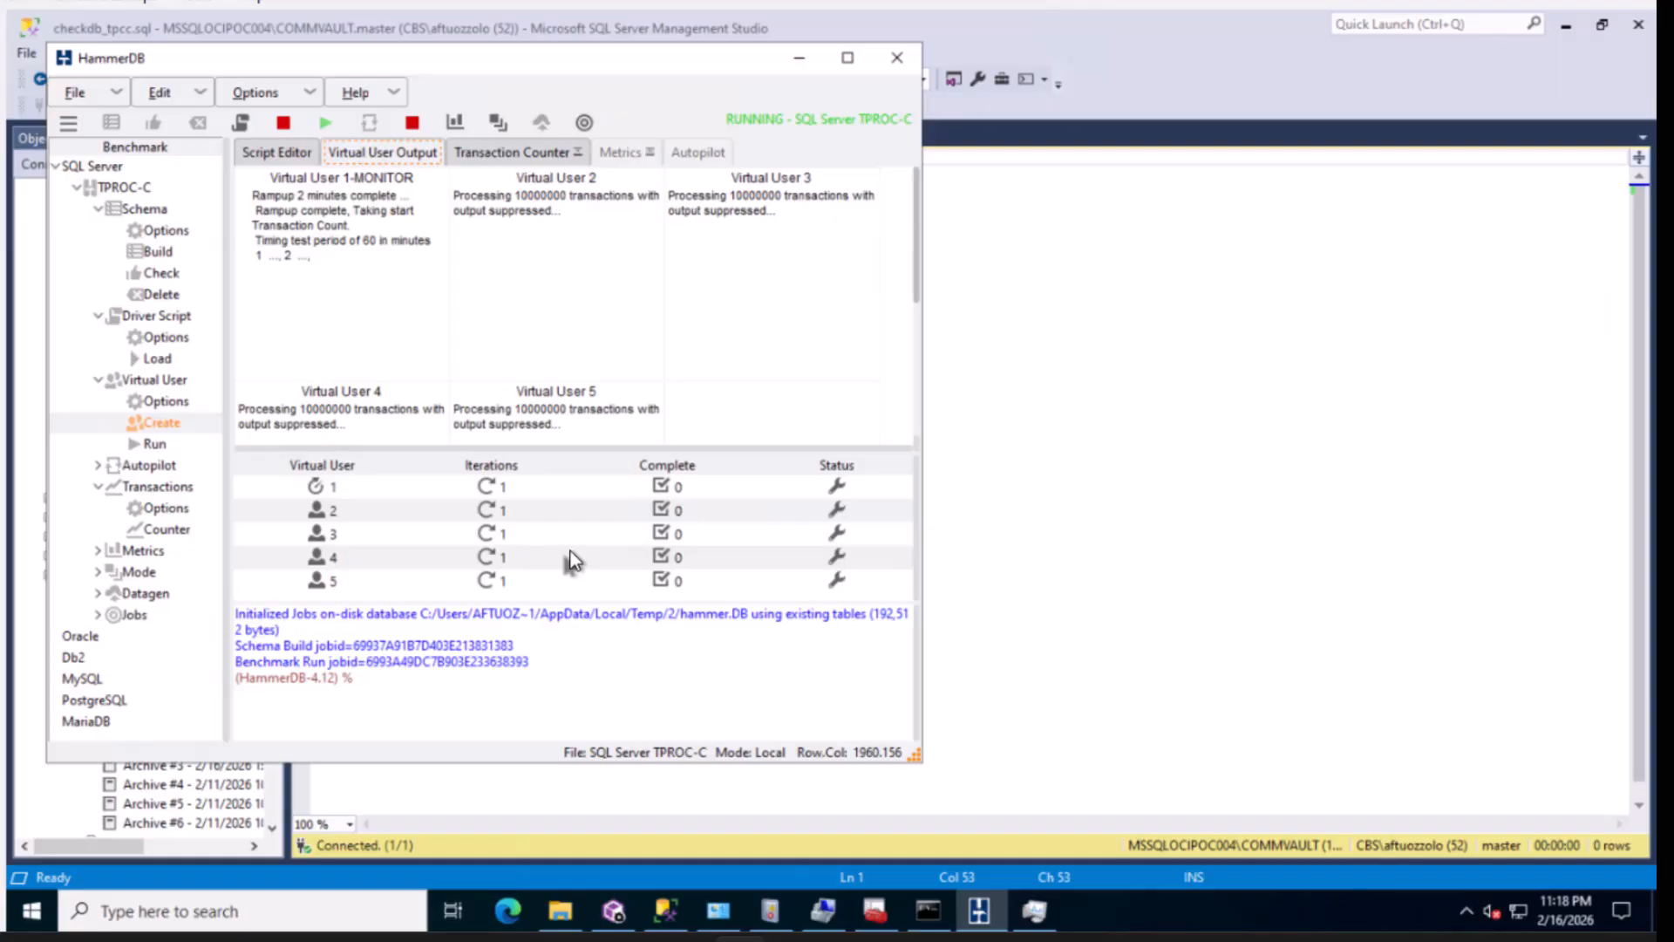
Return to HammerDB and show the transaction counter of the running SQL Server TPROC-C workload
{"action": "left_click", "coordinate": [1188, 624]}
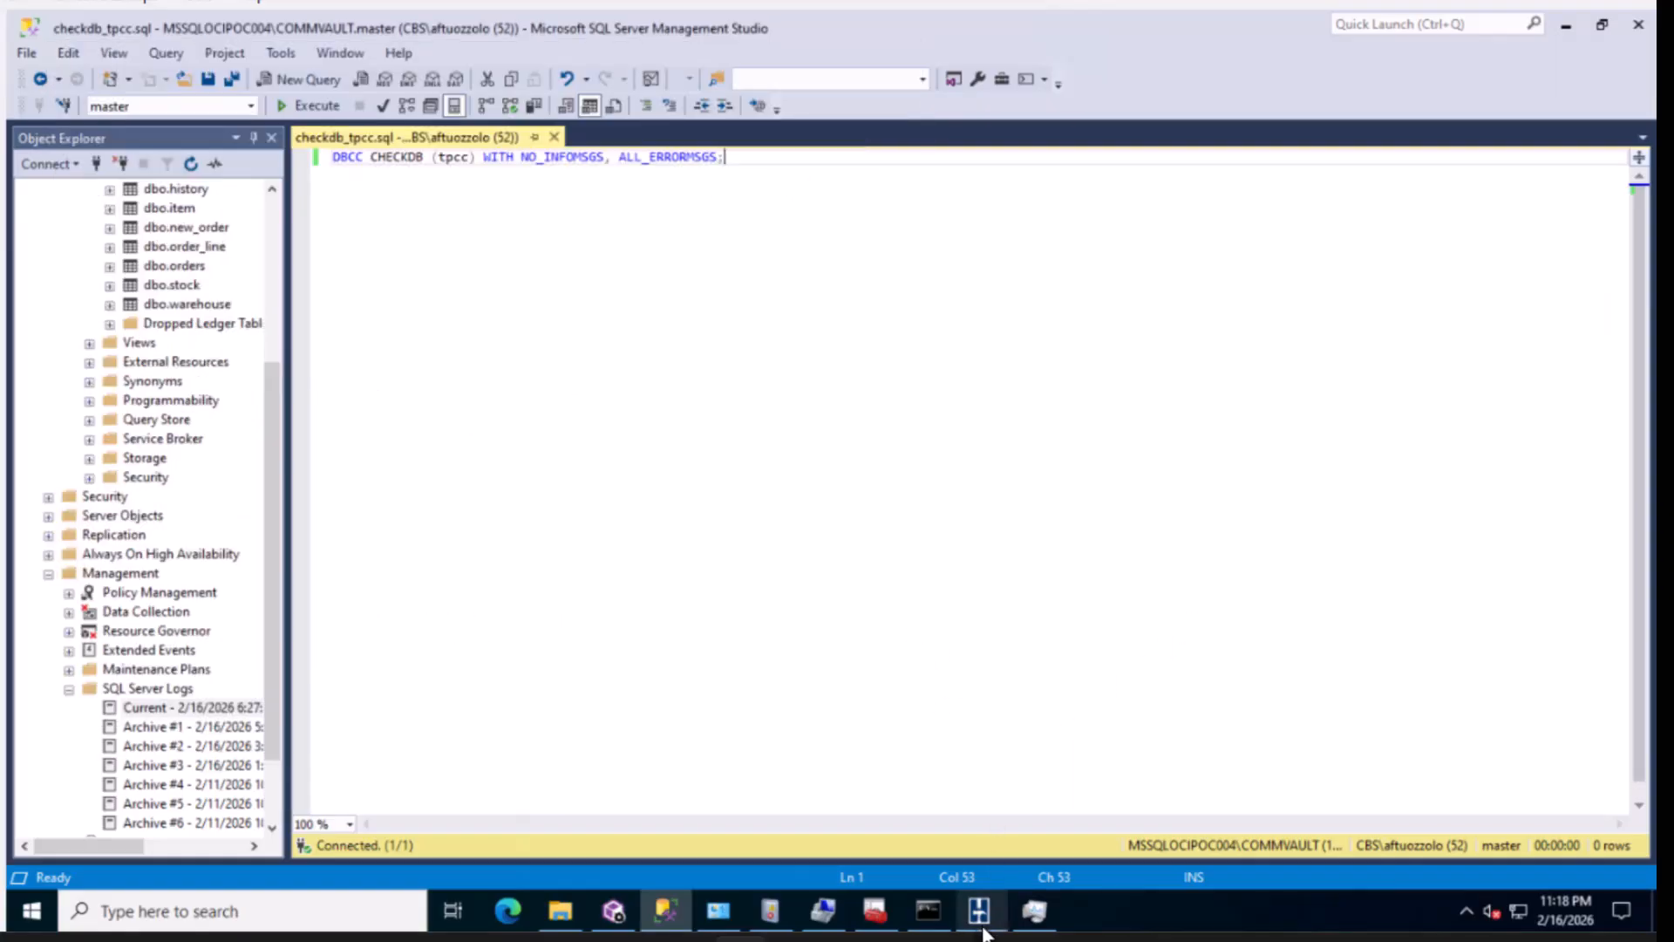
{"action": "mouse_move", "coordinate": [983, 931]}
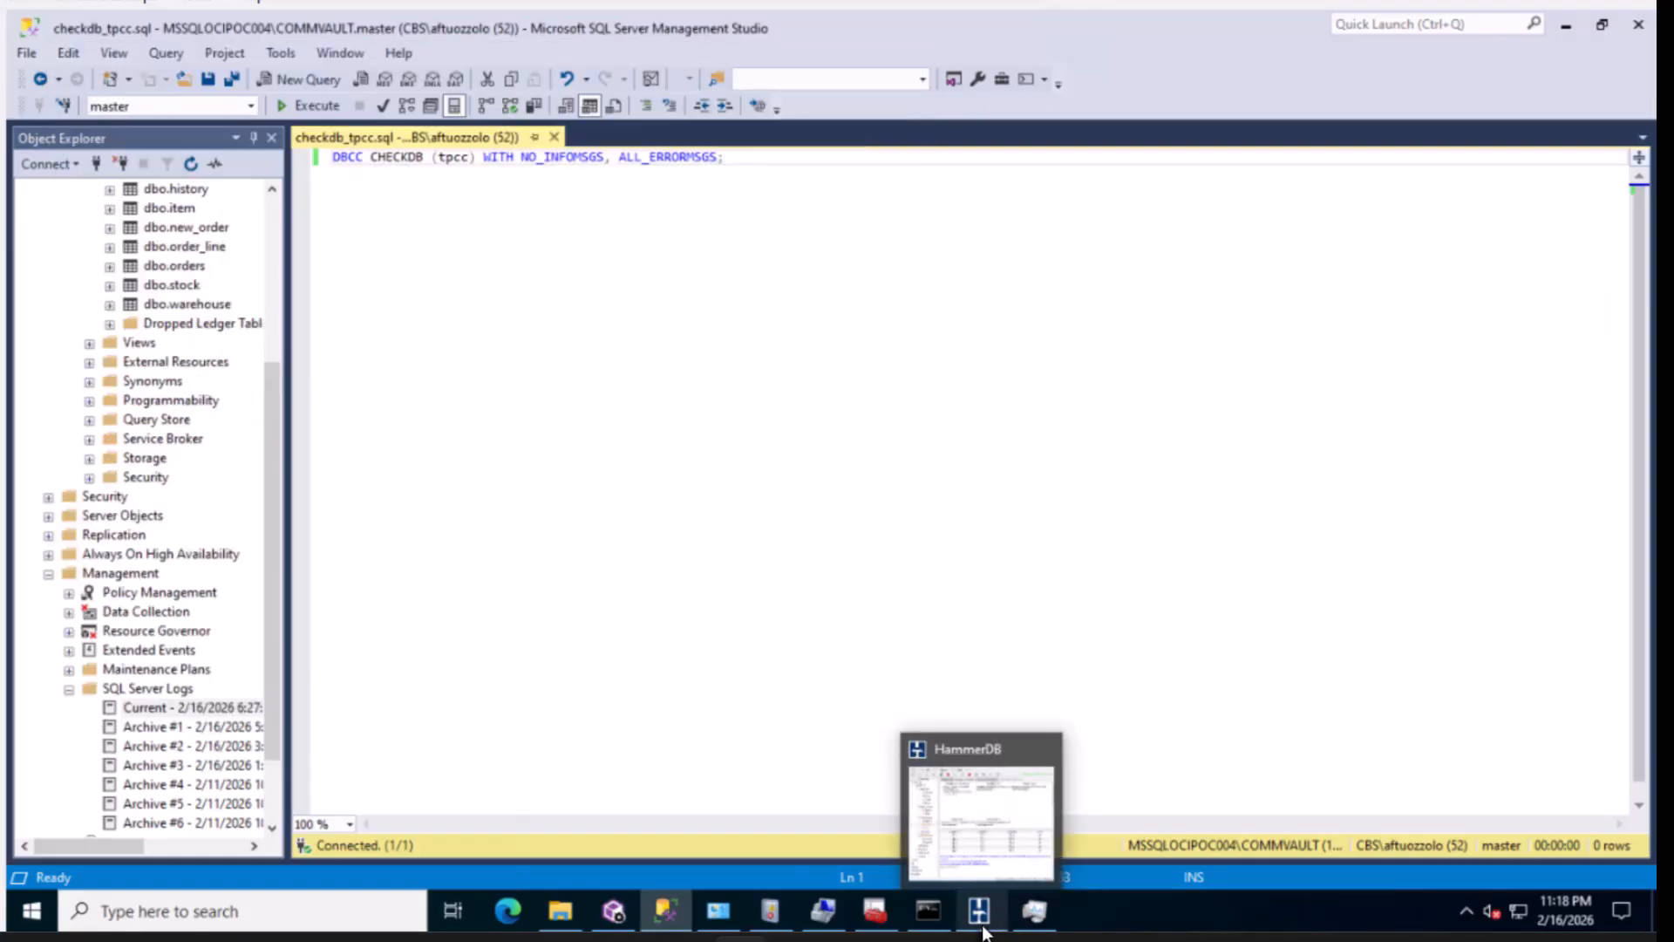
{"action": "left_click", "coordinate": [984, 932]}
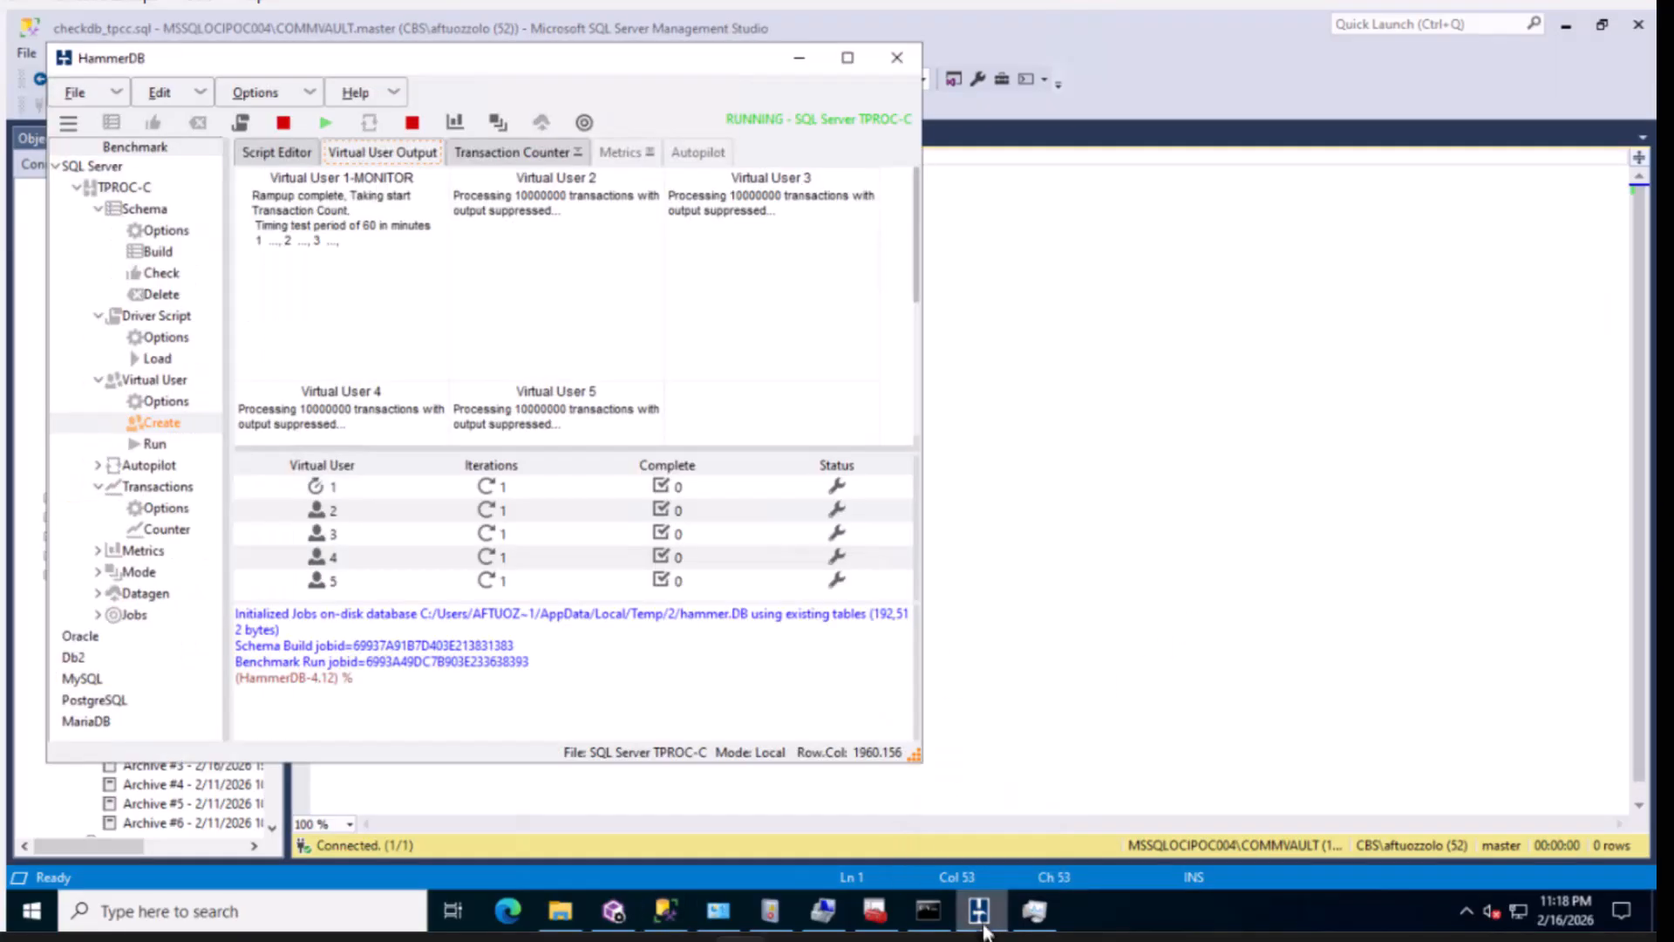
{"action": "left_click", "coordinate": [505, 150]}
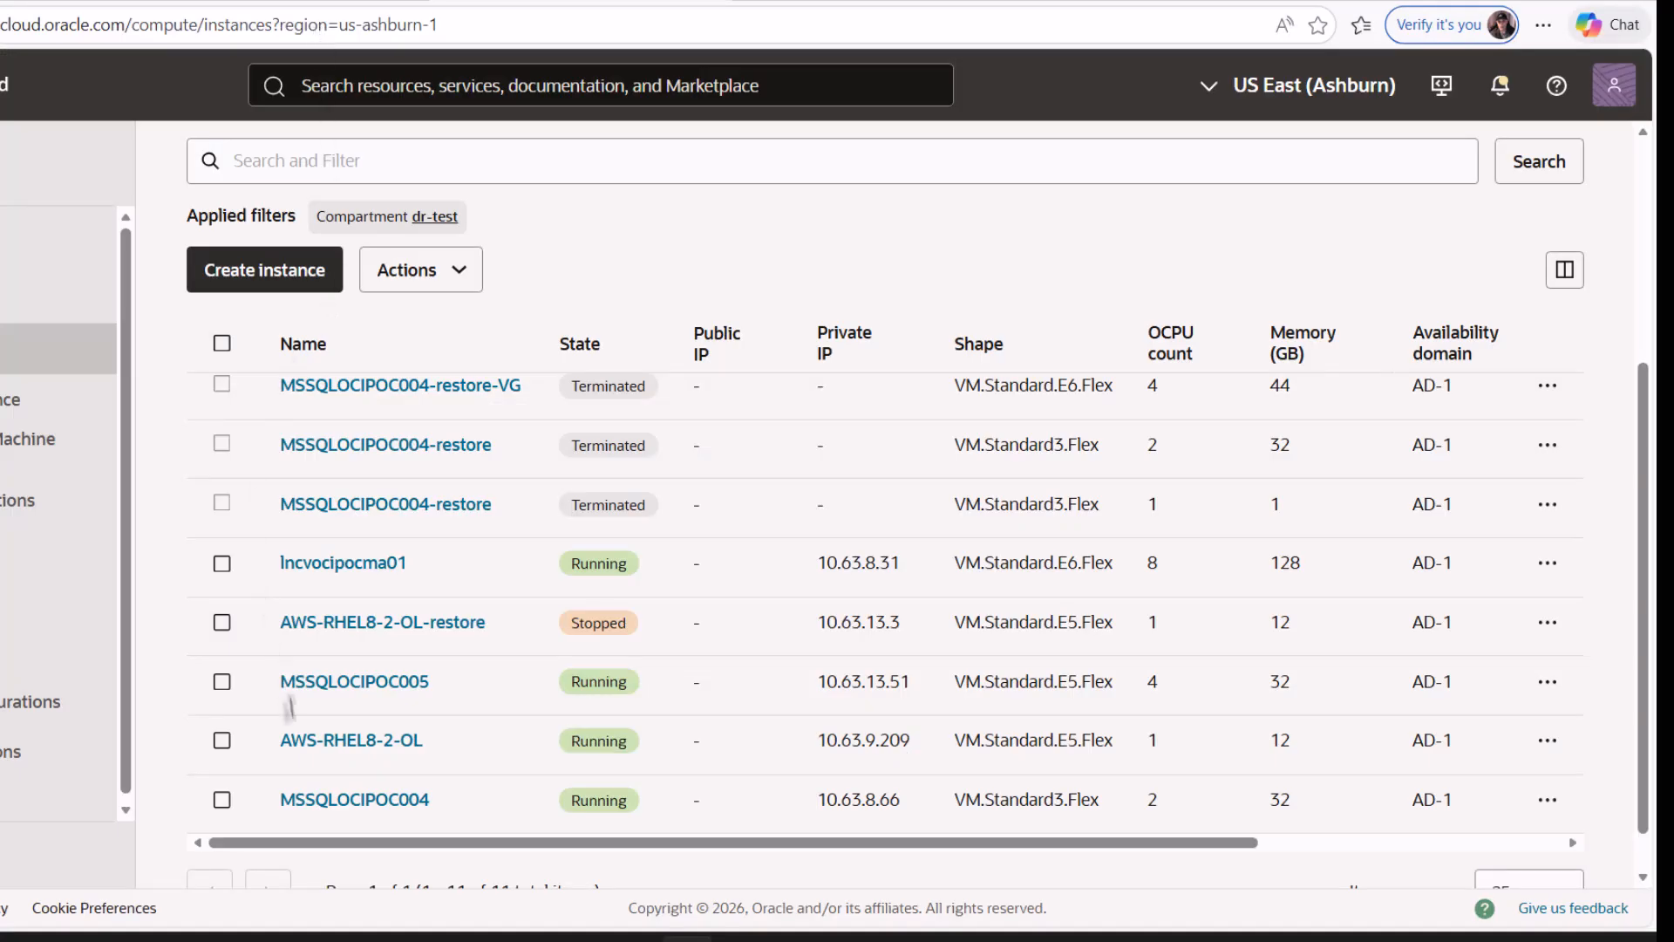
Switch to the Oracle Cloud console, open the MSSQLOCIPOC004 instance and view its attached block volumes
{"action": "left_click", "coordinate": [389, 815]}
{"action": "left_click", "coordinate": [389, 815]}
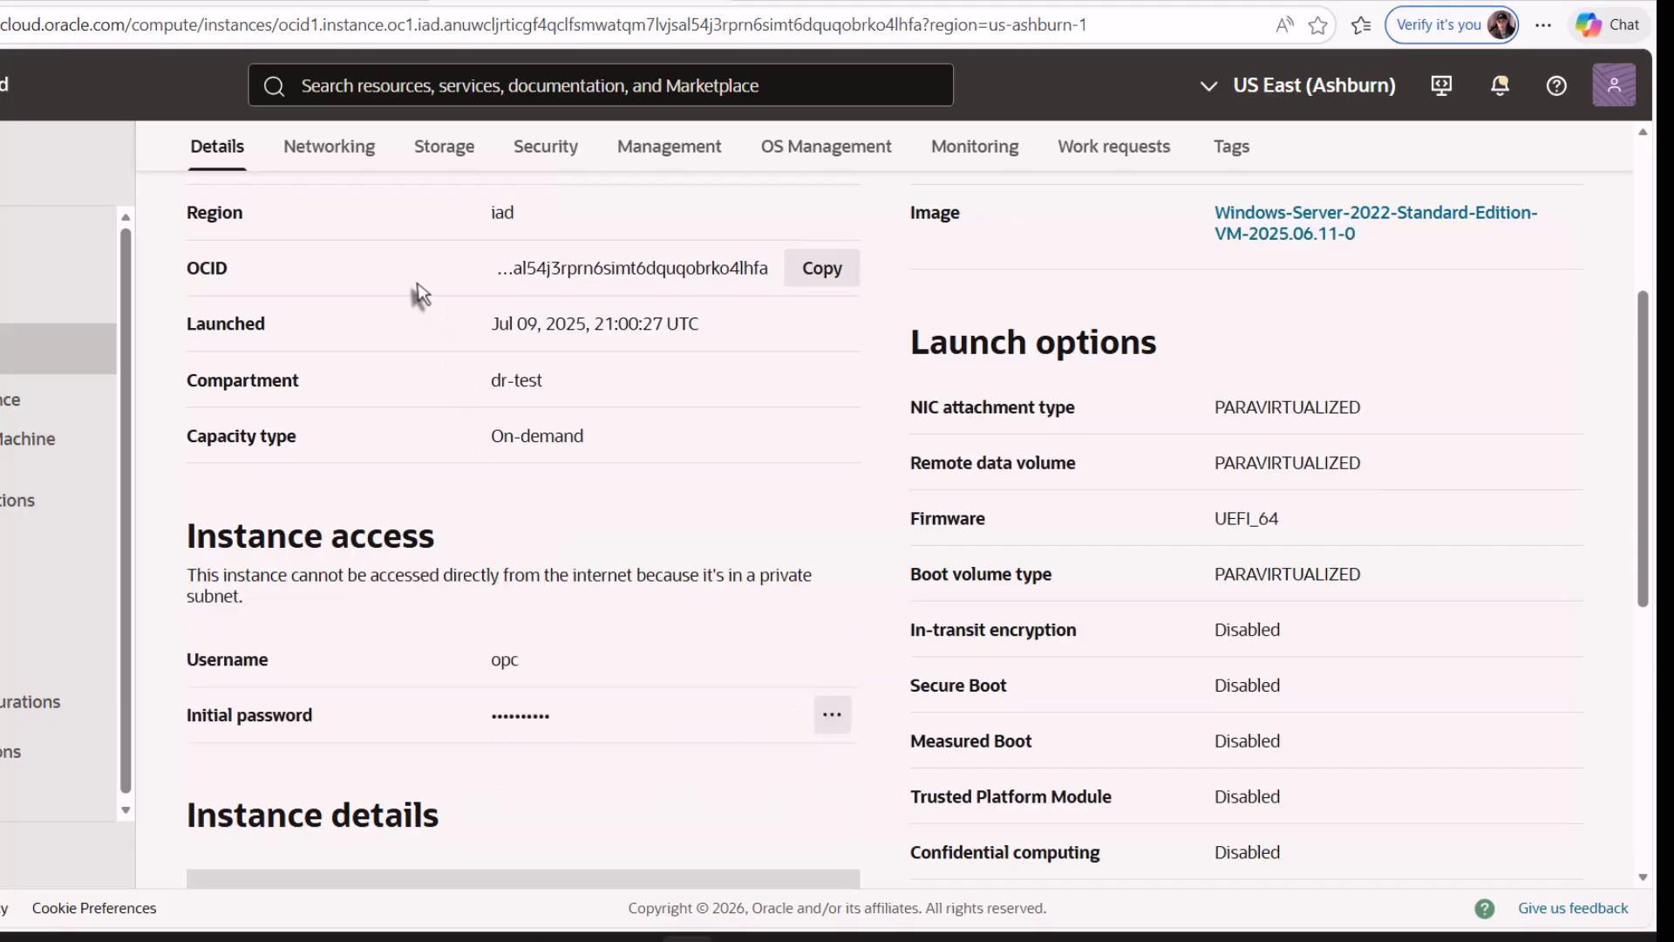
{"action": "left_click", "coordinate": [445, 154]}
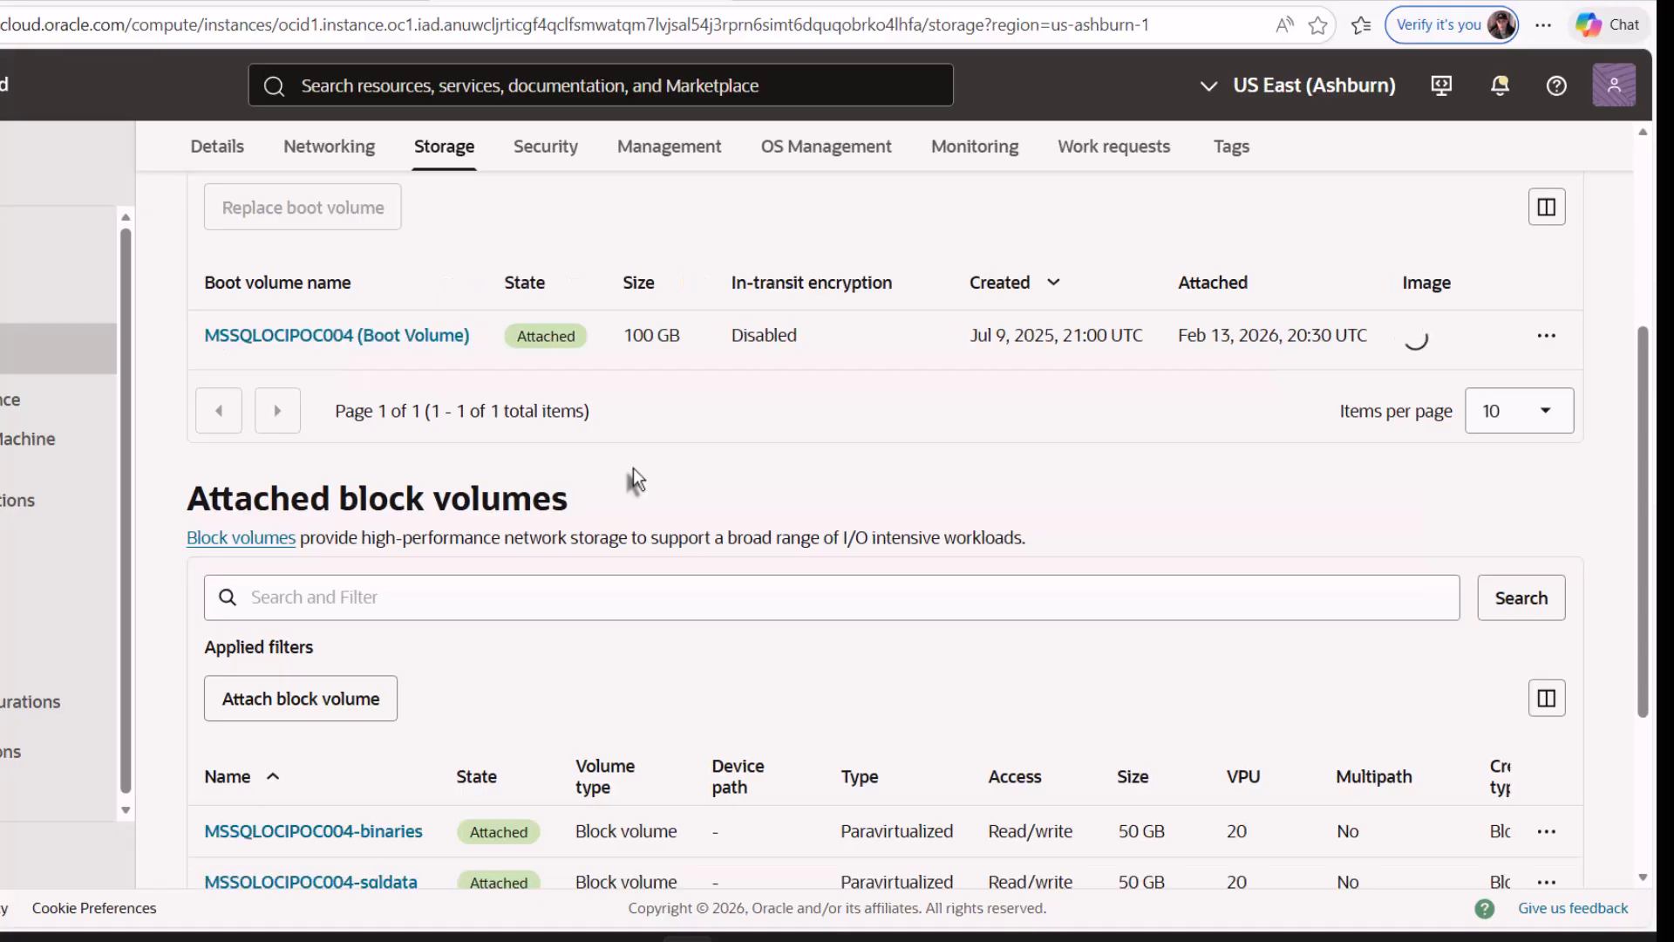
{"action": "scroll", "coordinate": [467, 487], "scroll_direction": "down", "scroll_amount": 3}
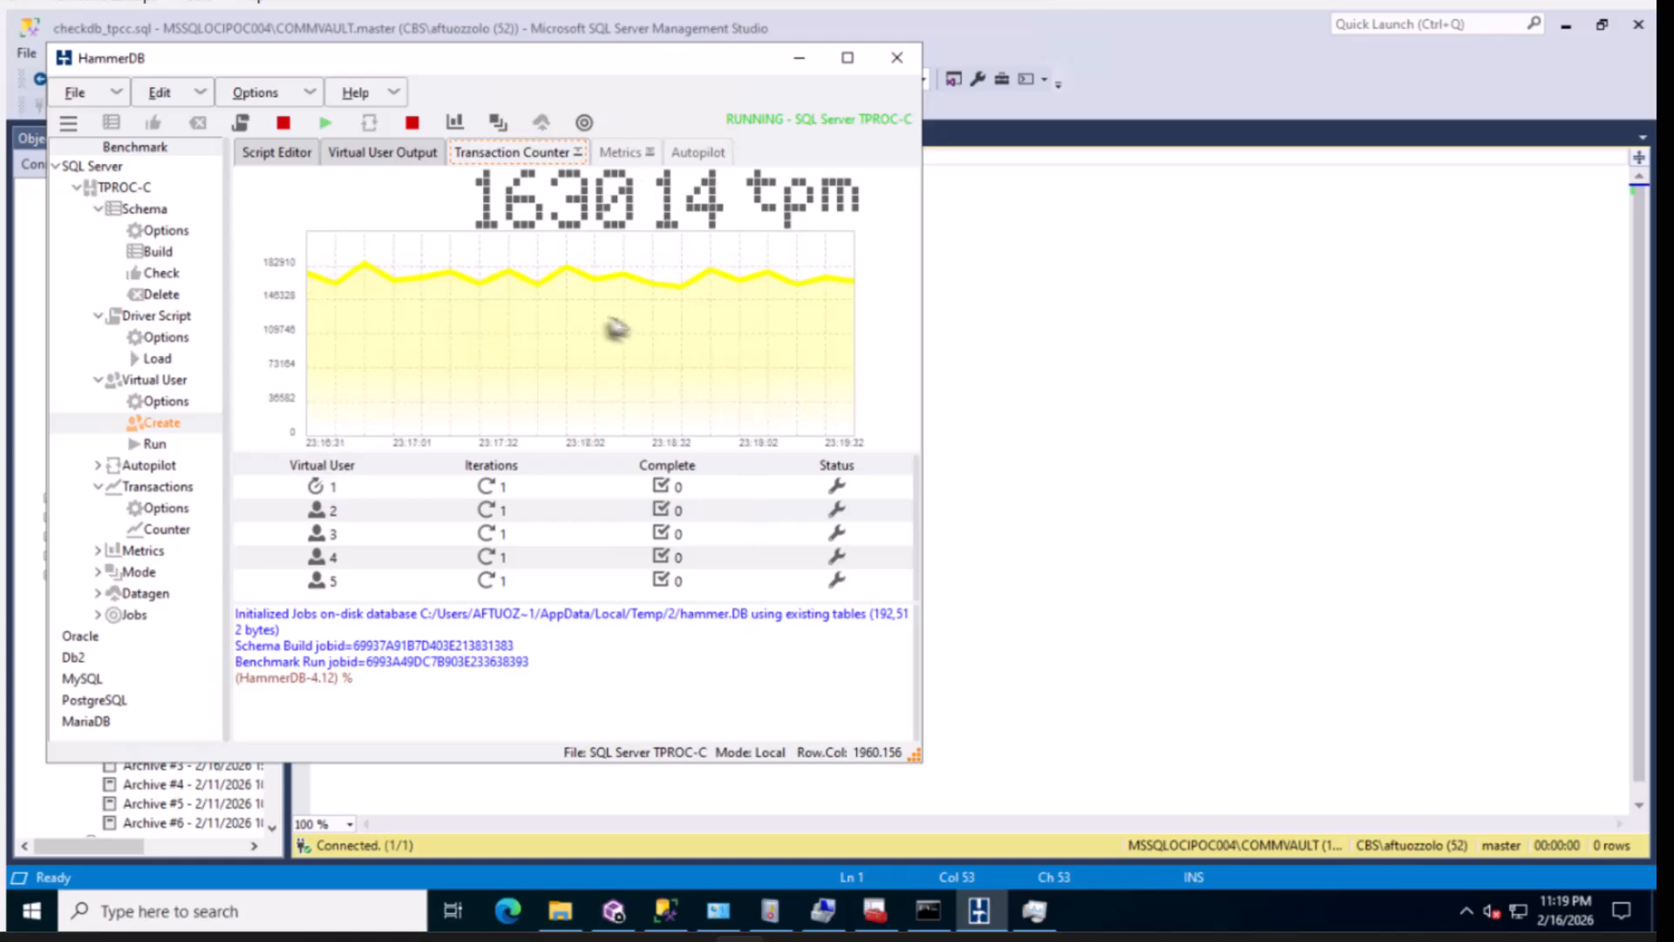
Move the HammerDB window aside, and check the Commvault services in Process Manager before closing it
{"action": "left_click_drag", "start_coordinate": [601, 60], "coordinate": [1092, 117]}
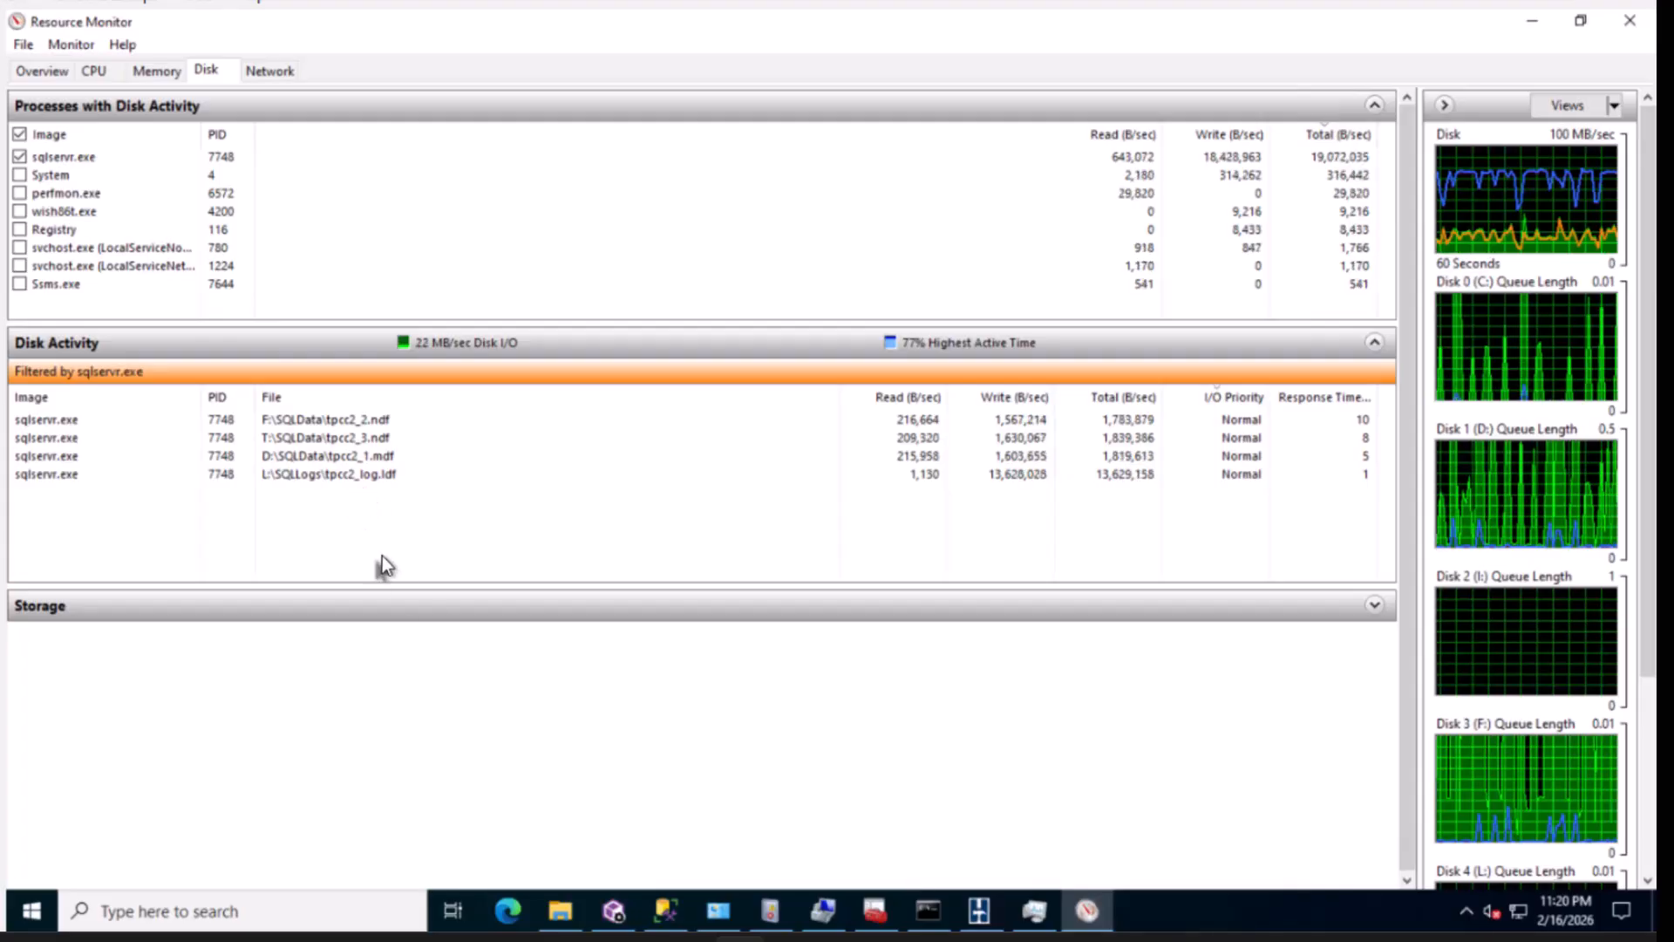
{"action": "left_click", "coordinate": [614, 910]}
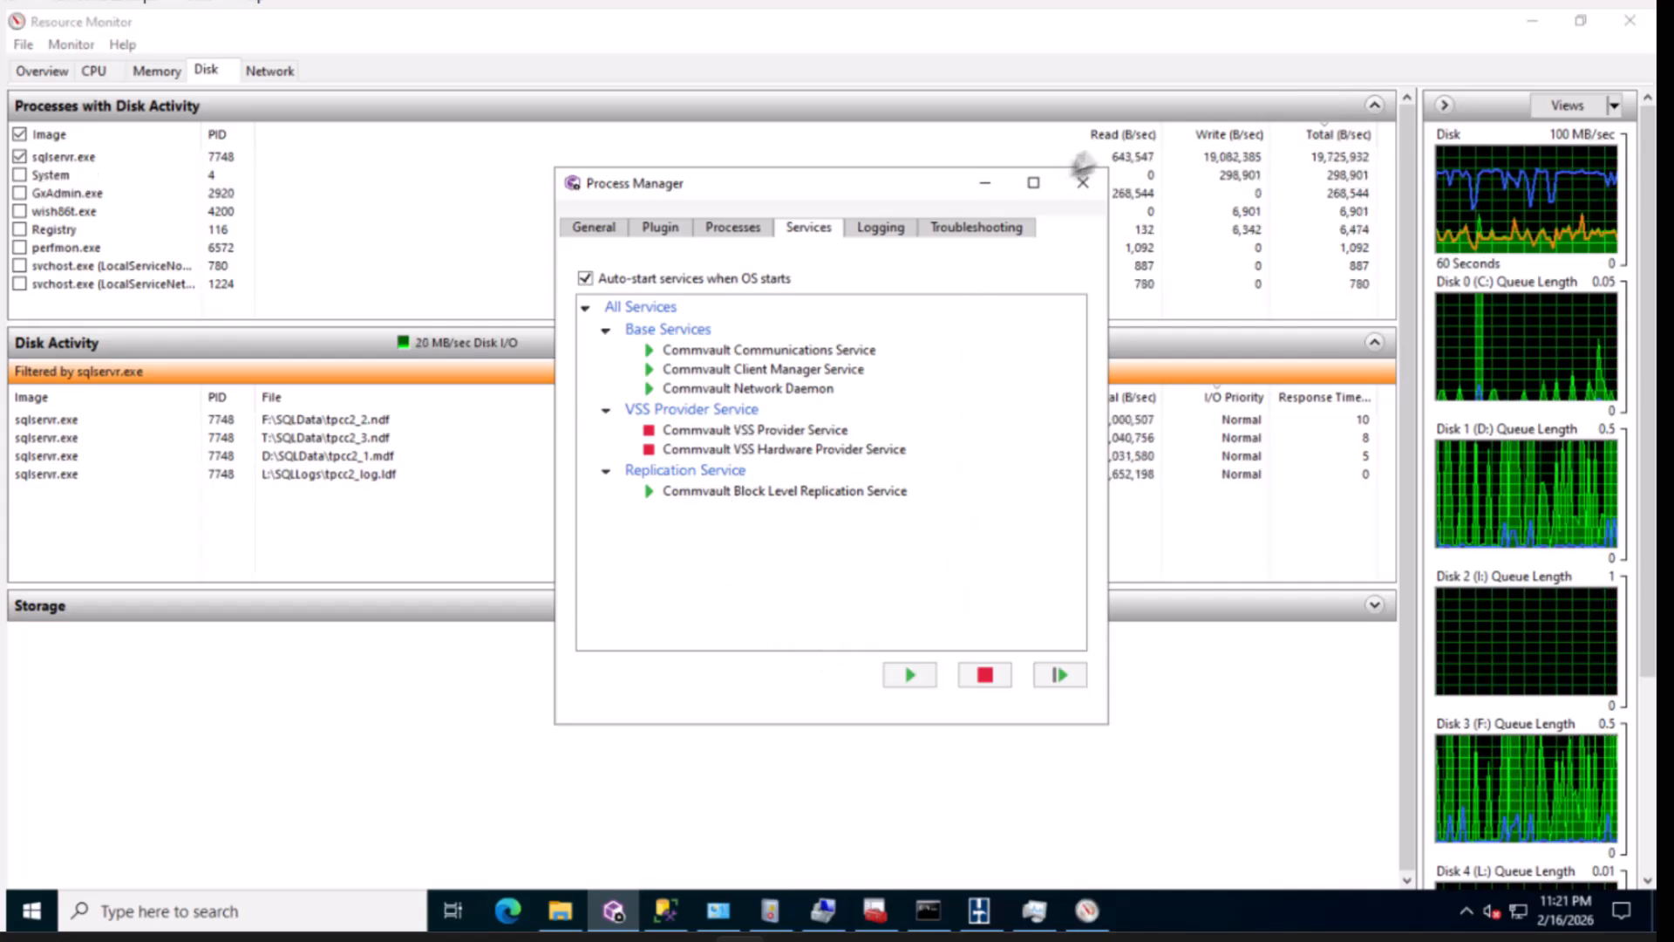
{"action": "left_click", "coordinate": [1081, 181]}
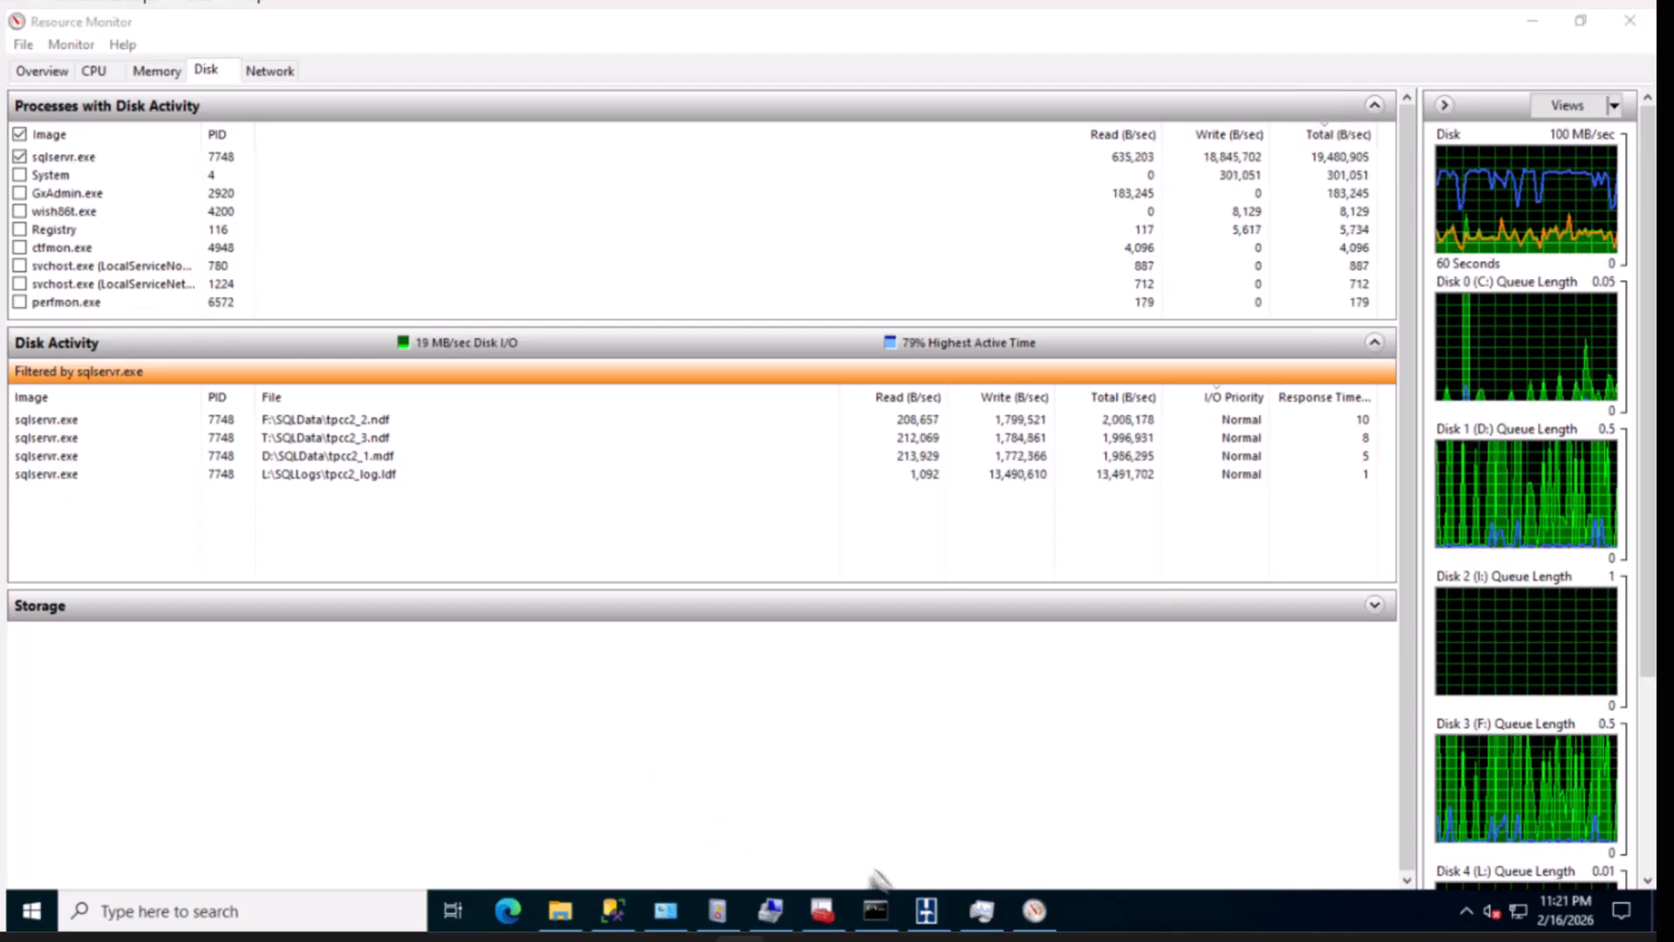
Look at the MSSQLOCIPOC004 page in Commvault Command Center and display the virtual user output in HammerDB
{"action": "left_click", "coordinate": [924, 910]}
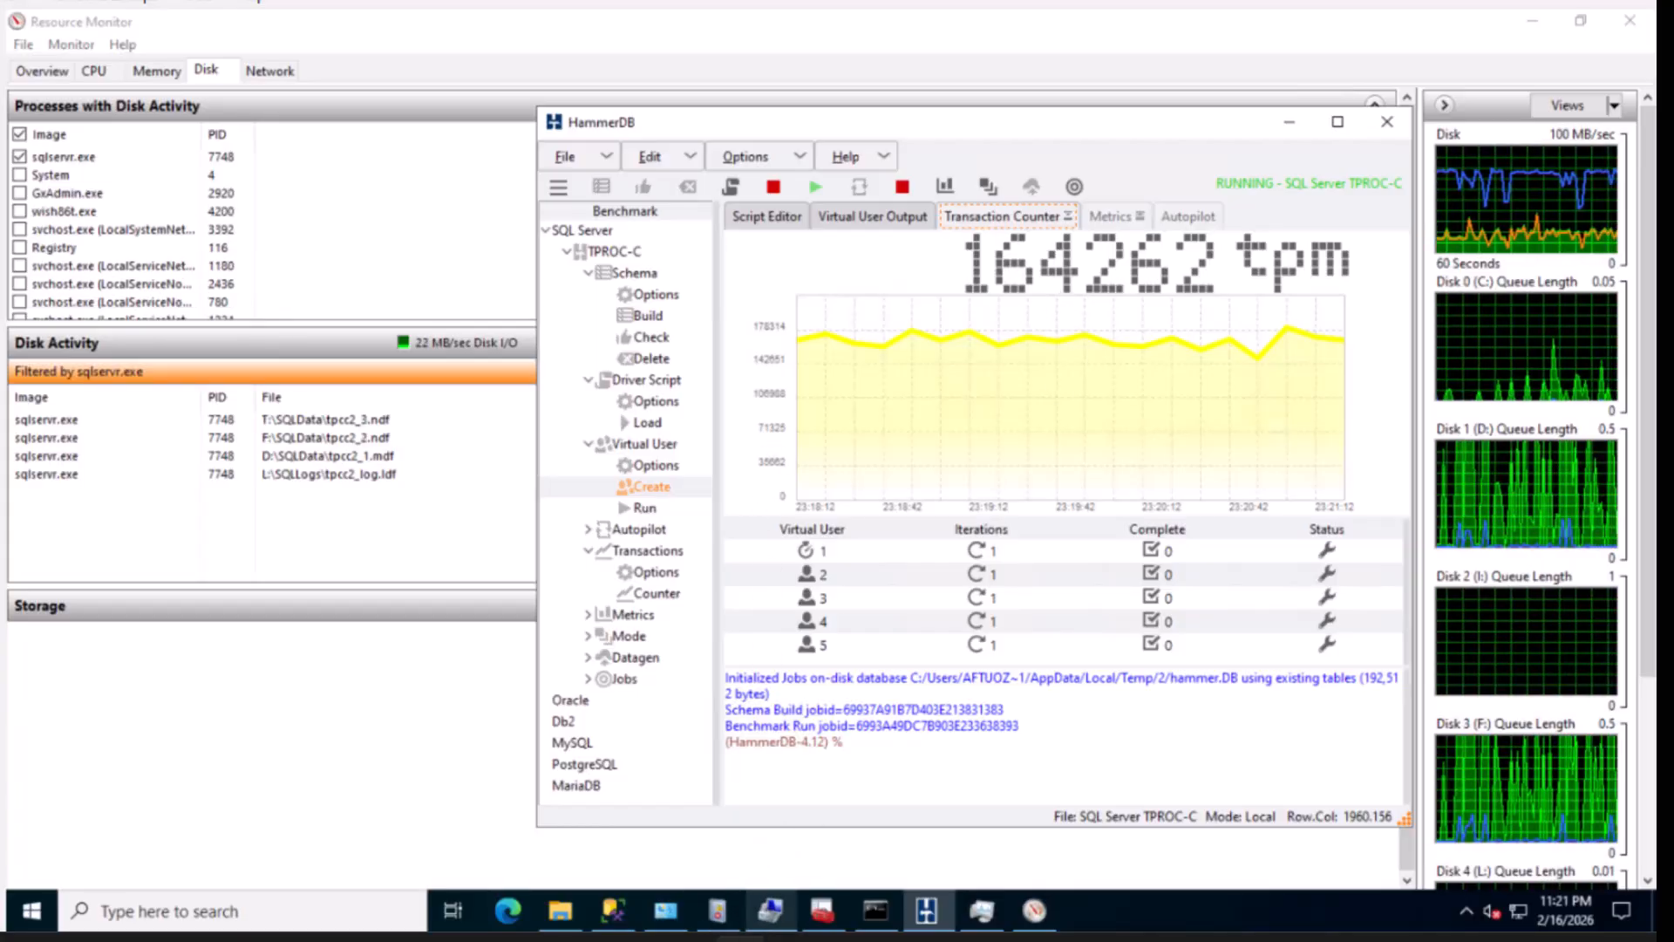
{"action": "left_click", "coordinate": [688, 939]}
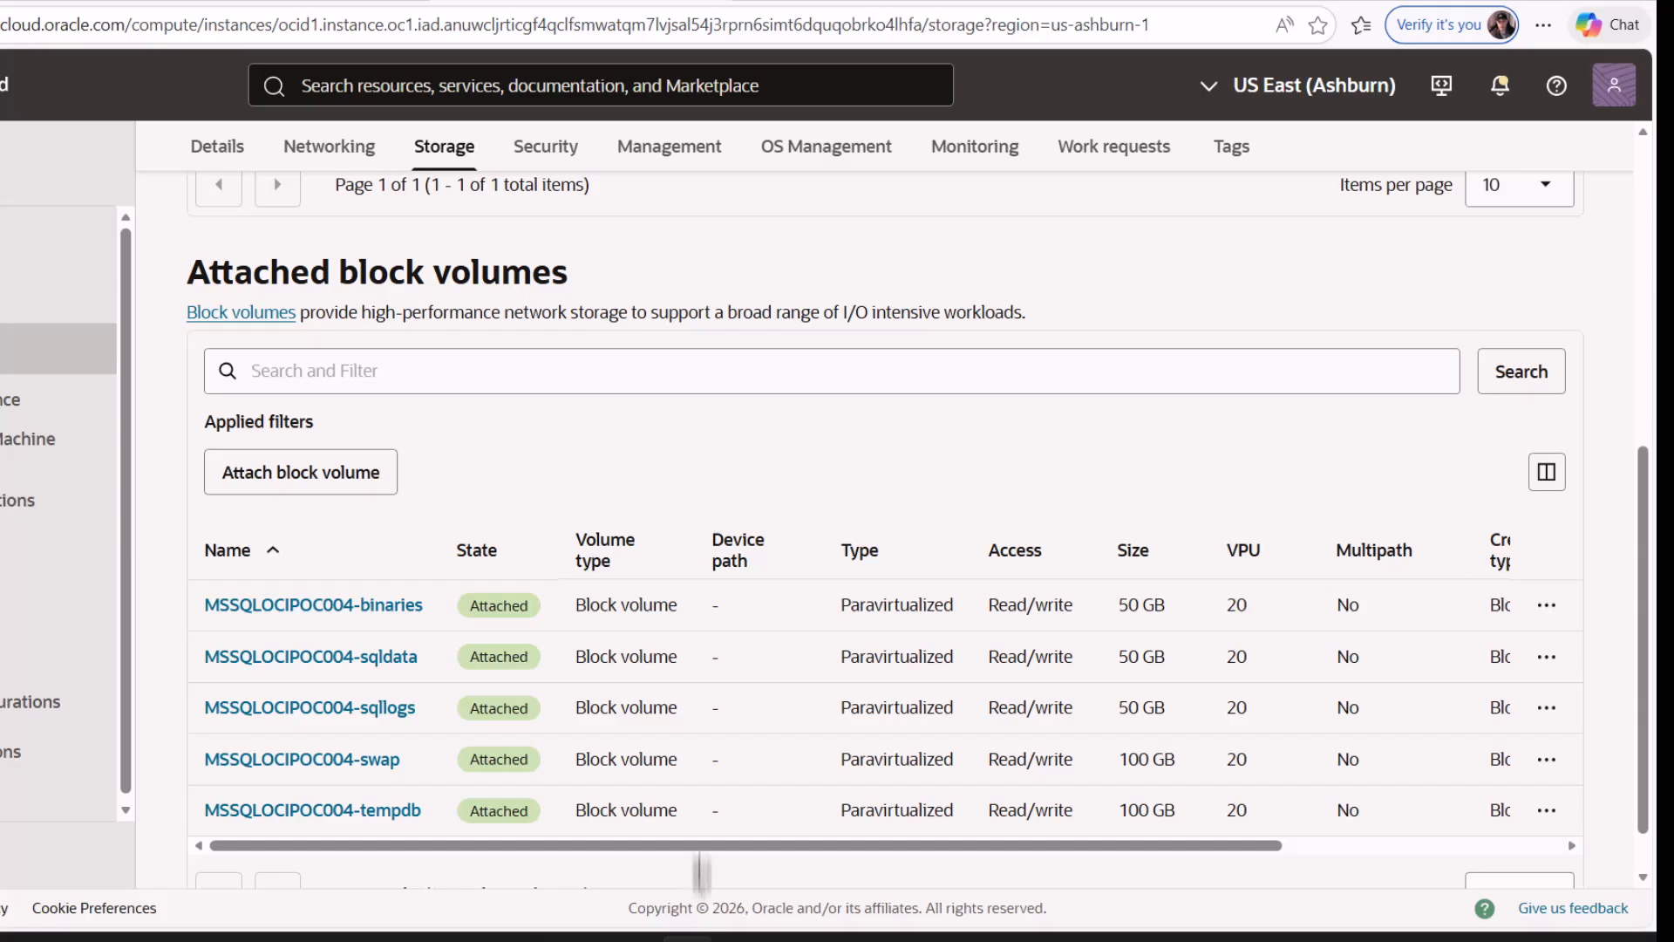
{"action": "left_click", "coordinate": [861, 4]}
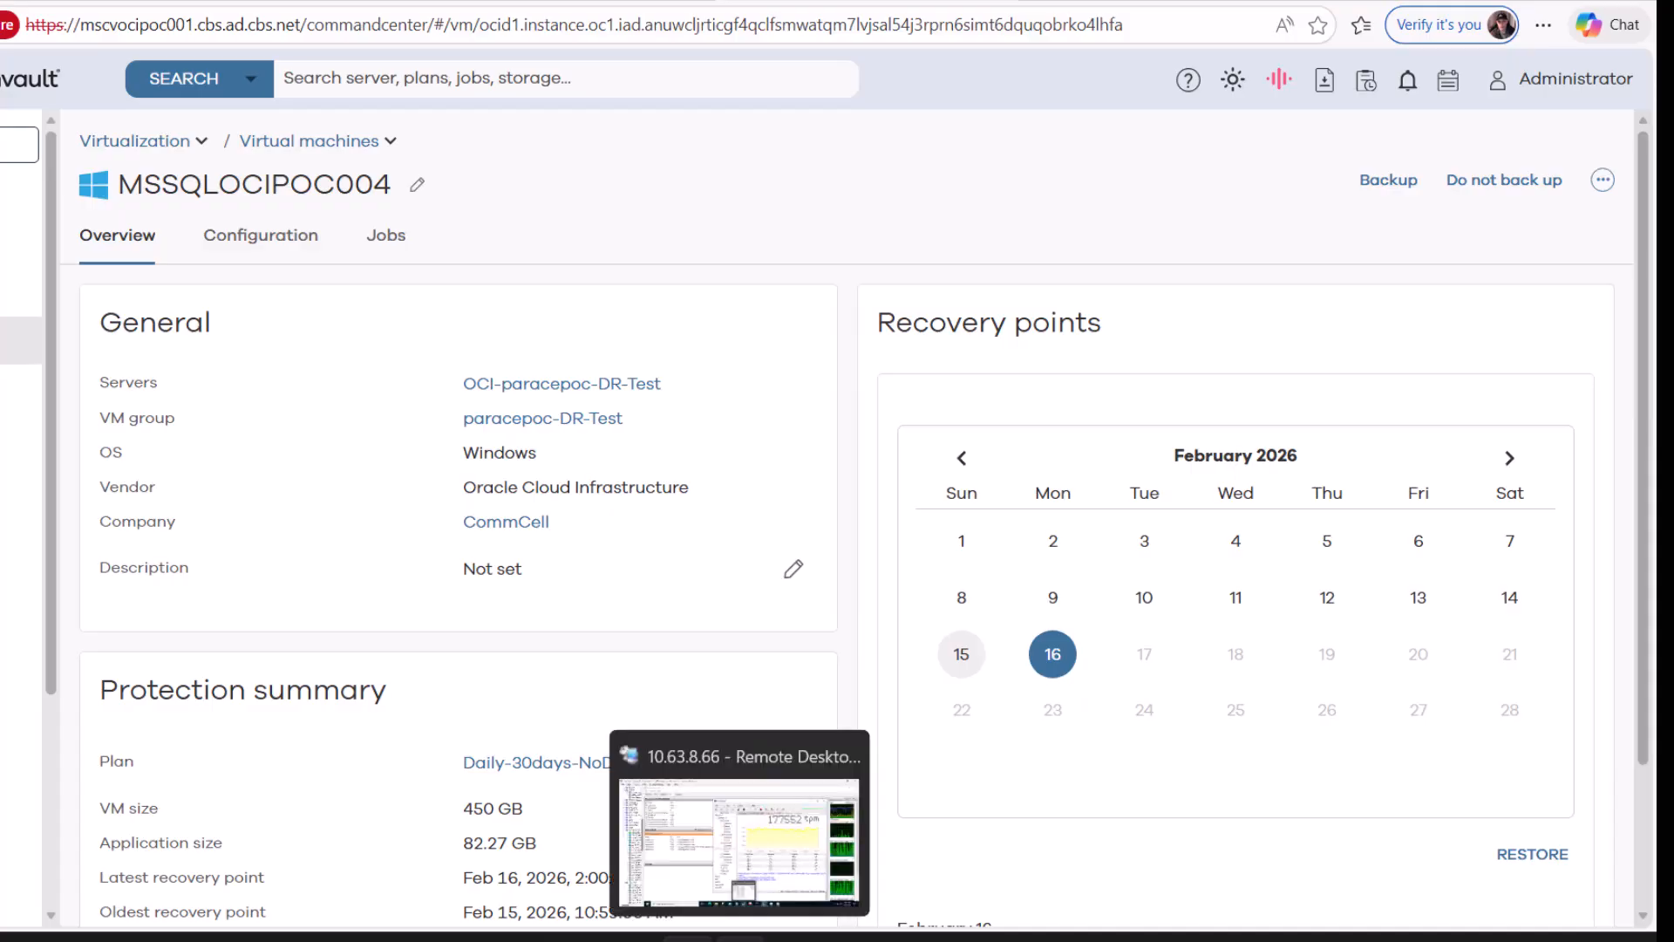
{"action": "left_click", "coordinate": [739, 938]}
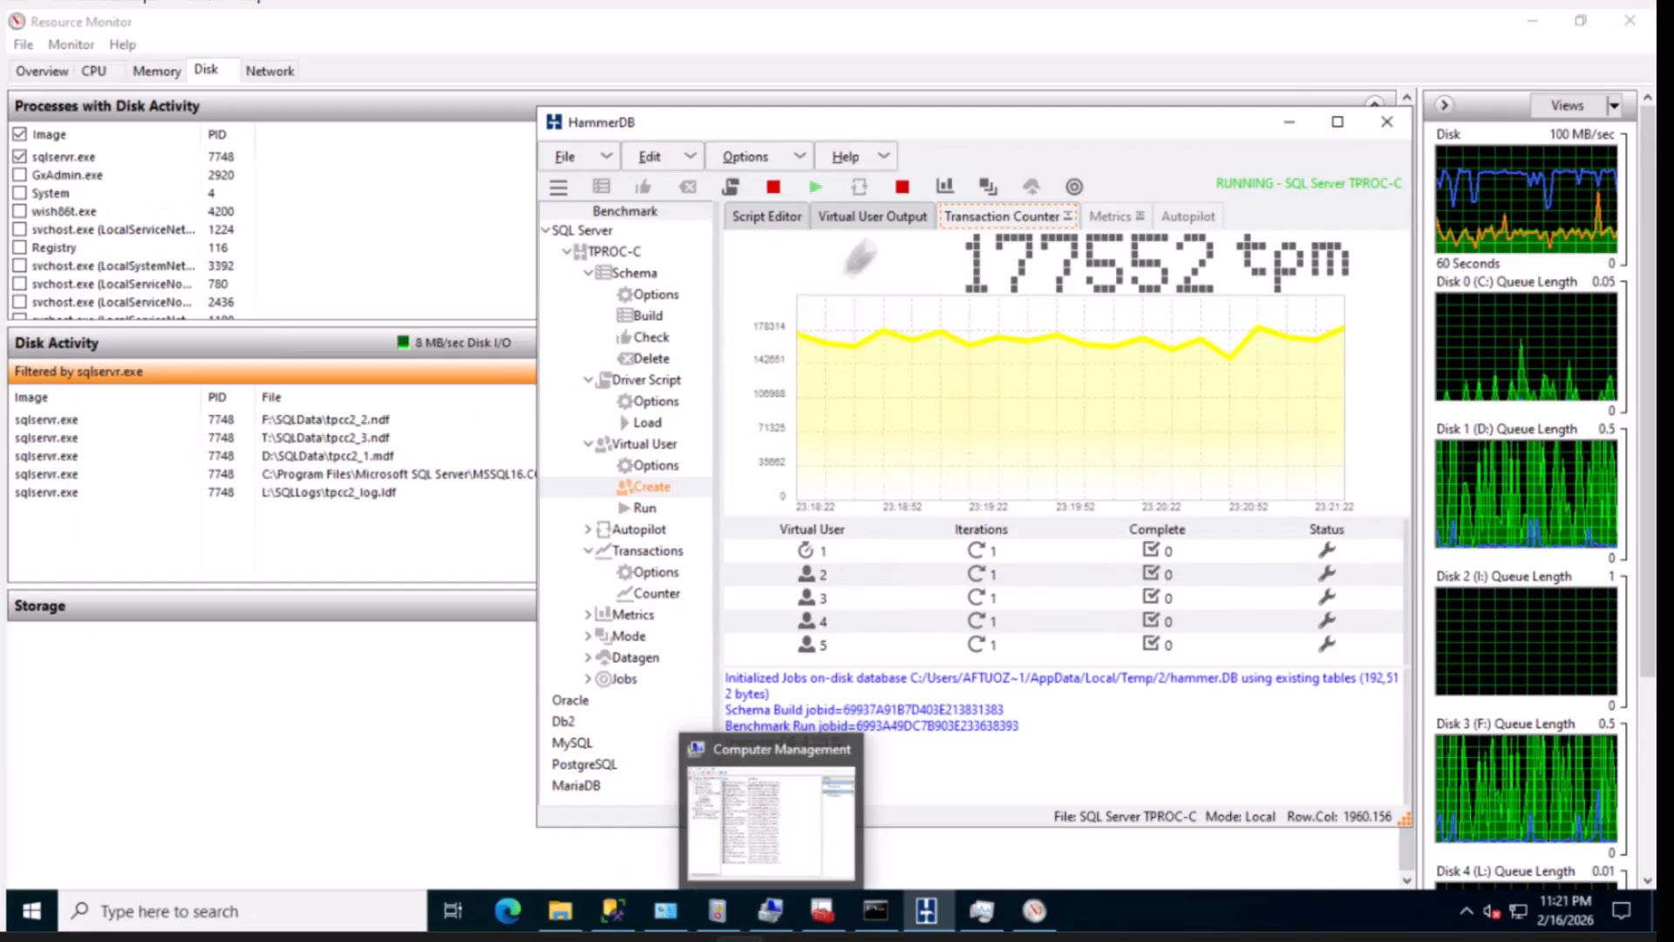
{"action": "left_click", "coordinate": [893, 215]}
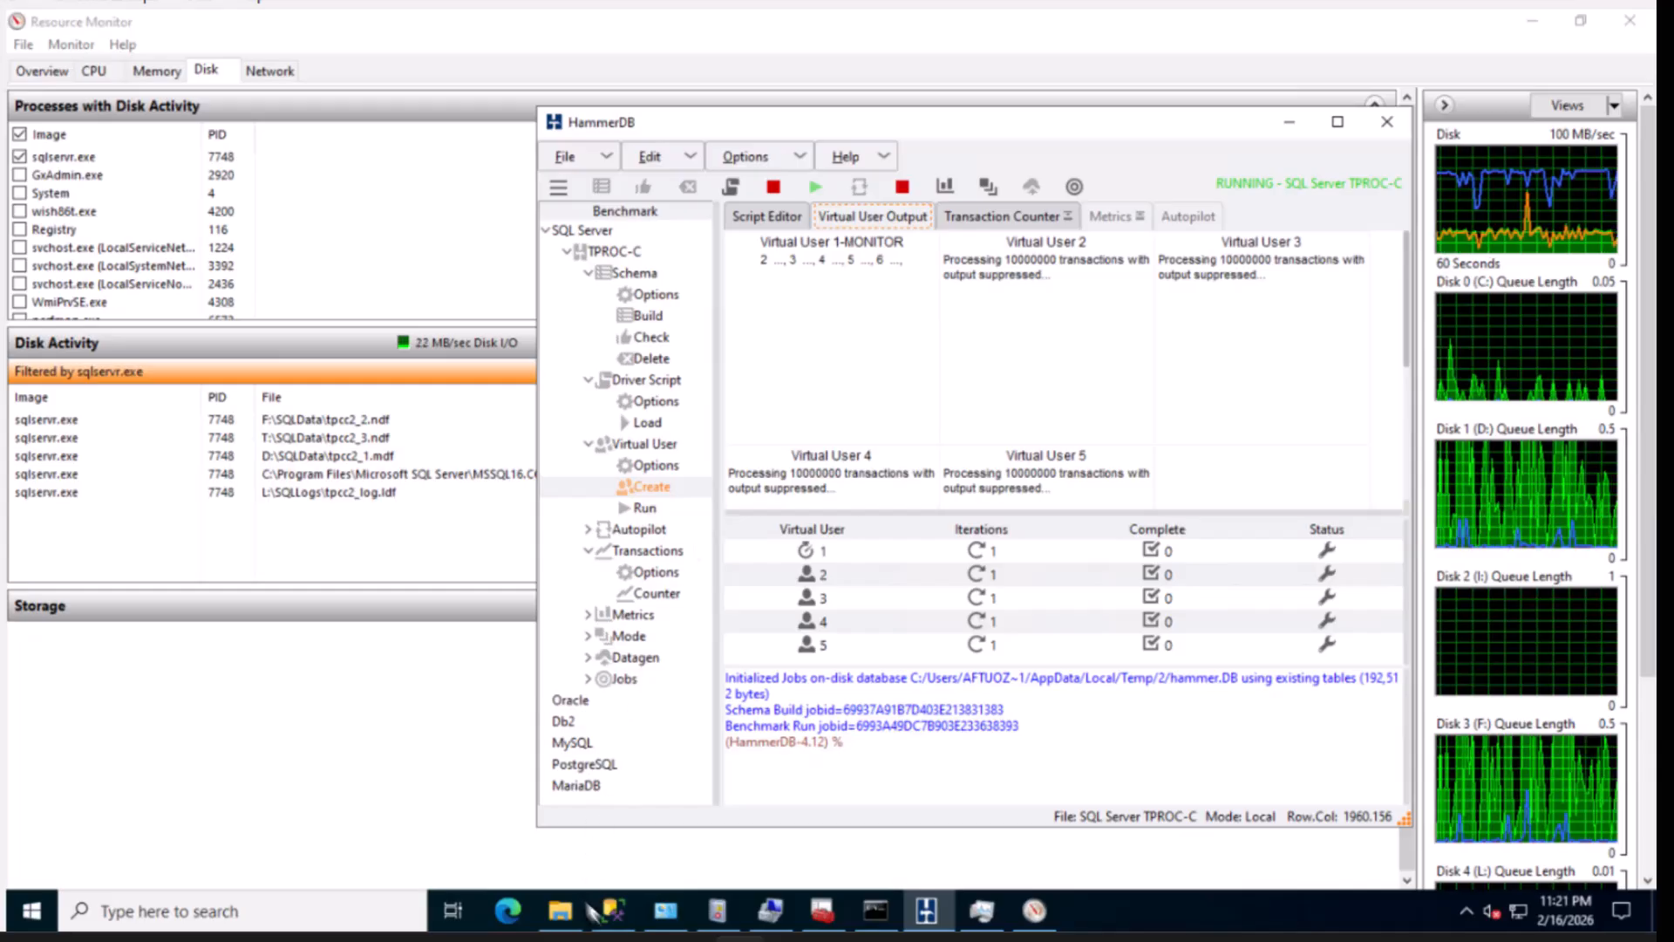
Switch to the Oracle Cloud console and review the block volumes and boot volumes of the MSSQLOCIPOC004-Backup volume group
{"action": "mouse_move", "coordinate": [688, 937]}
{"action": "left_click", "coordinate": [660, 841]}
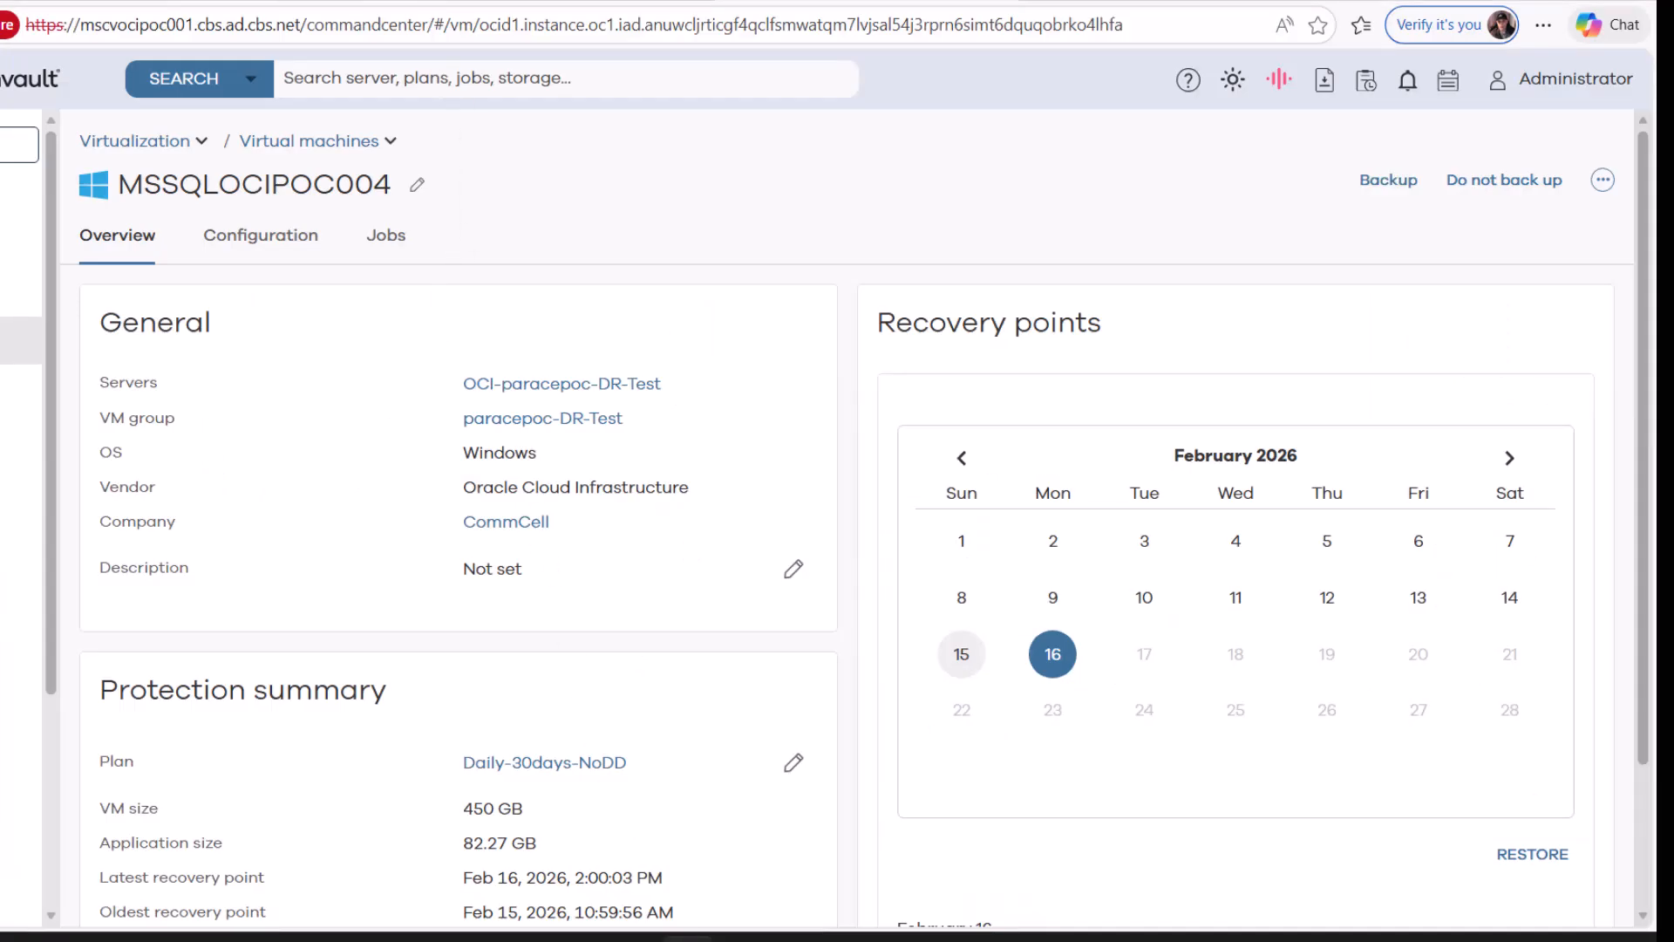
{"action": "key", "text": "ctrl+Tab"}
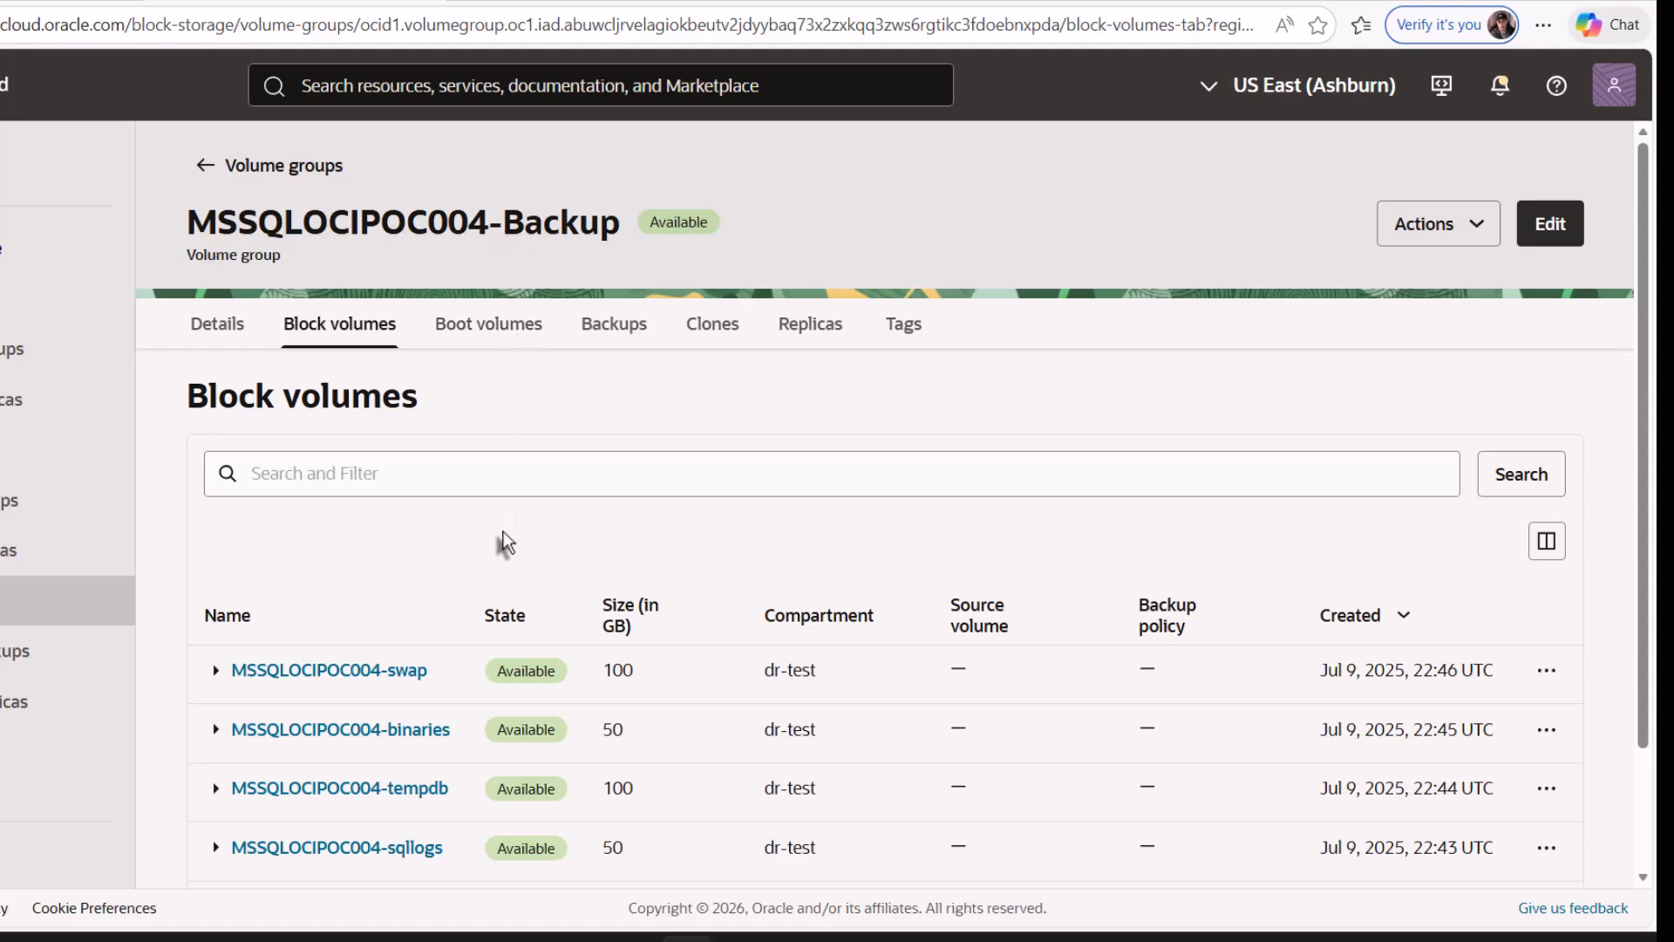
{"action": "scroll", "coordinate": [504, 542], "scroll_direction": "down", "scroll_amount": 1}
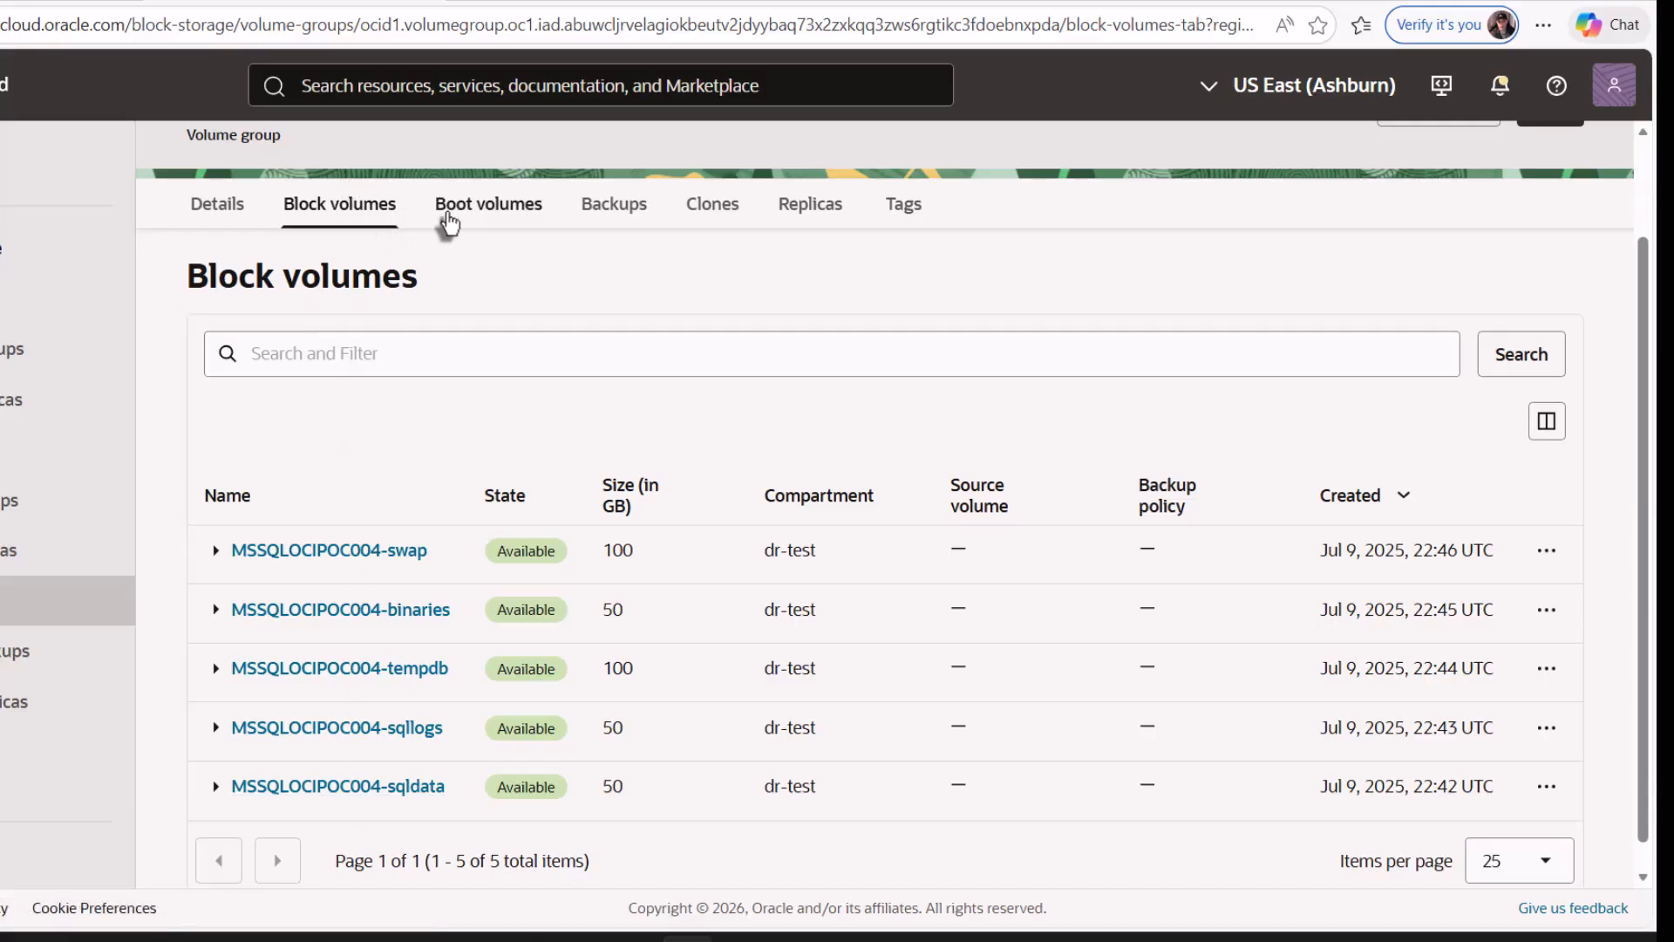
{"action": "left_click", "coordinate": [499, 209]}
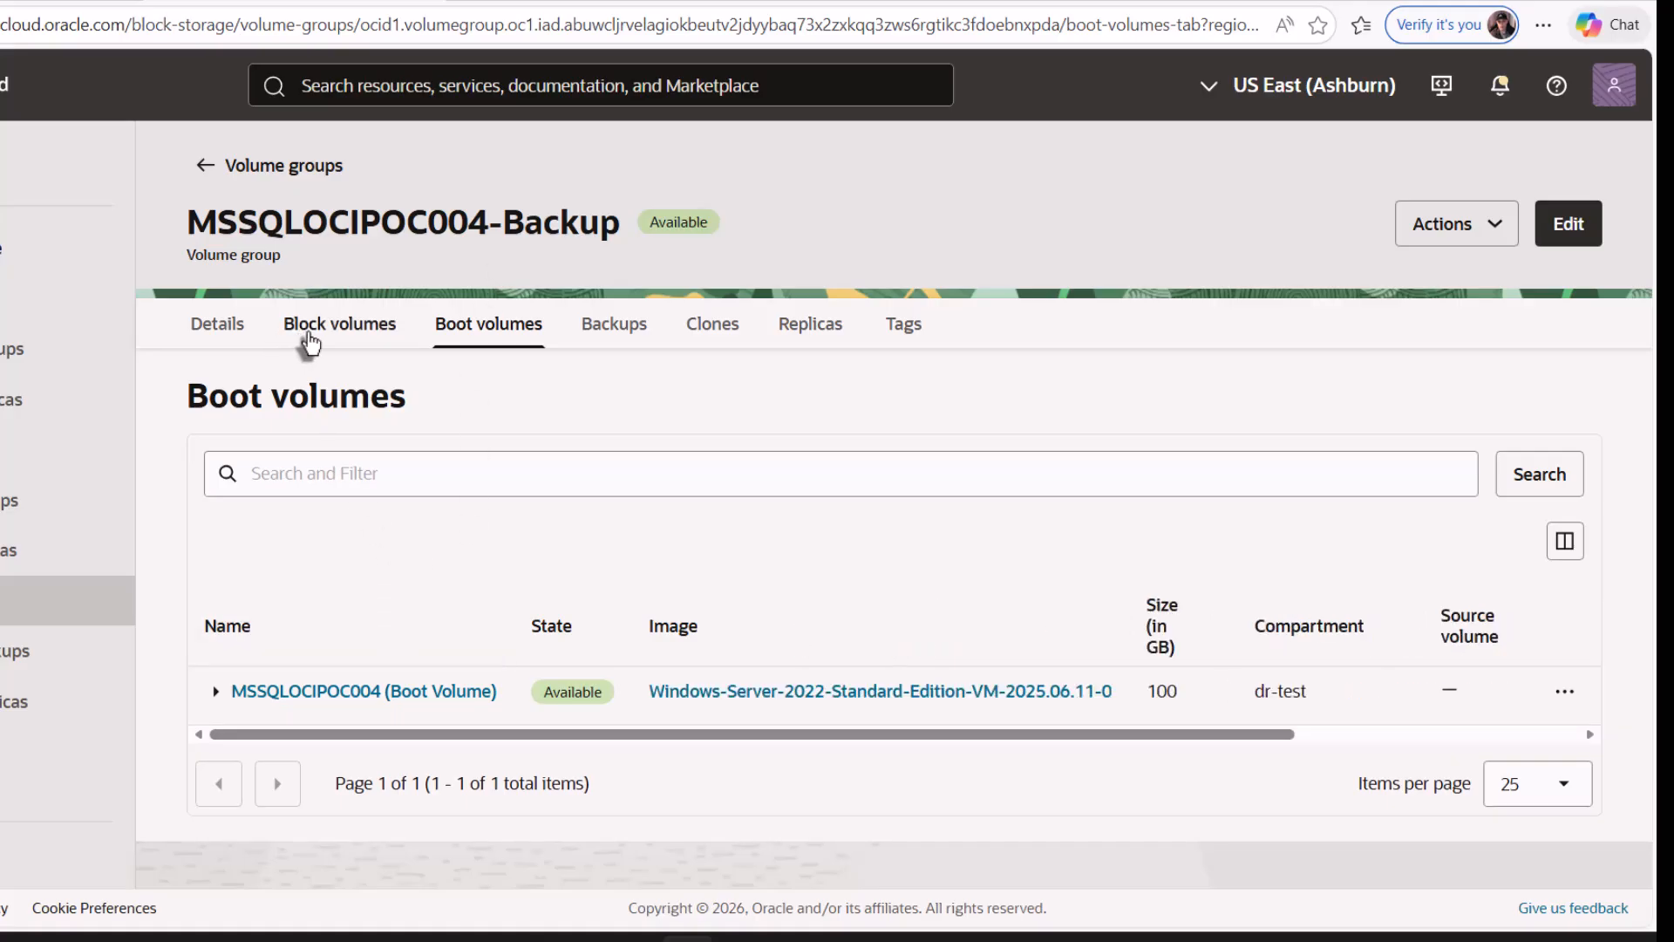
Check the clones of the MSSQLOCIPOC004-Backup volume group and the volume group backups in the dr-test compartment
{"action": "left_click", "coordinate": [710, 322]}
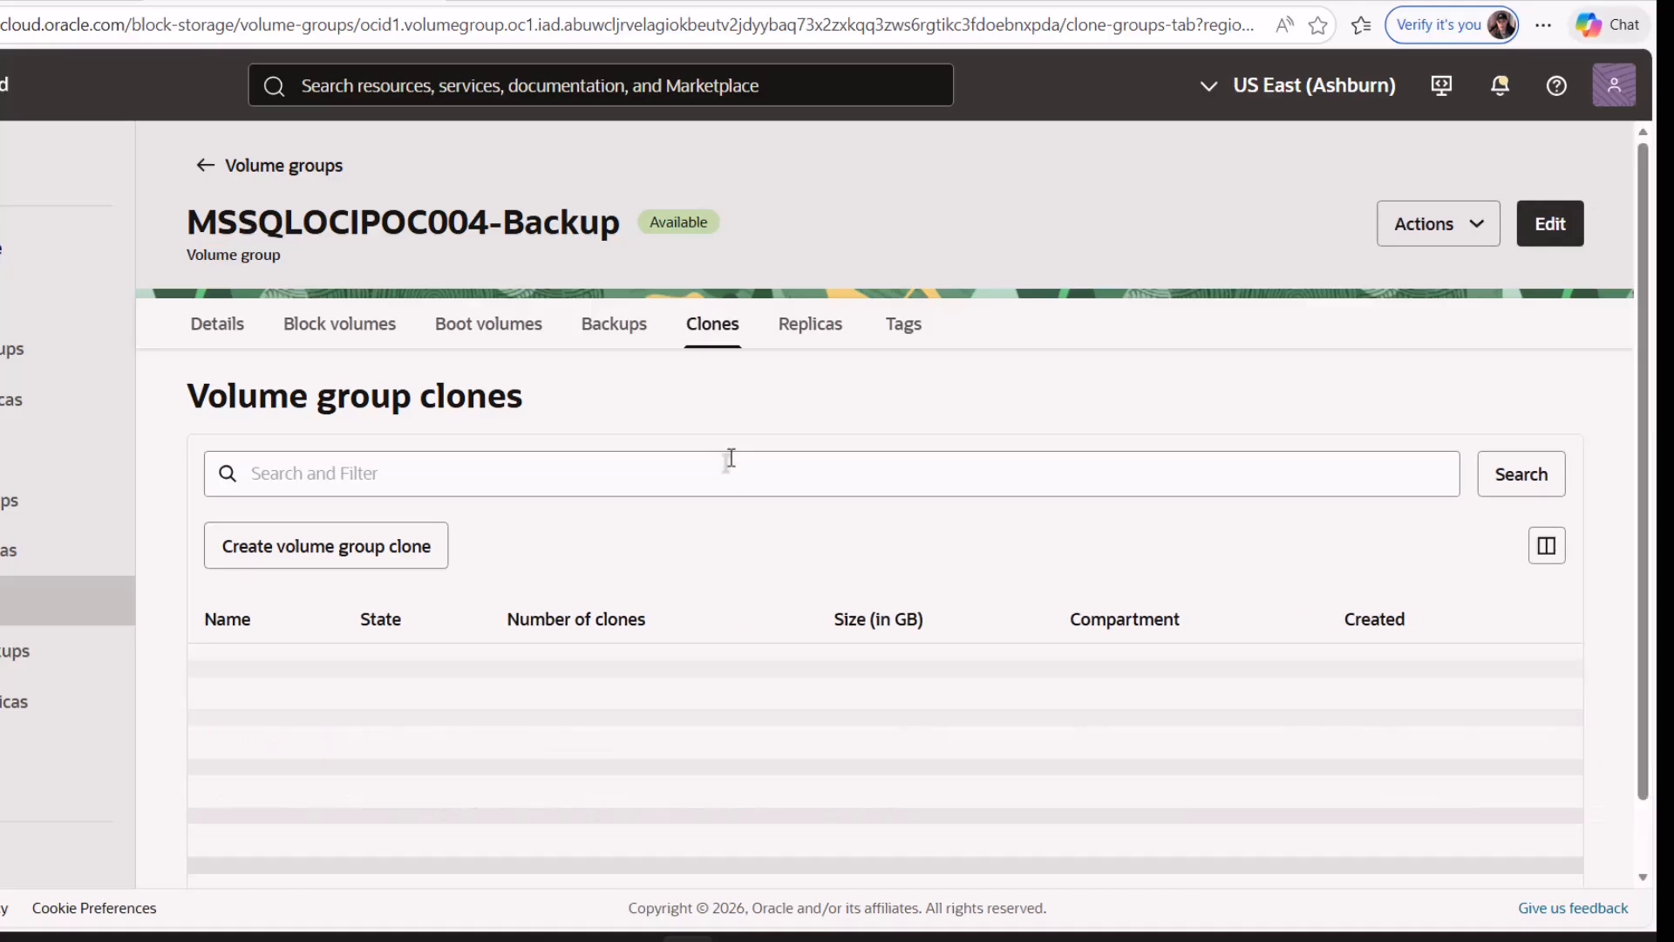
{"action": "scroll", "coordinate": [731, 458], "scroll_direction": "down", "scroll_amount": 1}
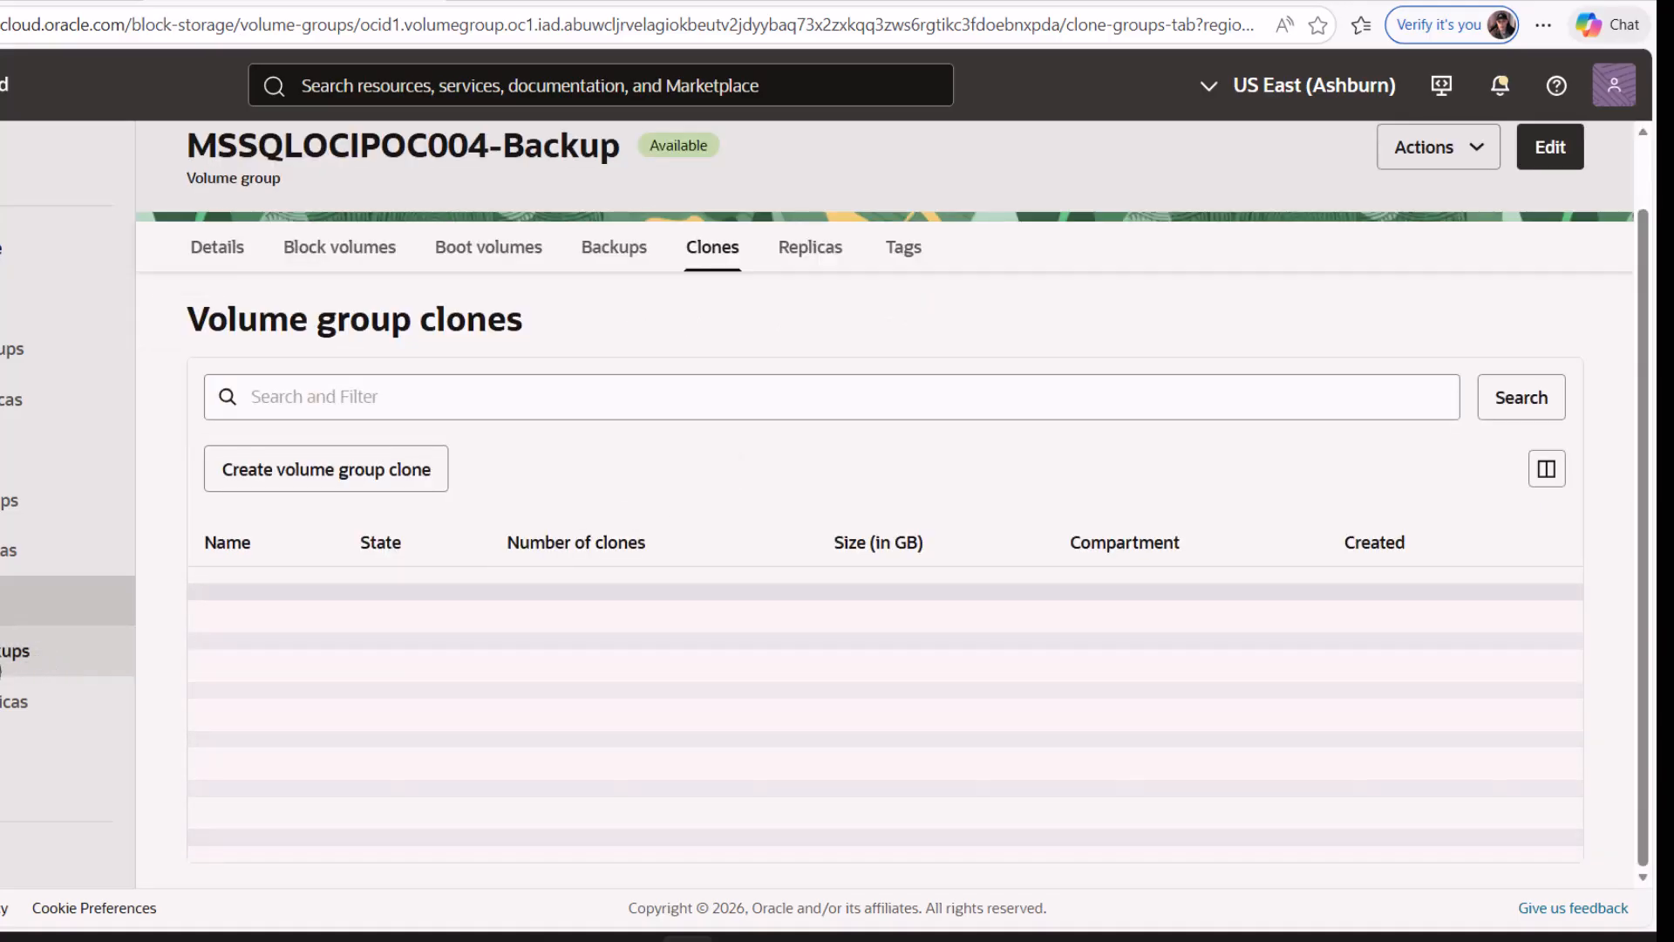
{"action": "left_click", "coordinate": [15, 650]}
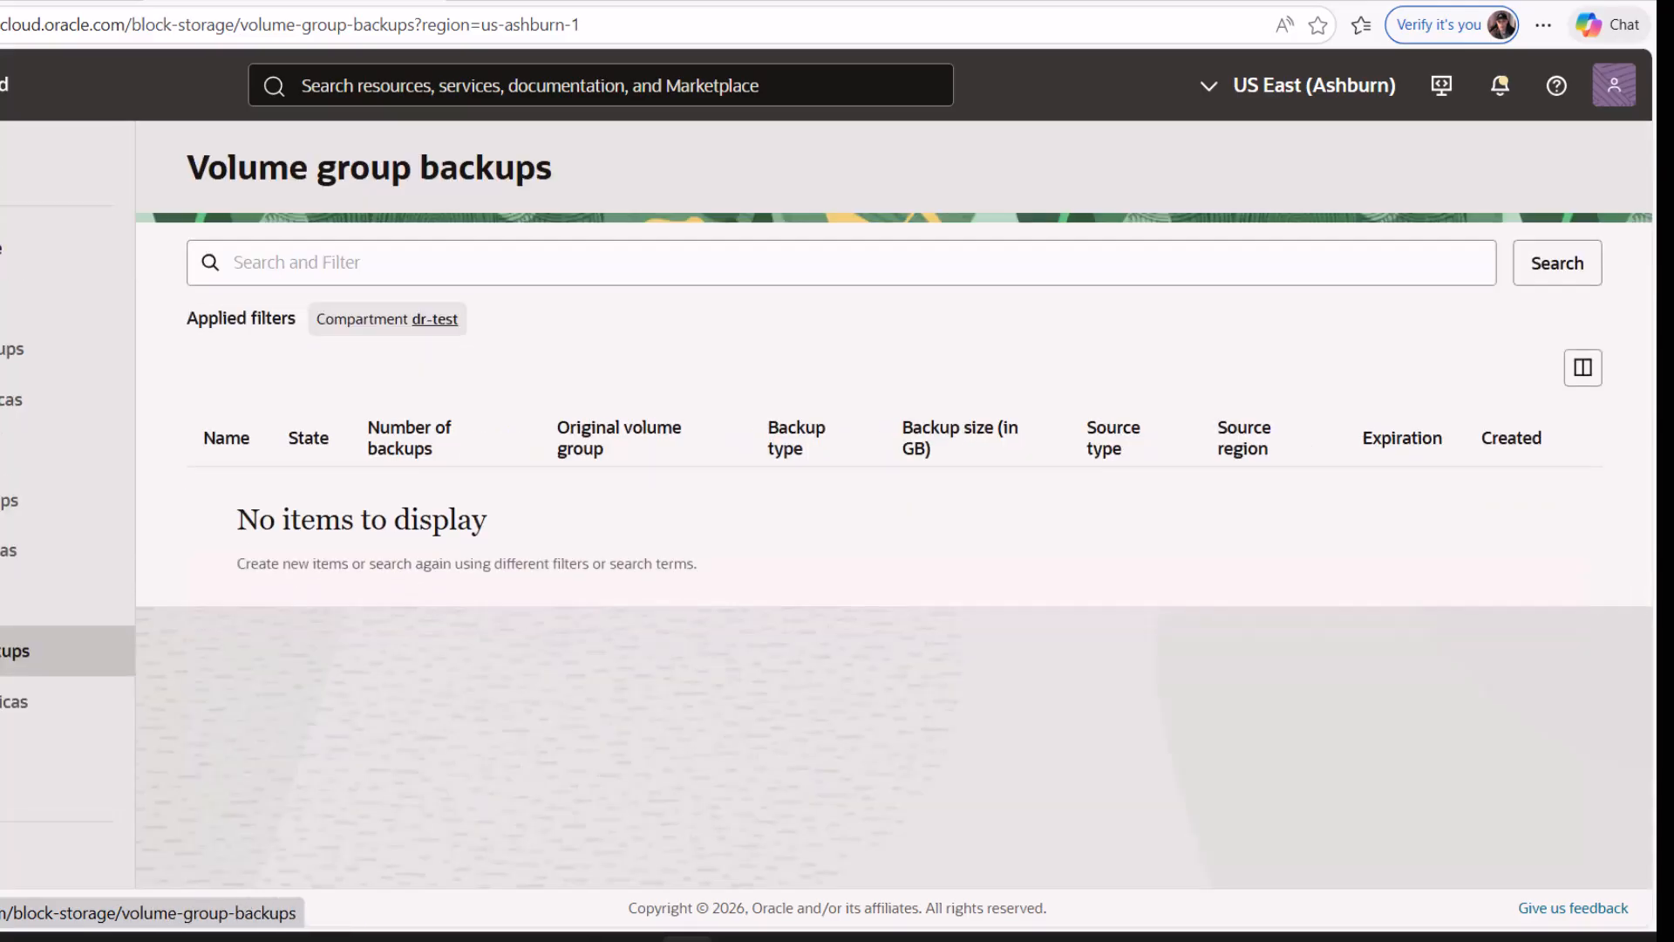
{"action": "left_click", "coordinate": [15, 600]}
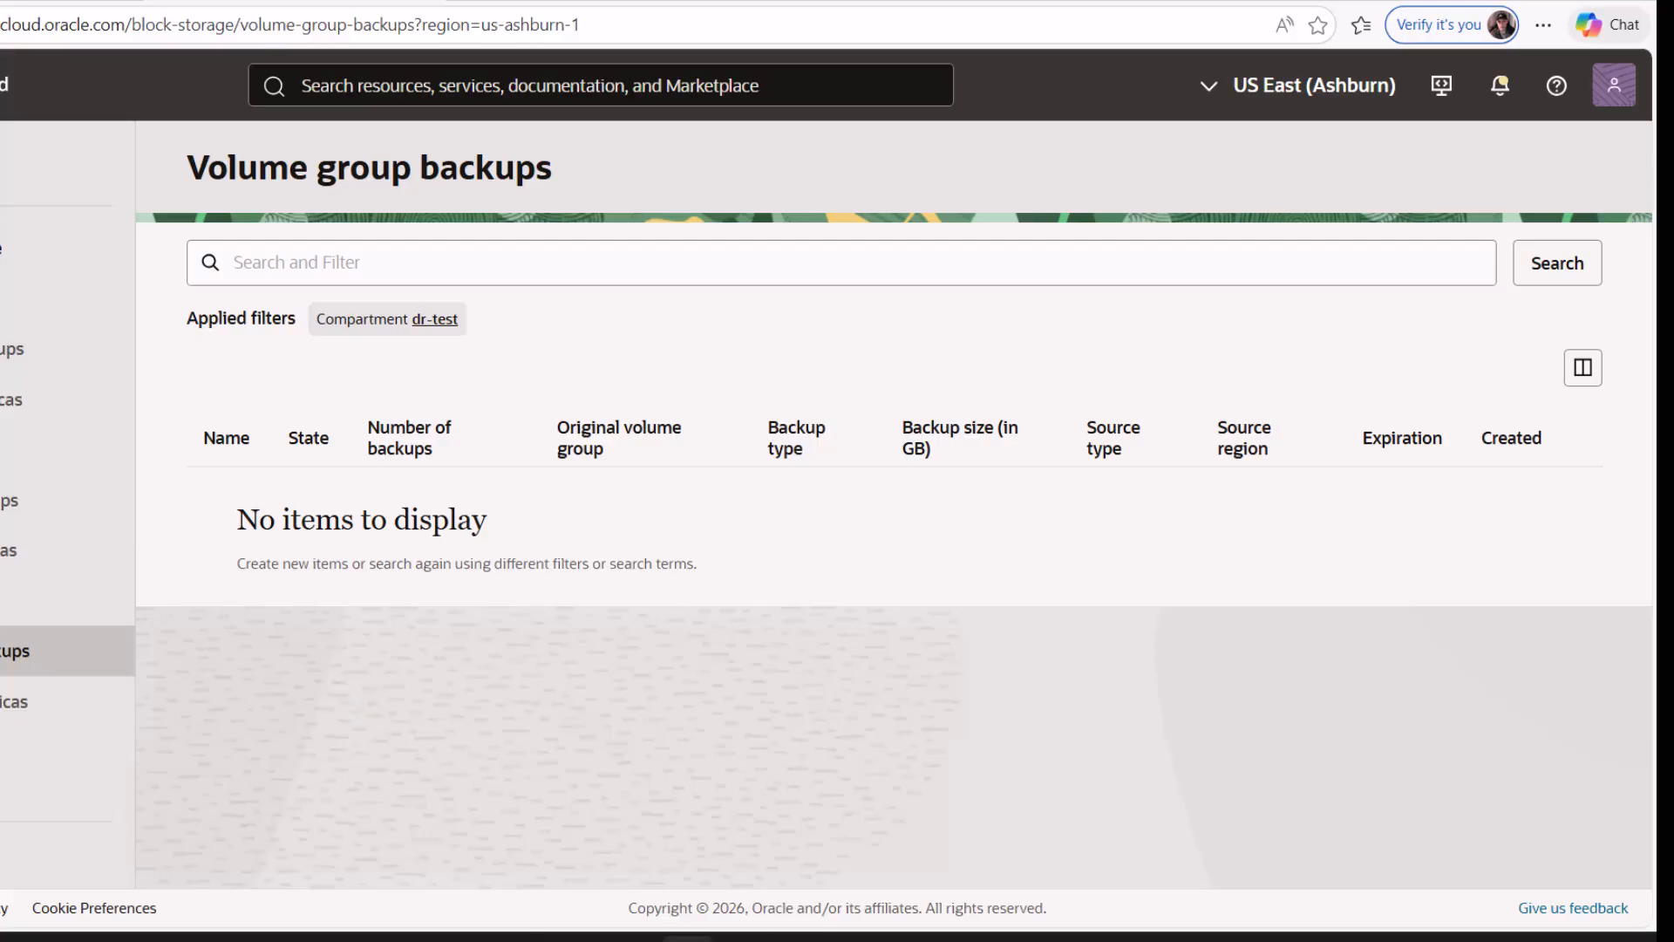
Switch back to HammerDB and check the transaction counter and the virtual user output of the running workload
{"action": "left_click", "coordinate": [741, 939]}
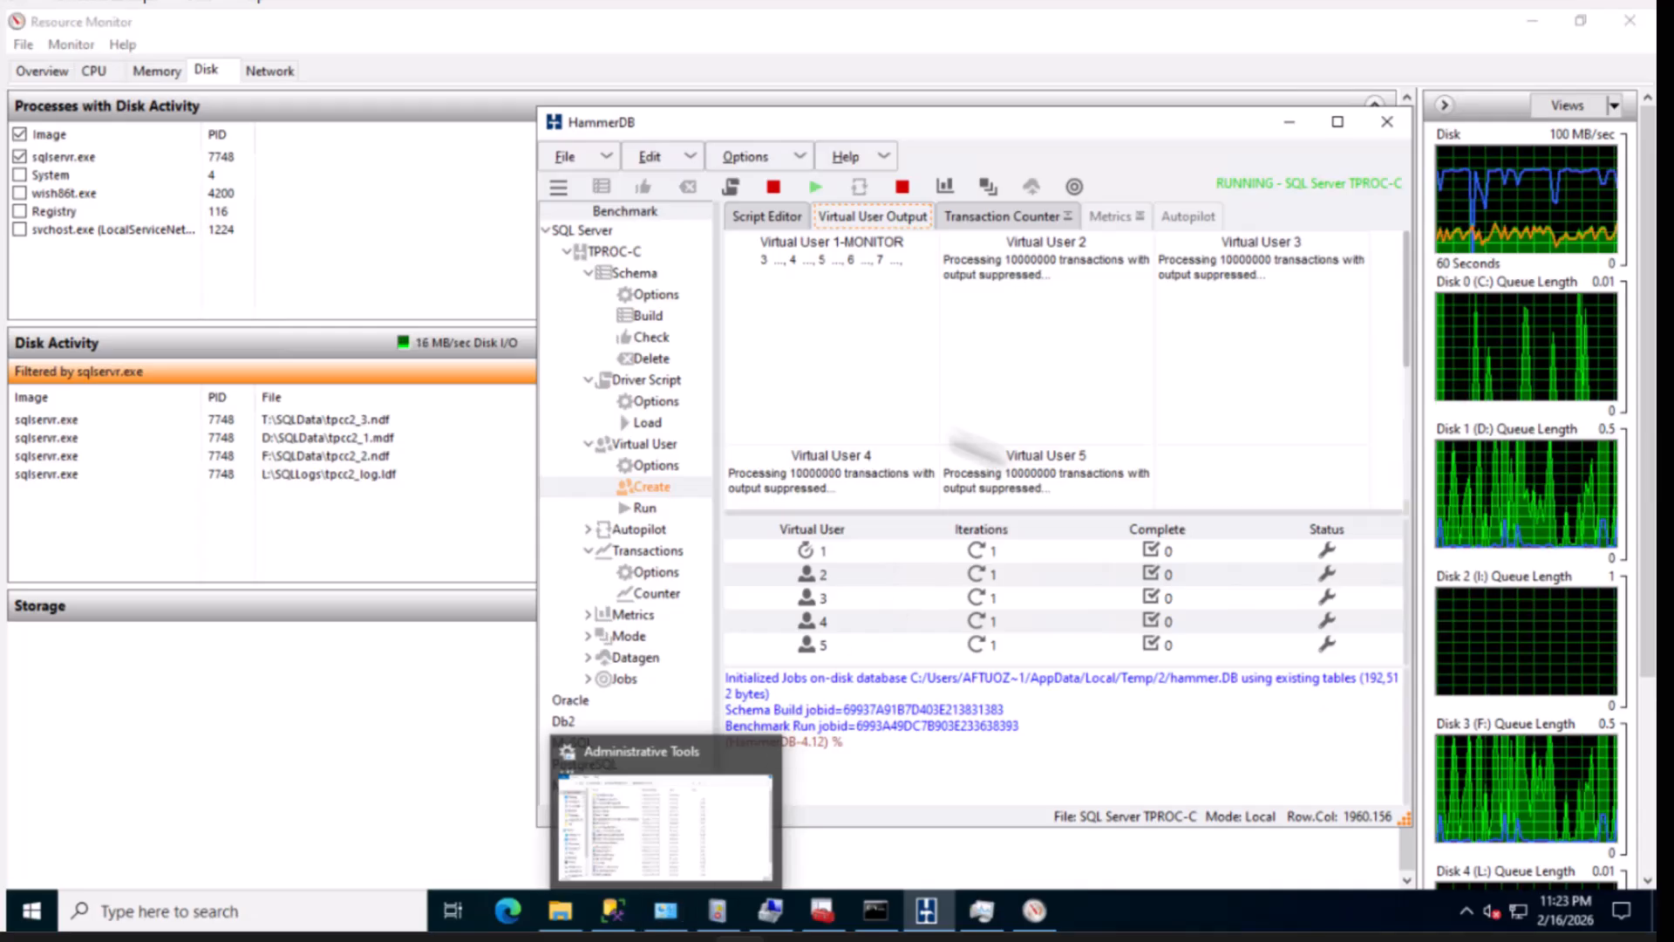
{"action": "left_click", "coordinate": [969, 218]}
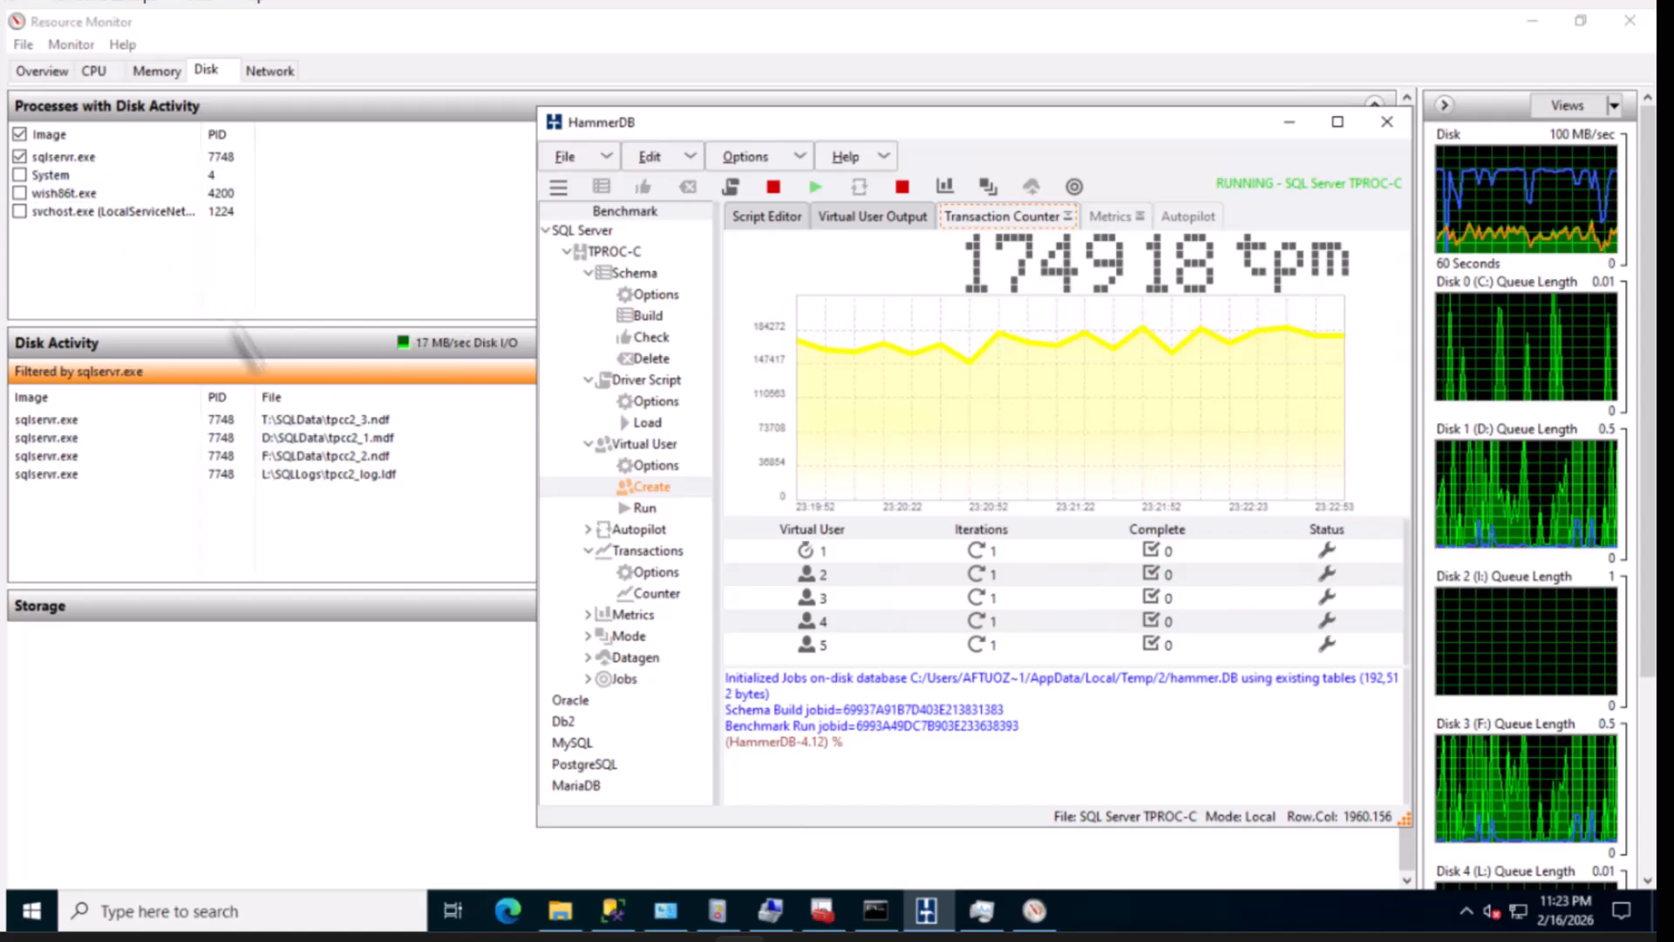
{"action": "left_click", "coordinate": [863, 220]}
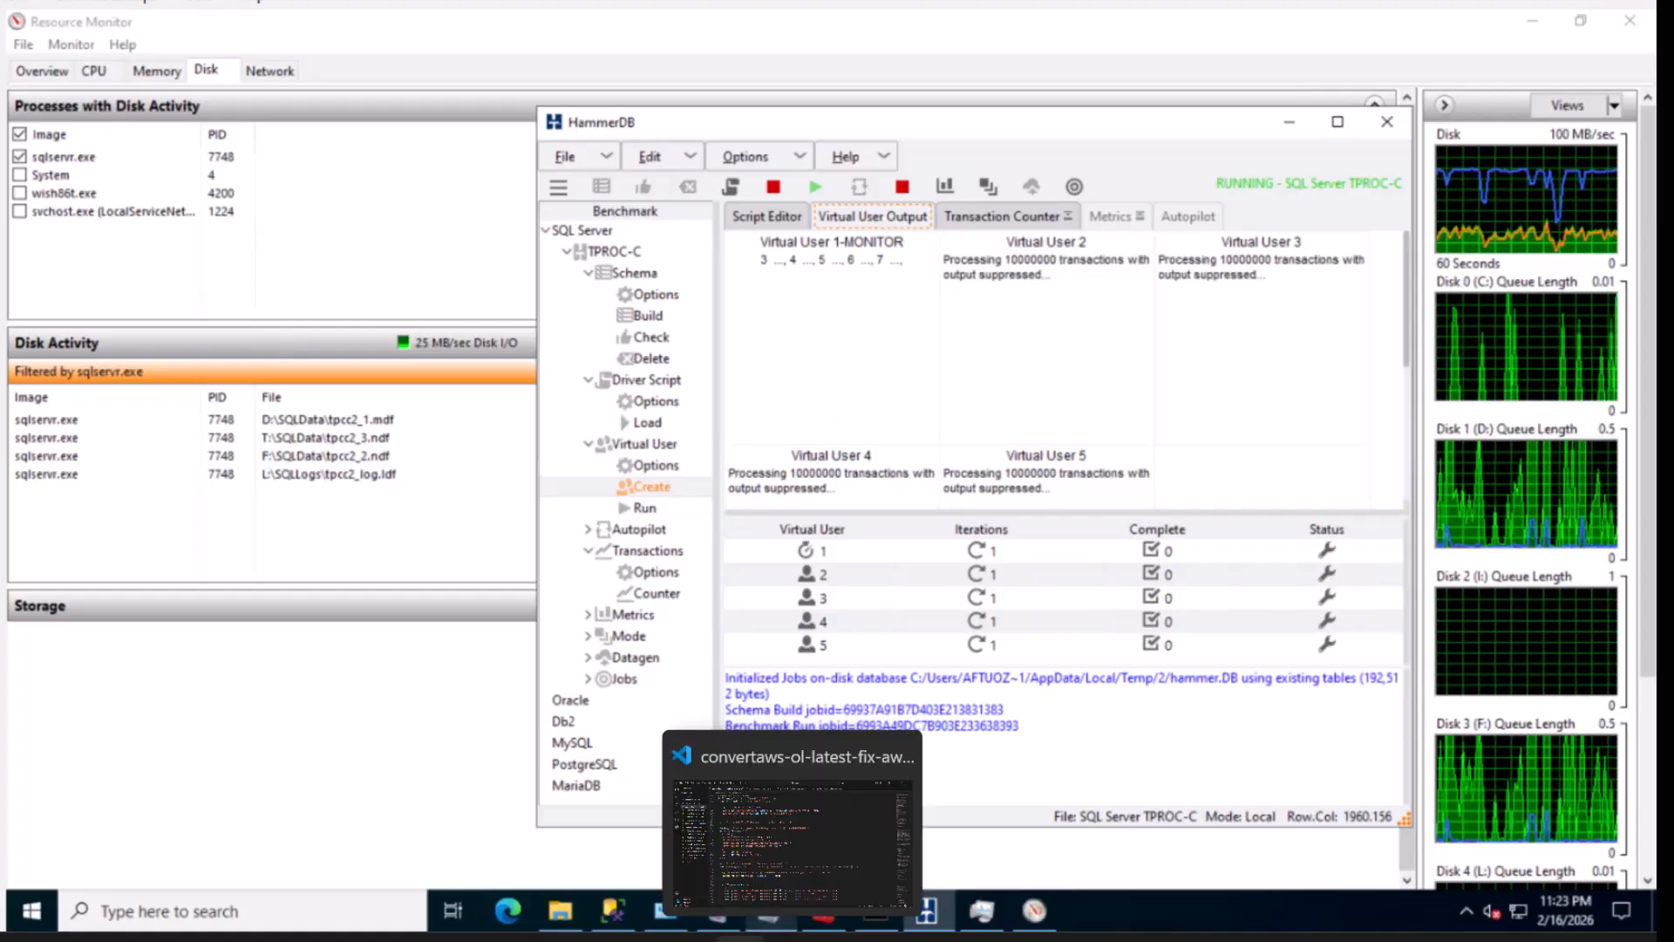
Start an incremental backup of the MSSQLOCIPOC004 virtual machine in Commvault Command Center and open its job details
{"action": "left_click", "coordinate": [687, 939]}
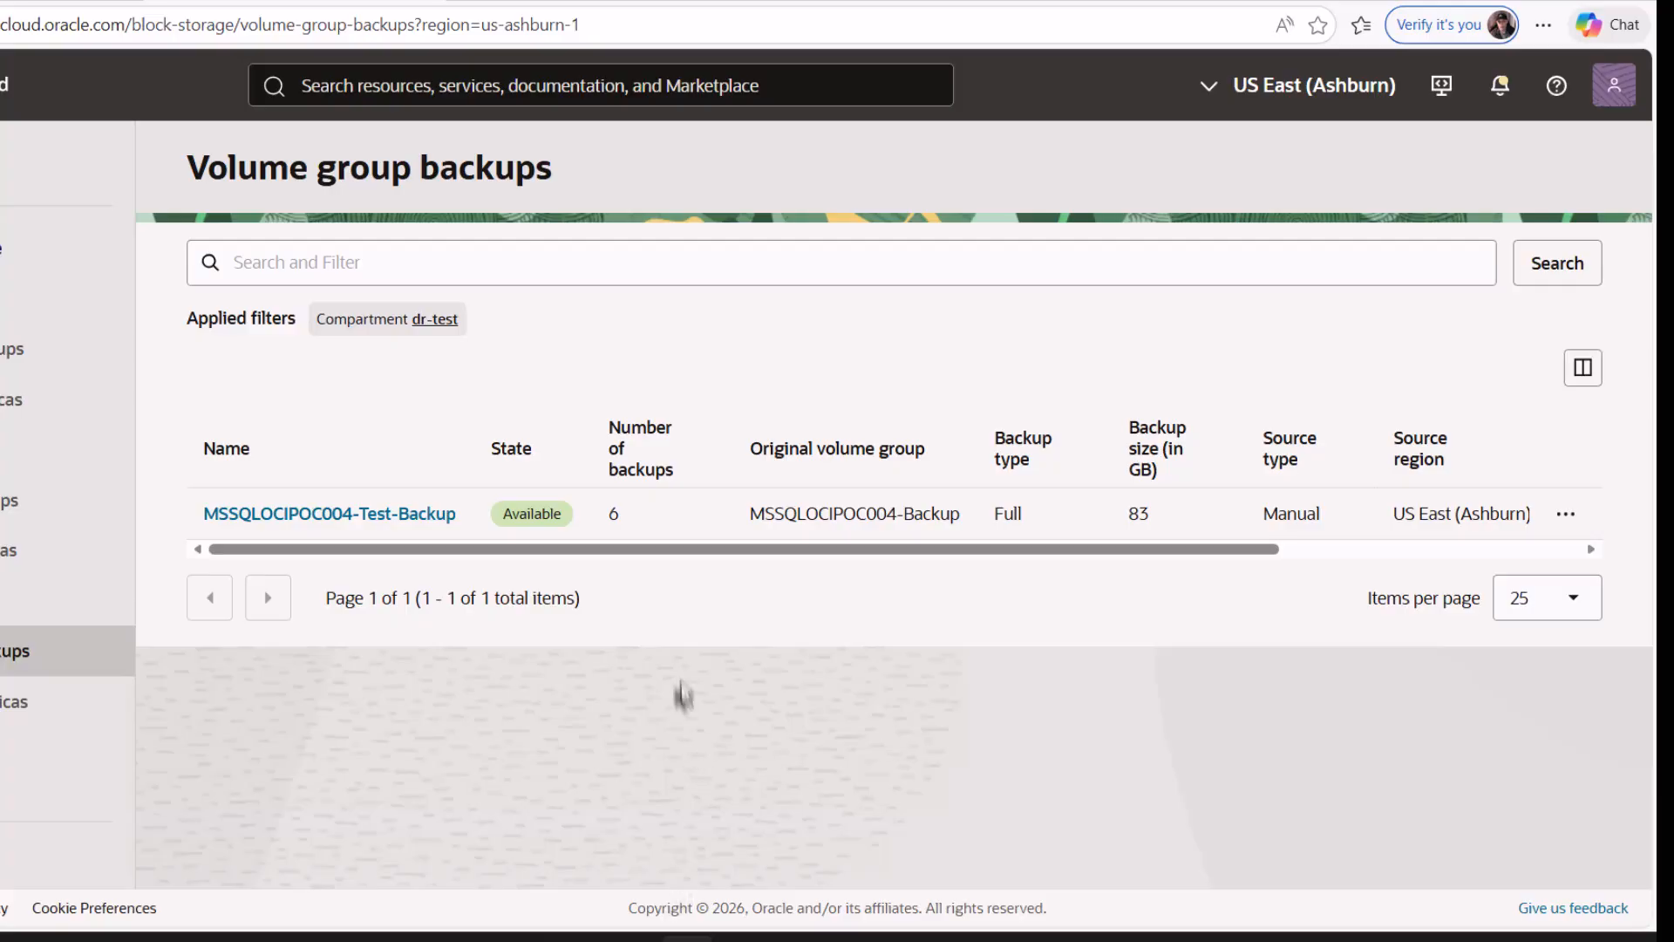
{"action": "left_click", "coordinate": [861, 2]}
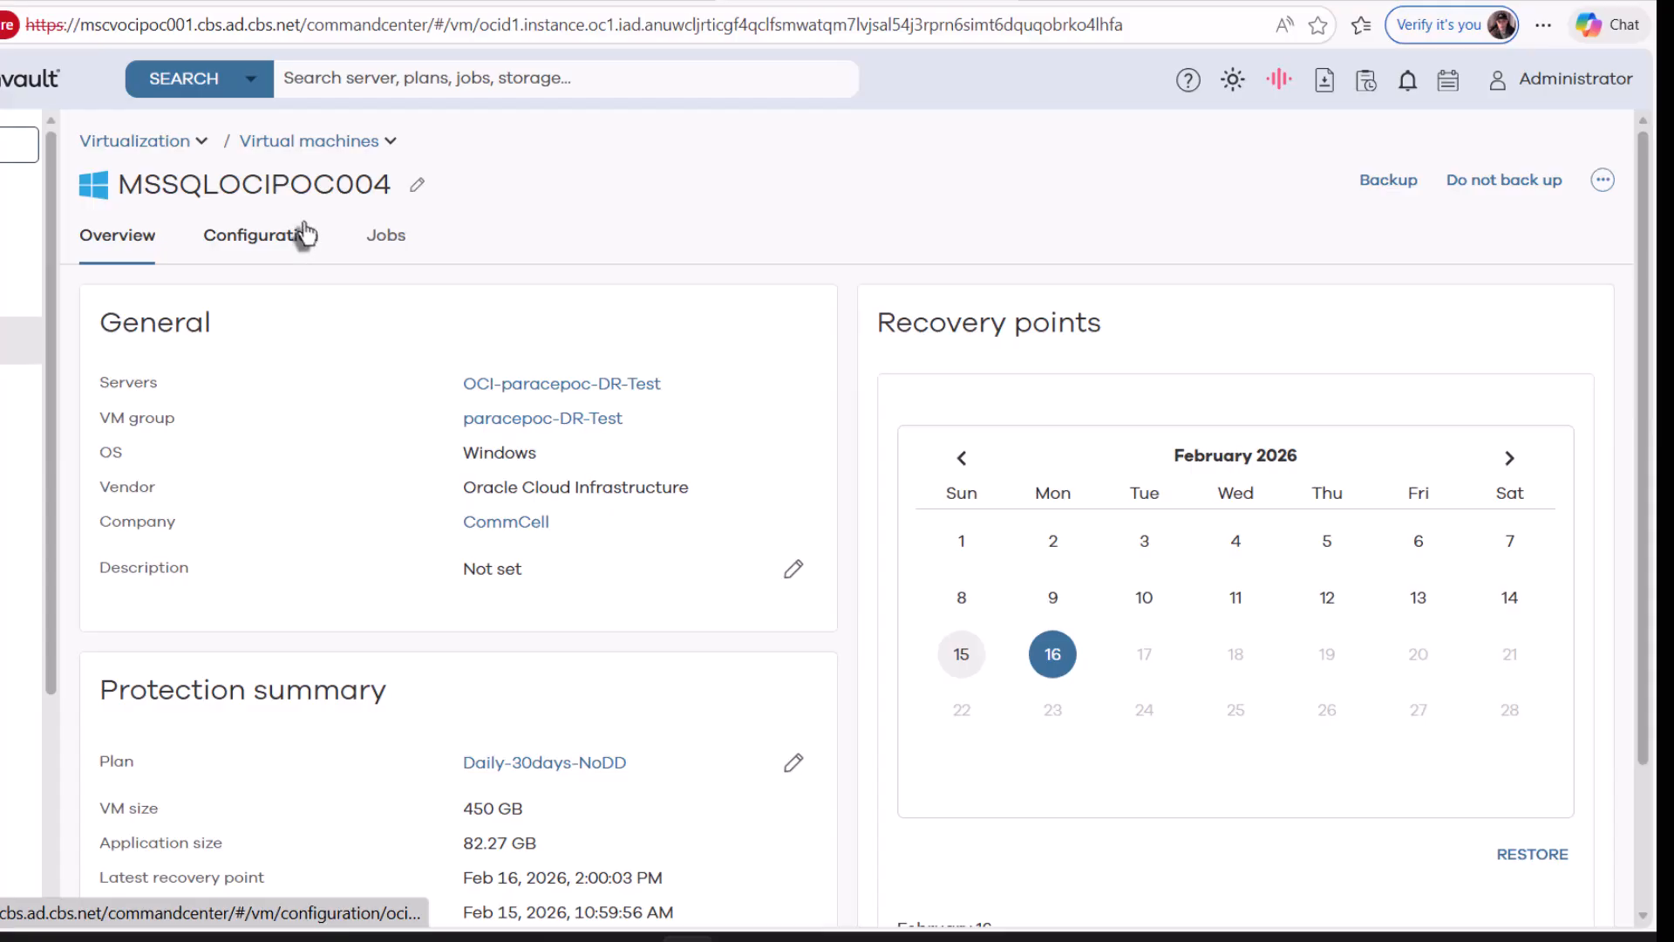
{"action": "left_click", "coordinate": [1370, 192]}
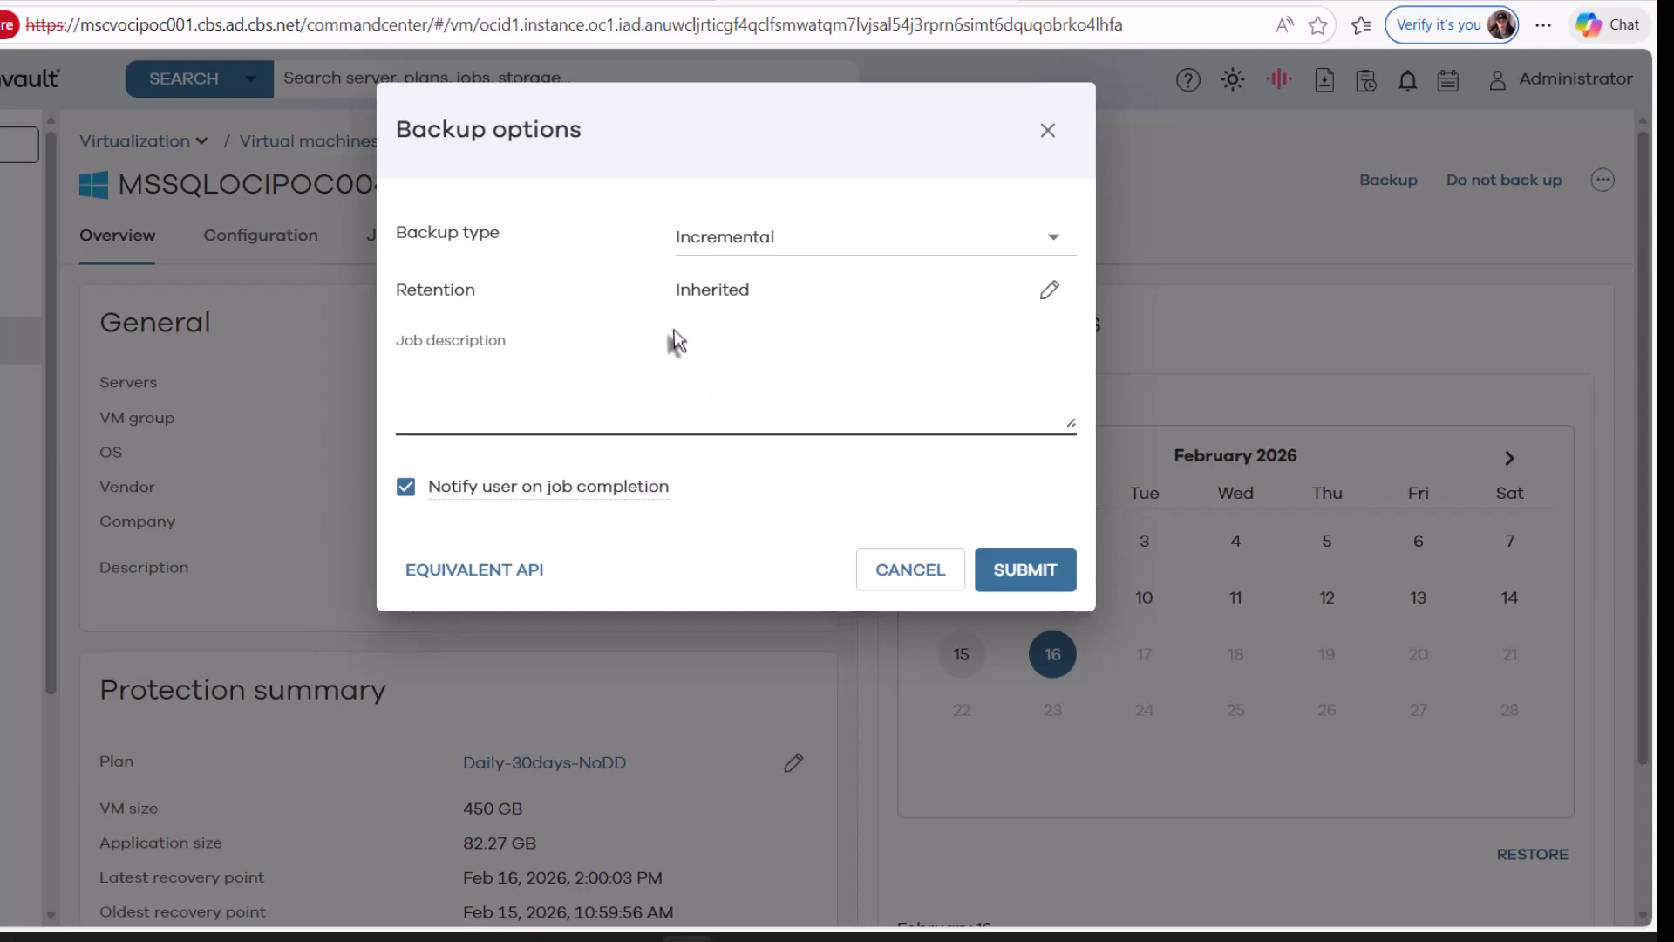
{"action": "left_click", "coordinate": [1005, 566]}
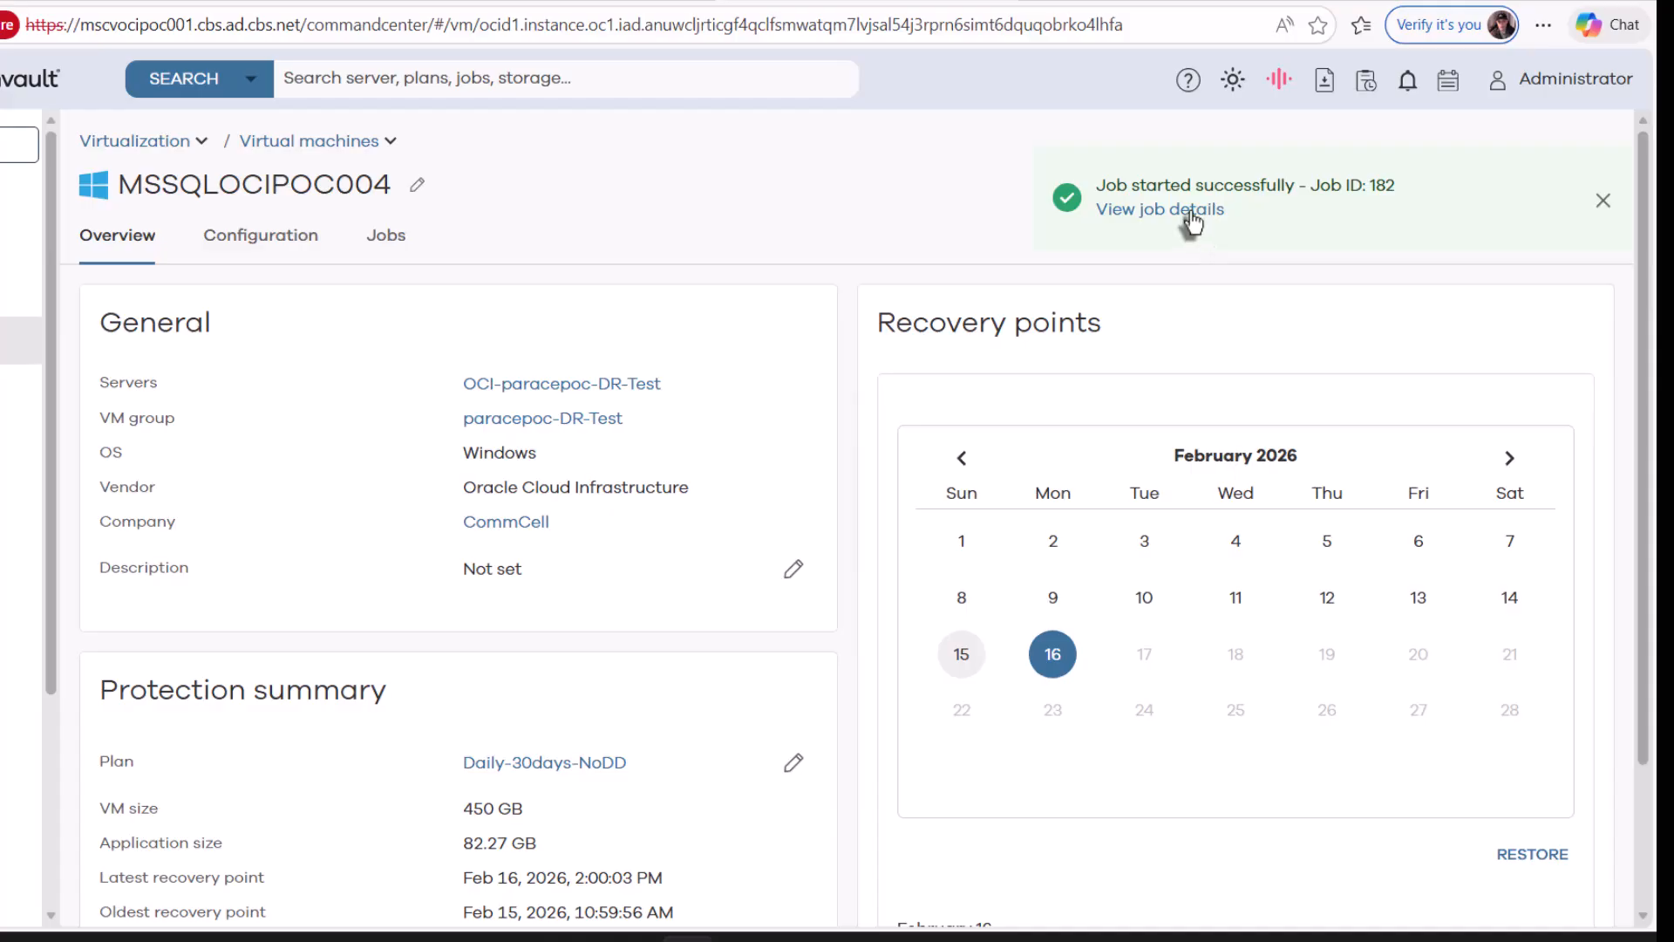
{"action": "left_click", "coordinate": [1194, 209]}
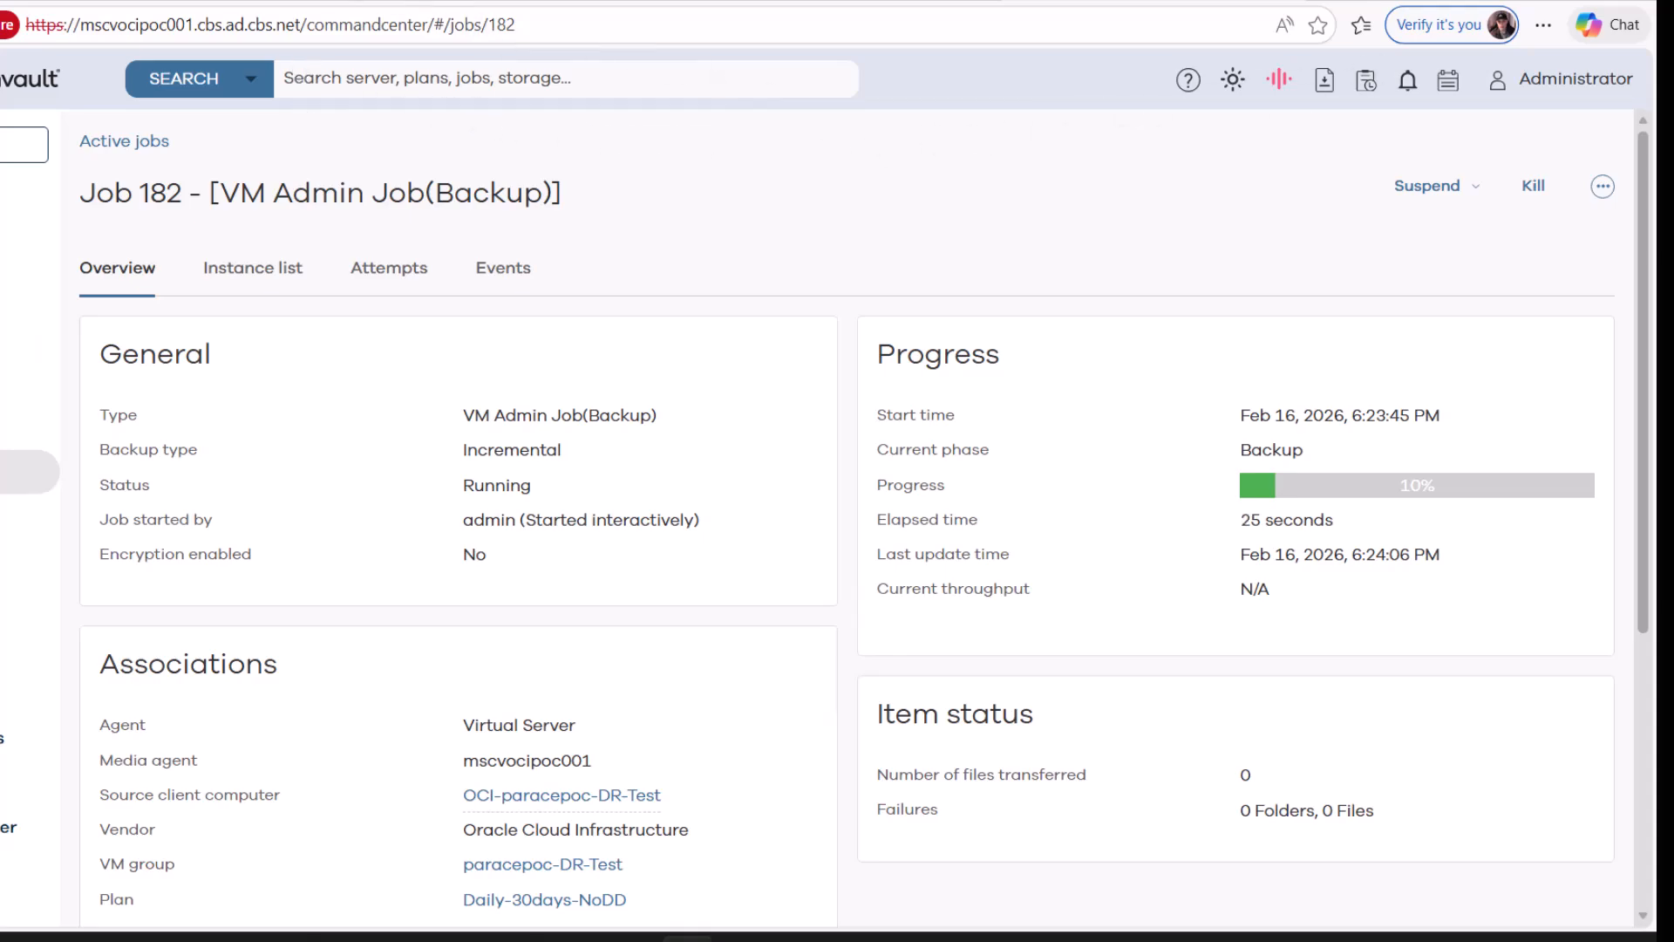
In the Oracle Cloud console, view the MSSQLOCIPOC004-Test-Backup details and the clones of the MSSQLOCIPOC004-Backup volume group
{"action": "left_click", "coordinate": [267, 4]}
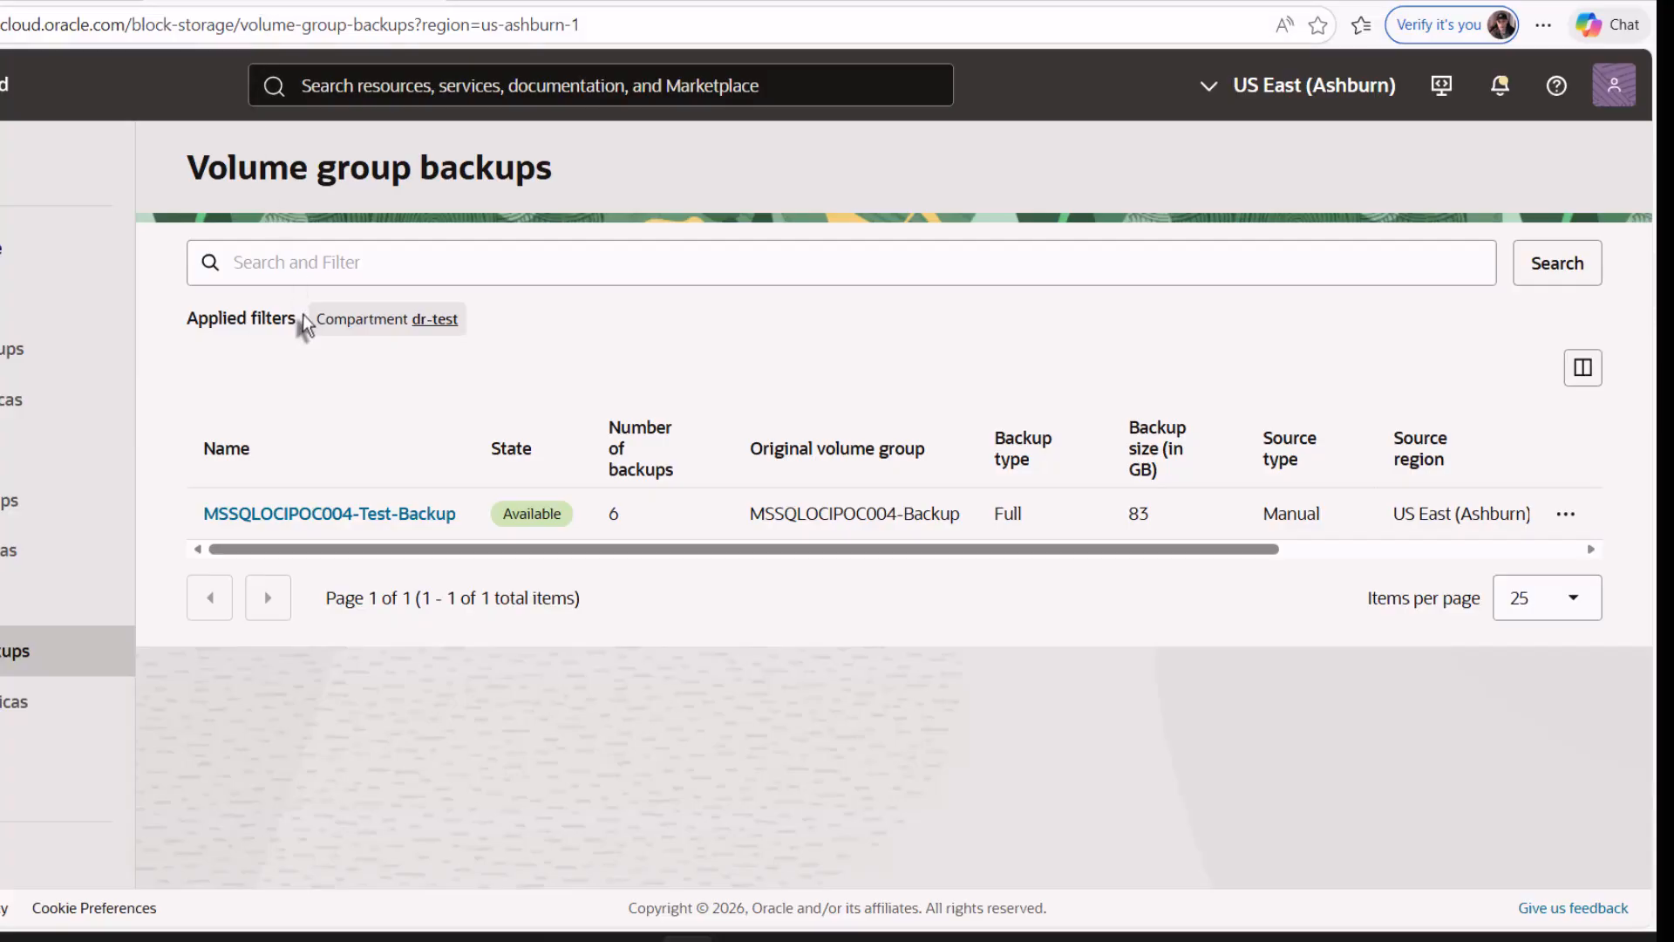
{"action": "left_click", "coordinate": [374, 517]}
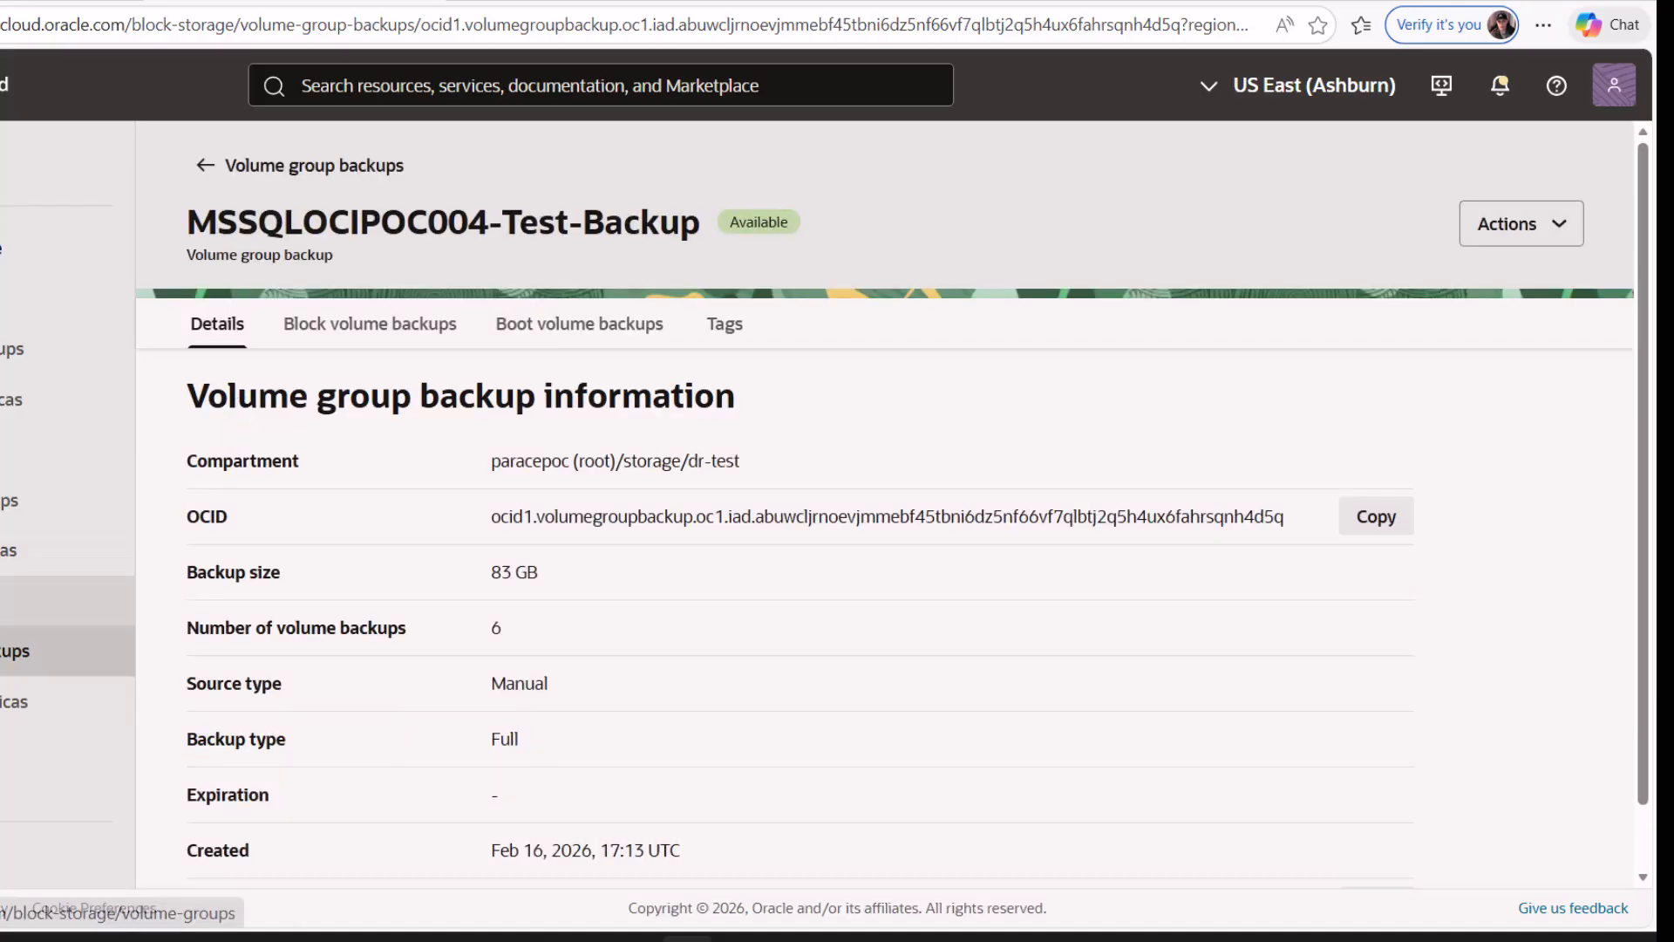
{"action": "left_click", "coordinate": [7, 601]}
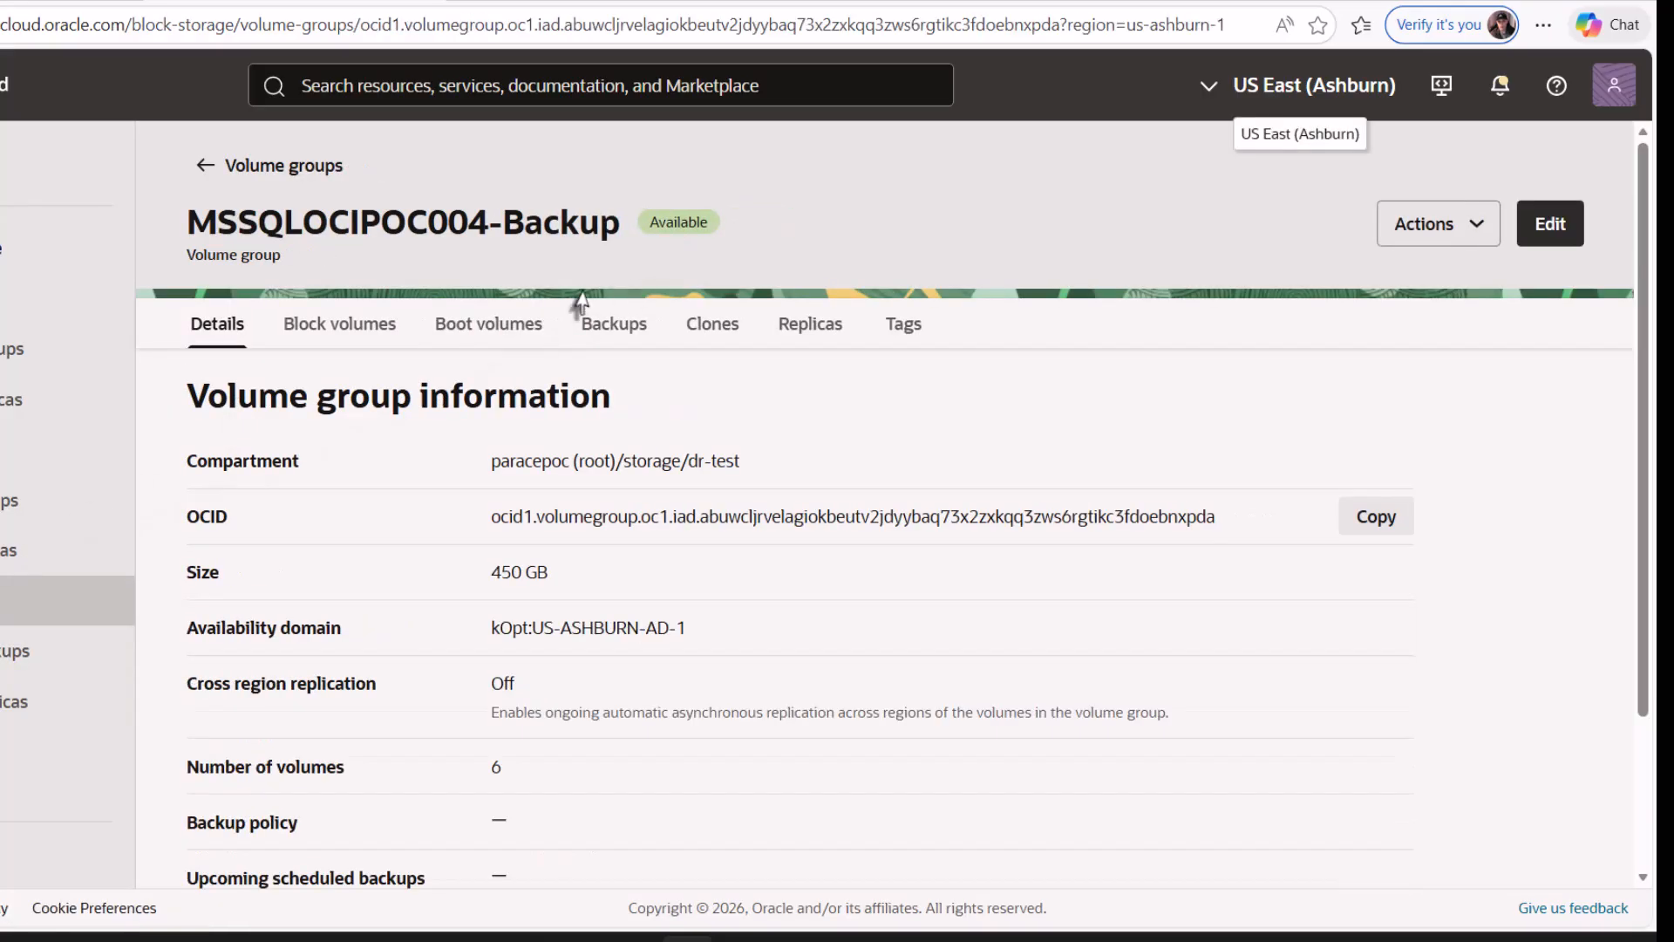
{"action": "left_click", "coordinate": [713, 333]}
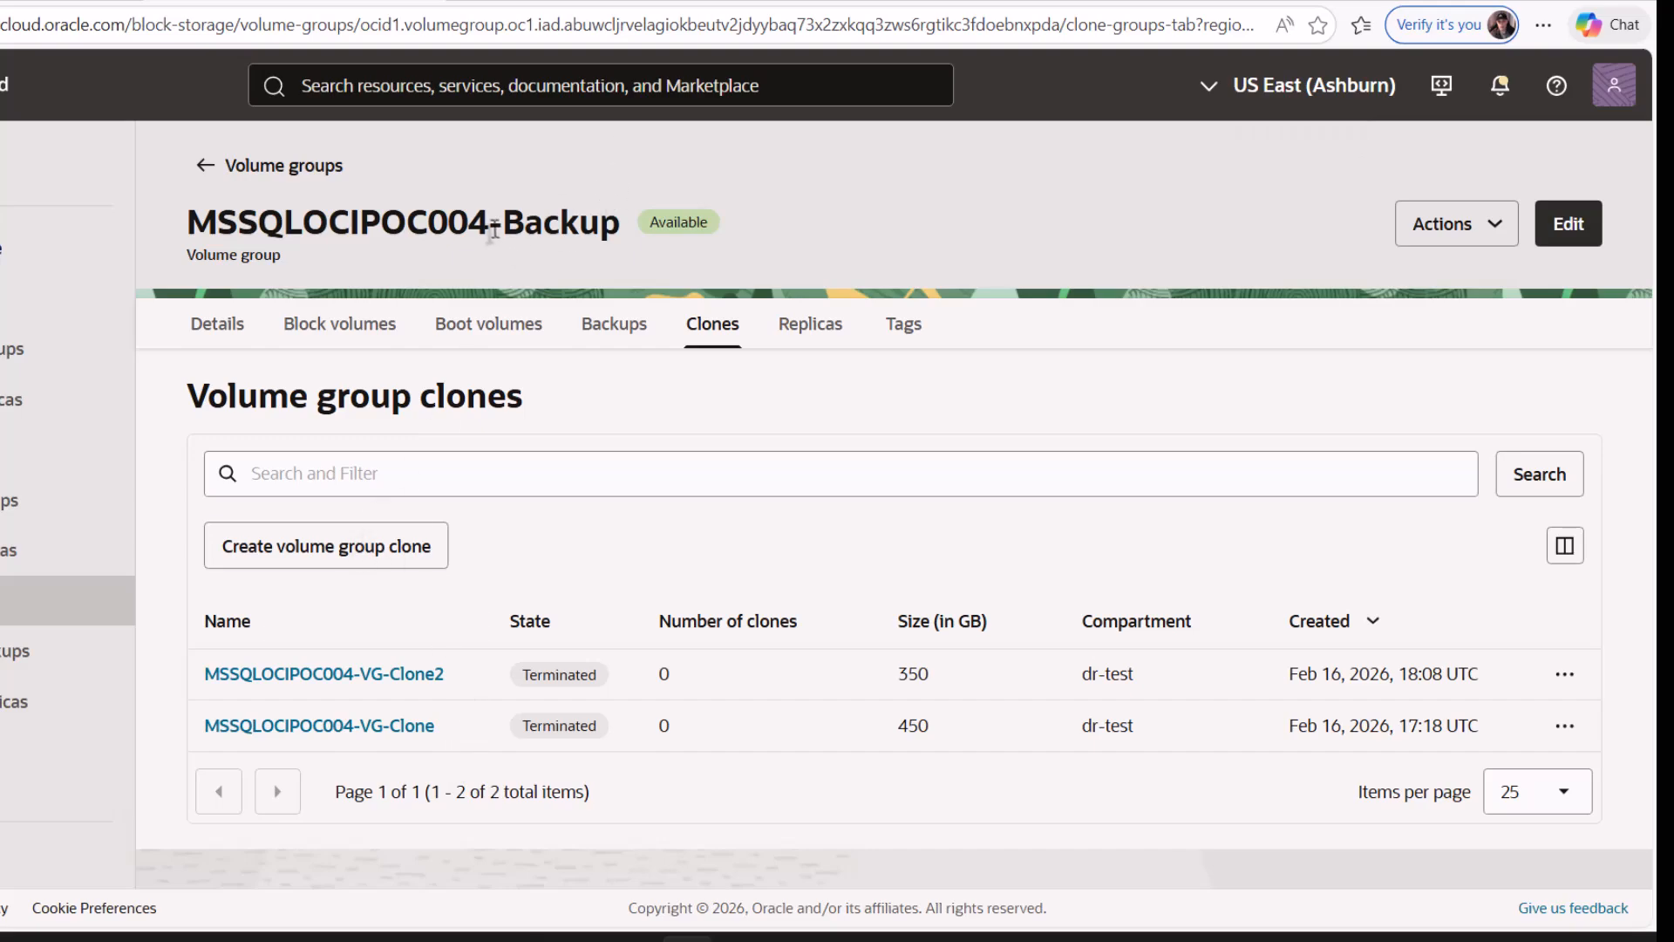
Create a clone of the MSSQLOCIPOC004-Backup volume group named MSSQLOCIPOC004-VG-Clone-test in the dr-test compartment
{"action": "left_click_drag", "start_coordinate": [491, 225], "coordinate": [174, 223]}
{"action": "key", "text": "ctrl+c"}
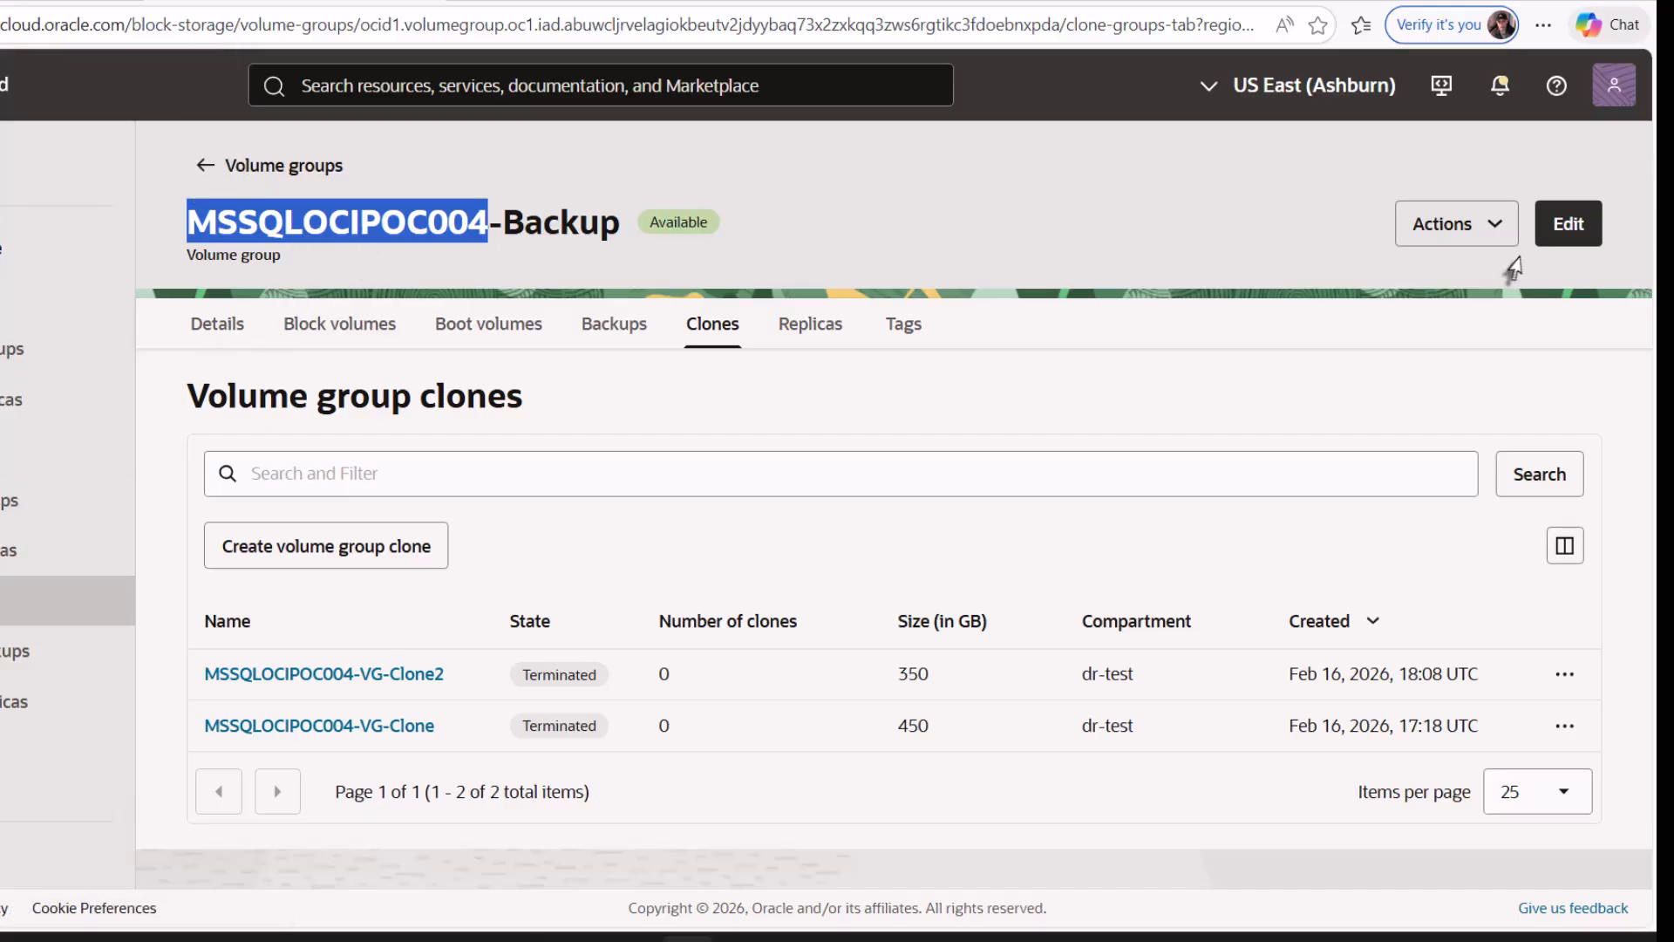
{"action": "left_click", "coordinate": [1481, 234]}
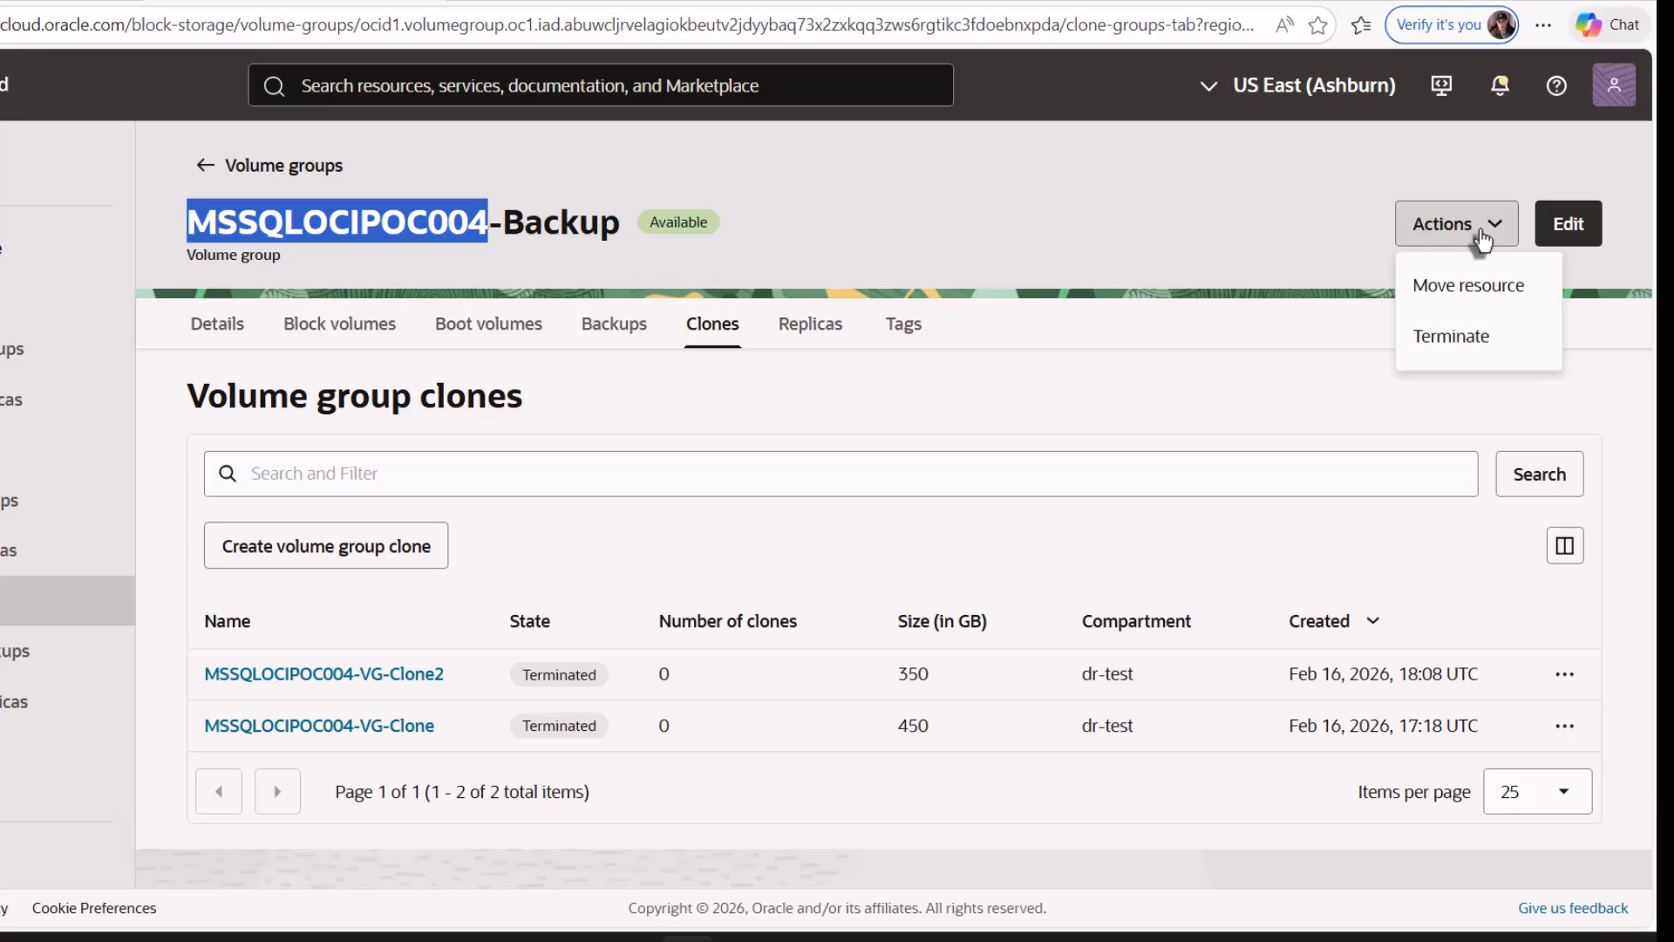
{"action": "left_click", "coordinate": [1234, 248]}
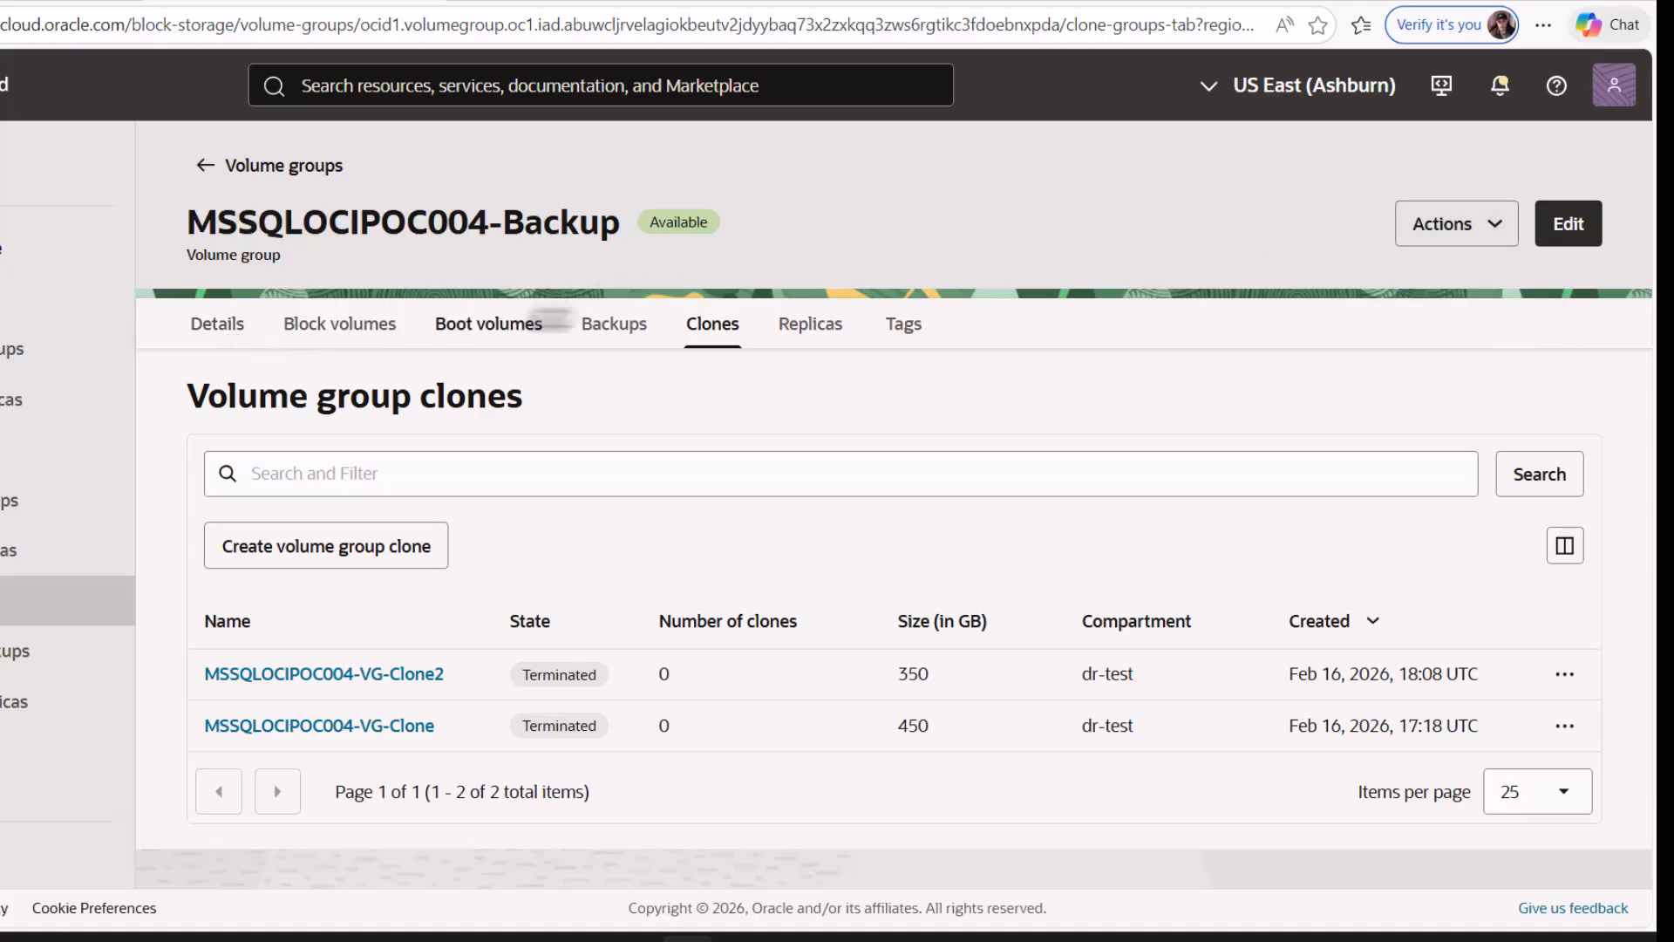
{"action": "left_click", "coordinate": [331, 567]}
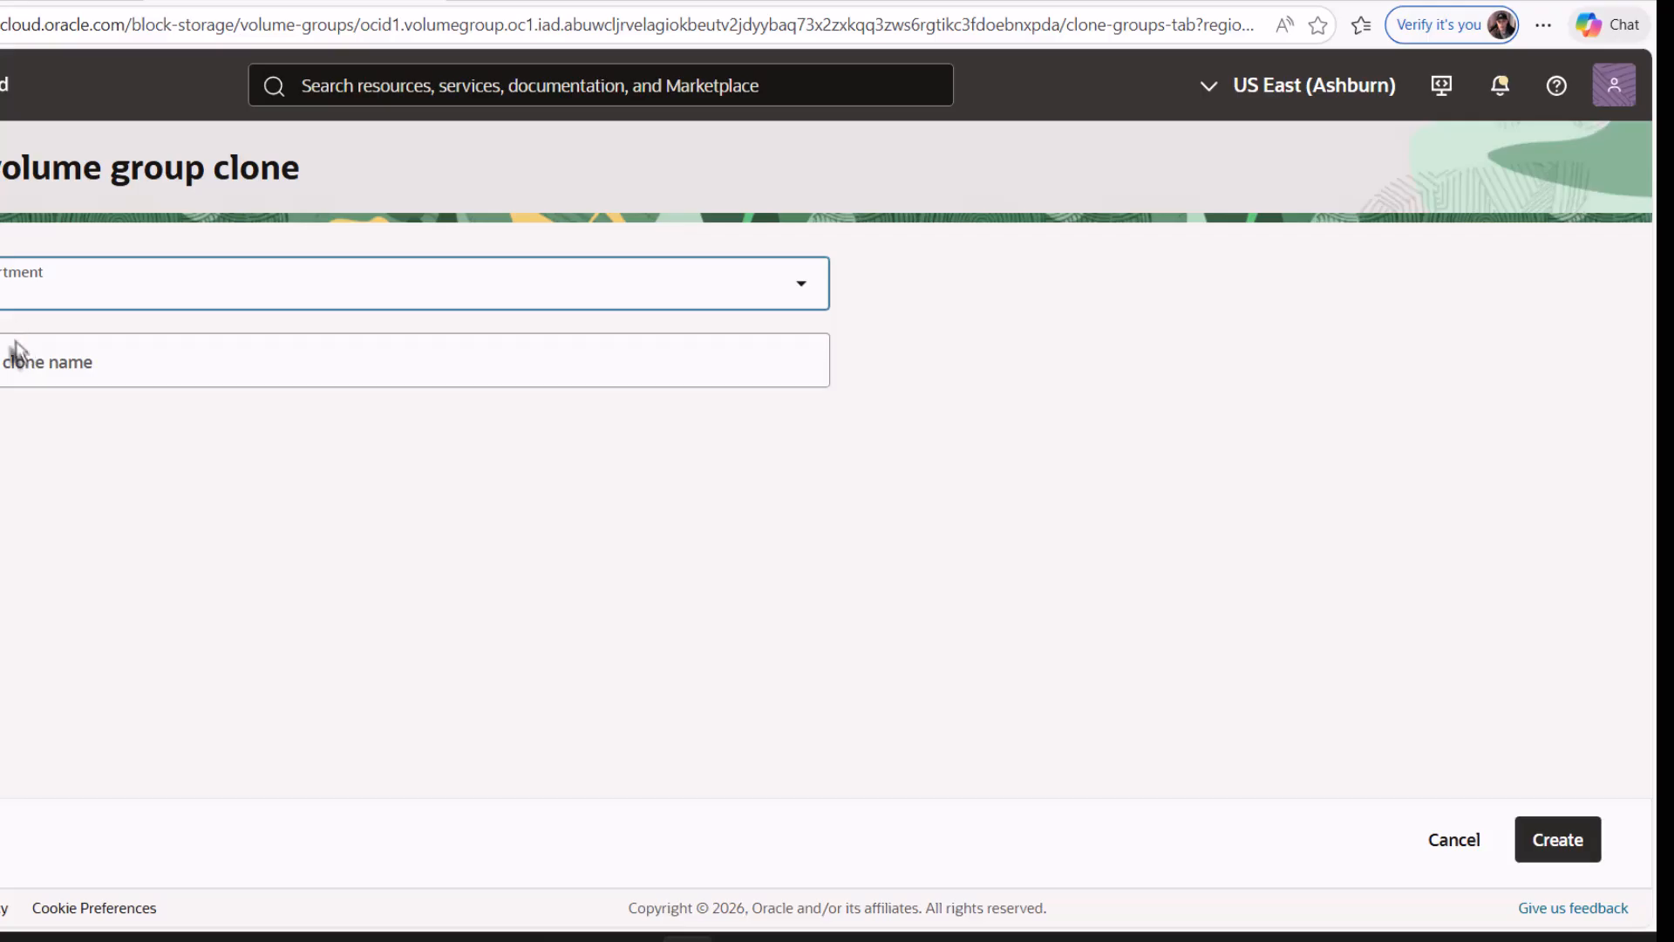
{"action": "left_click", "coordinate": [89, 376]}
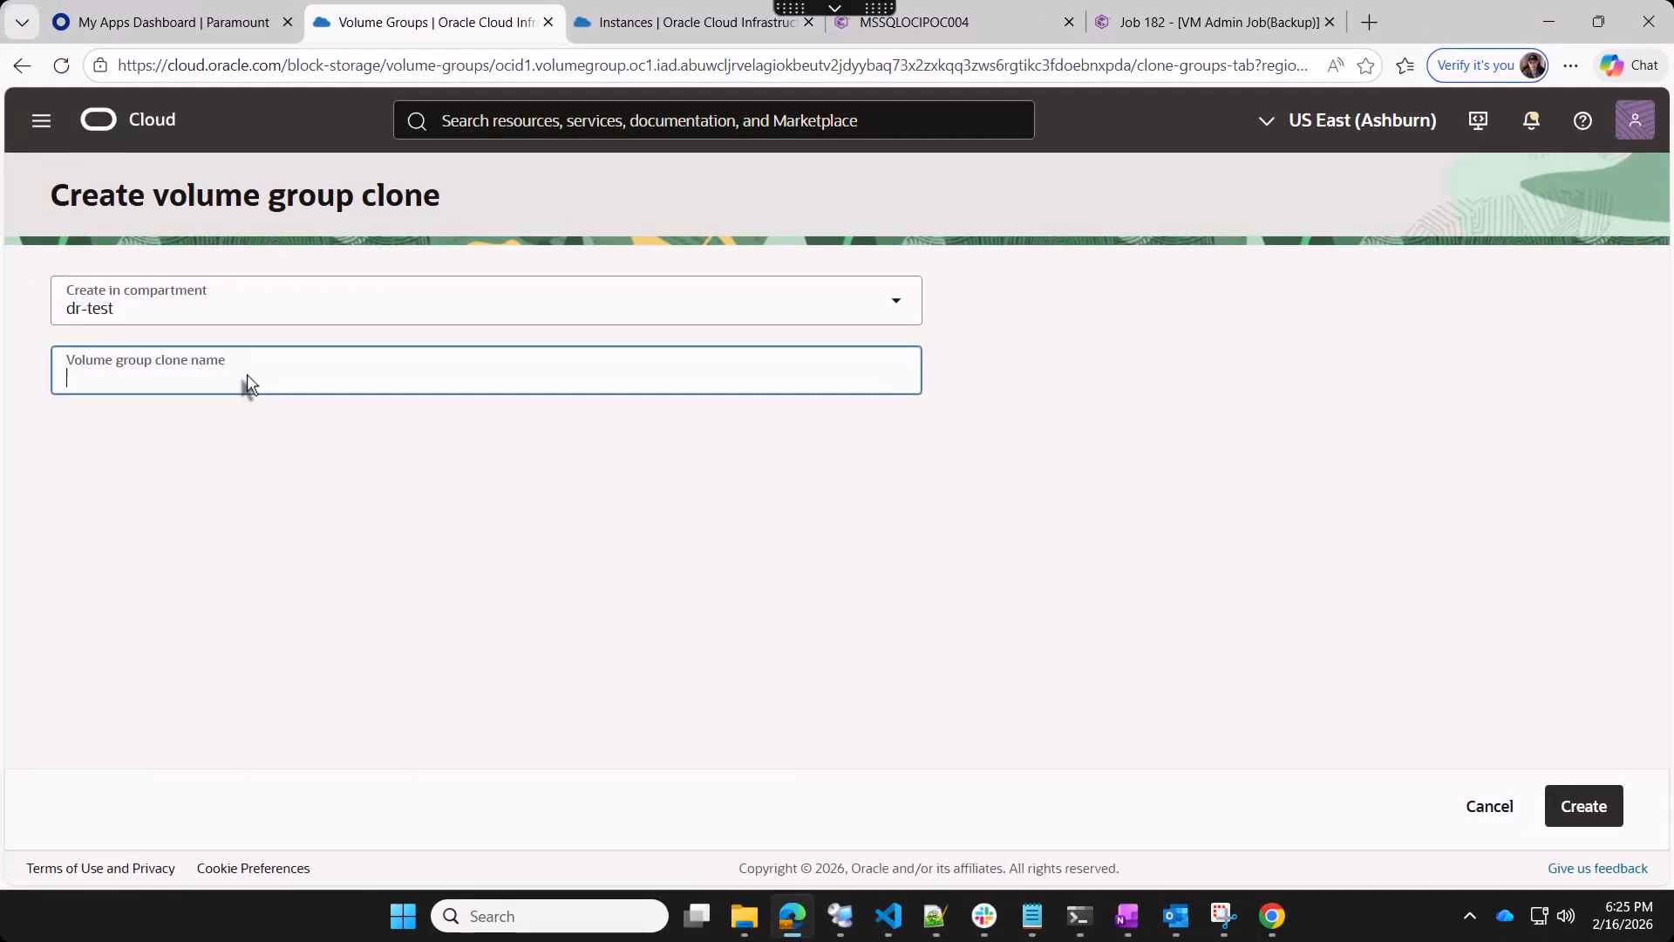
{"action": "key", "text": "ctrl+v"}
{"action": "type", "text": "-VG-Clone-test"}
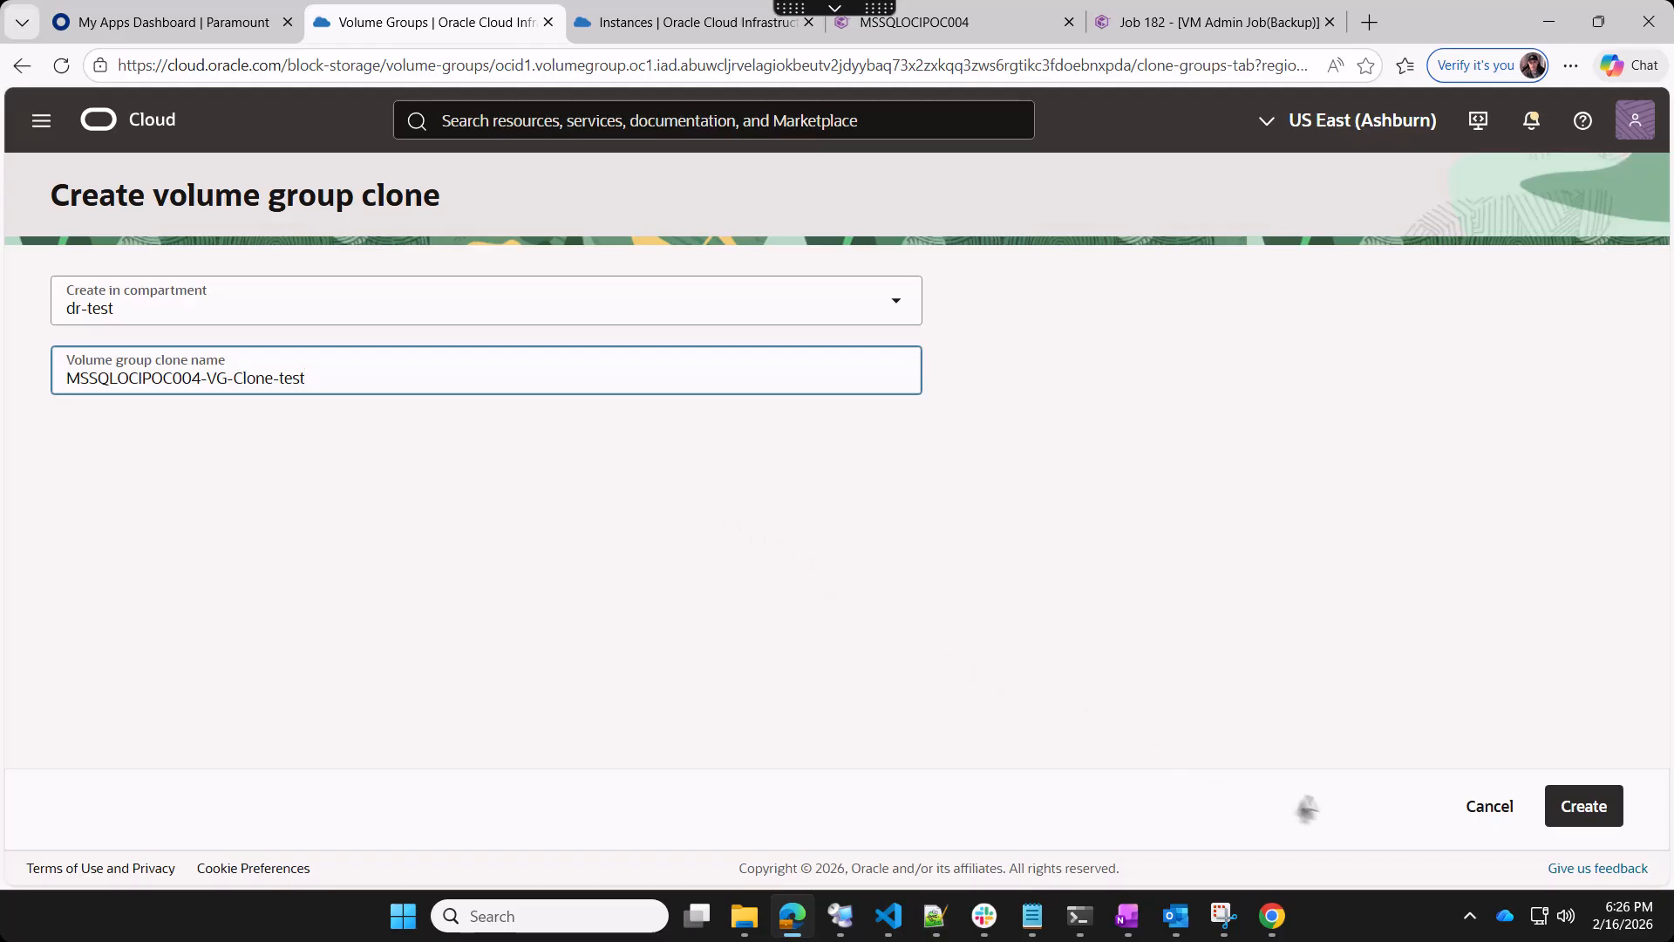
{"action": "left_click", "coordinate": [1568, 820]}
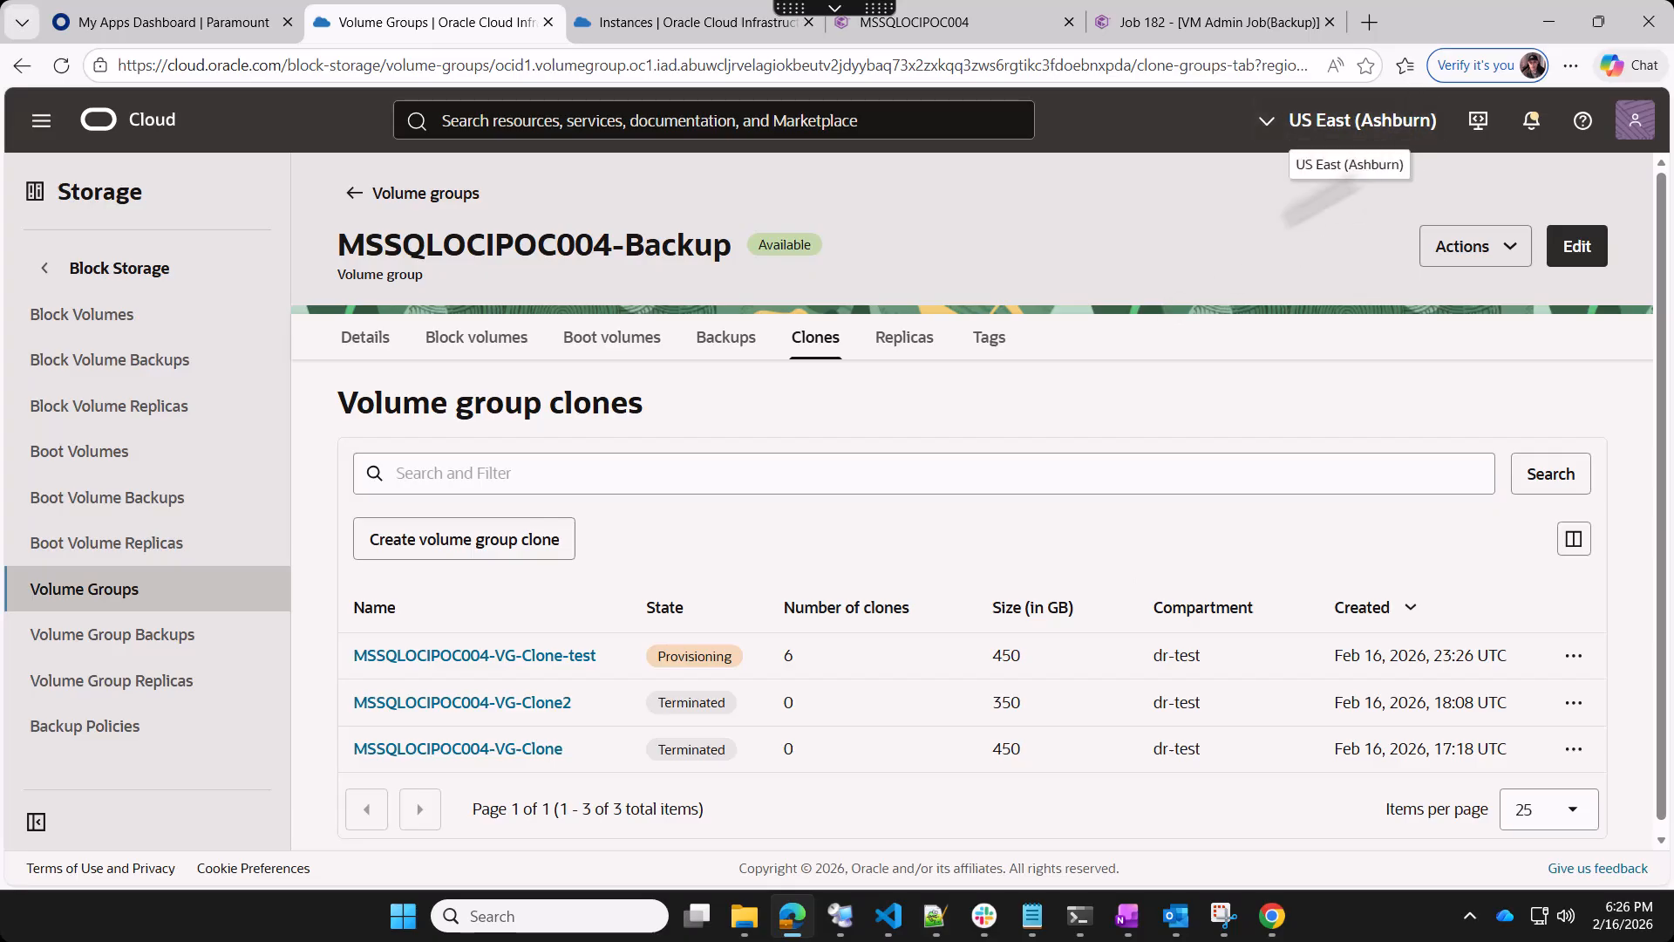
Check the Commvault backup job's progress and the backup volumes attached to the lncvocipocma01 instance in the Oracle Cloud console
{"action": "left_click", "coordinate": [960, 27]}
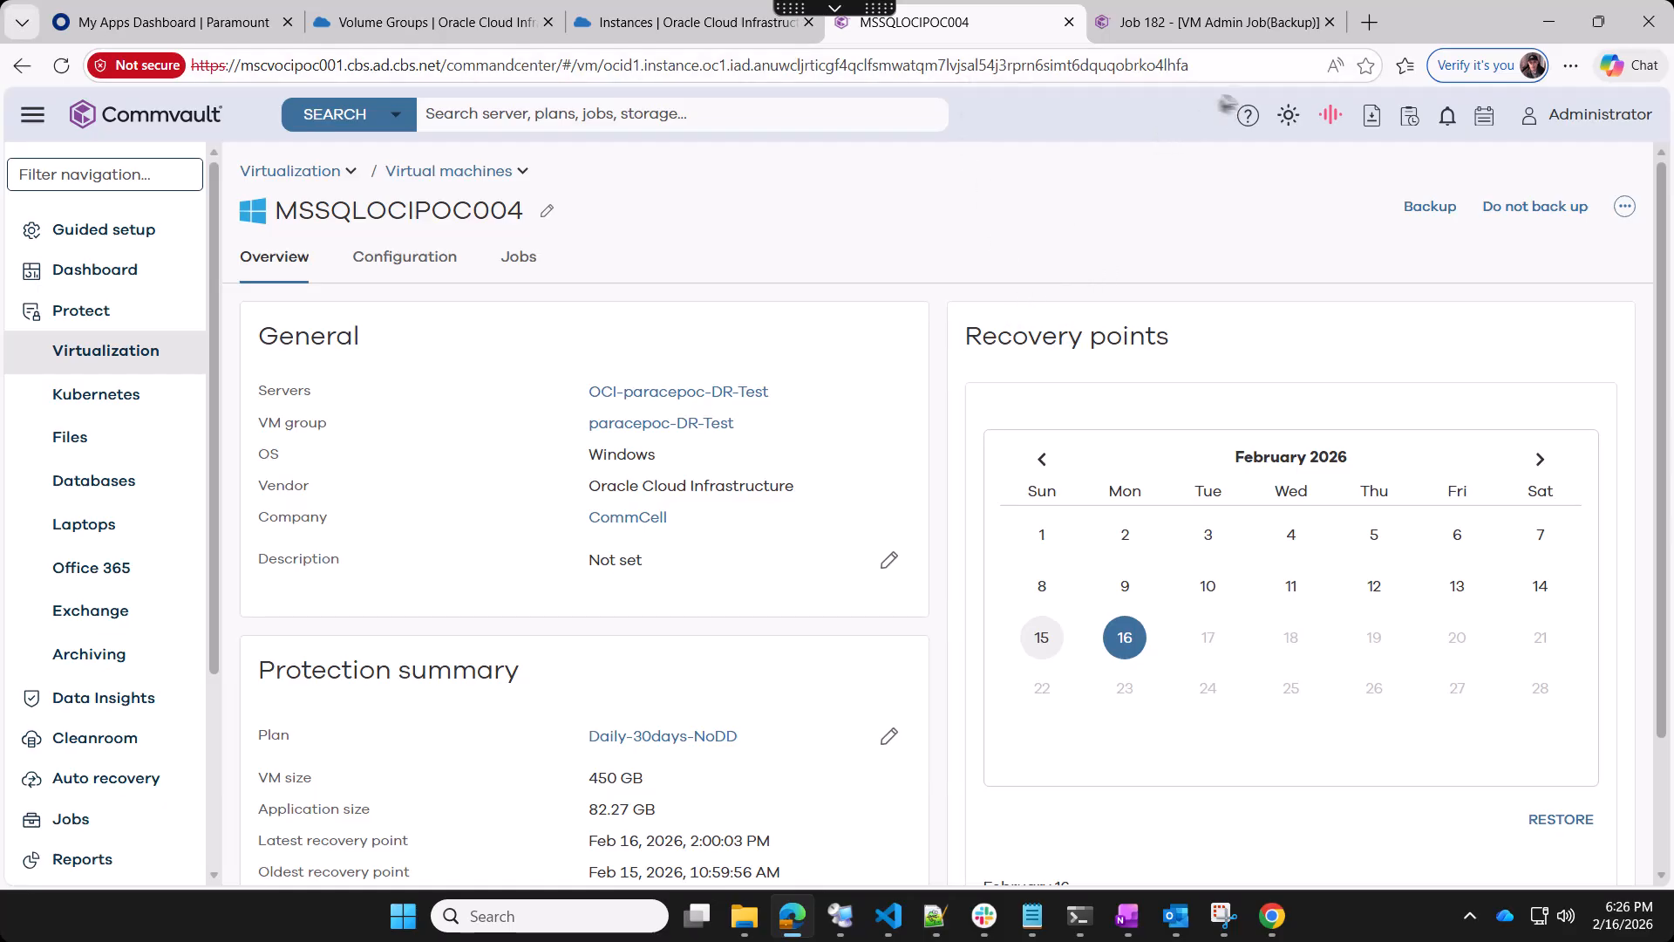
{"action": "left_click", "coordinate": [1175, 39]}
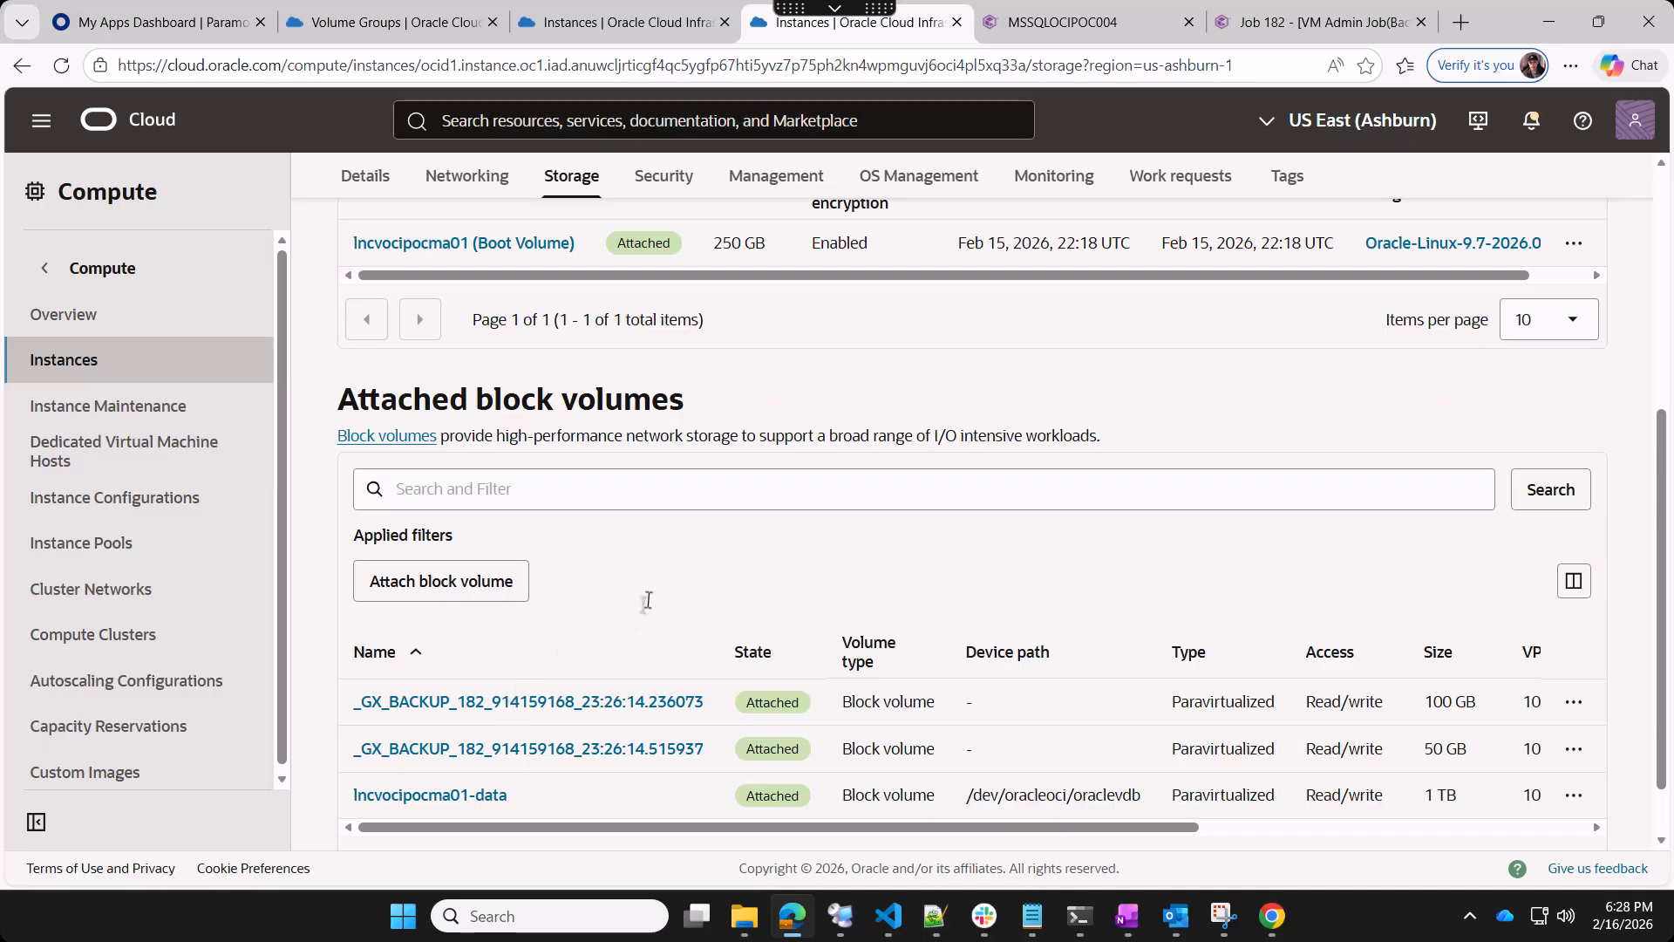
{"action": "key", "text": "alt+Tab"}
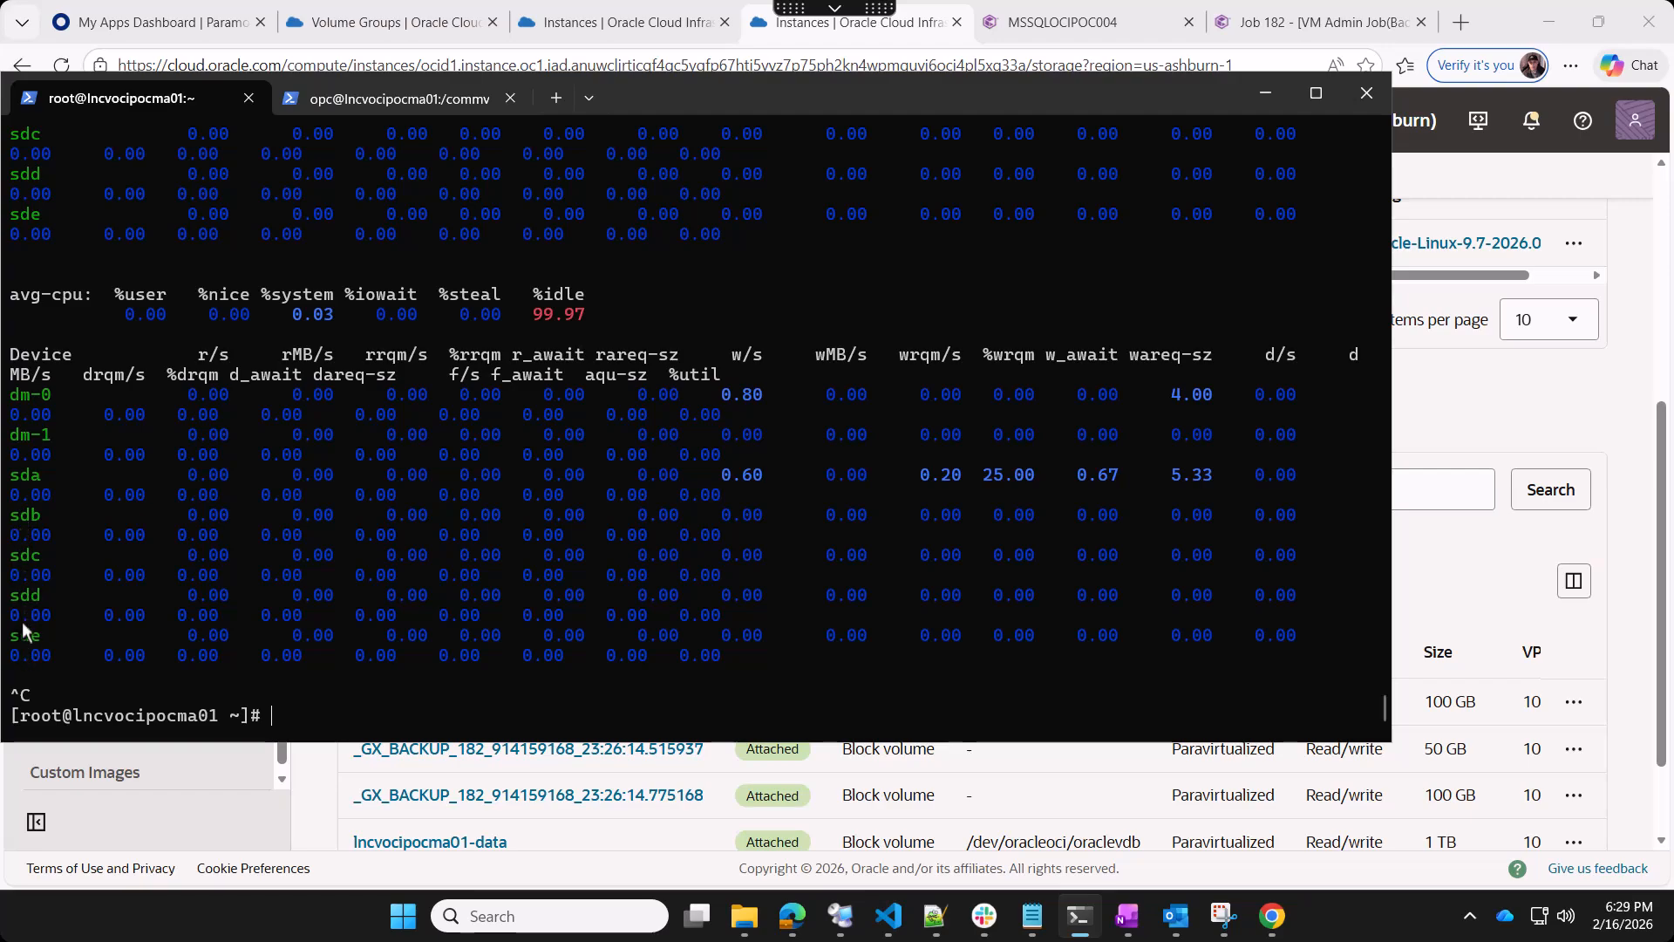
{"action": "left_click", "coordinate": [630, 833]}
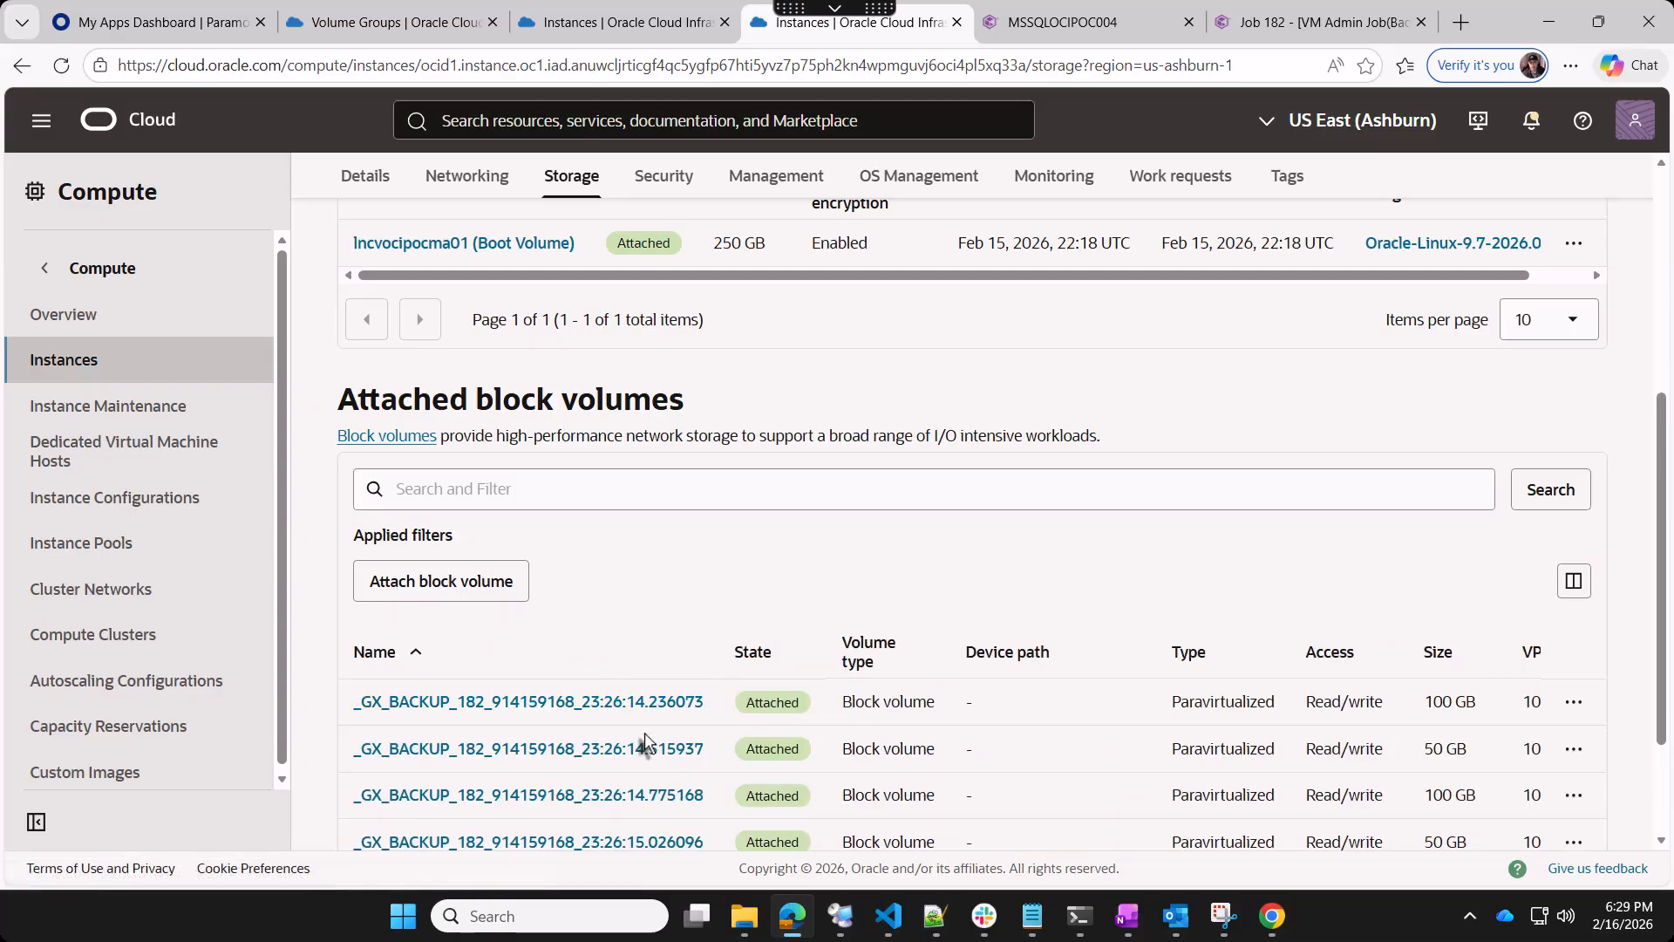
{"action": "scroll", "coordinate": [645, 746], "scroll_direction": "down", "scroll_amount": 1}
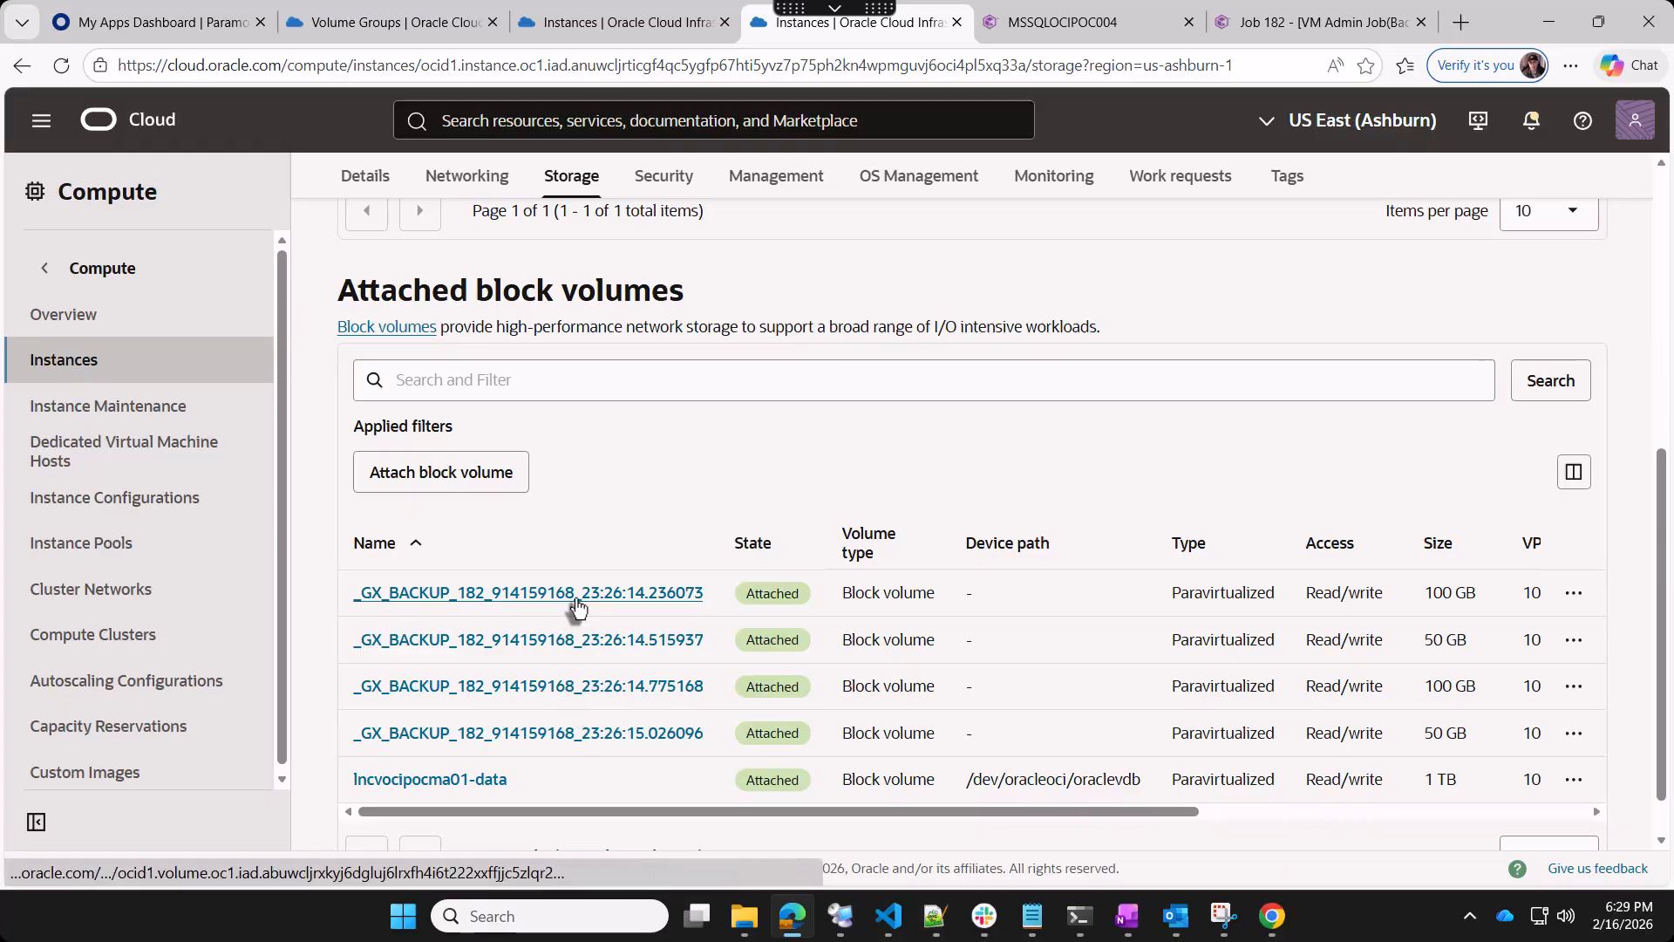
{"action": "left_click", "coordinate": [1326, 29]}
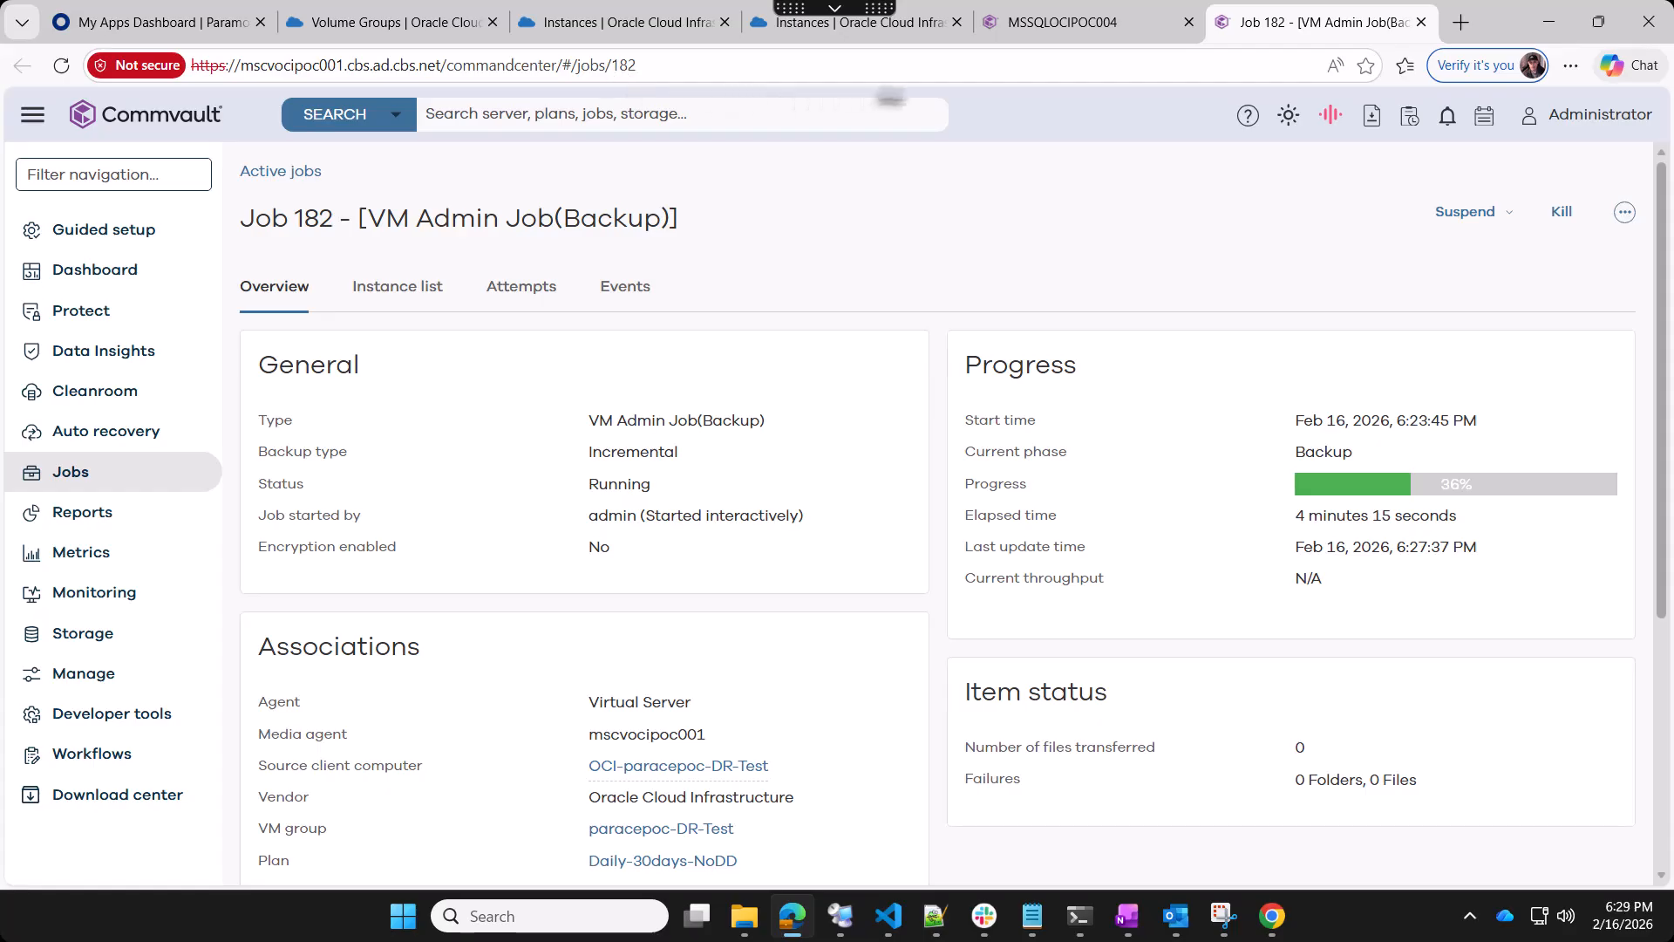
Open the MSSQLOCIPOC004-VG-Clone-test volume group in the Oracle Cloud console and view its cloned block volumes and boot volume
{"action": "left_click", "coordinate": [421, 26]}
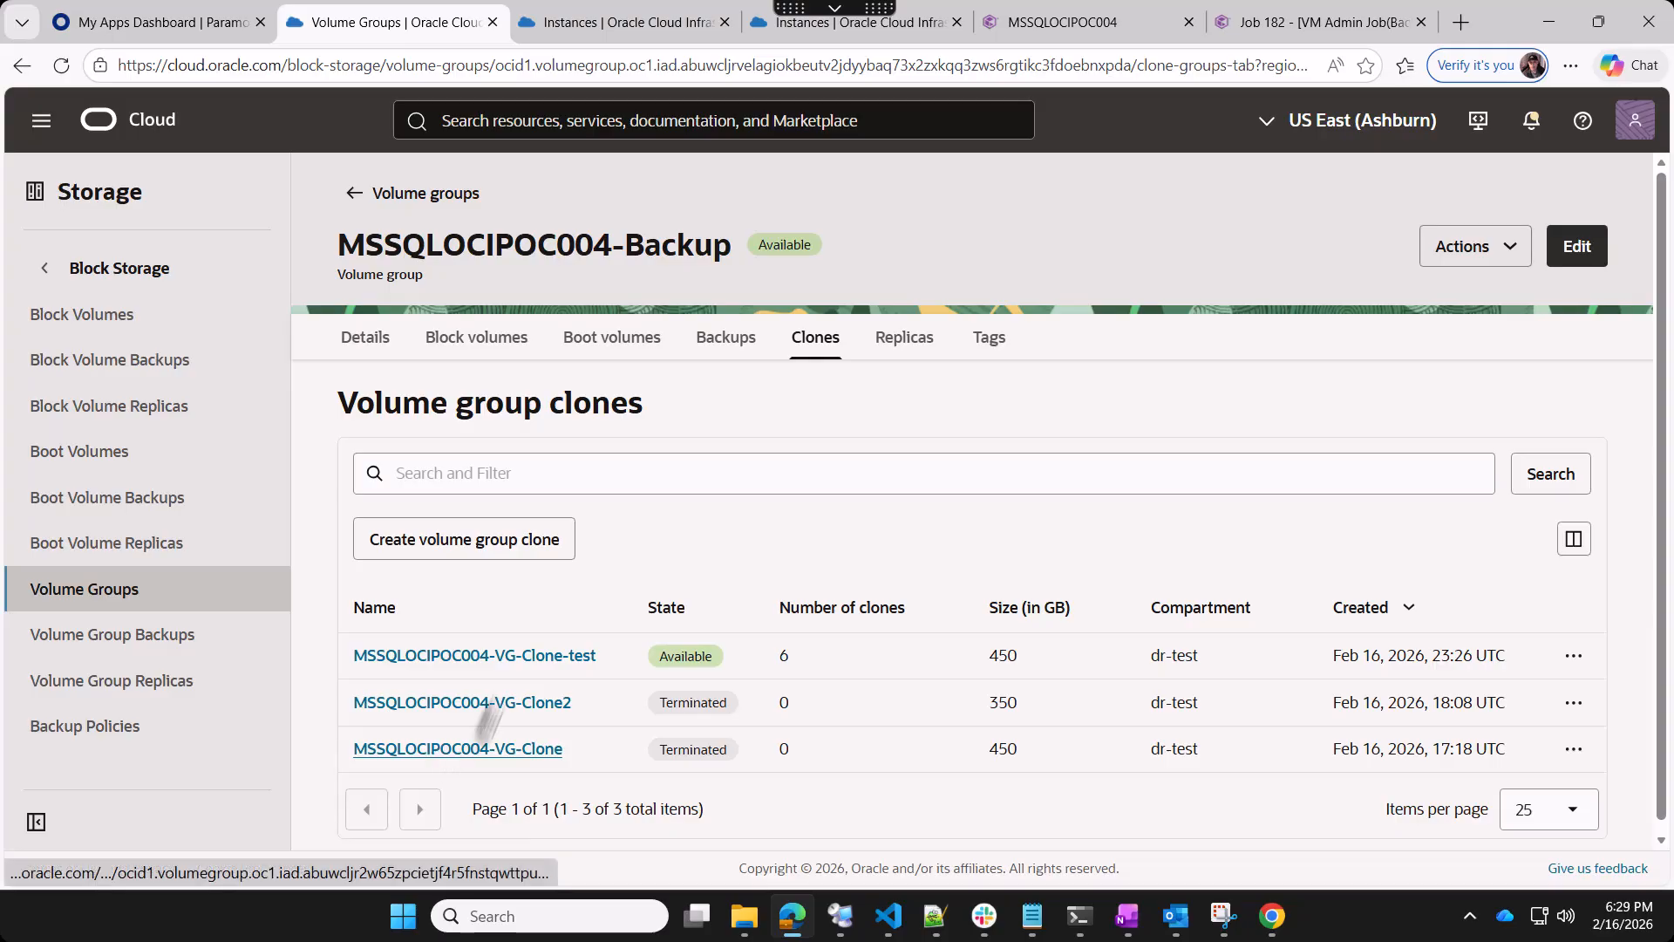
{"action": "left_click", "coordinate": [504, 667]}
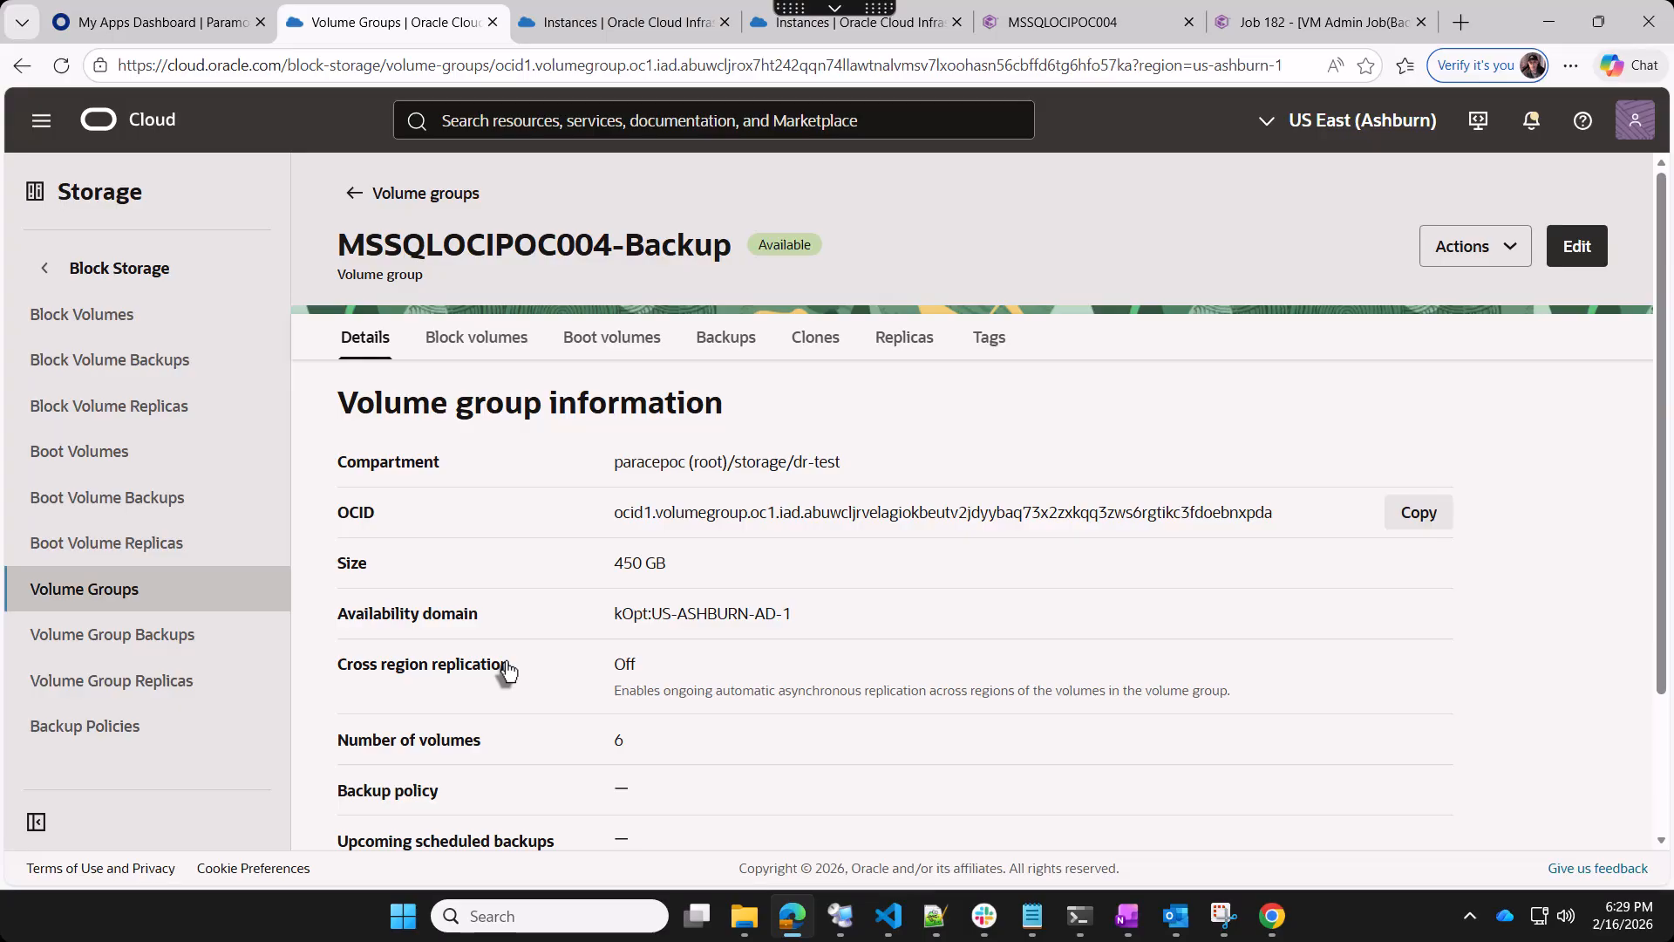
{"action": "left_click", "coordinate": [493, 352]}
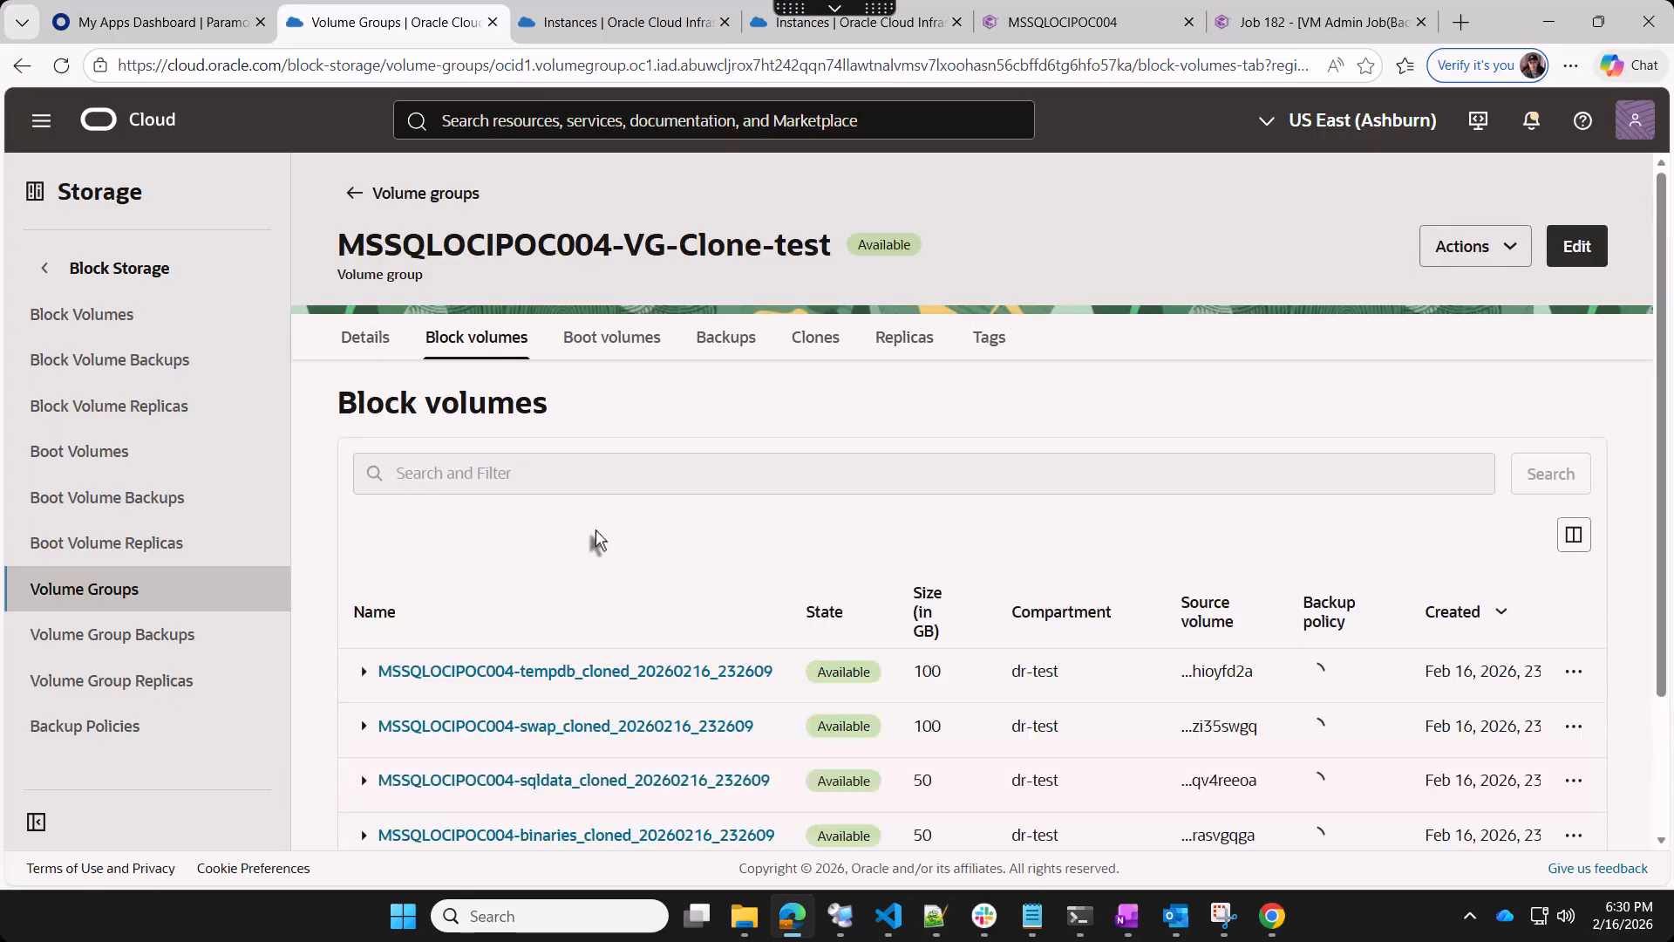
{"action": "scroll", "coordinate": [602, 549], "scroll_direction": "down", "scroll_amount": 2}
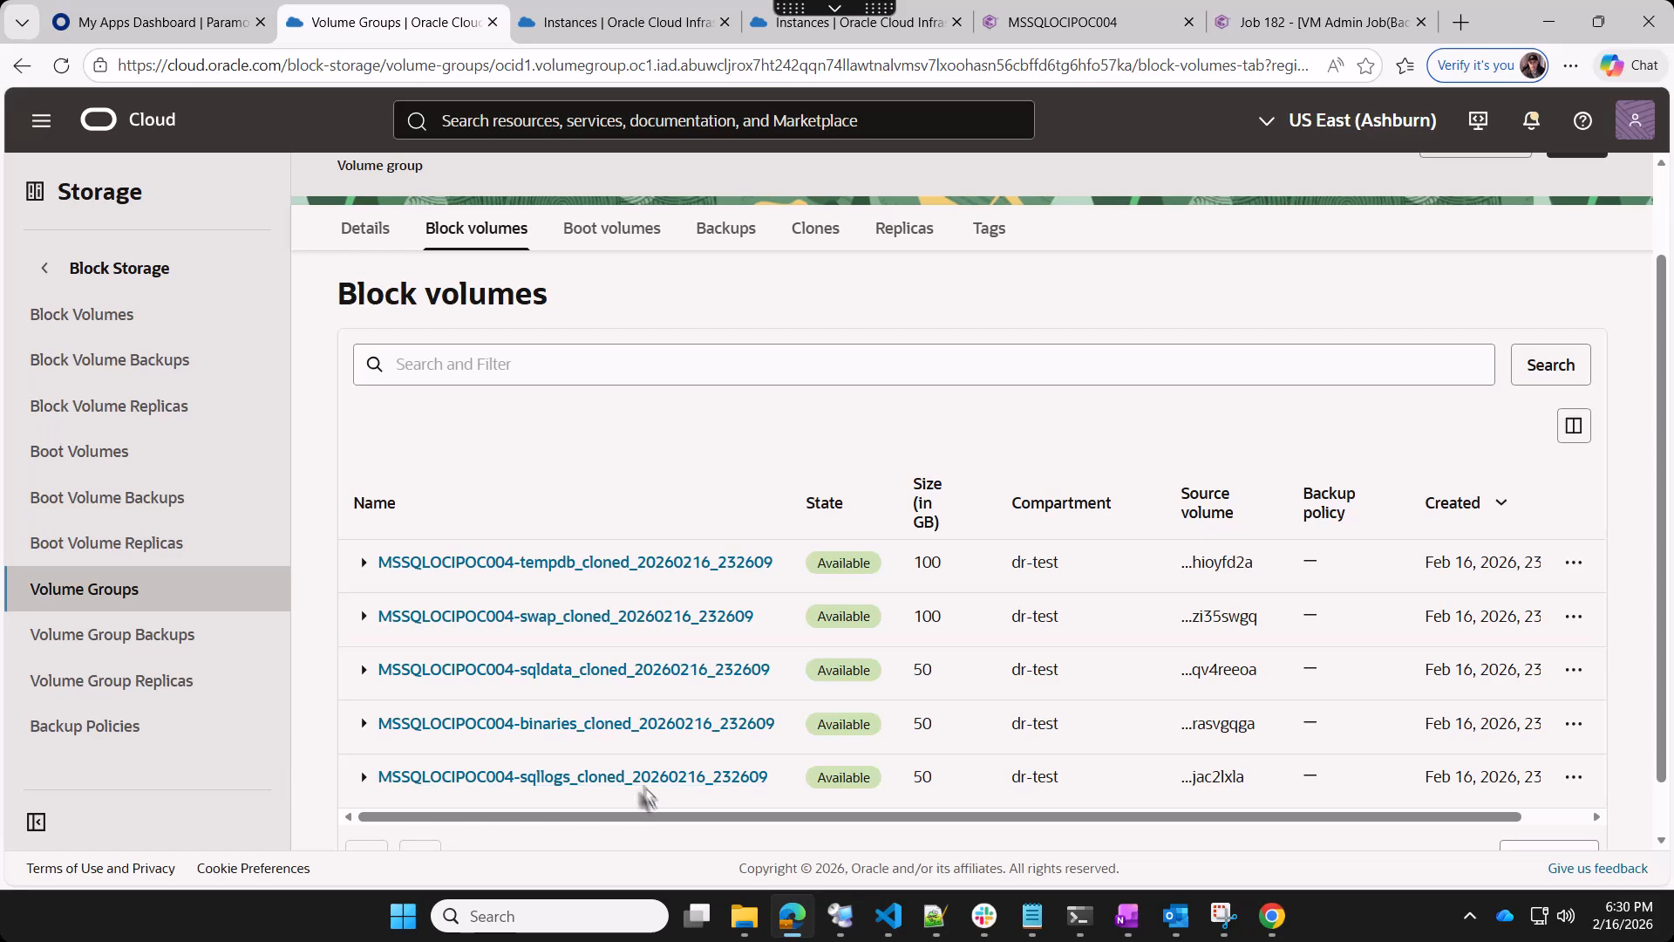
{"action": "left_click", "coordinate": [606, 235]}
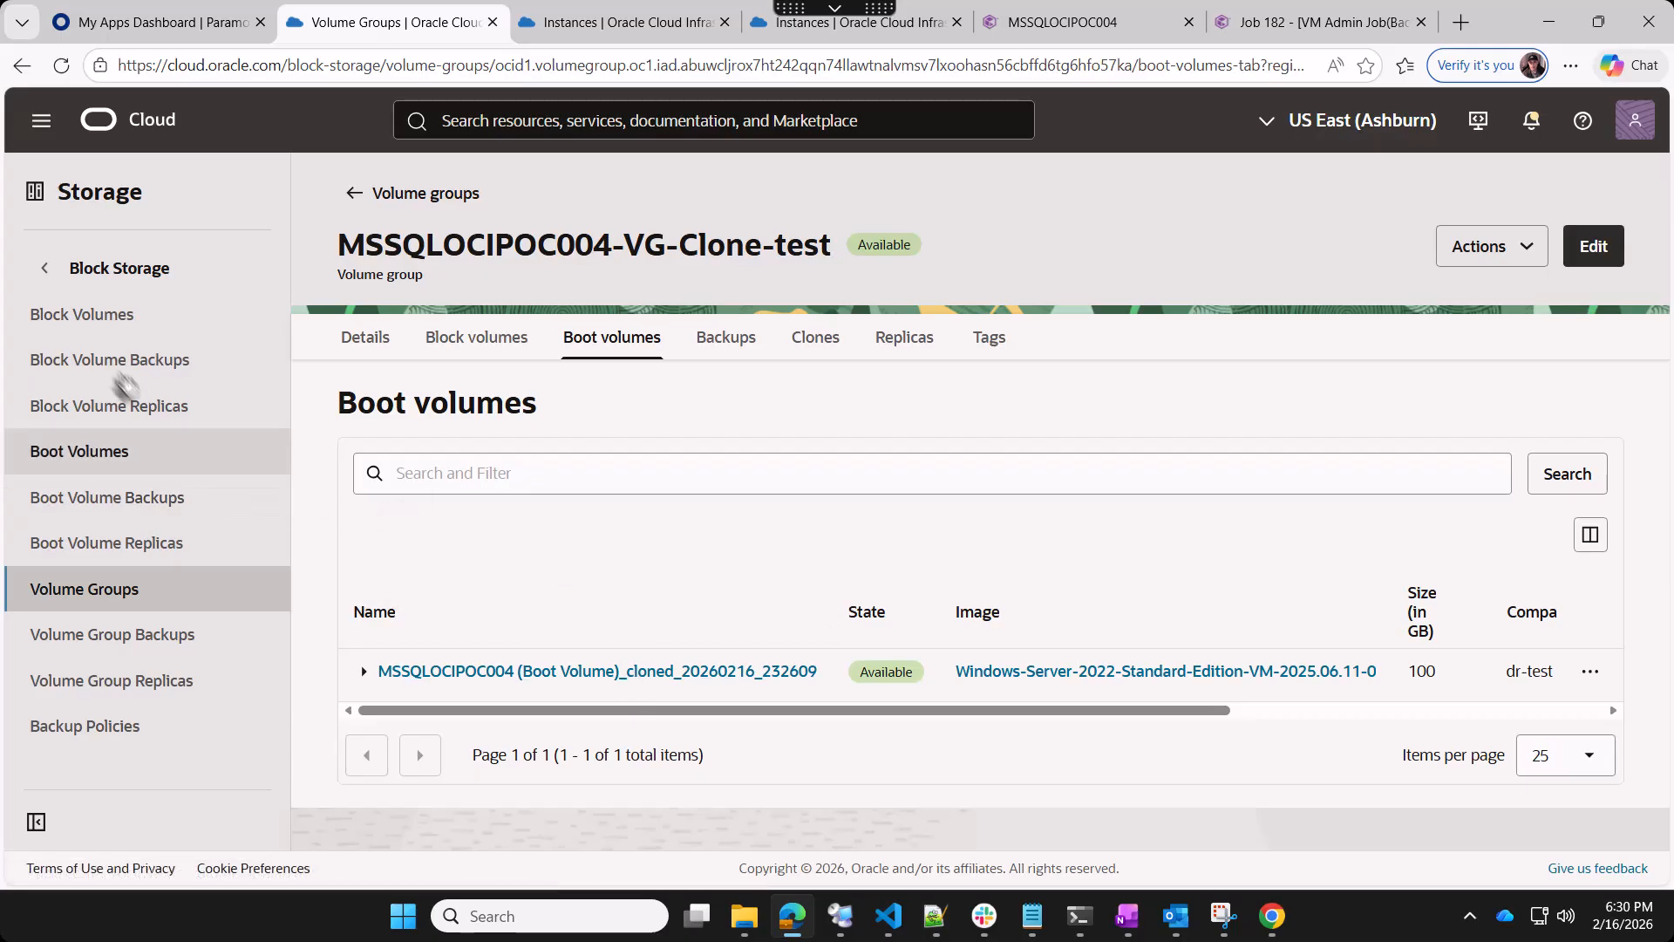
Look through the block volumes and boot volumes of the dr-test compartment
{"action": "left_click", "coordinate": [74, 319]}
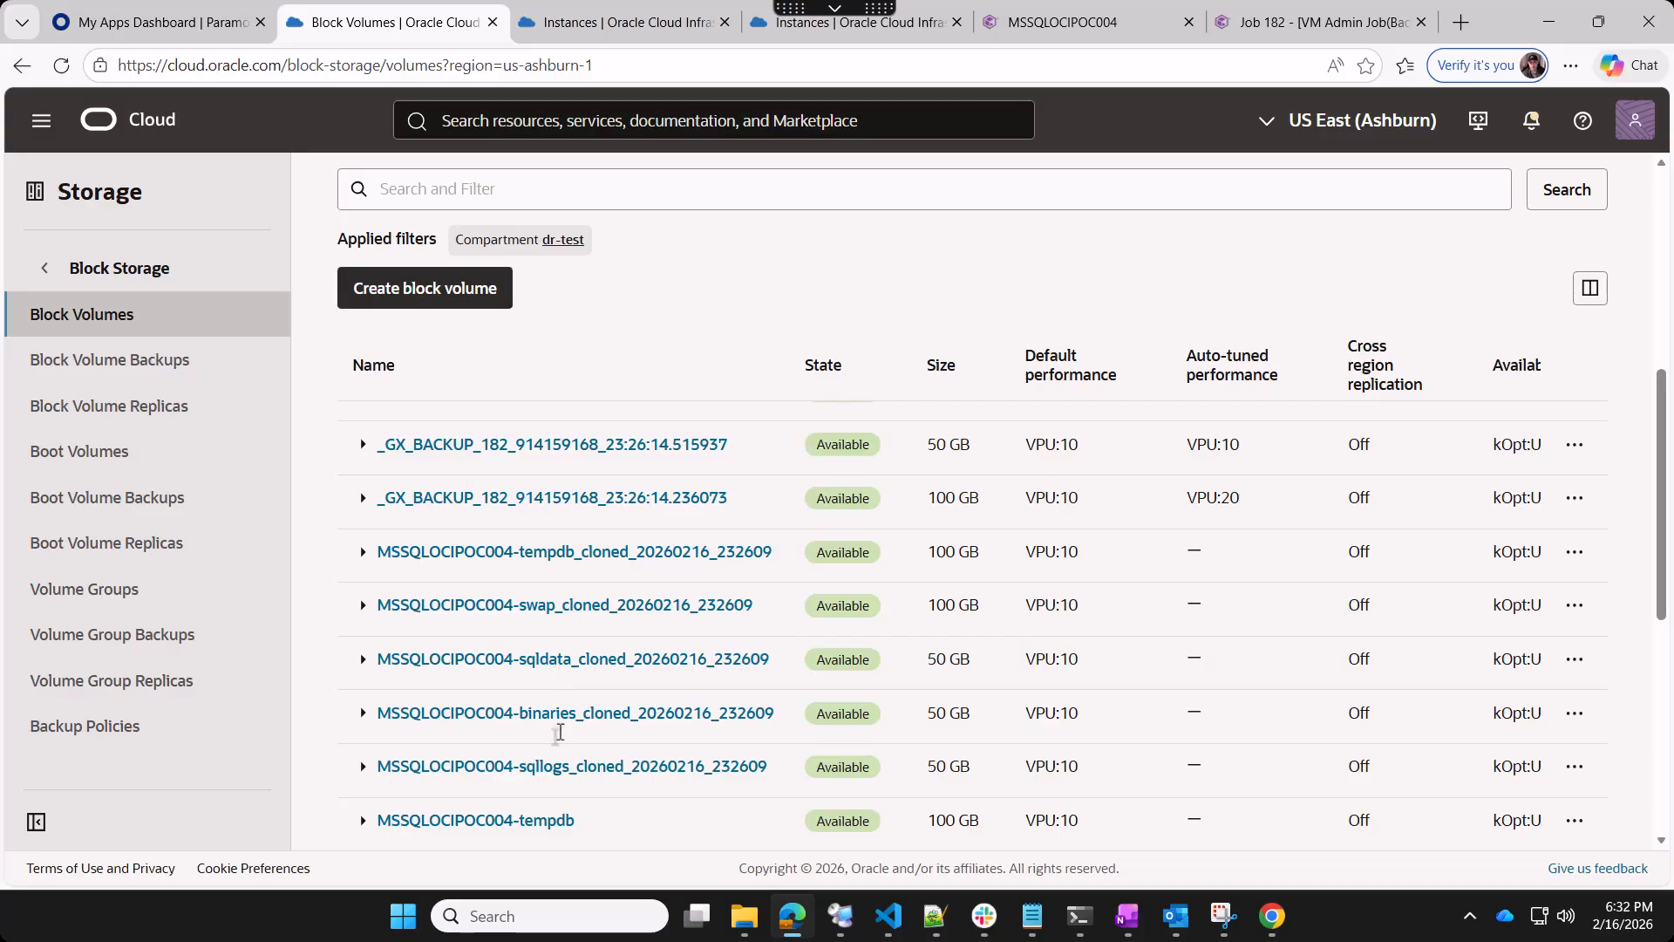
{"action": "left_click", "coordinate": [96, 465]}
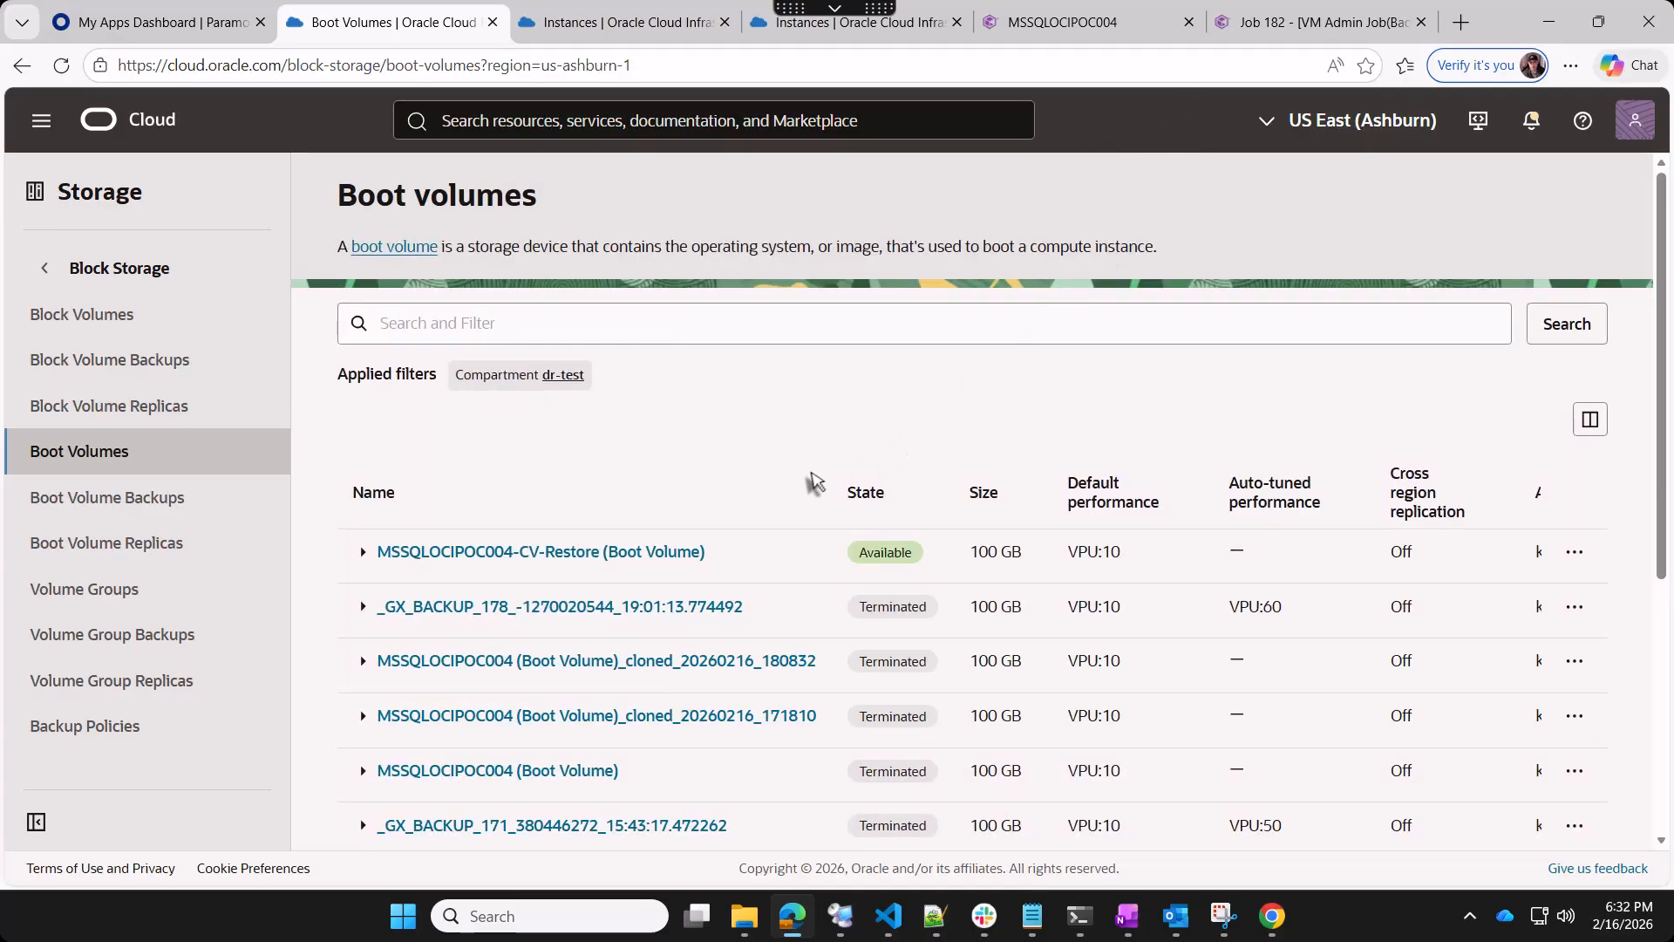
{"action": "scroll", "coordinate": [743, 536], "scroll_direction": "down", "scroll_amount": 1}
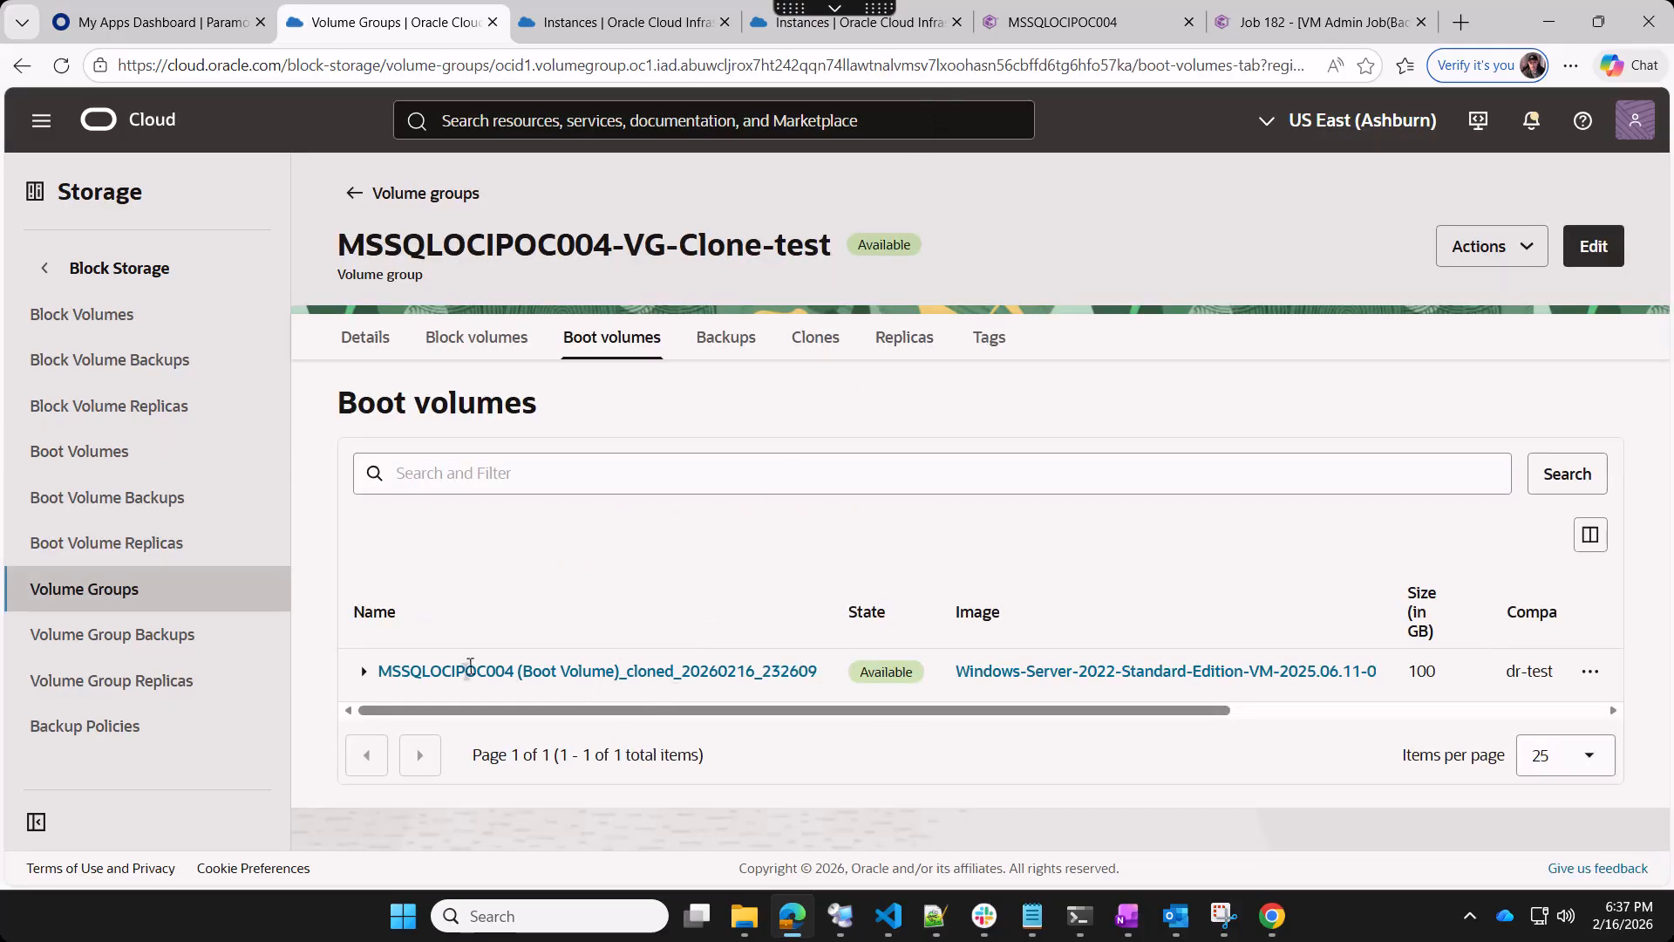
Open the cloned boot volume of MSSQLOCIPOC004-VG-Clone-test and examine its hydration status, source volume and volume group
{"action": "left_click", "coordinate": [521, 673]}
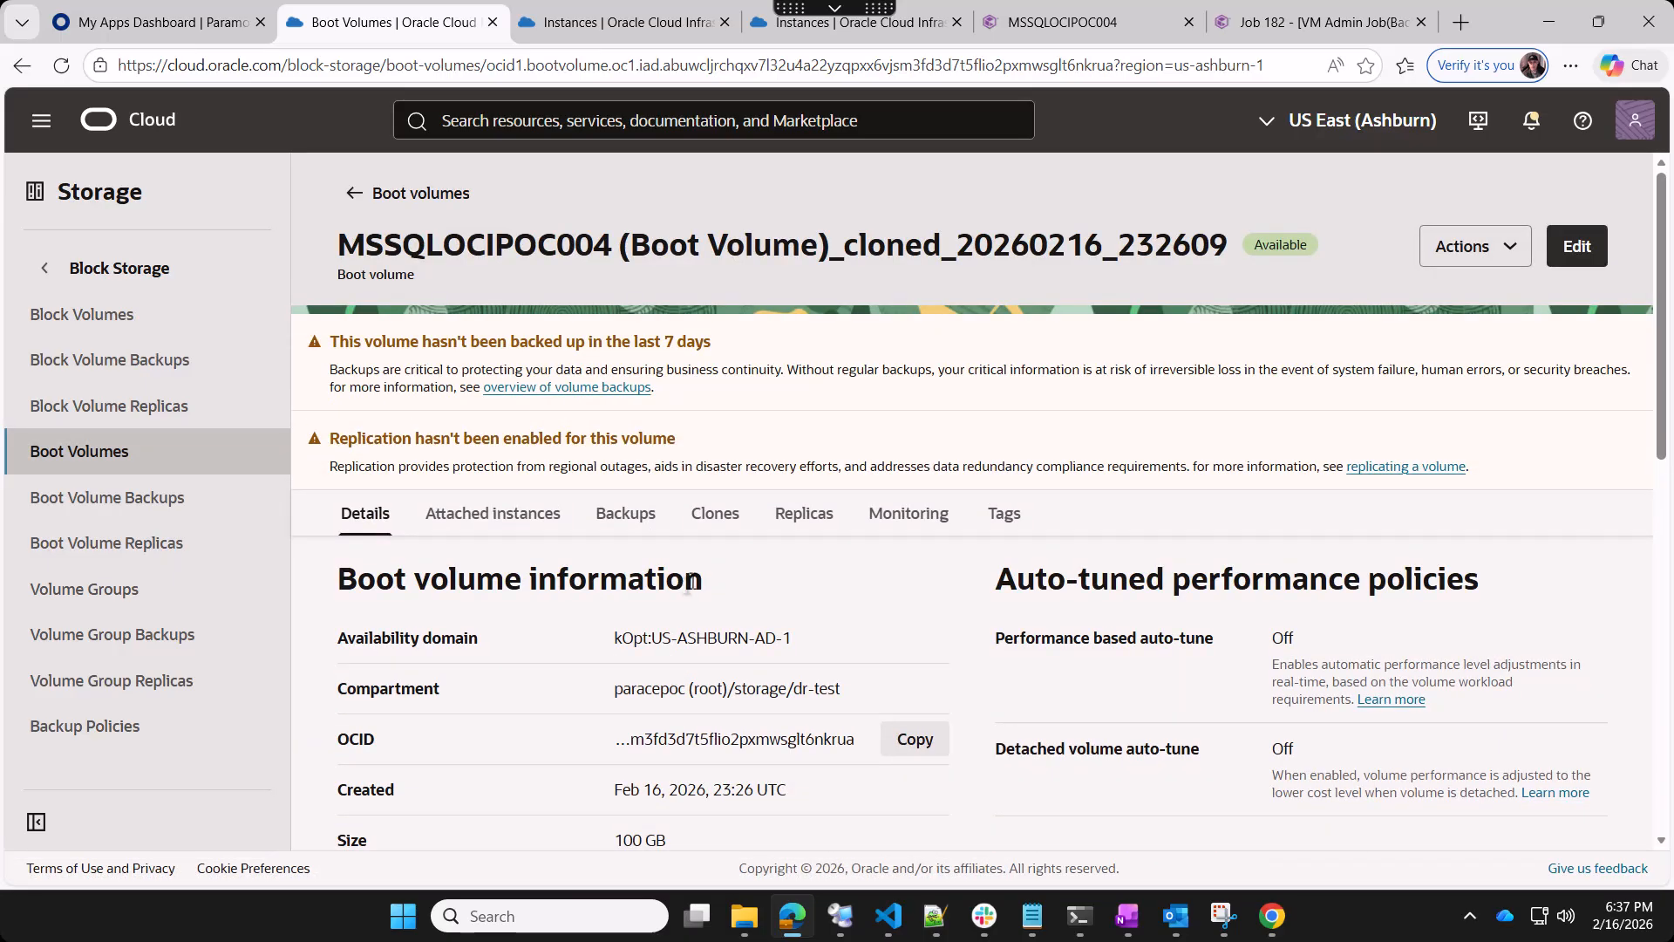
{"action": "scroll", "coordinate": [690, 582], "scroll_direction": "down", "scroll_amount": 1}
{"action": "scroll", "coordinate": [693, 585], "scroll_direction": "down", "scroll_amount": 1}
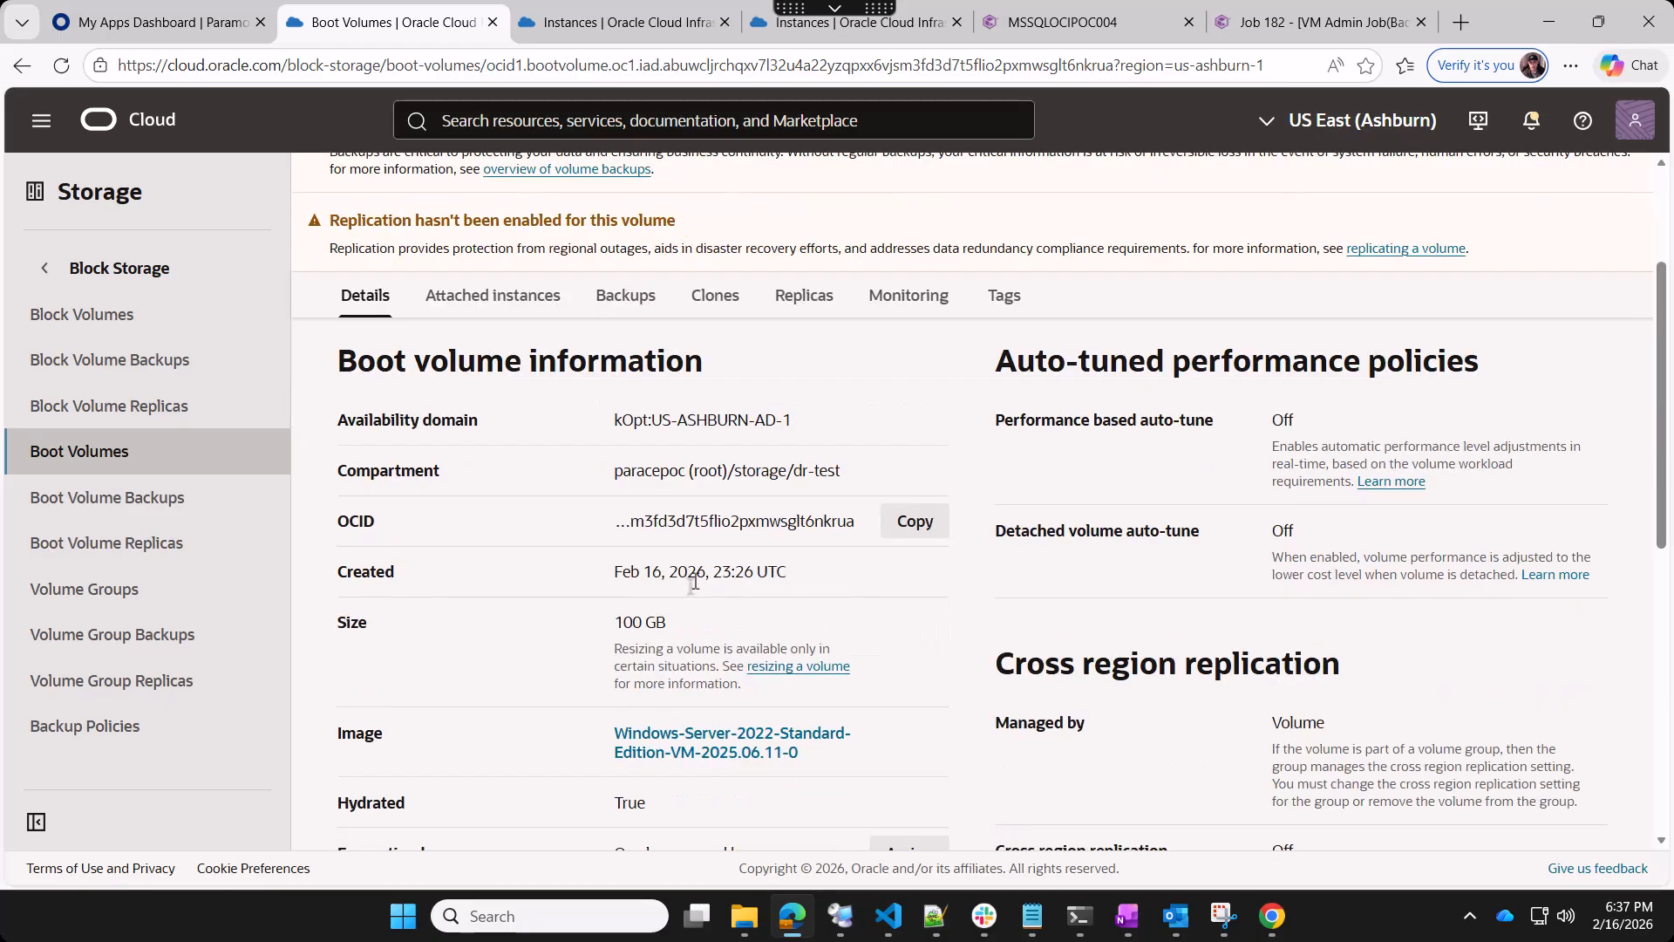
{"action": "scroll", "coordinate": [694, 582], "scroll_direction": "down", "scroll_amount": 3}
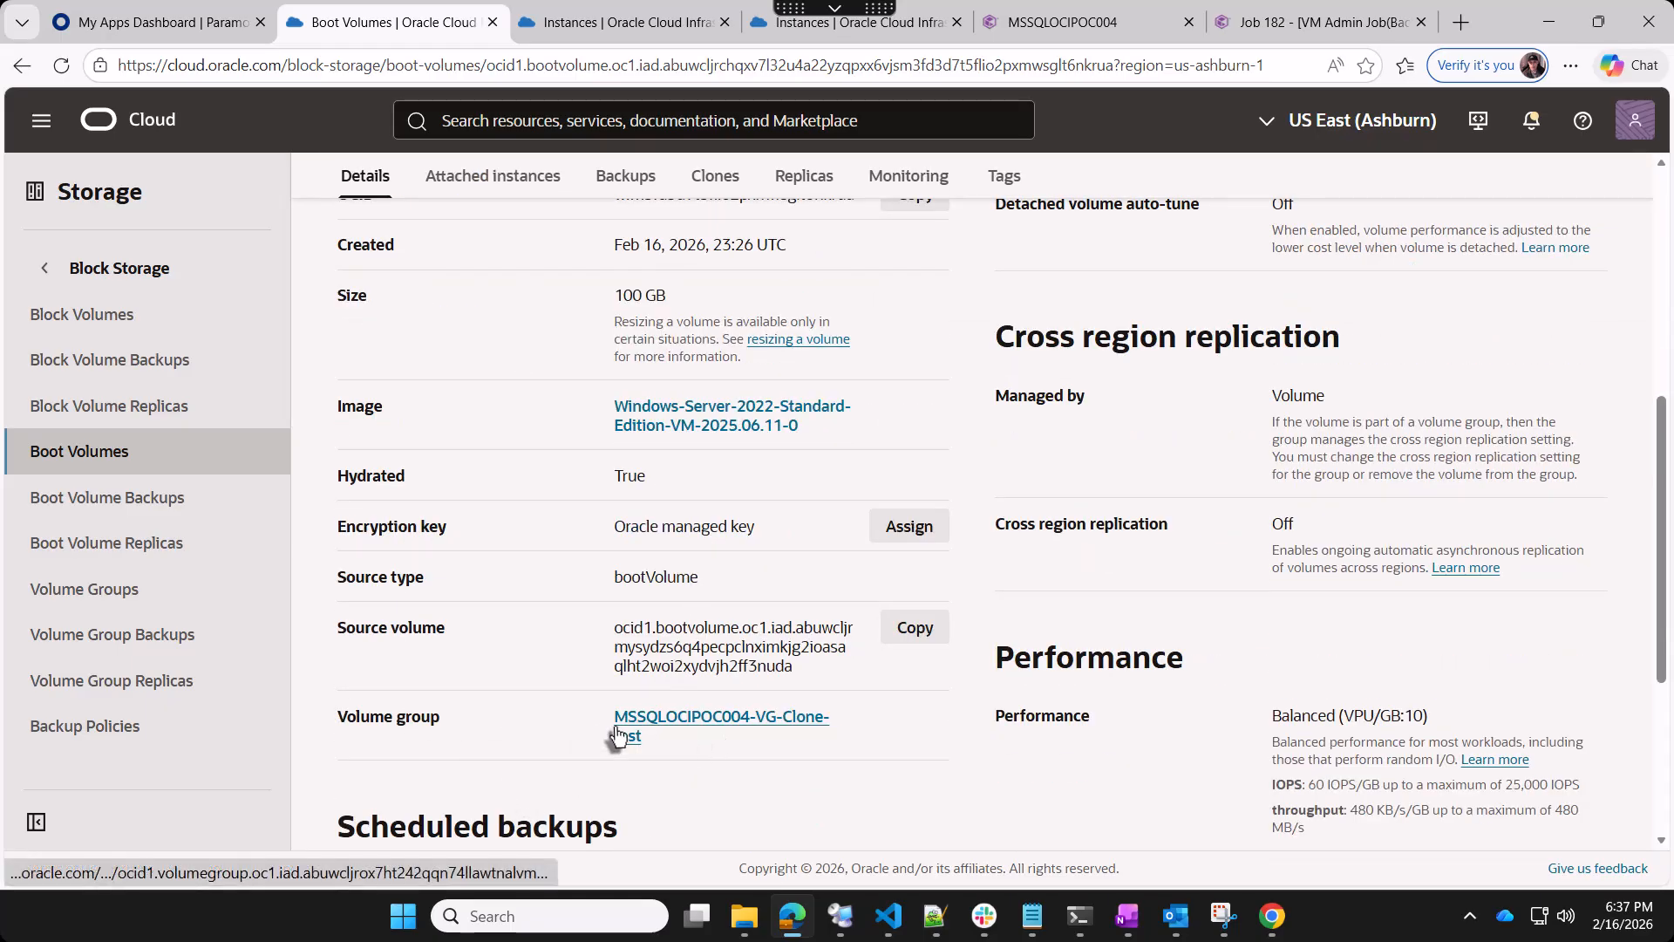
{"action": "scroll", "coordinate": [646, 731], "scroll_direction": "up", "scroll_amount": 2}
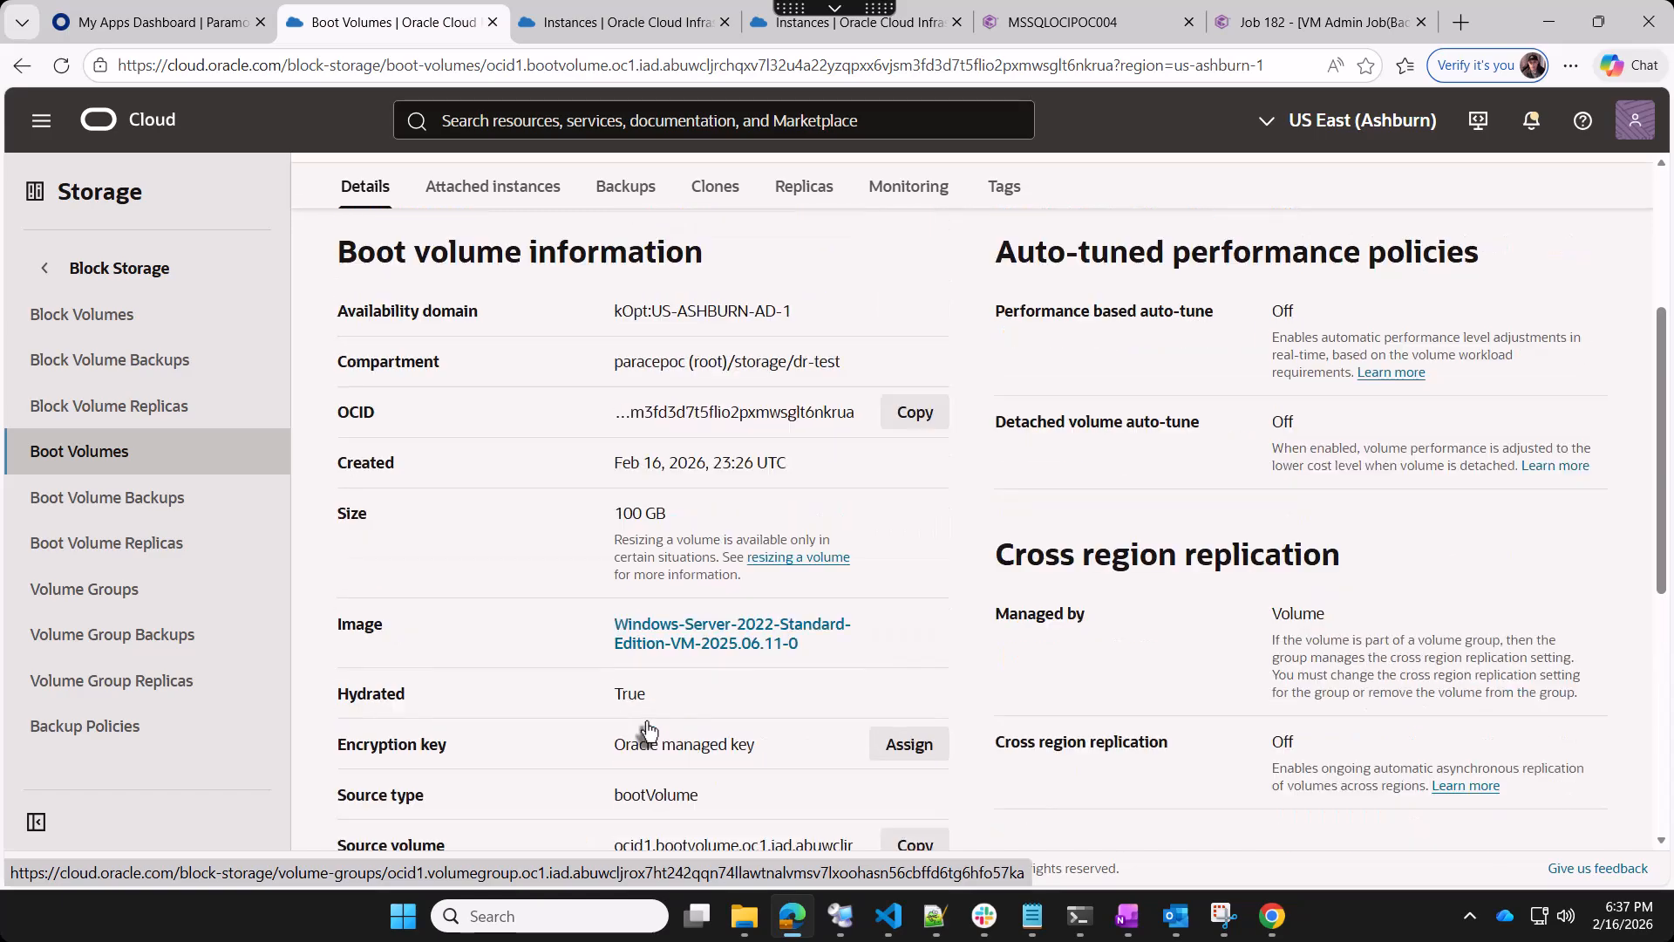
{"action": "scroll", "coordinate": [646, 724], "scroll_direction": "up", "scroll_amount": 1}
{"action": "scroll", "coordinate": [669, 631], "scroll_direction": "up", "scroll_amount": 1}
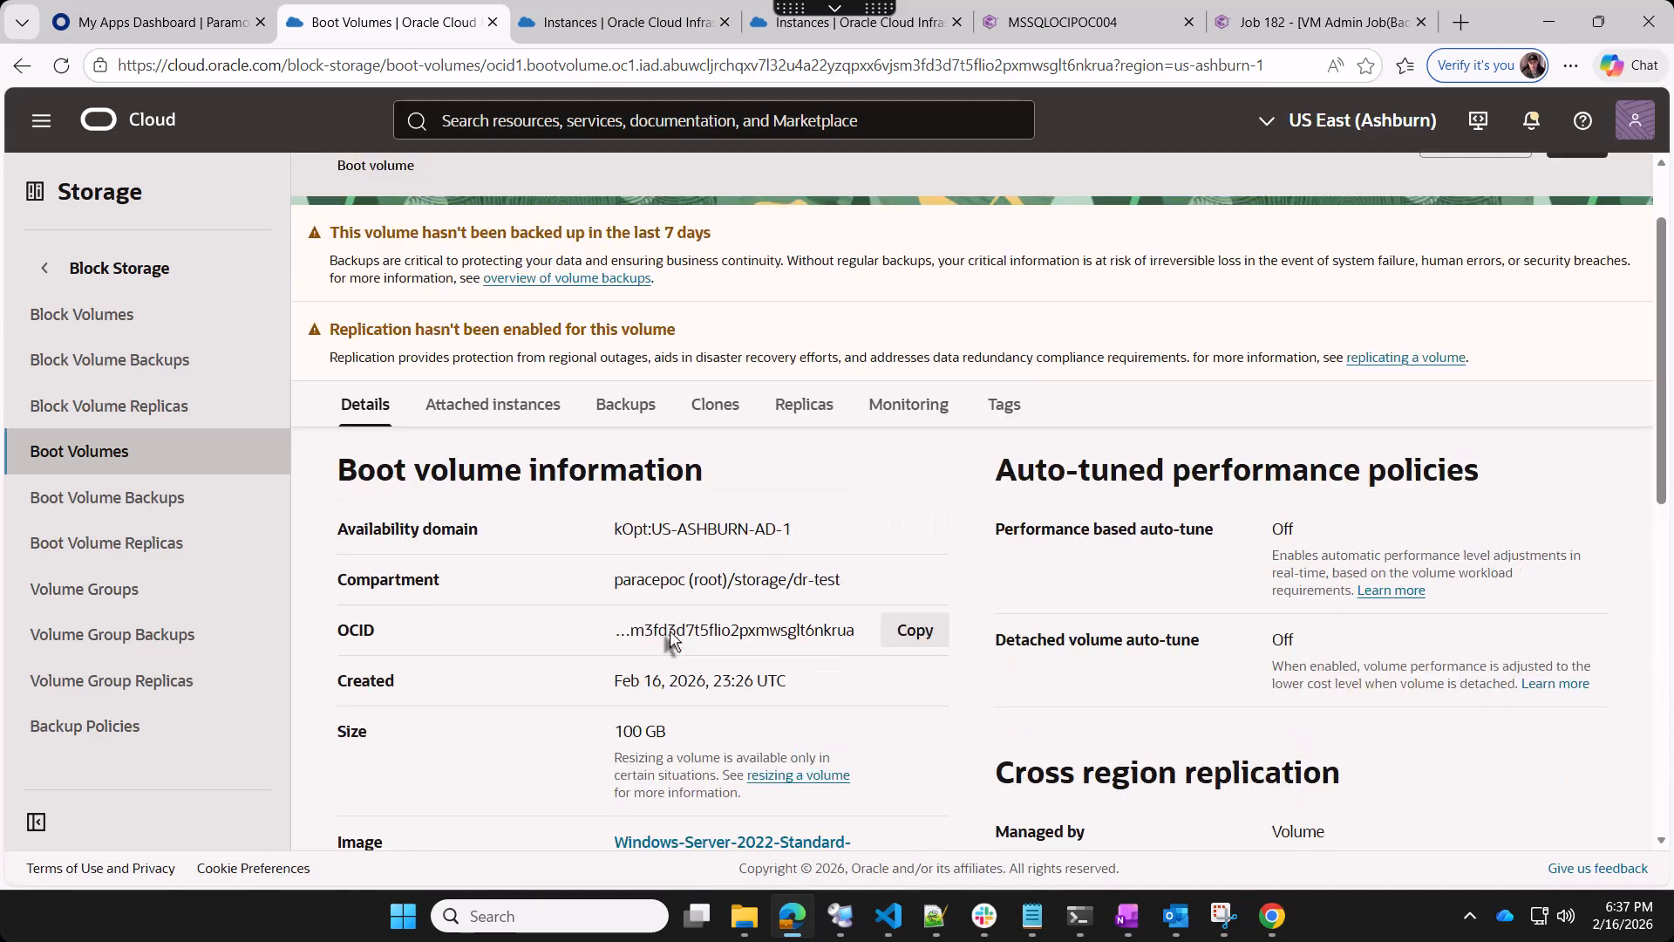
{"action": "scroll", "coordinate": [669, 640], "scroll_direction": "up", "scroll_amount": 1}
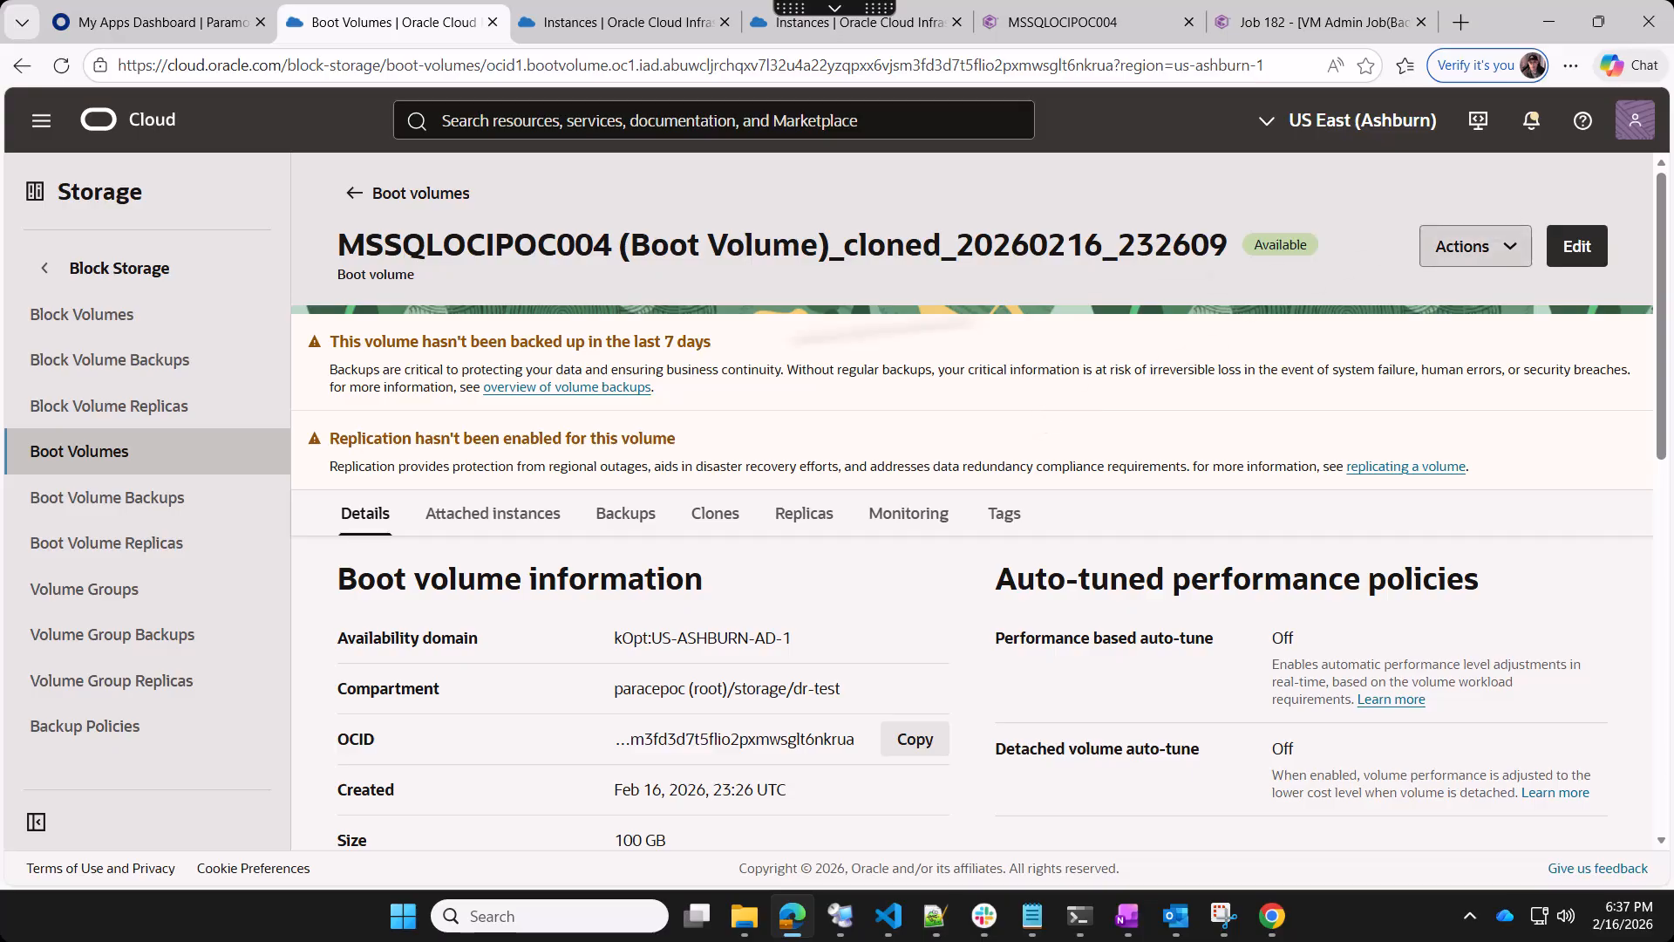
Start creating a compute instance from the cloned MSSQLOCIPOC004 boot volume and name it MSSQLOCIPOC004-VG-Restore-Test
{"action": "left_click_drag", "start_coordinate": [609, 252], "coordinate": [352, 261]}
{"action": "key", "text": "ctrl+c"}
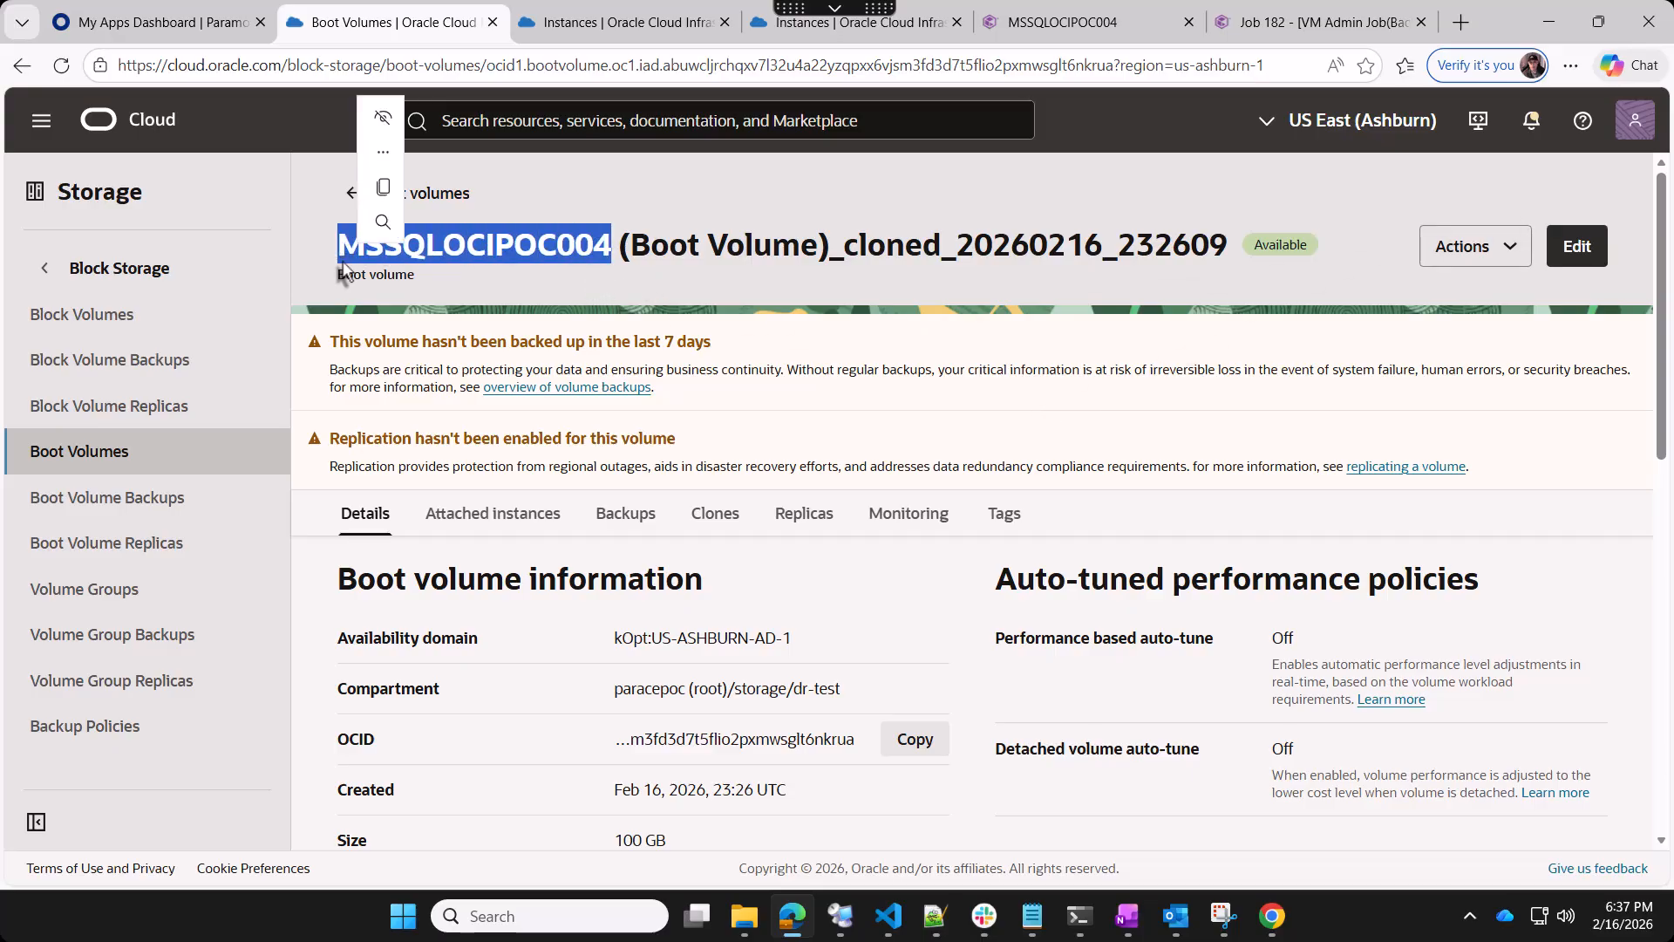
{"action": "left_click", "coordinate": [1479, 254]}
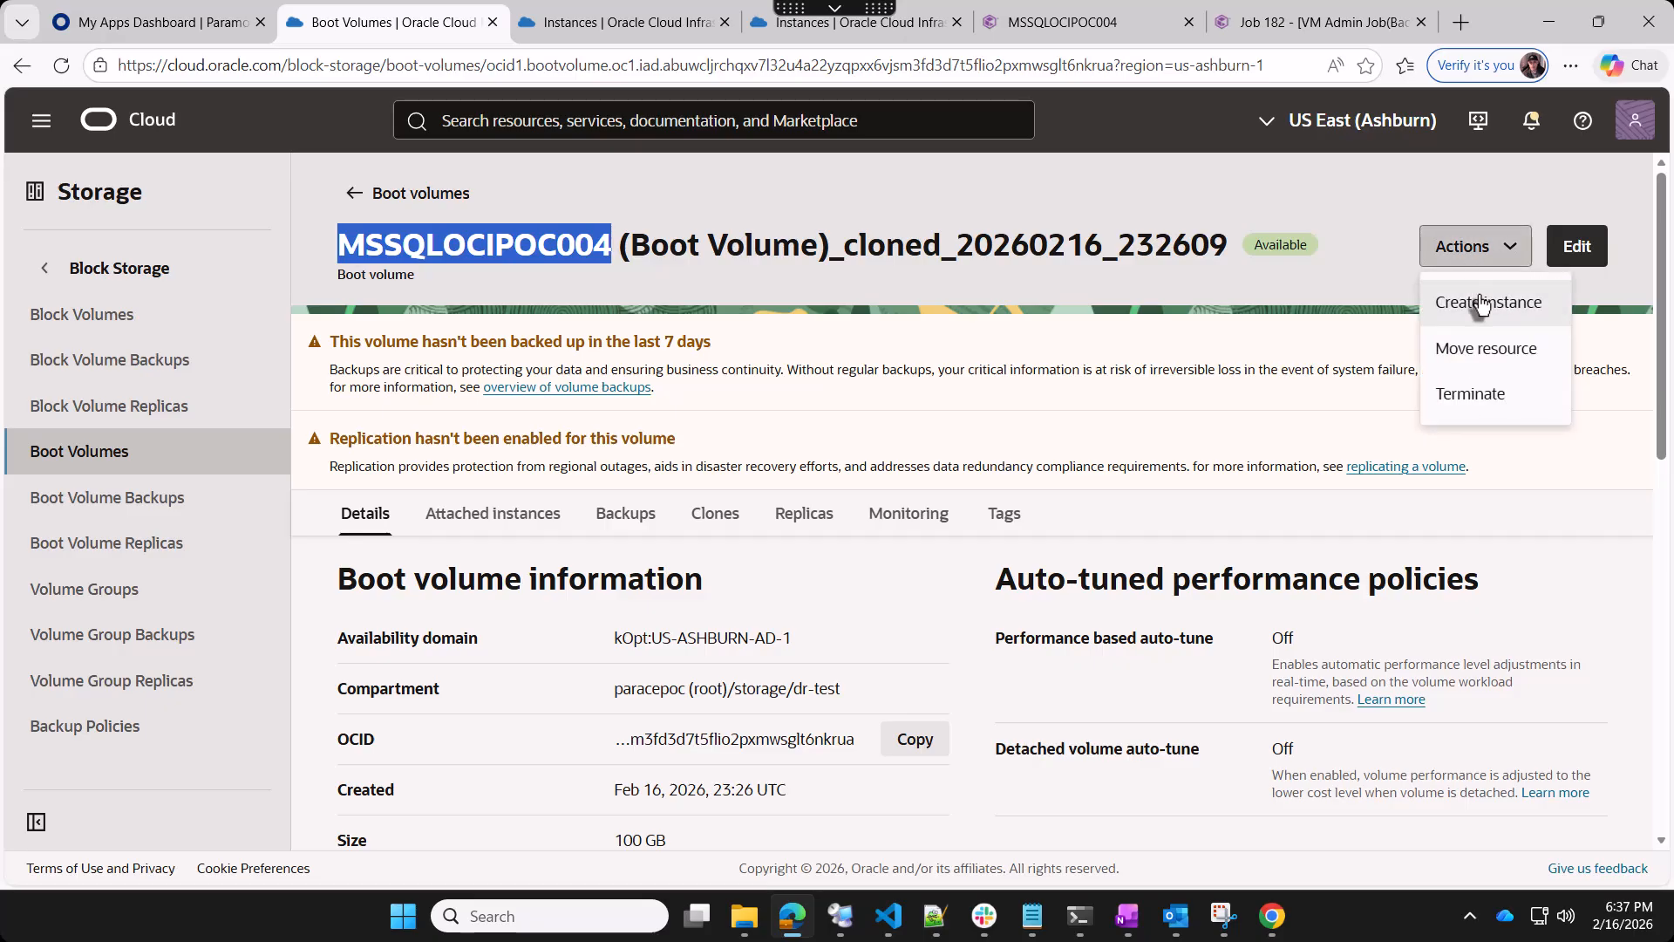
{"action": "left_click", "coordinate": [1481, 302]}
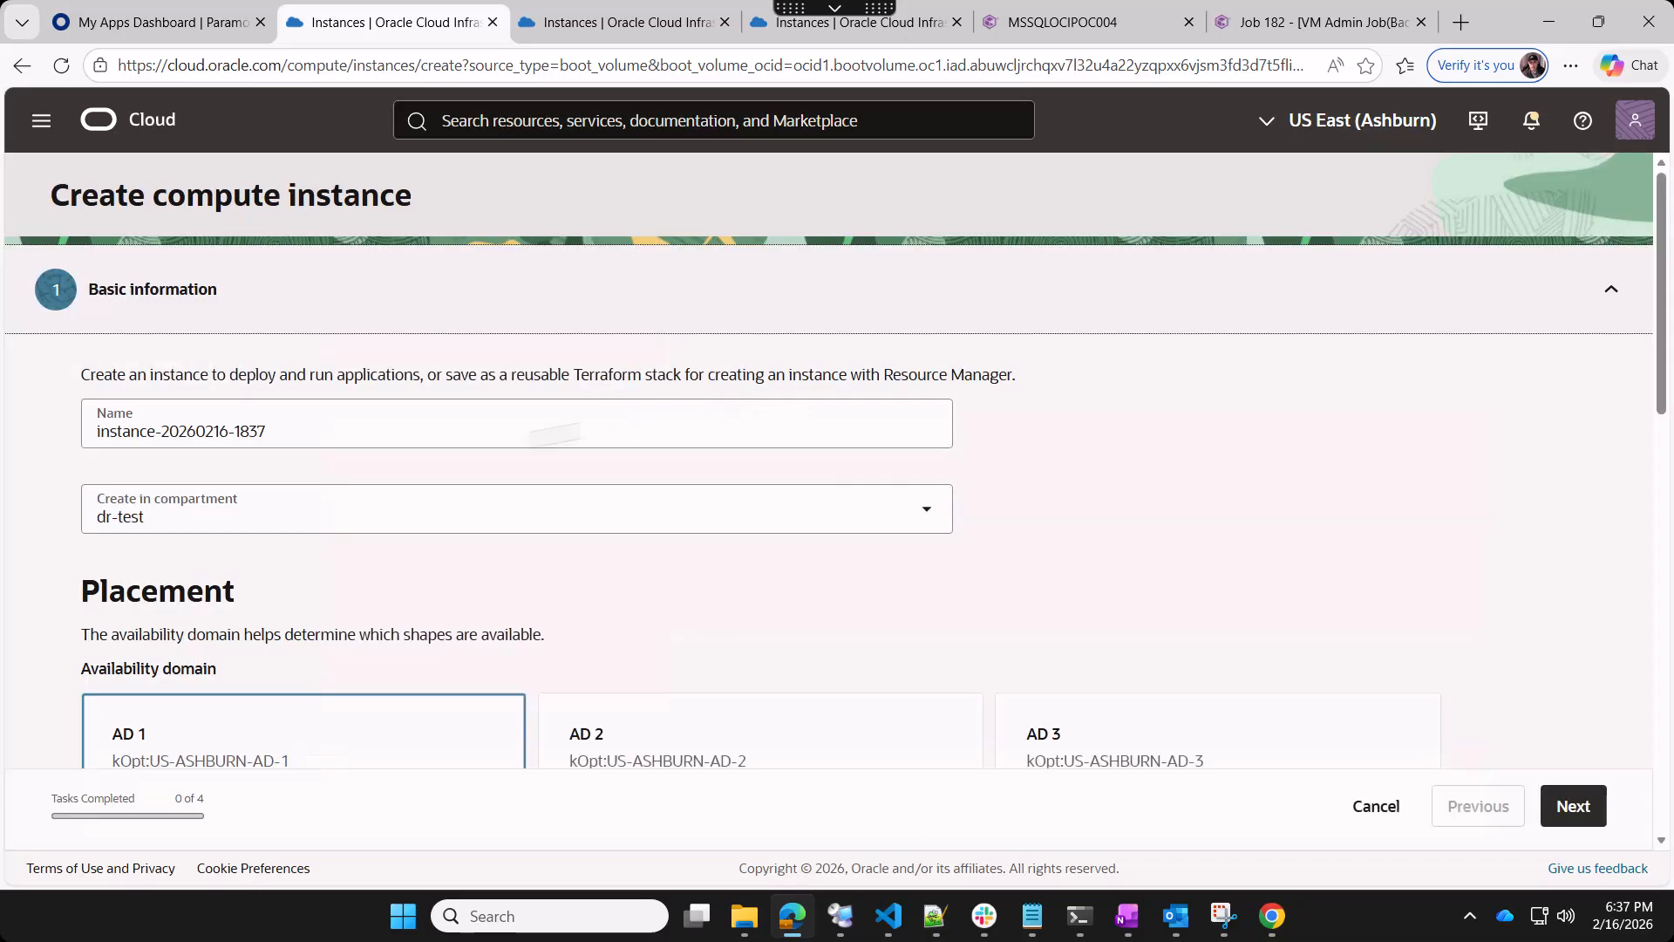
{"action": "left_click_drag", "start_coordinate": [299, 427], "coordinate": [26, 449]}
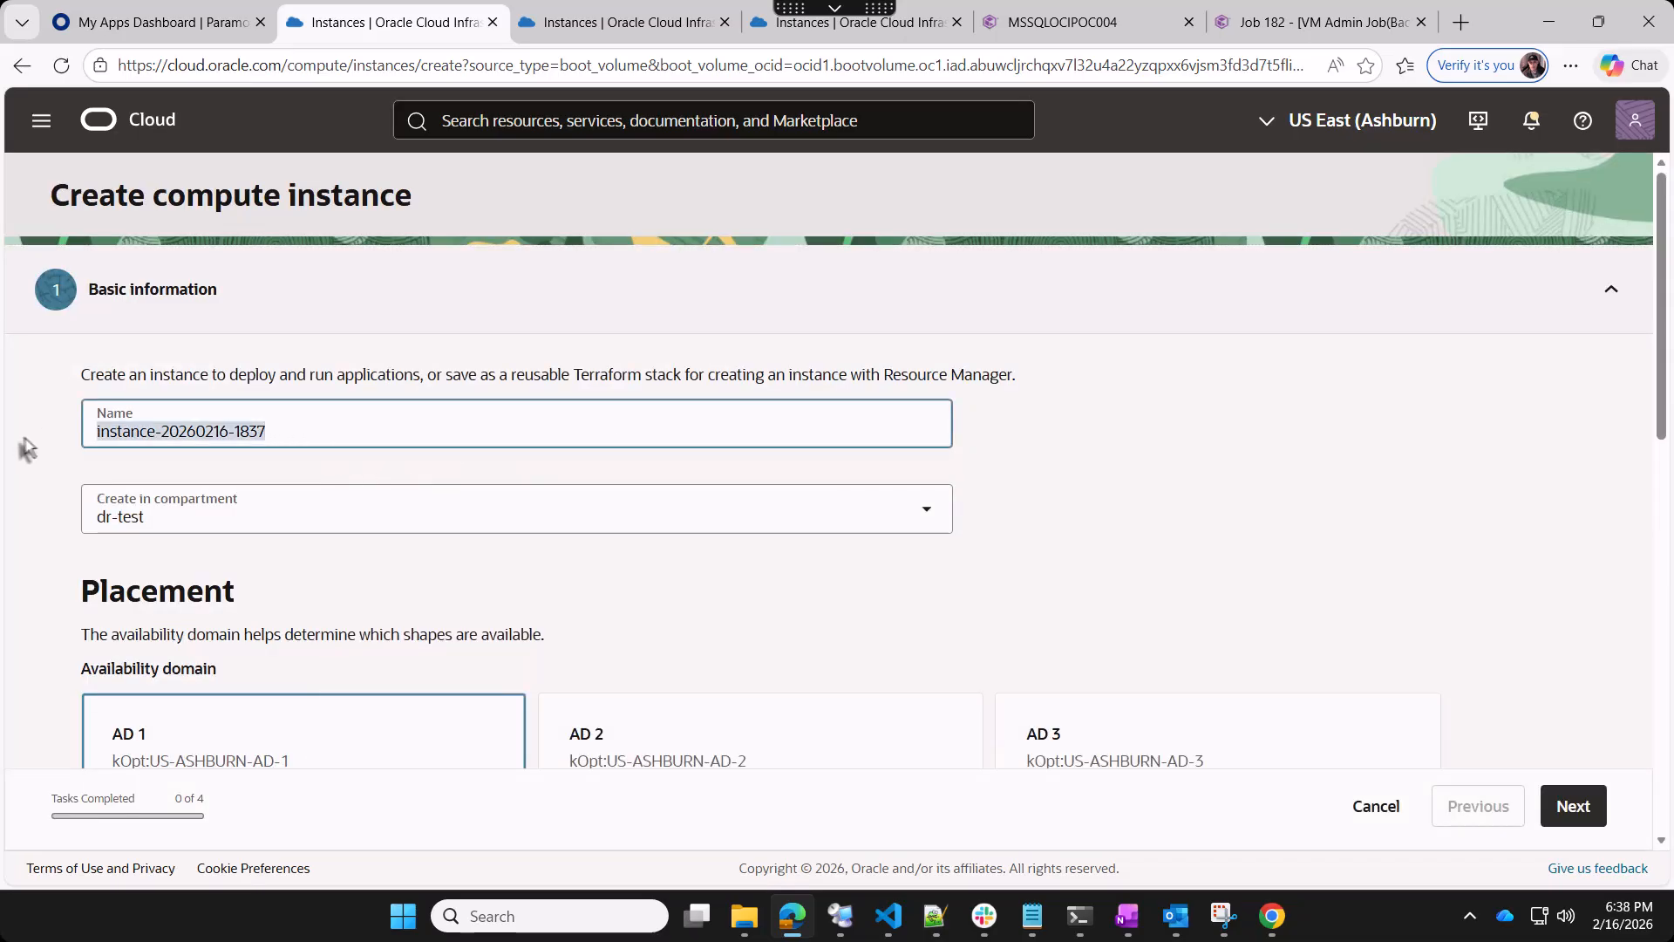
{"action": "key", "text": "ctrl+v"}
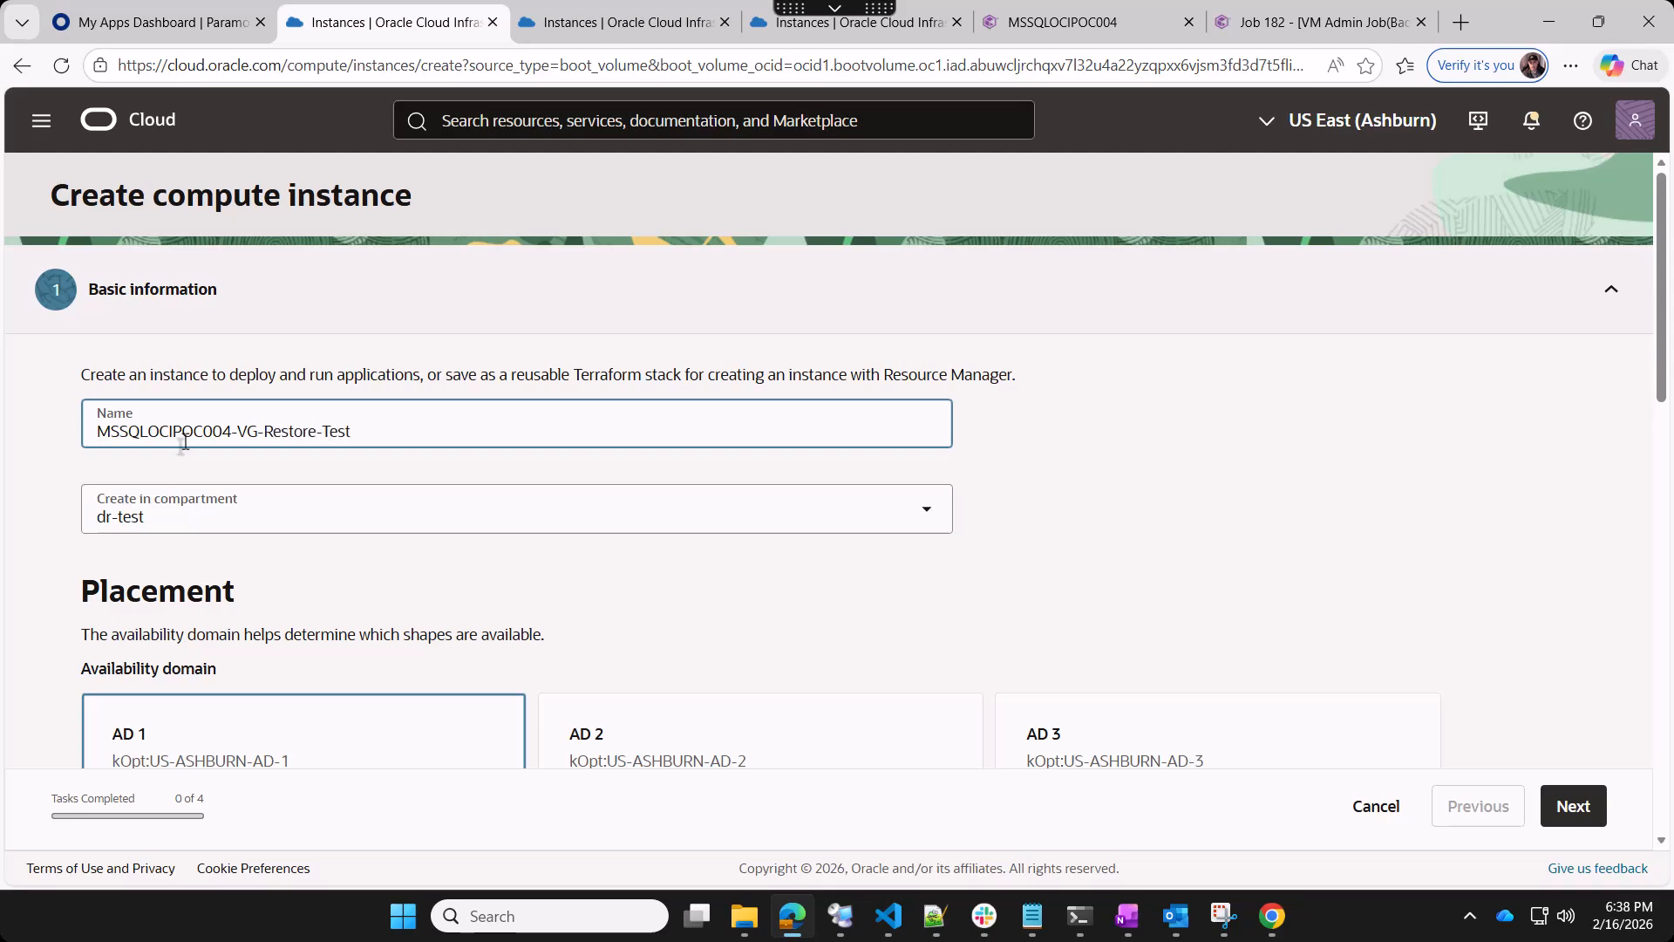
Change the instance shape to the AMD VM.Standard.E6.Flex virtual machine shape
{"action": "scroll", "coordinate": [299, 609], "scroll_direction": "down", "scroll_amount": 3}
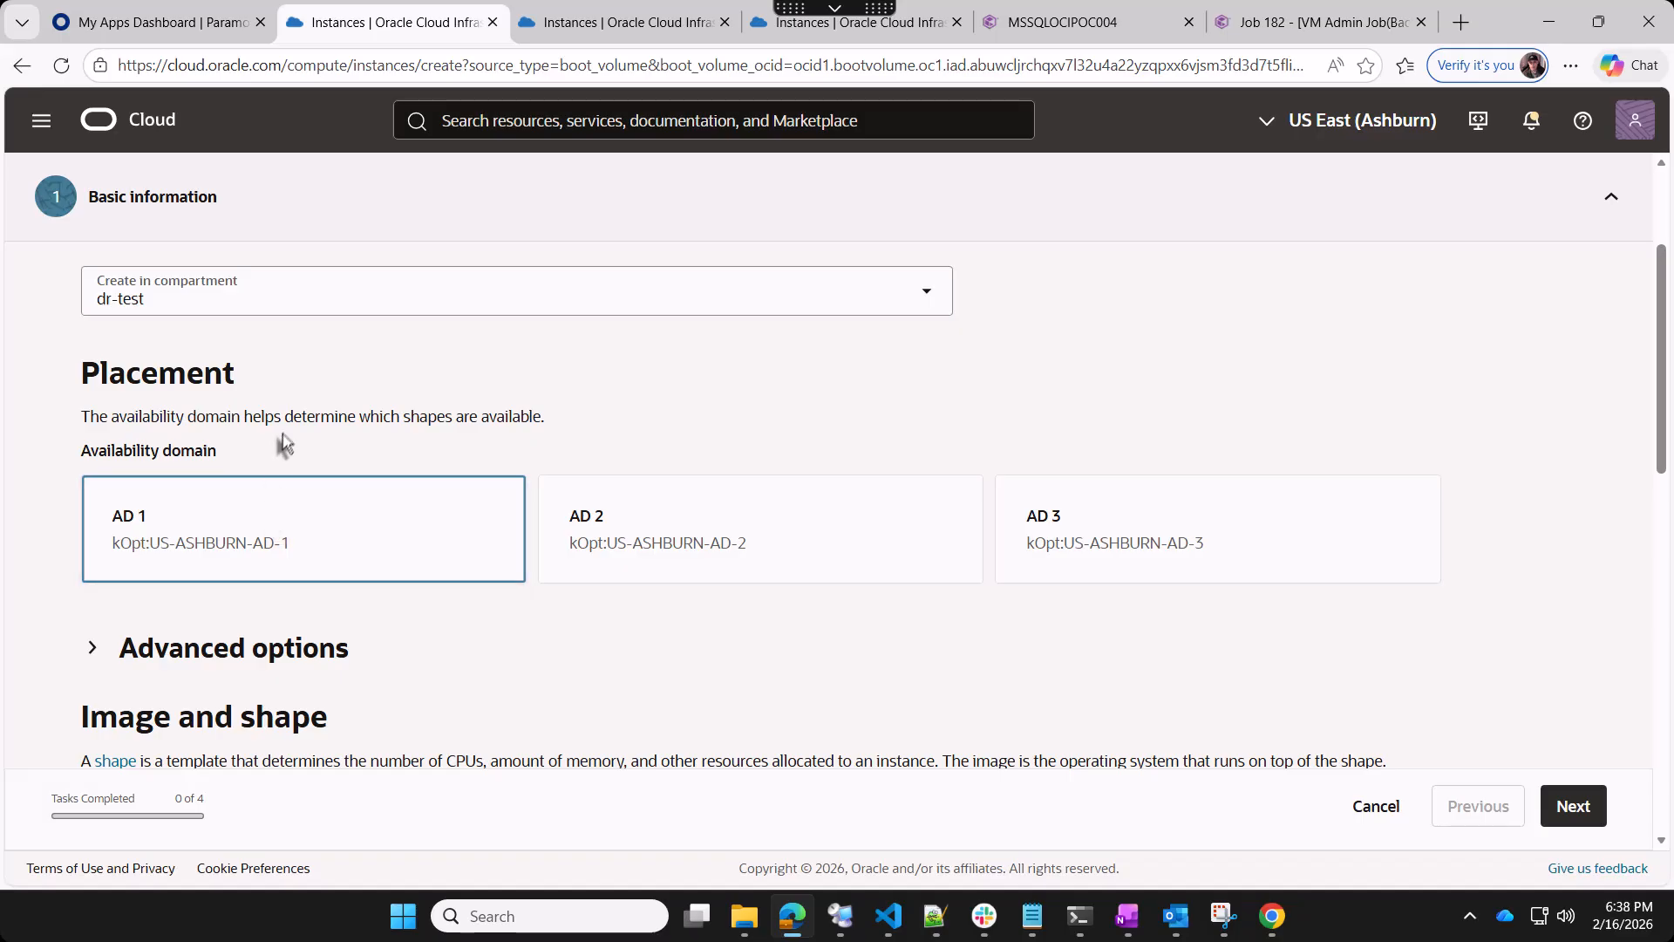
{"action": "scroll", "coordinate": [293, 515], "scroll_direction": "down", "scroll_amount": 3}
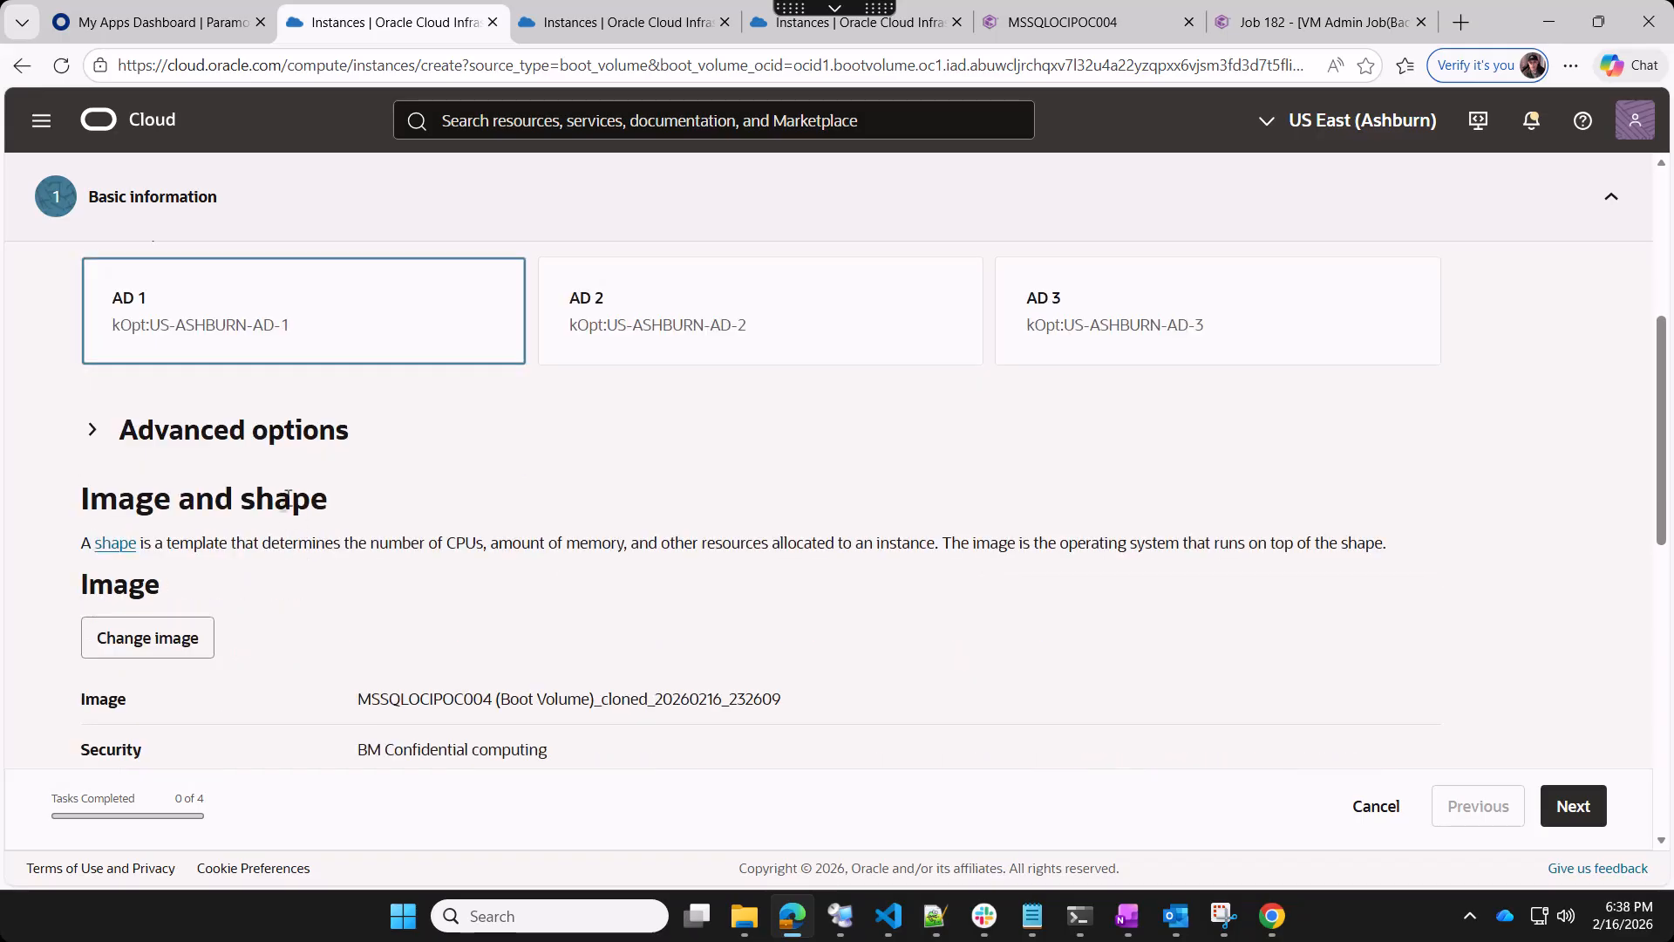
{"action": "scroll", "coordinate": [288, 497], "scroll_direction": "down", "scroll_amount": 1}
{"action": "scroll", "coordinate": [287, 508], "scroll_direction": "down", "scroll_amount": 1}
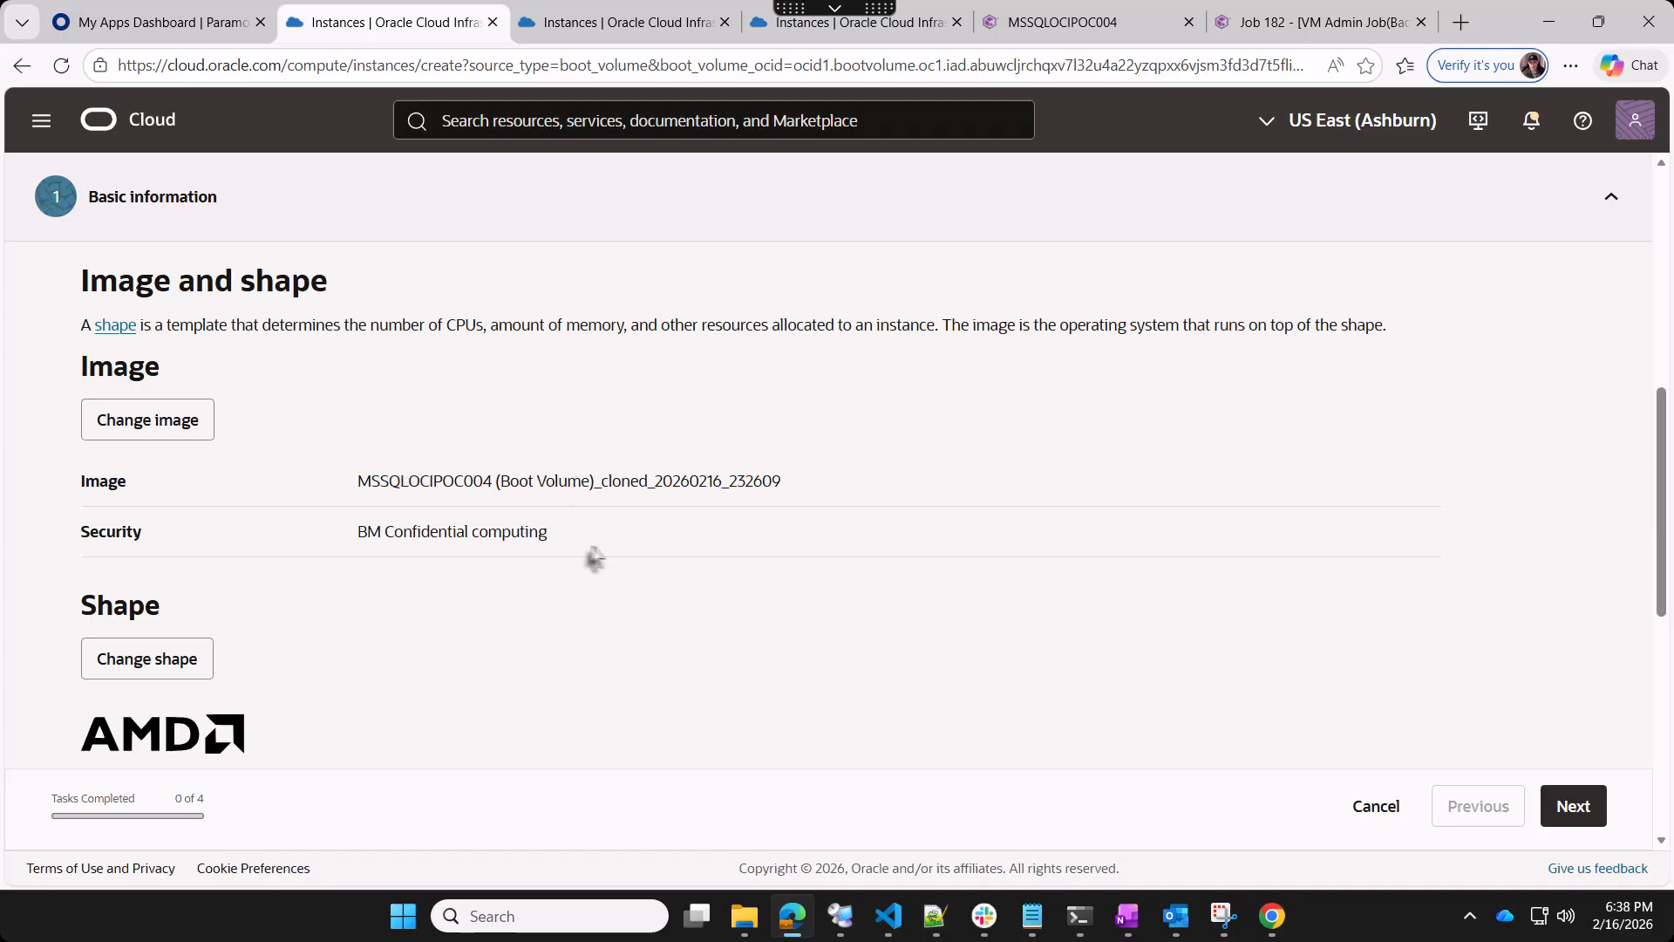
{"action": "scroll", "coordinate": [469, 516], "scroll_direction": "down", "scroll_amount": 3}
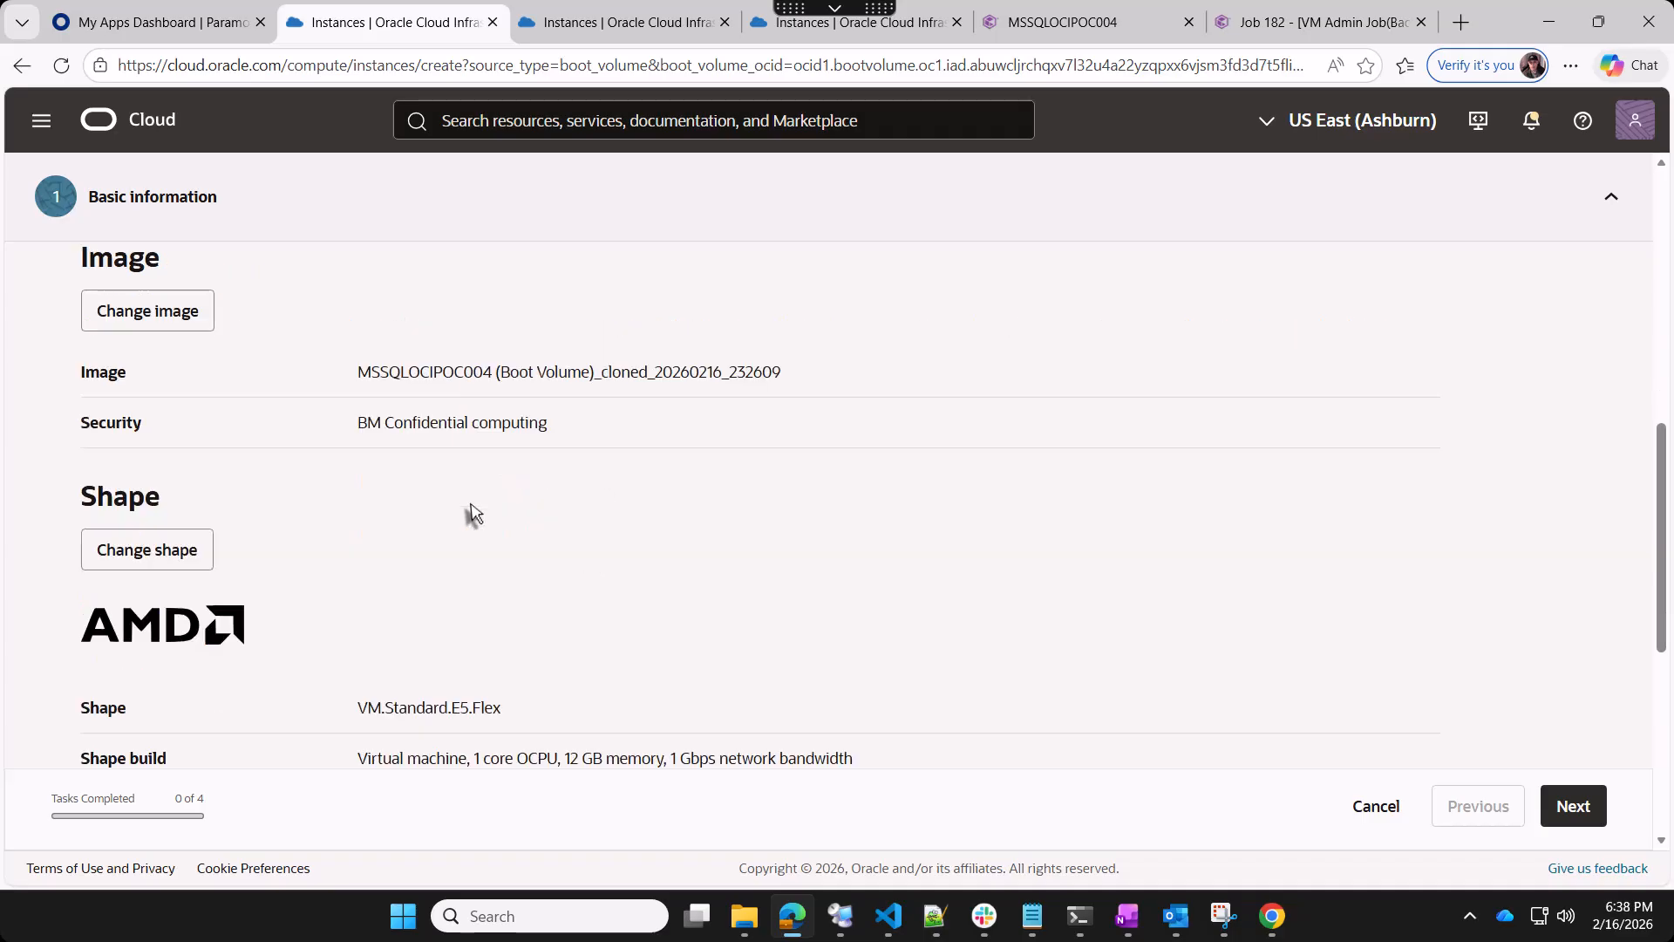
{"action": "scroll", "coordinate": [470, 515], "scroll_direction": "down", "scroll_amount": 4}
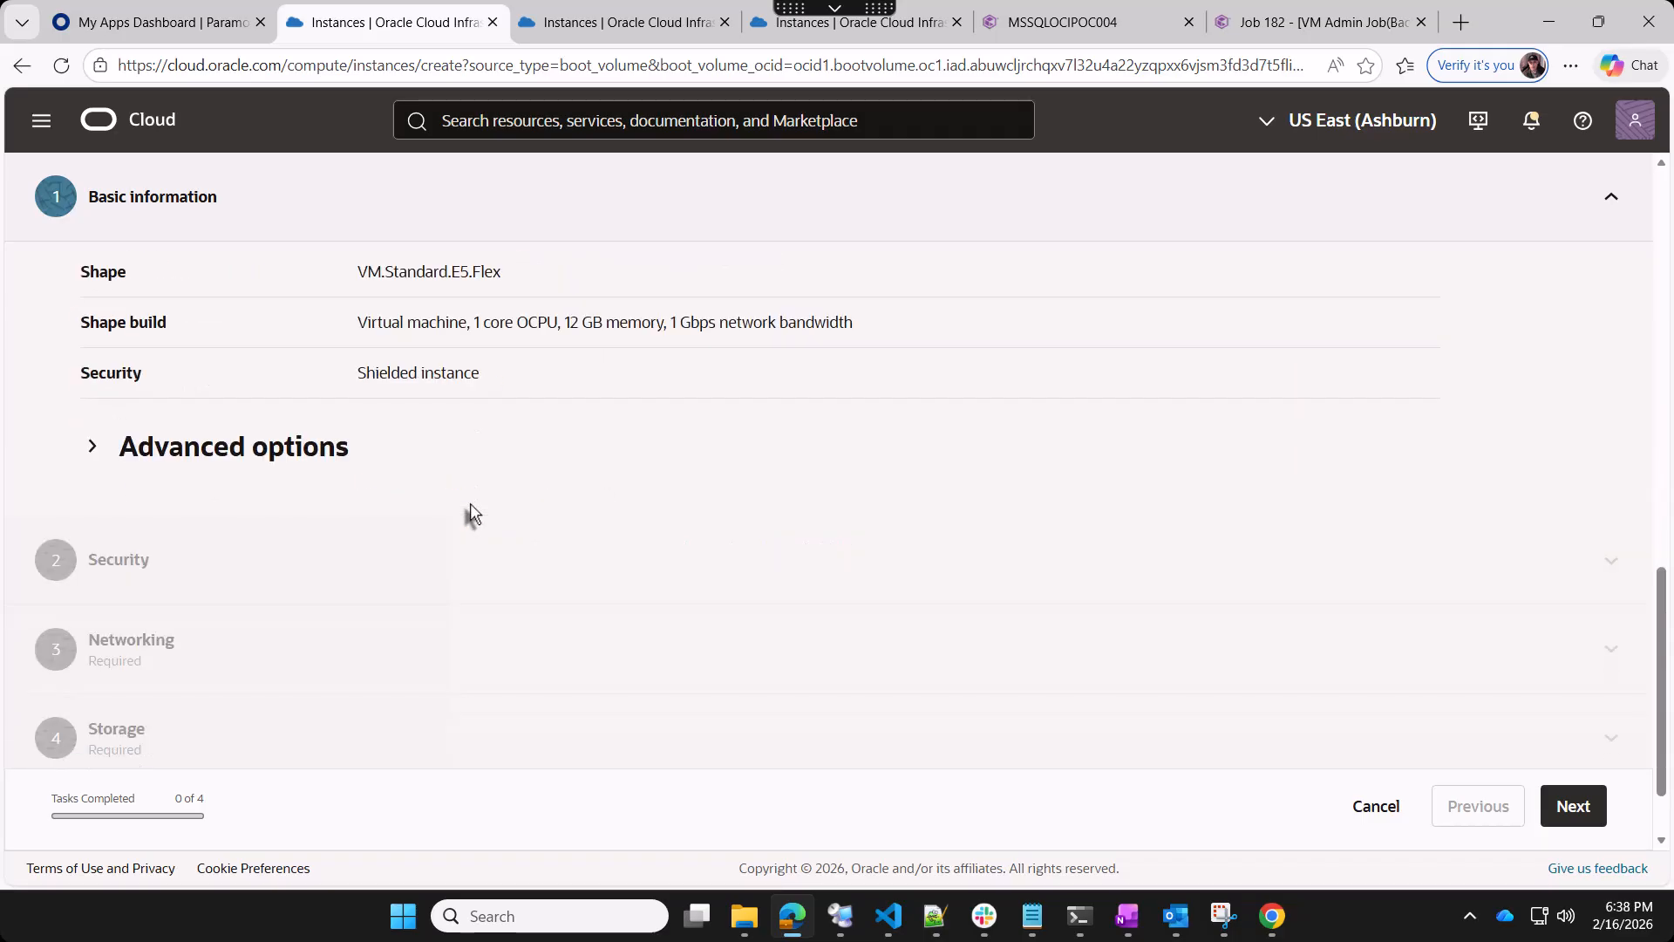
{"action": "scroll", "coordinate": [202, 353], "scroll_direction": "up", "scroll_amount": 2}
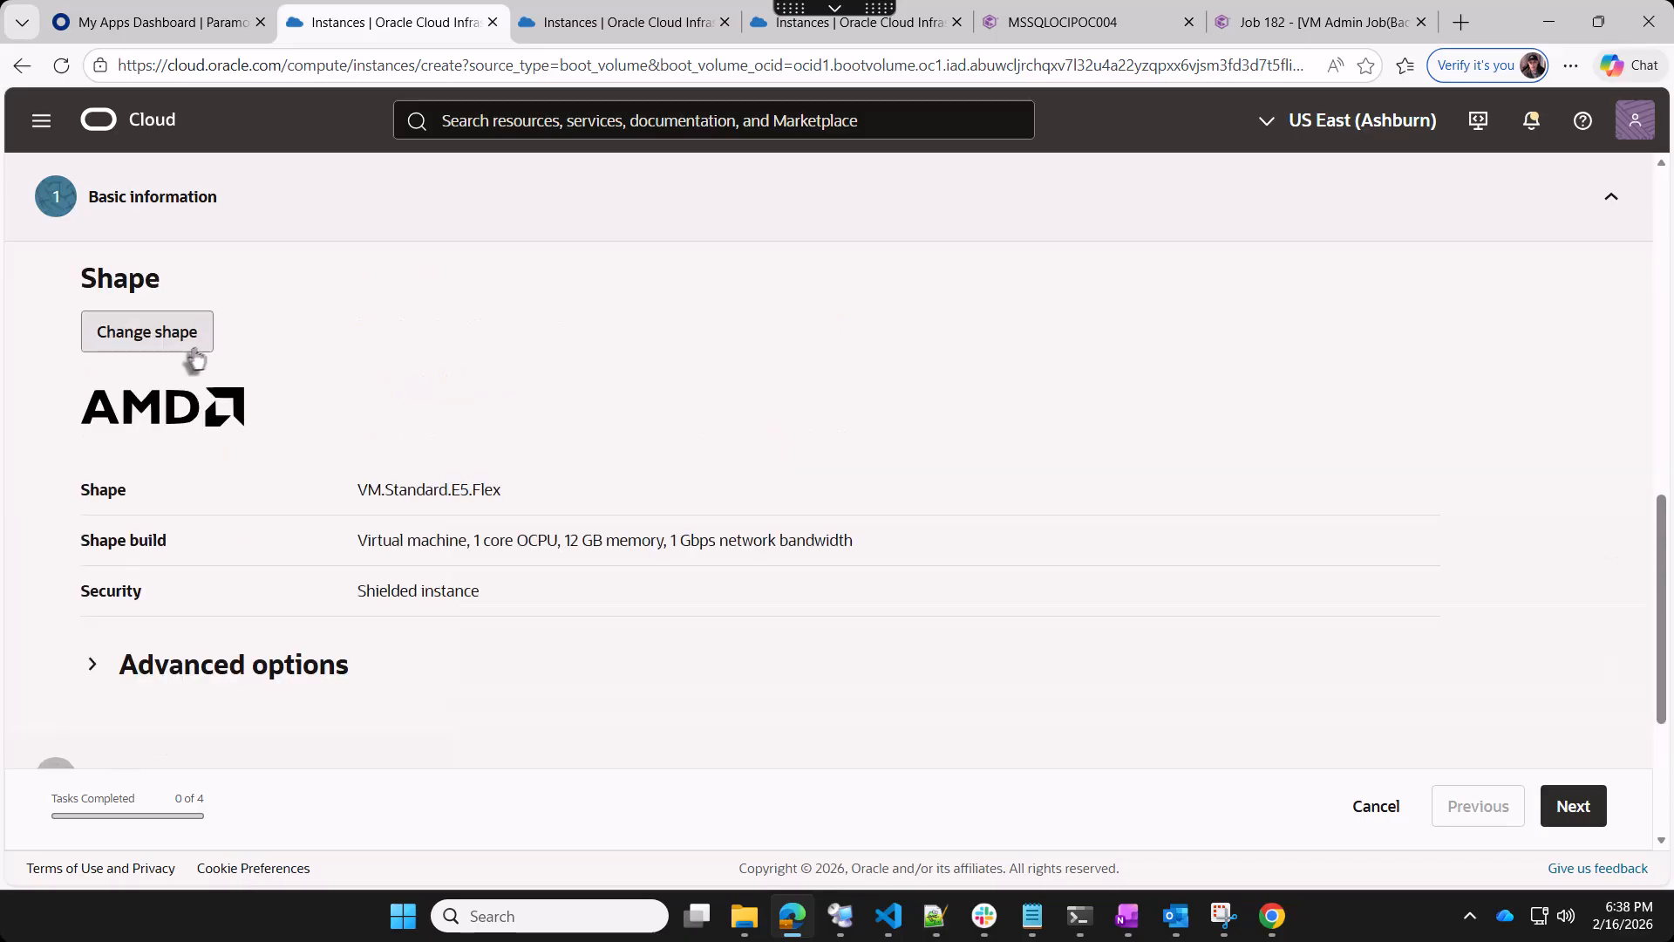
{"action": "left_click", "coordinate": [157, 342]}
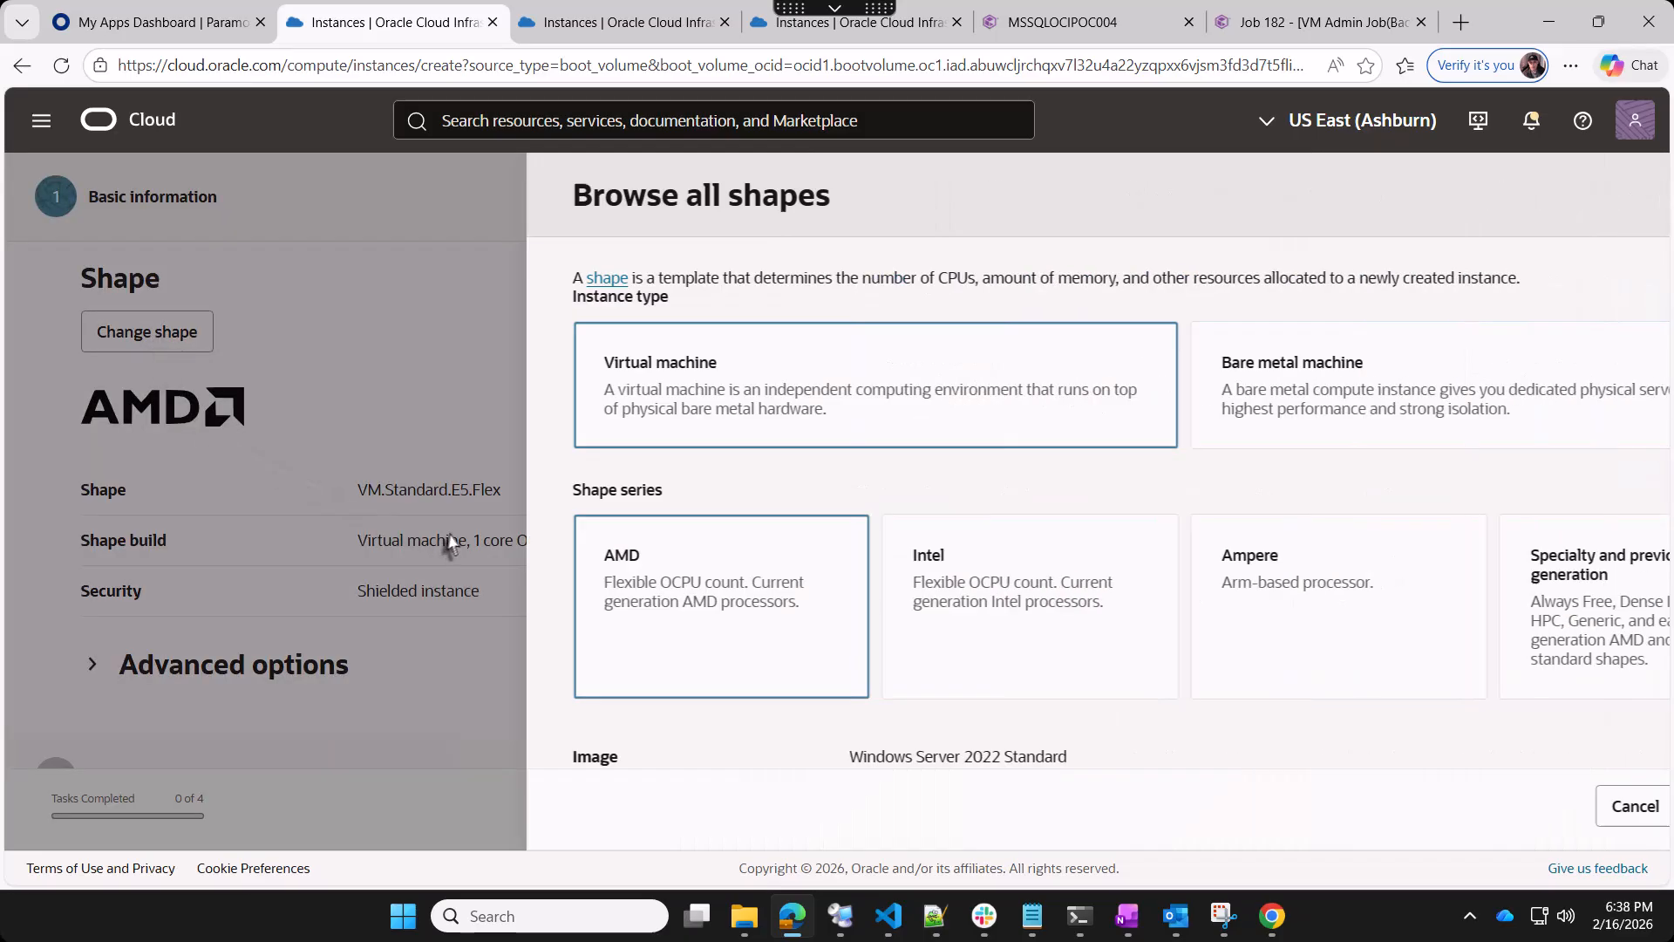
{"action": "scroll", "coordinate": [666, 627], "scroll_direction": "down", "scroll_amount": 3}
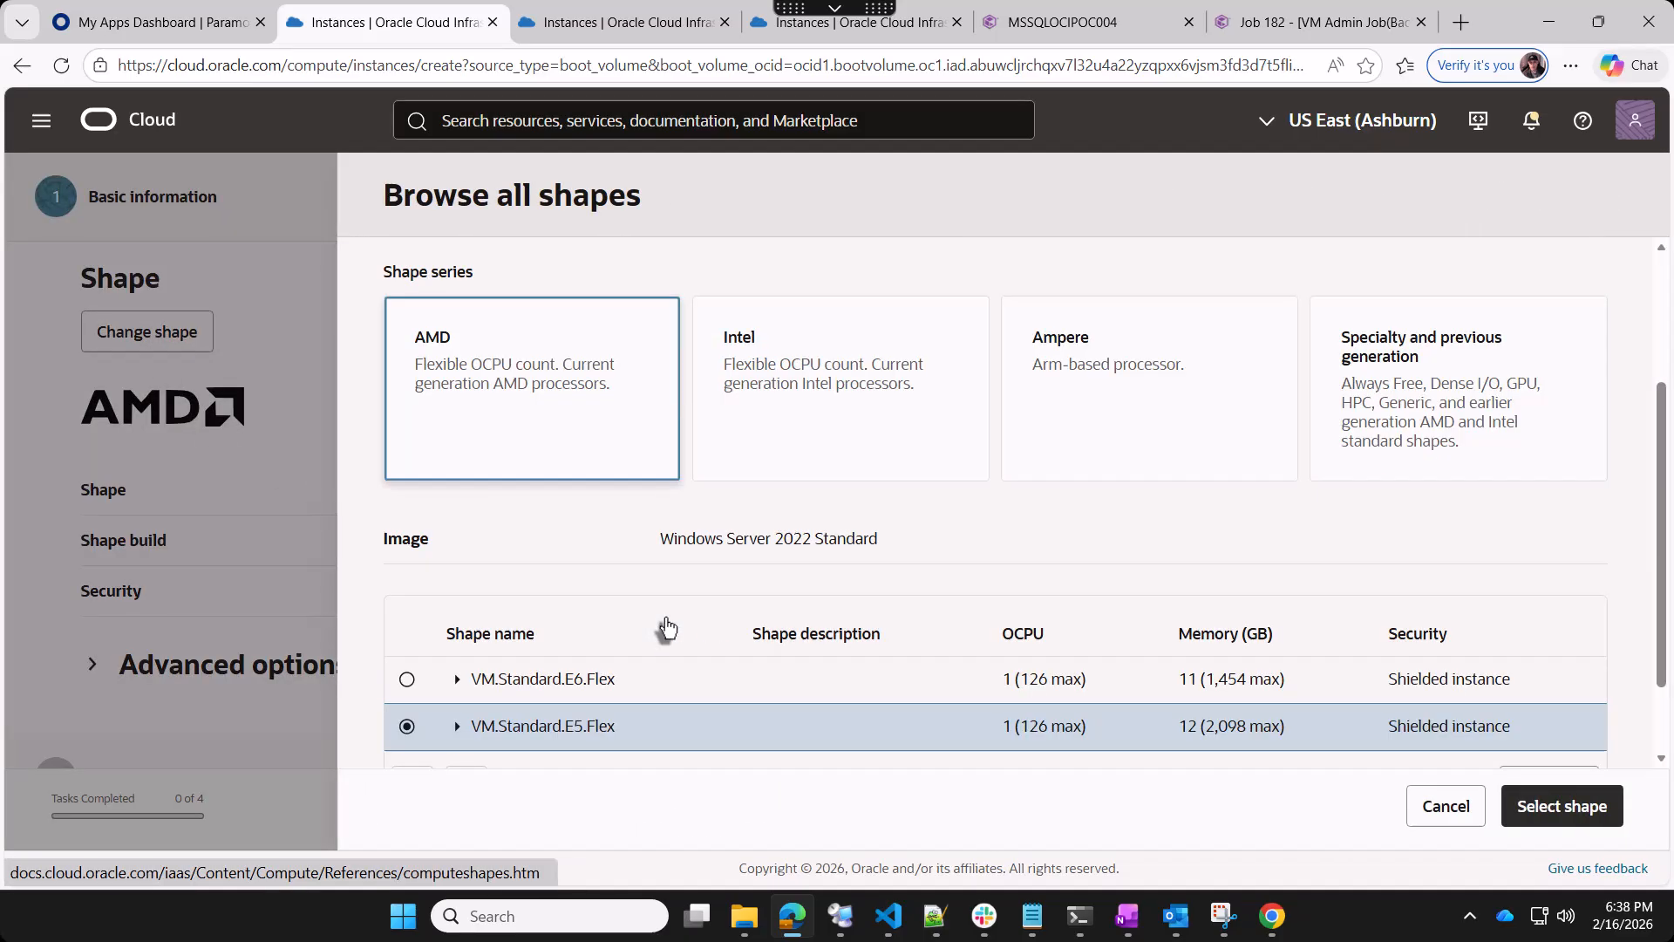
{"action": "left_click", "coordinate": [406, 680]}
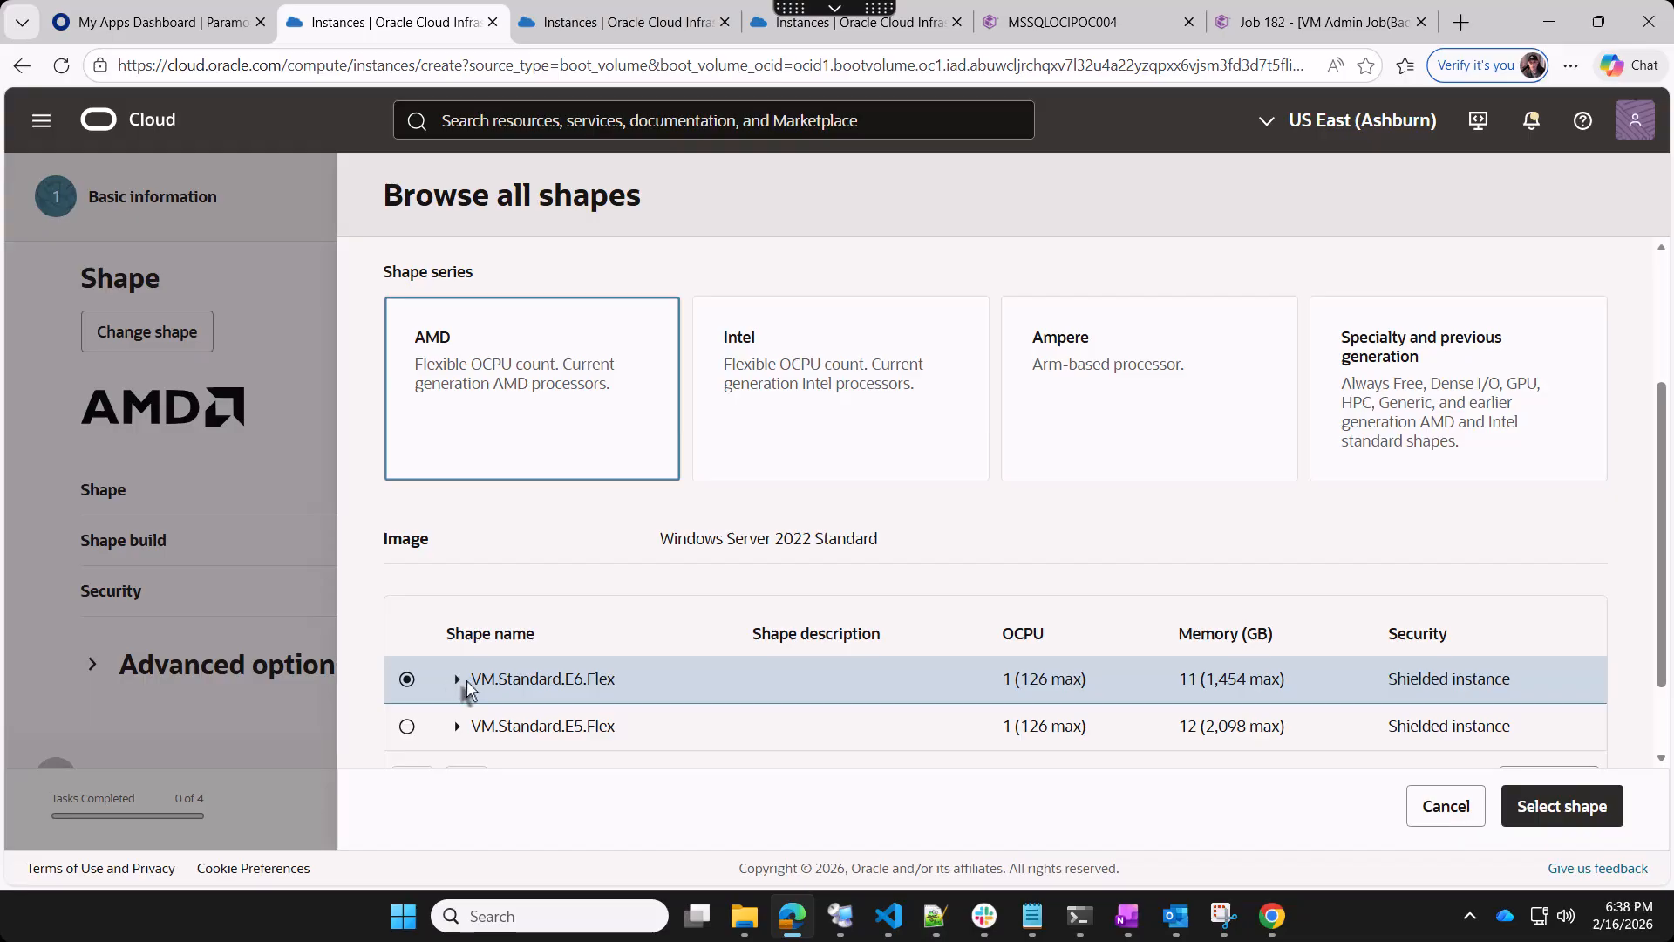
Set the VM.Standard.E6.Flex shape to 4 OCPUs and apply it to the instance
{"action": "scroll", "coordinate": [695, 643], "scroll_direction": "down", "scroll_amount": 2}
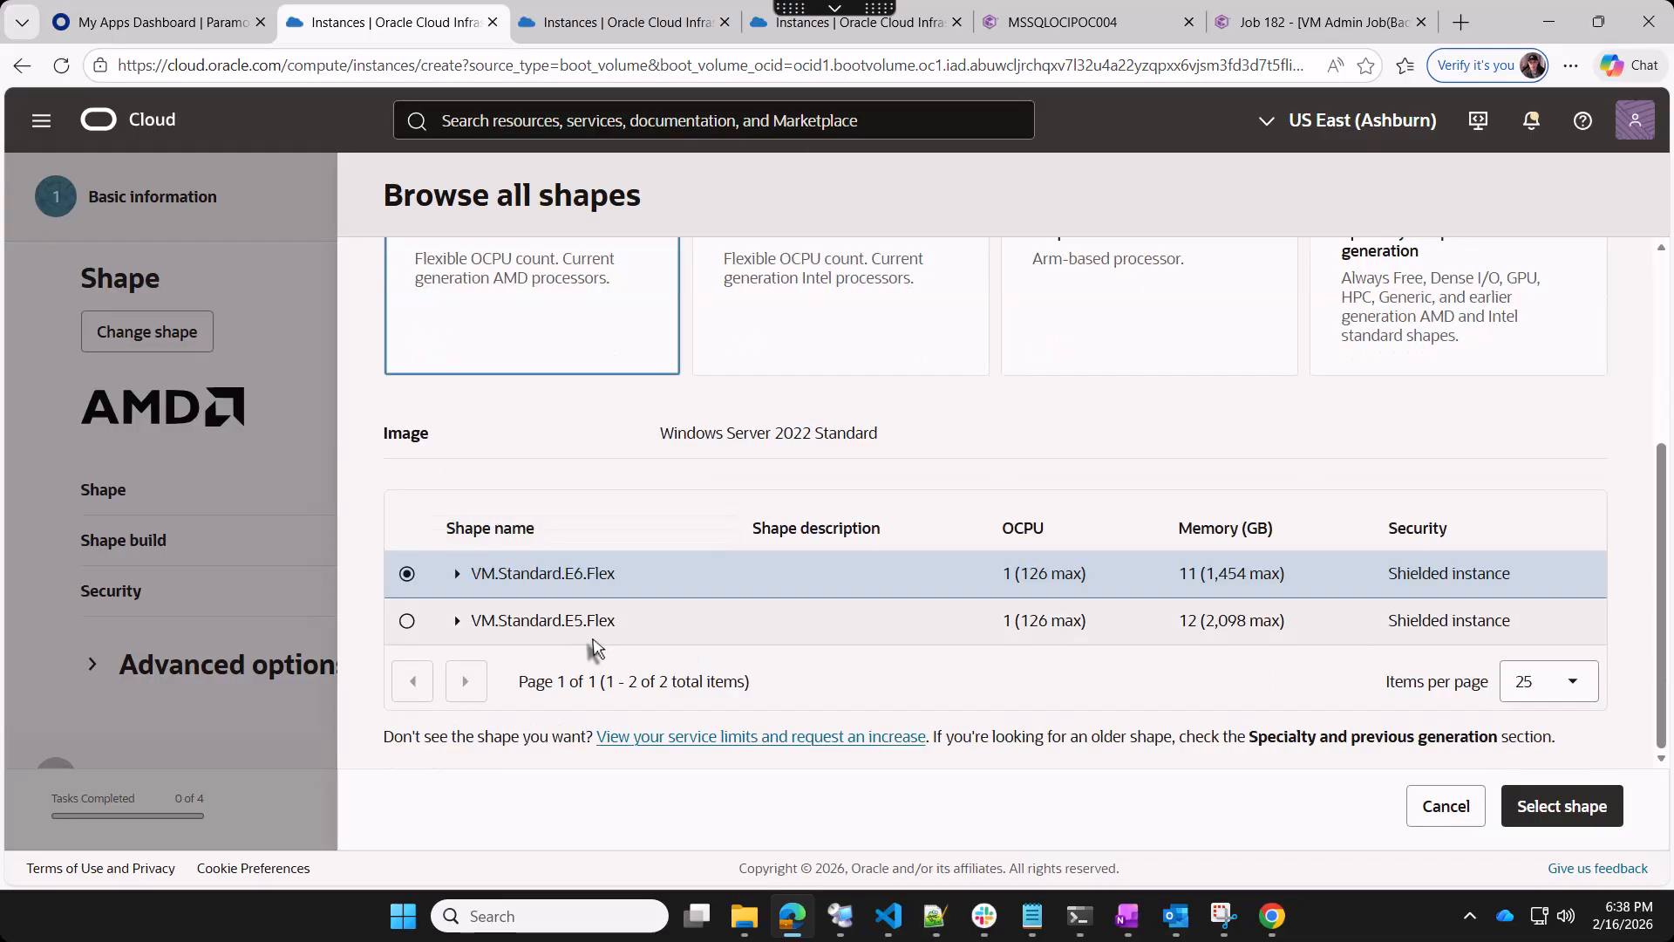
{"action": "left_click", "coordinate": [457, 573]}
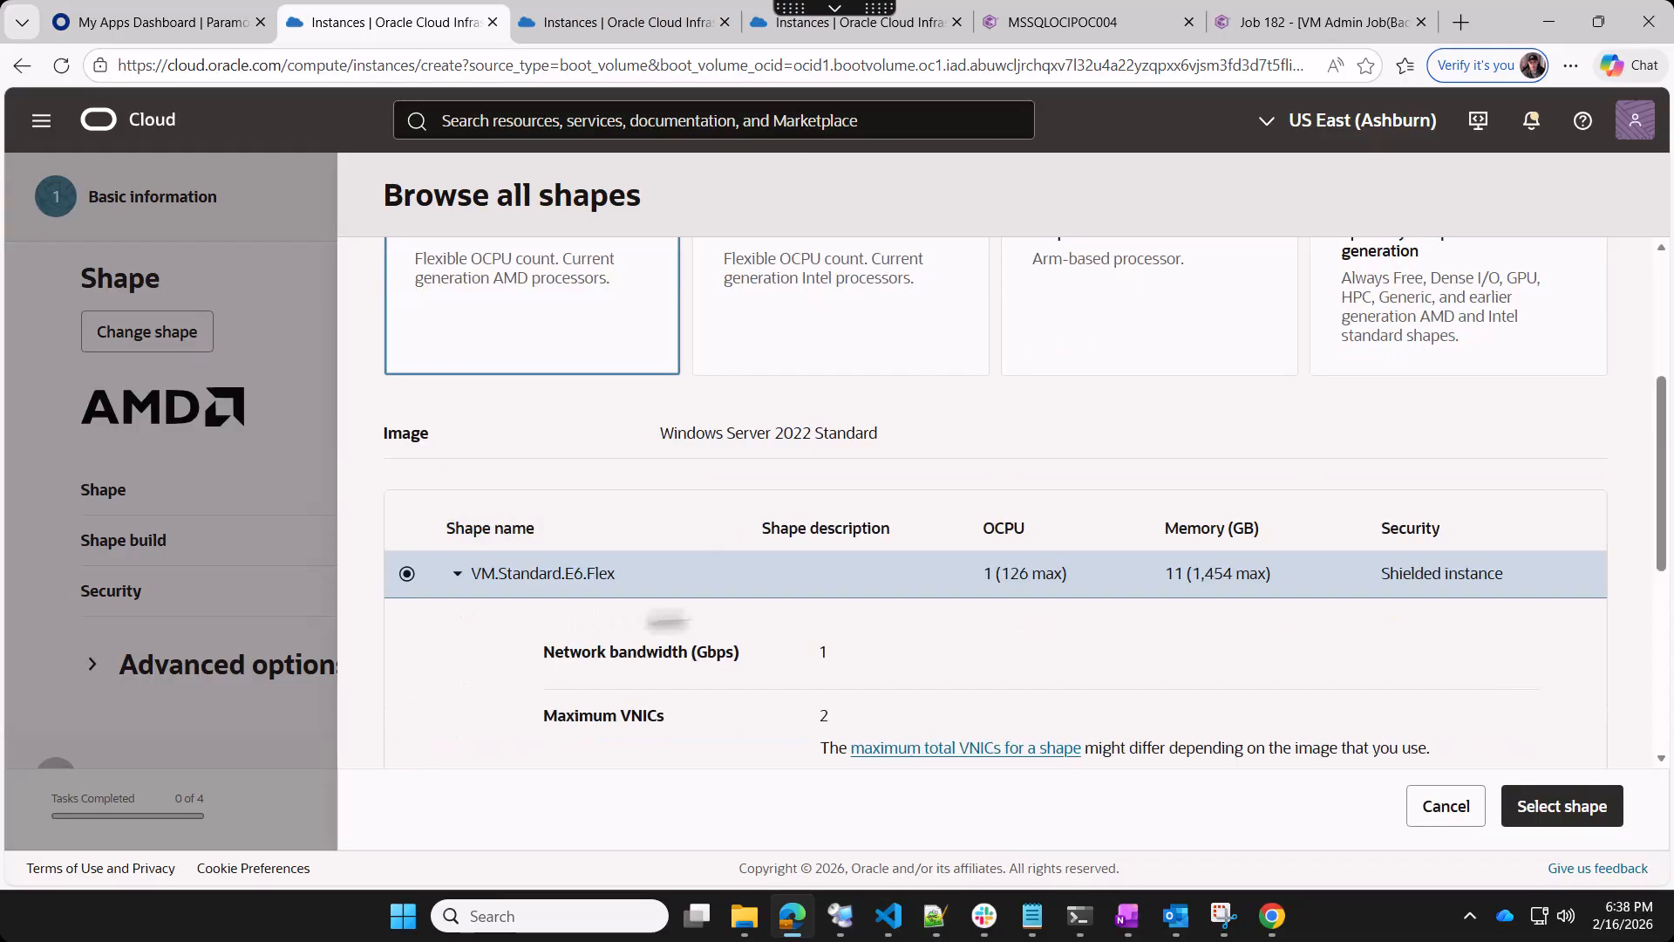
{"action": "scroll", "coordinate": [671, 621], "scroll_direction": "down", "scroll_amount": 3}
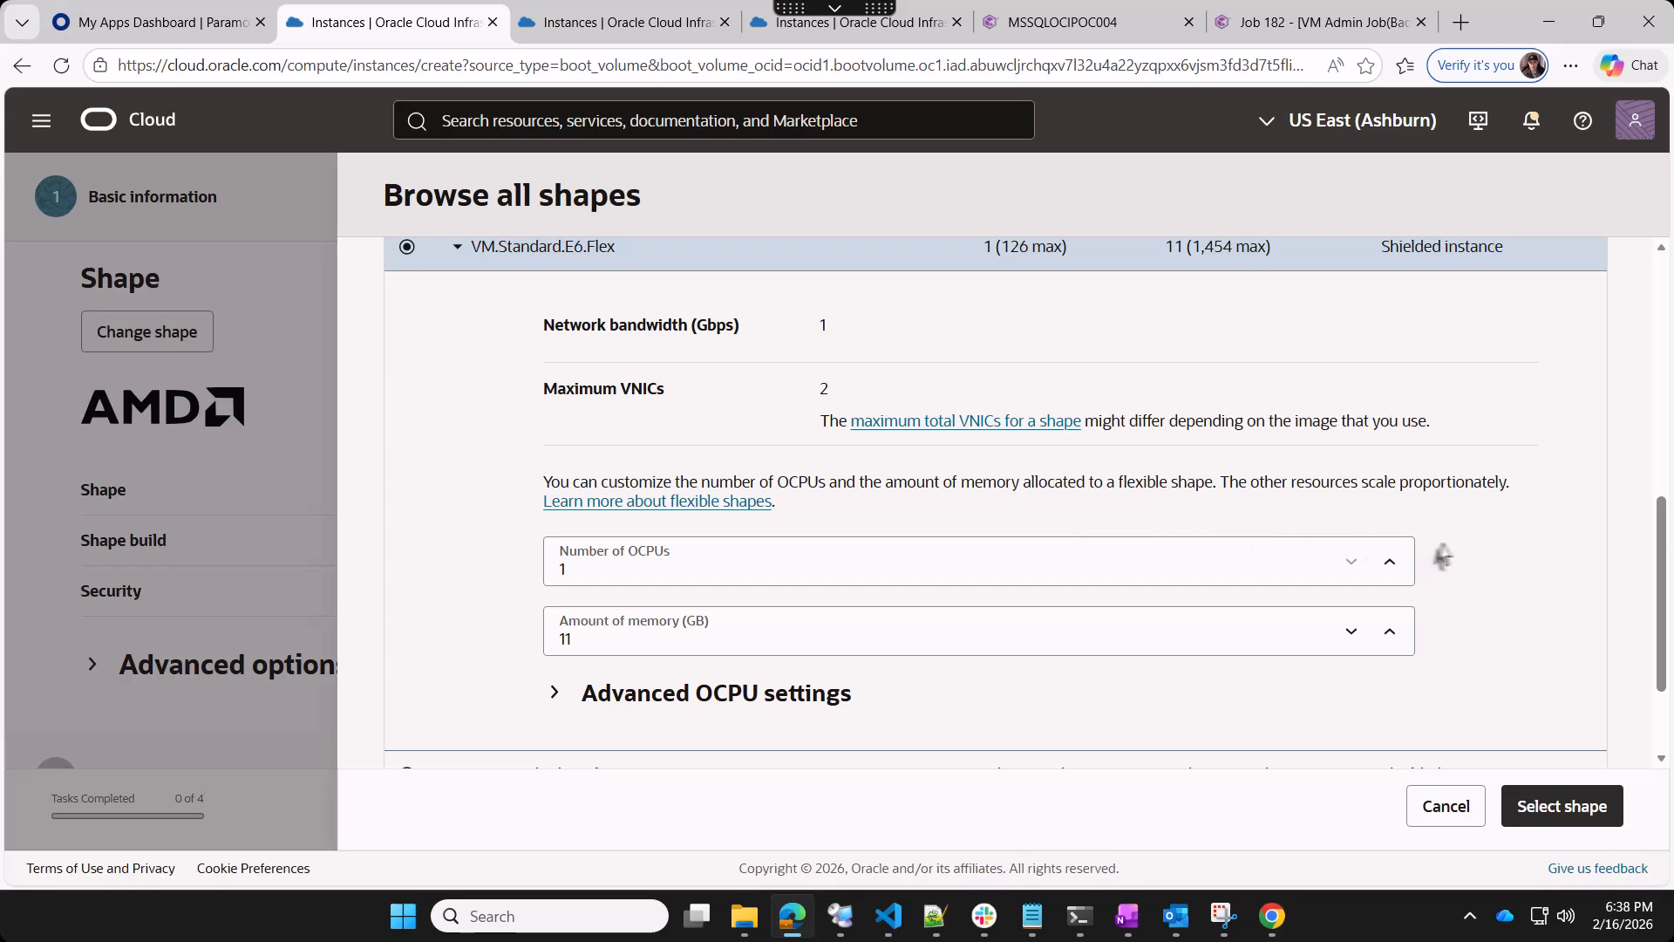
{"action": "left_click", "coordinate": [1390, 575]}
{"action": "left_click", "coordinate": [1390, 574]}
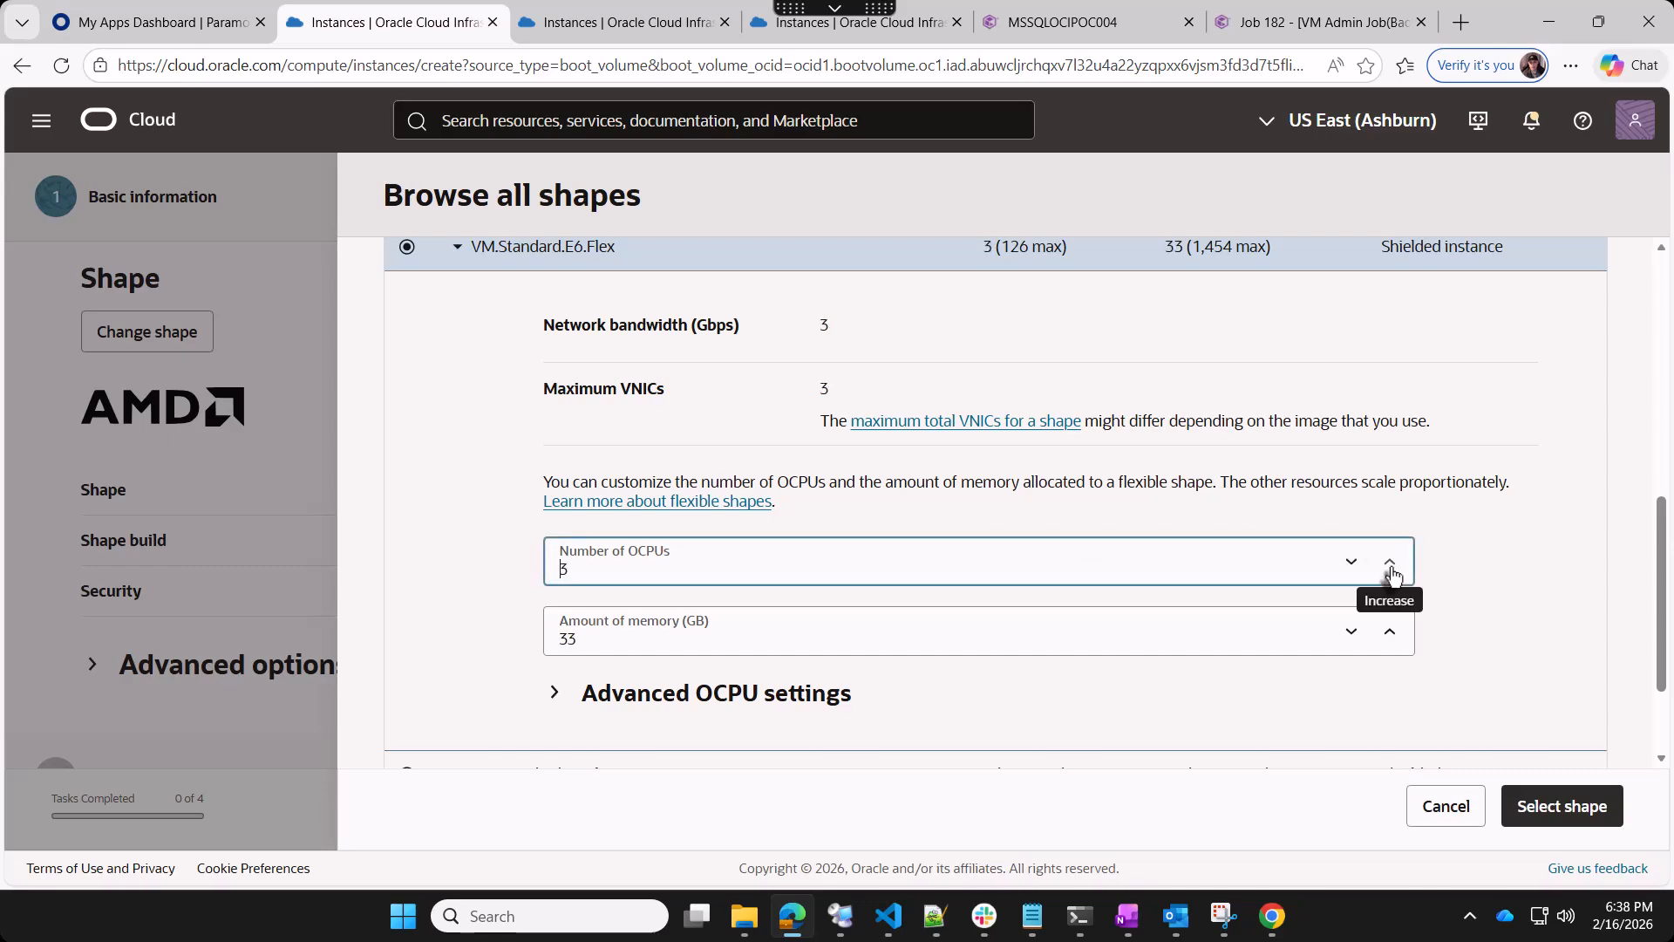
{"action": "left_click", "coordinate": [1546, 820]}
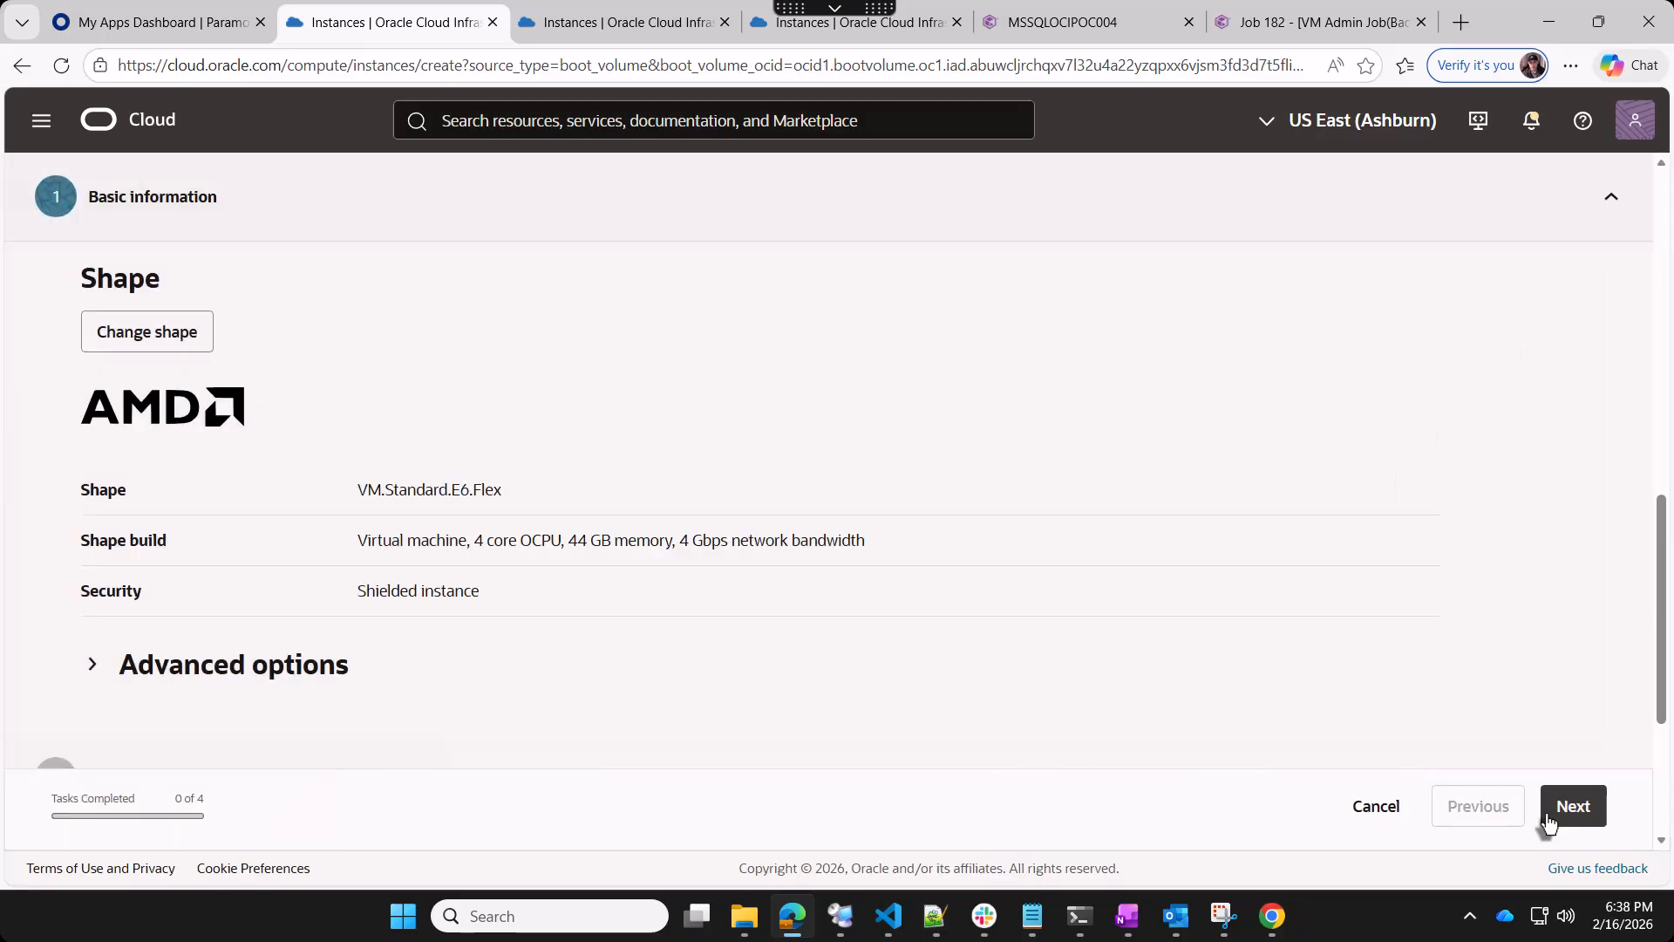
Accept the basic information and default security settings, and continue to the networking settings
{"action": "scroll", "coordinate": [1194, 689], "scroll_direction": "down", "scroll_amount": 4}
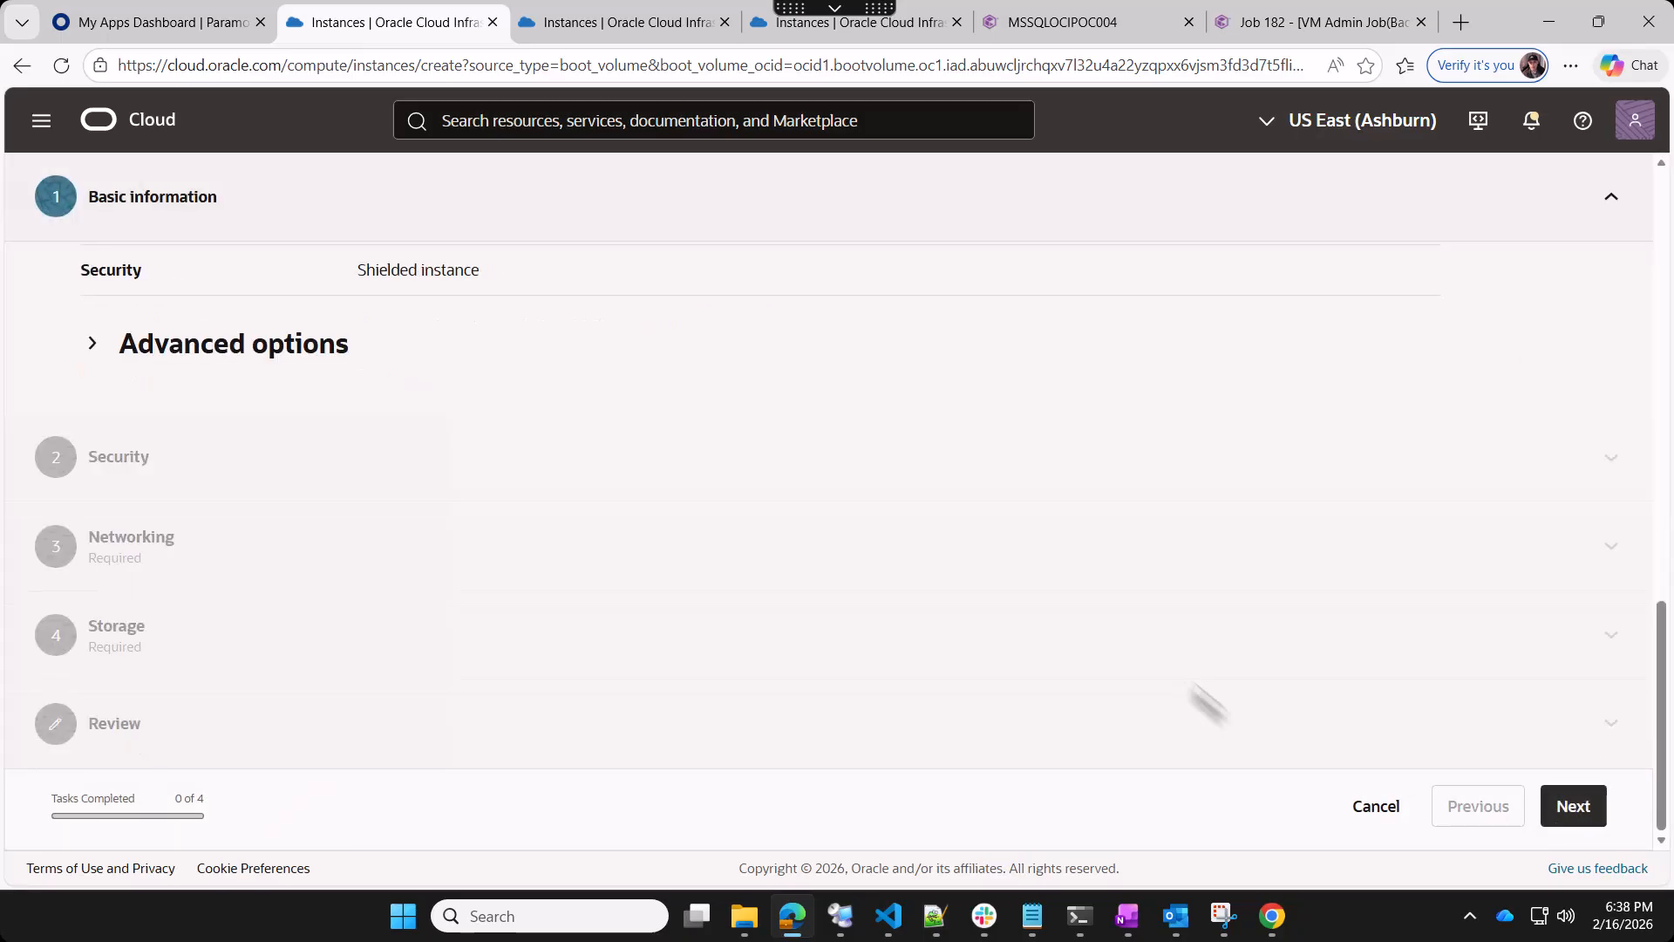
{"action": "left_click", "coordinate": [1607, 808]}
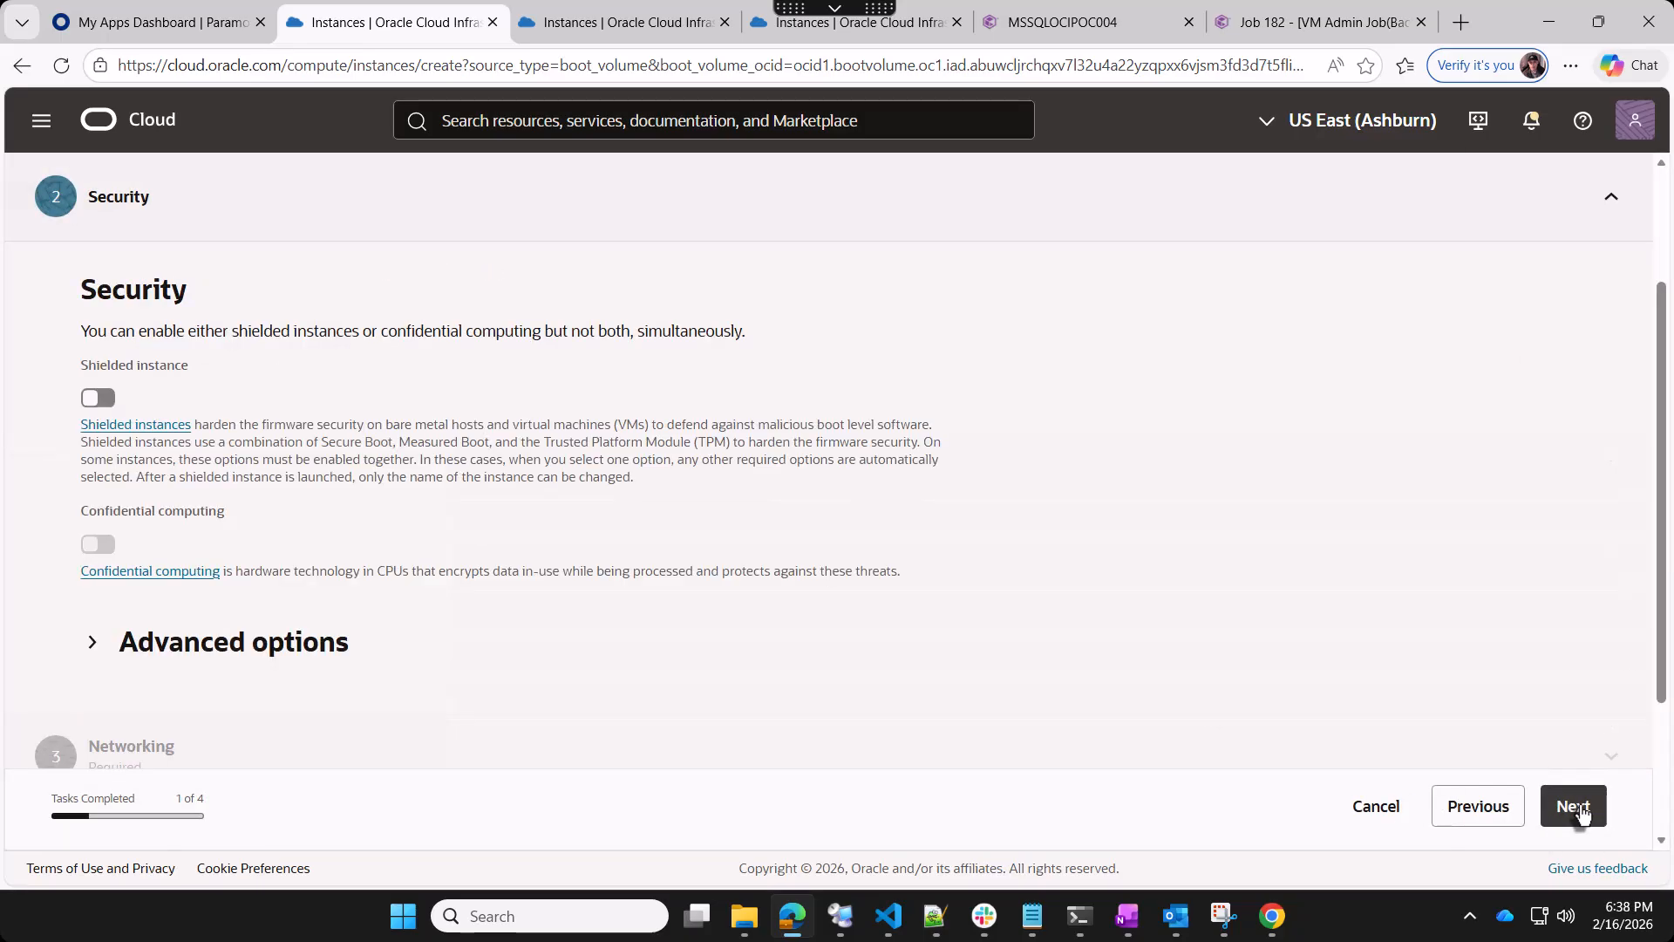
{"action": "scroll", "coordinate": [986, 654], "scroll_direction": "down", "scroll_amount": 4}
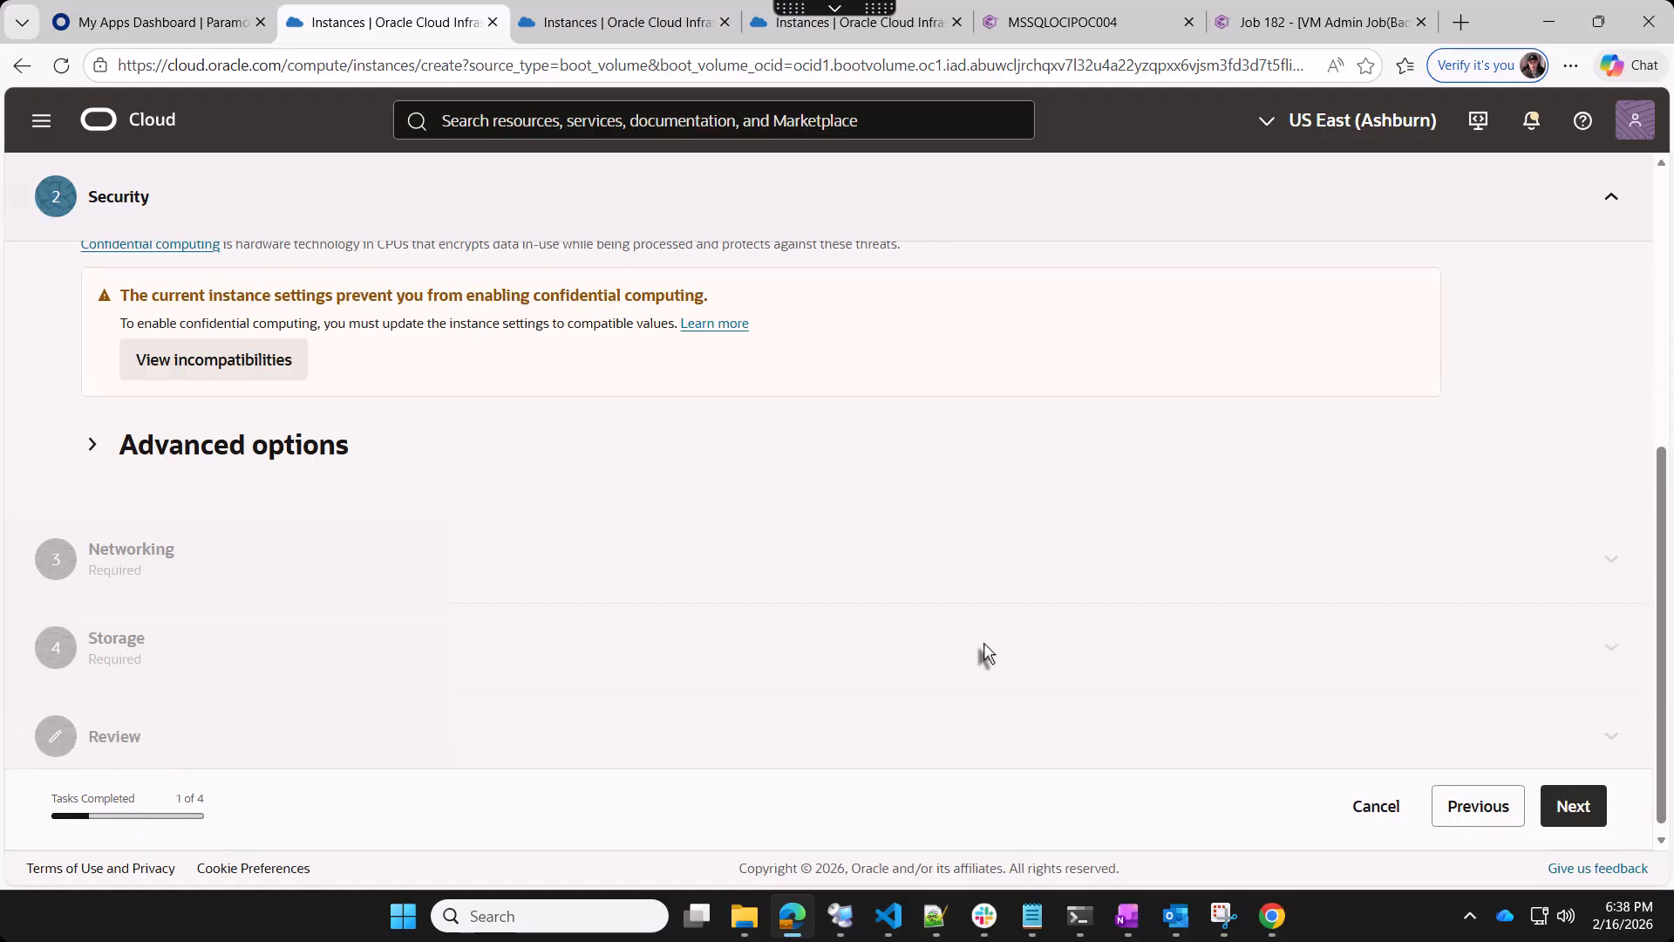
{"action": "scroll", "coordinate": [927, 616], "scroll_direction": "up", "scroll_amount": 3}
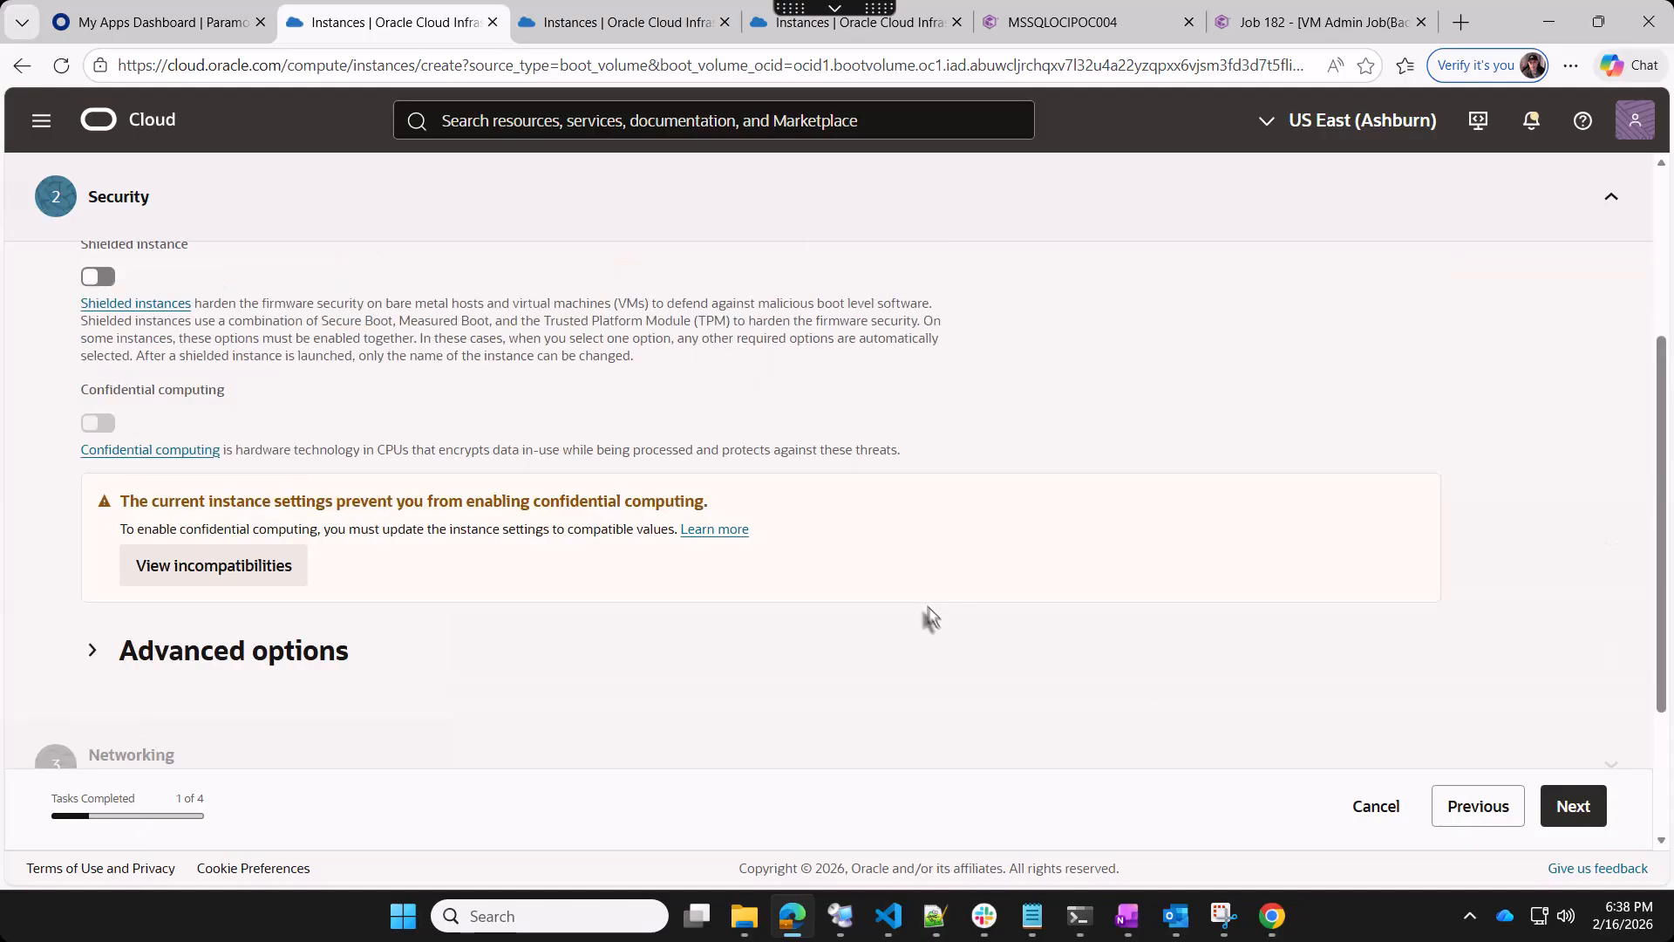
{"action": "left_click", "coordinate": [1581, 809]}
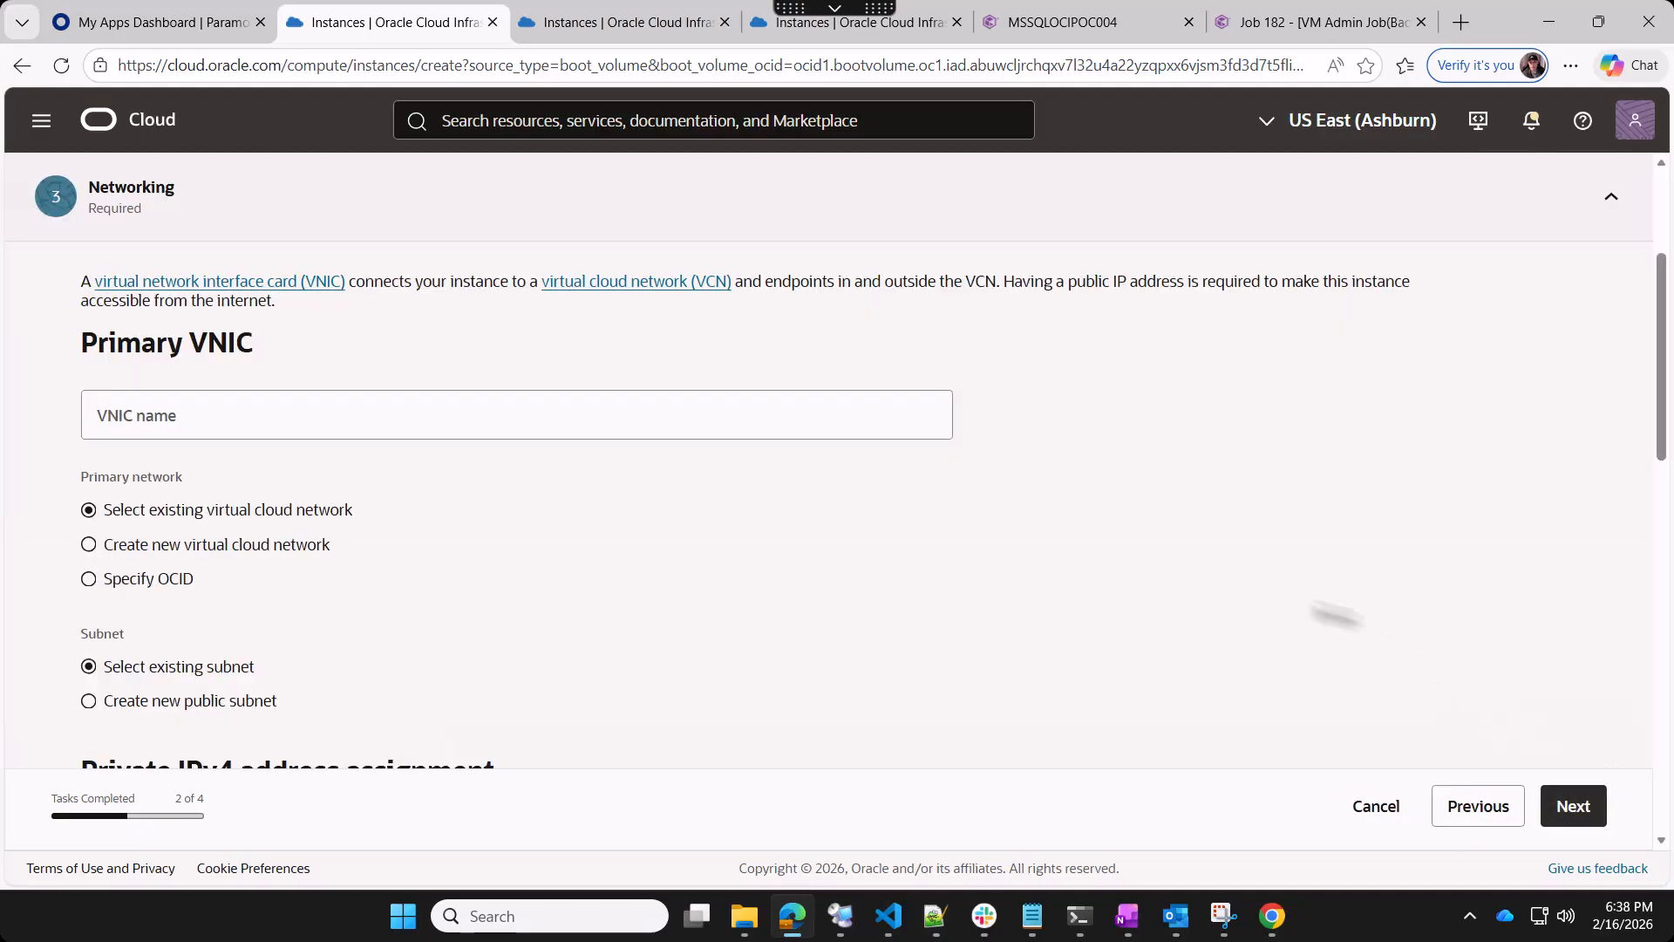
Review the VNIC, subnet, IPv4 and DNS settings, keep the defaults and continue to the storage settings
{"action": "scroll", "coordinate": [685, 593], "scroll_direction": "down", "scroll_amount": 4}
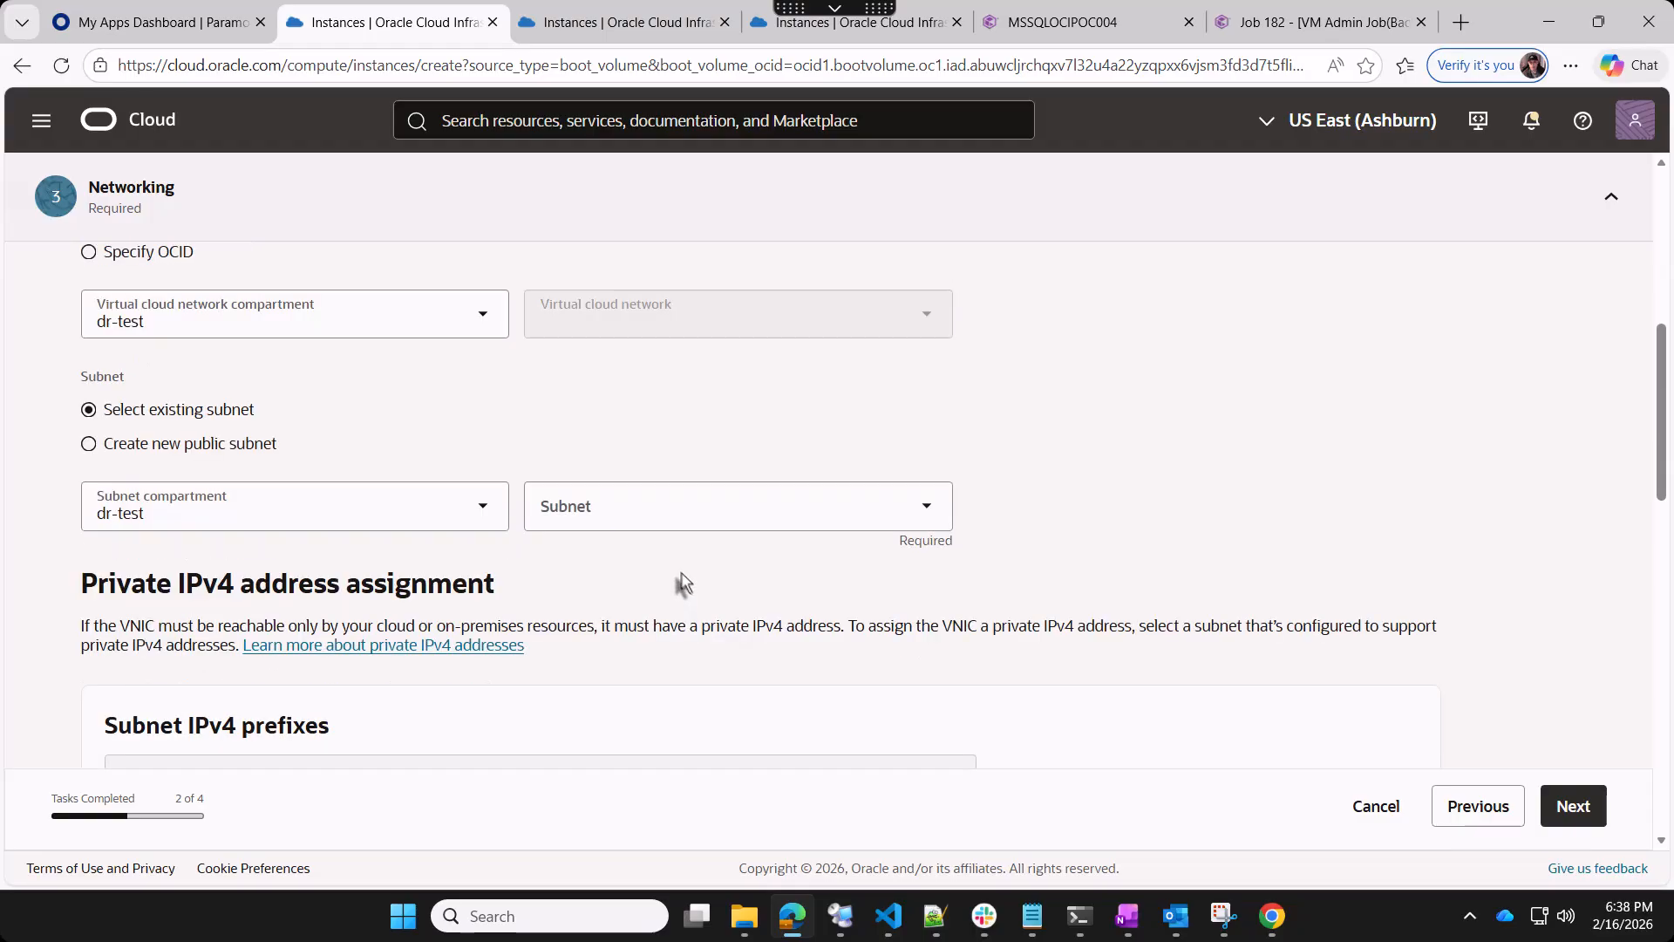
{"action": "scroll", "coordinate": [863, 384], "scroll_direction": "down", "scroll_amount": 10}
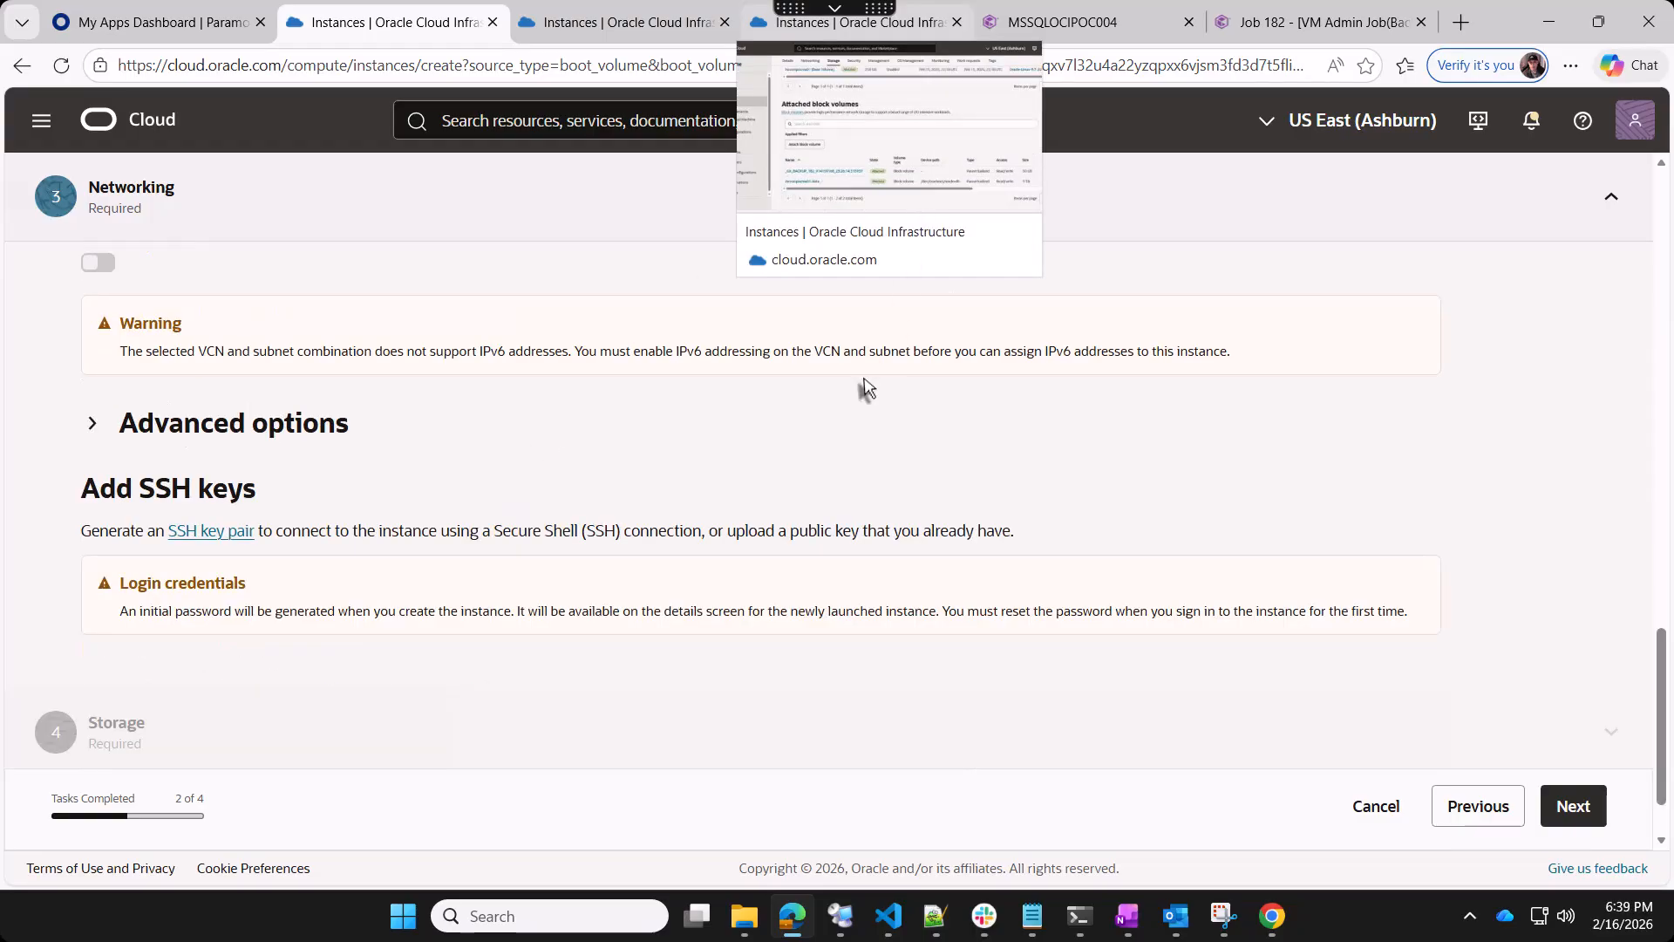
{"action": "left_click", "coordinate": [767, 422]}
{"action": "scroll", "coordinate": [700, 462], "scroll_direction": "up", "scroll_amount": 10}
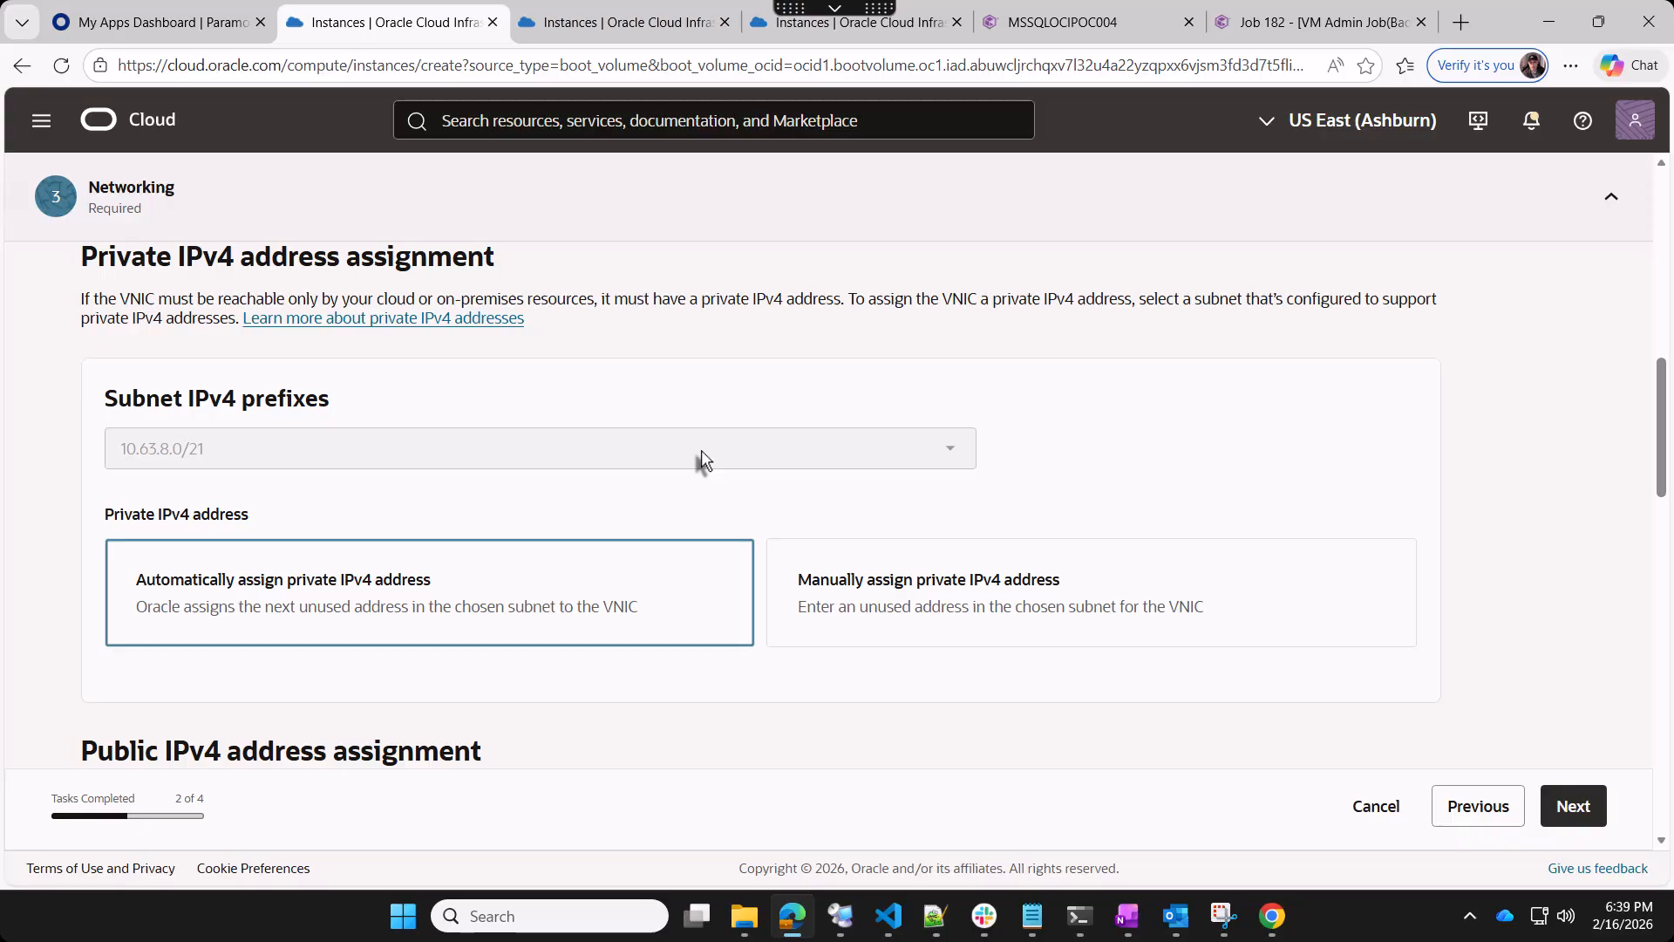
{"action": "scroll", "coordinate": [702, 459], "scroll_direction": "up", "scroll_amount": 5}
{"action": "scroll", "coordinate": [542, 446], "scroll_direction": "down", "scroll_amount": 10}
{"action": "scroll", "coordinate": [619, 469], "scroll_direction": "down", "scroll_amount": 4}
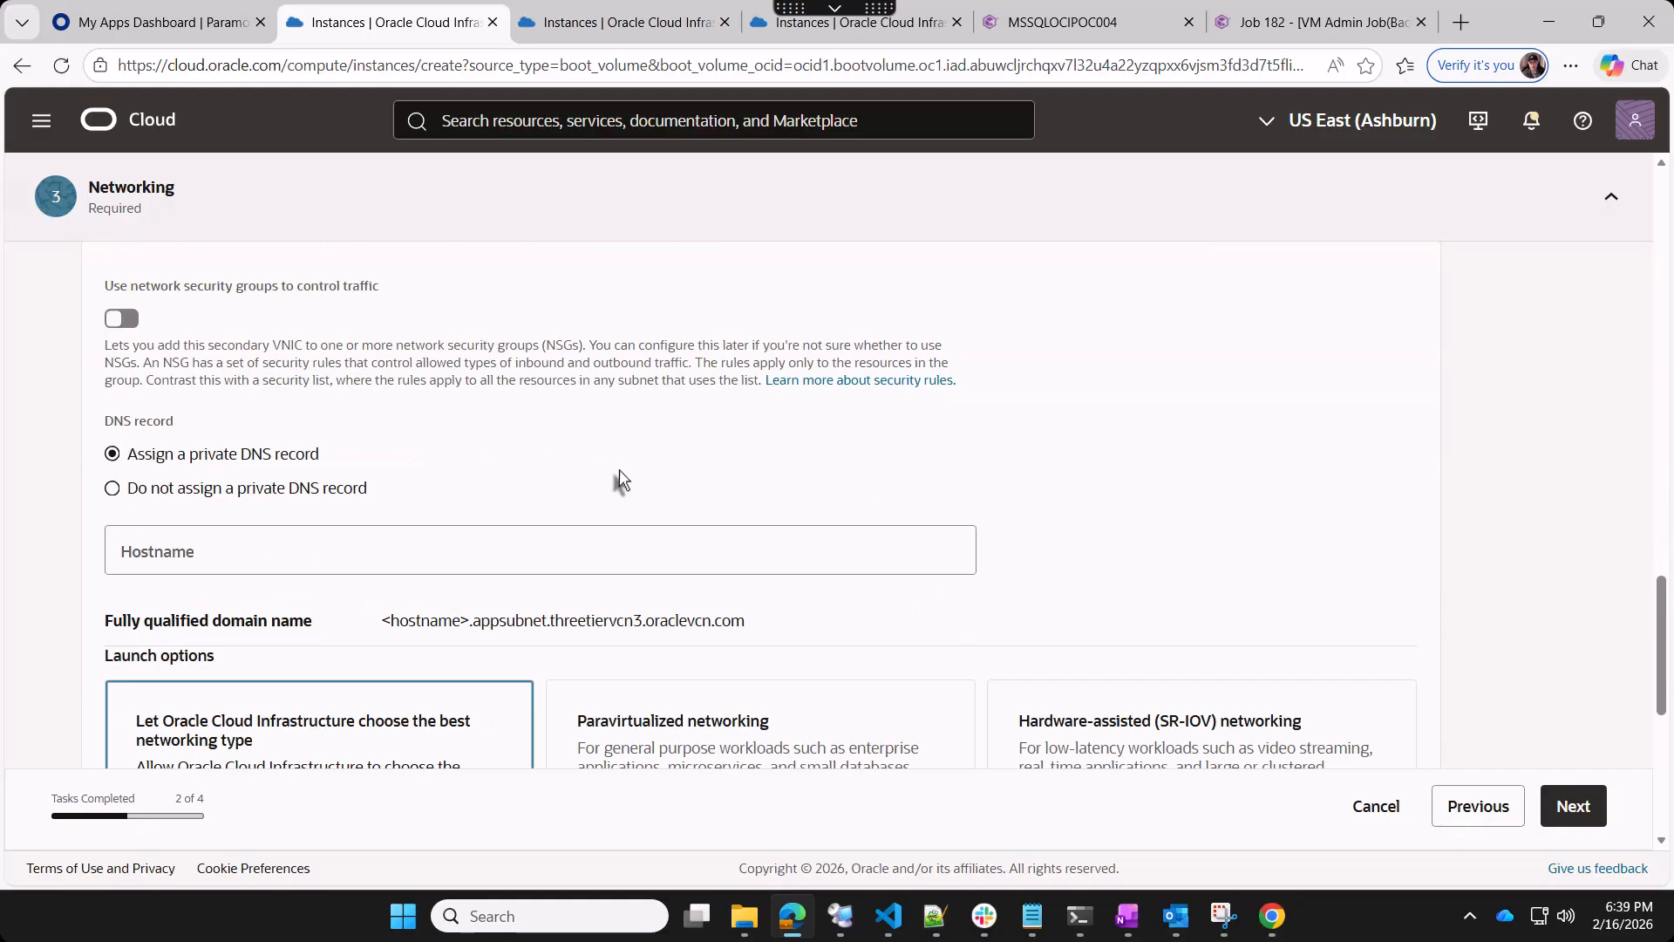
{"action": "scroll", "coordinate": [619, 471], "scroll_direction": "up", "scroll_amount": 1}
{"action": "scroll", "coordinate": [621, 480], "scroll_direction": "down", "scroll_amount": 2}
{"action": "scroll", "coordinate": [621, 479], "scroll_direction": "down", "scroll_amount": 4}
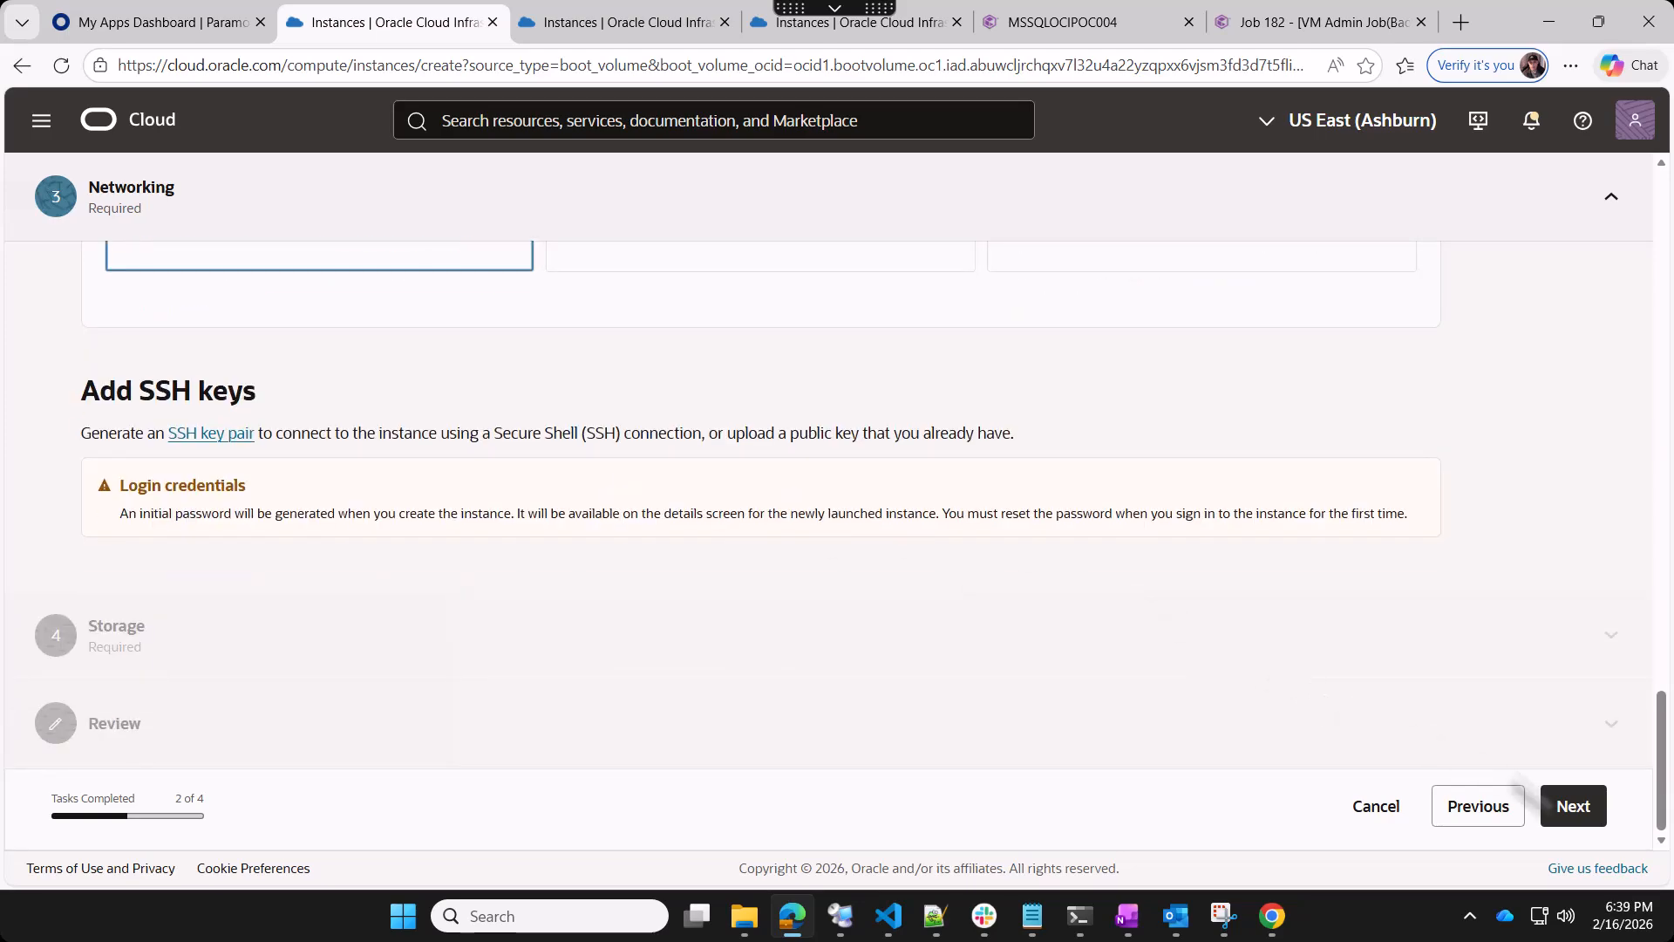
{"action": "left_click", "coordinate": [1582, 818]}
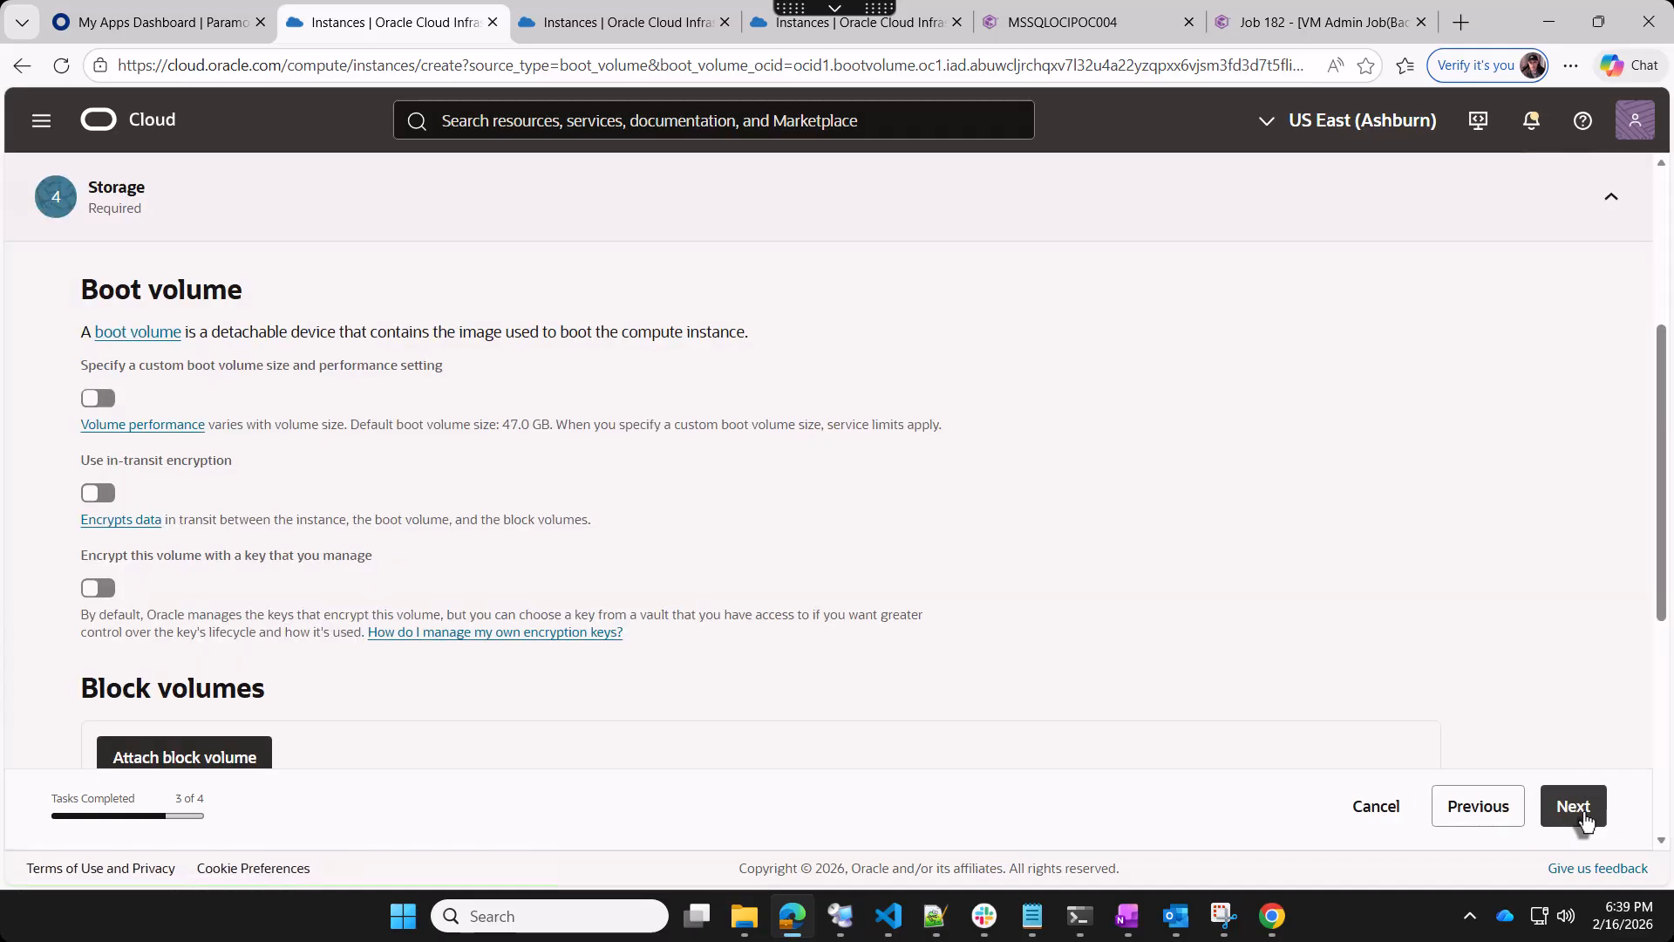
Start attaching a block volume and select MSSQLOCIPOC004-sqllogs_cloned_20260216_232609 from the dr-test compartment
{"action": "scroll", "coordinate": [1238, 661], "scroll_direction": "down", "scroll_amount": 4}
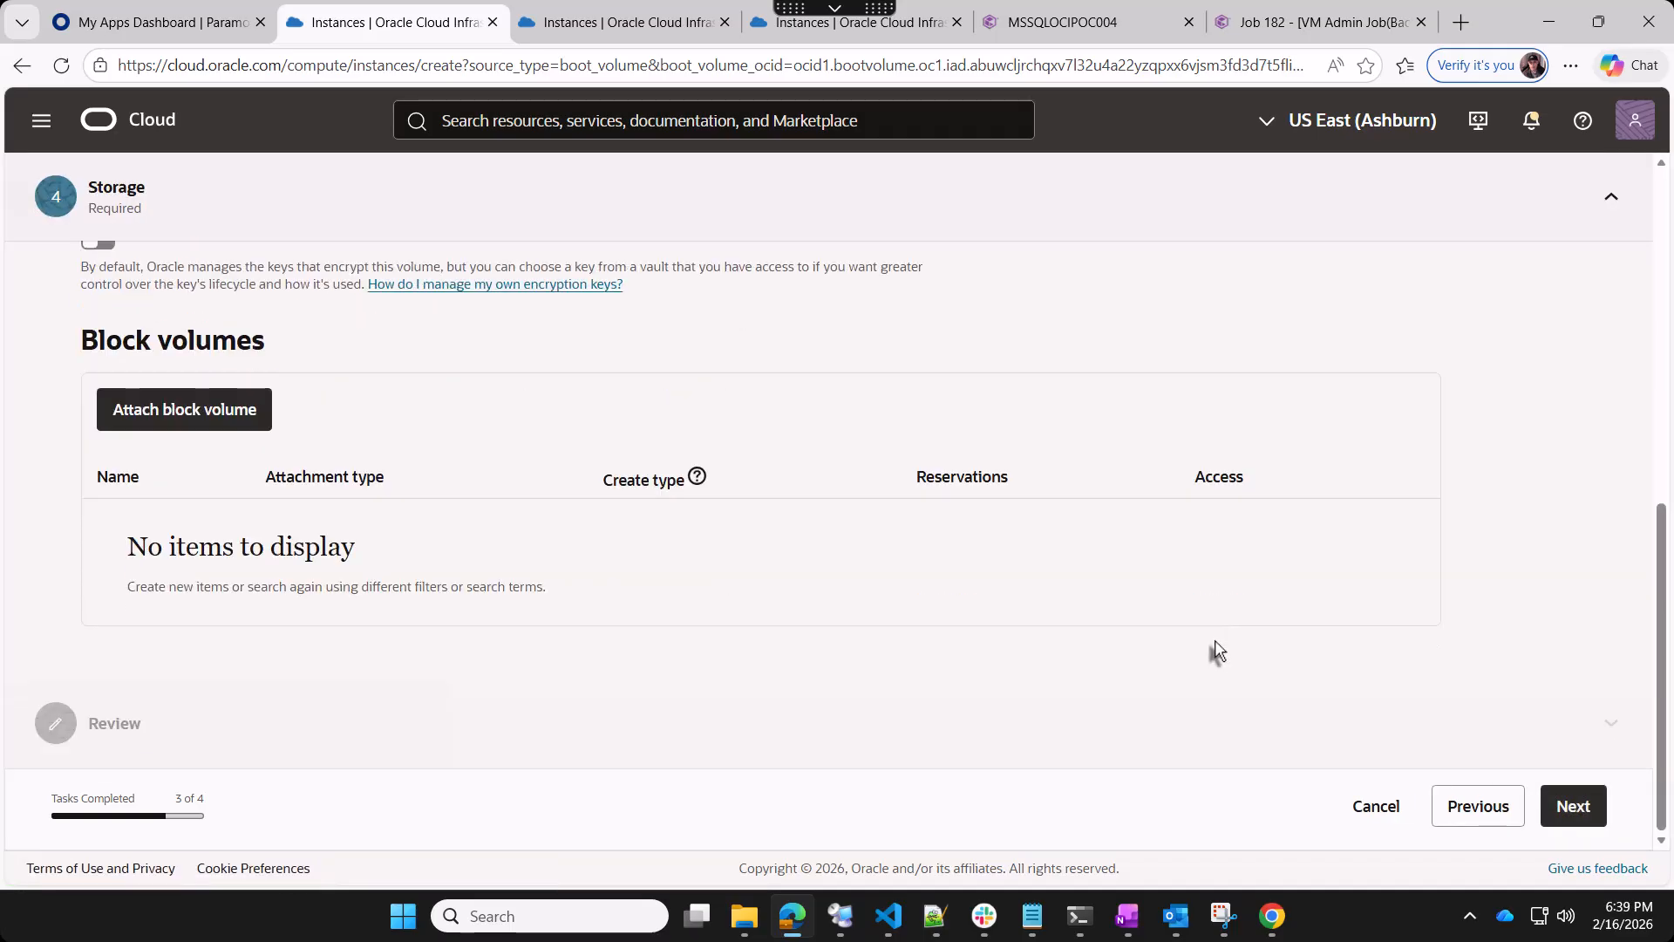
{"action": "scroll", "coordinate": [1219, 654], "scroll_direction": "up", "scroll_amount": 1}
{"action": "left_click", "coordinate": [186, 521]}
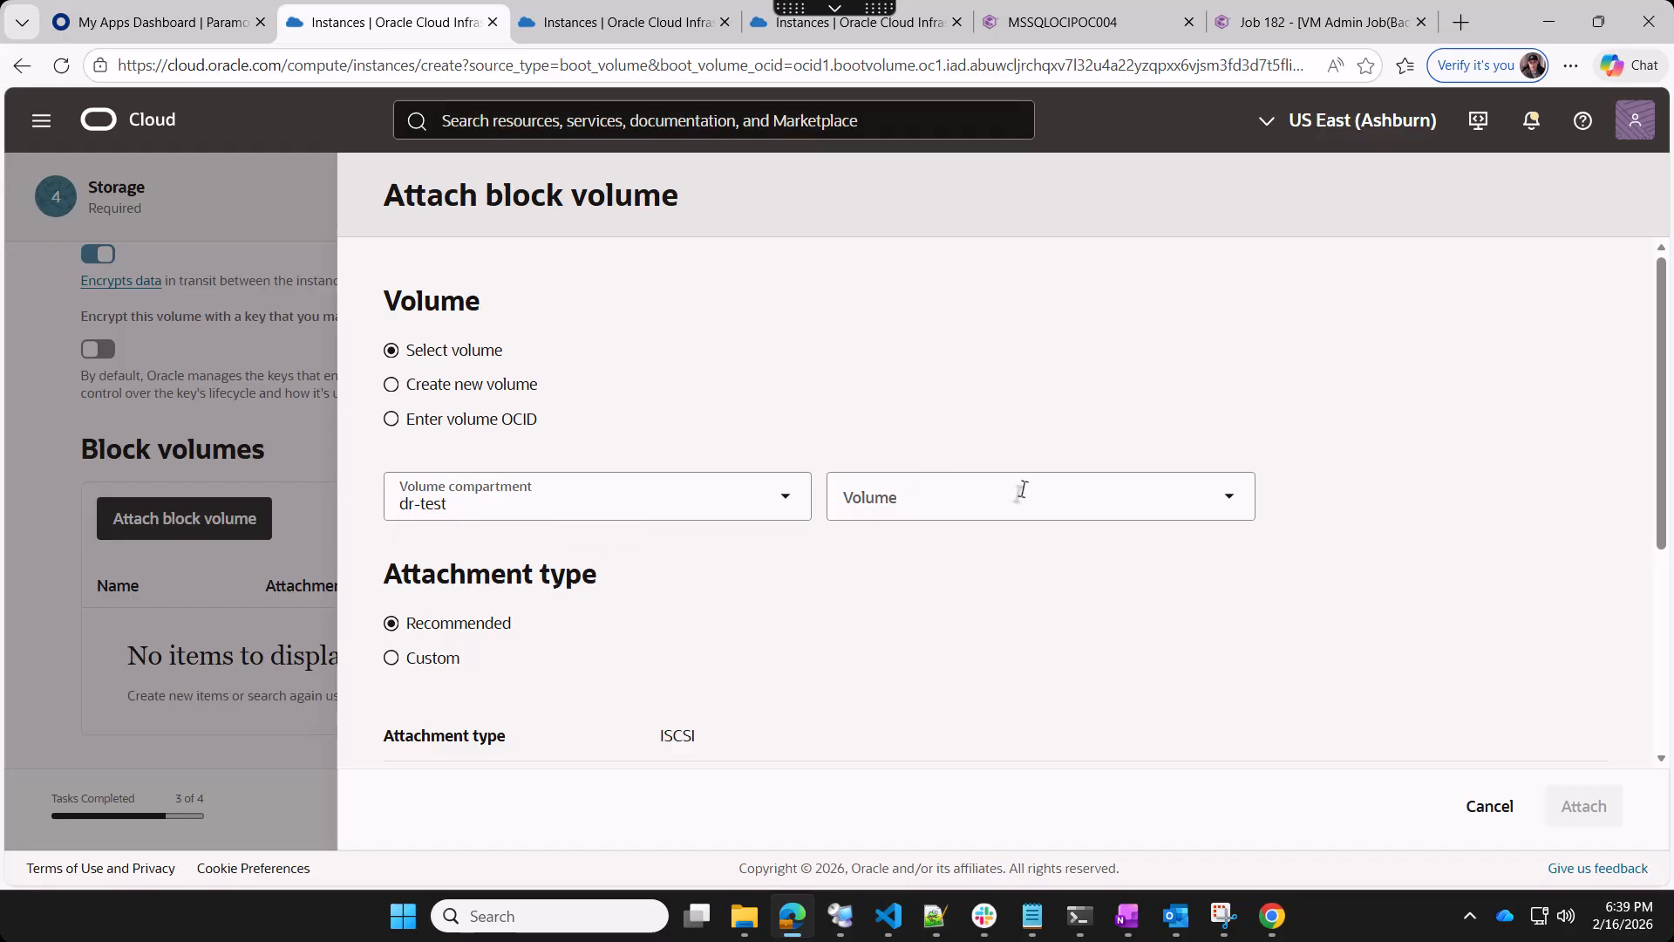
{"action": "left_click", "coordinate": [1027, 499]}
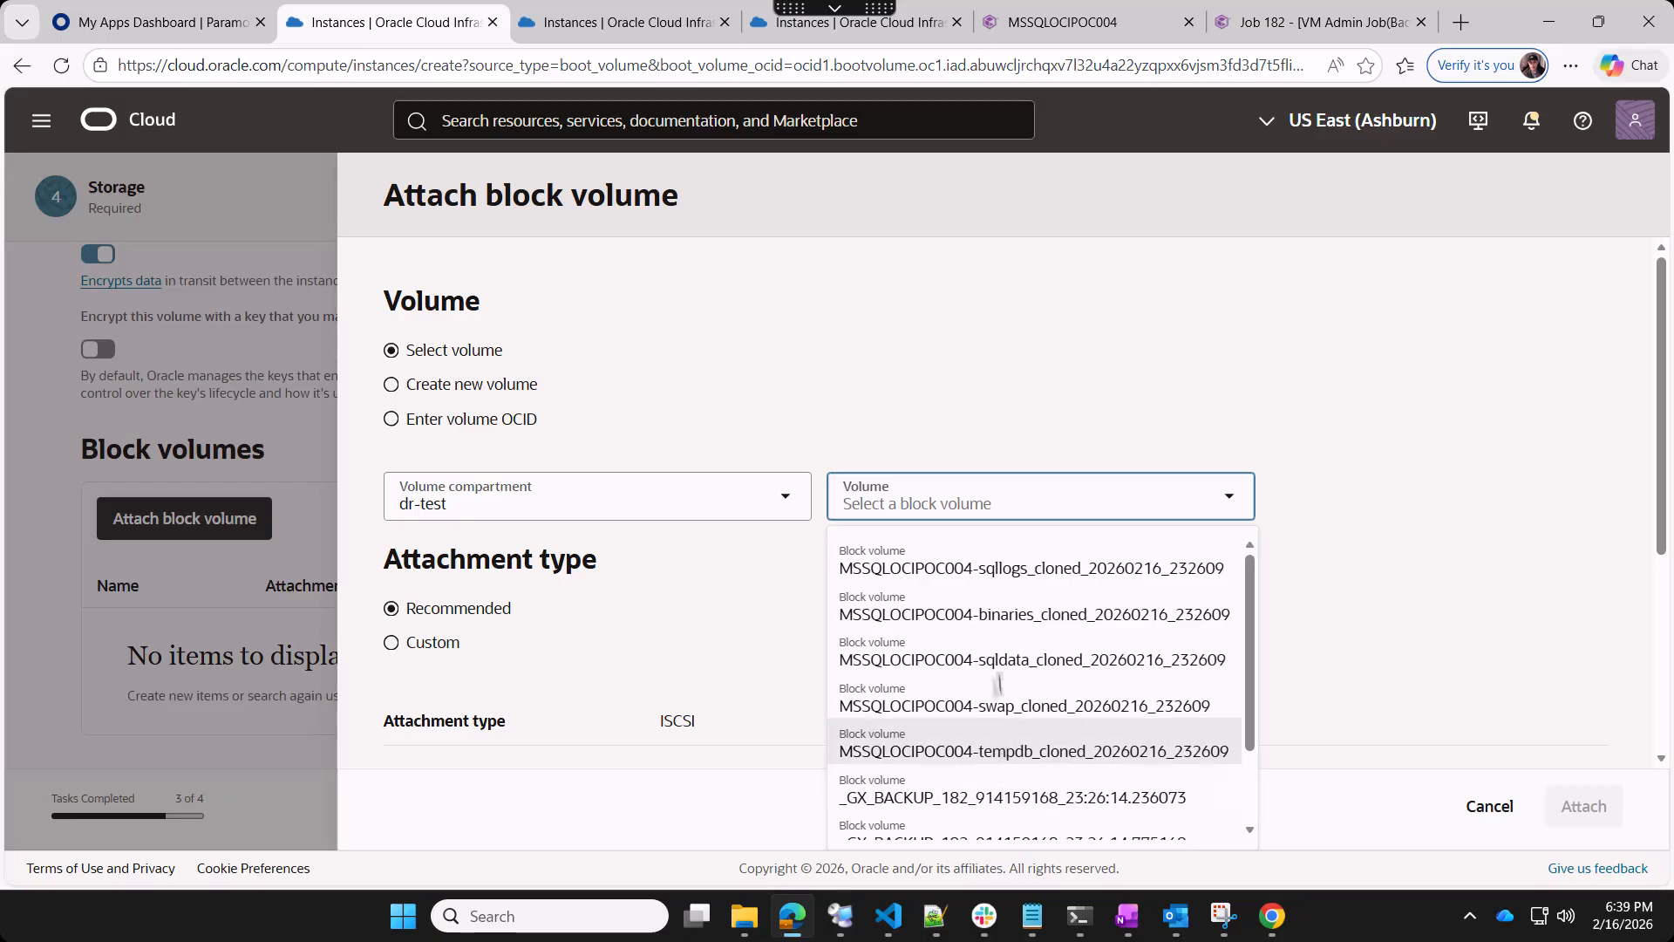
{"action": "left_click", "coordinate": [977, 571]}
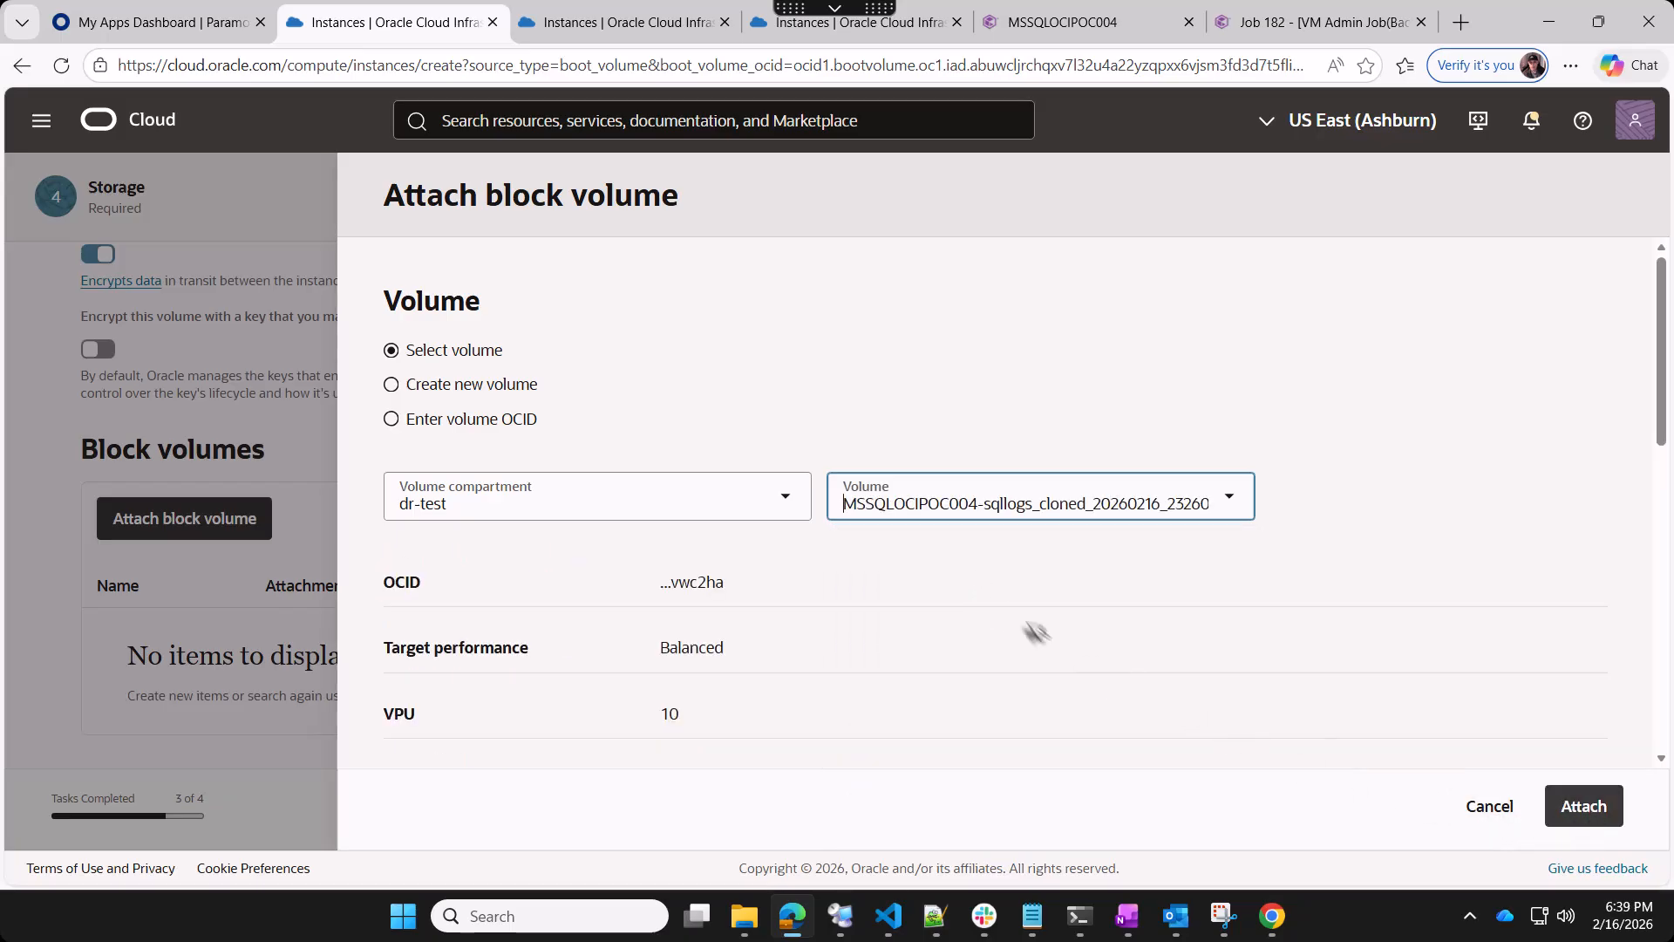
Choose the custom Paravirtualized attachment type for the cloned sqllogs volume and attach it to the instance
{"action": "scroll", "coordinate": [1028, 628], "scroll_direction": "down", "scroll_amount": 3}
{"action": "scroll", "coordinate": [1024, 627], "scroll_direction": "down", "scroll_amount": 4}
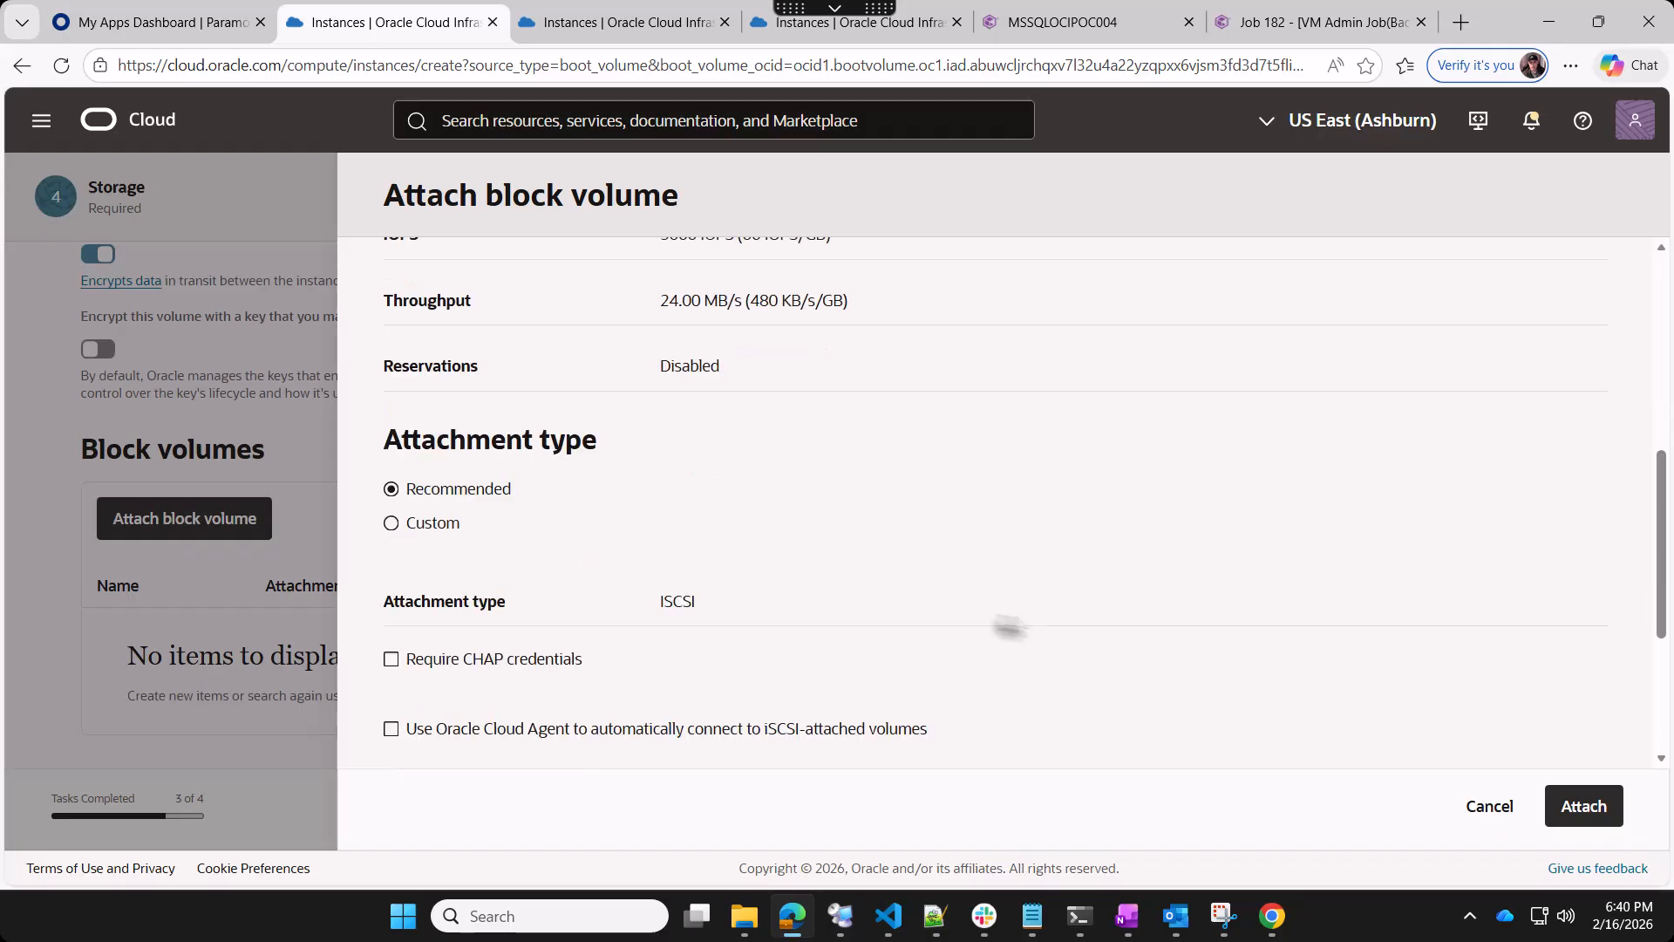
{"action": "left_click", "coordinate": [391, 528]}
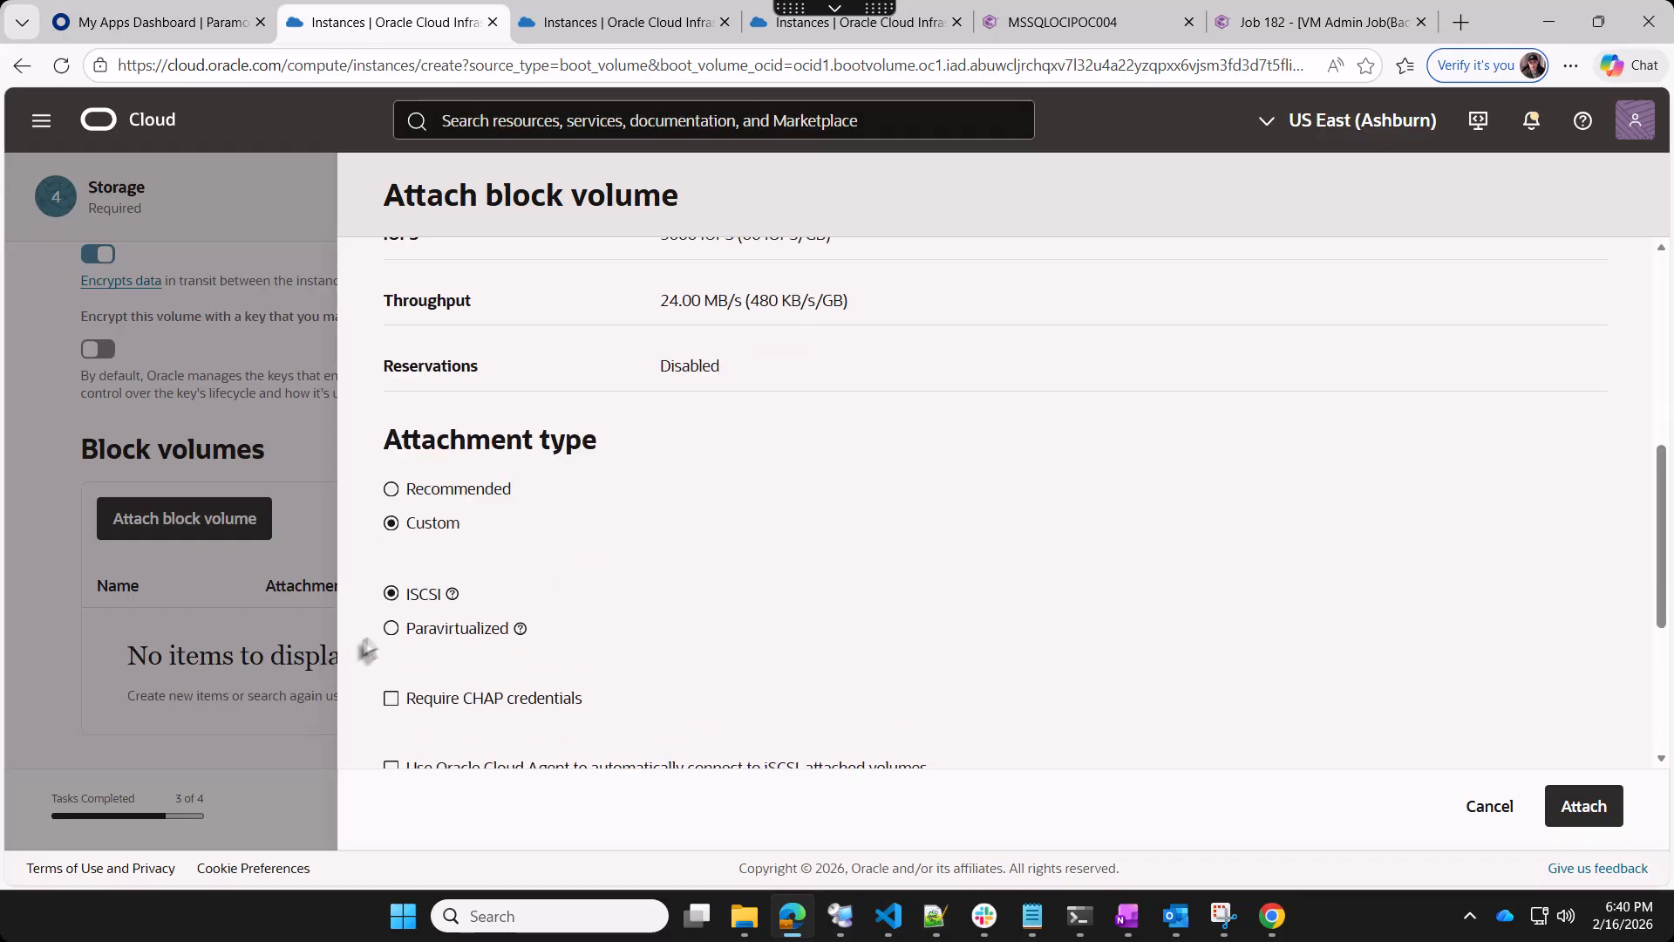
{"action": "left_click", "coordinate": [391, 628]}
{"action": "scroll", "coordinate": [902, 641], "scroll_direction": "down", "scroll_amount": 2}
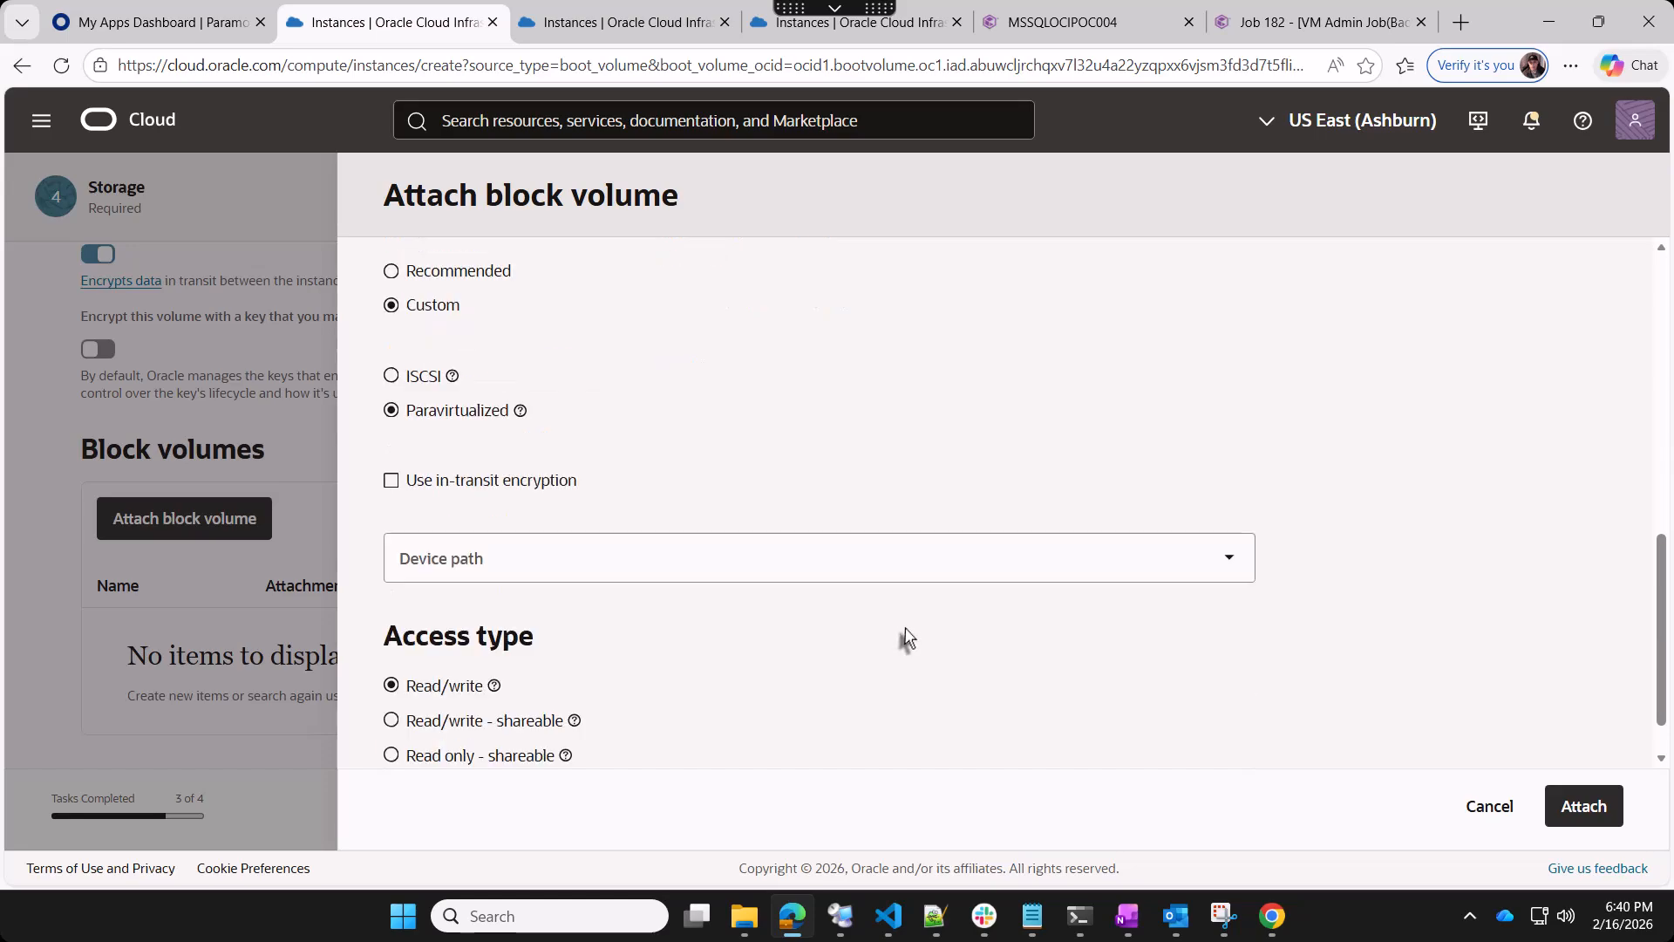
{"action": "scroll", "coordinate": [1049, 622], "scroll_direction": "down", "scroll_amount": 1}
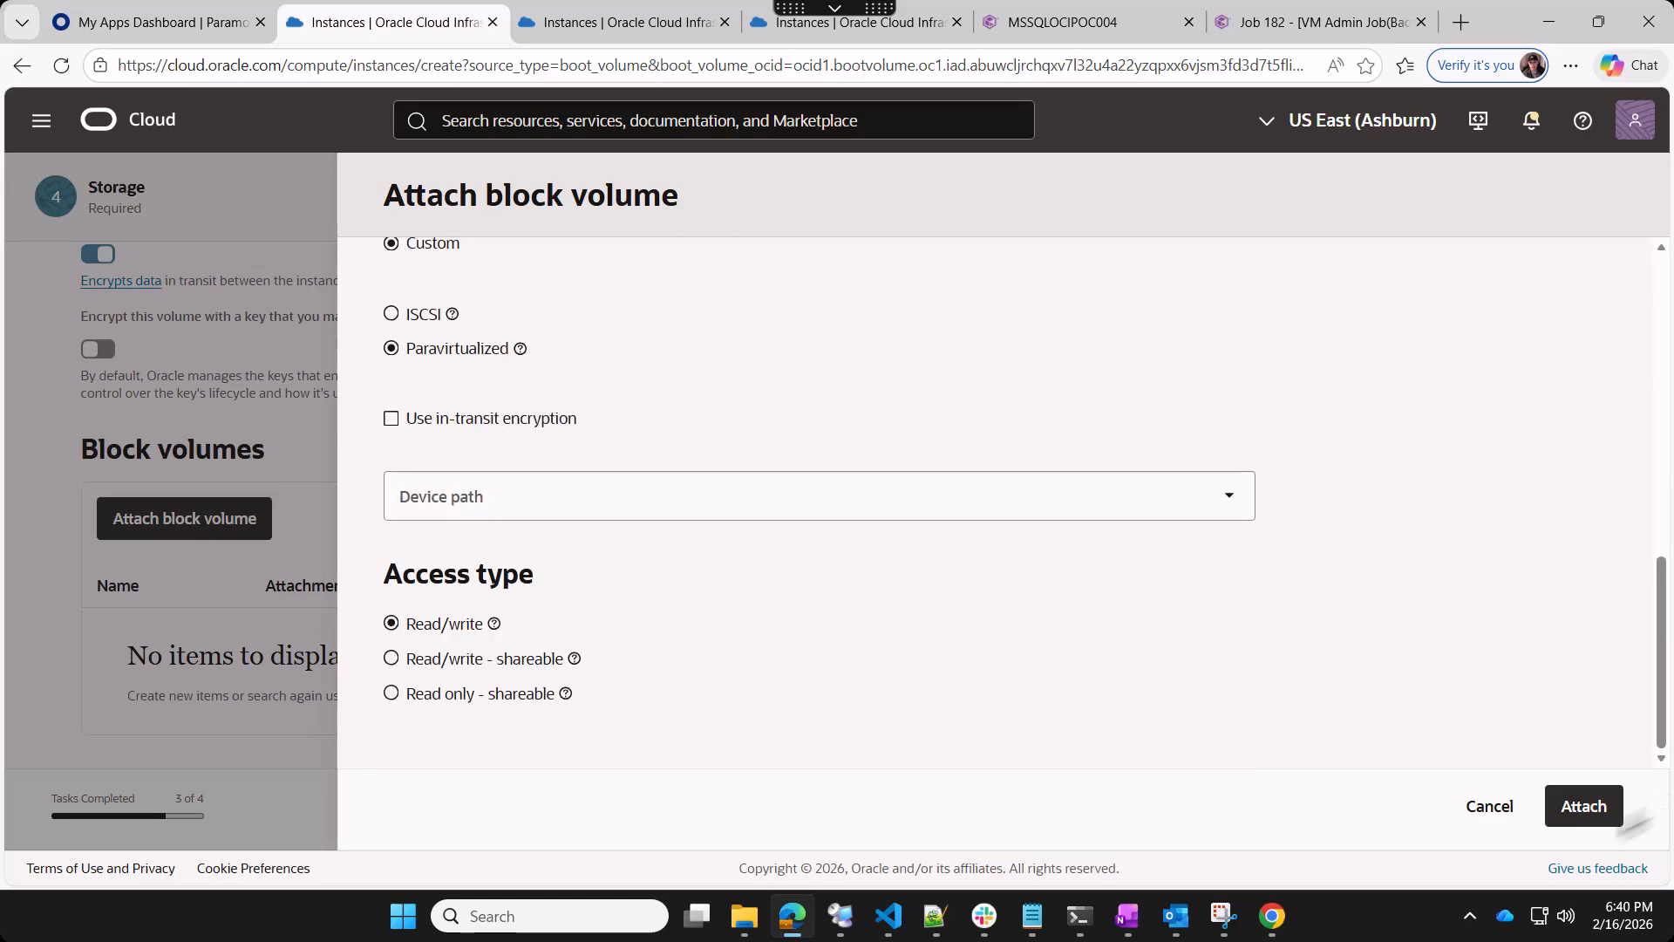
{"action": "left_click", "coordinate": [1580, 805]}
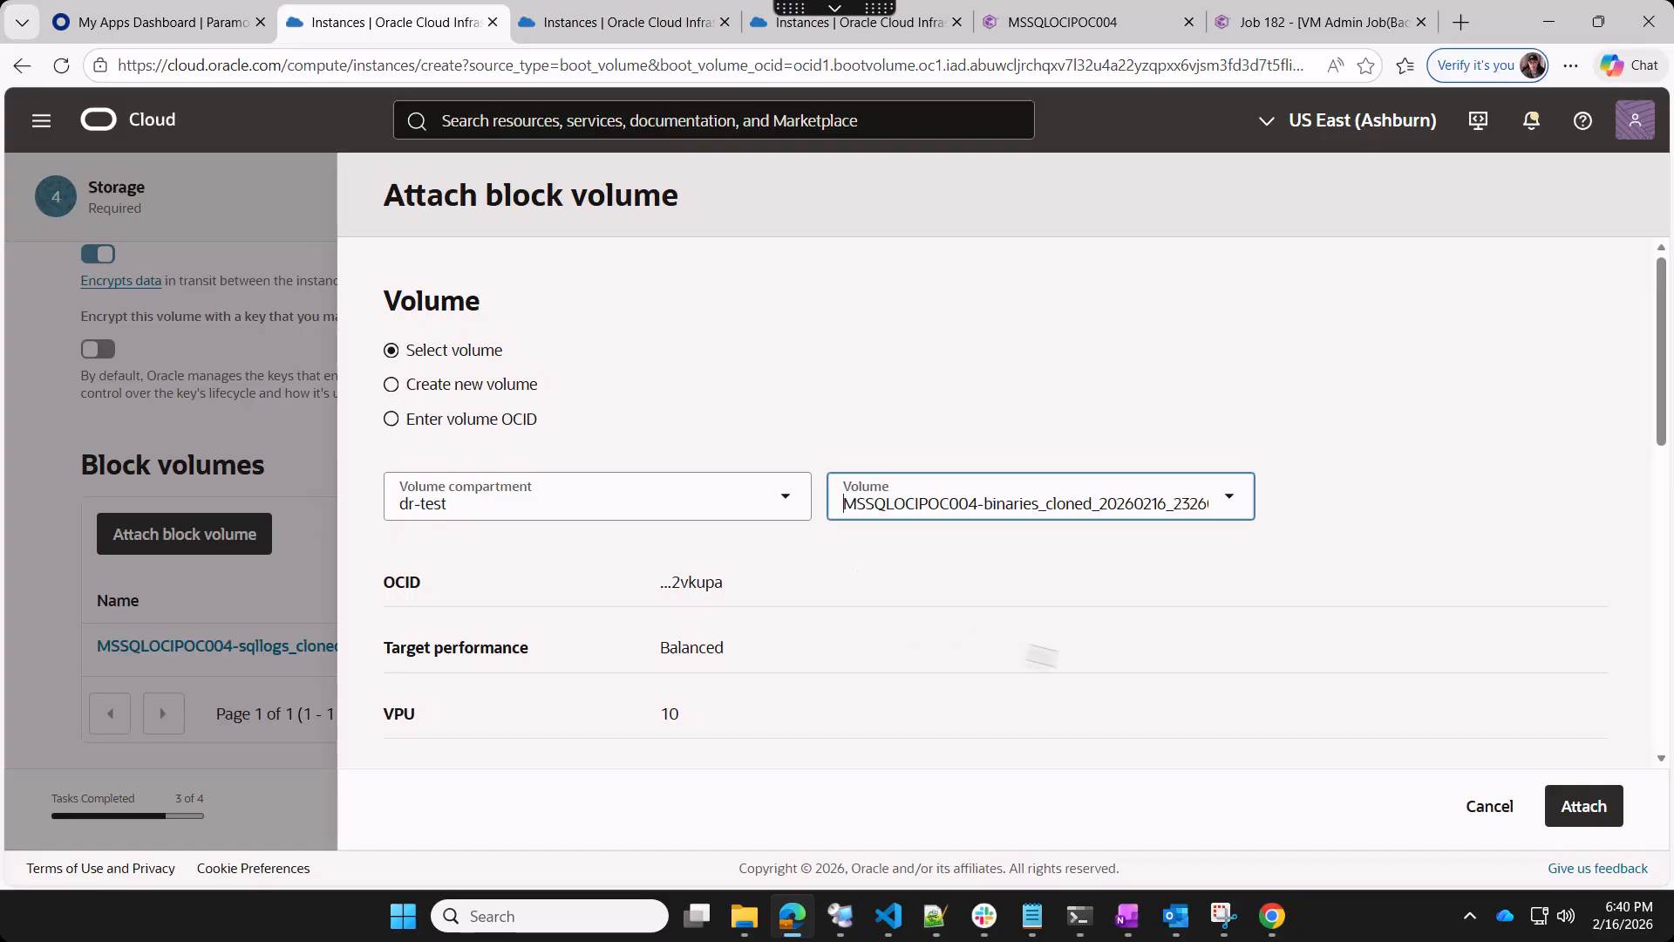
Choose the custom Paravirtualized attachment type for MSSQLOCIPOC004-binaries_cloned_20260216_232609, keep read/write access and attach the volume
{"action": "left_click", "coordinate": [1632, 383]}
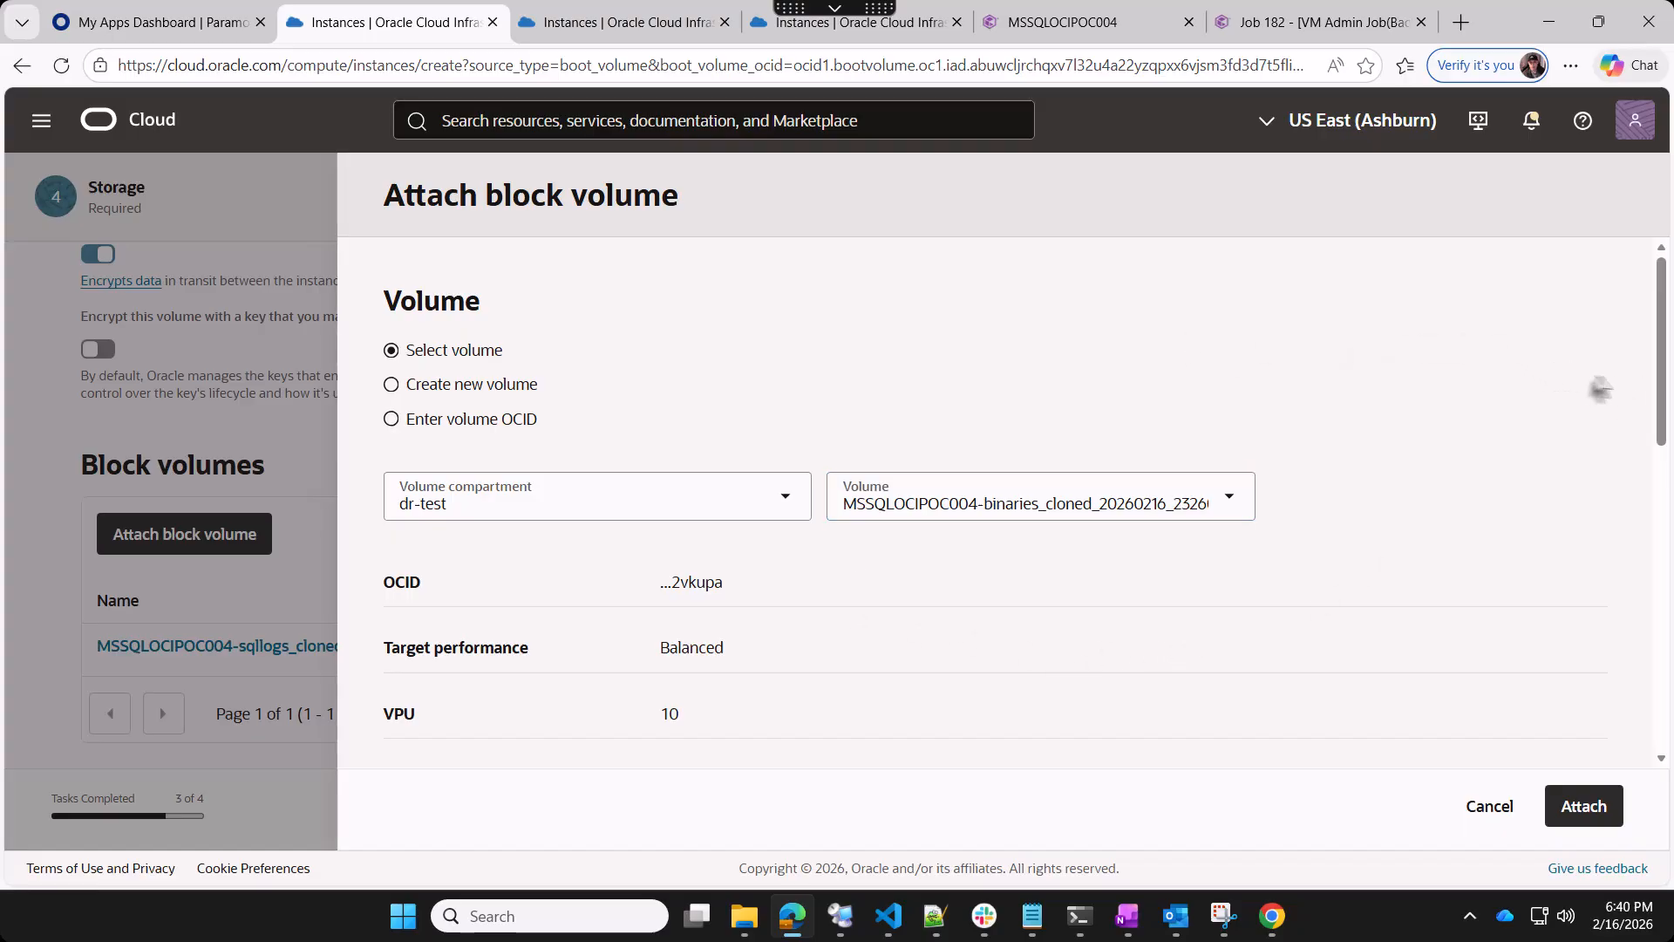
{"action": "left_click_drag", "start_coordinate": [1664, 403], "coordinate": [1639, 600]}
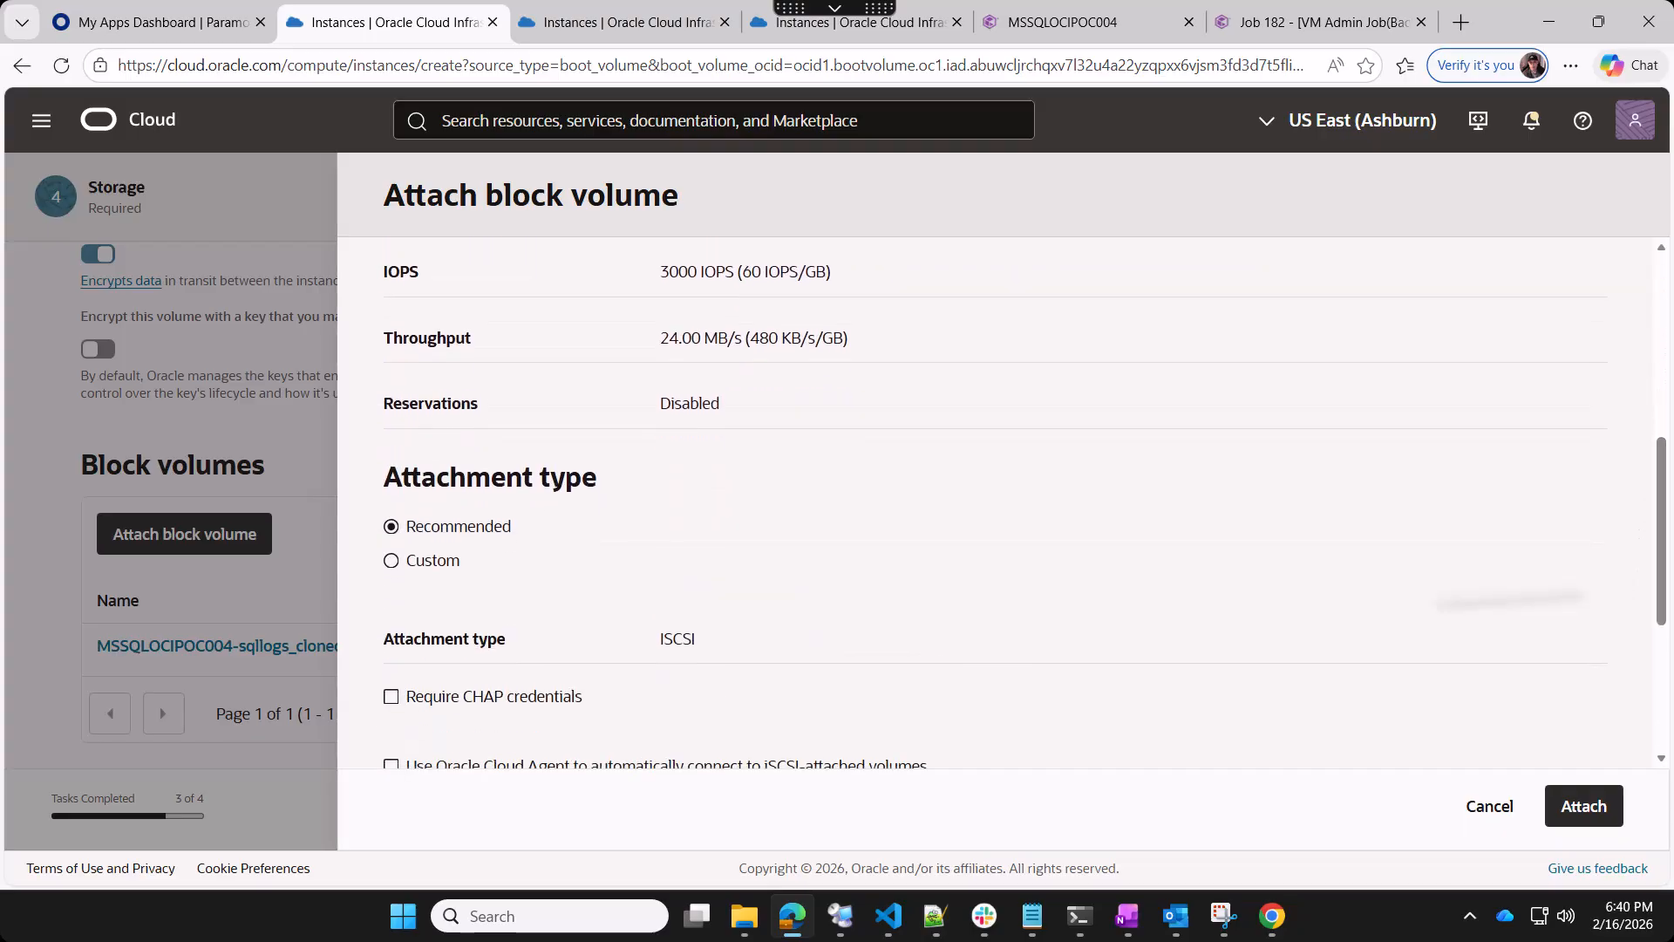
{"action": "left_click", "coordinate": [391, 560]}
{"action": "scroll", "coordinate": [363, 644], "scroll_direction": "down", "scroll_amount": 3}
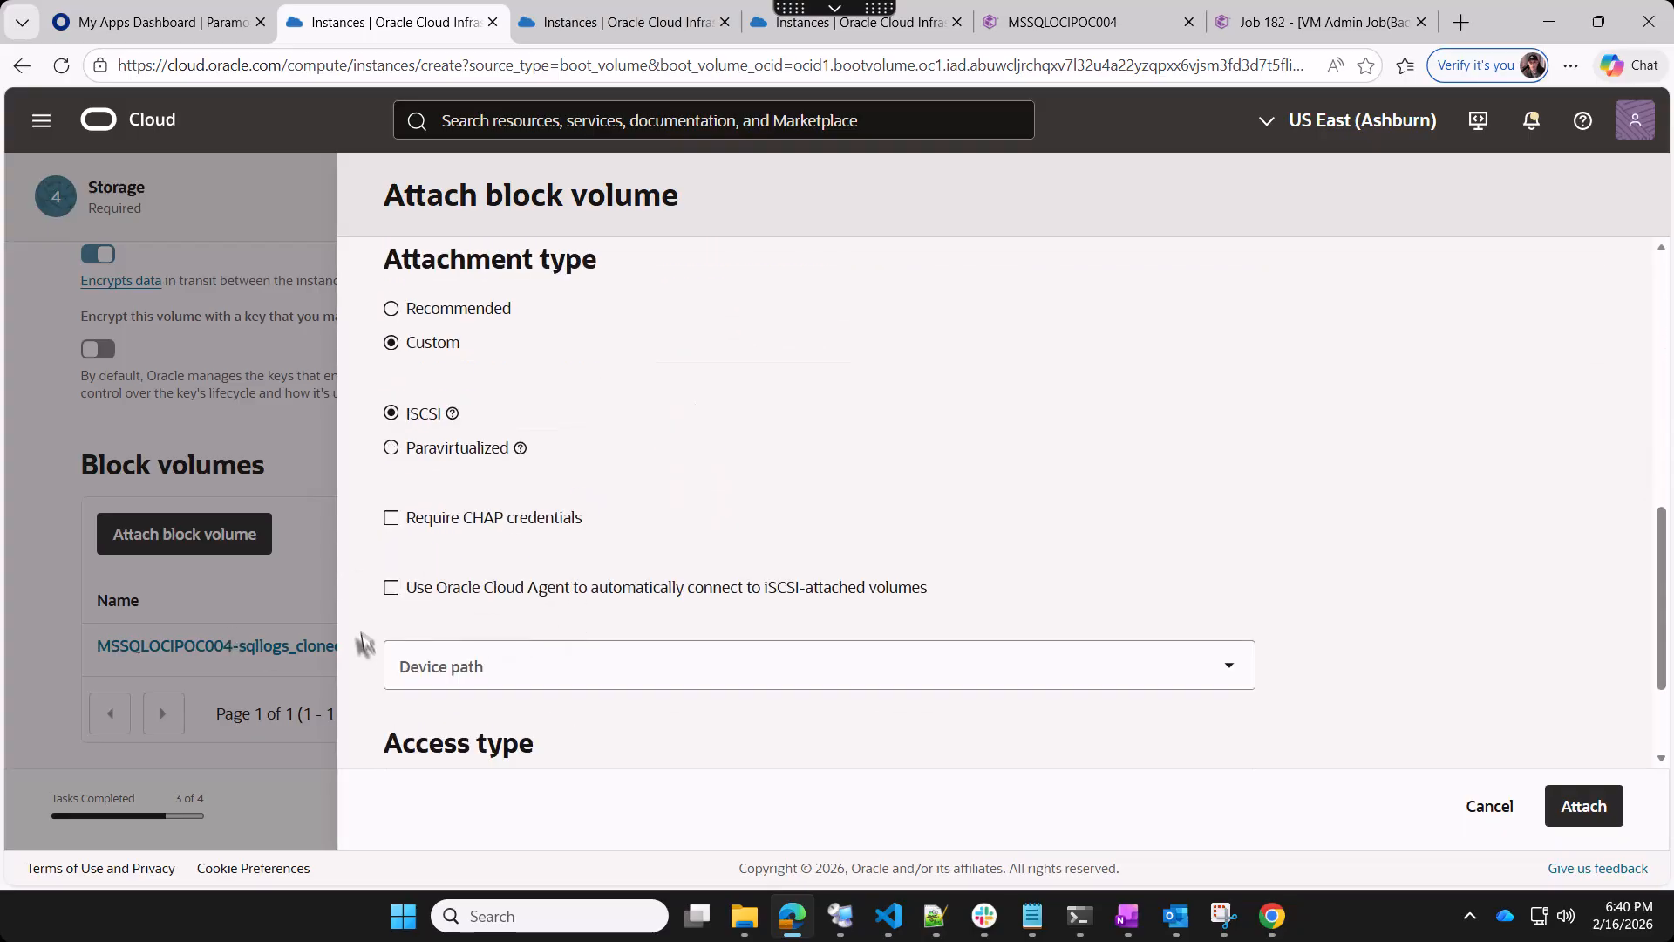
{"action": "left_click", "coordinate": [391, 449]}
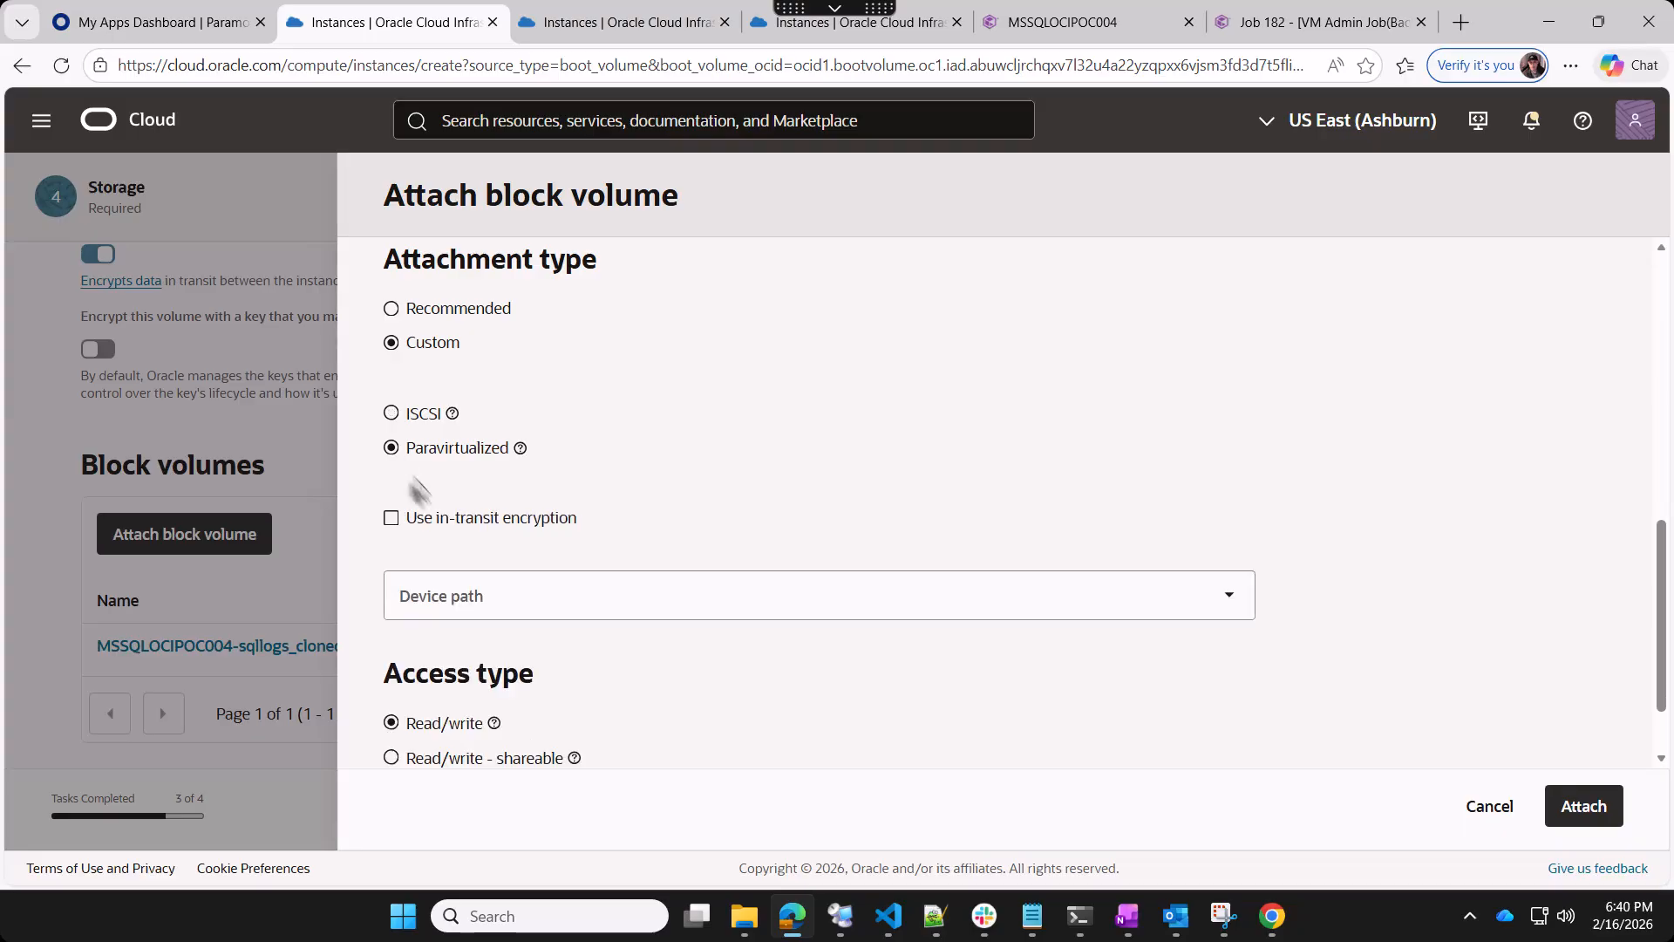
{"action": "scroll", "coordinate": [820, 611], "scroll_direction": "down", "scroll_amount": 1}
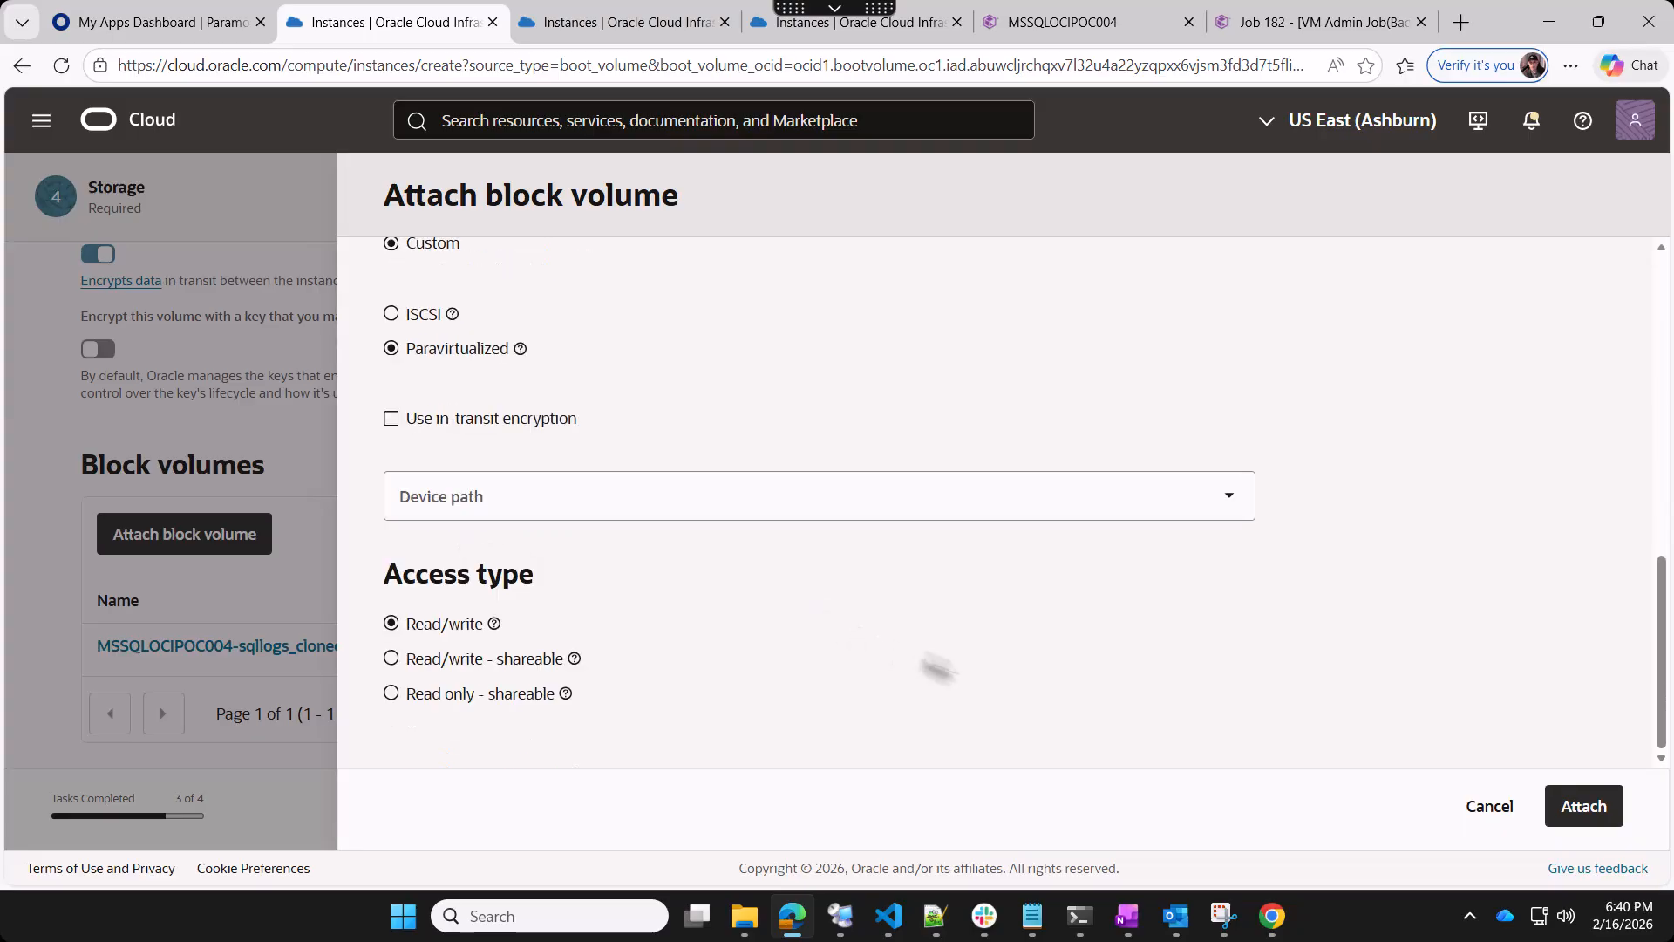
{"action": "left_click", "coordinate": [1580, 806]}
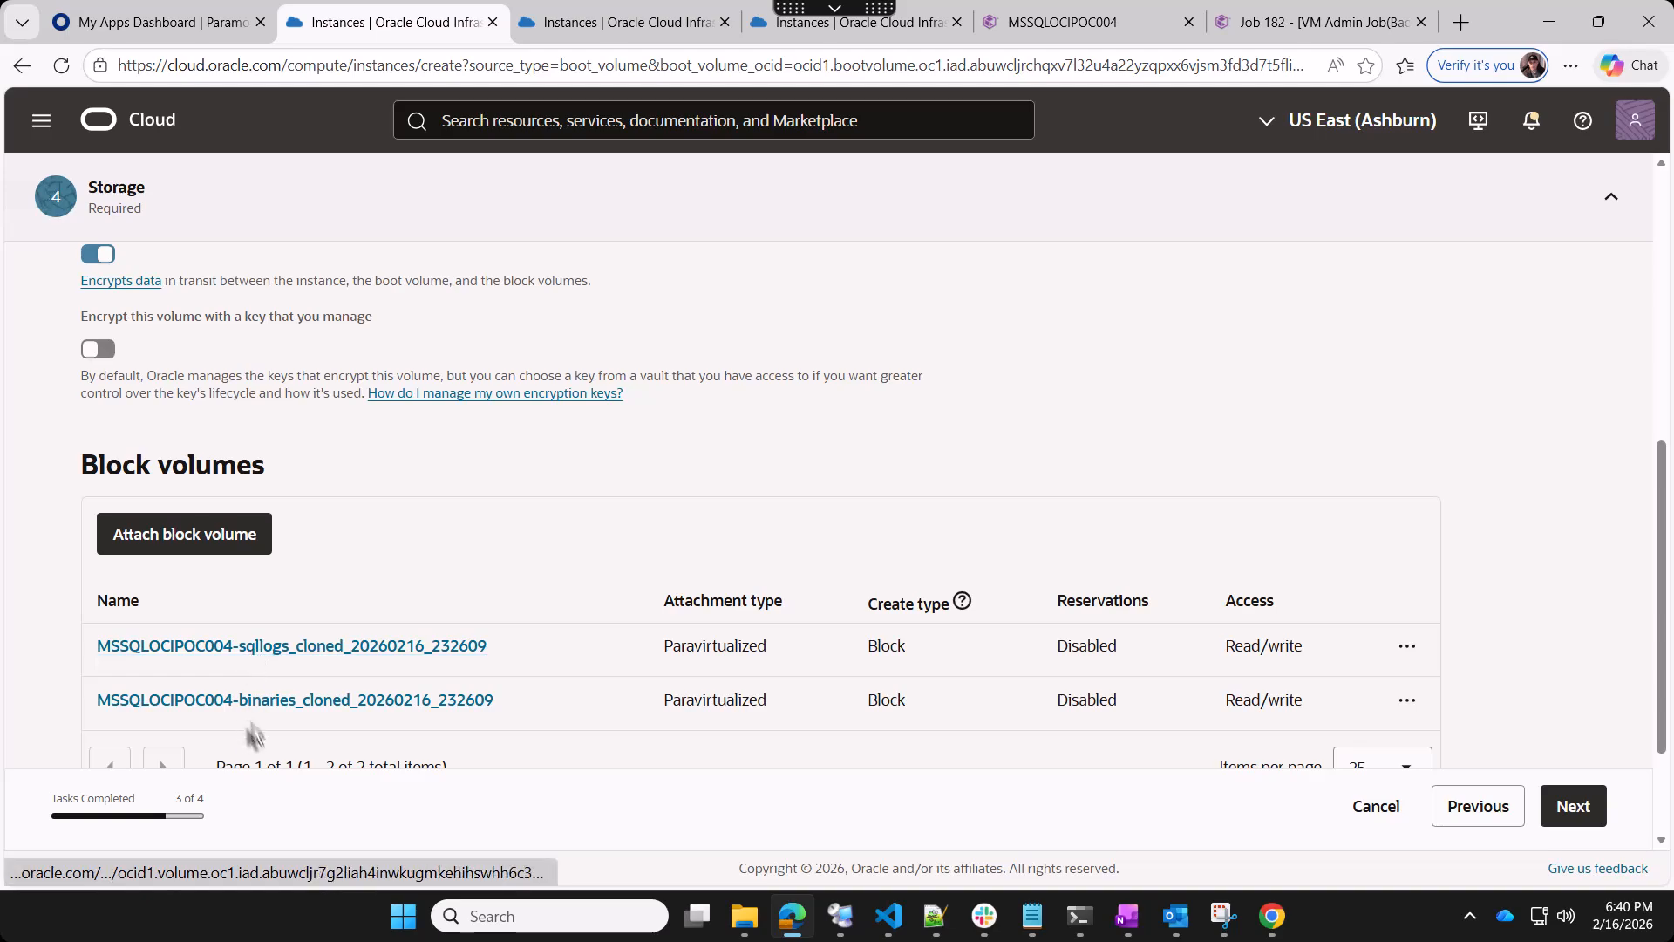
Attach MSSQLOCIPOC004-sqldata_cloned_20260216_232609 from the dr-test compartment as a block volume with the custom Paravirtualized attachment type and read/write access
{"action": "left_click", "coordinate": [168, 543]}
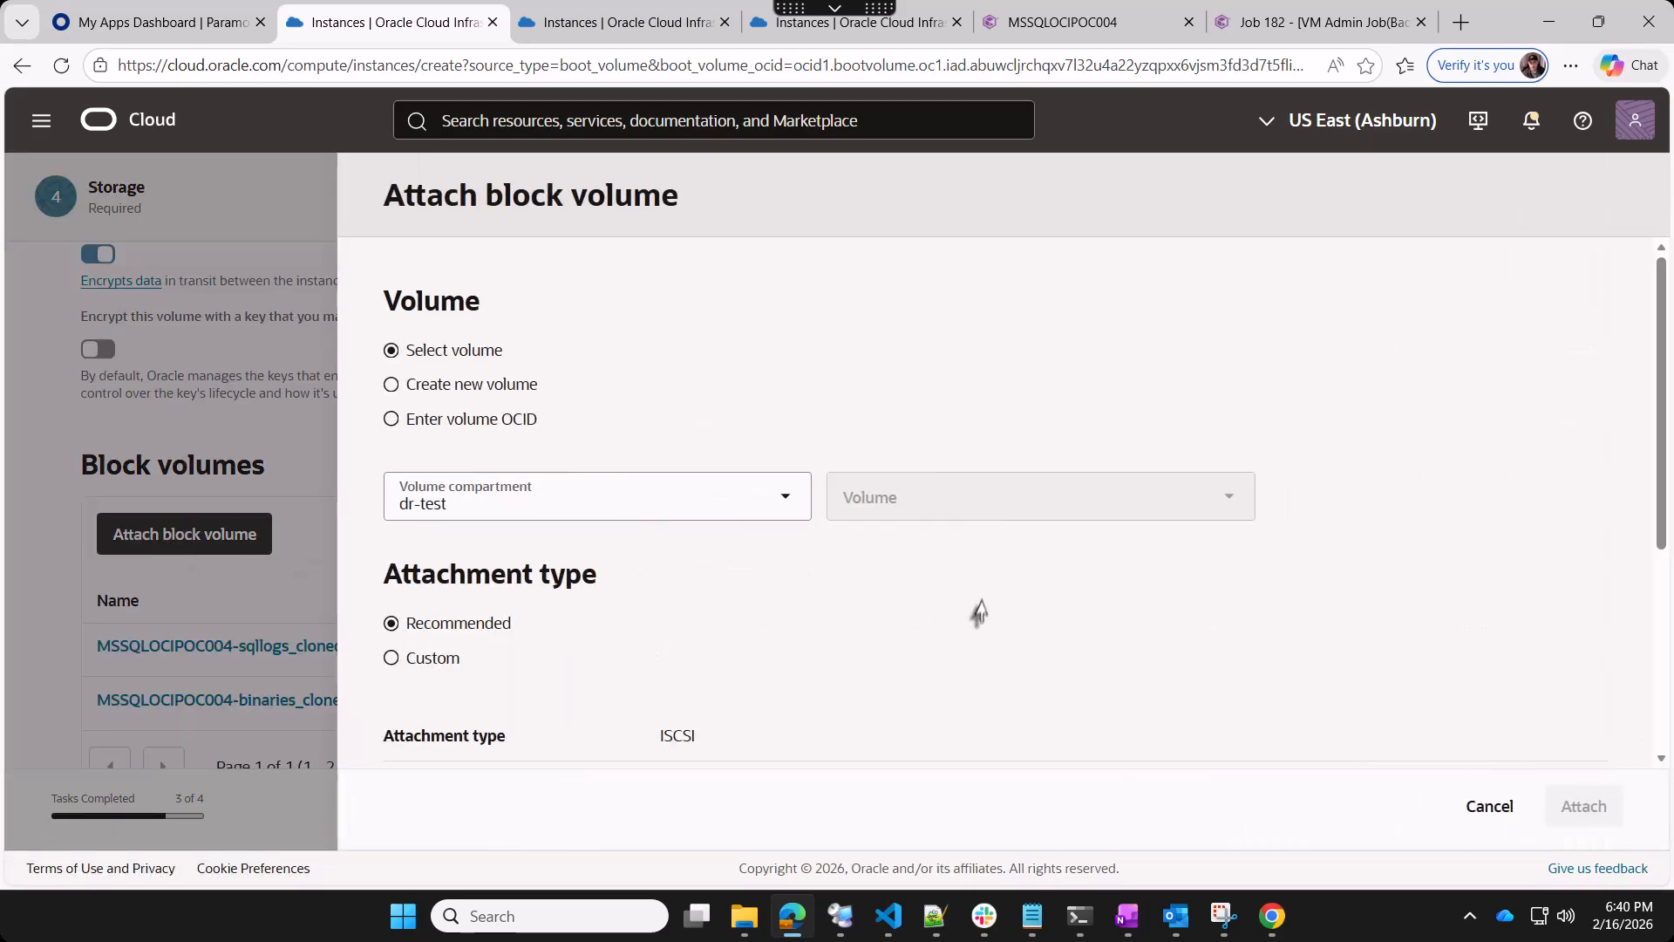
{"action": "left_click", "coordinate": [1102, 507]}
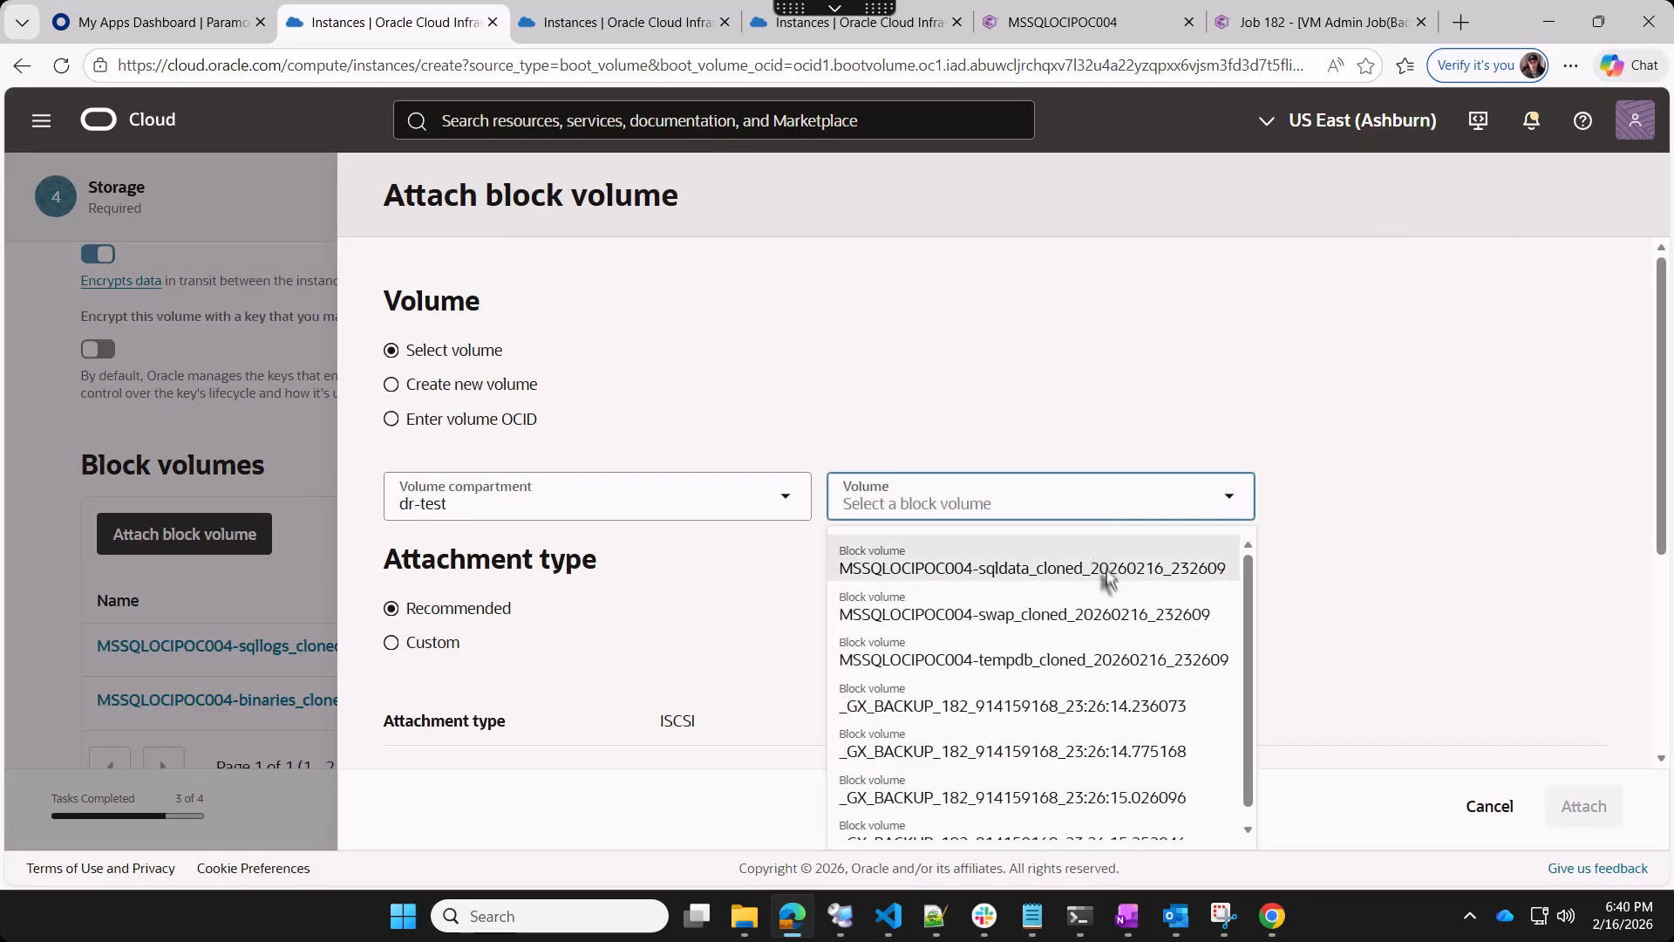
{"action": "left_click", "coordinate": [992, 568]}
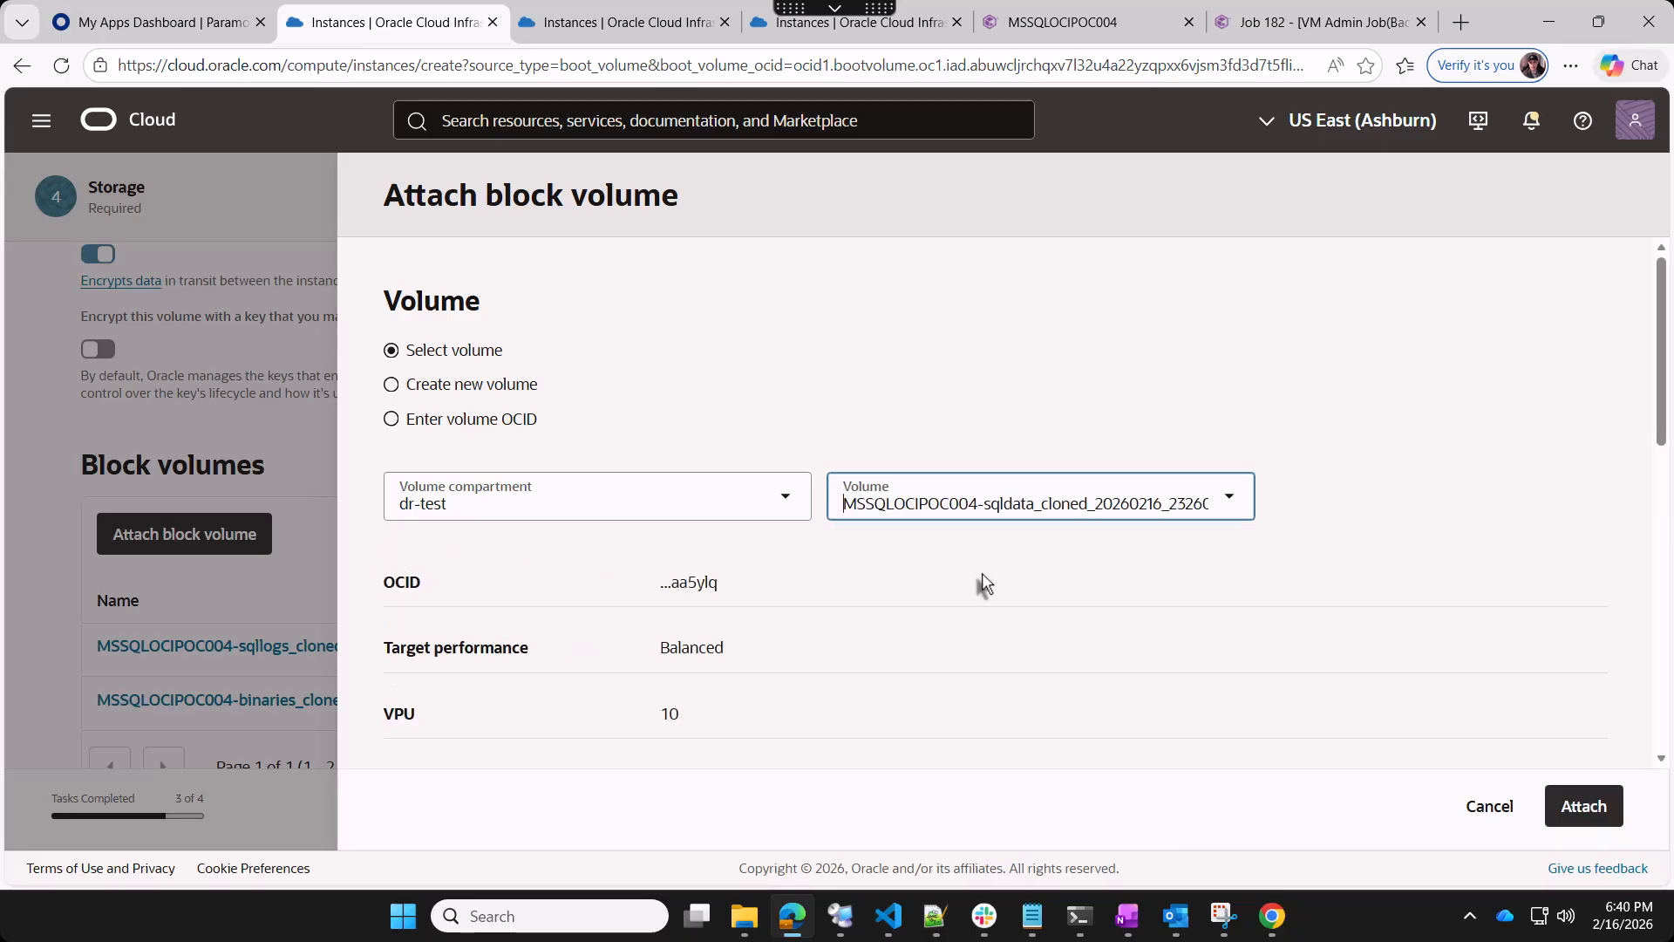
{"action": "scroll", "coordinate": [863, 615], "scroll_direction": "down", "scroll_amount": 5}
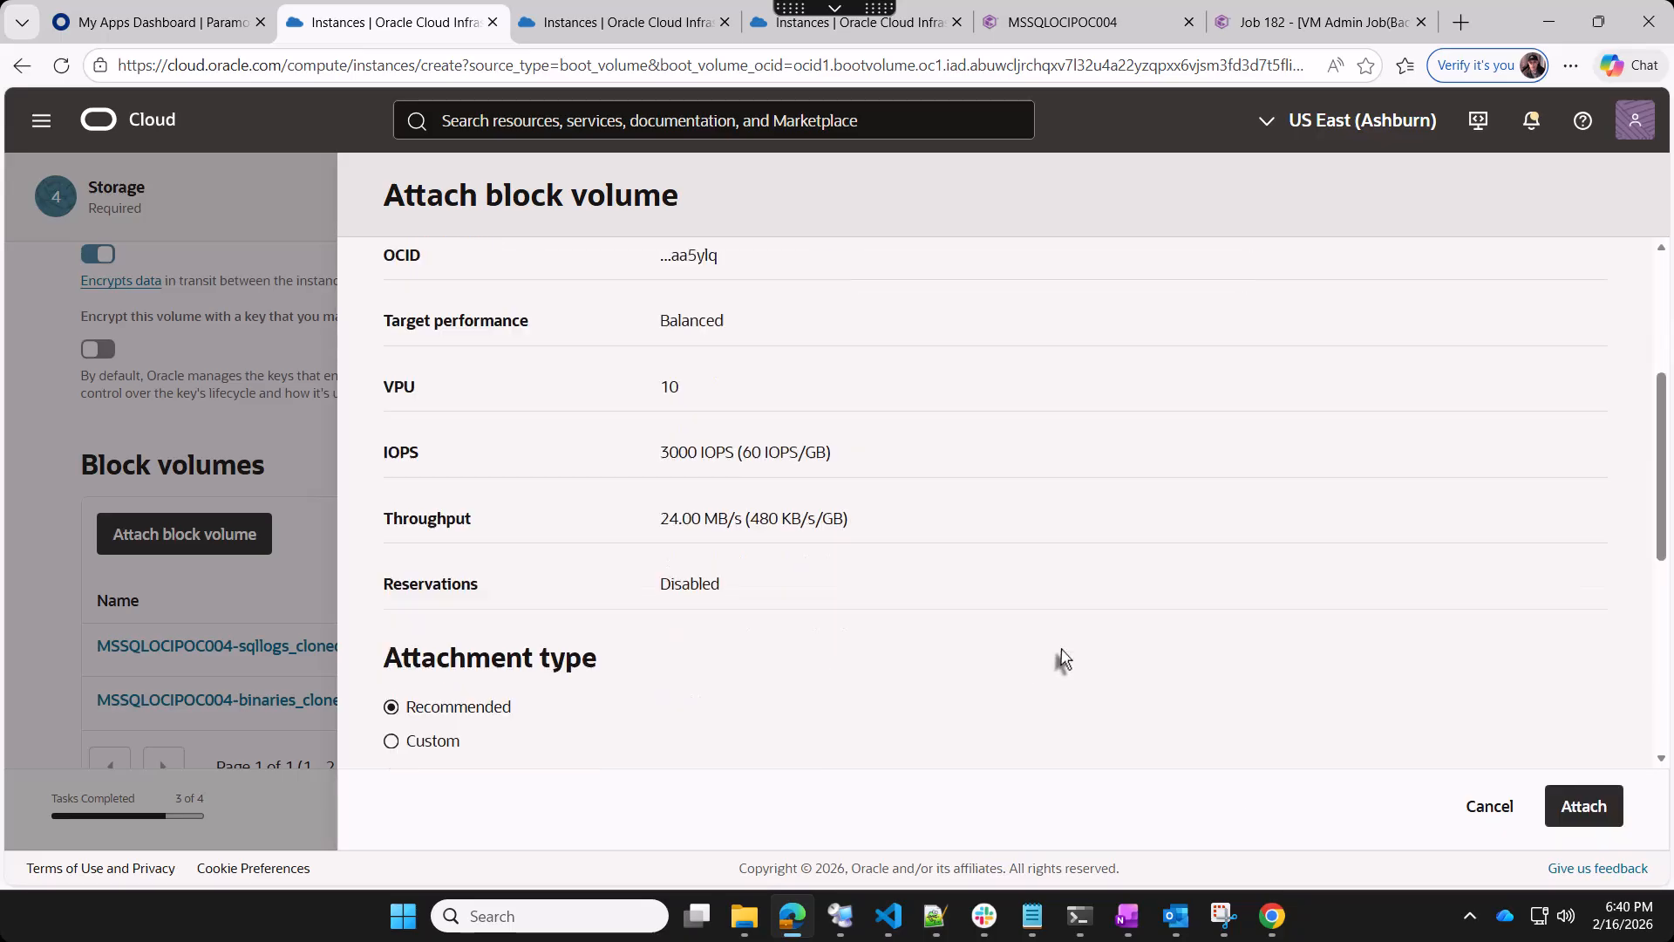
{"action": "scroll", "coordinate": [1064, 659], "scroll_direction": "down", "scroll_amount": 3}
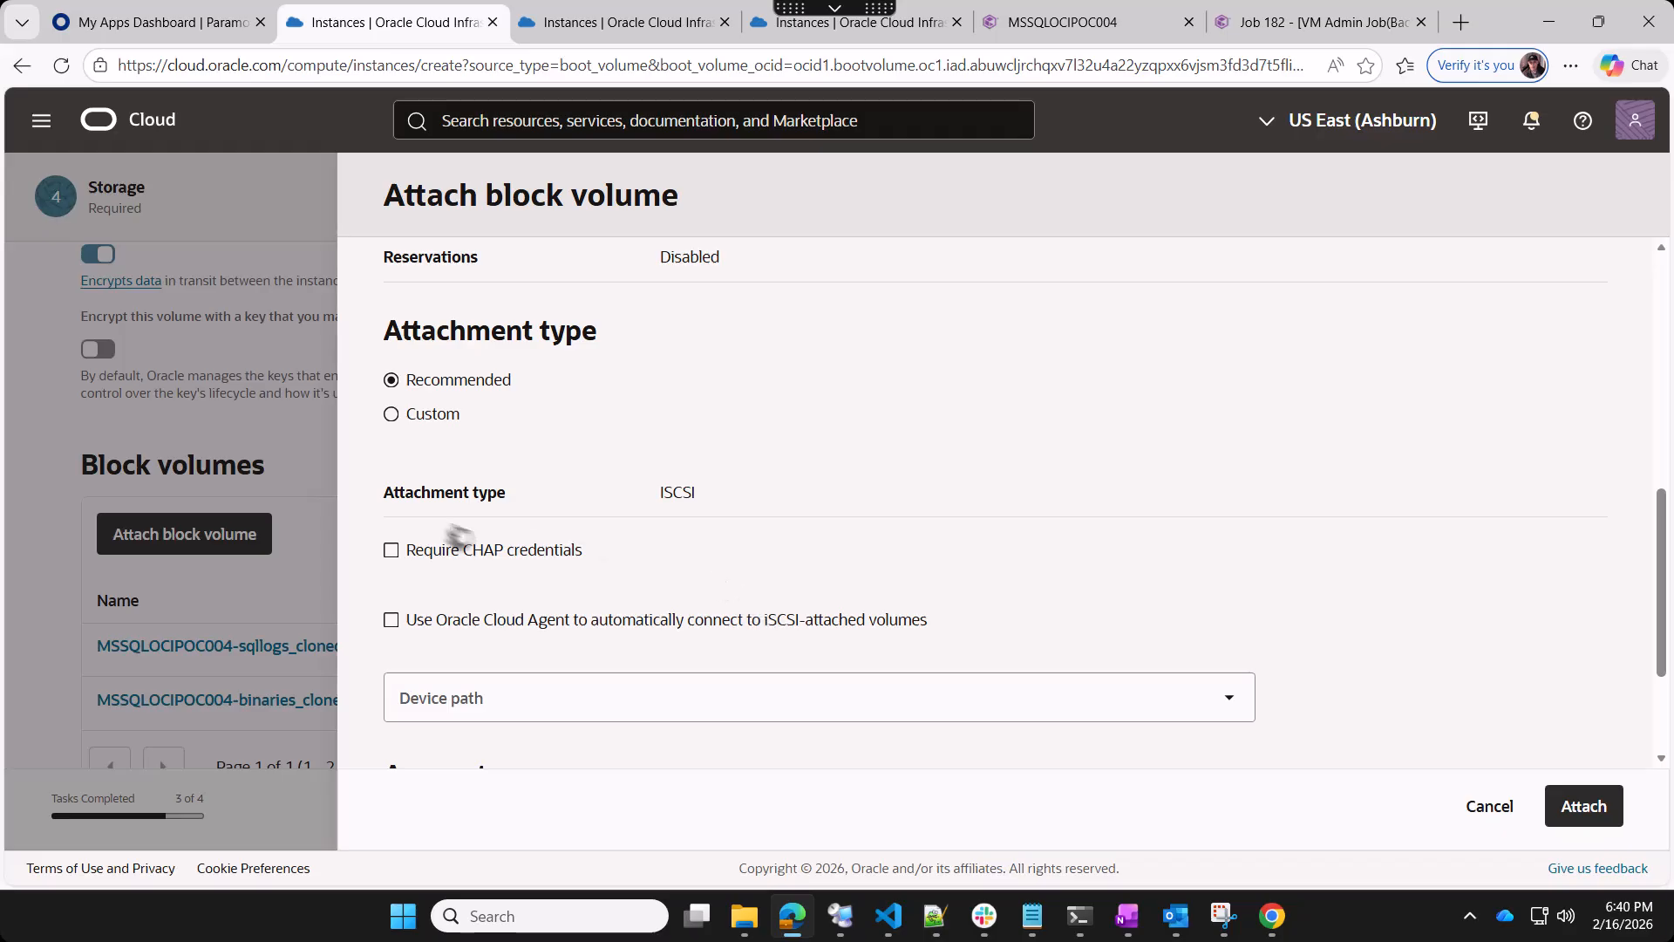
{"action": "left_click", "coordinate": [394, 417]}
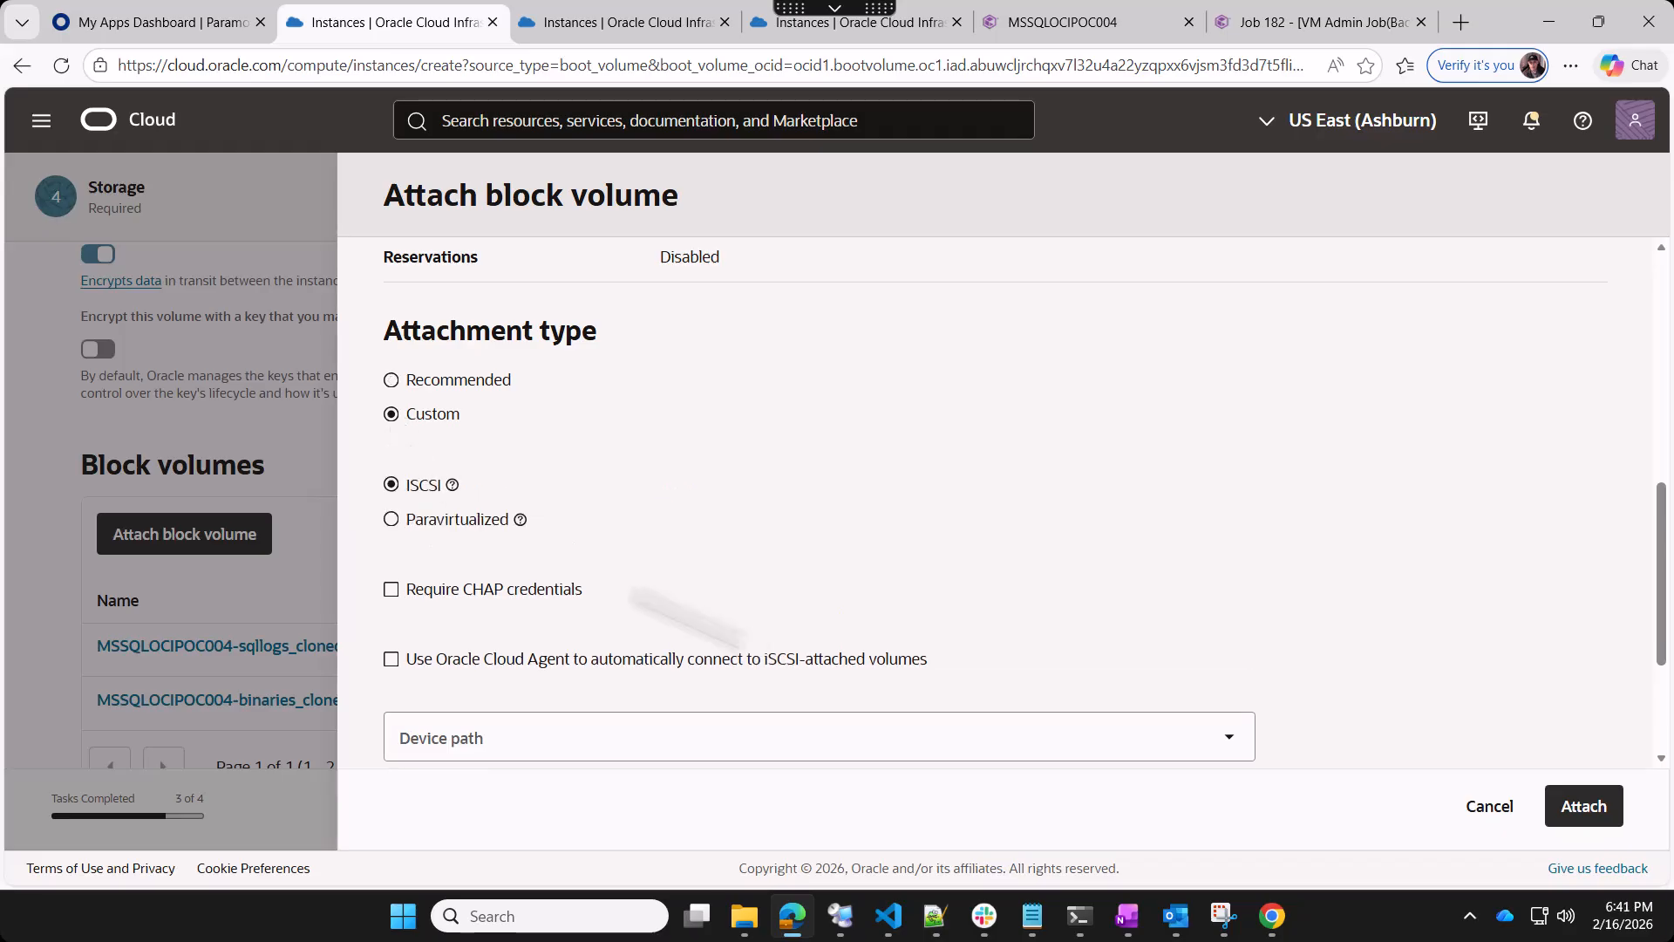
{"action": "left_click", "coordinate": [392, 520]}
{"action": "scroll", "coordinate": [1011, 601], "scroll_direction": "down", "scroll_amount": 2}
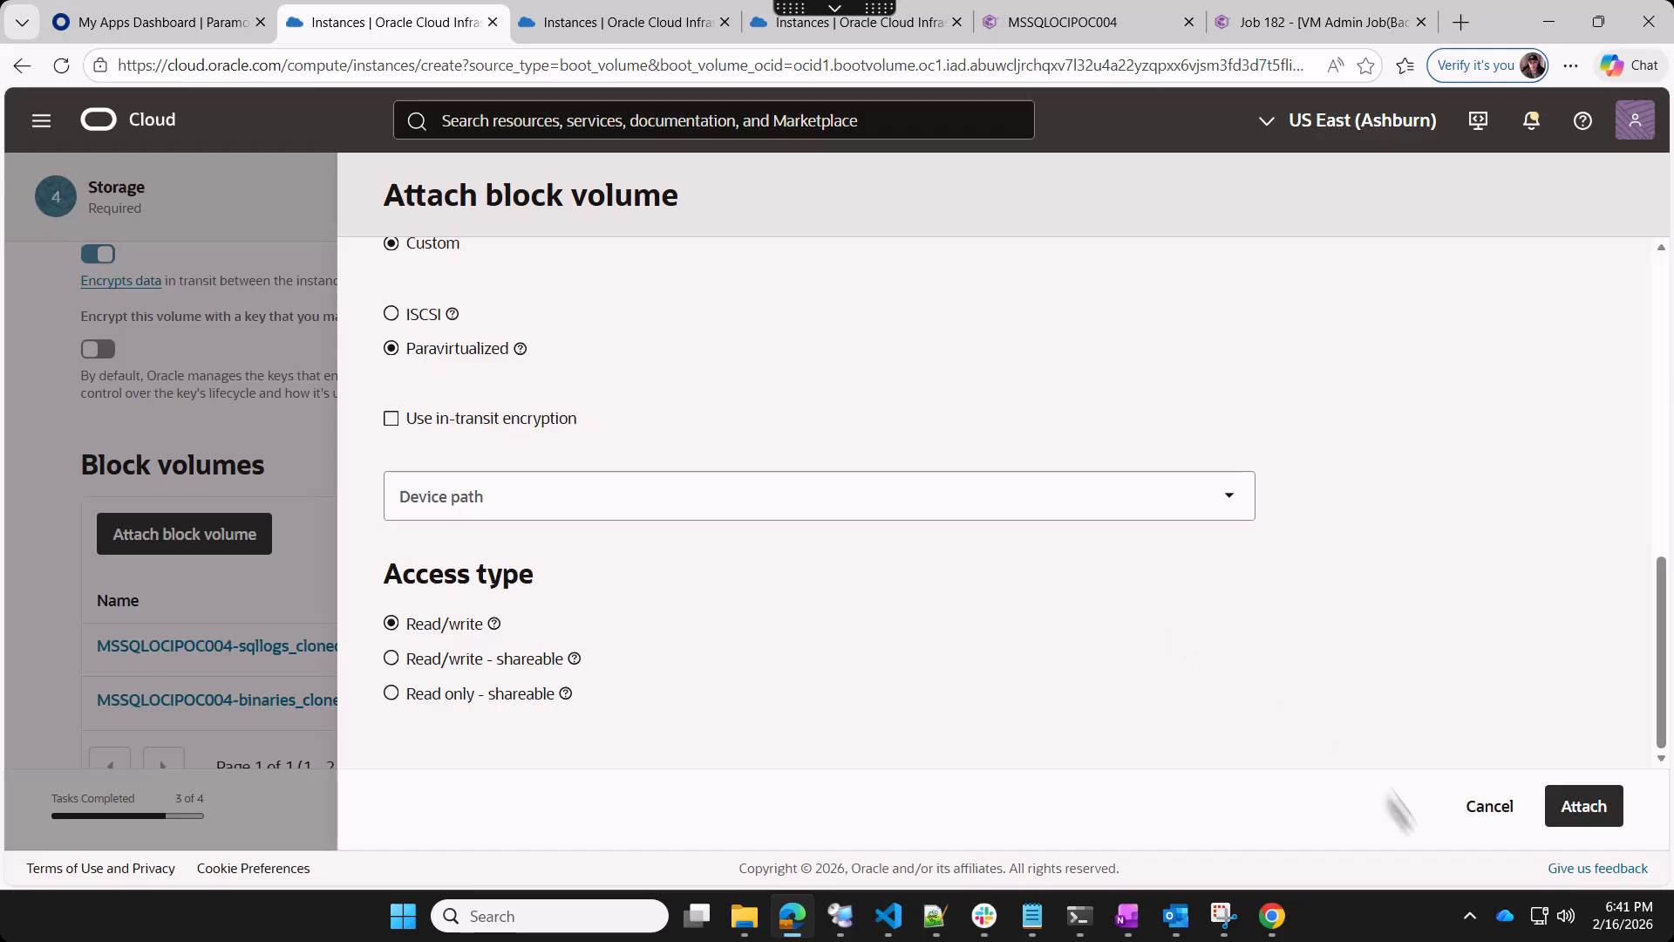
{"action": "left_click", "coordinate": [1583, 805]}
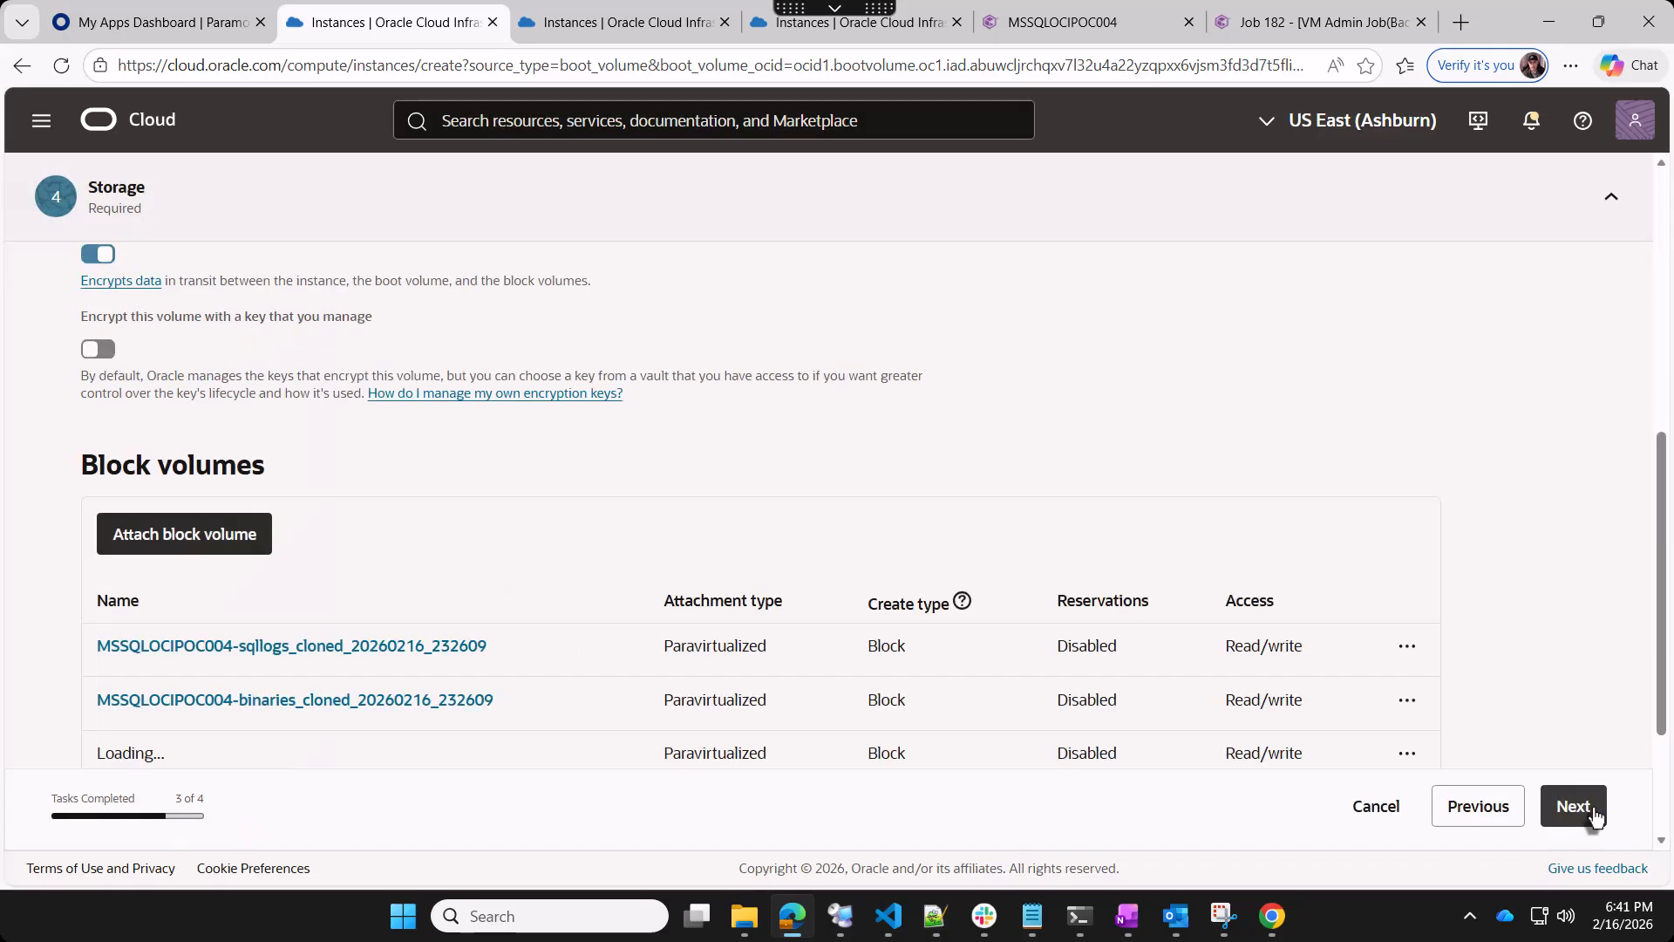
Attach MSSQLOCIPOC004-tempdb_cloned_20260216_232609 from the dr-test compartment as a block volume with the custom Paravirtualized attachment type and read/write access
{"action": "scroll", "coordinate": [1182, 664], "scroll_direction": "down", "scroll_amount": 1}
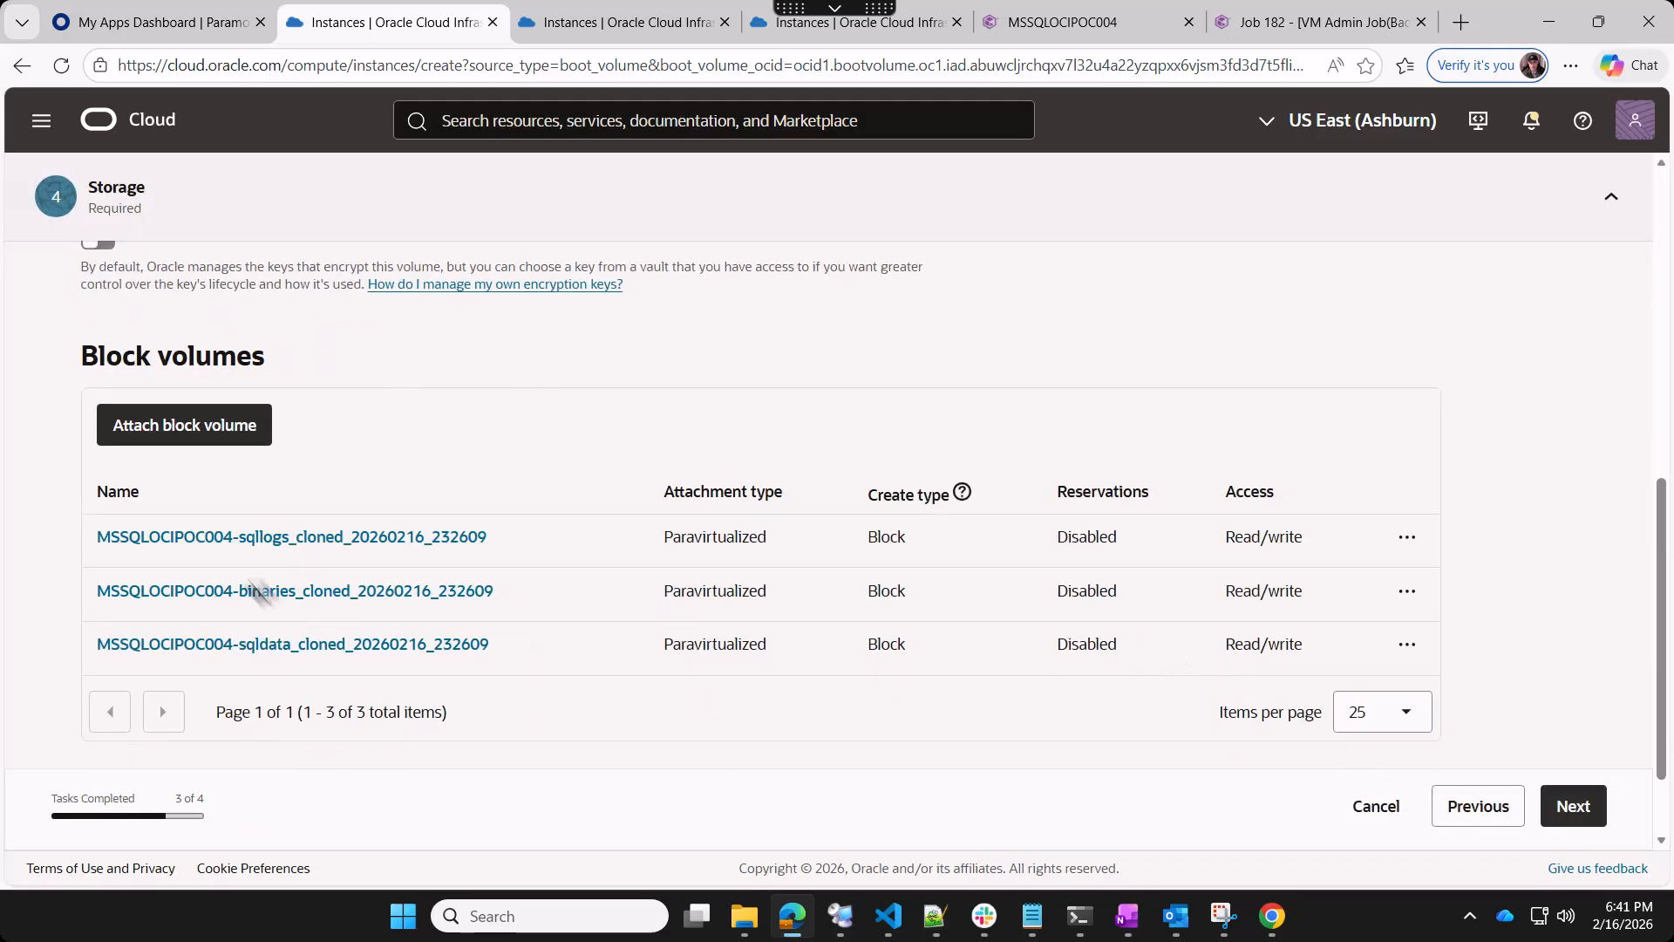
{"action": "left_click", "coordinate": [175, 431]}
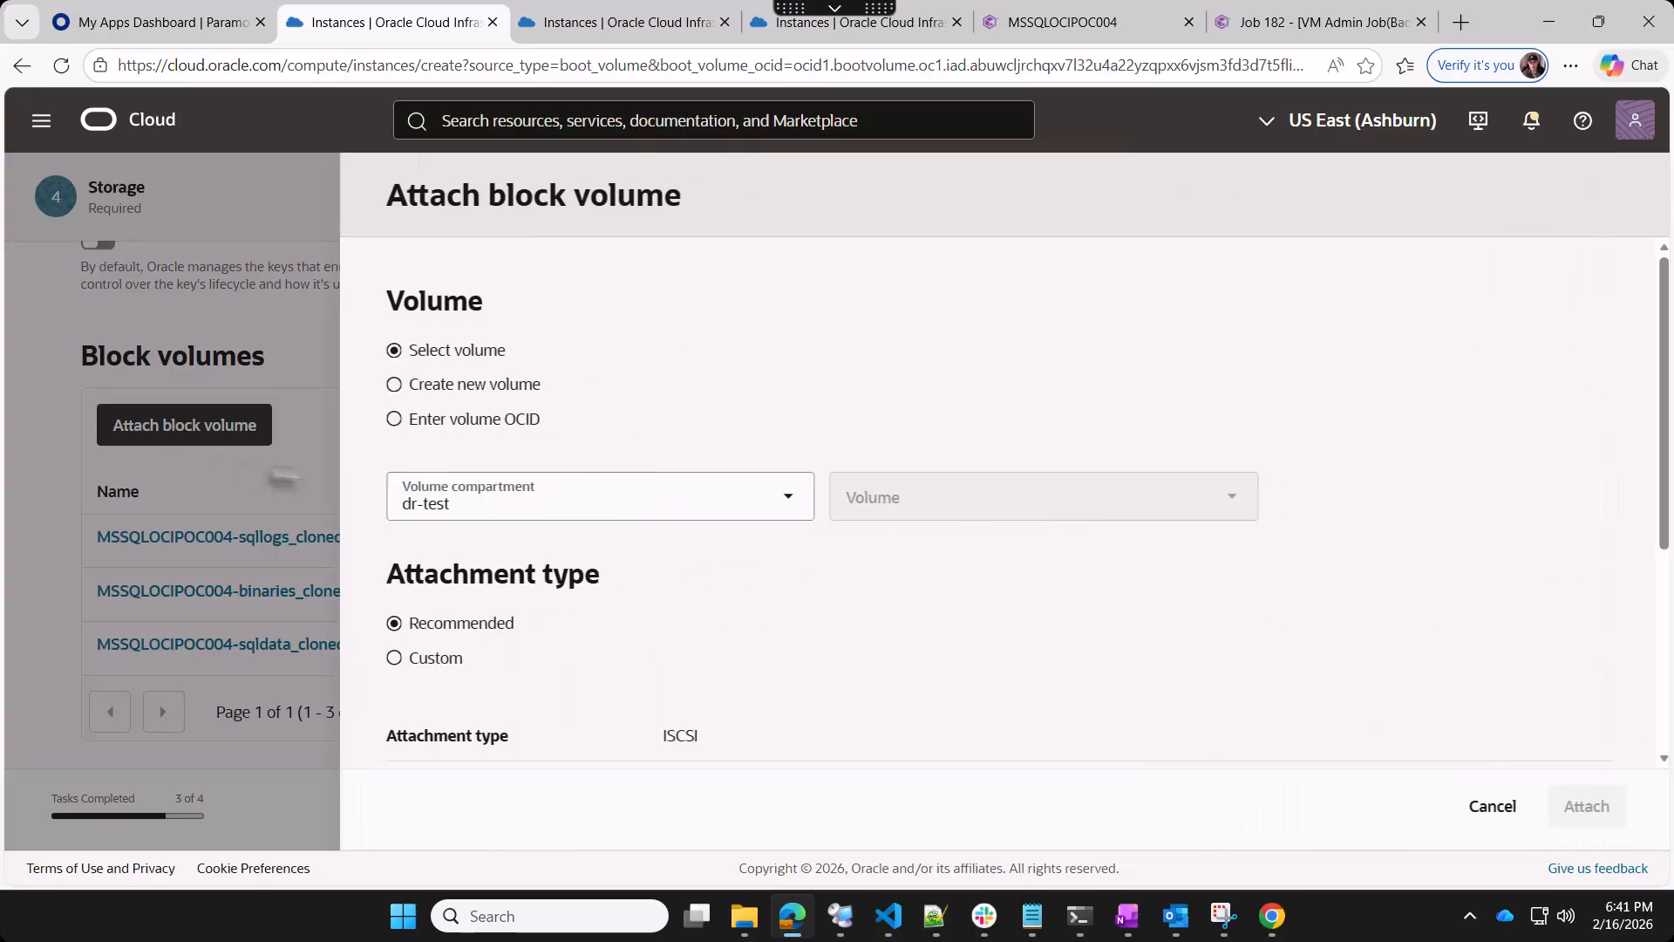
{"action": "left_click", "coordinate": [1058, 498]}
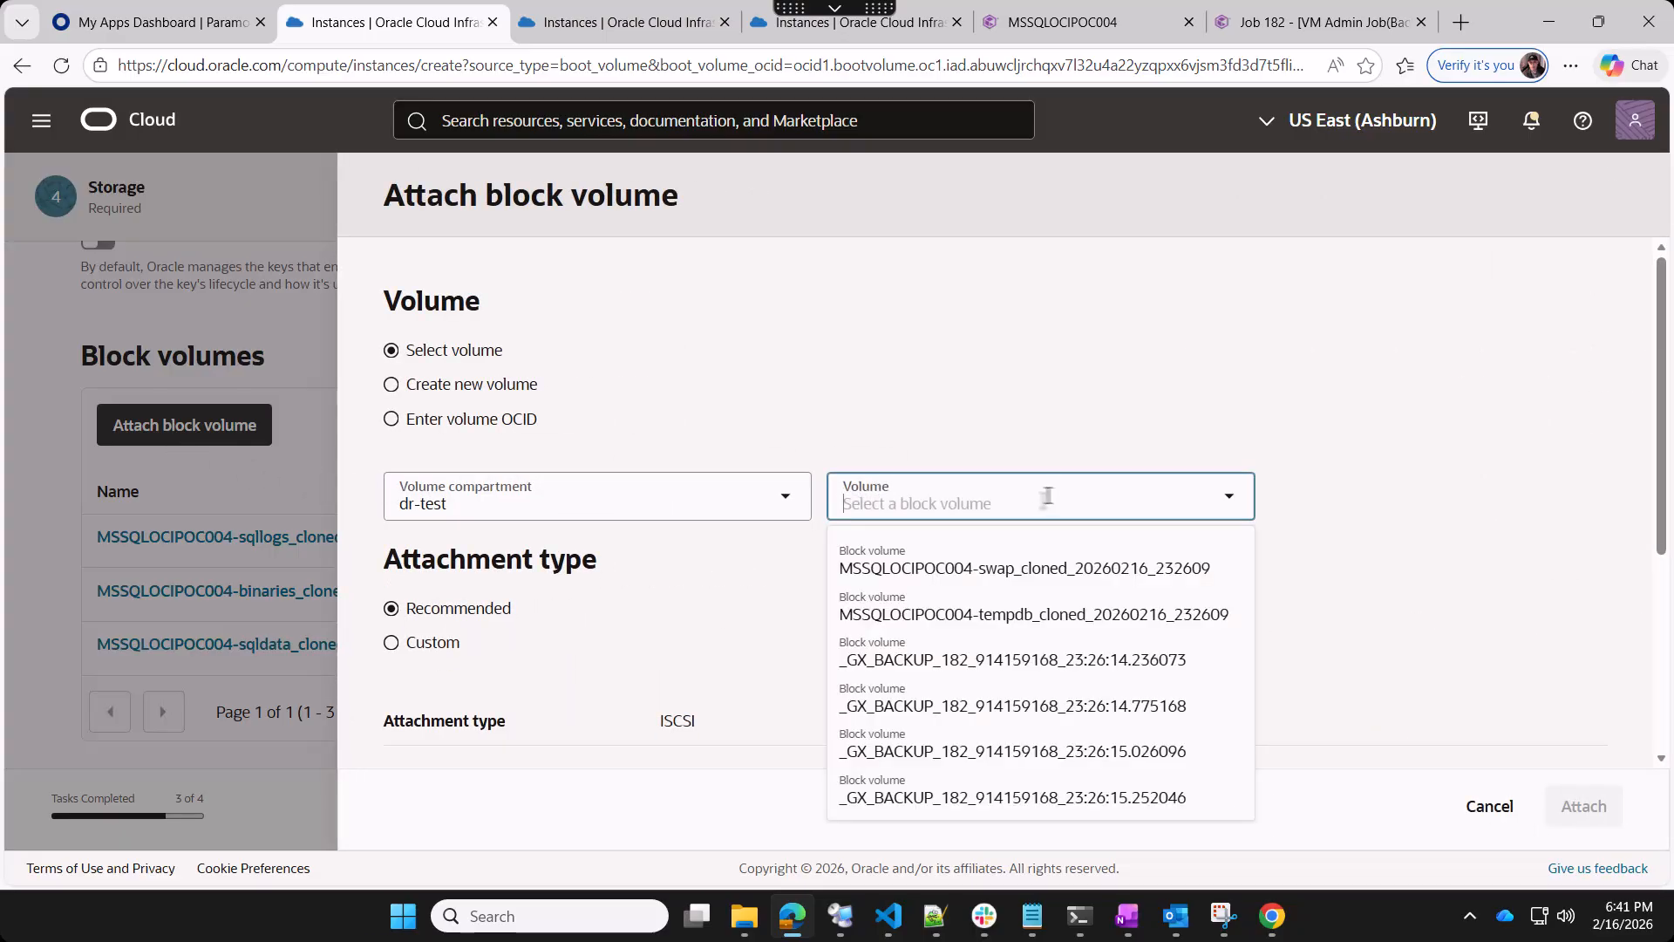
{"action": "left_click", "coordinate": [949, 617]}
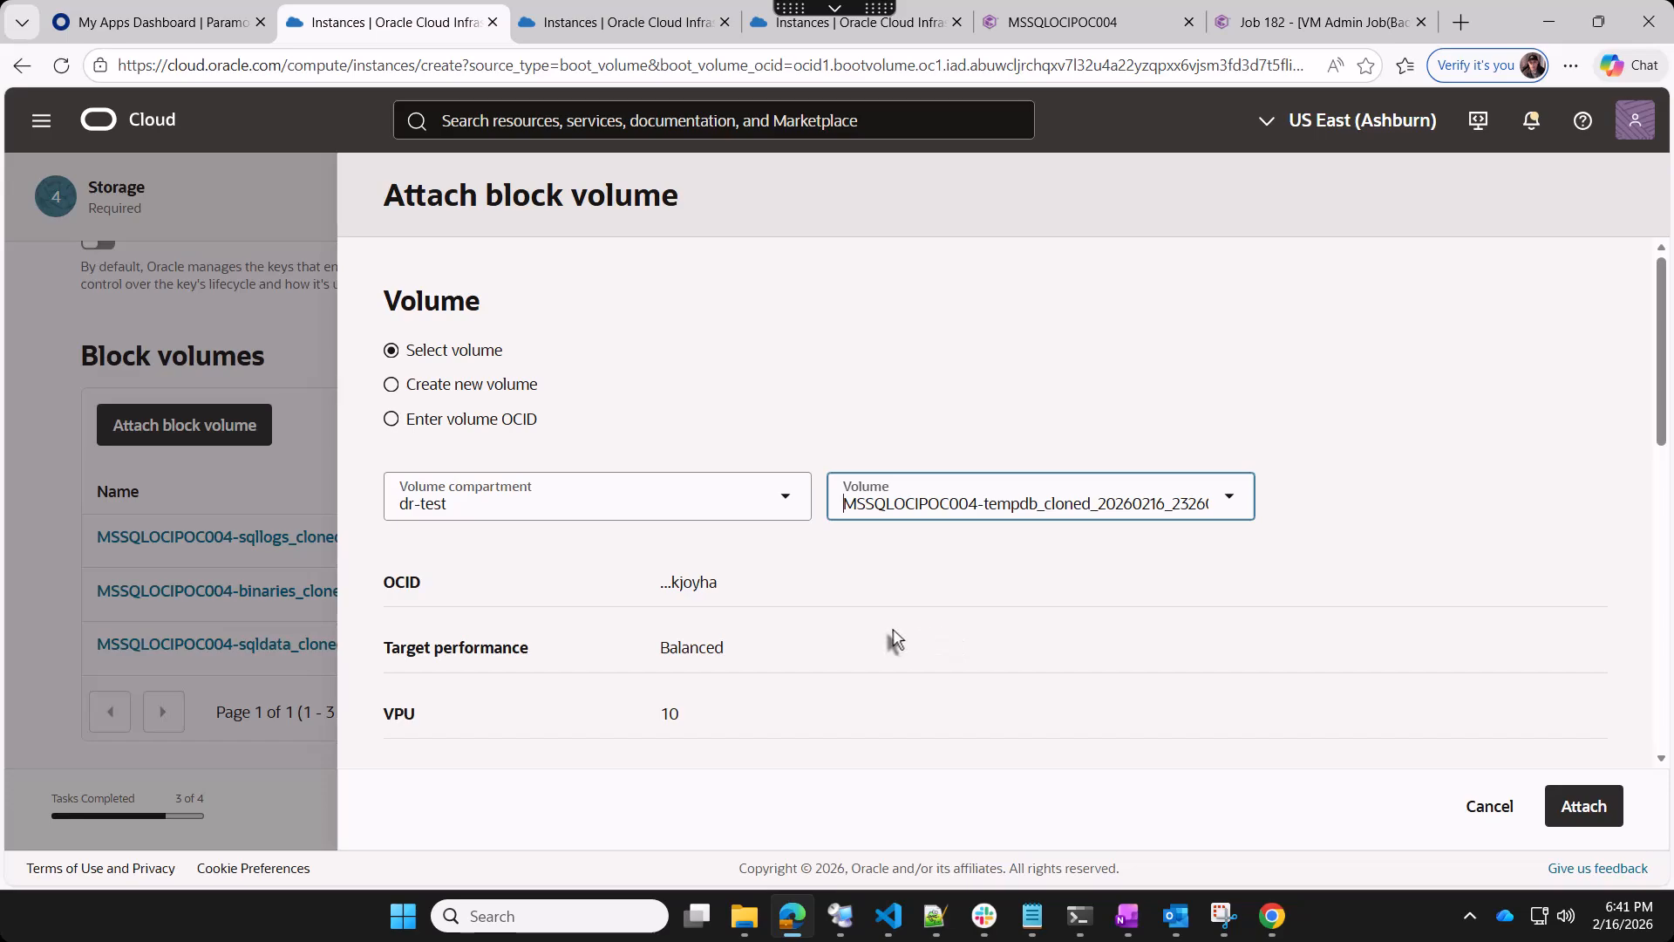
{"action": "scroll", "coordinate": [893, 639], "scroll_direction": "down", "scroll_amount": 5}
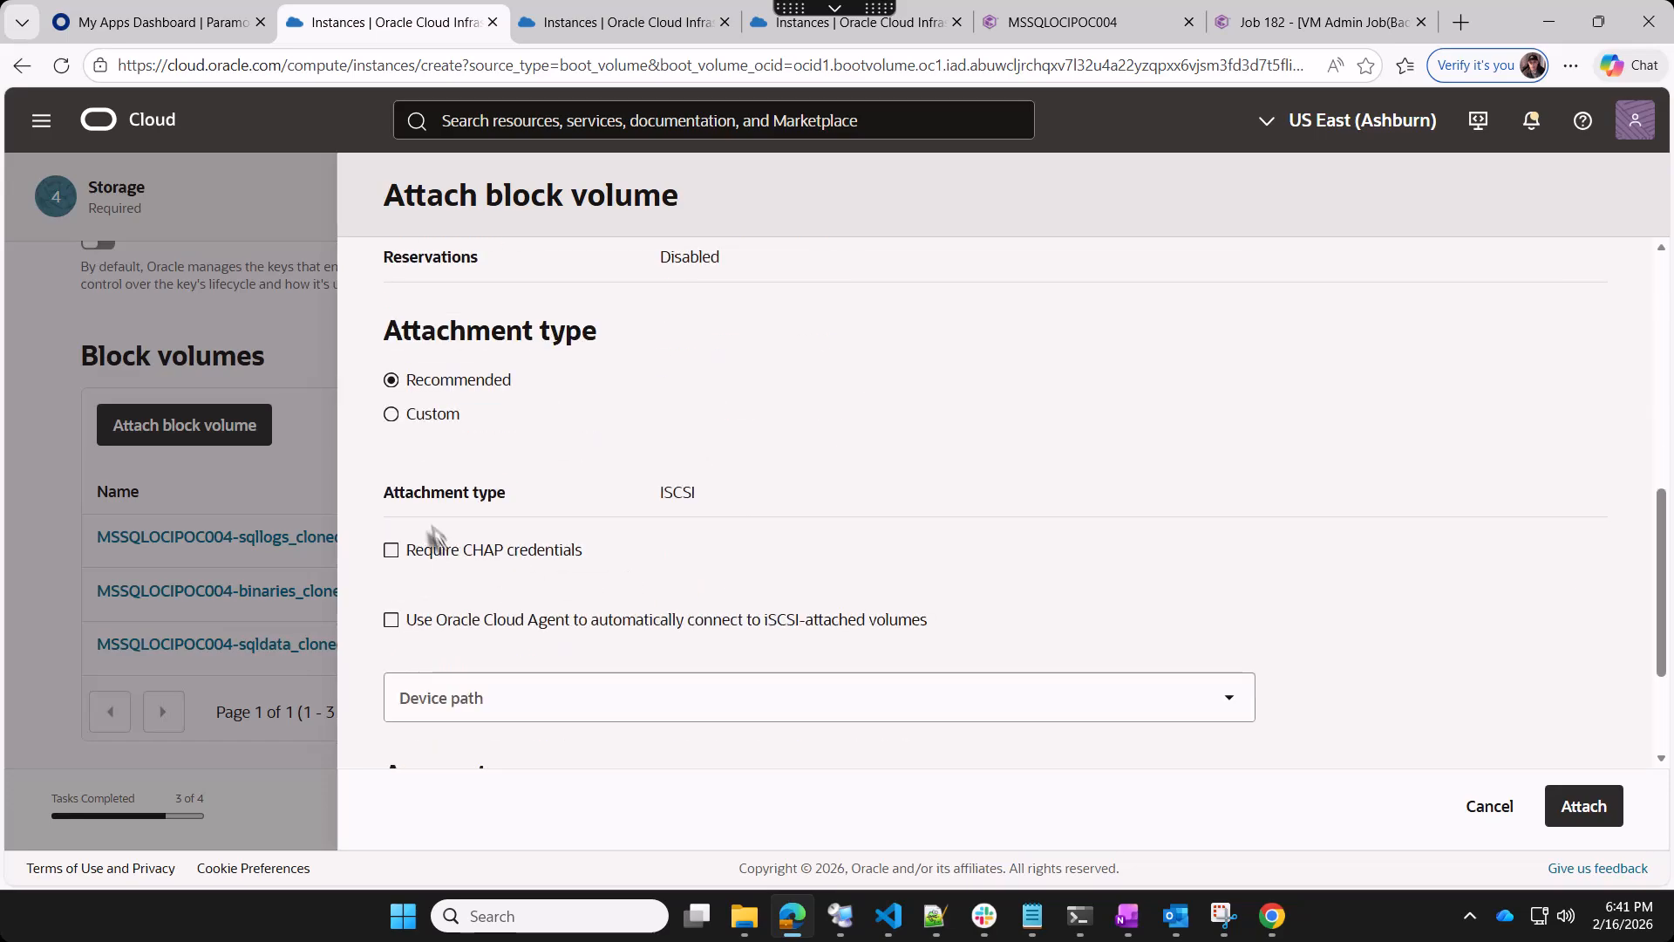
{"action": "left_click", "coordinate": [391, 415]}
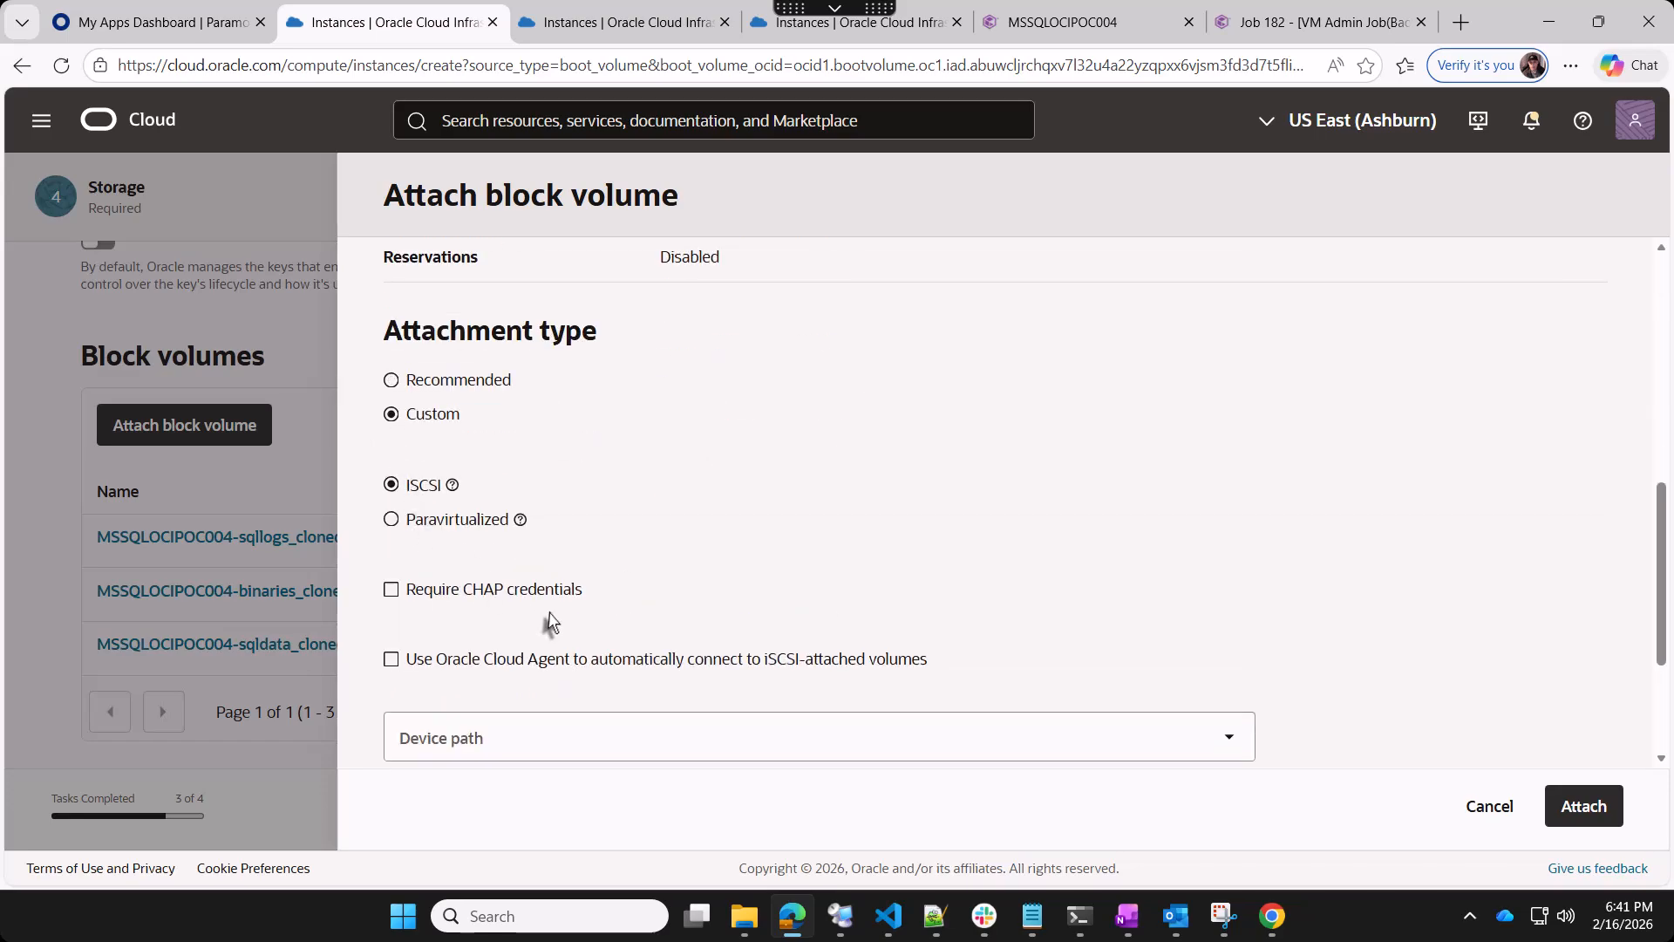
{"action": "left_click", "coordinate": [391, 520]}
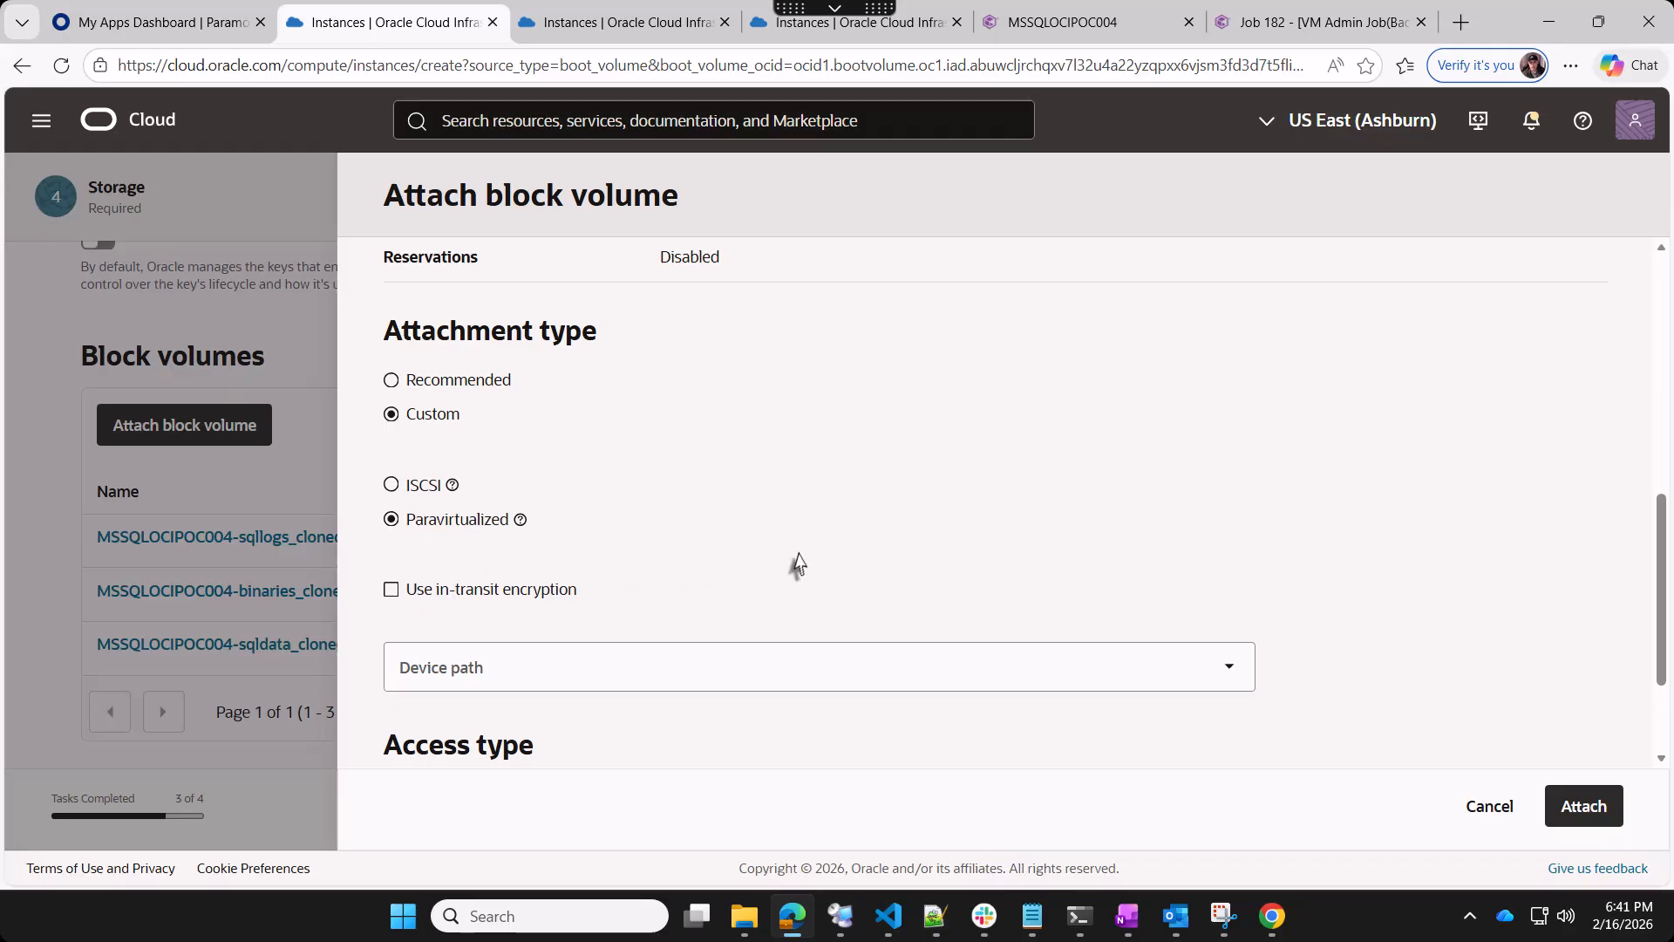
{"action": "scroll", "coordinate": [796, 561], "scroll_direction": "down", "scroll_amount": 3}
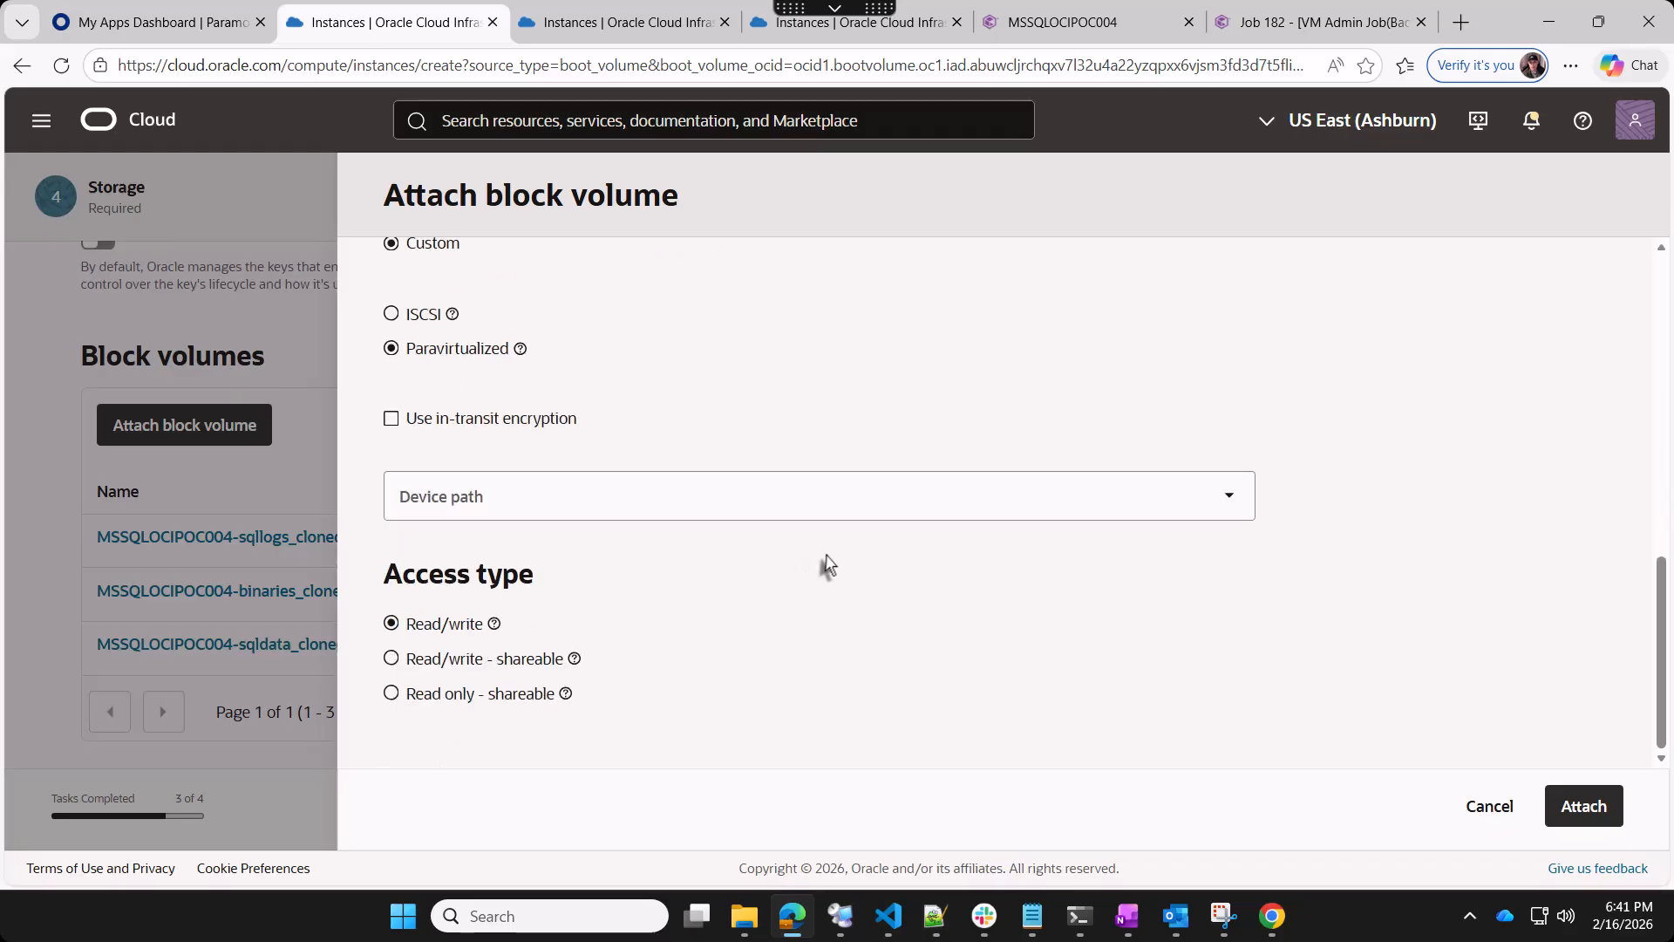
{"action": "left_click", "coordinate": [1575, 819]}
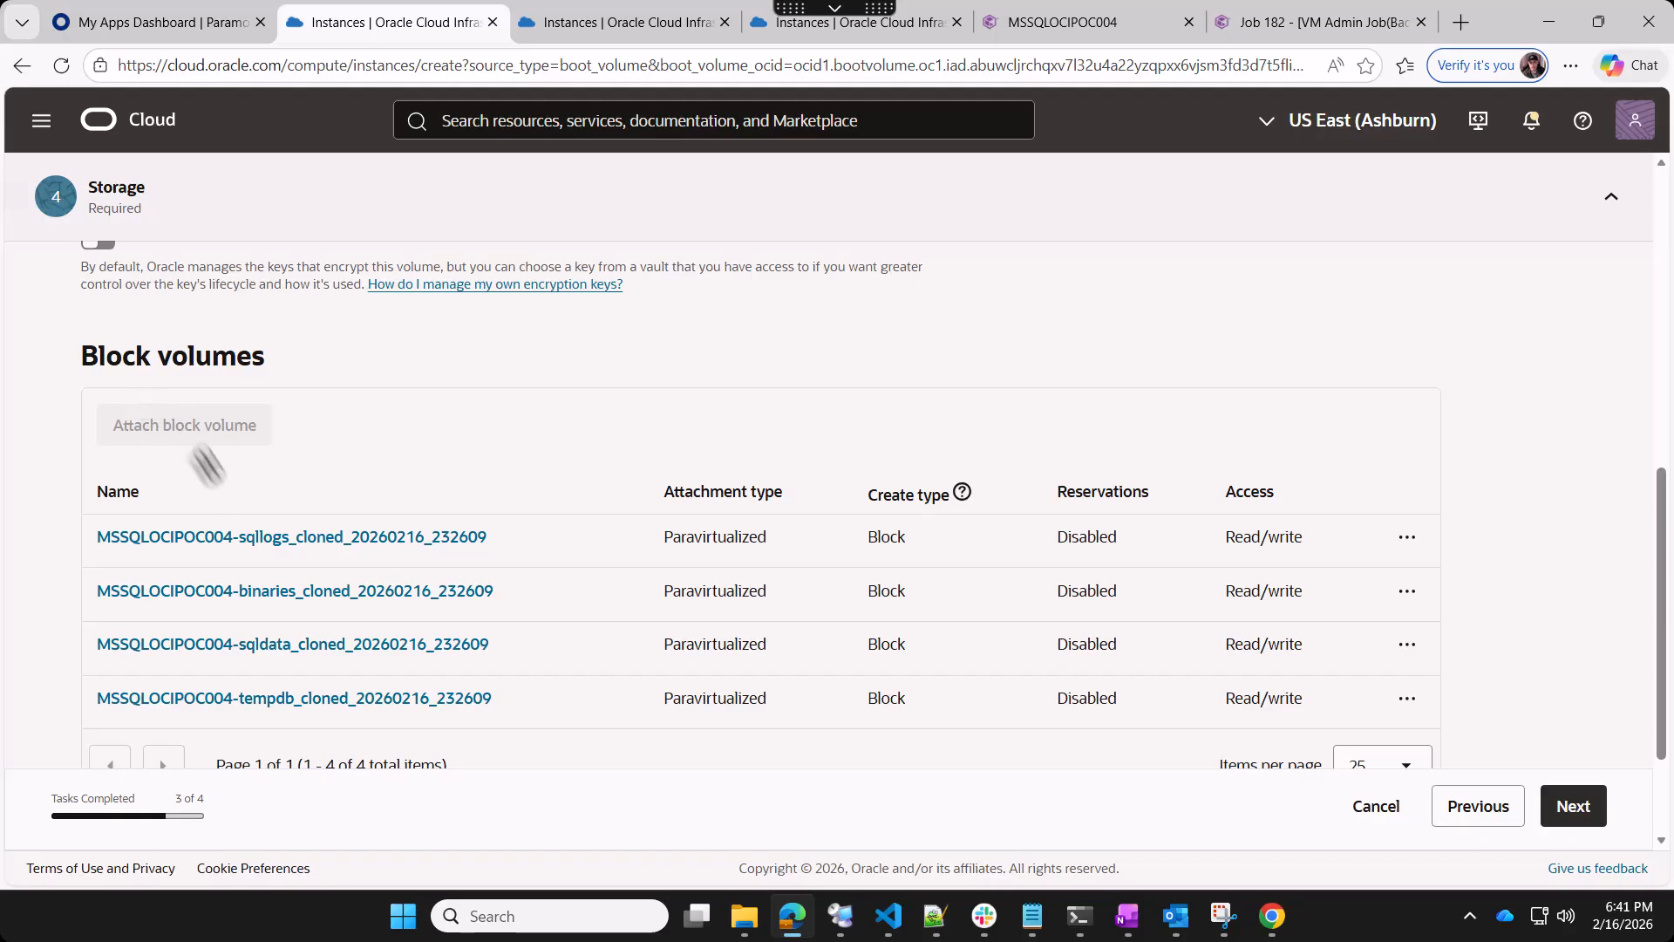
Check the boot volume settings and the attached block volumes, keep the defaults and continue to the review stage
{"action": "scroll", "coordinate": [289, 459], "scroll_direction": "up", "scroll_amount": 6}
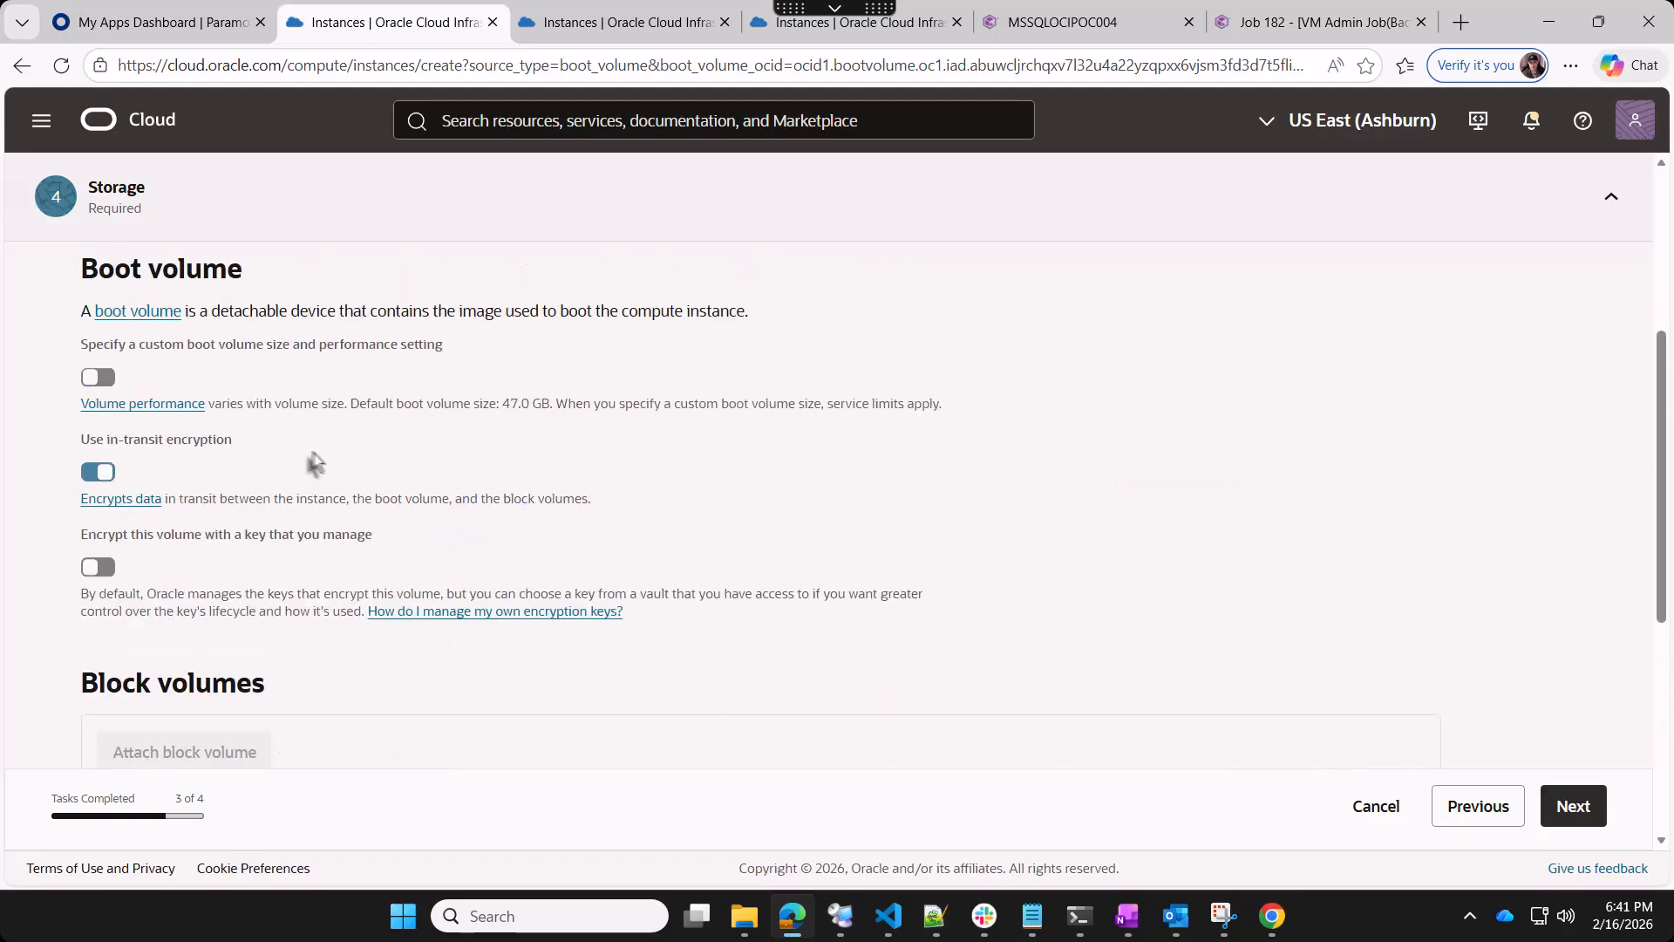
{"action": "scroll", "coordinate": [323, 465], "scroll_direction": "down", "scroll_amount": 6}
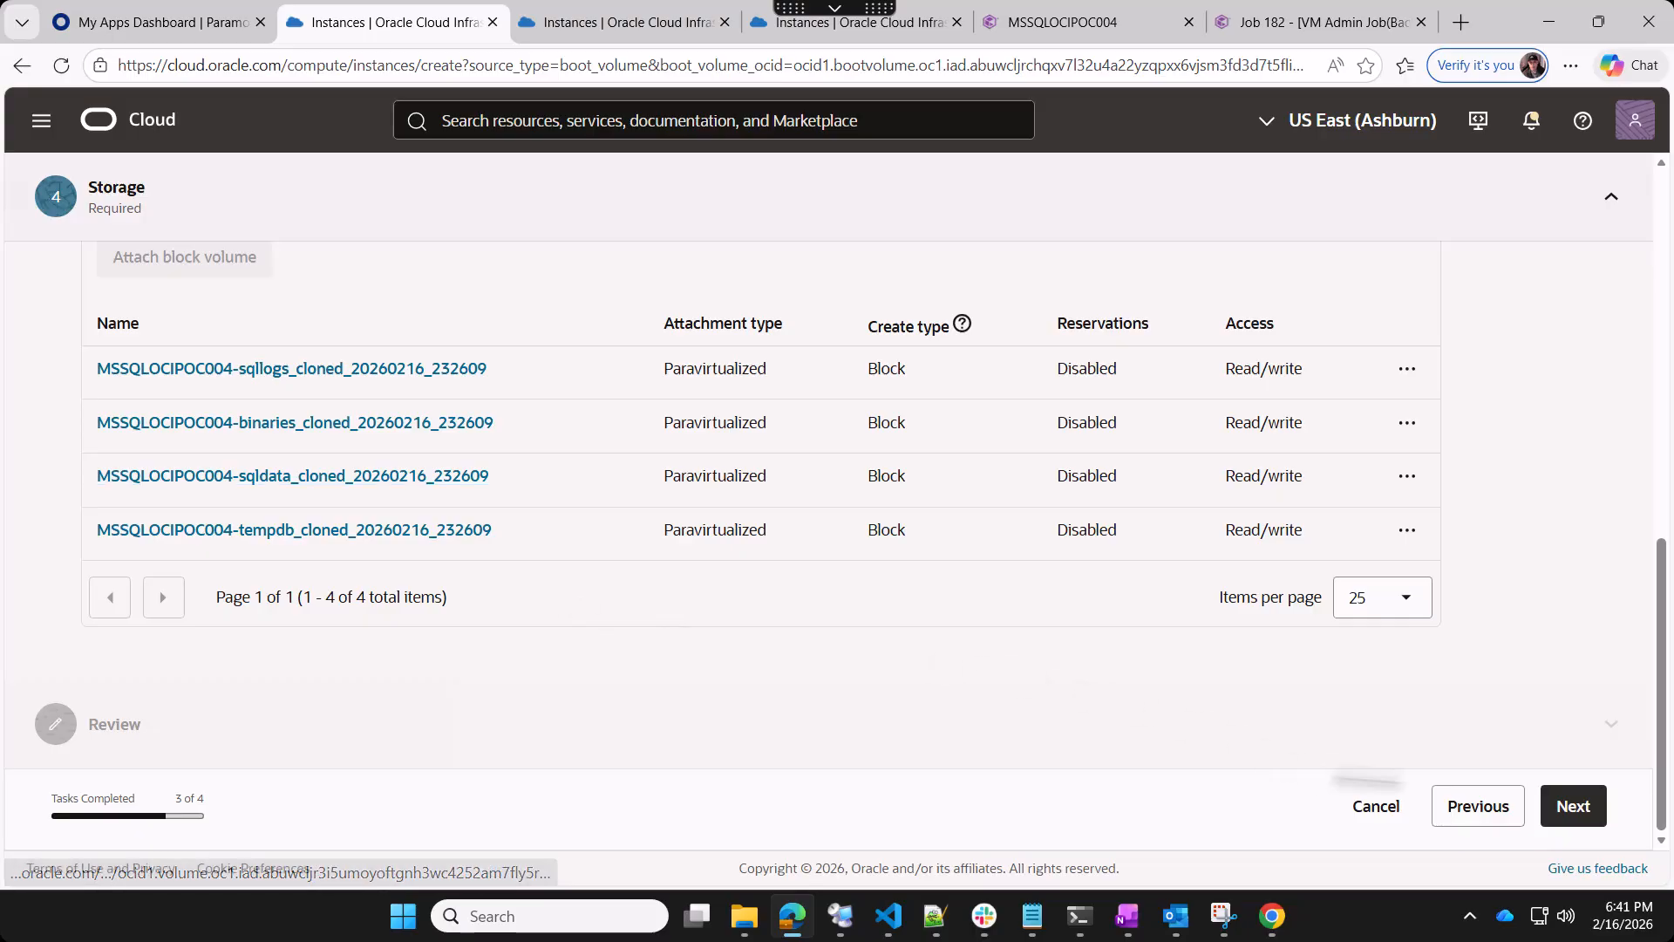
{"action": "left_click", "coordinate": [1574, 806]}
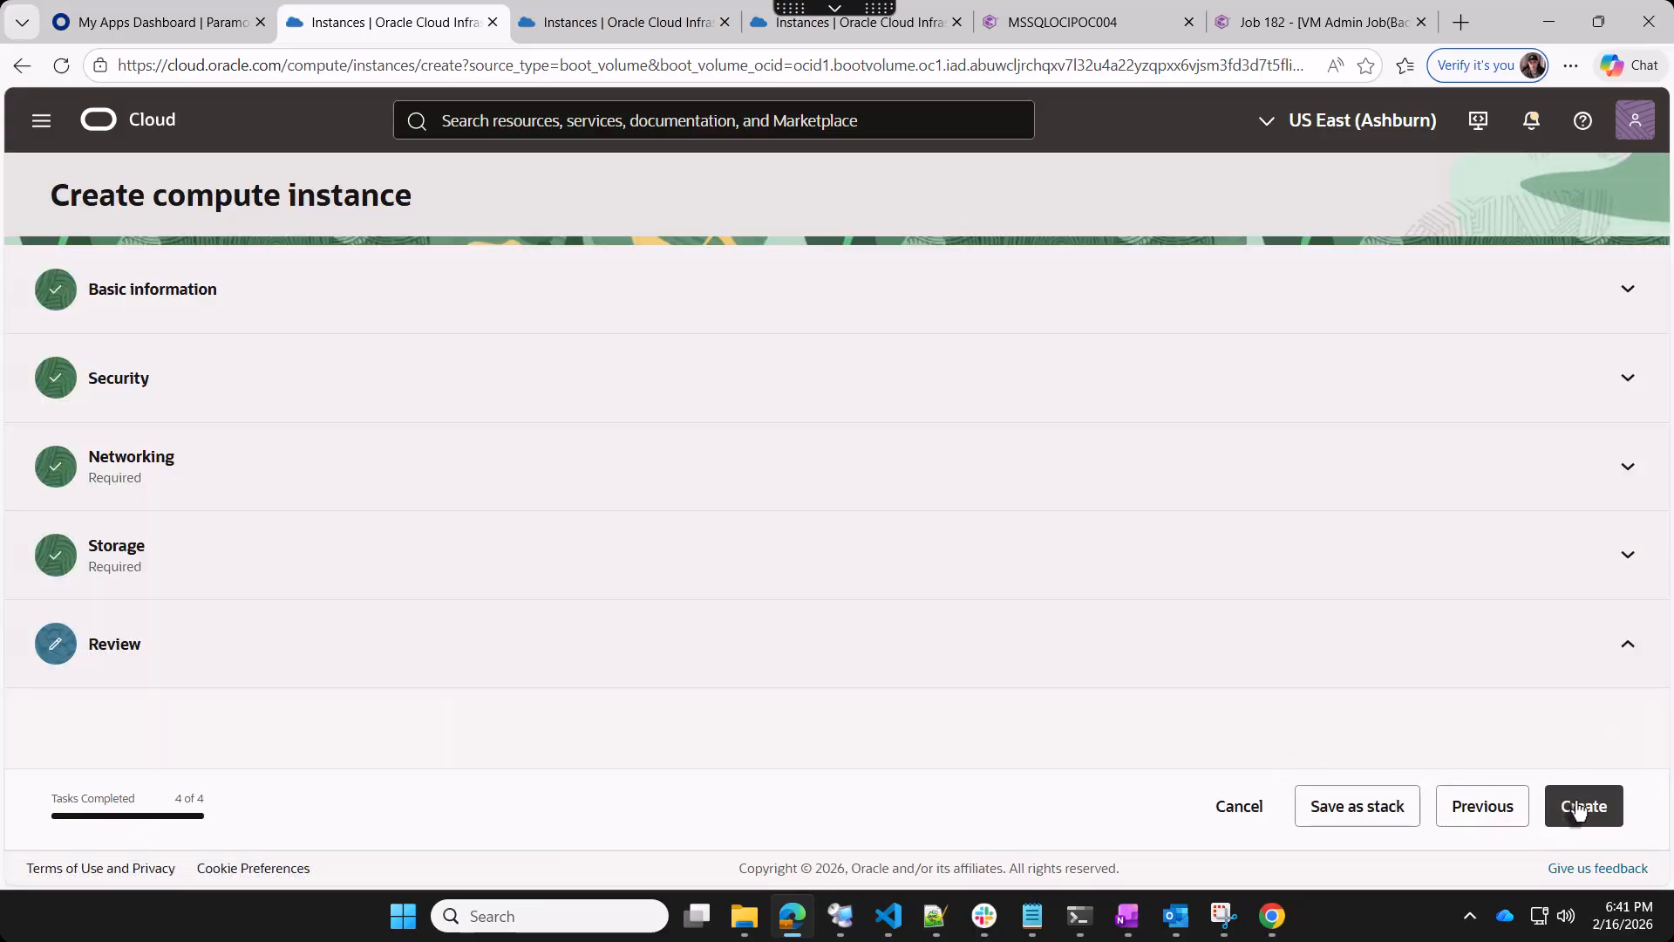
Review the instance summary from placement and image through boot and block volumes, and create the compute instance
{"action": "scroll", "coordinate": [1423, 649], "scroll_direction": "down", "scroll_amount": 2}
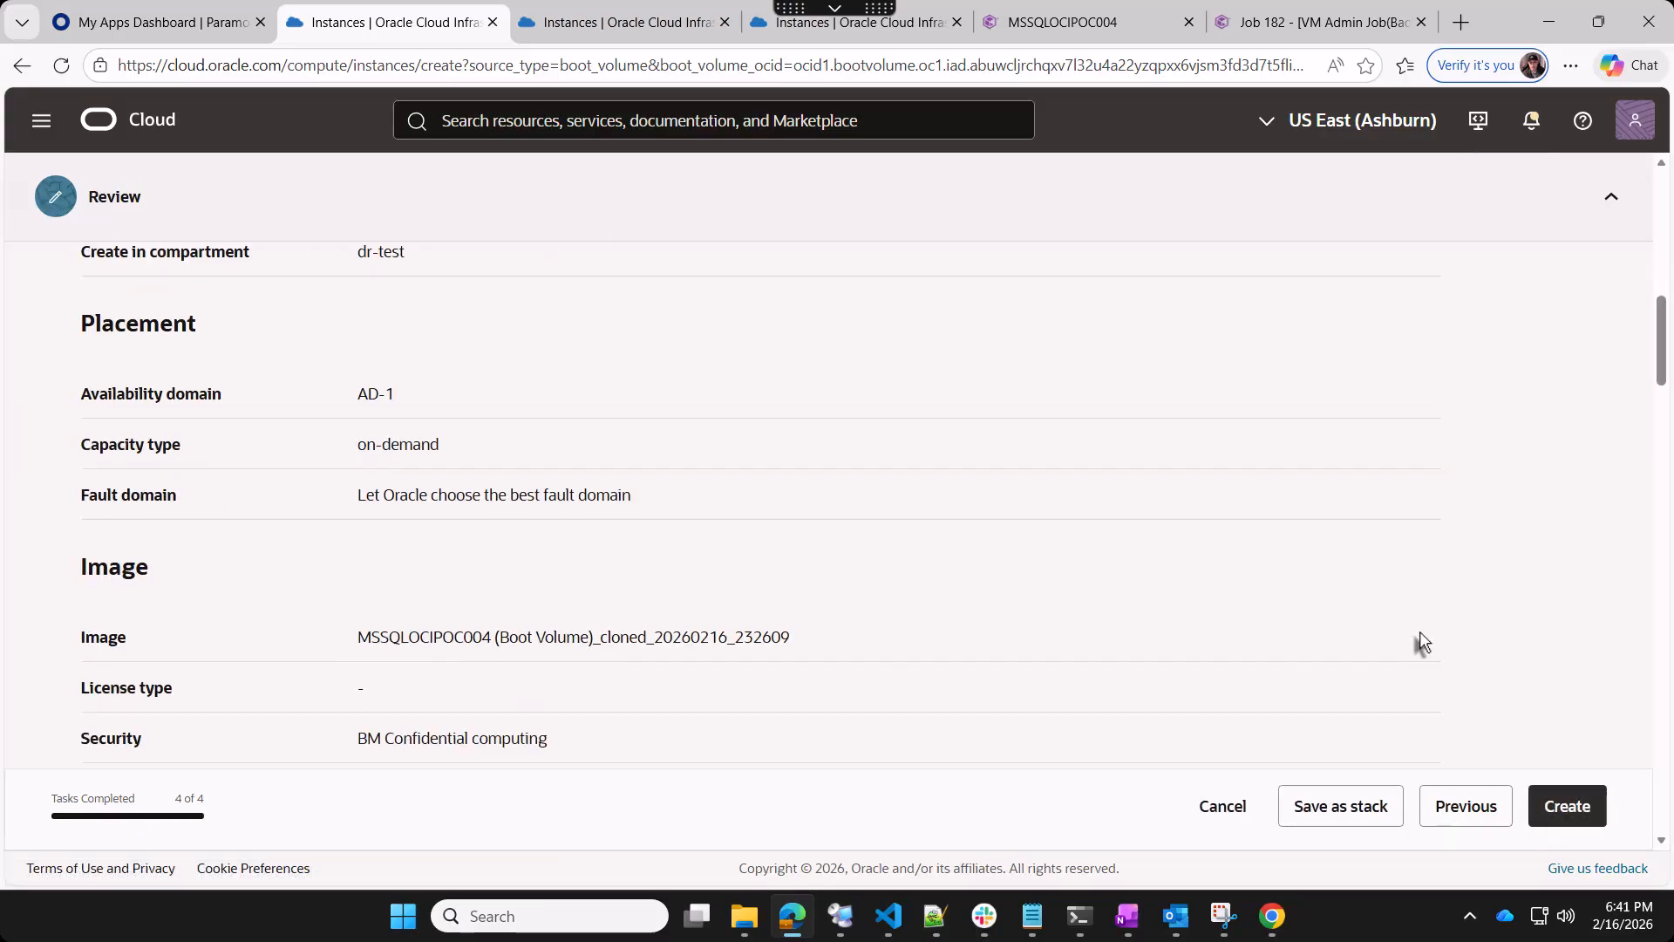
{"action": "scroll", "coordinate": [1423, 643], "scroll_direction": "down", "scroll_amount": 5}
{"action": "scroll", "coordinate": [1473, 702], "scroll_direction": "down", "scroll_amount": 12}
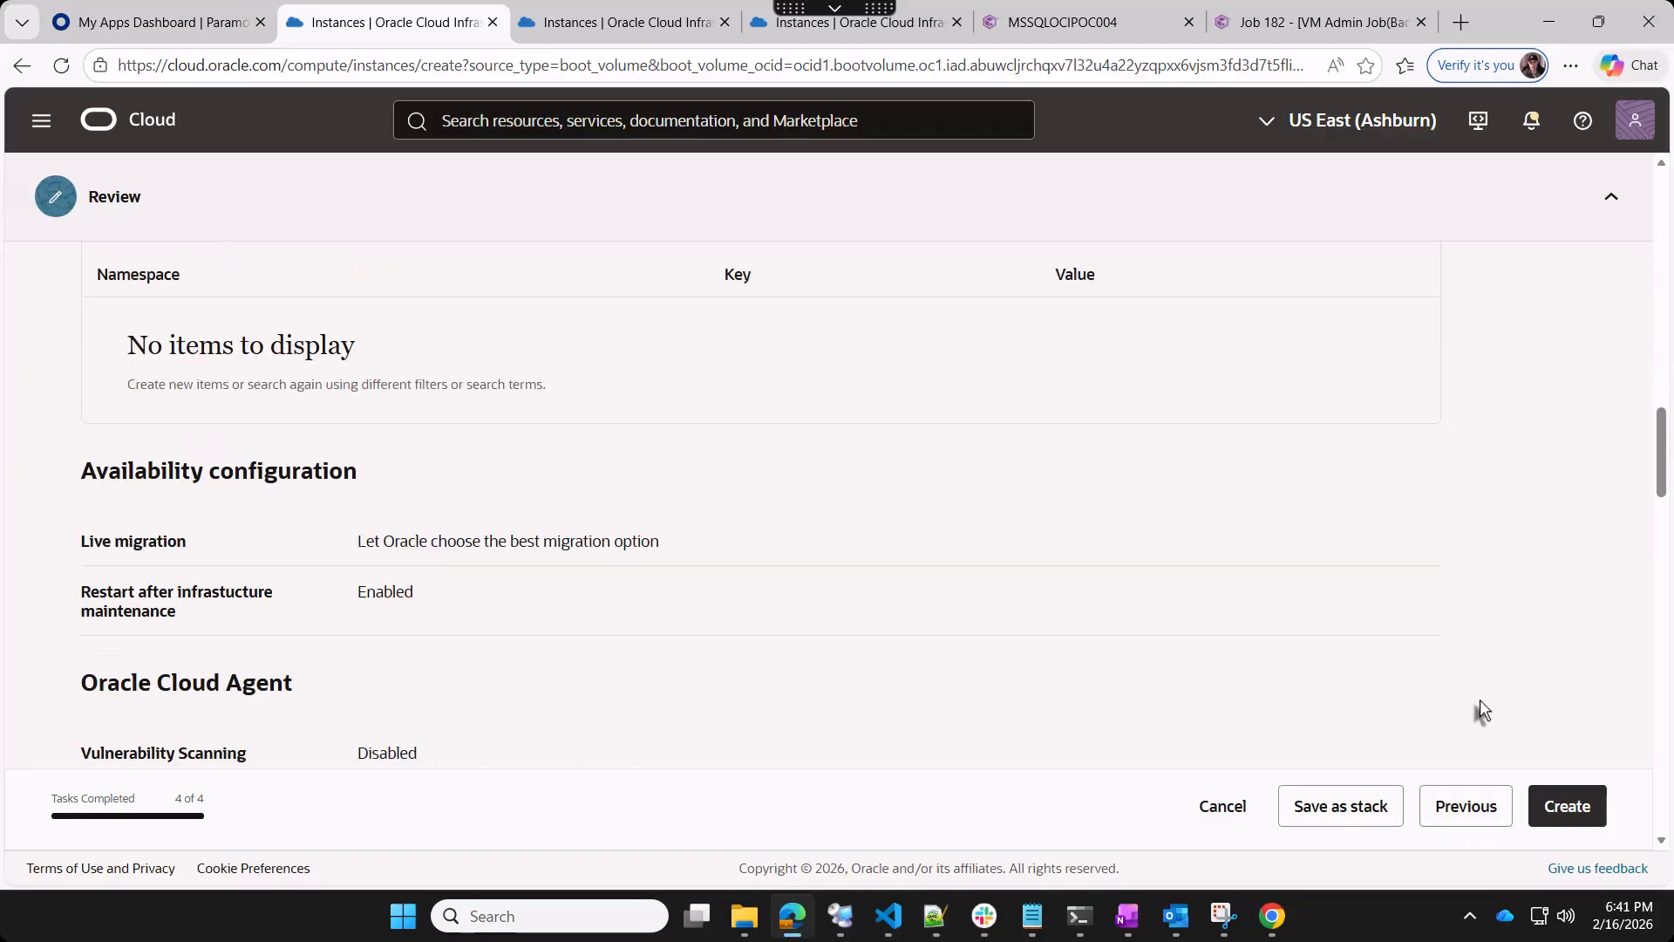
{"action": "scroll", "coordinate": [1506, 726], "scroll_direction": "down", "scroll_amount": 15}
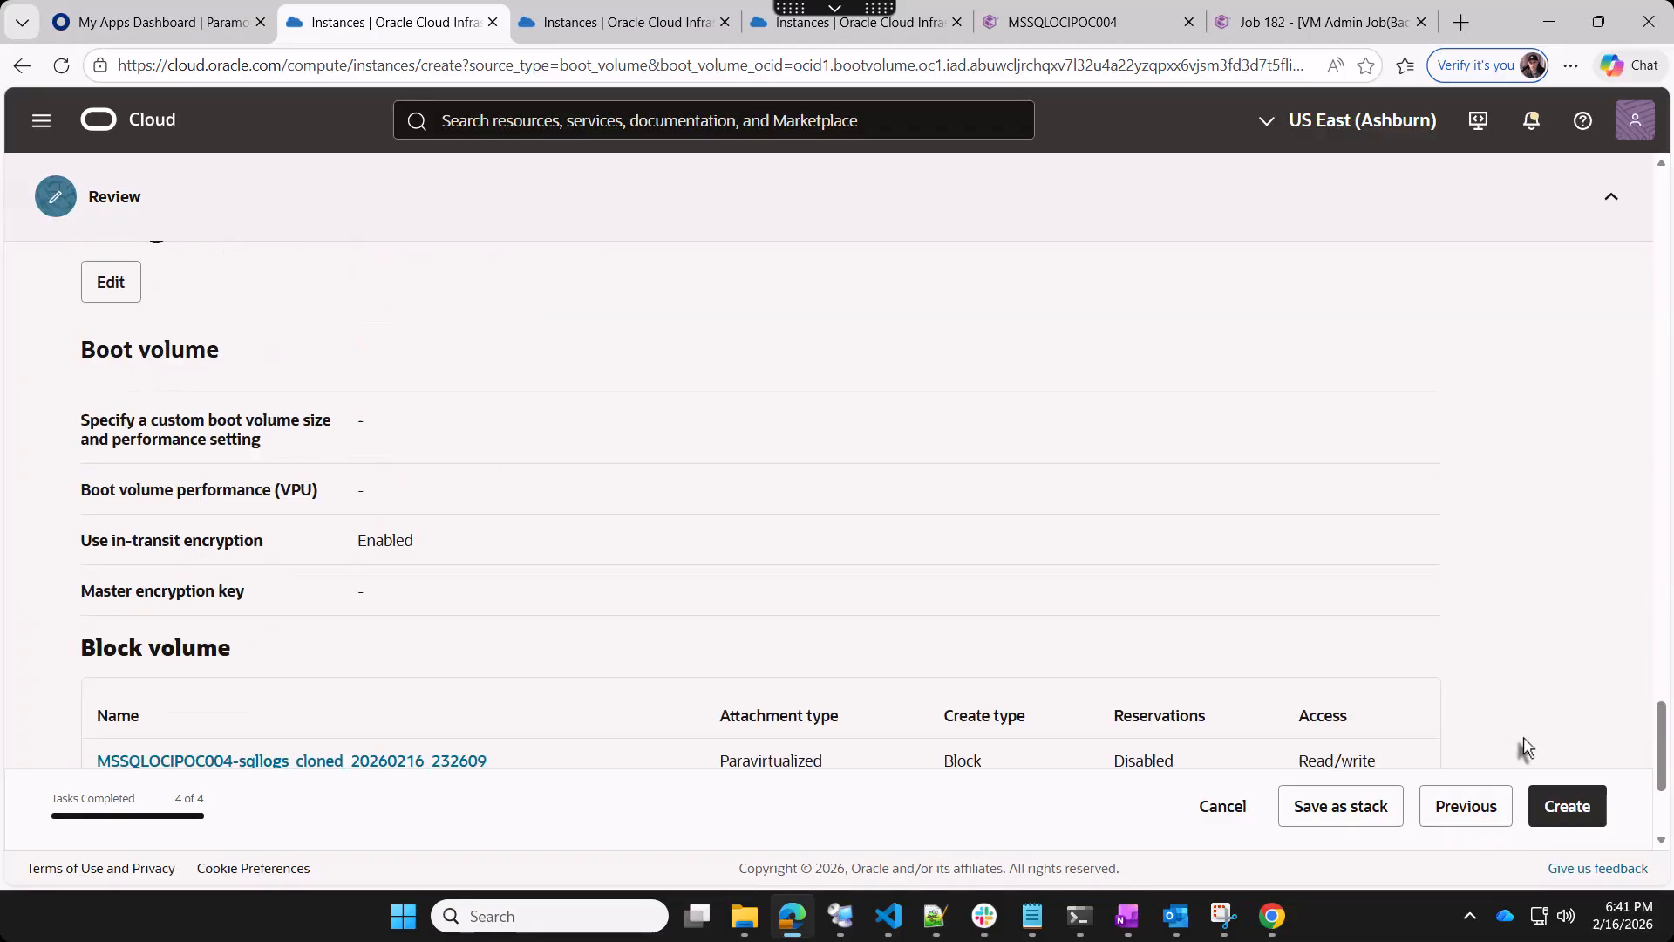
{"action": "left_click", "coordinate": [1570, 806]}
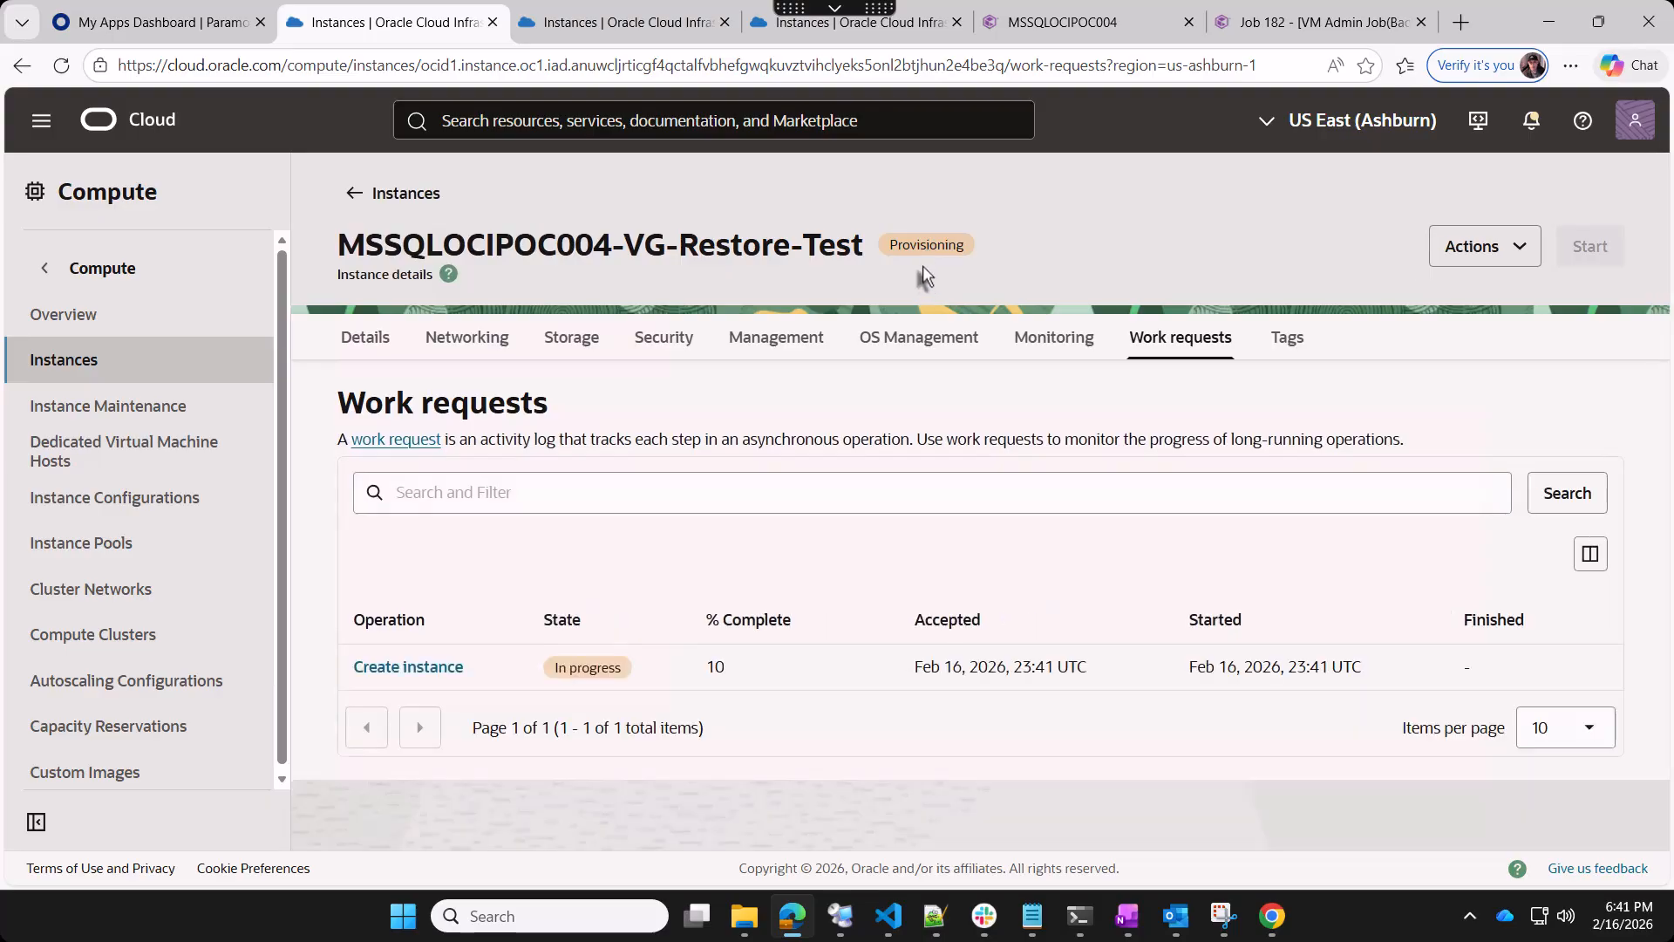
Inspect the boot and block volume attachments of MSSQLOCIPOC004-VG-Restore-Test, and switch to the Commvault page for Job 182 to check its progress
{"action": "left_click", "coordinate": [553, 350]}
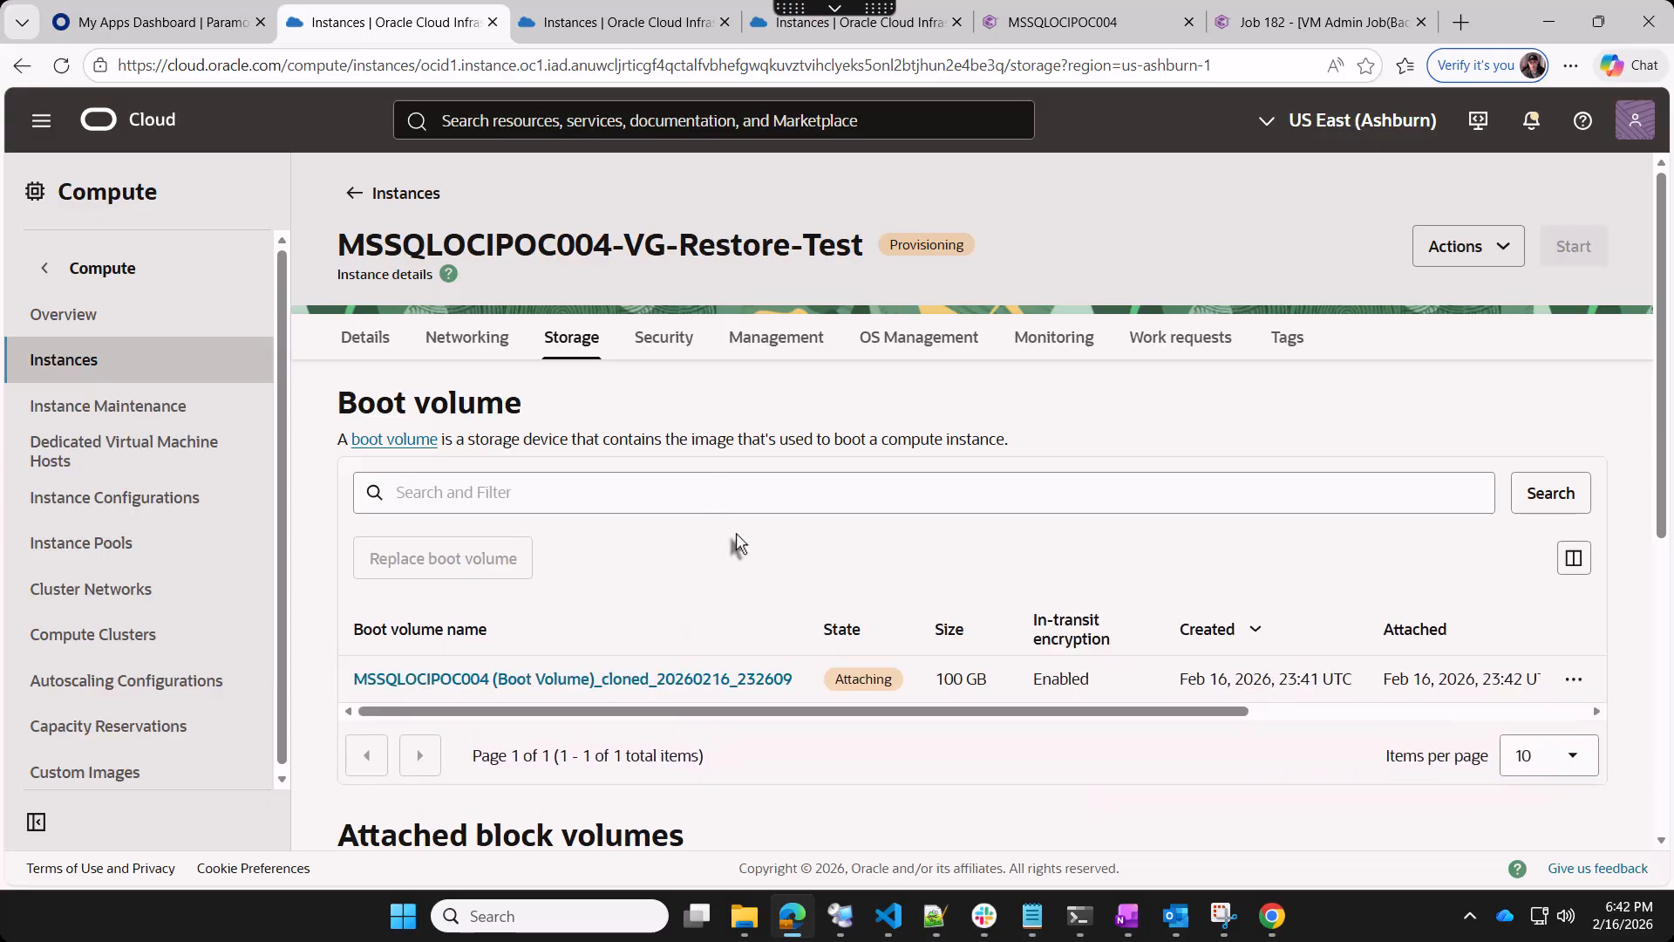
{"action": "scroll", "coordinate": [742, 566], "scroll_direction": "down", "scroll_amount": 3}
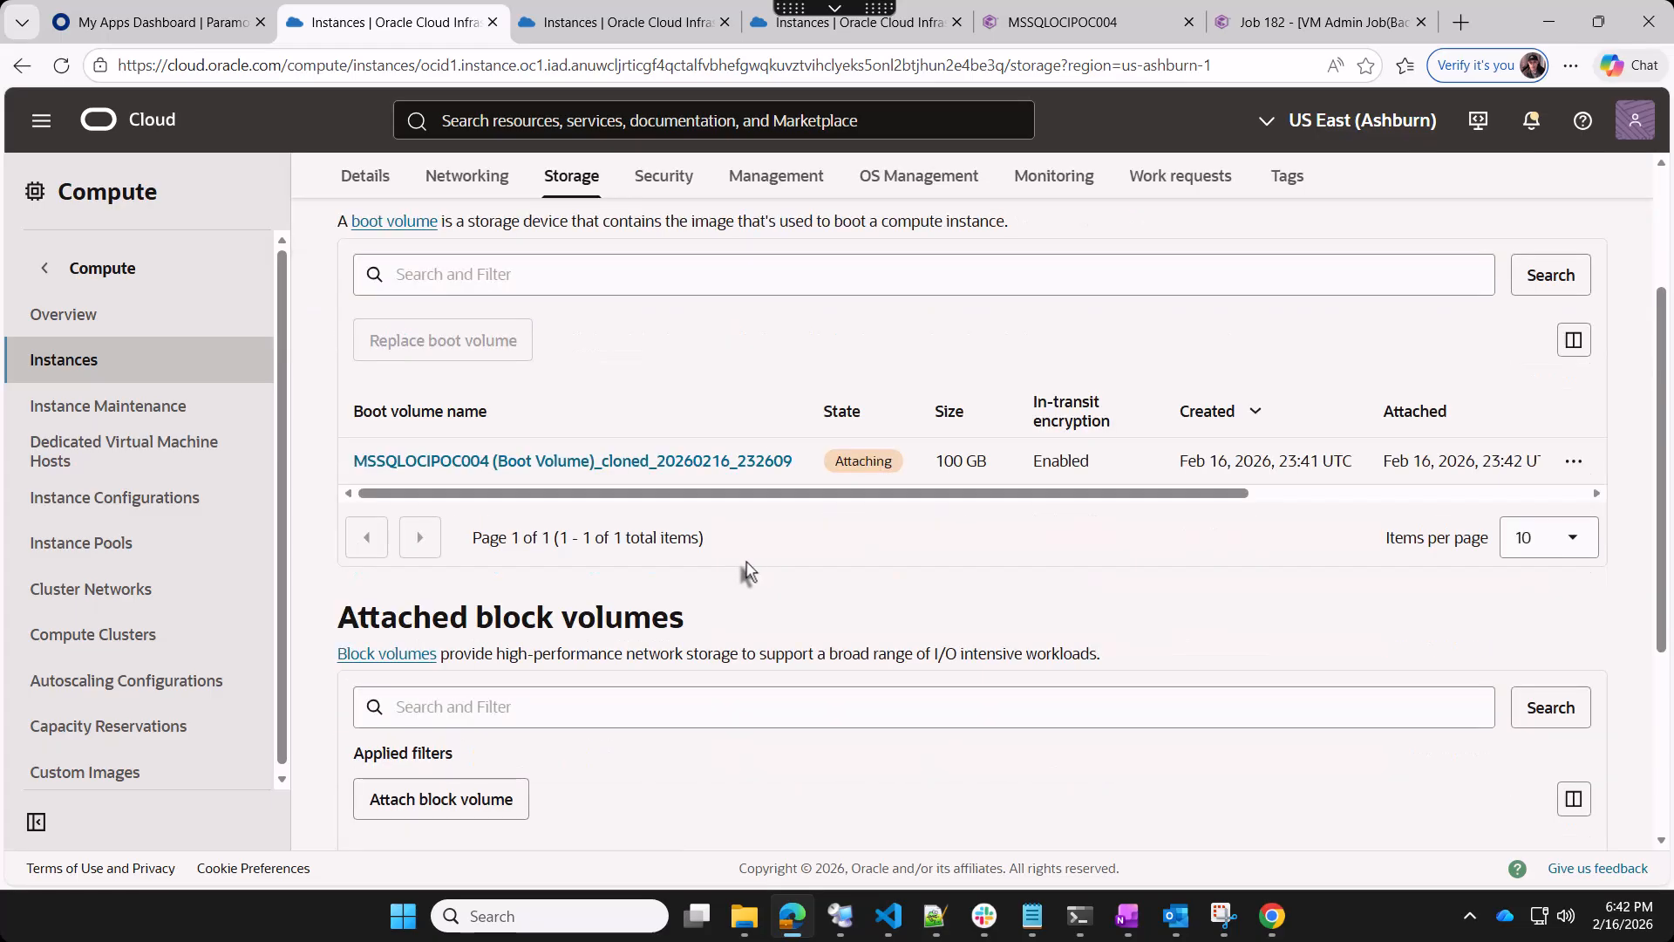
{"action": "scroll", "coordinate": [746, 568], "scroll_direction": "down", "scroll_amount": 2}
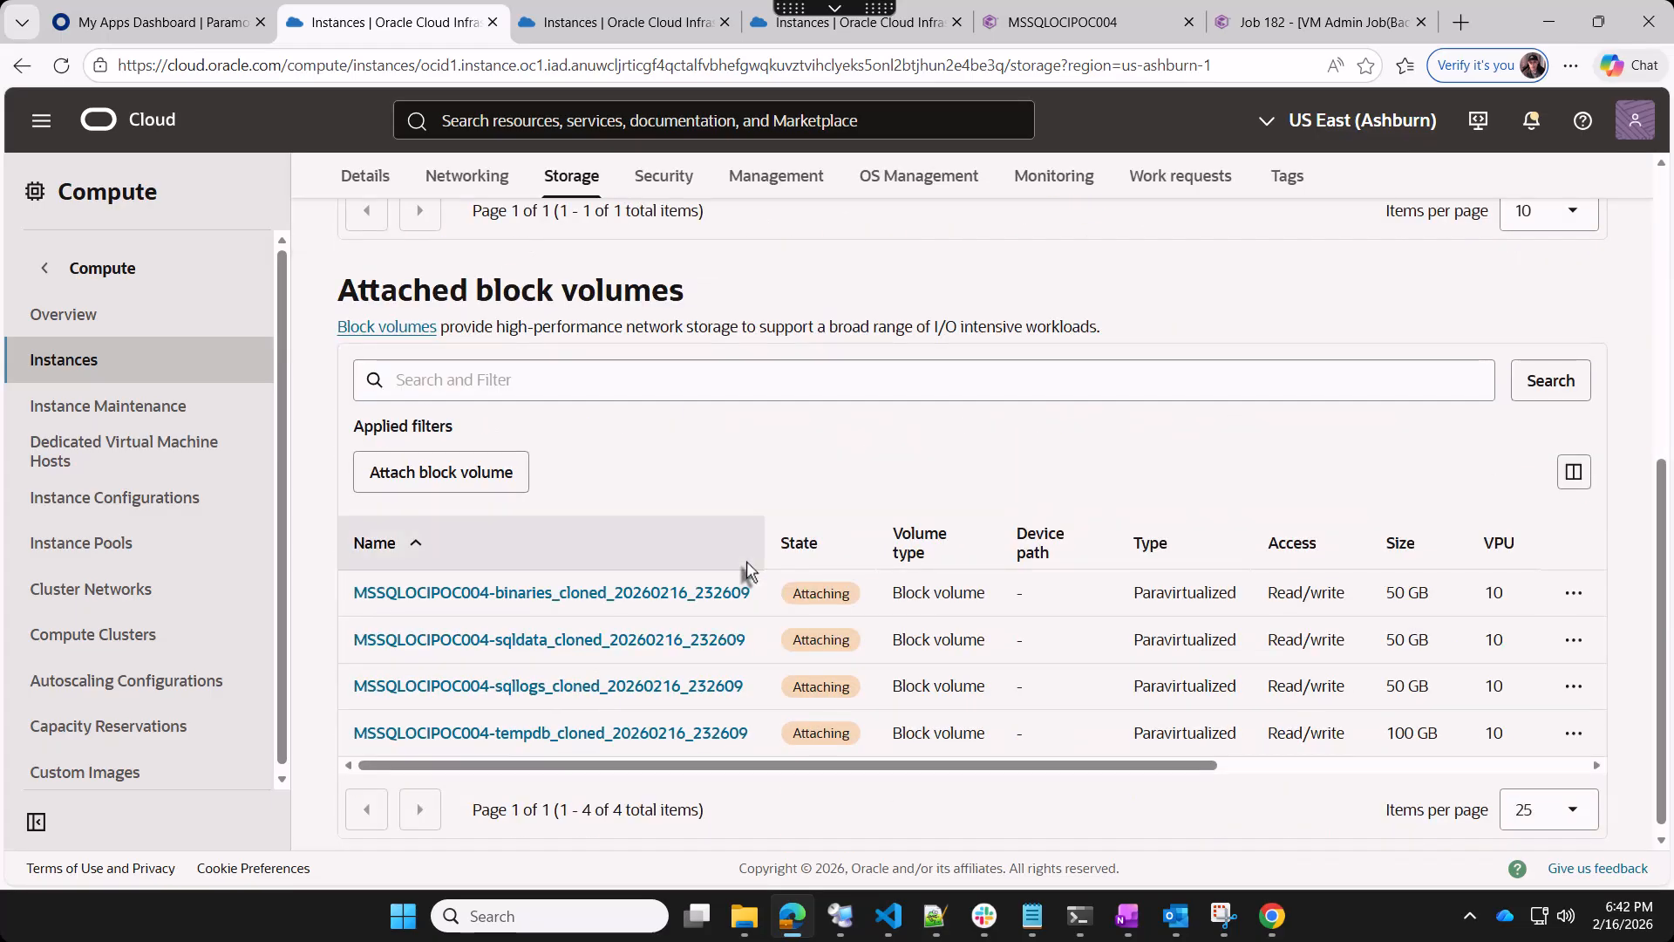
{"action": "scroll", "coordinate": [539, 529], "scroll_direction": "up", "scroll_amount": 5}
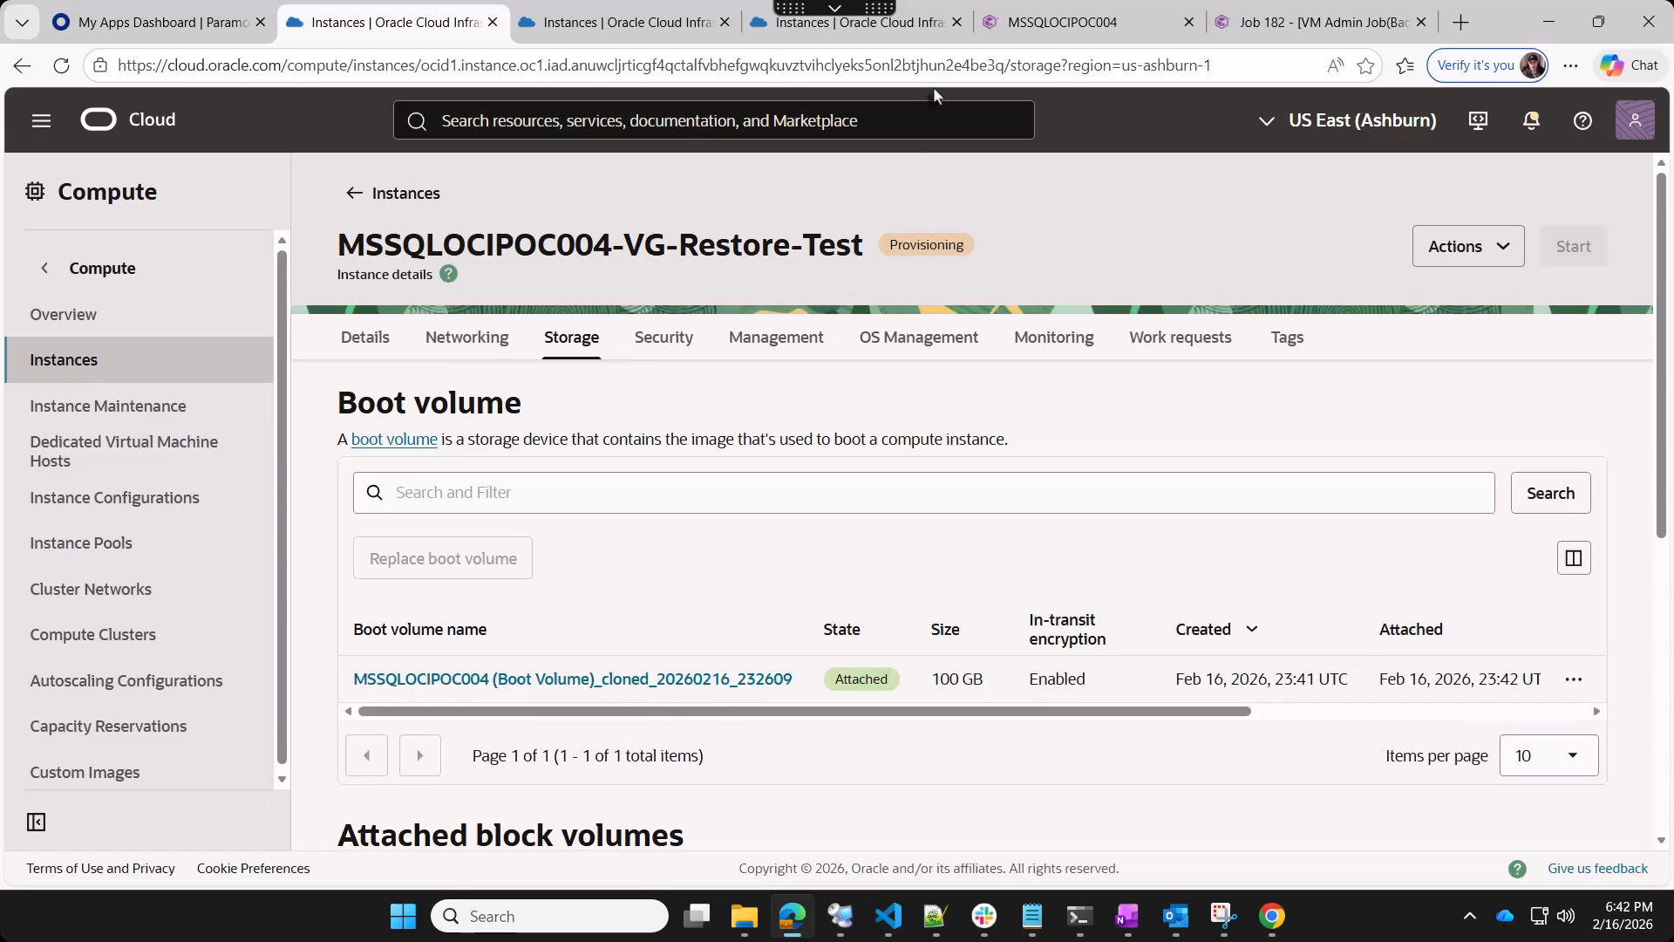
{"action": "left_click", "coordinate": [1312, 23]}
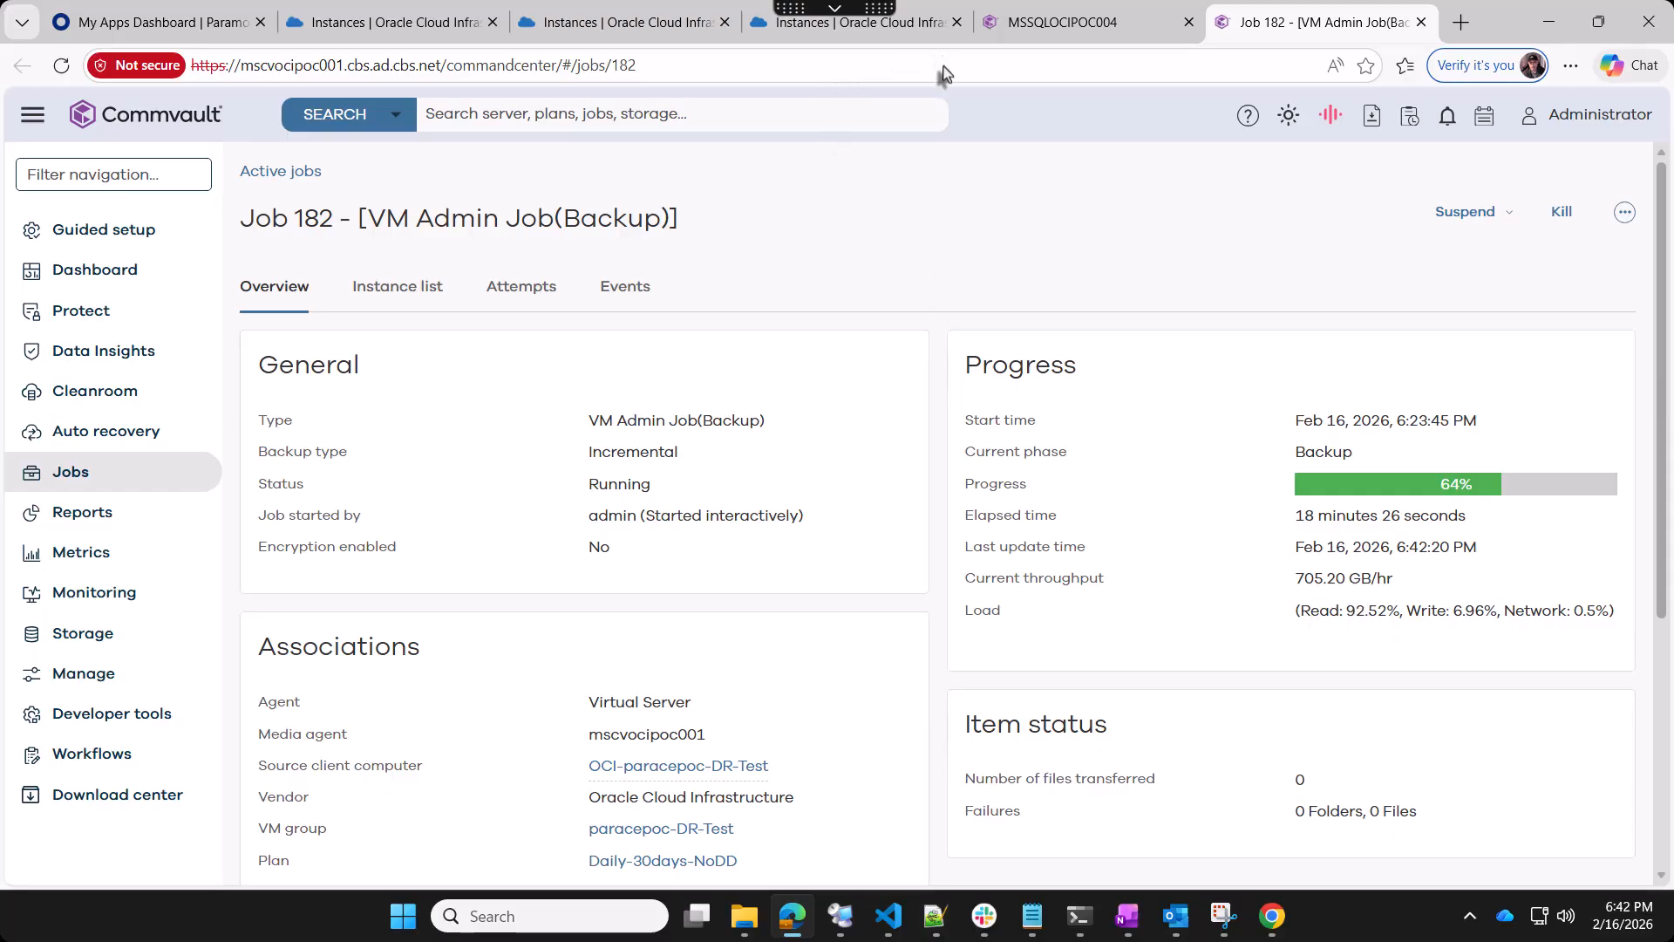
Compare the boot volume and attached block volumes of MSSQLOCIPOC004 with those of MSSQLOCIPOC004-VG-Restore-Test in Oracle Cloud
{"action": "key", "text": "ctrl+3"}
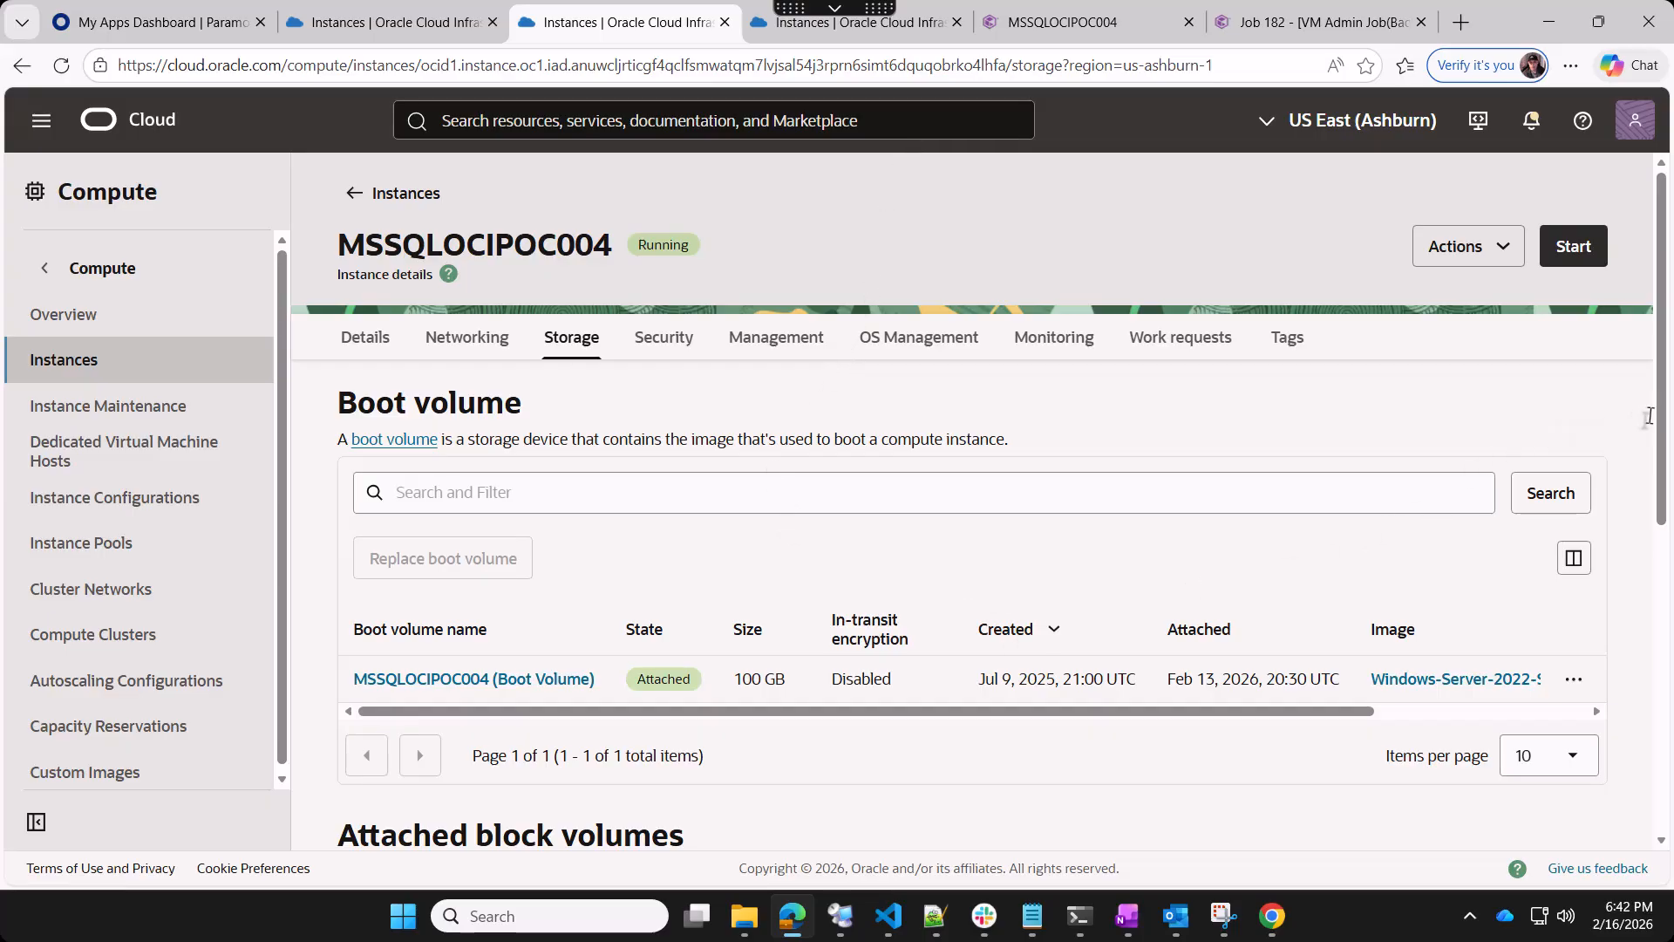
{"action": "left_click_drag", "start_coordinate": [1662, 418], "coordinate": [1670, 699]}
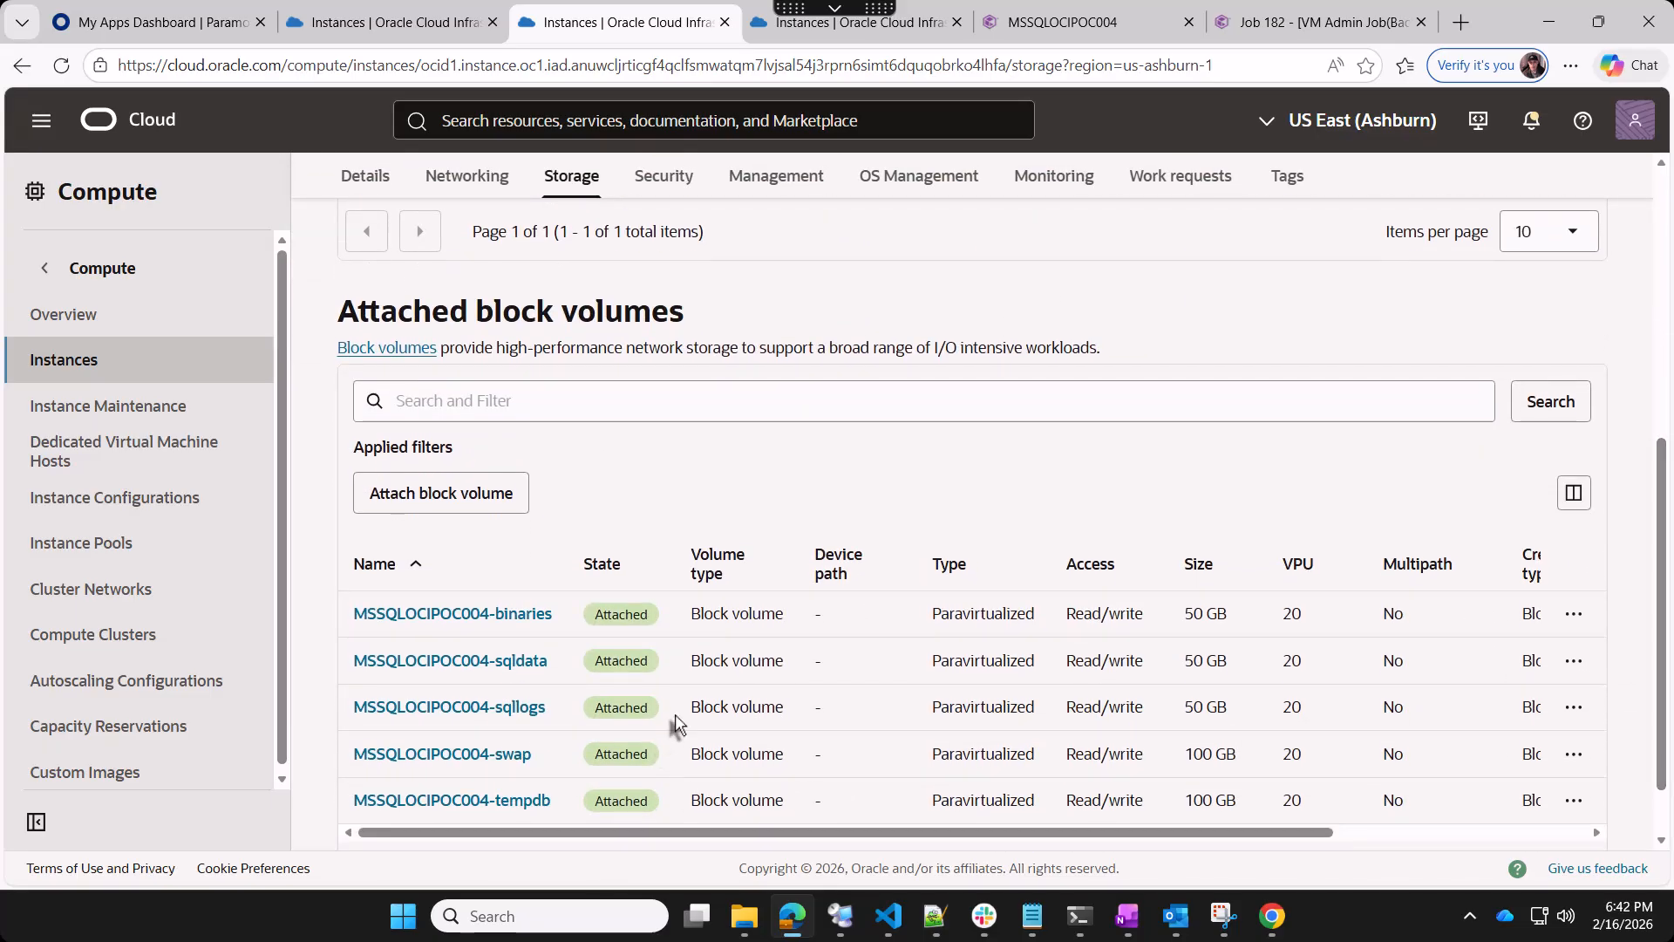
{"action": "scroll", "coordinate": [677, 724], "scroll_direction": "up", "scroll_amount": 5}
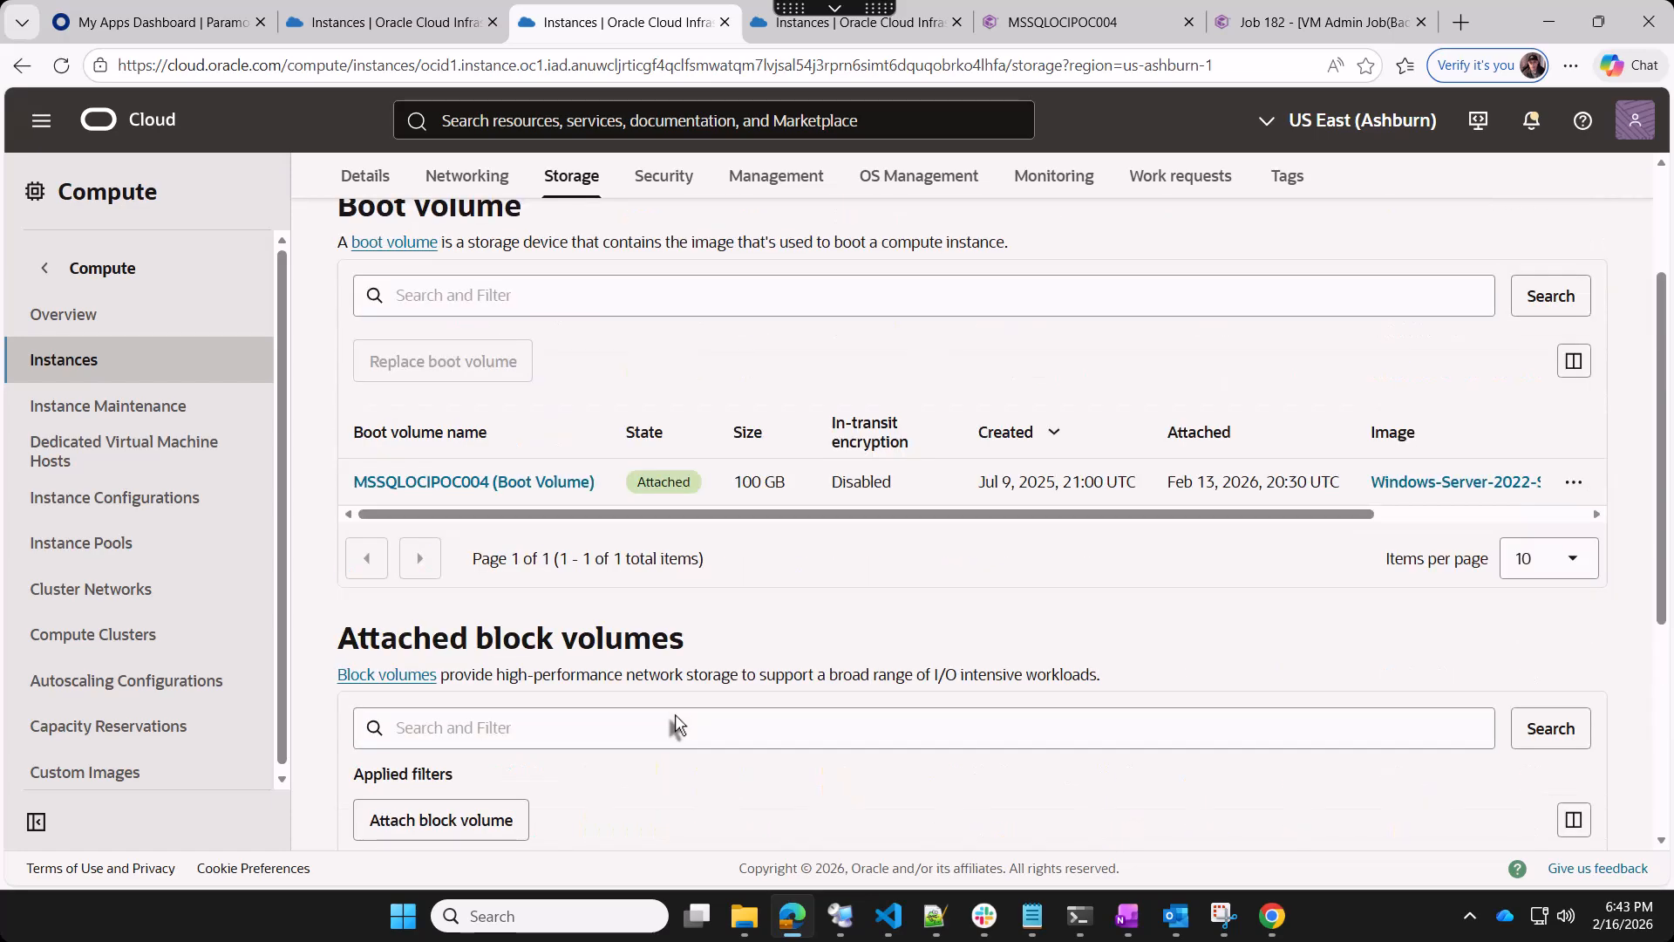
{"action": "scroll", "coordinate": [676, 724], "scroll_direction": "up", "scroll_amount": 1}
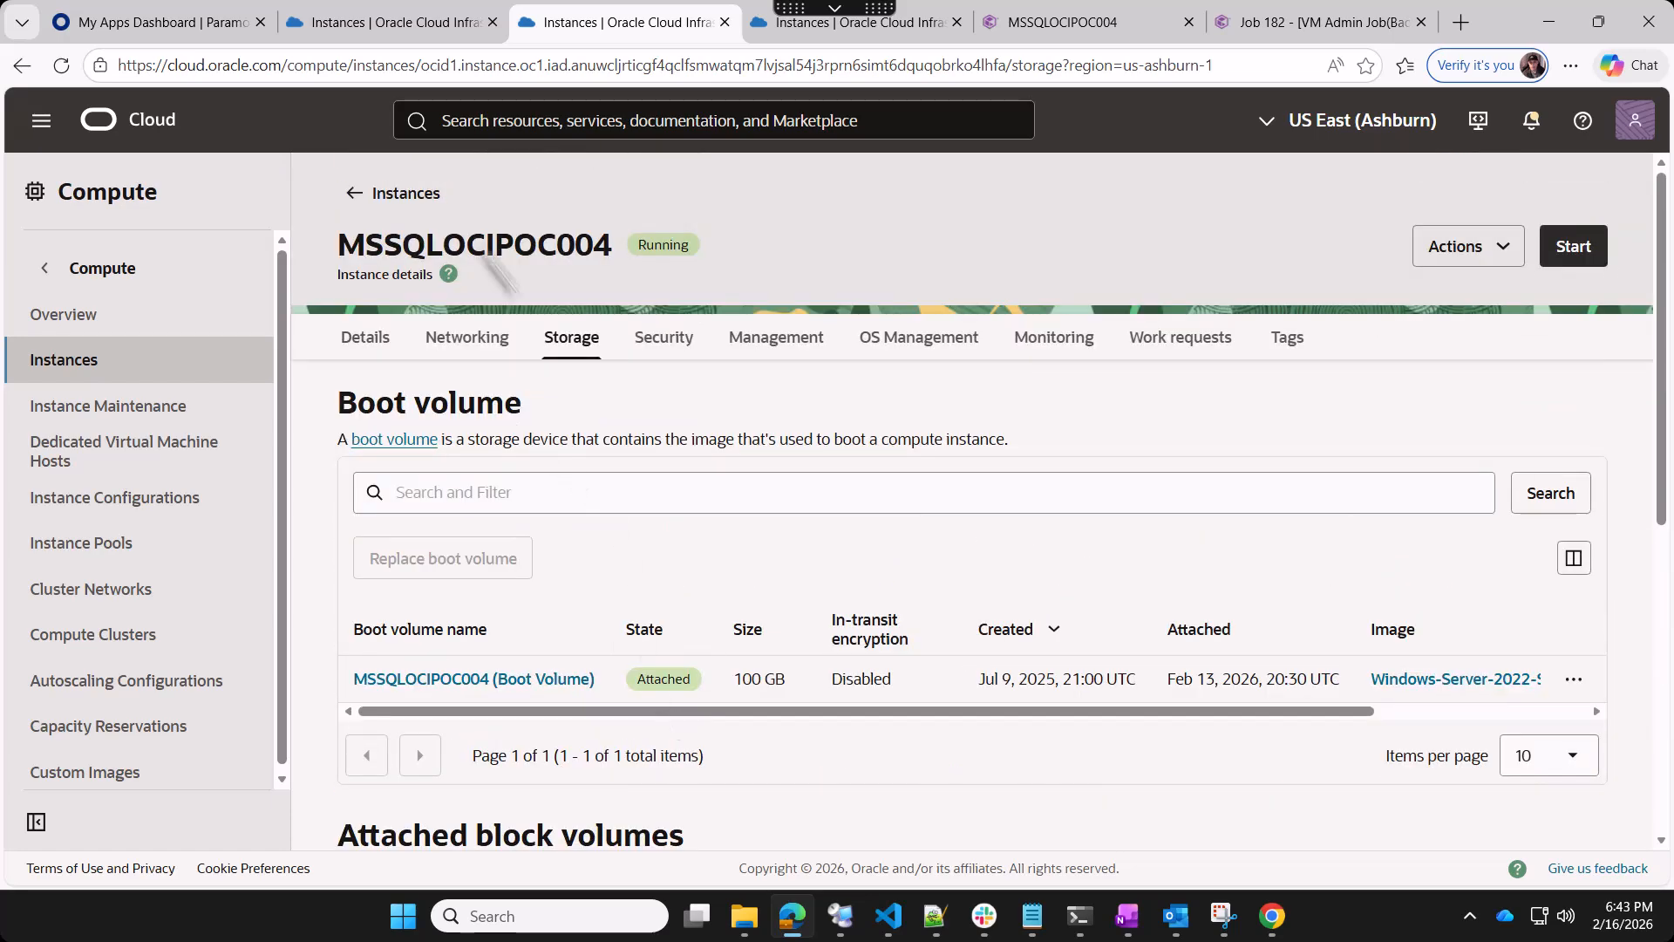
{"action": "left_click", "coordinate": [897, 26]}
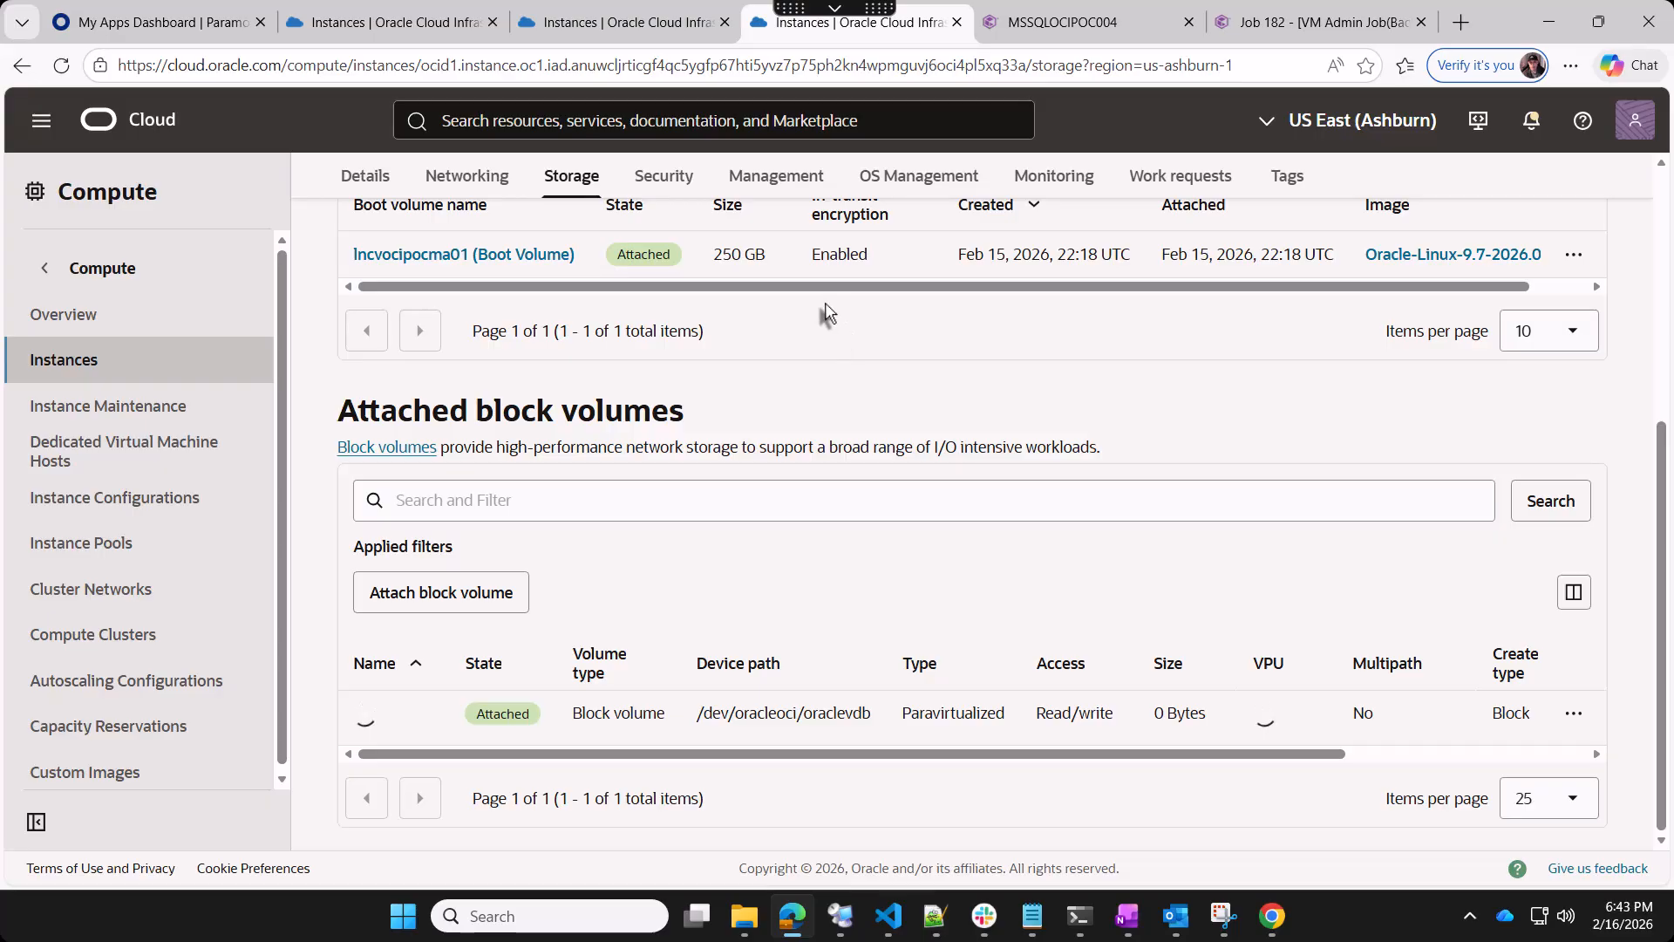
{"action": "left_click", "coordinate": [358, 26]}
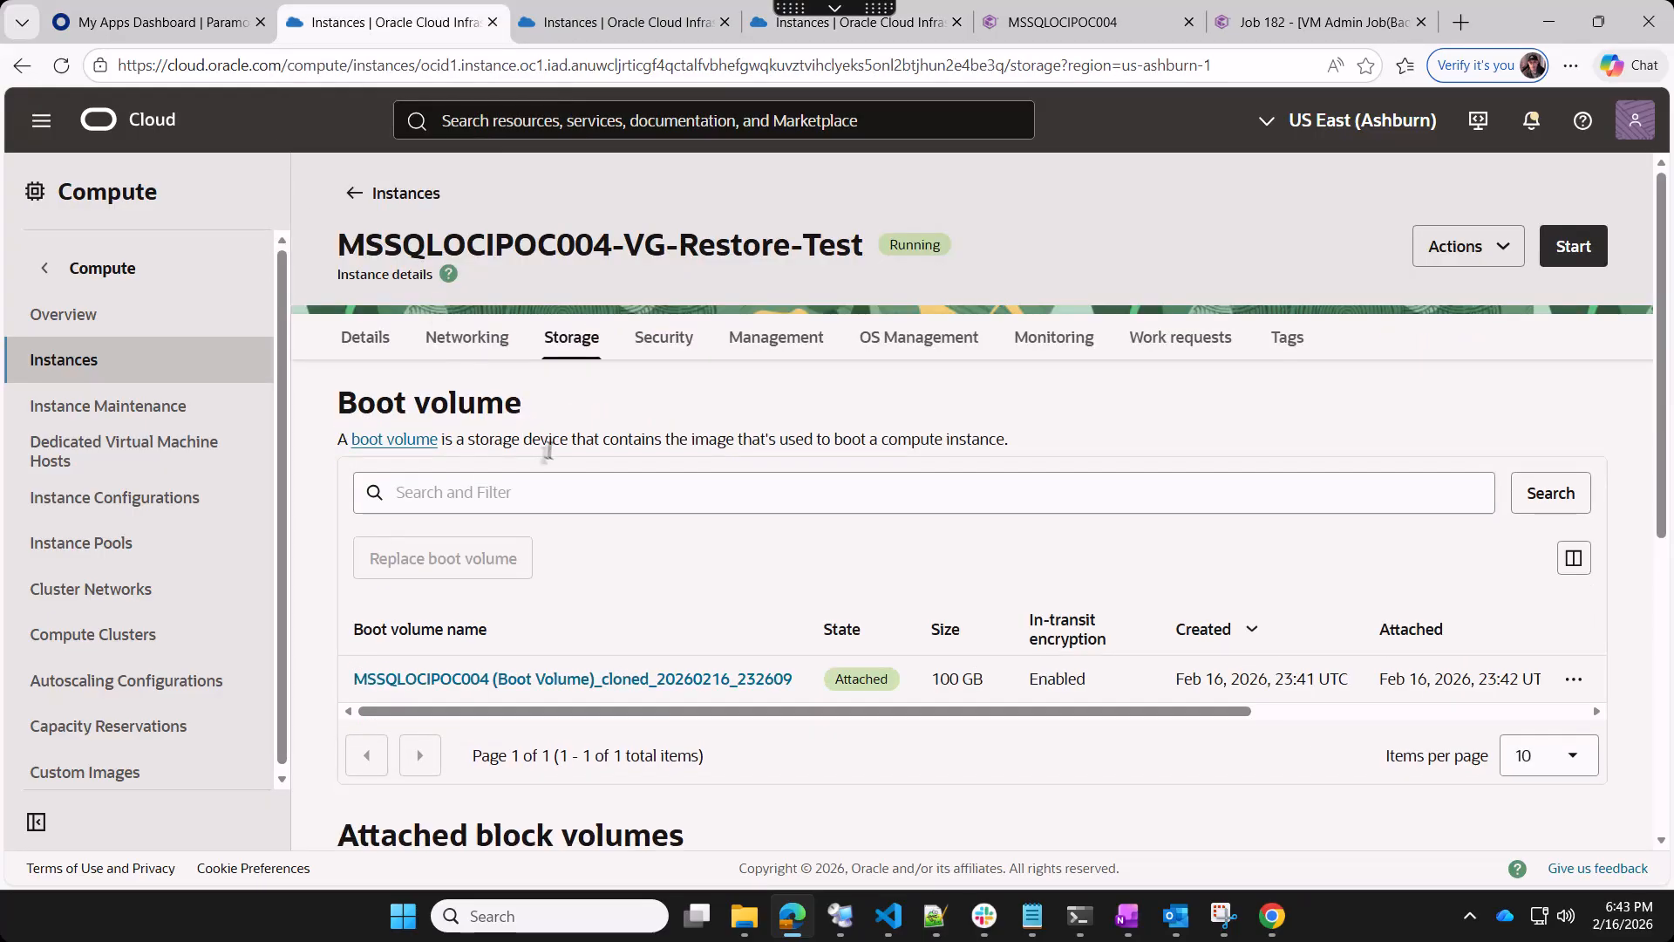
{"action": "scroll", "coordinate": [558, 462], "scroll_direction": "down", "scroll_amount": 5}
{"action": "scroll", "coordinate": [563, 472], "scroll_direction": "down", "scroll_amount": 2}
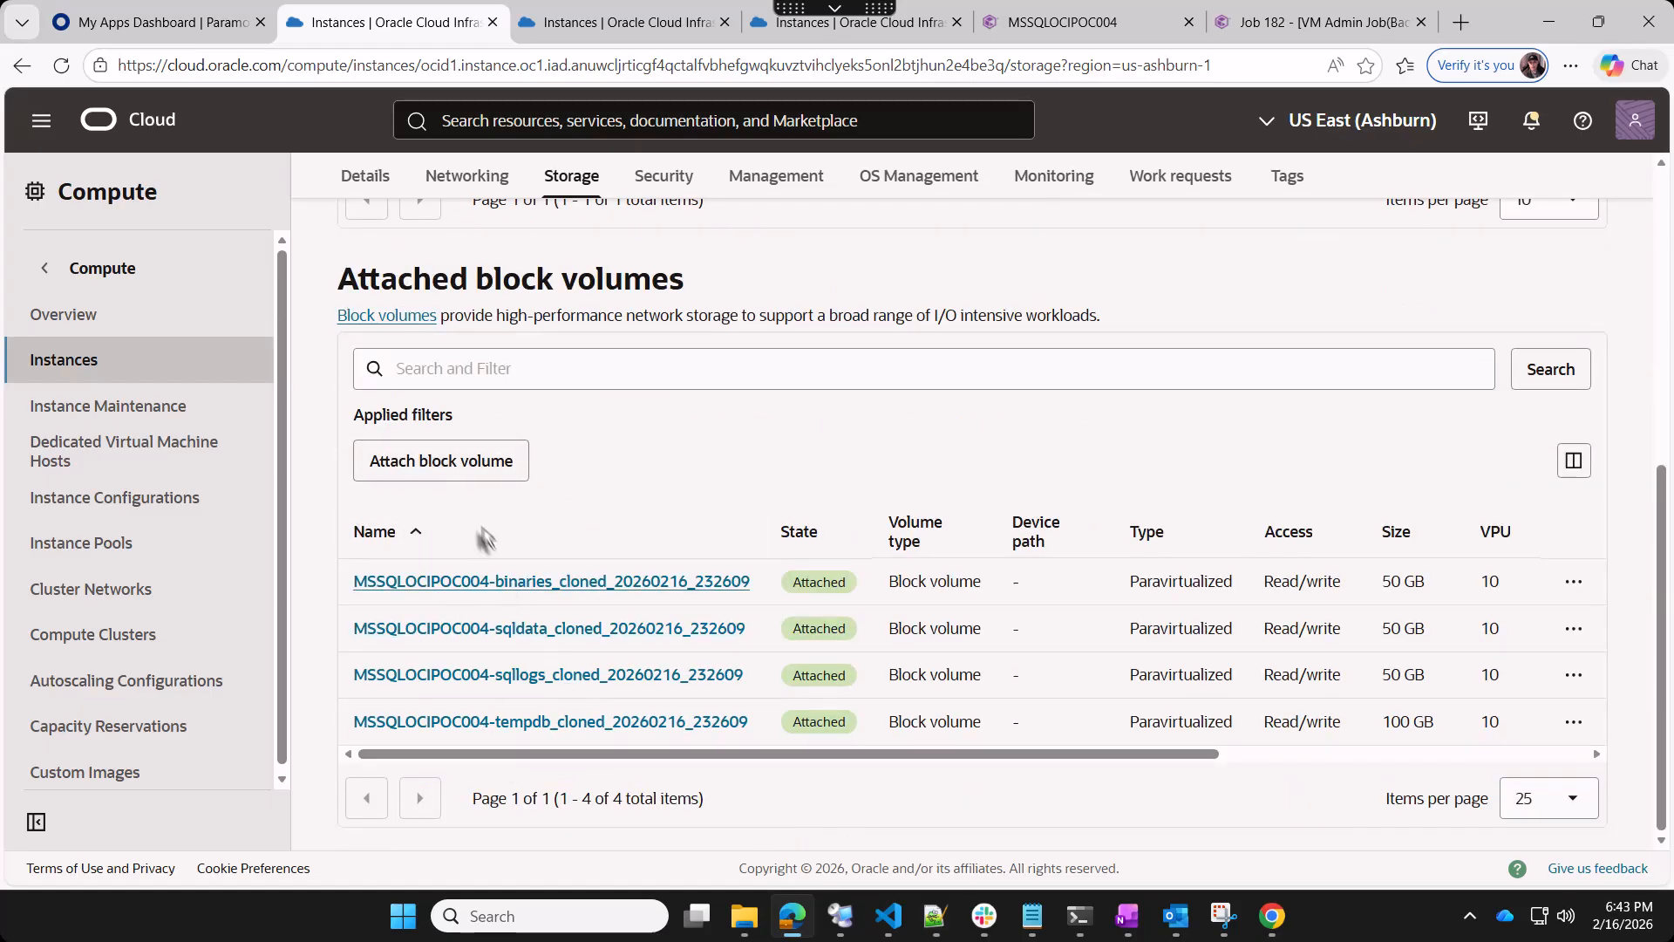
Attach MSSQLOCIPOC004-swap_cloned_20260216_232609 from the dr-test compartment to the restored instance with the custom Paravirtualized attachment type and read/write access
{"action": "left_click", "coordinate": [462, 469]}
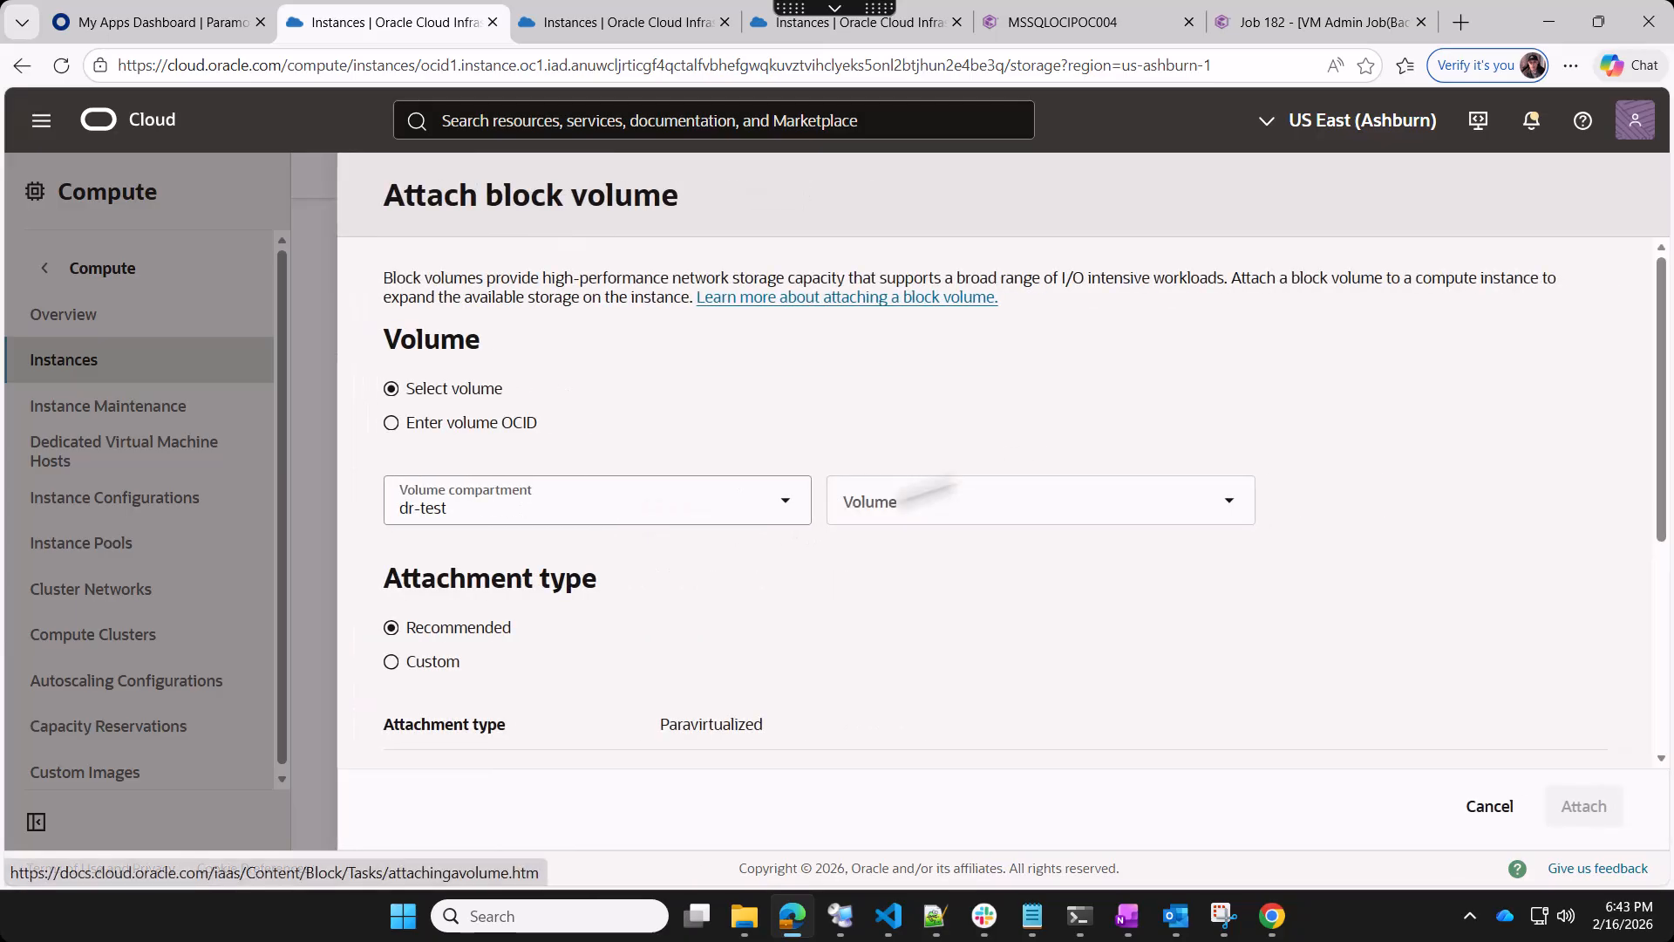
{"action": "left_click", "coordinate": [1084, 503]}
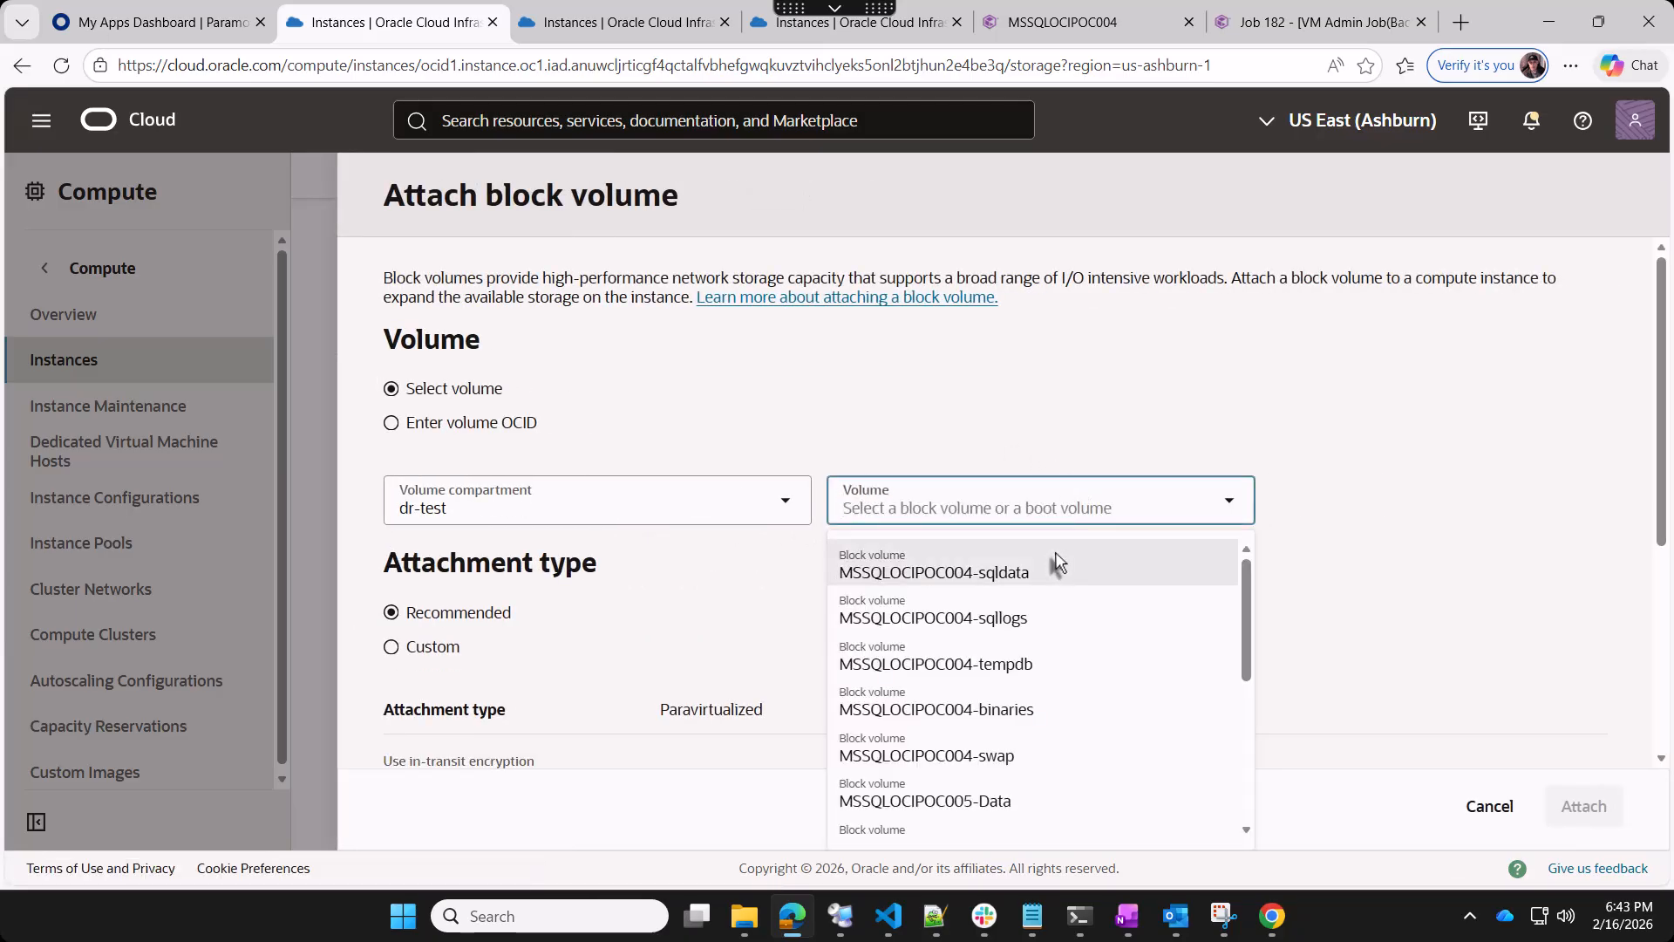
{"action": "scroll", "coordinate": [1053, 566], "scroll_direction": "down", "scroll_amount": 5}
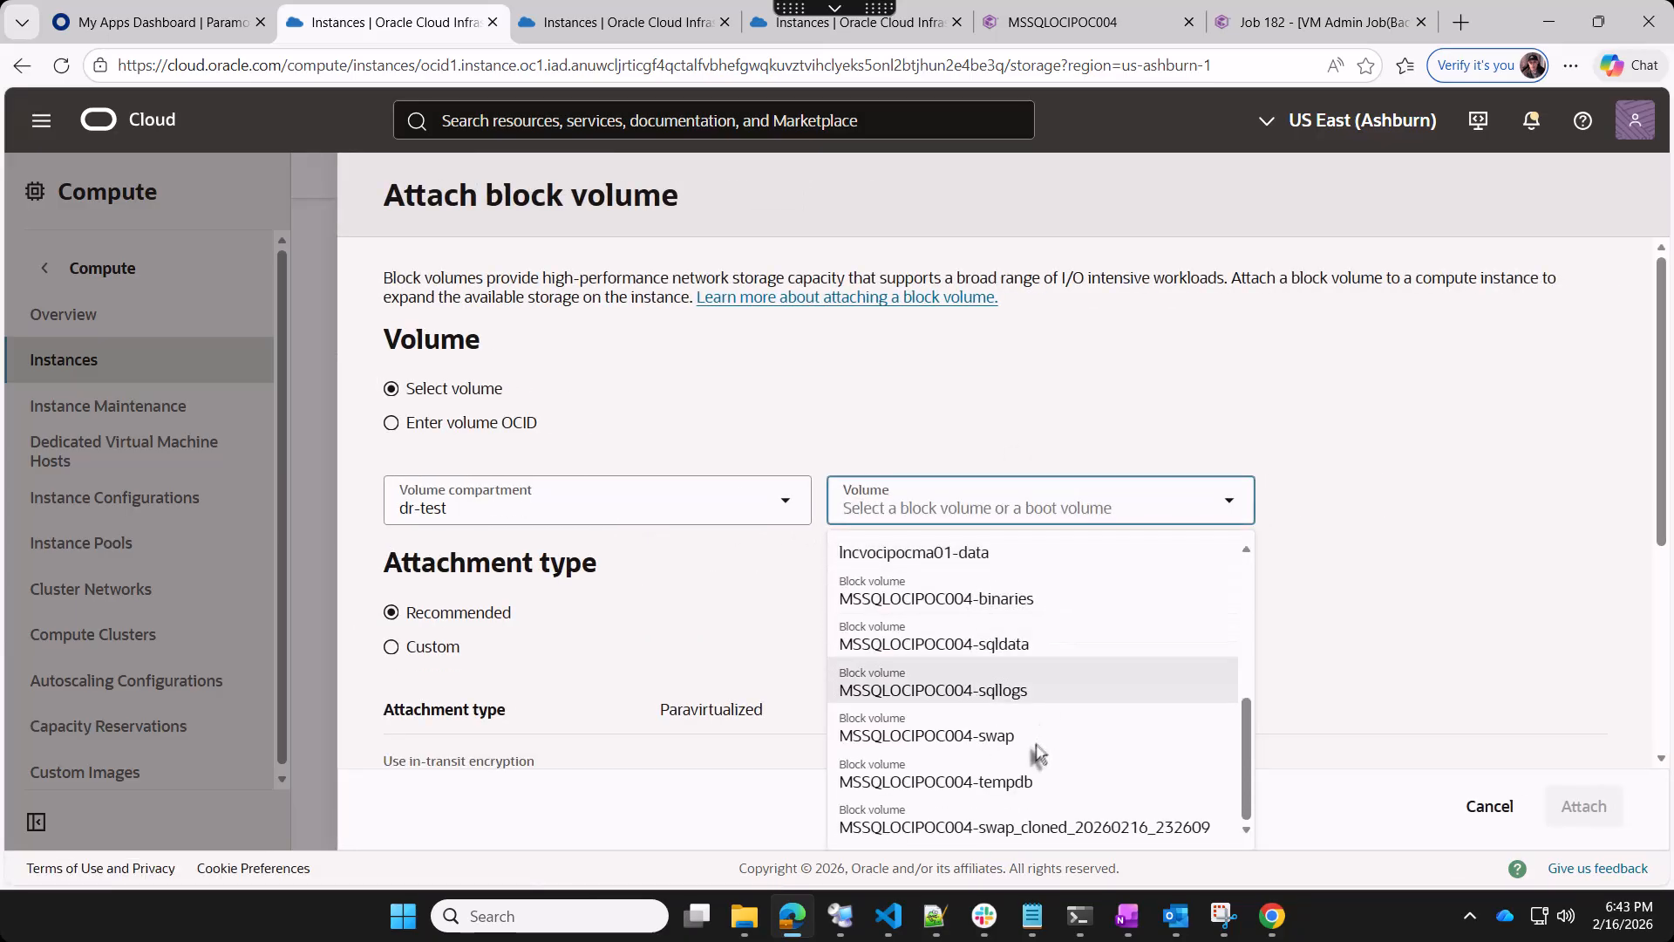
{"action": "left_click", "coordinate": [1049, 829]}
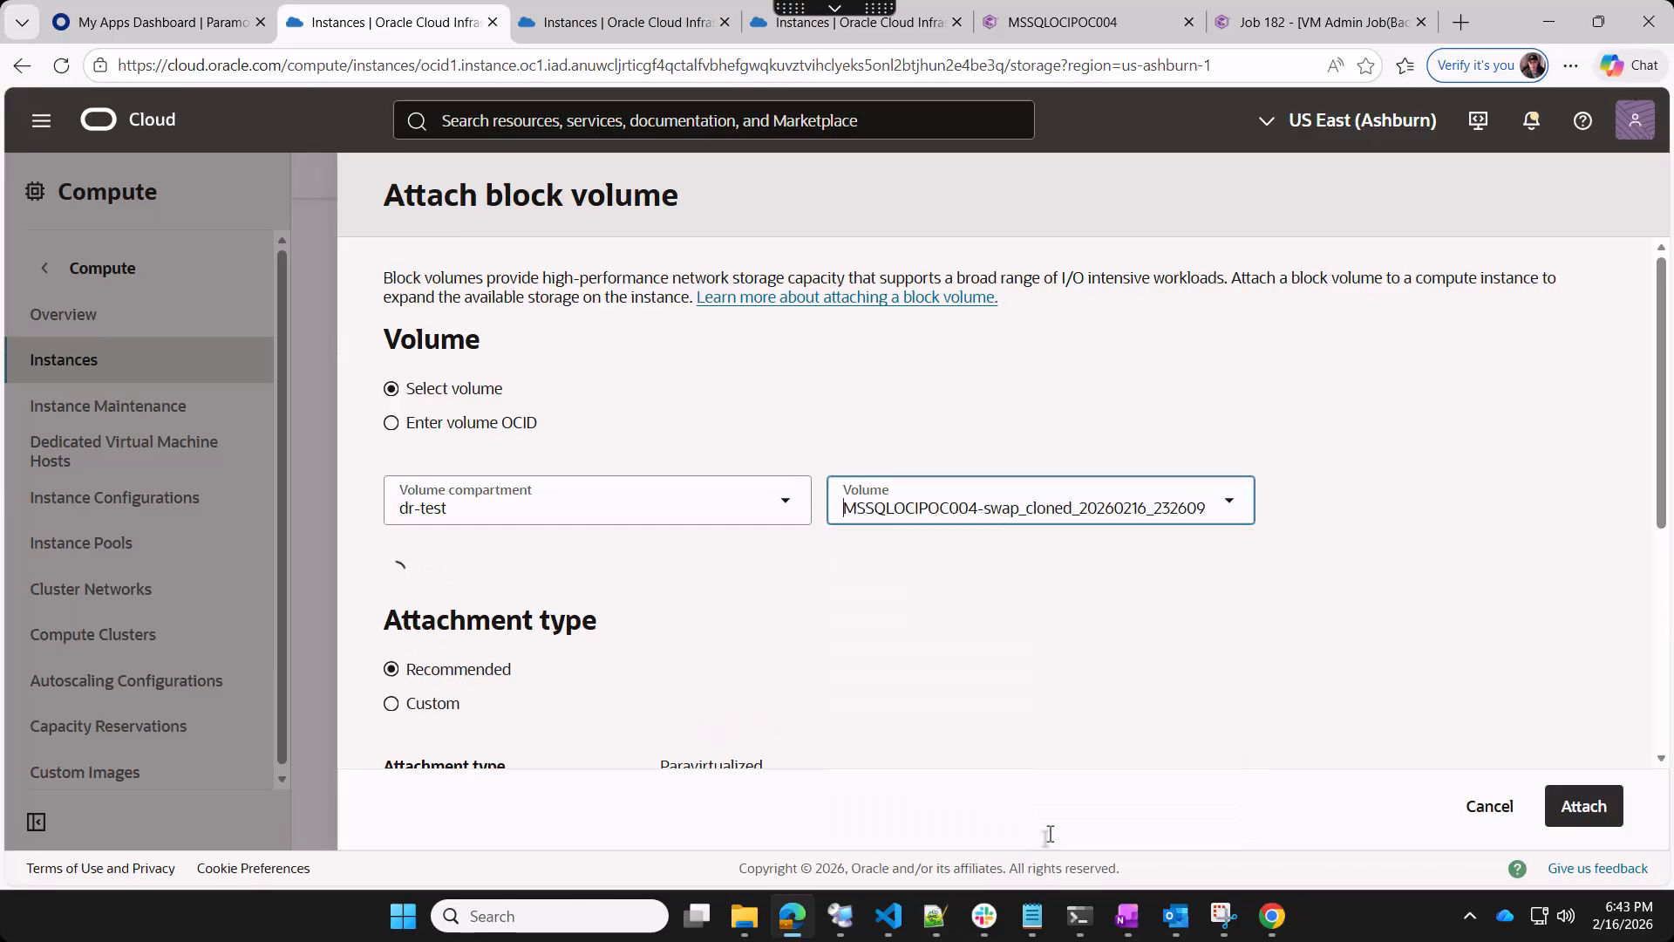
{"action": "scroll", "coordinate": [1066, 672], "scroll_direction": "down", "scroll_amount": 1}
{"action": "scroll", "coordinate": [1063, 667], "scroll_direction": "down", "scroll_amount": 1}
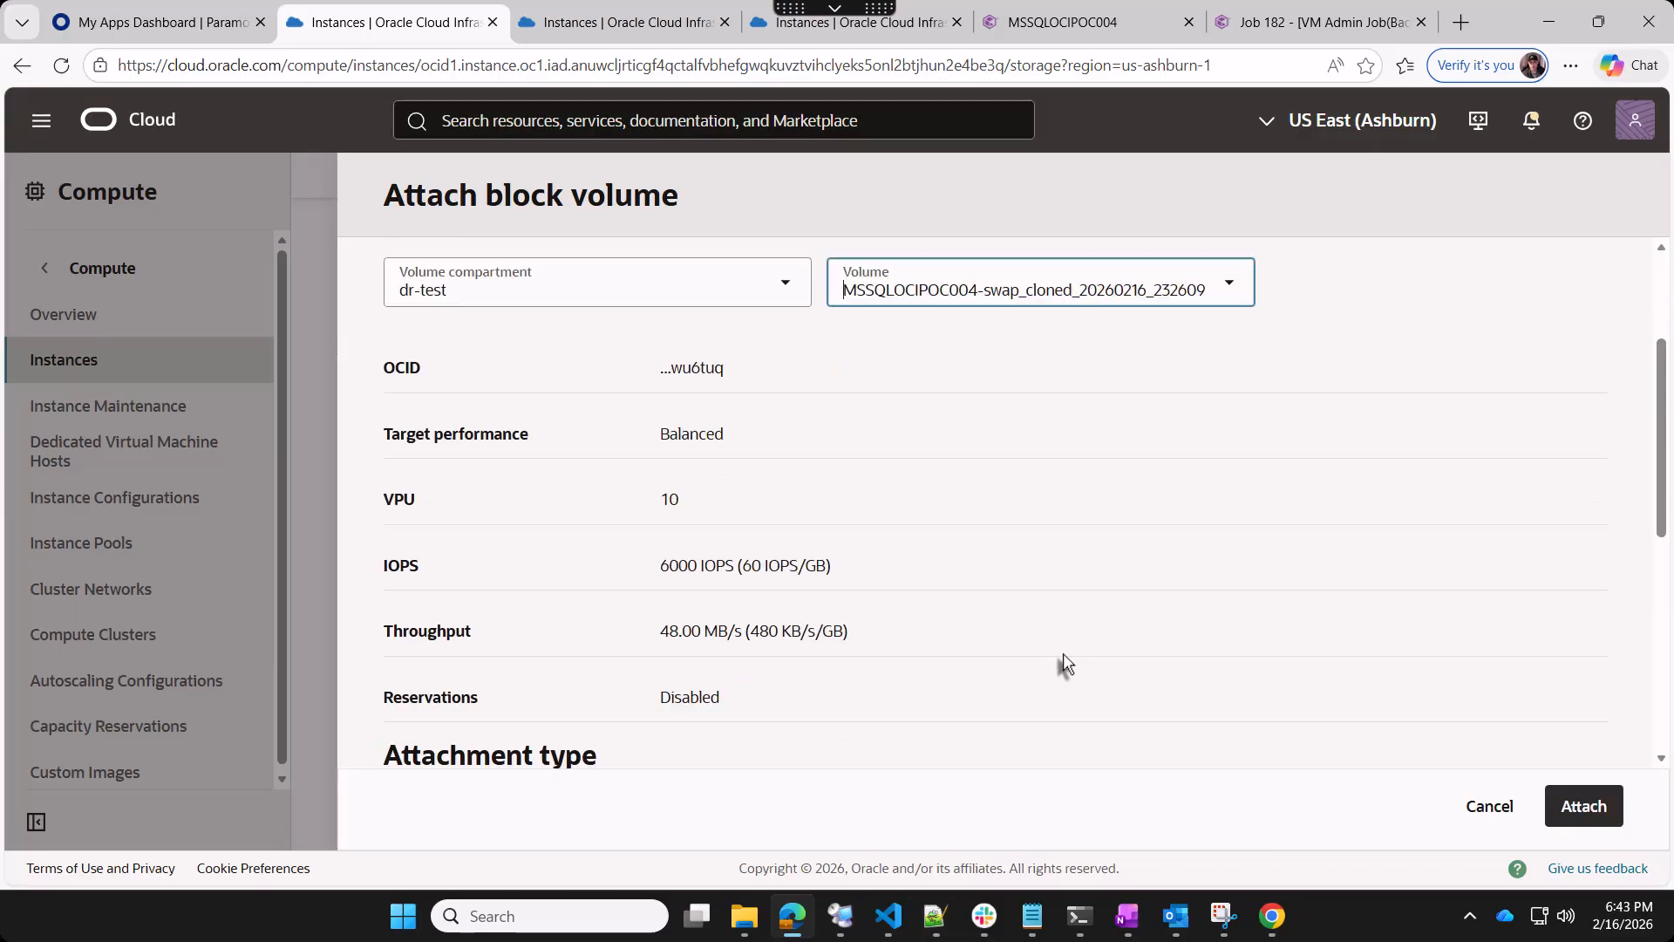
{"action": "scroll", "coordinate": [904, 643], "scroll_direction": "down", "scroll_amount": 3}
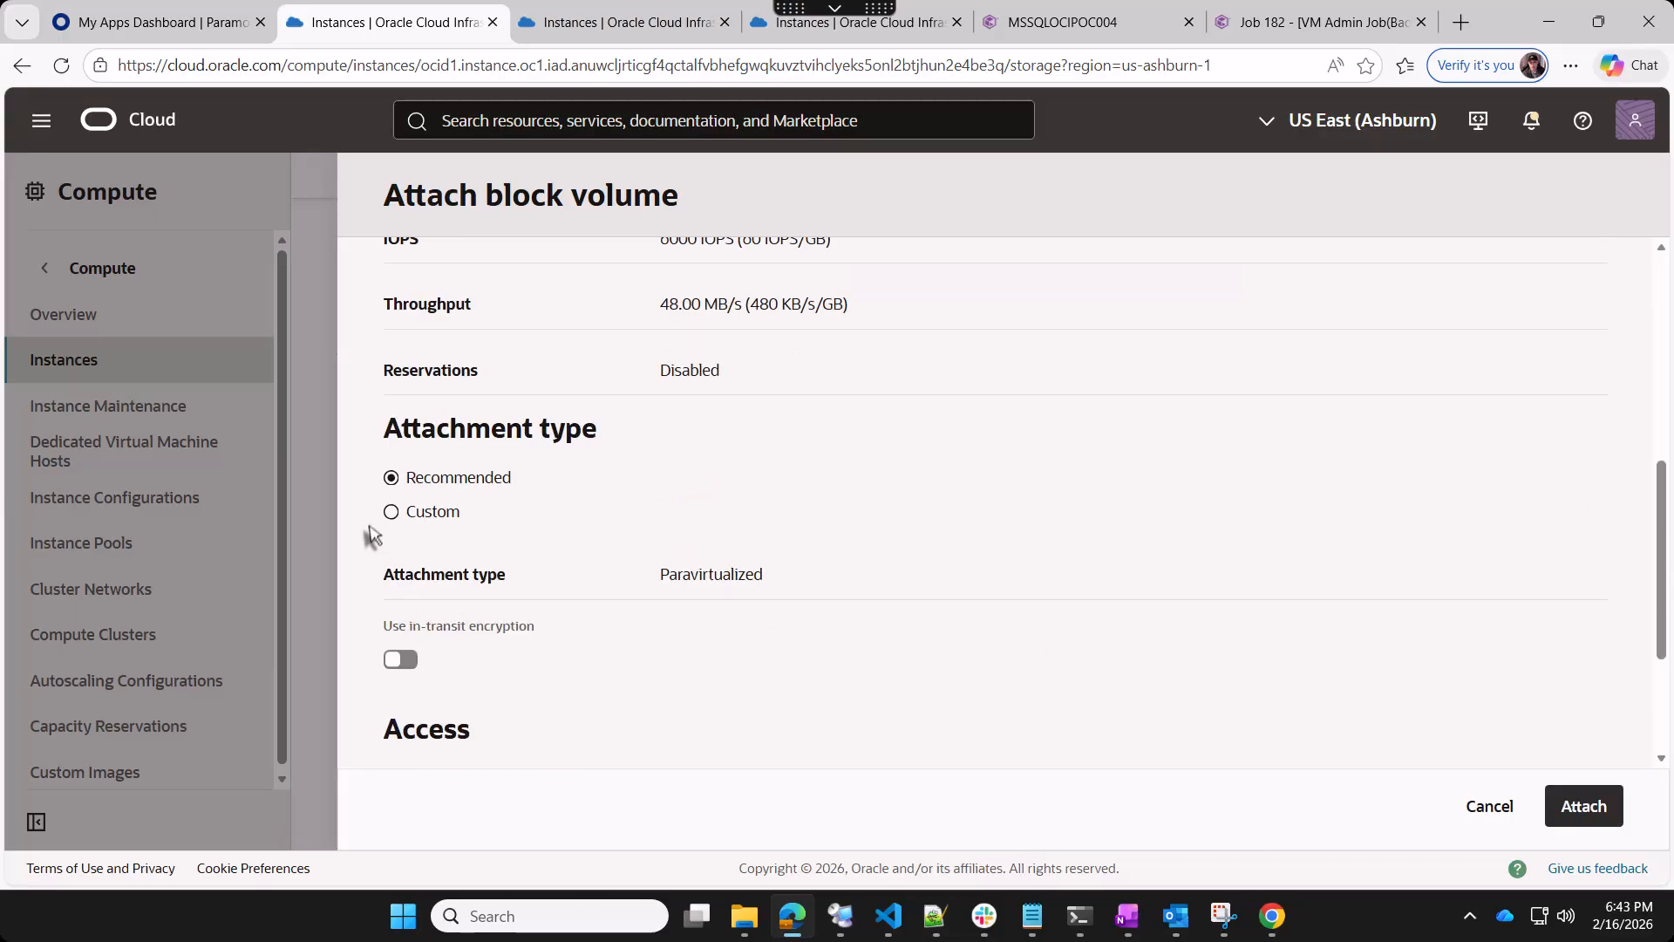
{"action": "left_click", "coordinate": [392, 516]}
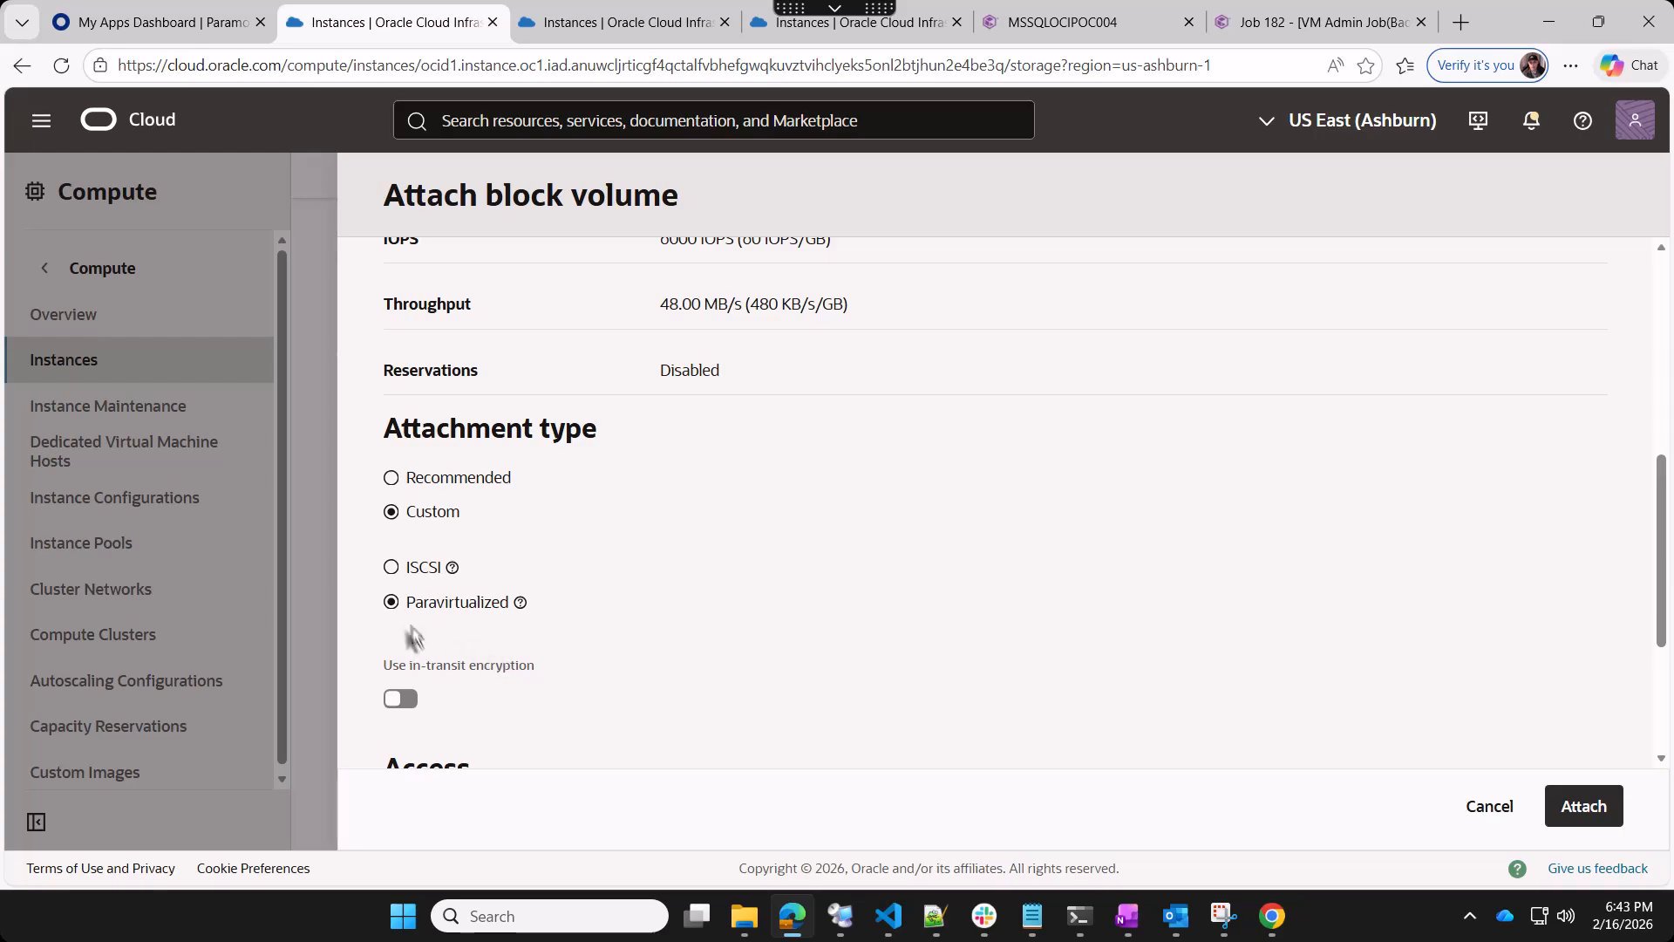
{"action": "scroll", "coordinate": [689, 624], "scroll_direction": "down", "scroll_amount": 2}
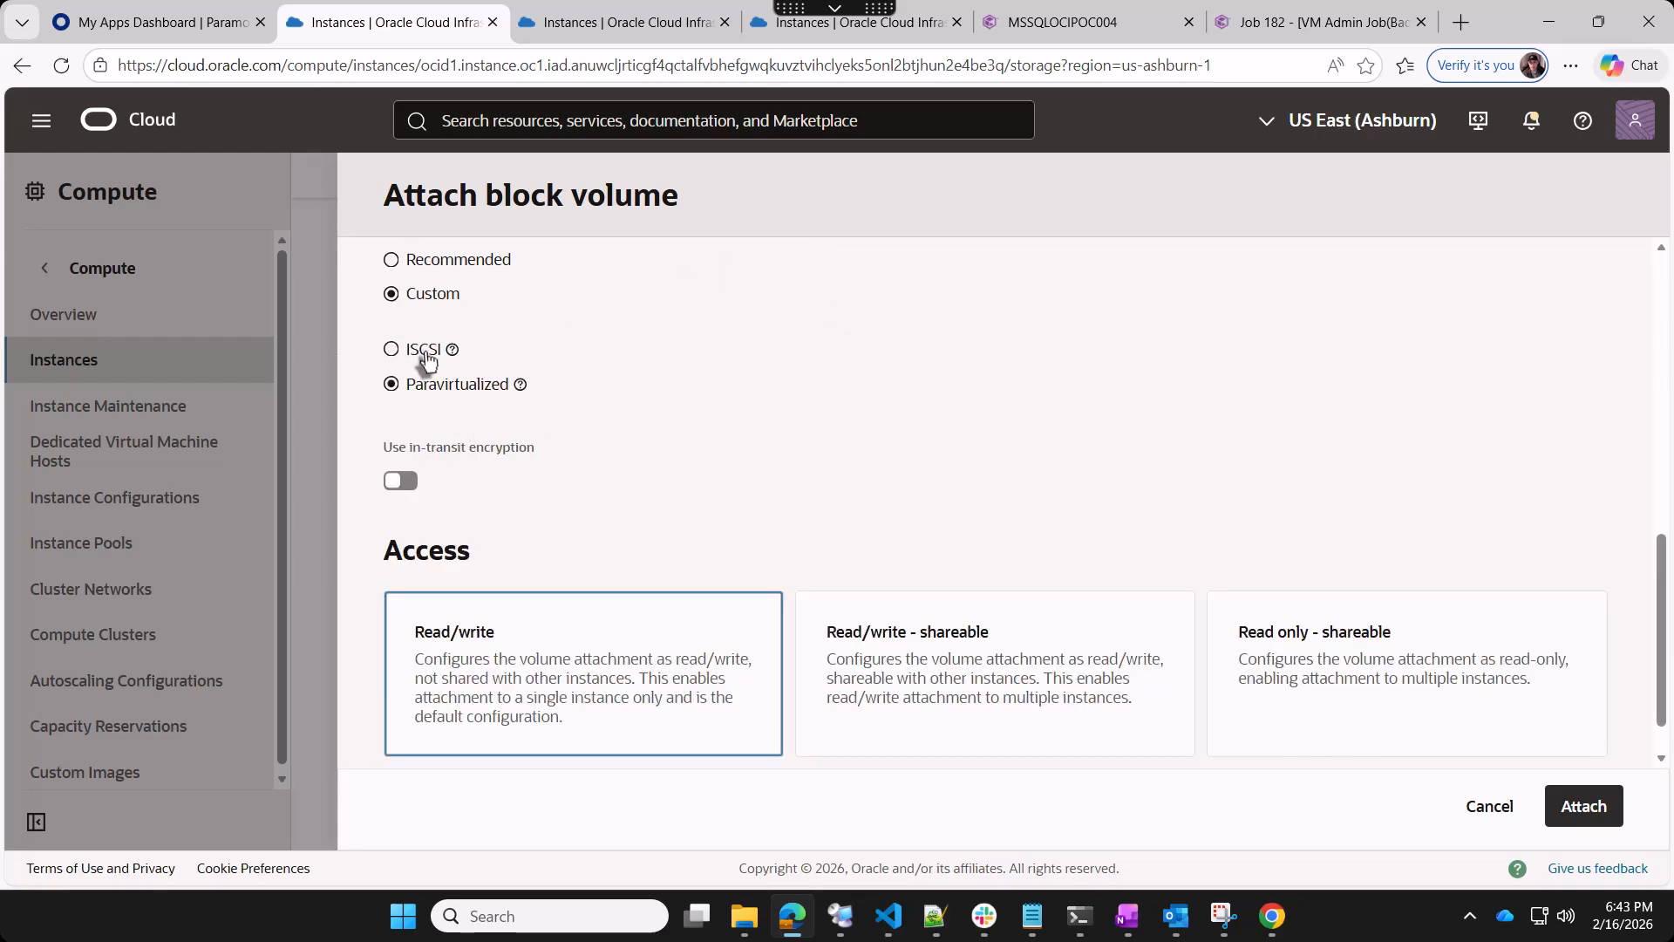
{"action": "scroll", "coordinate": [576, 542], "scroll_direction": "down", "scroll_amount": 1}
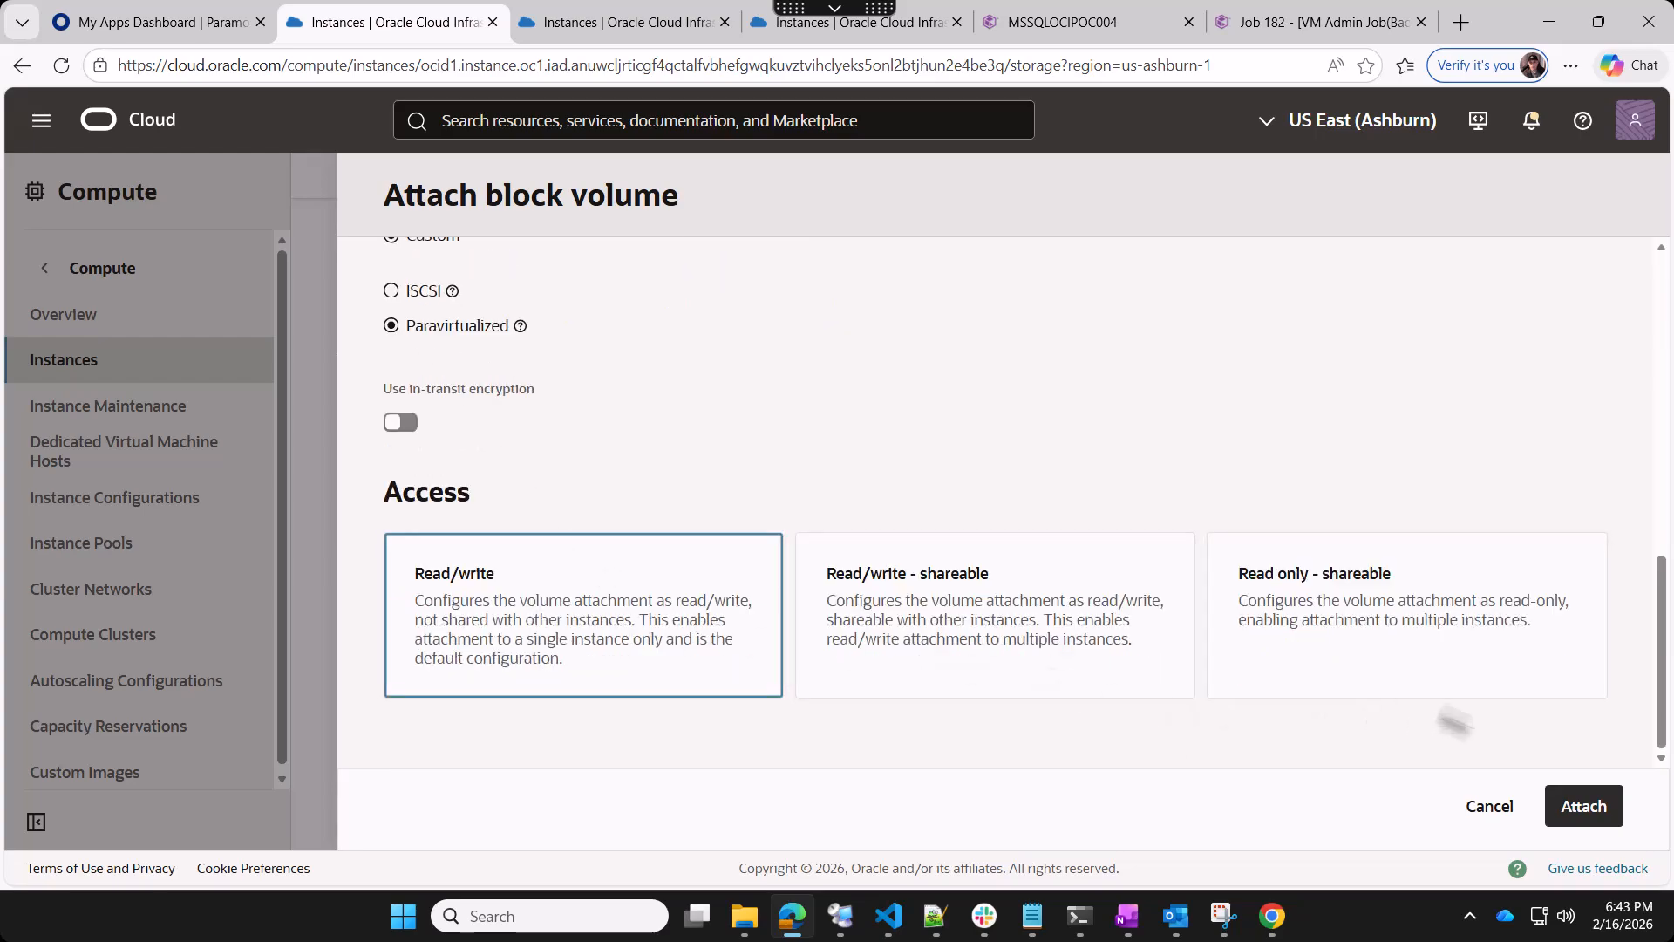
{"action": "left_click", "coordinate": [1583, 806]}
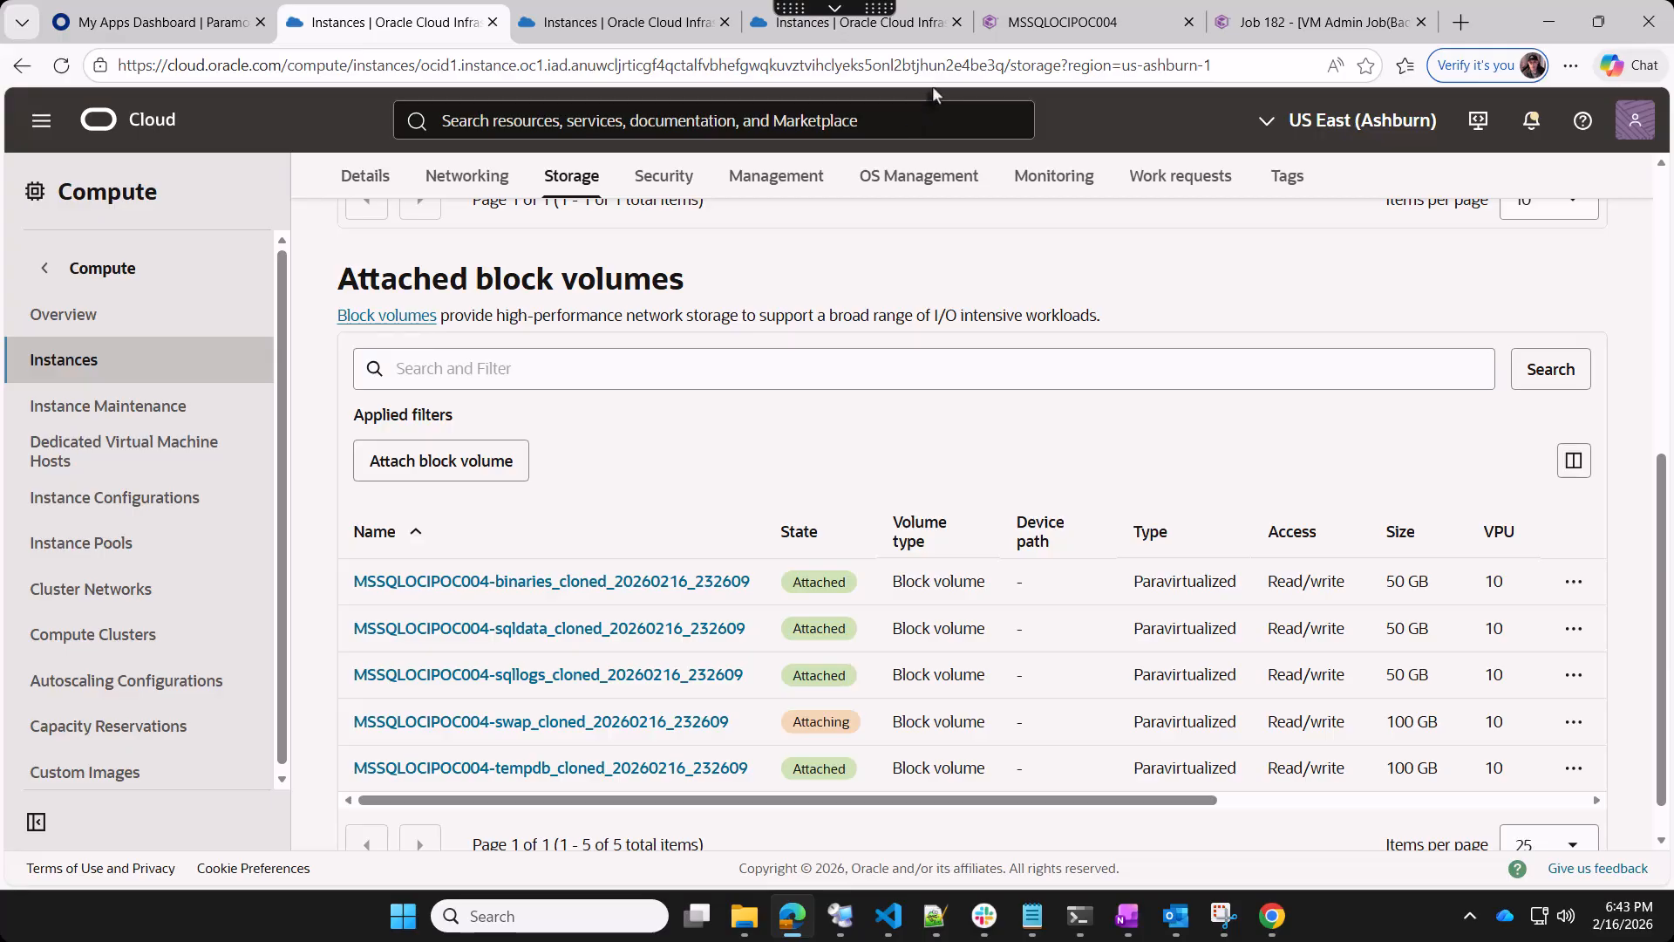
Switch to the Commvault page for Job 182 and review its status, progress, item status and virtual machine count
{"action": "left_click", "coordinate": [1325, 25]}
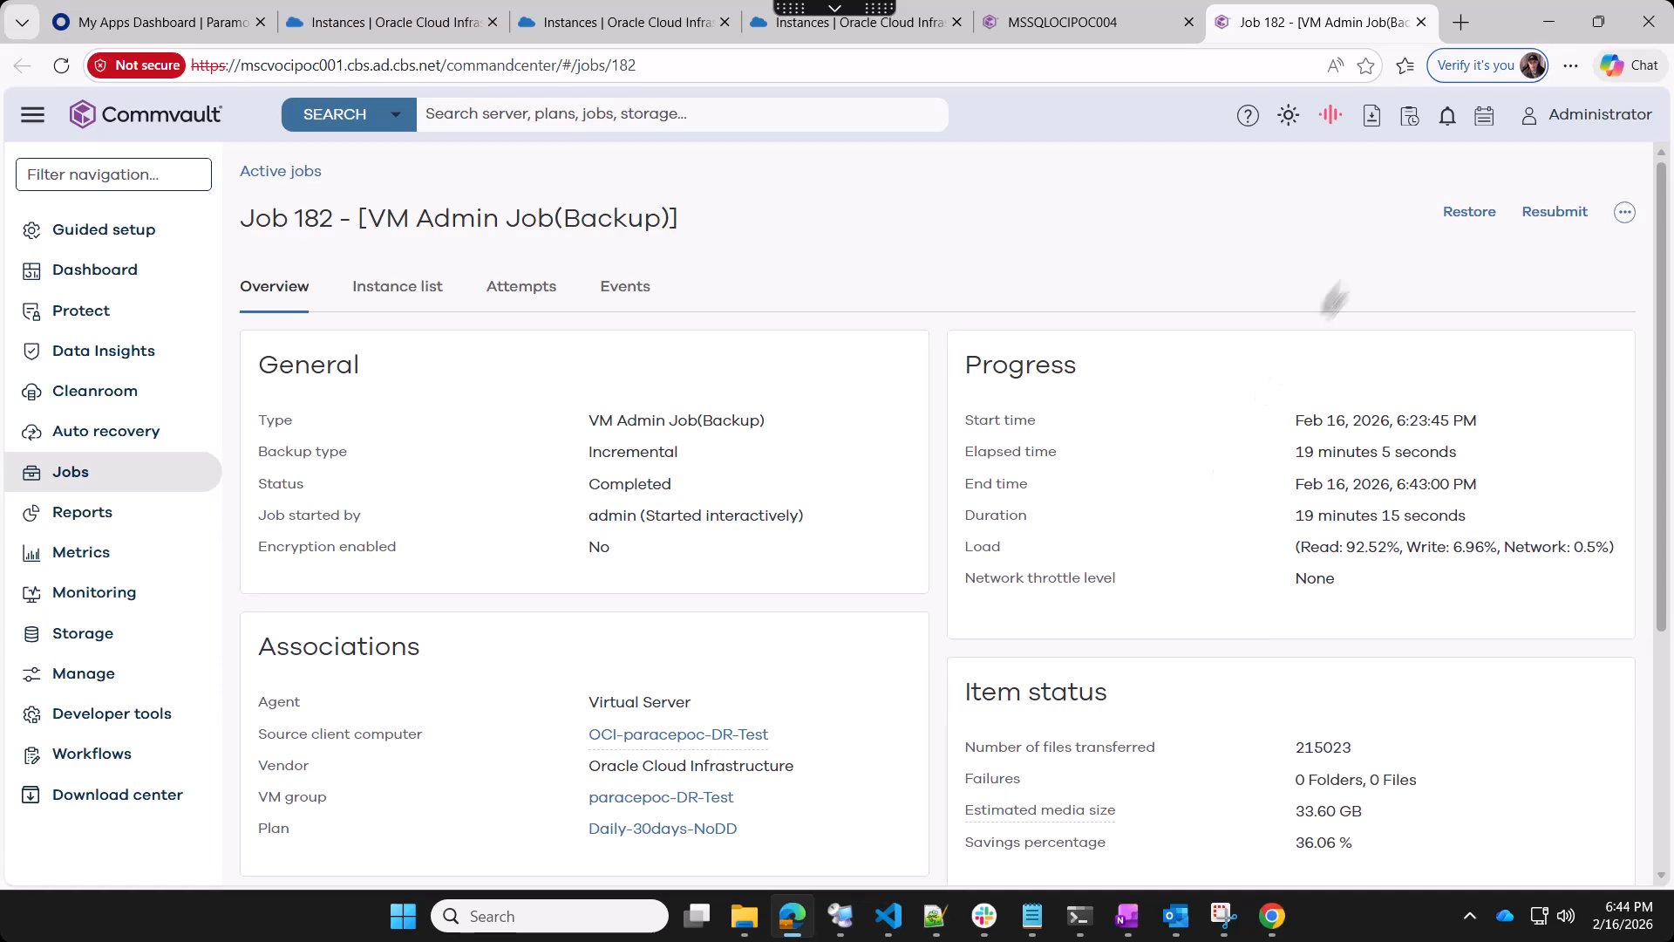
{"action": "scroll", "coordinate": [1264, 429], "scroll_direction": "down", "scroll_amount": 2}
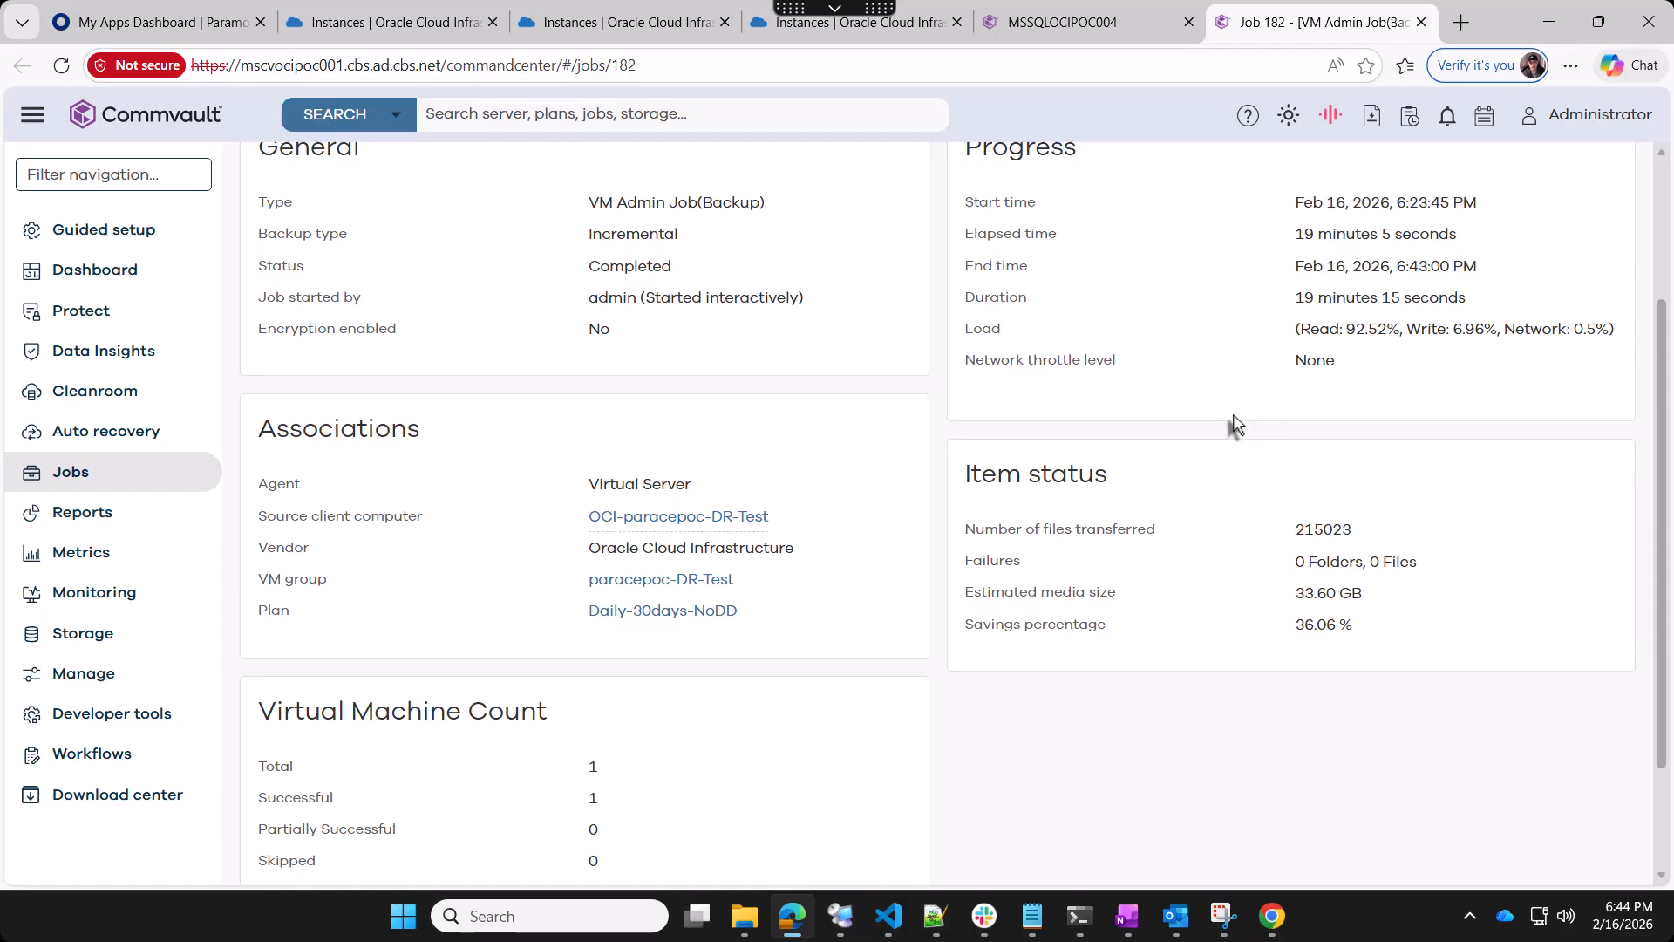
{"action": "scroll", "coordinate": [1233, 425], "scroll_direction": "up", "scroll_amount": 2}
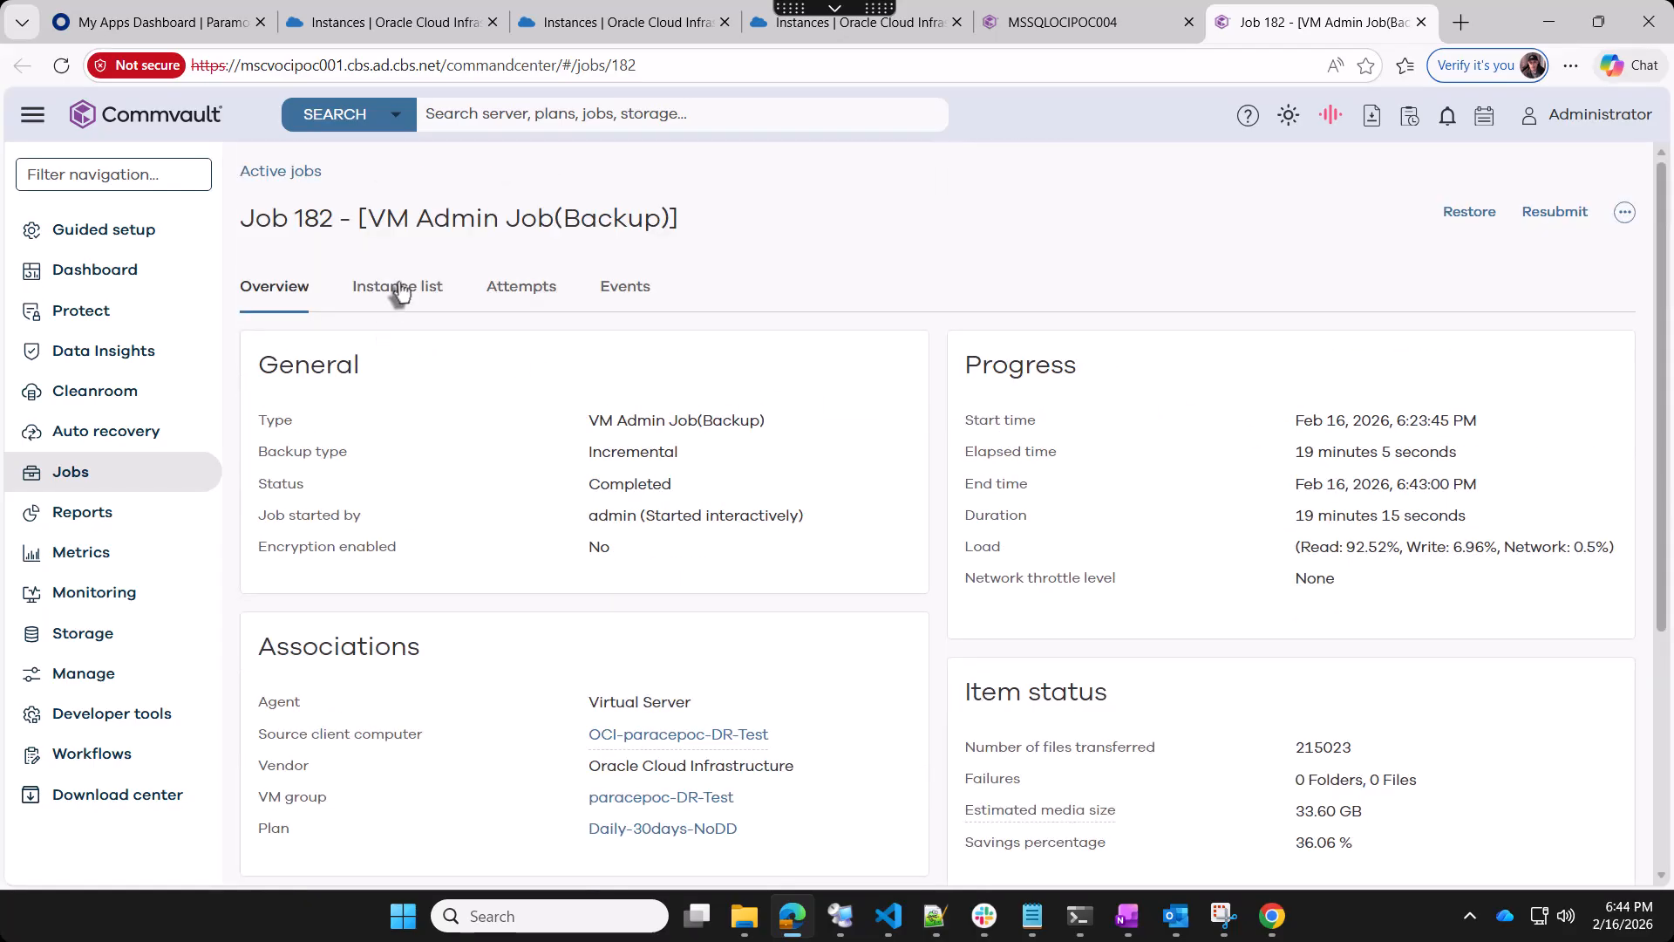
Examine the protection summary and the recovery points of MSSQLOCIPOC004 in Commvault
{"action": "left_click", "coordinate": [1048, 26]}
{"action": "scroll", "coordinate": [1056, 529], "scroll_direction": "down", "scroll_amount": 2}
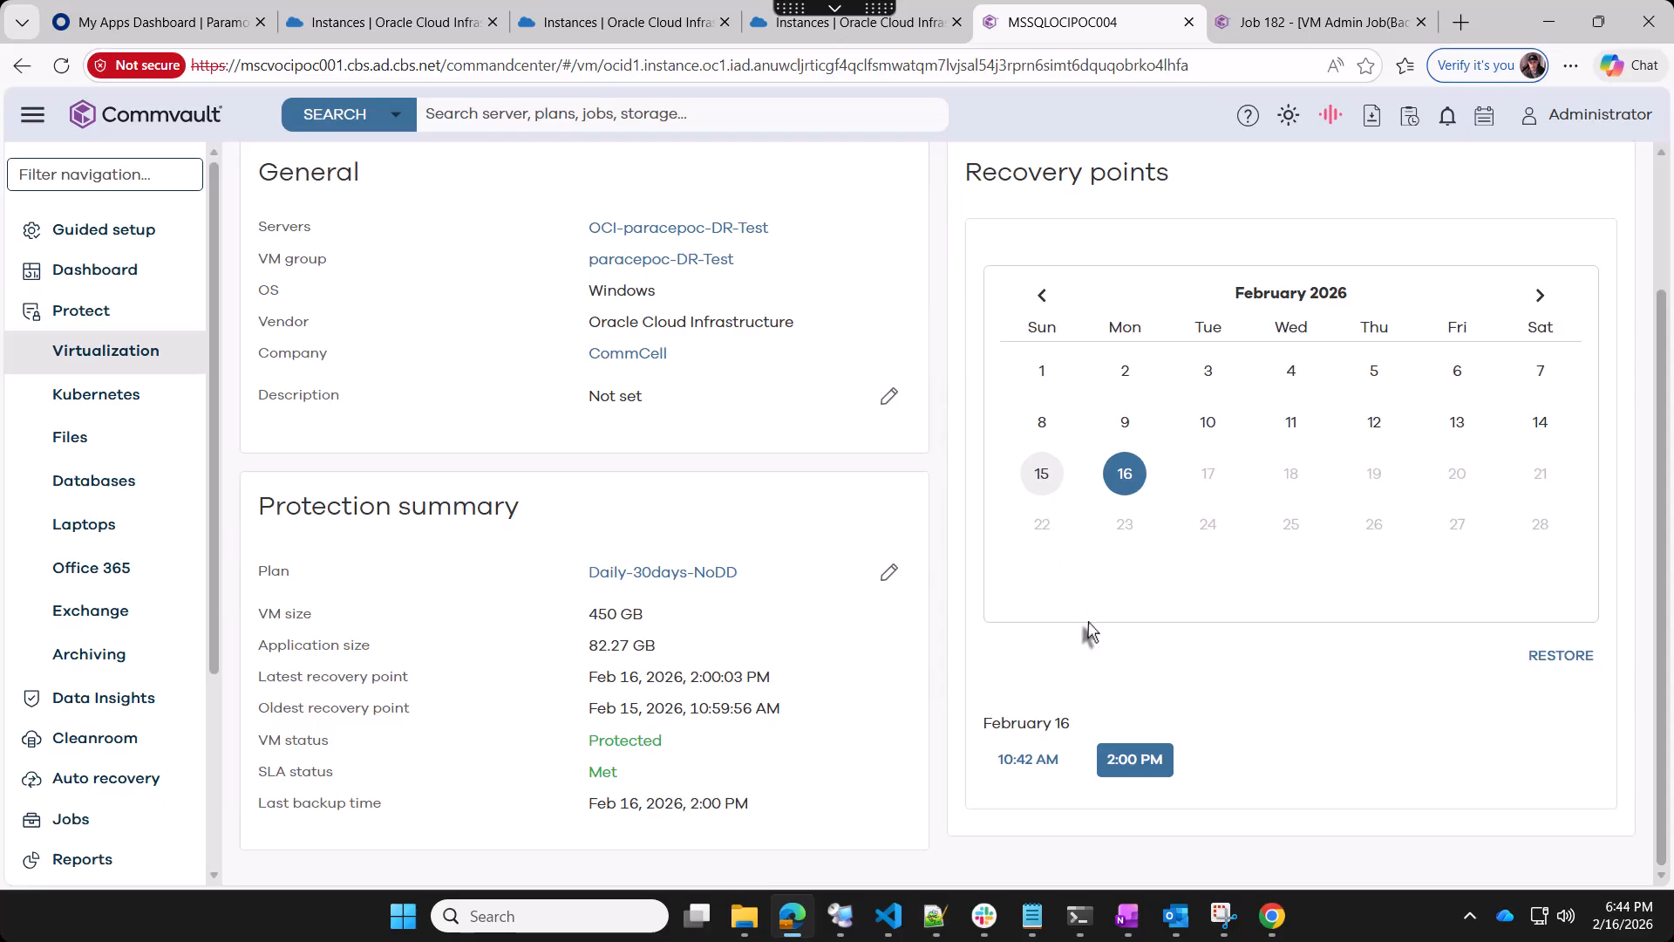
{"action": "scroll", "coordinate": [645, 515], "scroll_direction": "up", "scroll_amount": 2}
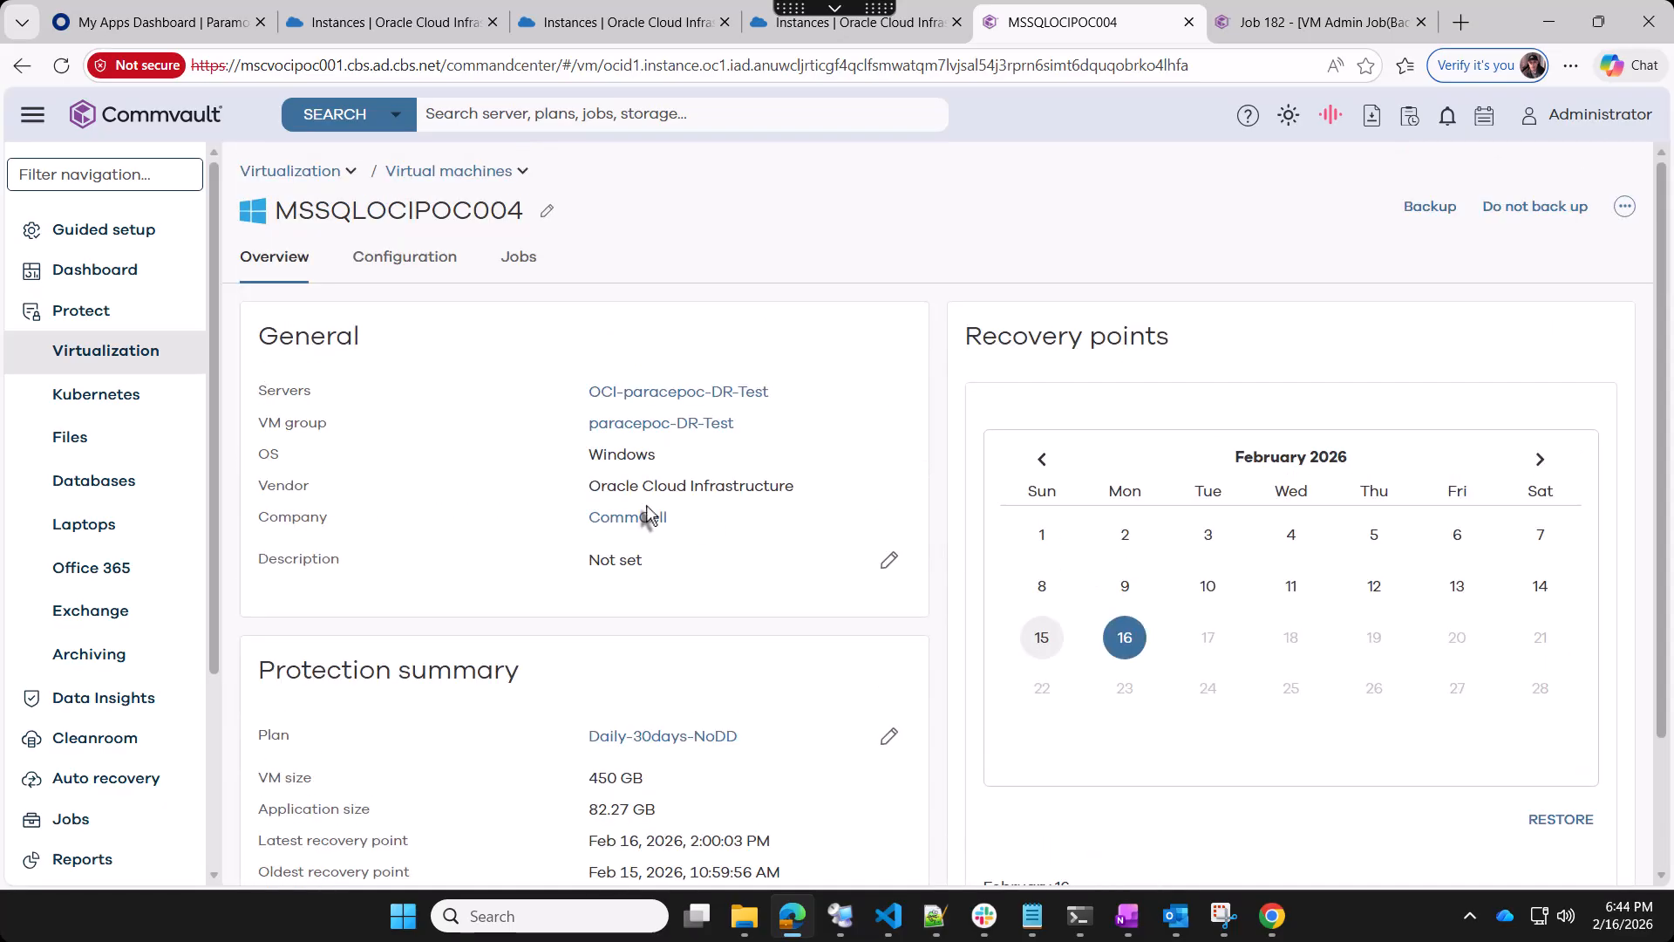
{"action": "scroll", "coordinate": [647, 515], "scroll_direction": "down", "scroll_amount": 2}
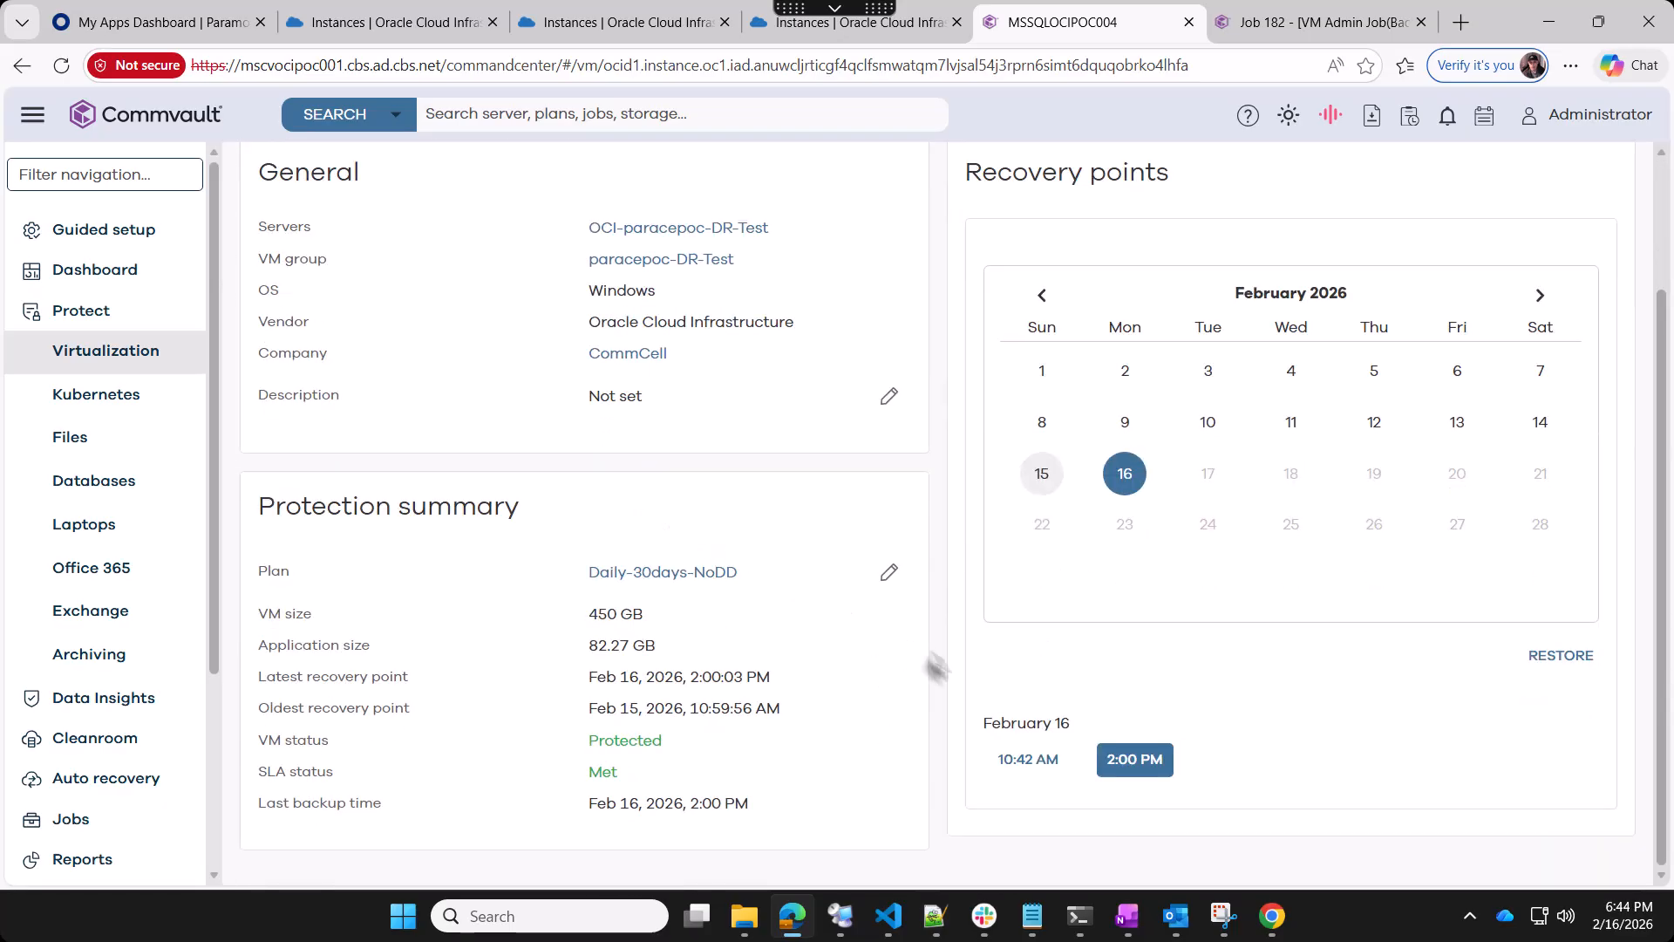
{"action": "scroll", "coordinate": [1092, 698], "scroll_direction": "up", "scroll_amount": 2}
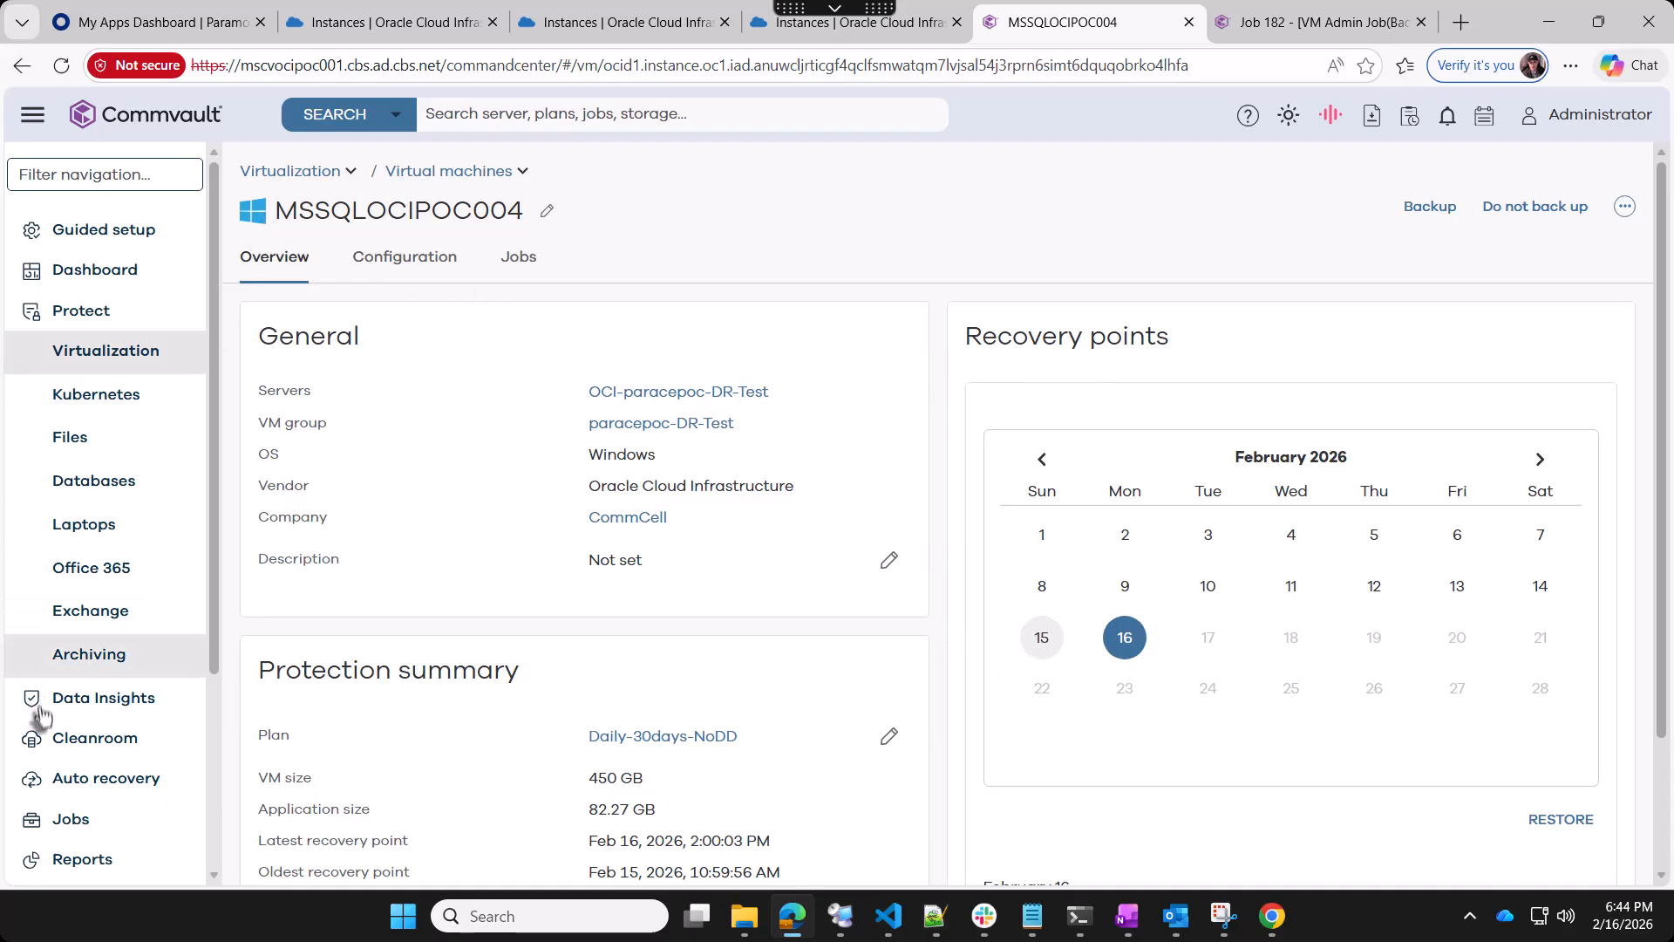
Check the active jobs and open the job history for the last 24 hours
{"action": "scroll", "coordinate": [39, 726], "scroll_direction": "down", "scroll_amount": 1}
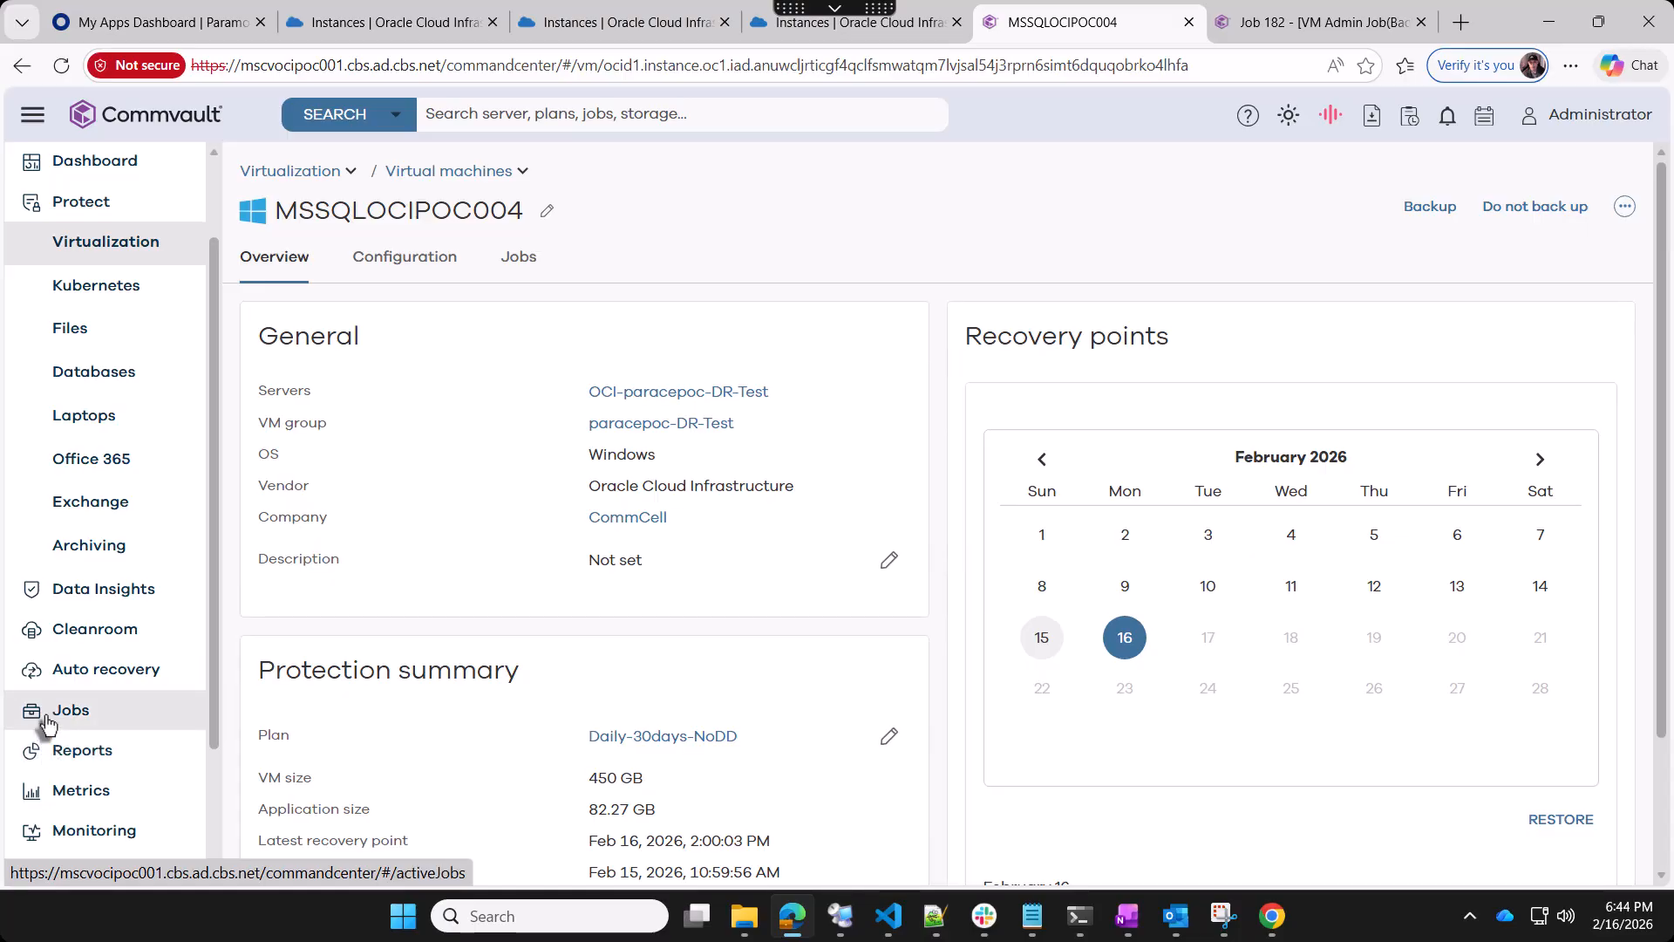
{"action": "left_click", "coordinate": [48, 722]}
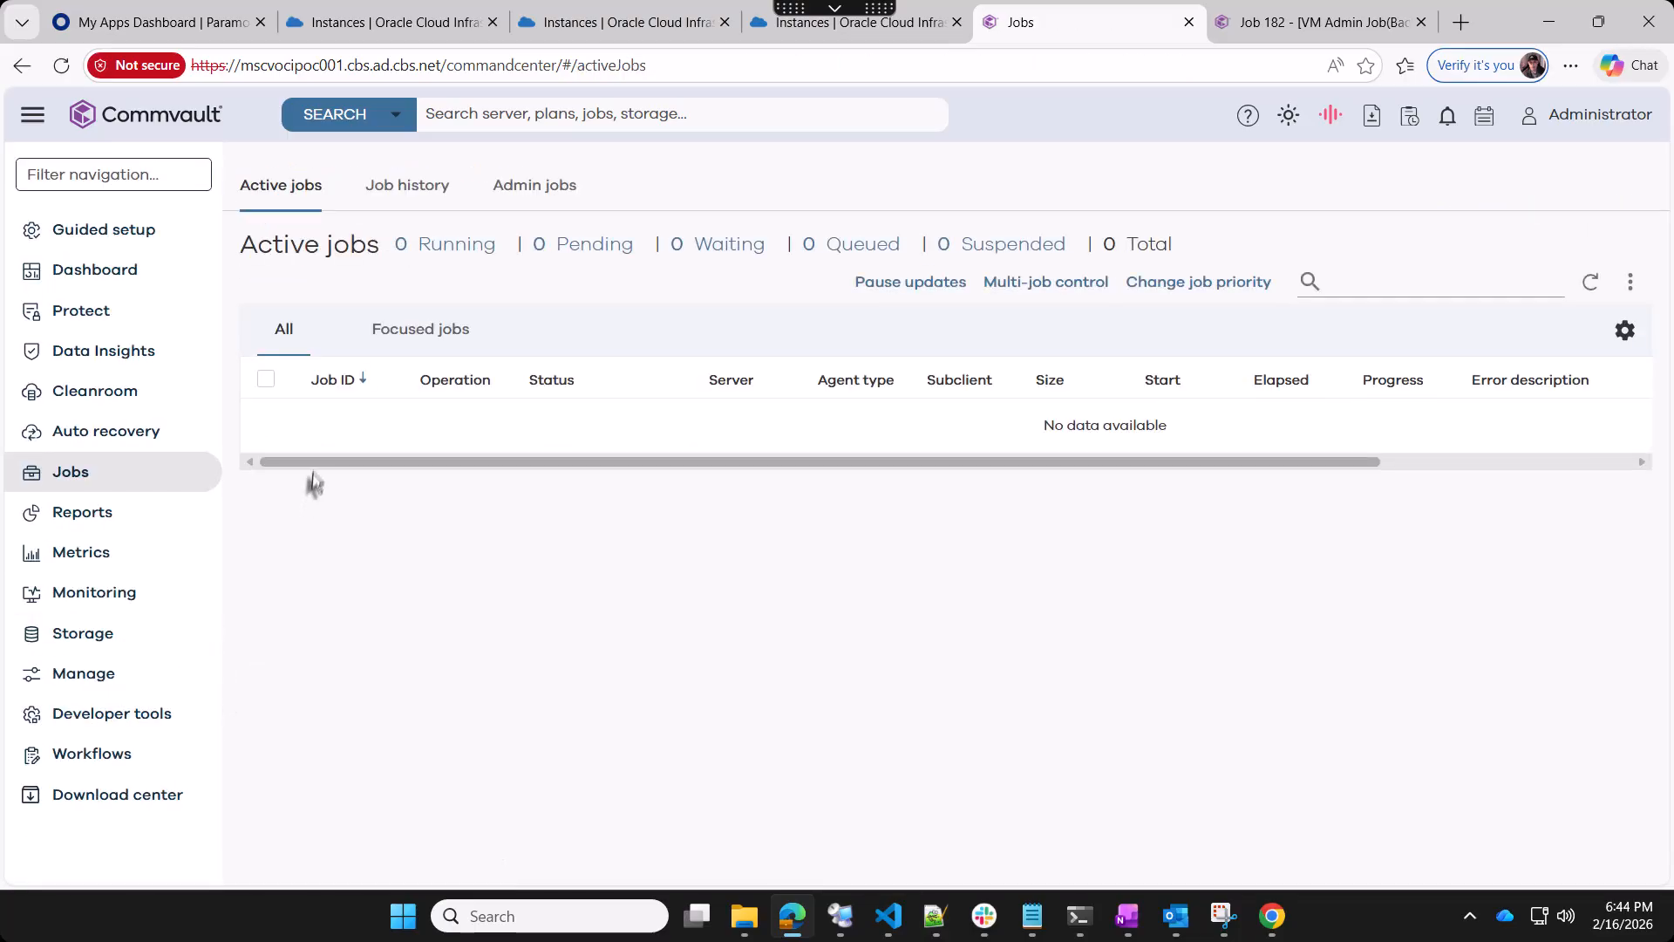
{"action": "left_click", "coordinate": [401, 197]}
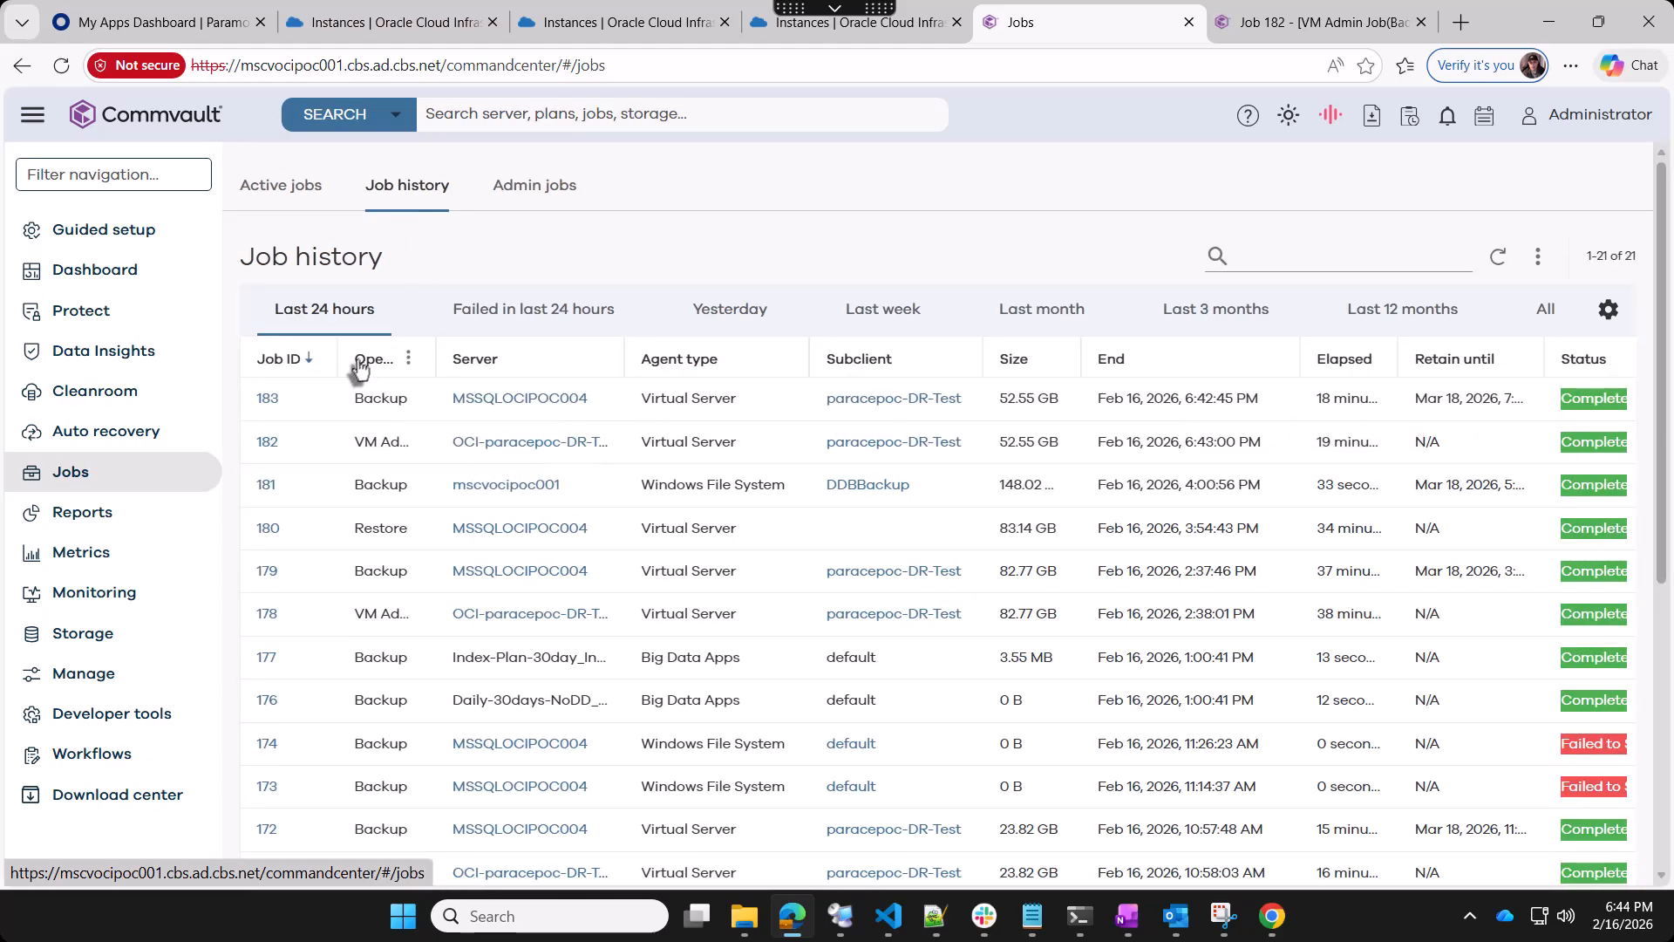
Open MSSQLOCIPOC004 from the instances of the paracepoc-DR-Test VM group and select its 2:00 PM recovery point of February 16
{"action": "left_click", "coordinate": [74, 314]}
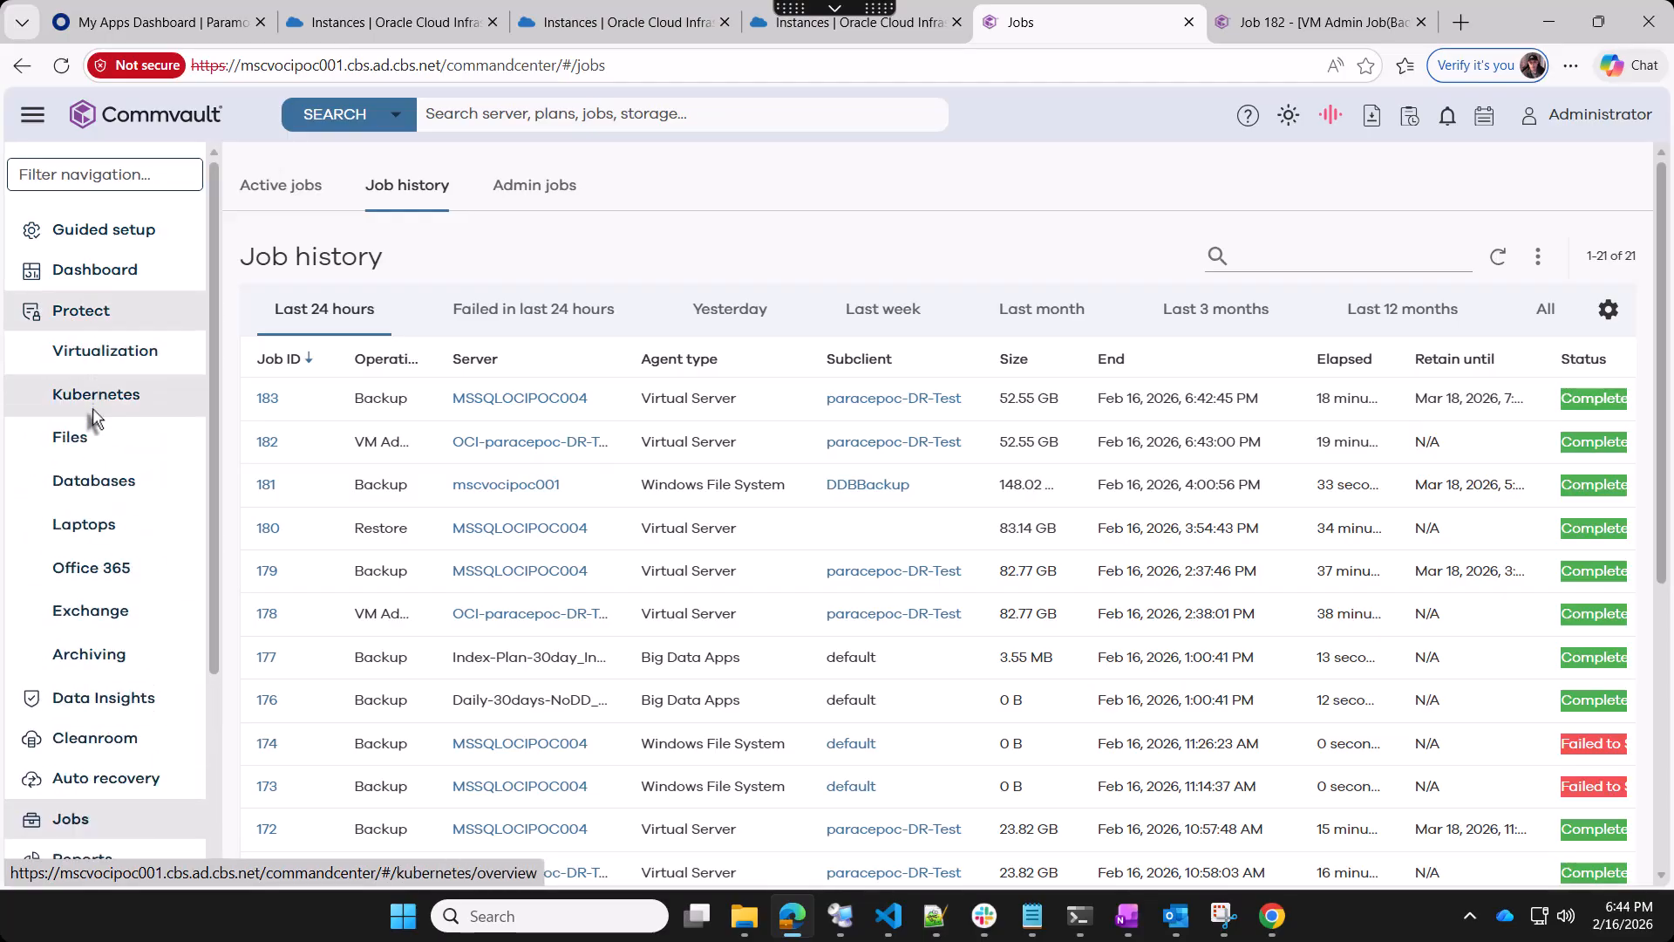
{"action": "left_click", "coordinate": [87, 356]}
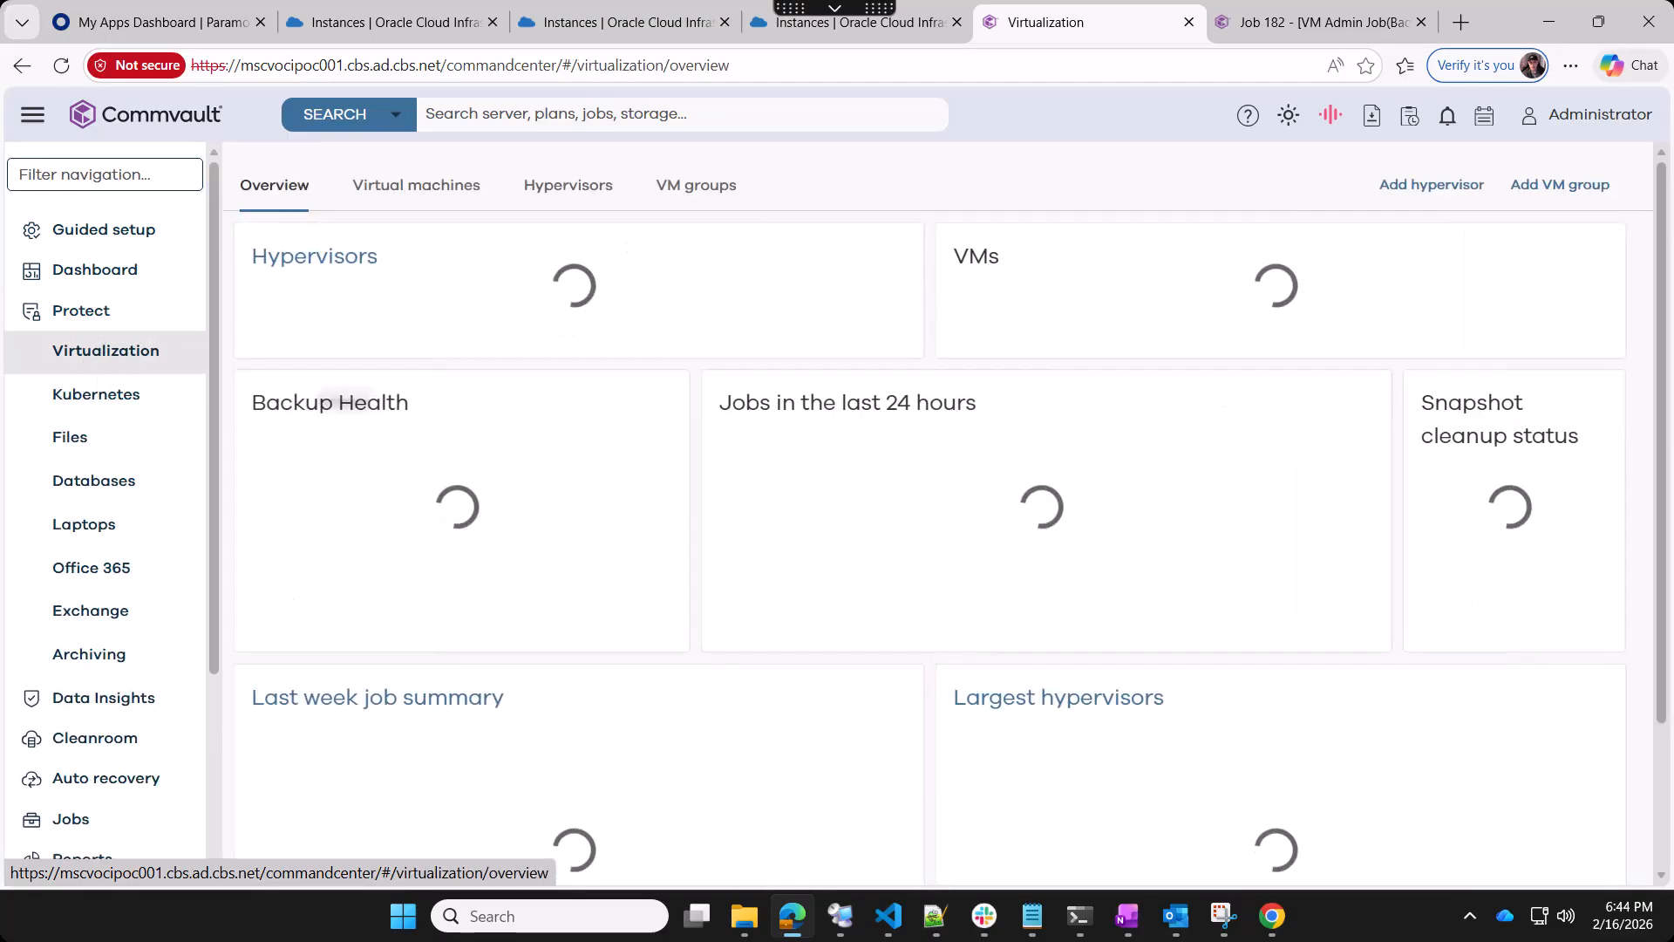
{"action": "left_click", "coordinate": [696, 193]}
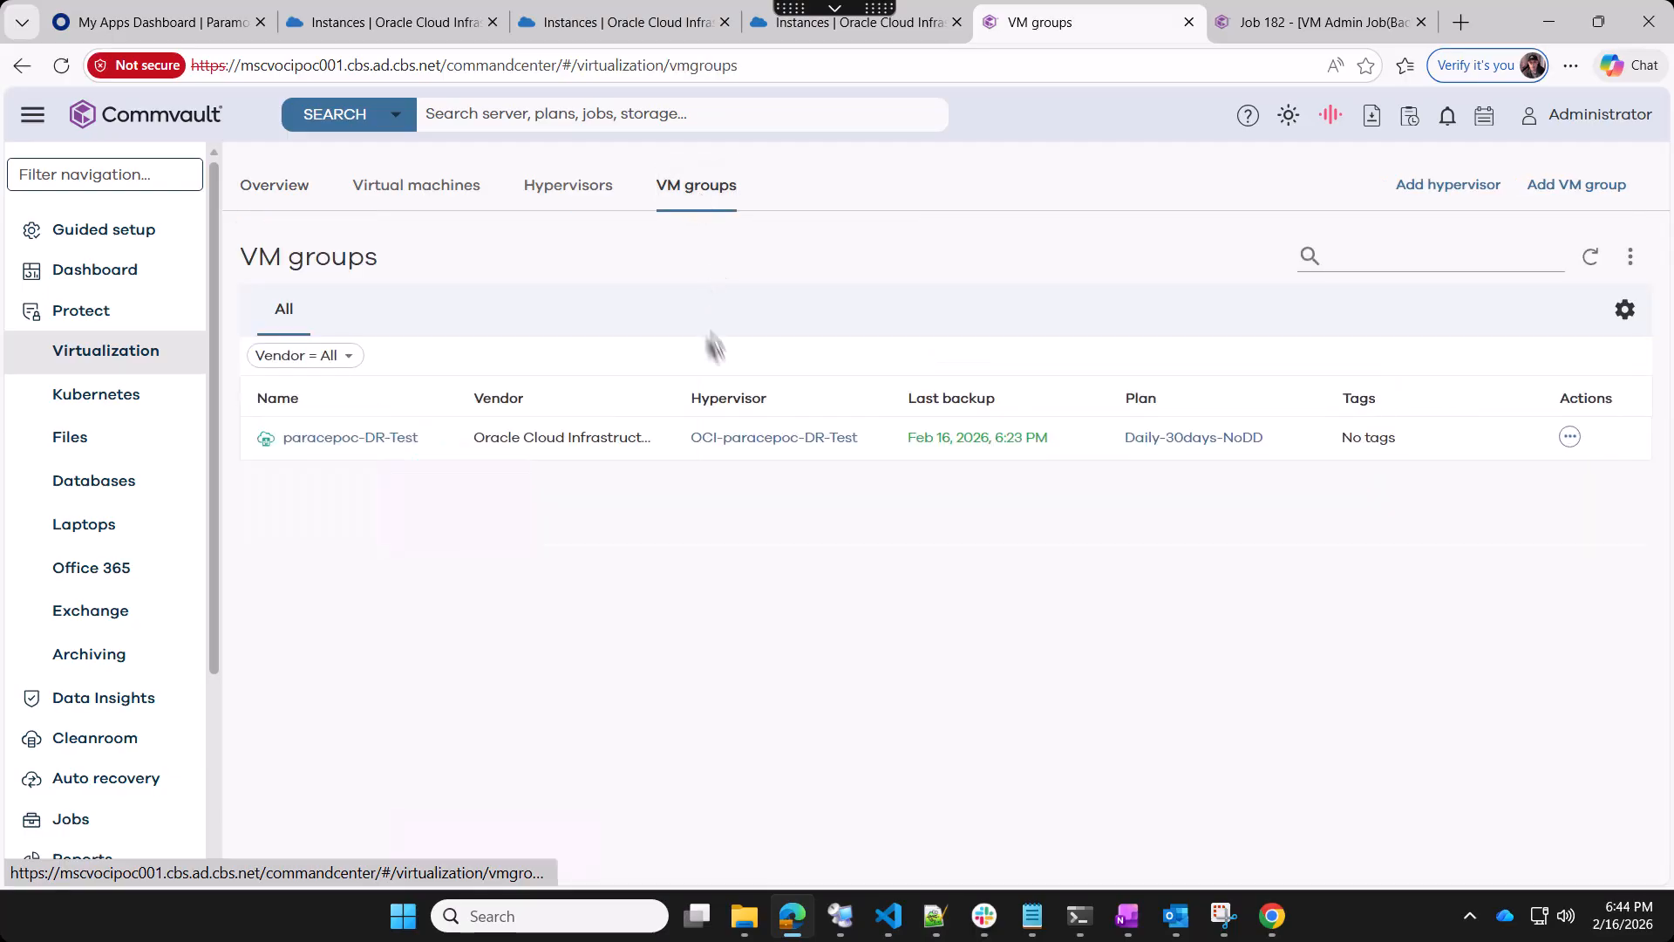
{"action": "left_click", "coordinate": [336, 441]}
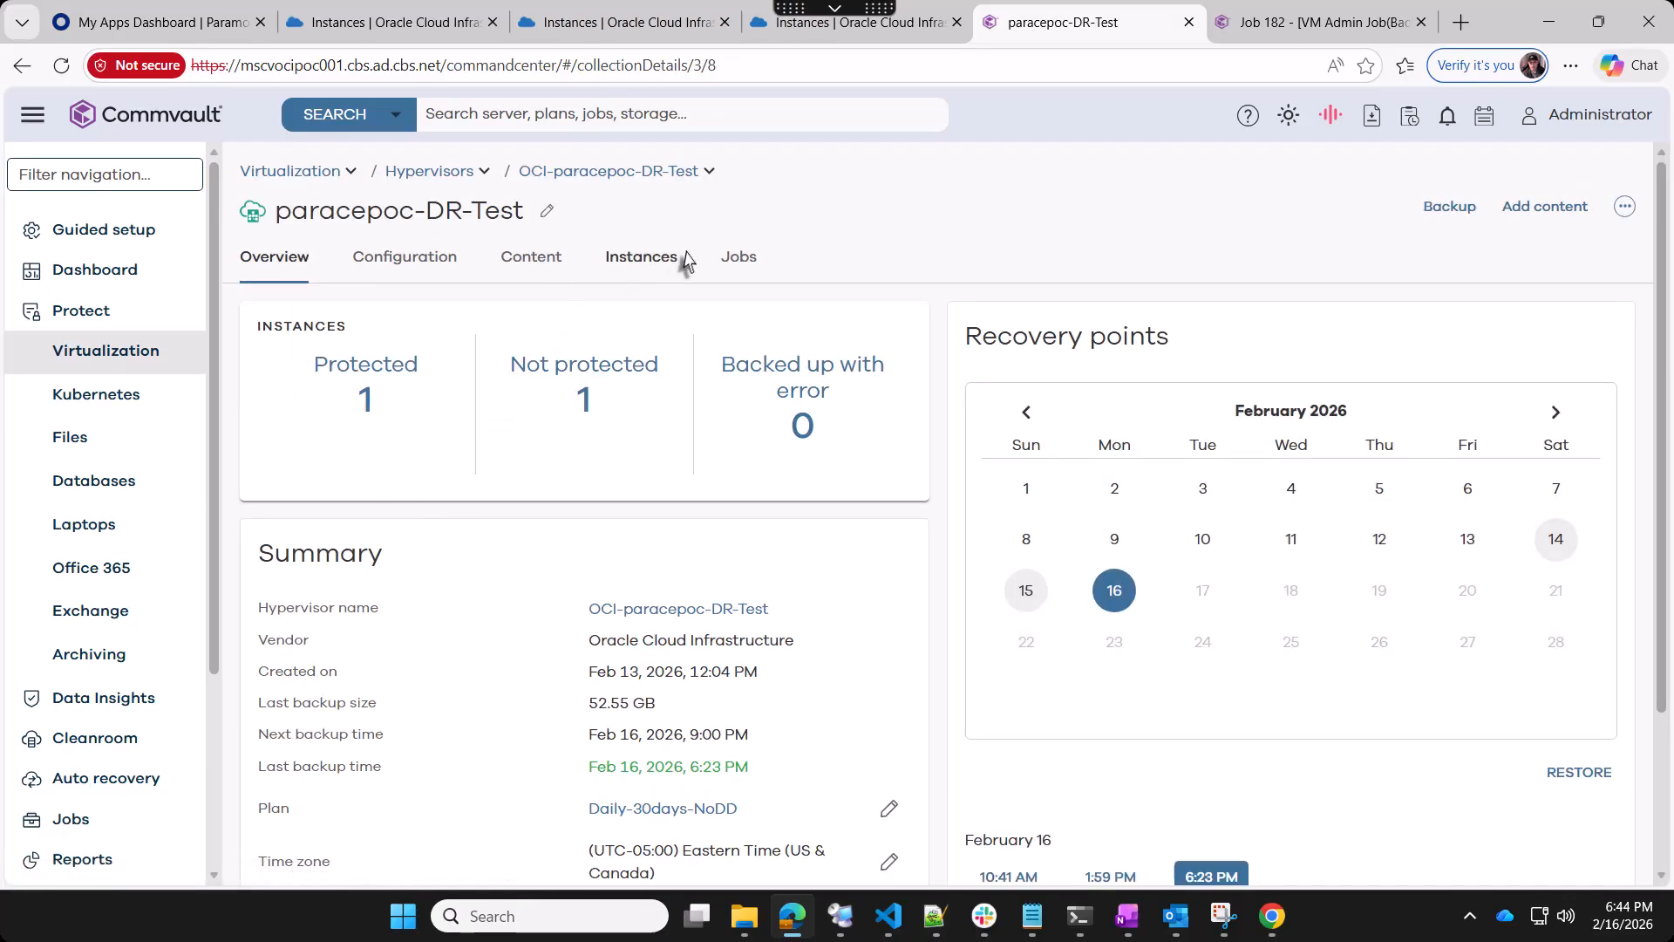
{"action": "left_click", "coordinate": [675, 258]}
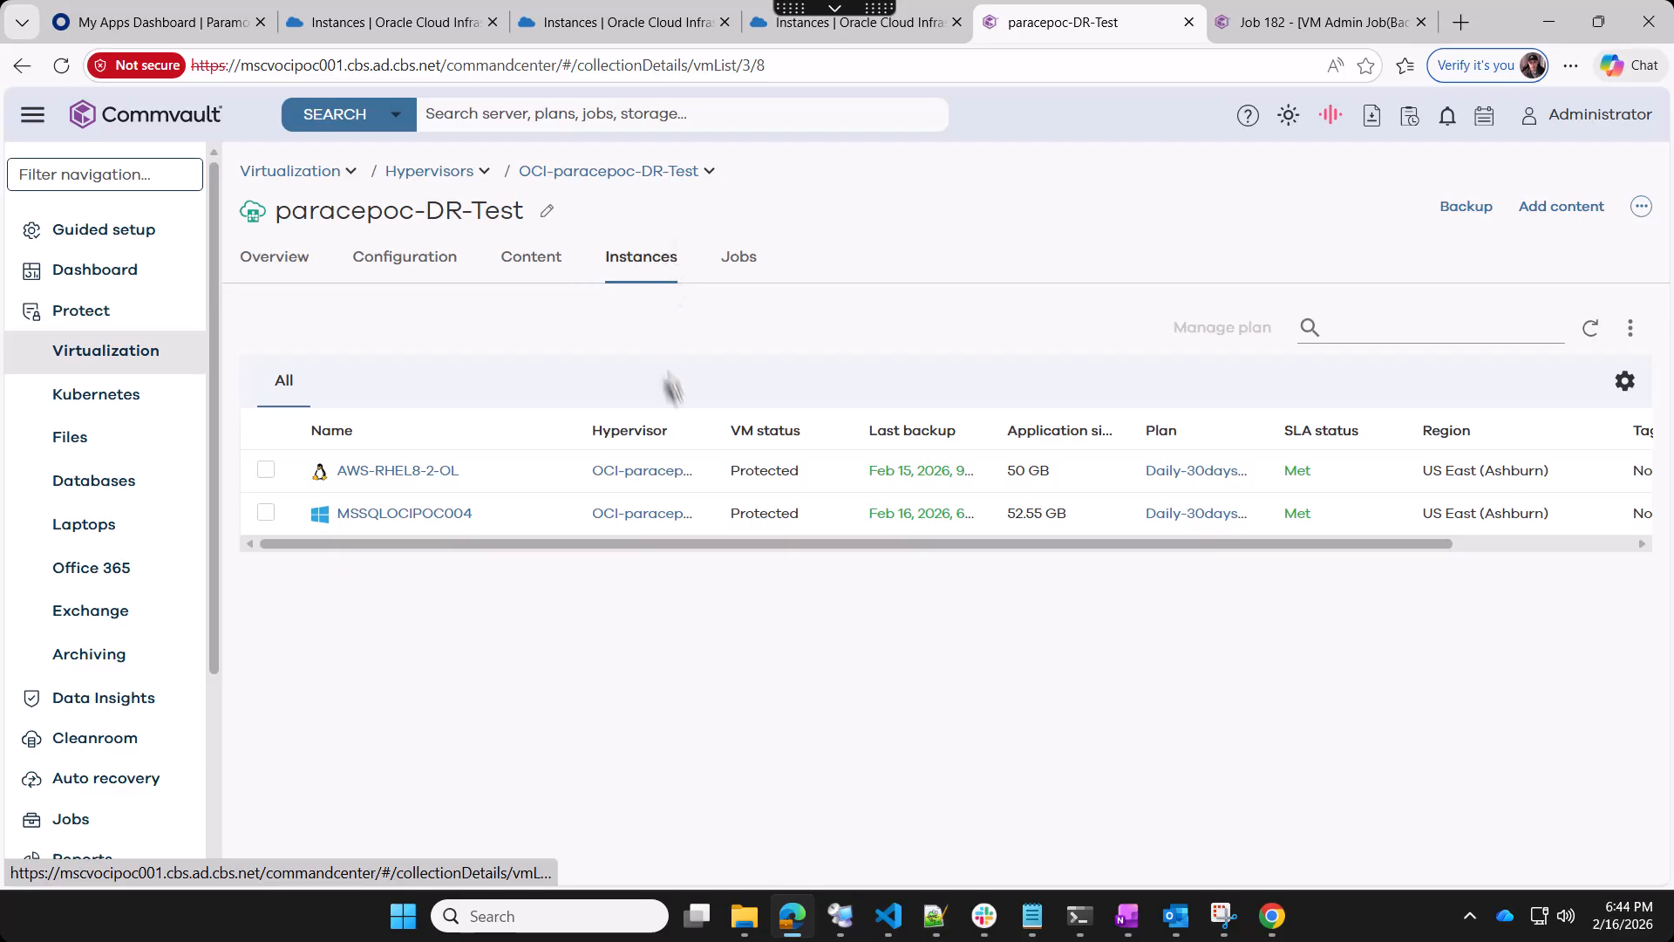
{"action": "left_click", "coordinate": [415, 513]}
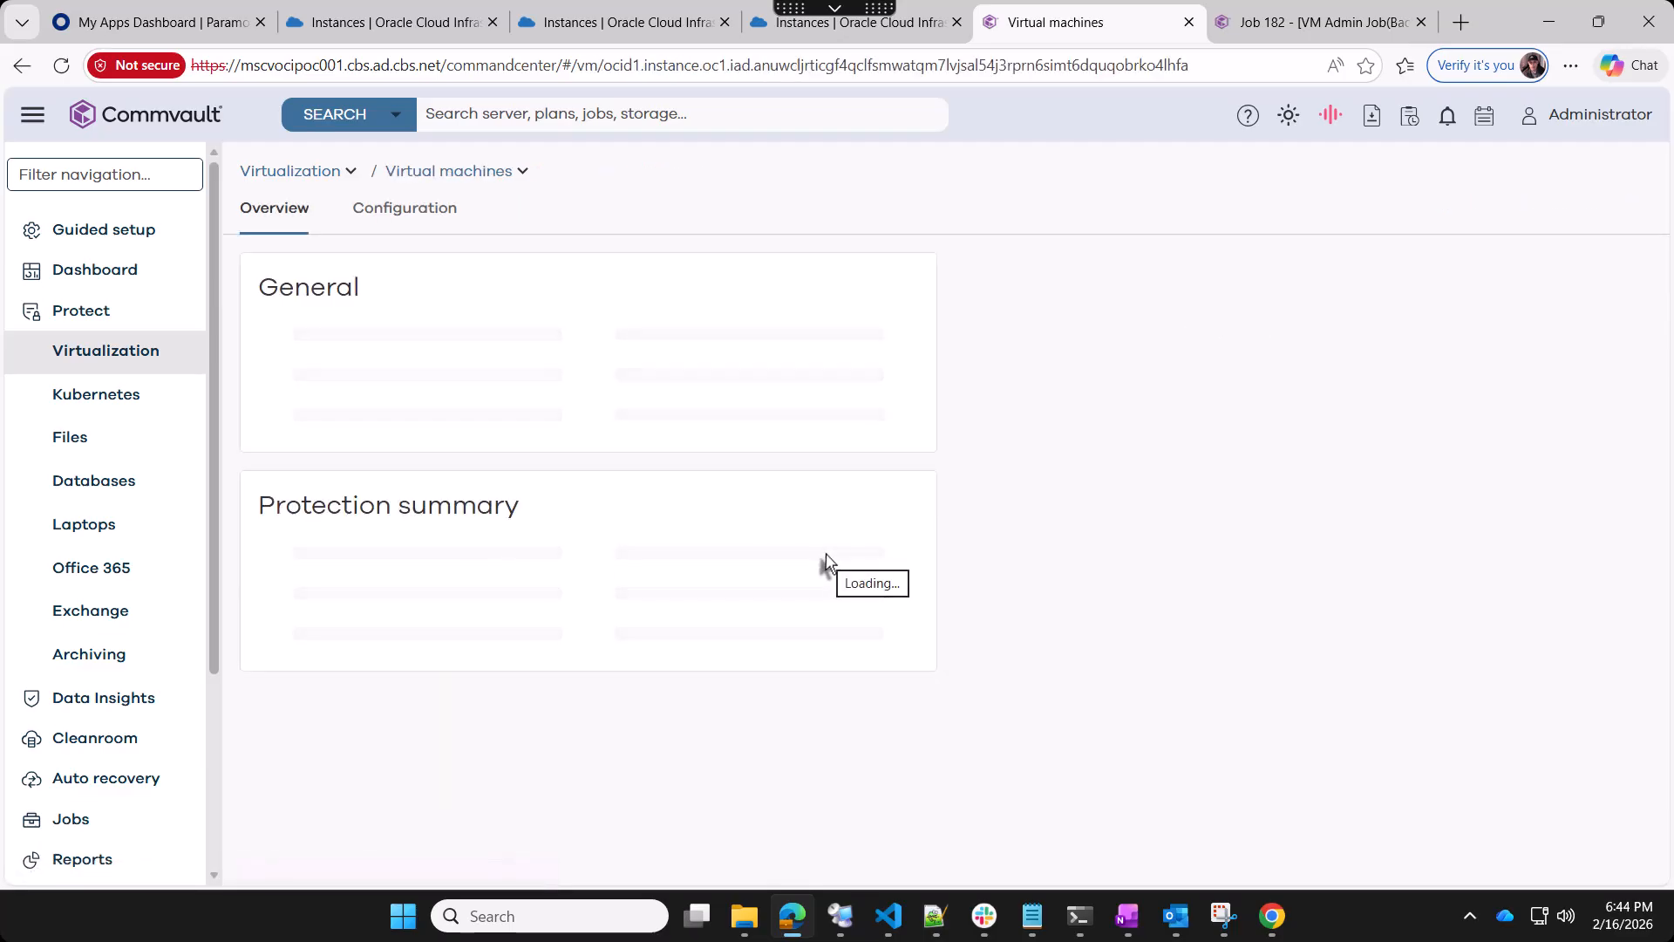
{"action": "scroll", "coordinate": [987, 546], "scroll_direction": "down", "scroll_amount": 2}
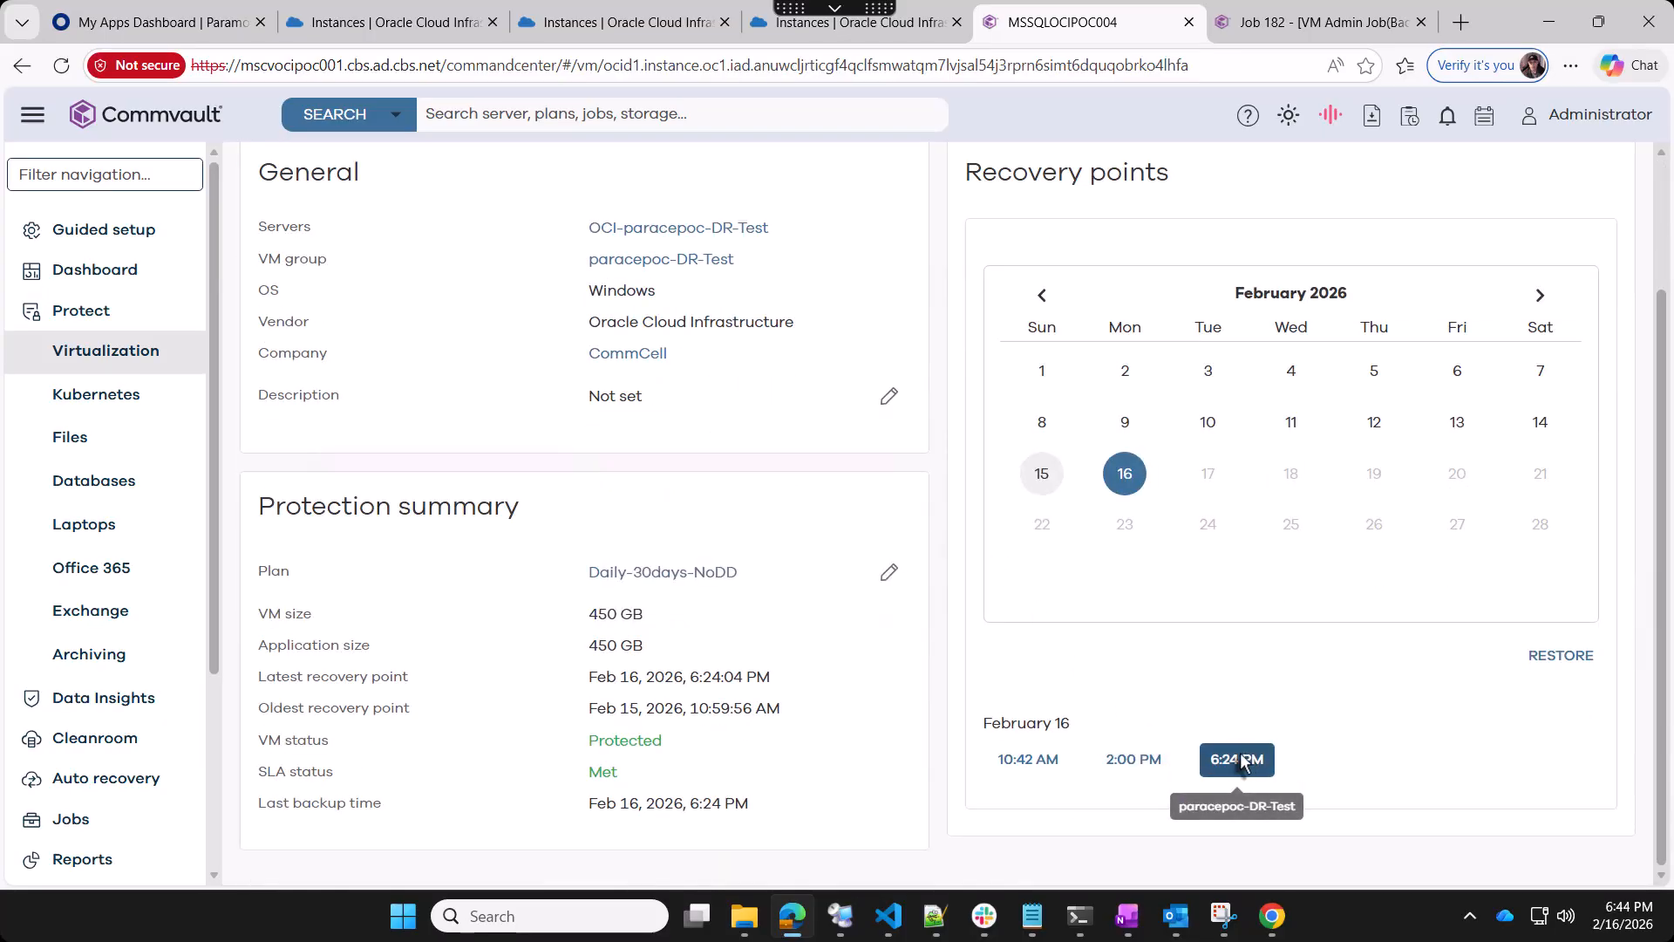
{"action": "left_click", "coordinate": [1126, 760]}
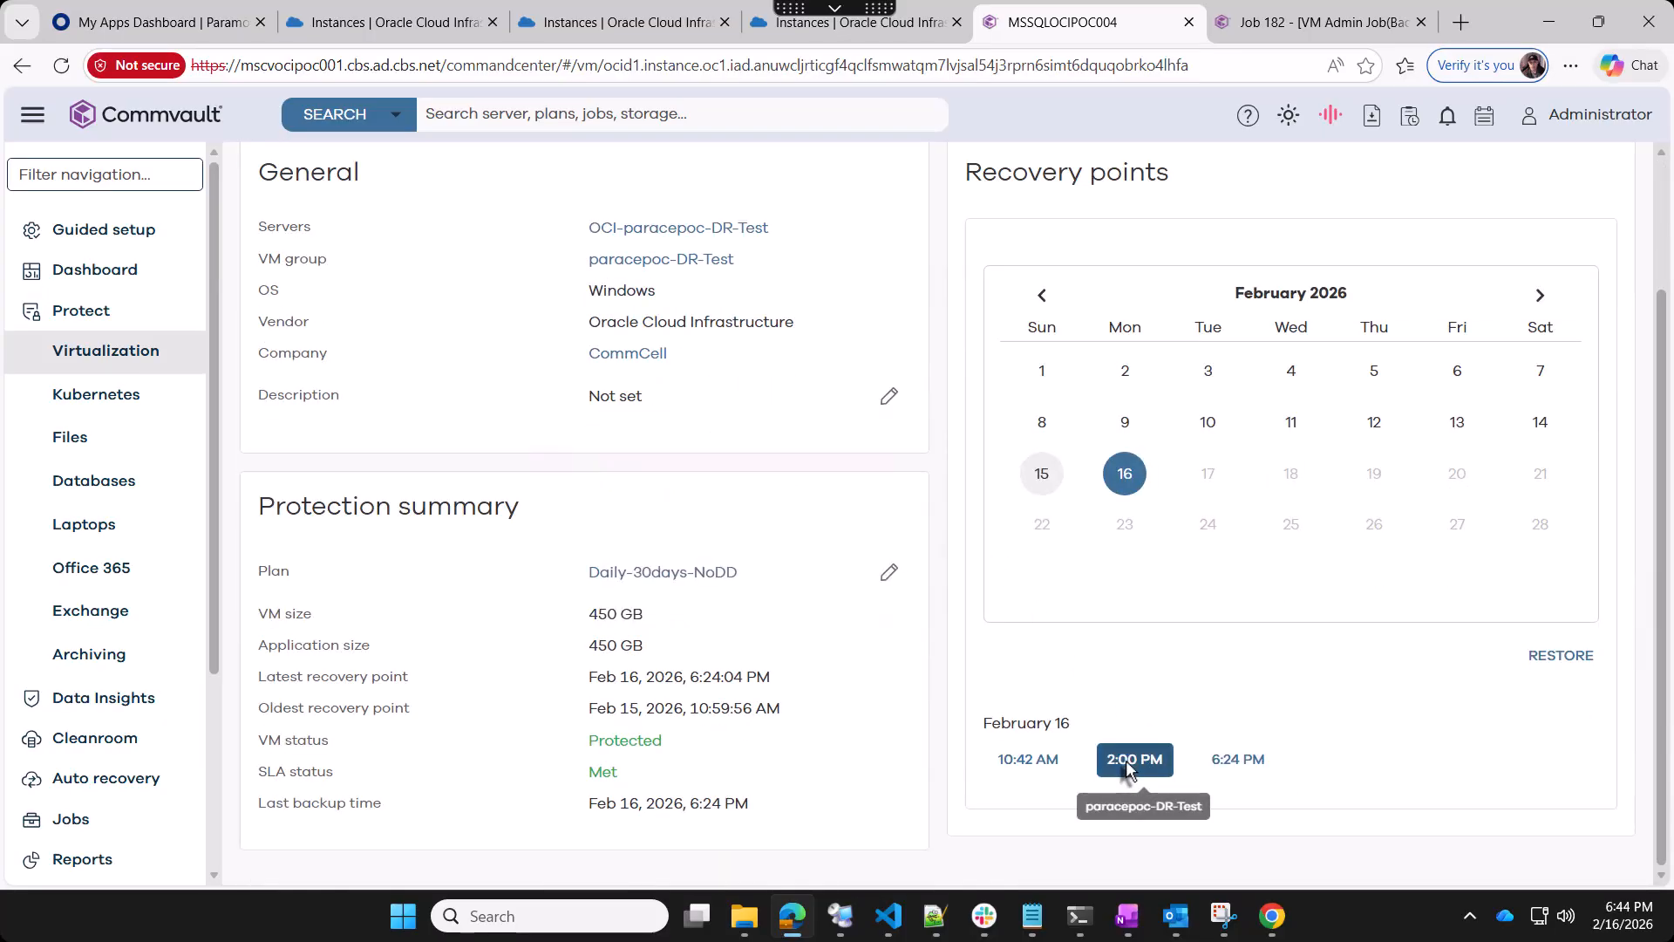
Select the 6:24 PM recovery point of MSSQLOCIPOC004 and check the HammerDB transaction counter in the remote desktop session
{"action": "left_click", "coordinate": [1233, 764]}
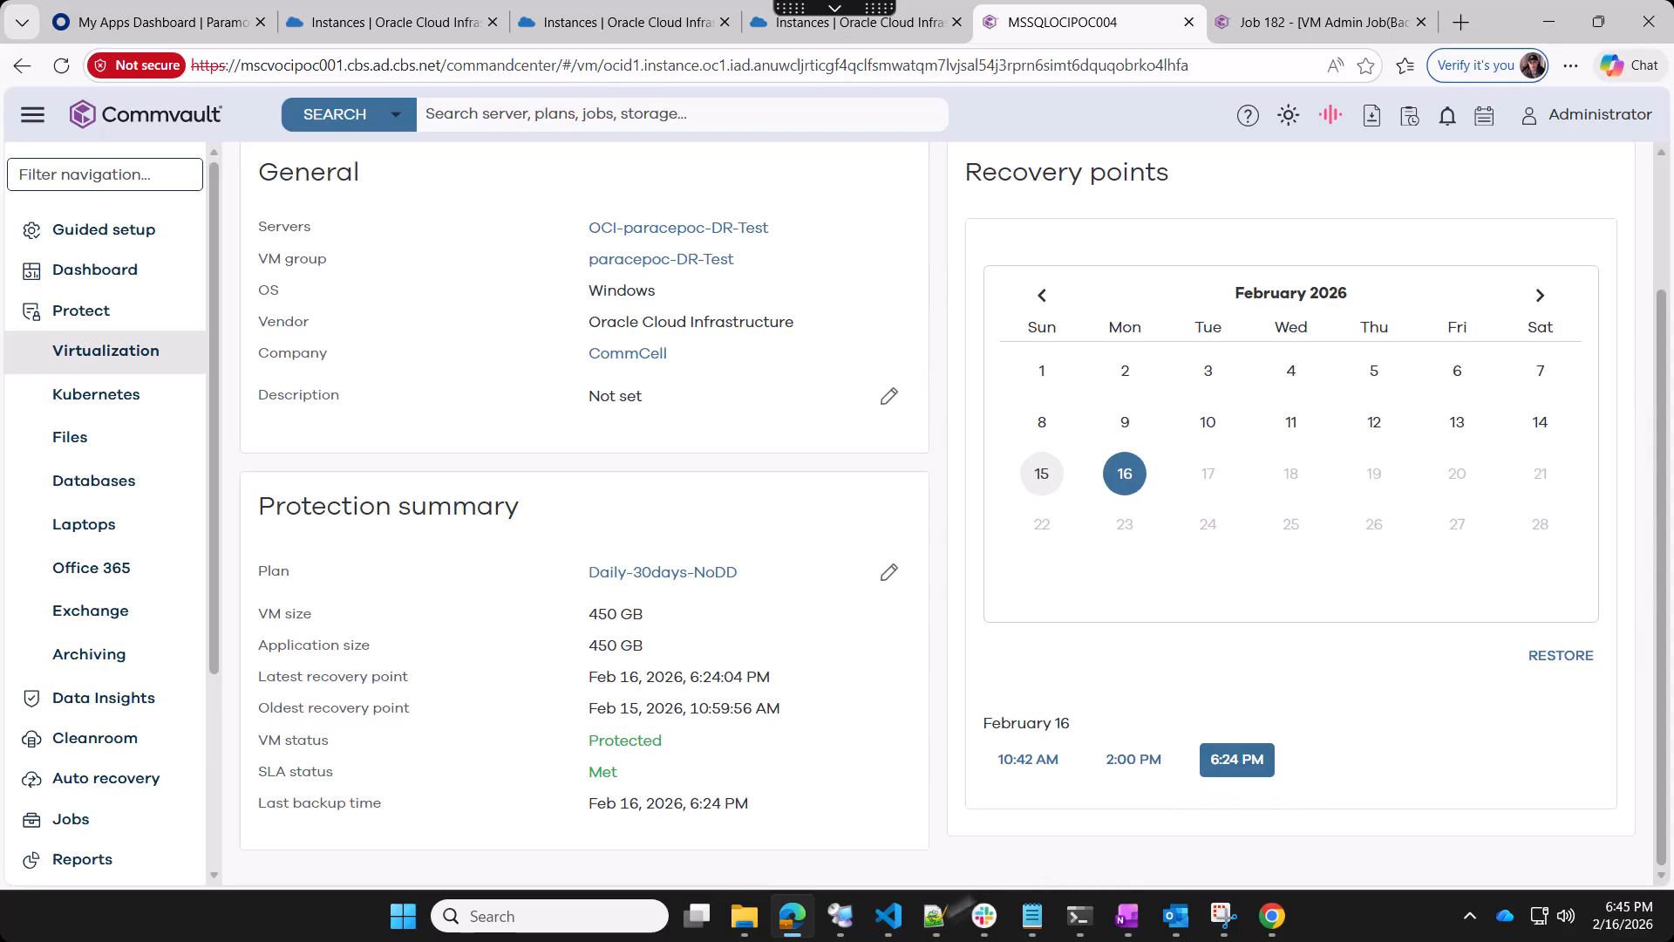
{"action": "left_click", "coordinate": [841, 916]}
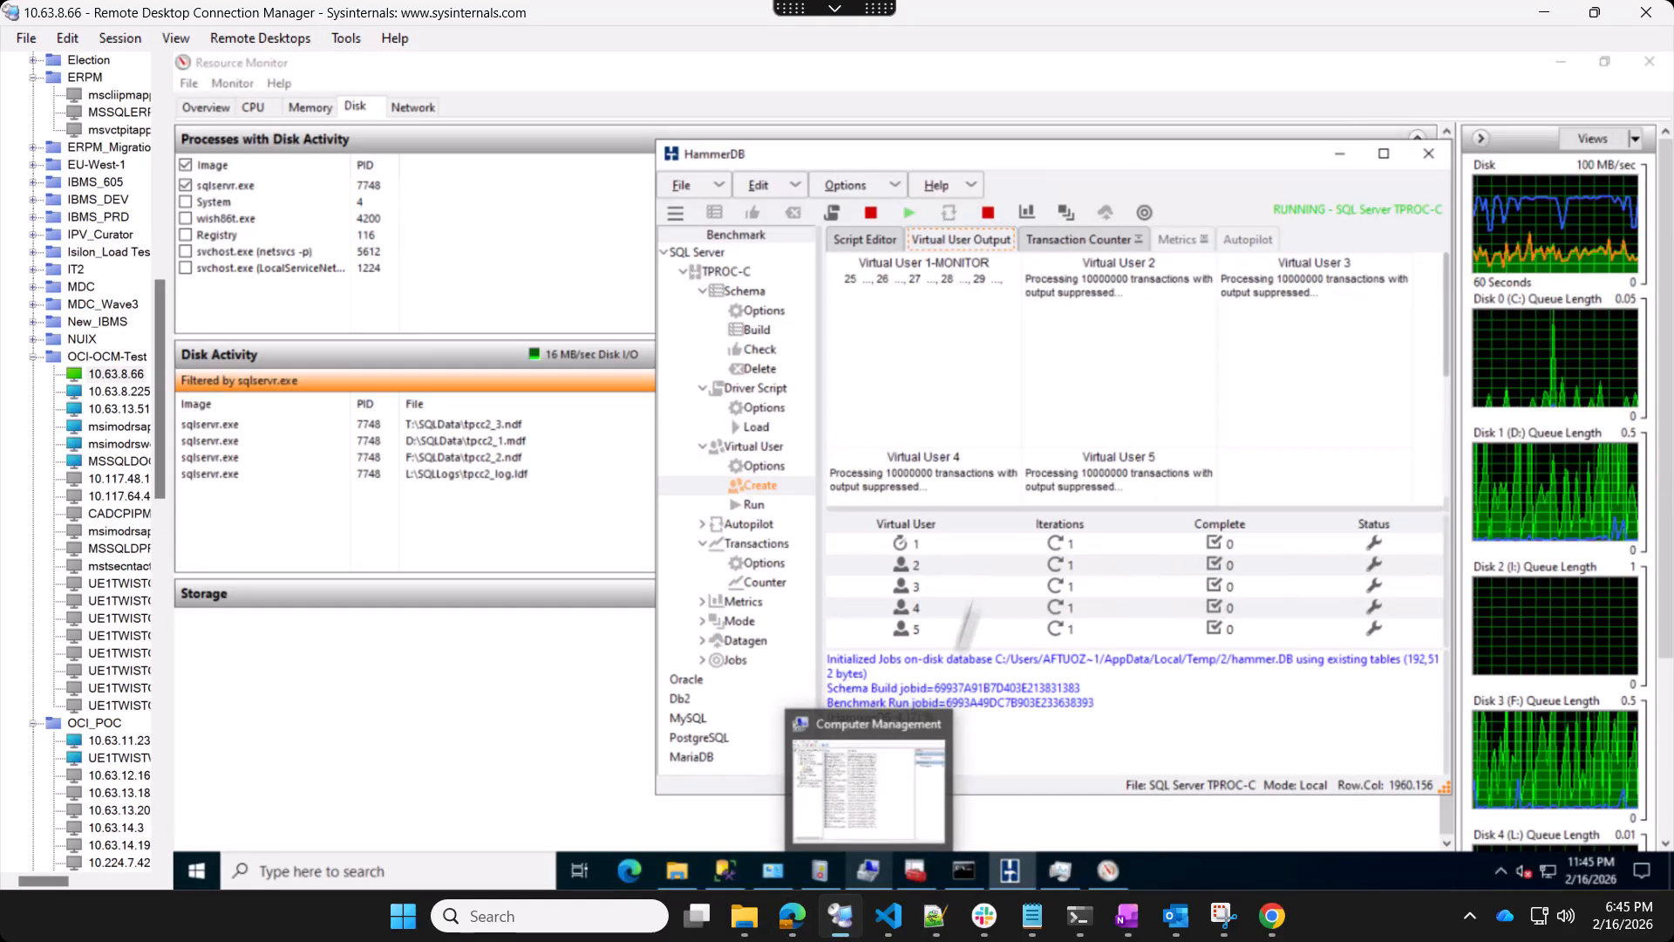
{"action": "left_click", "coordinate": [1073, 239]}
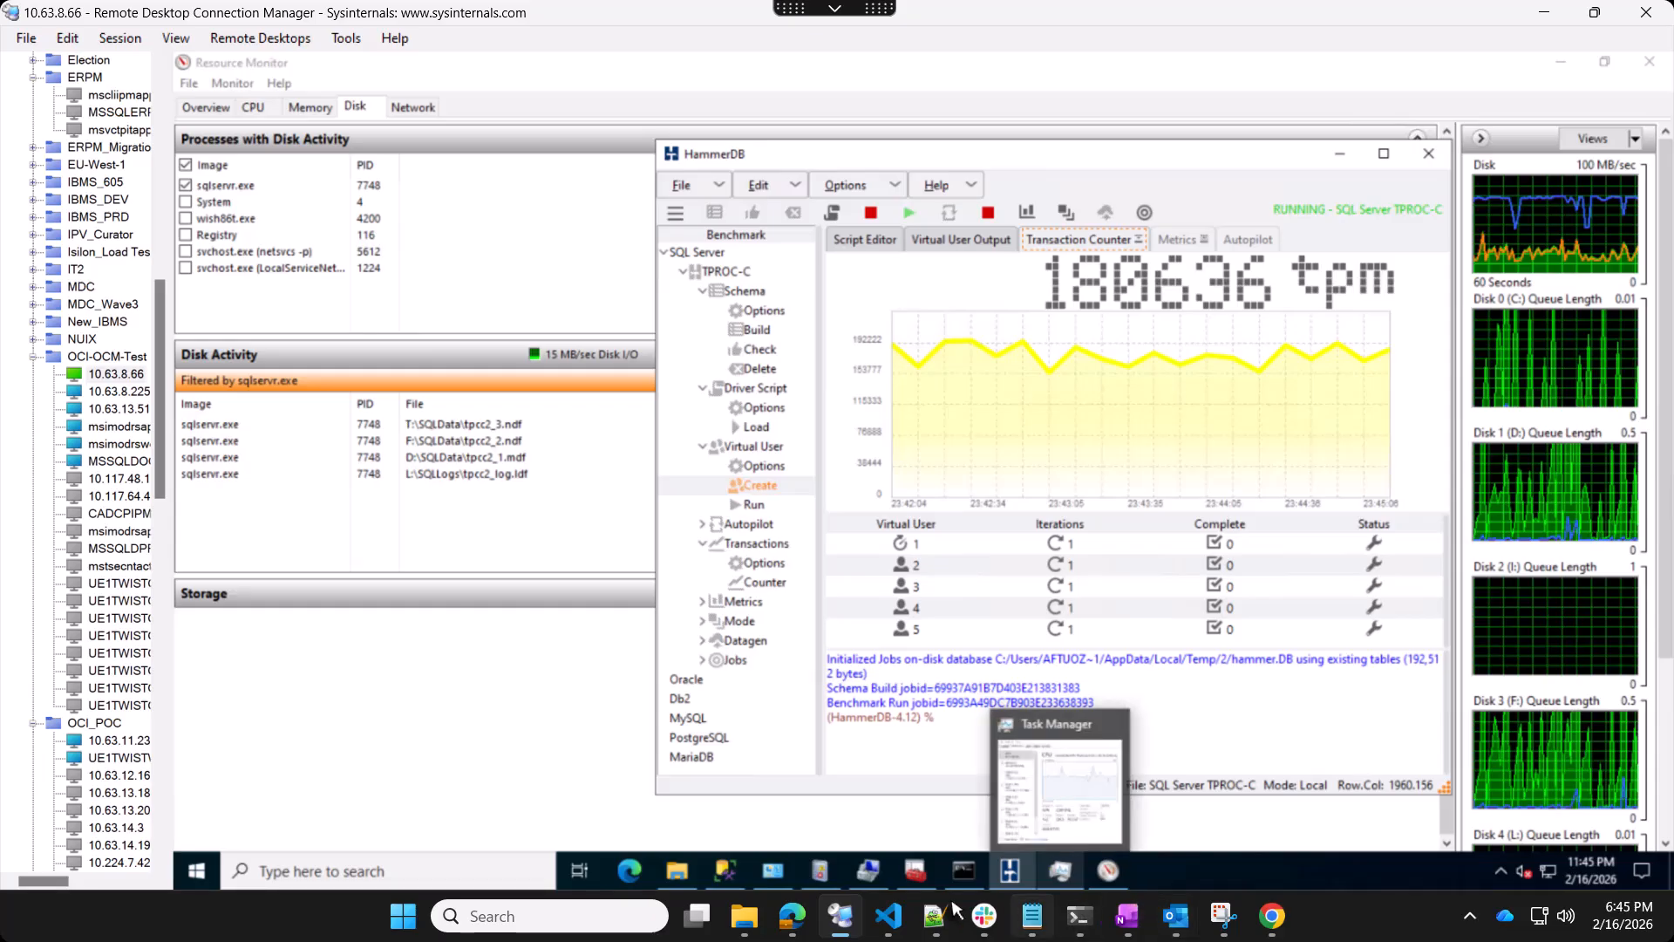
{"action": "left_click", "coordinate": [792, 916]}
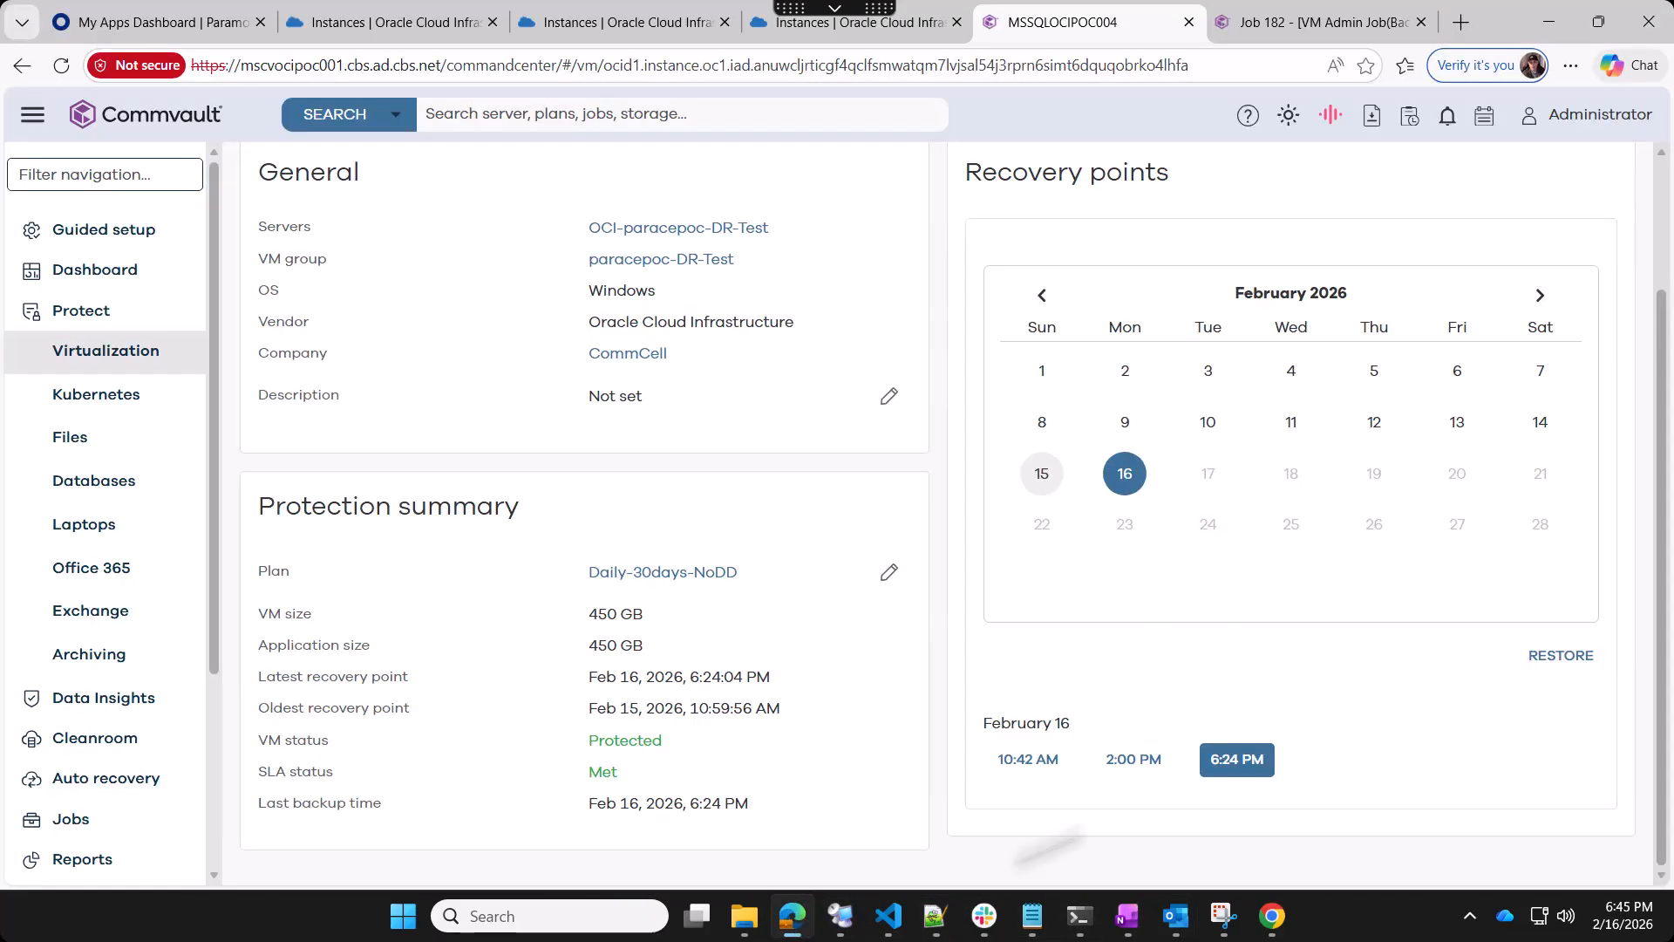
Begin a full virtual machine restore in Commvault from the selected recovery point, out of place with lncvocipocma01 as the access node
{"action": "left_click", "coordinate": [1573, 656]}
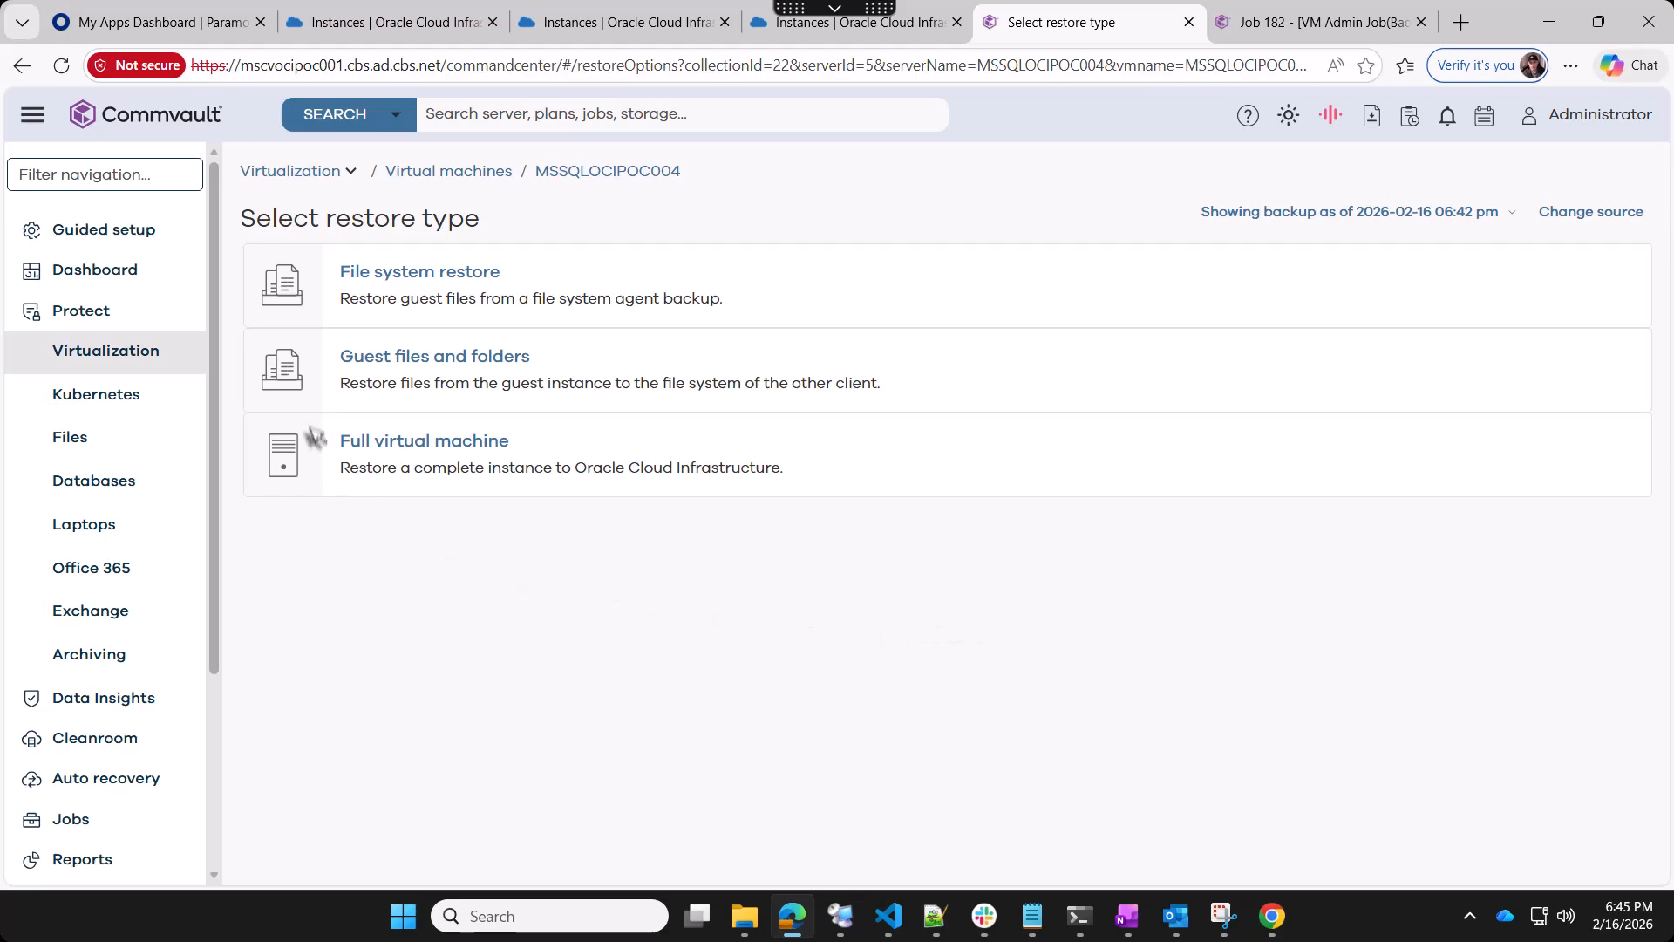
{"action": "left_click", "coordinate": [380, 445]}
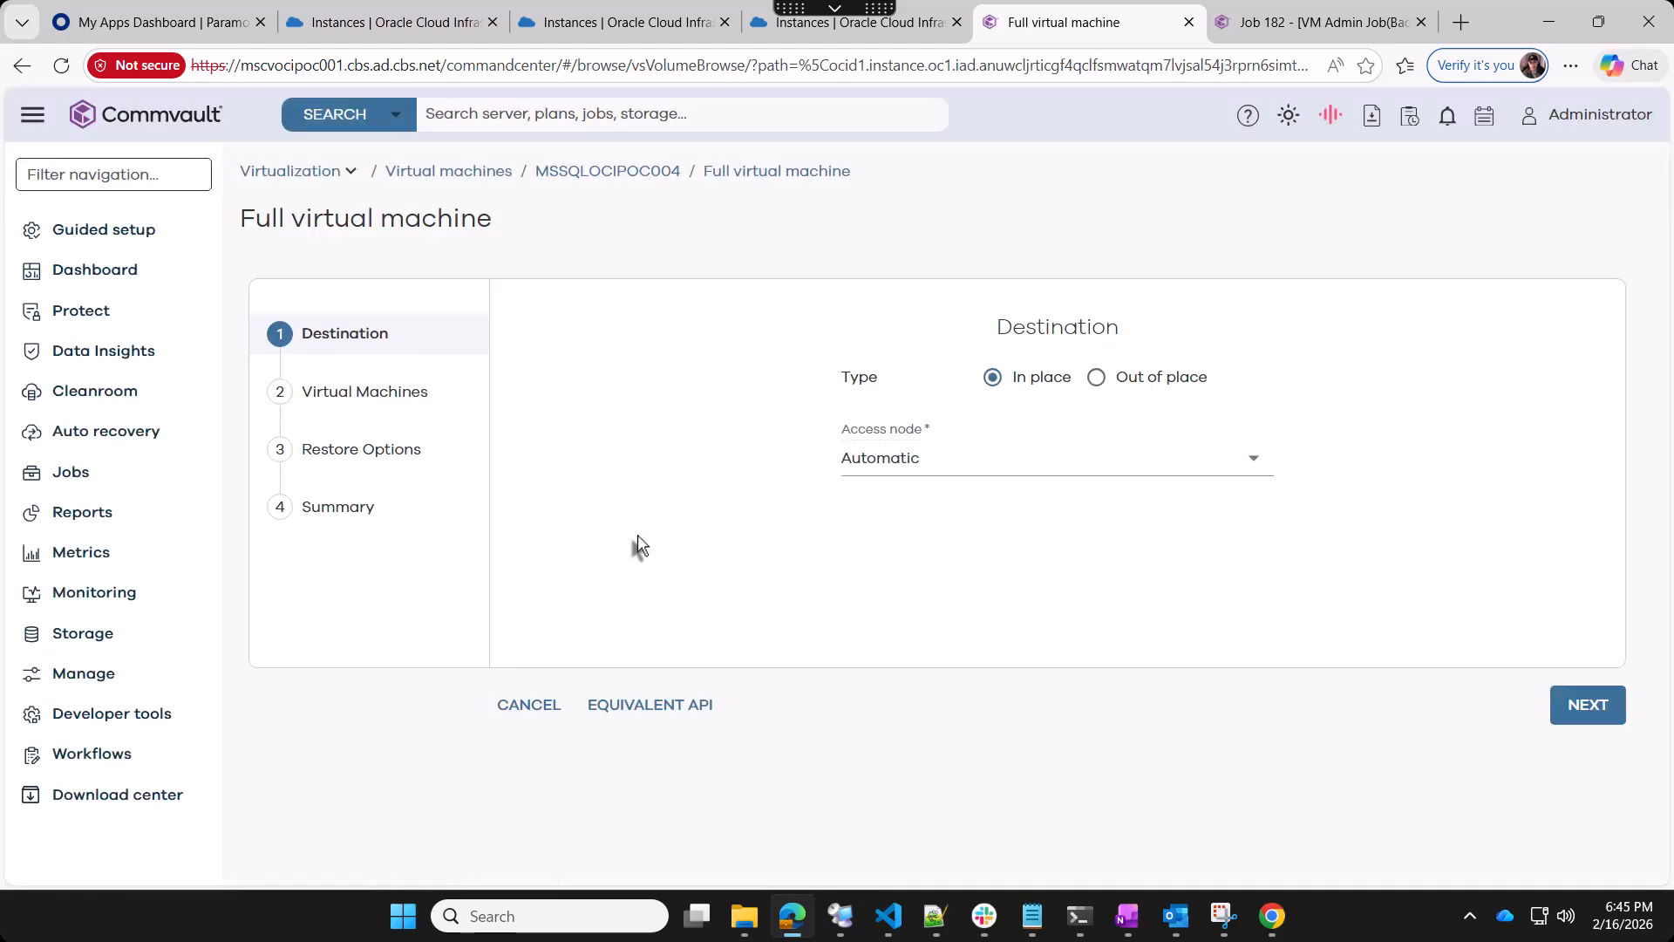
{"action": "left_click", "coordinate": [1097, 382]}
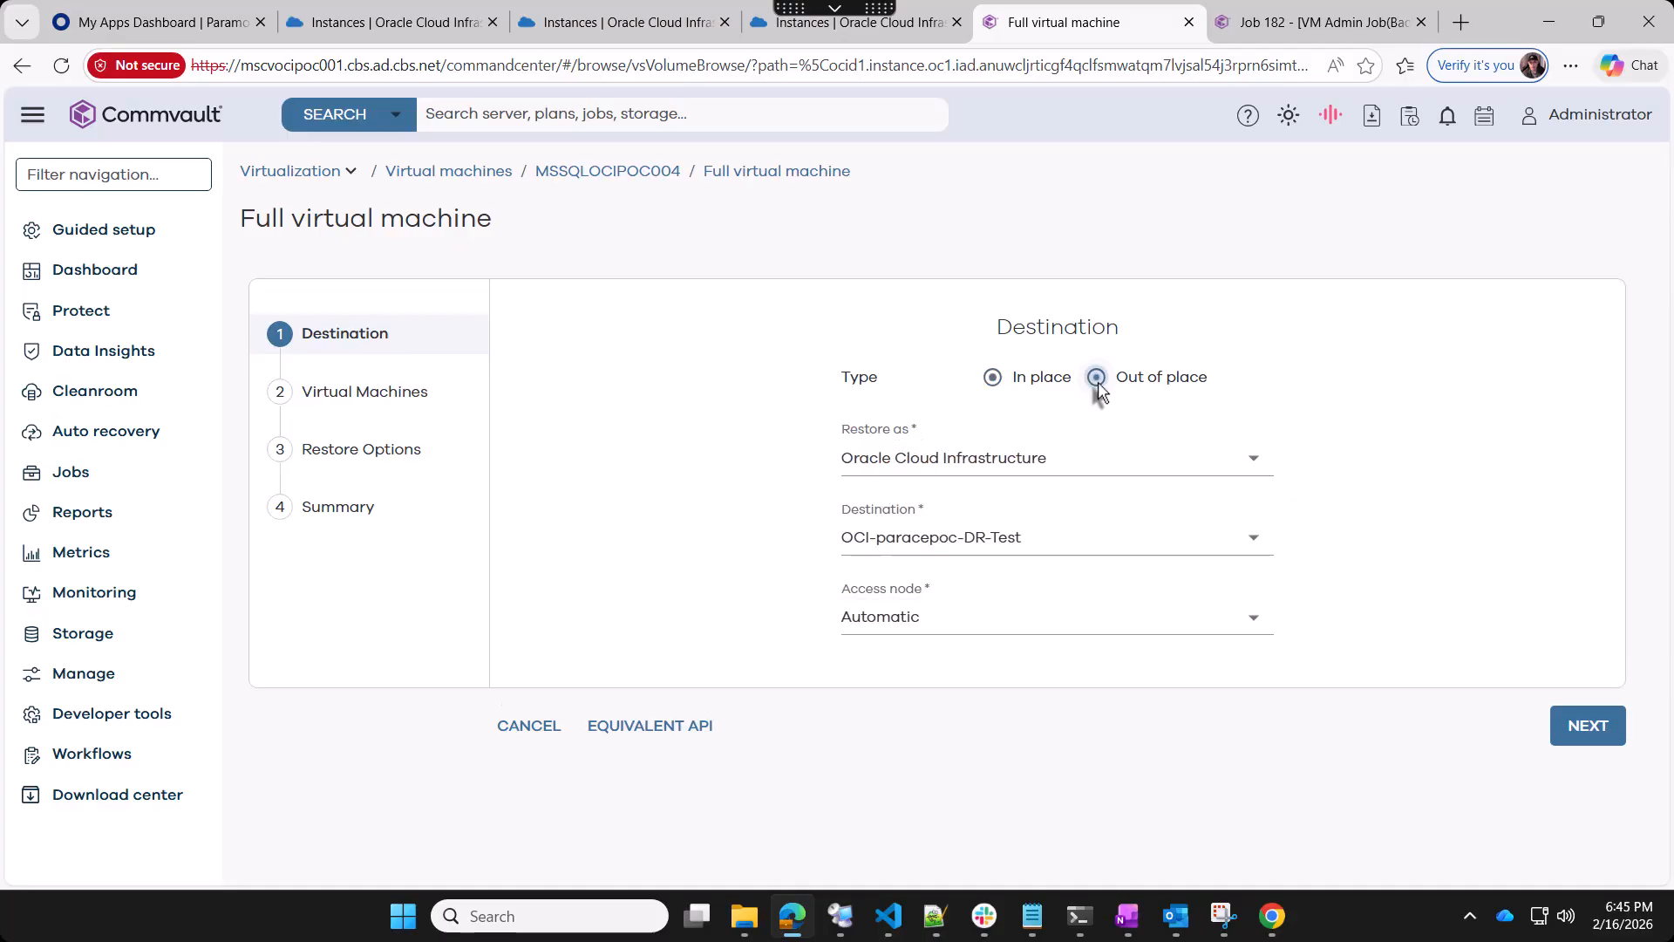
{"action": "left_click", "coordinate": [1118, 618]}
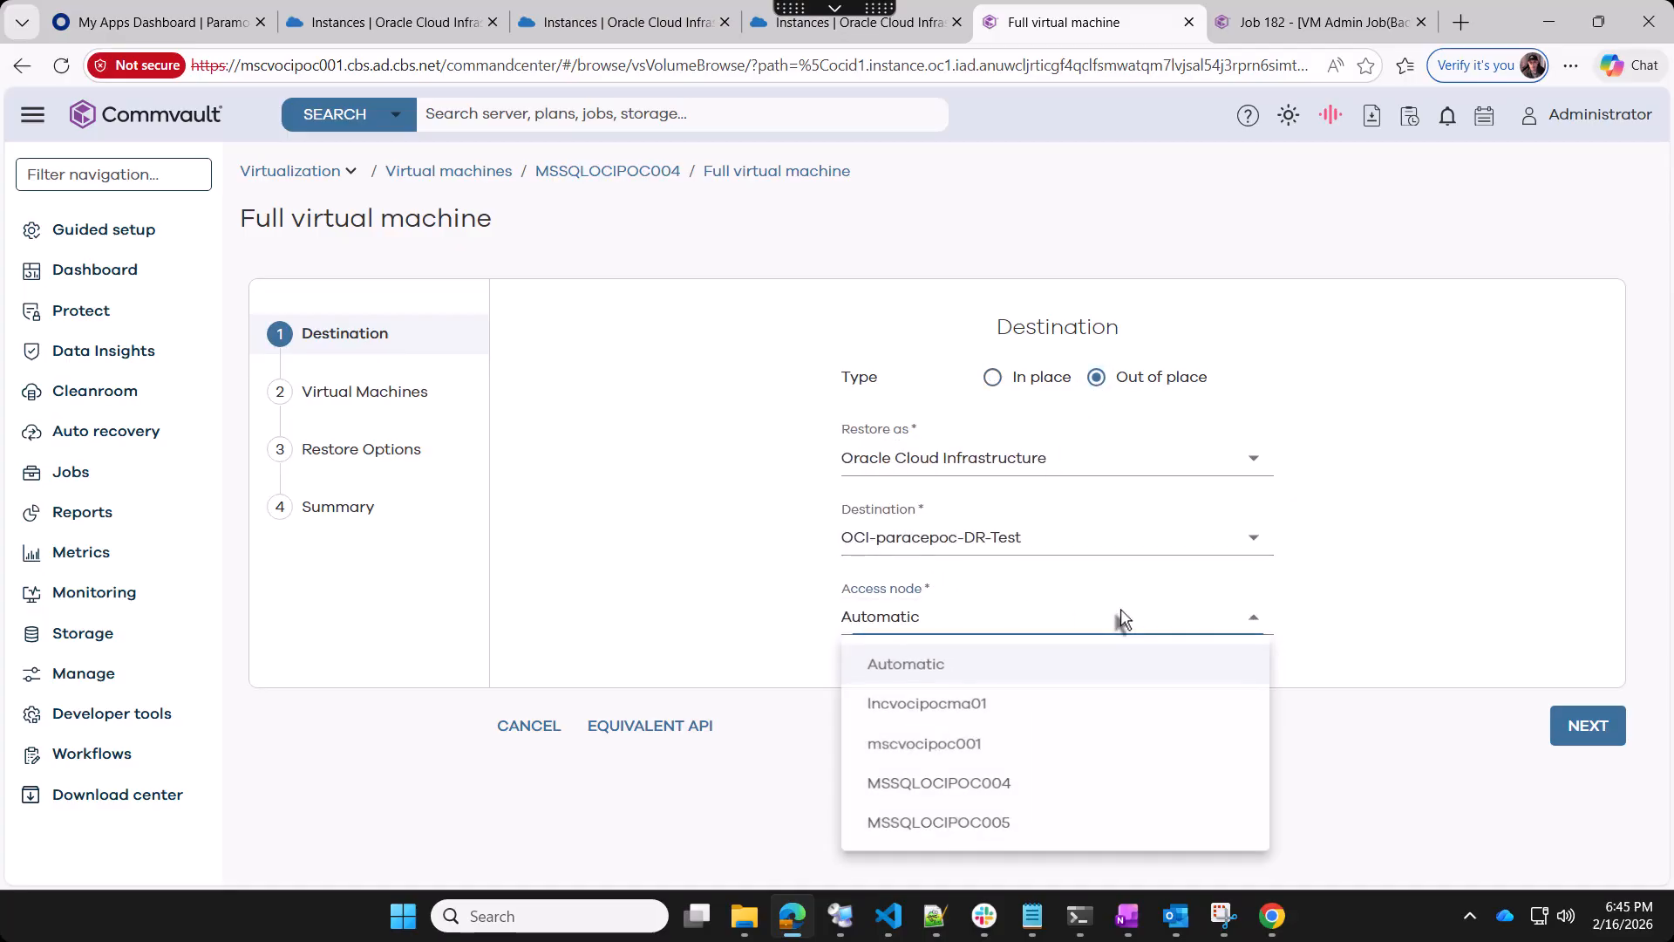
{"action": "left_click", "coordinate": [941, 708]}
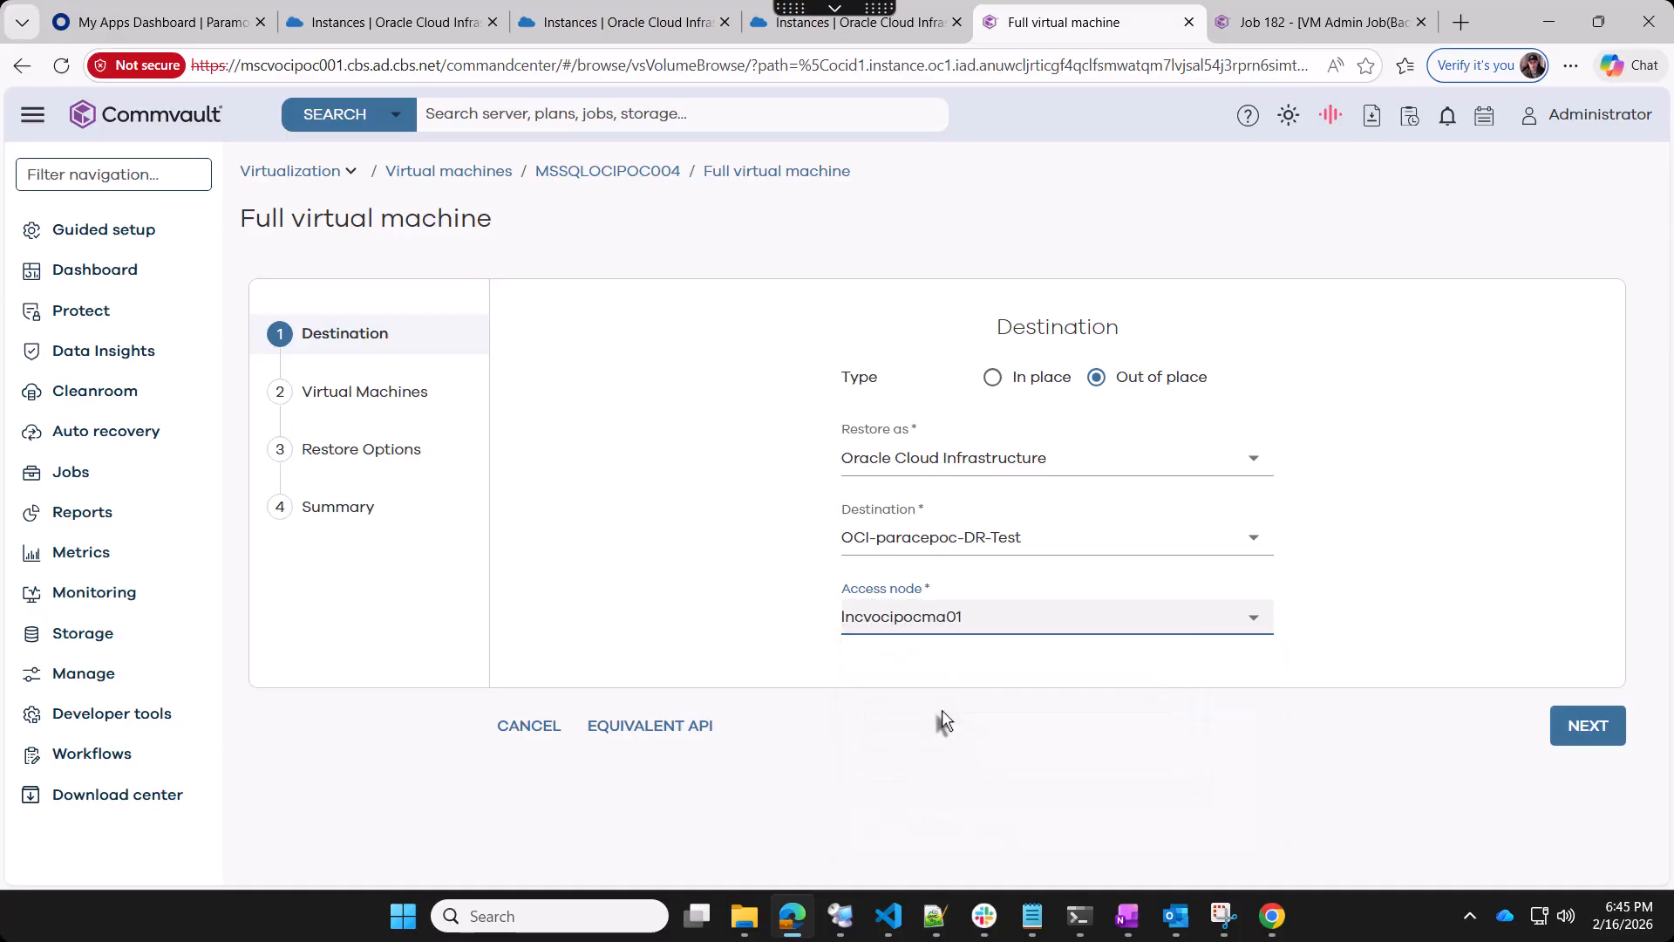
{"action": "left_click", "coordinate": [1586, 726]}
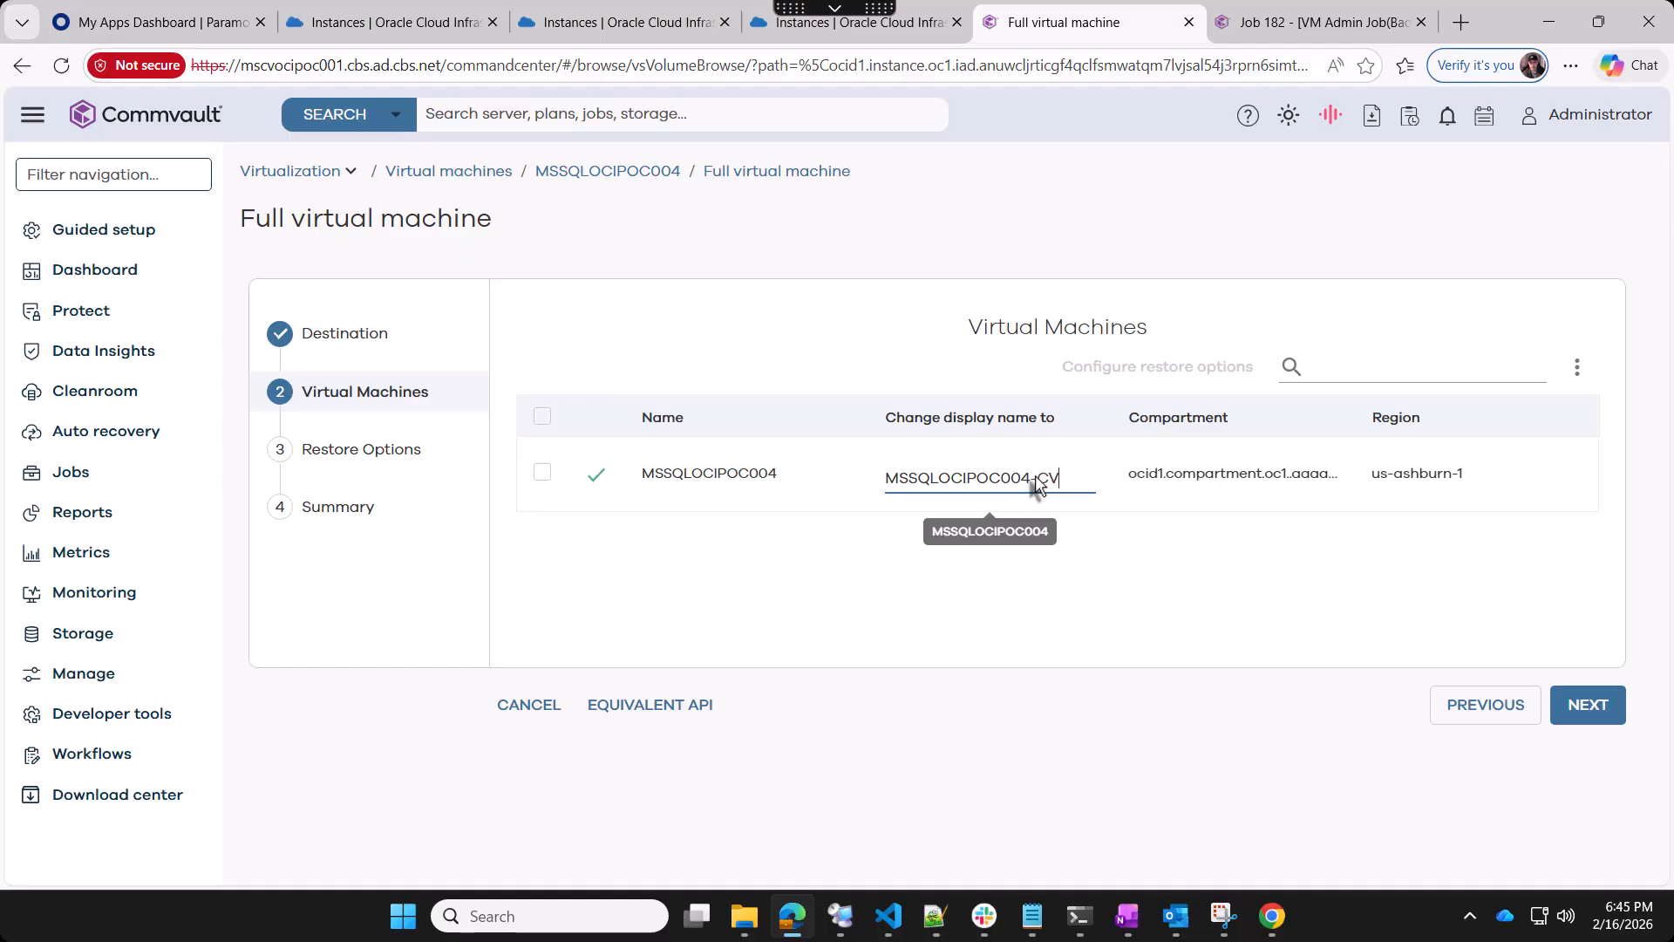
Set the restored VM's display name to MSSQLOCIPOC004-CV-Restore and review its compartment, shape, network and tag restore options without editing them
{"action": "type", "text": "store"}
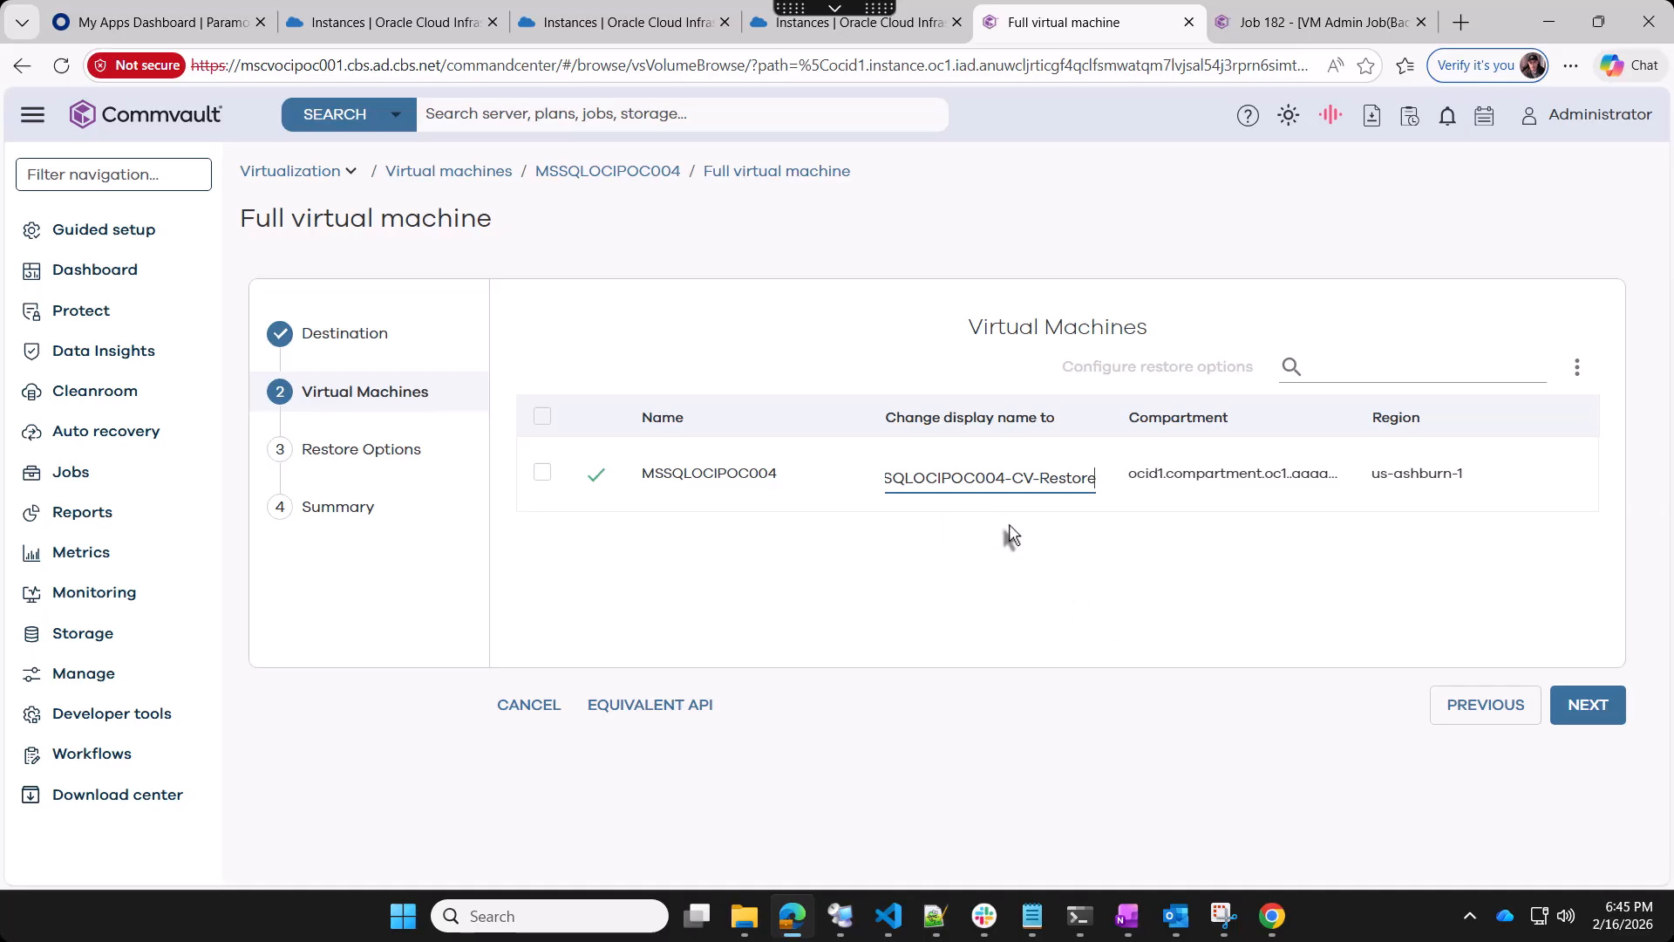
{"action": "left_click", "coordinate": [542, 474]}
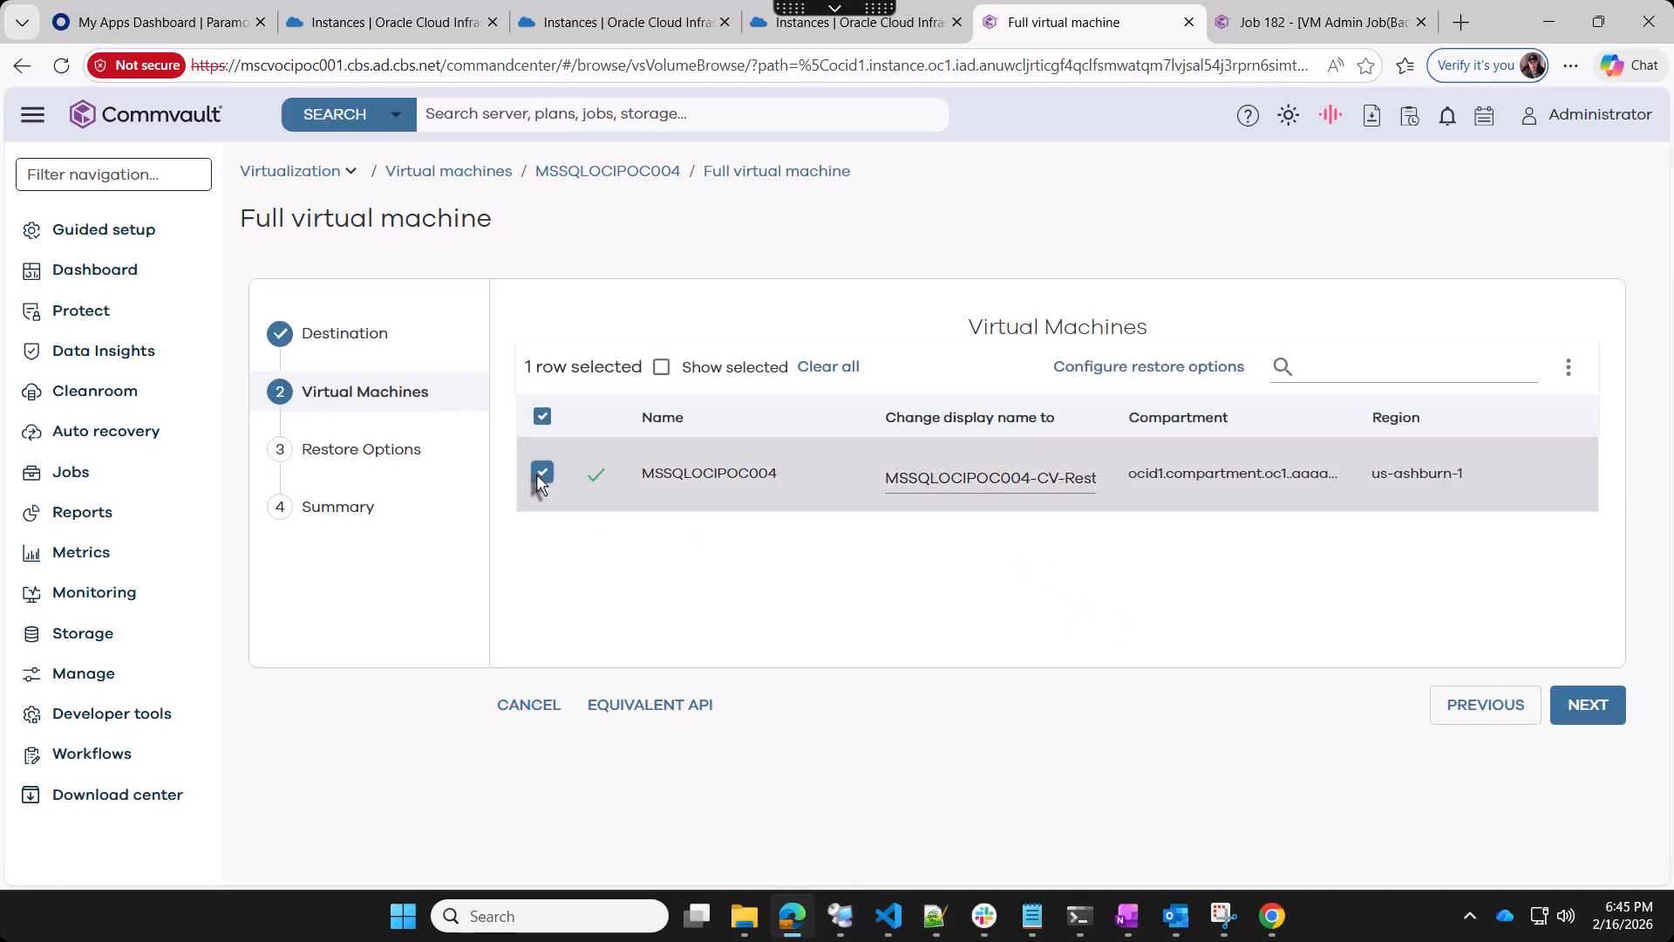
{"action": "left_click", "coordinate": [1076, 367]}
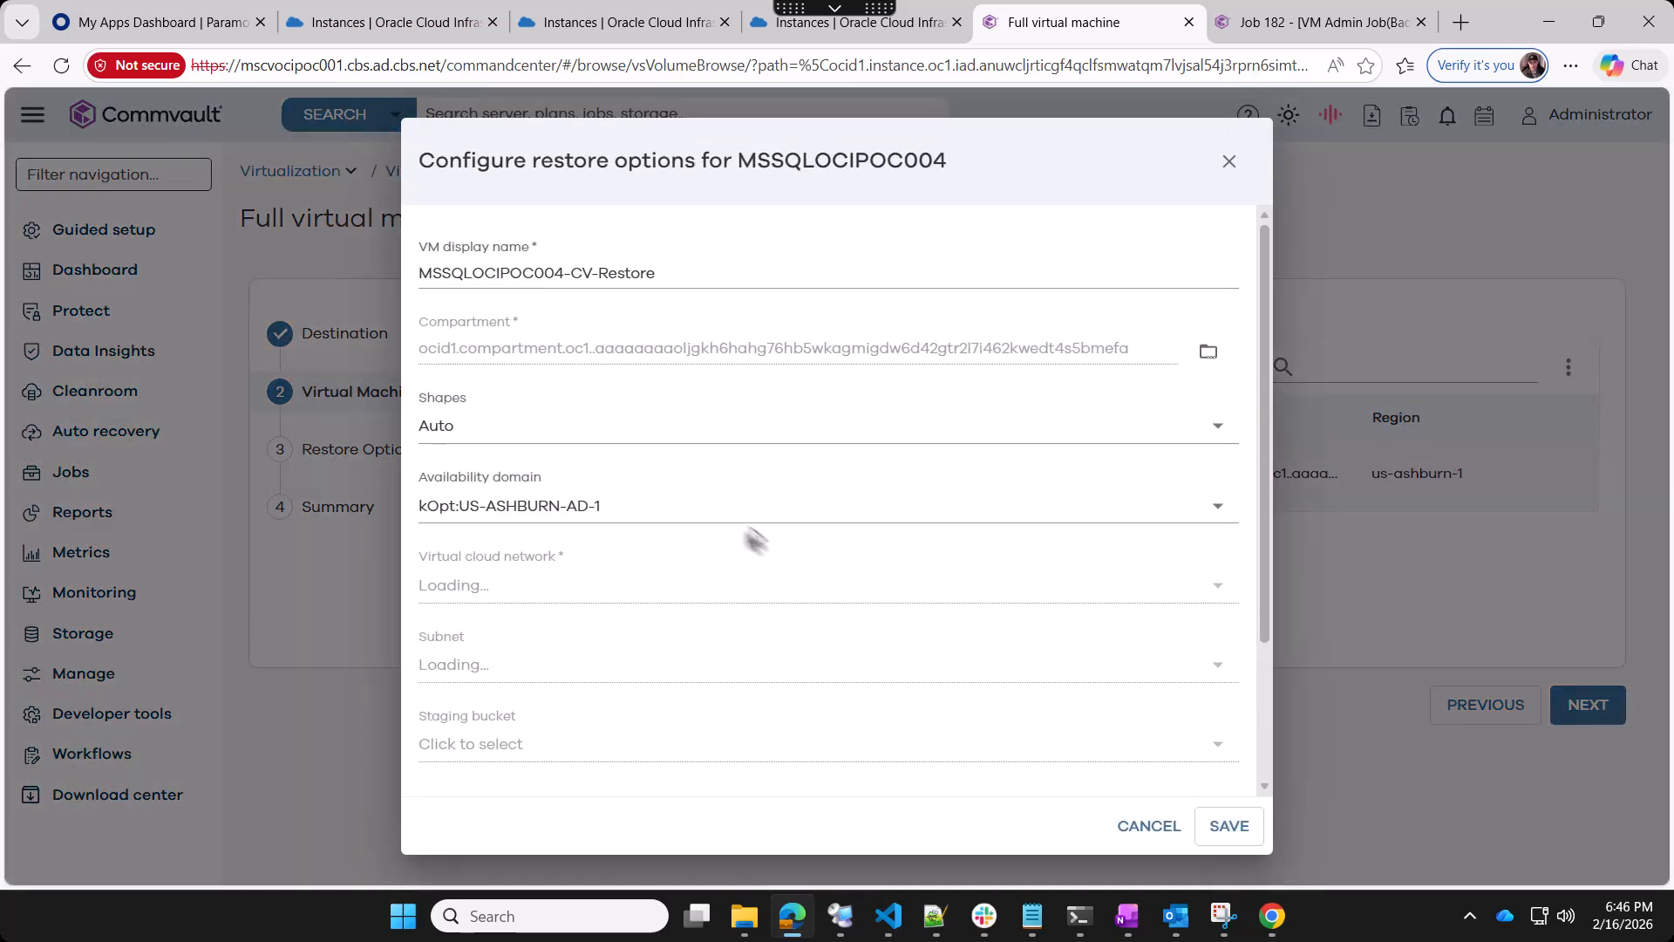
{"action": "scroll", "coordinate": [728, 441], "scroll_direction": "down", "scroll_amount": 2}
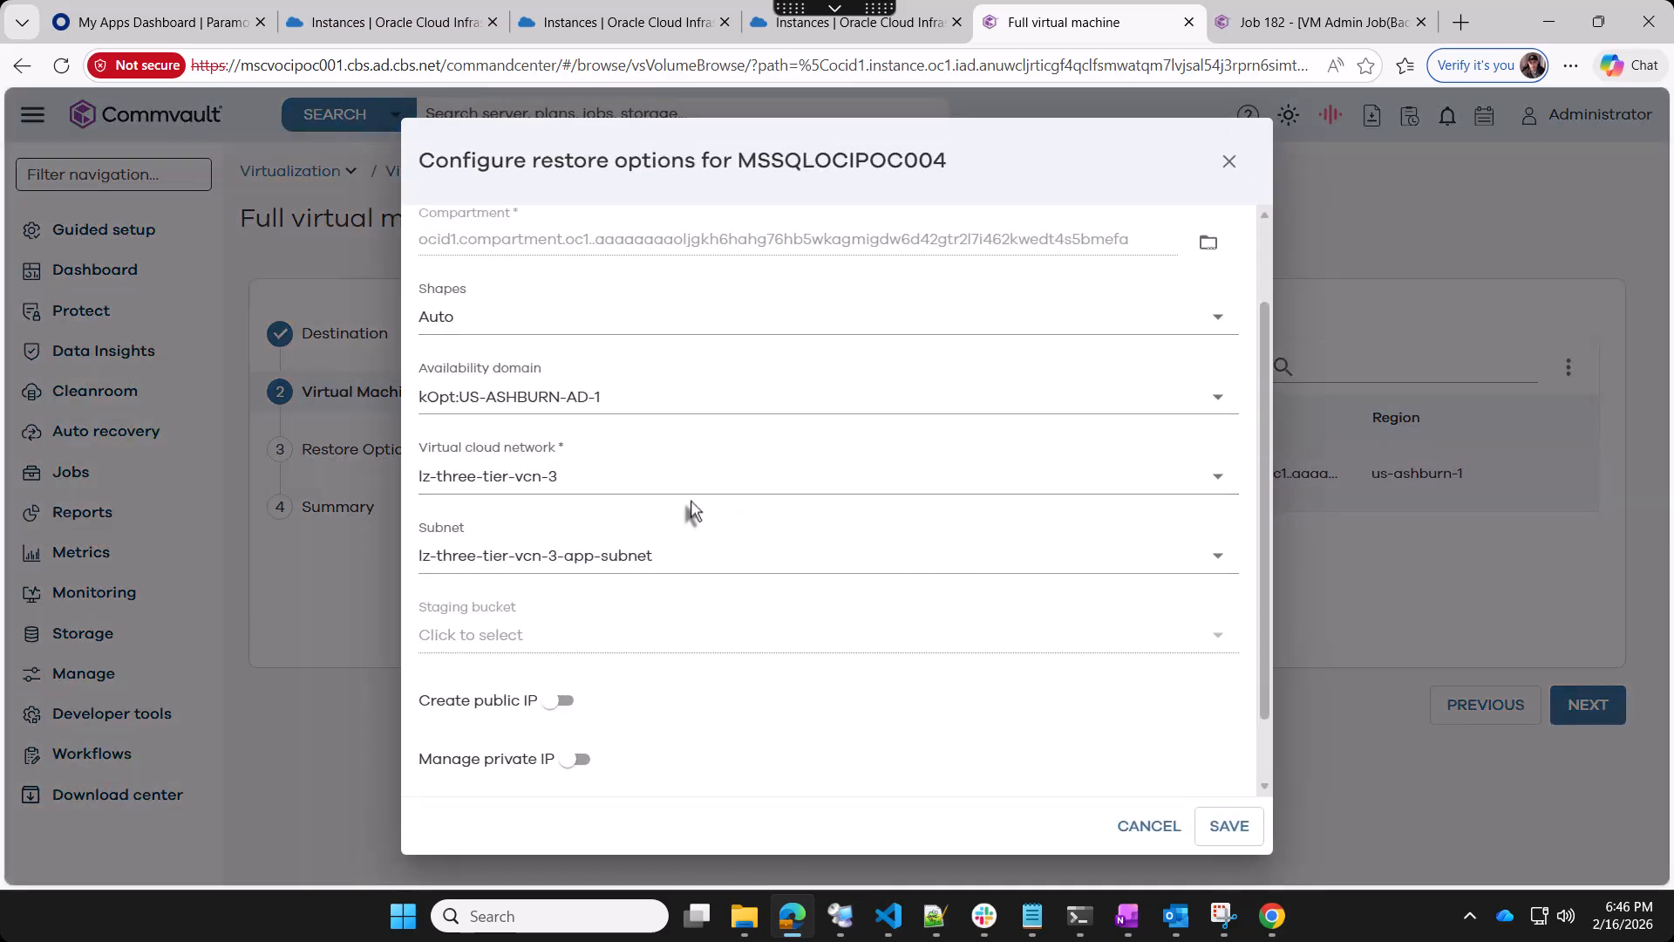
{"action": "scroll", "coordinate": [690, 514], "scroll_direction": "up", "scroll_amount": 2}
{"action": "scroll", "coordinate": [693, 515], "scroll_direction": "down", "scroll_amount": 3}
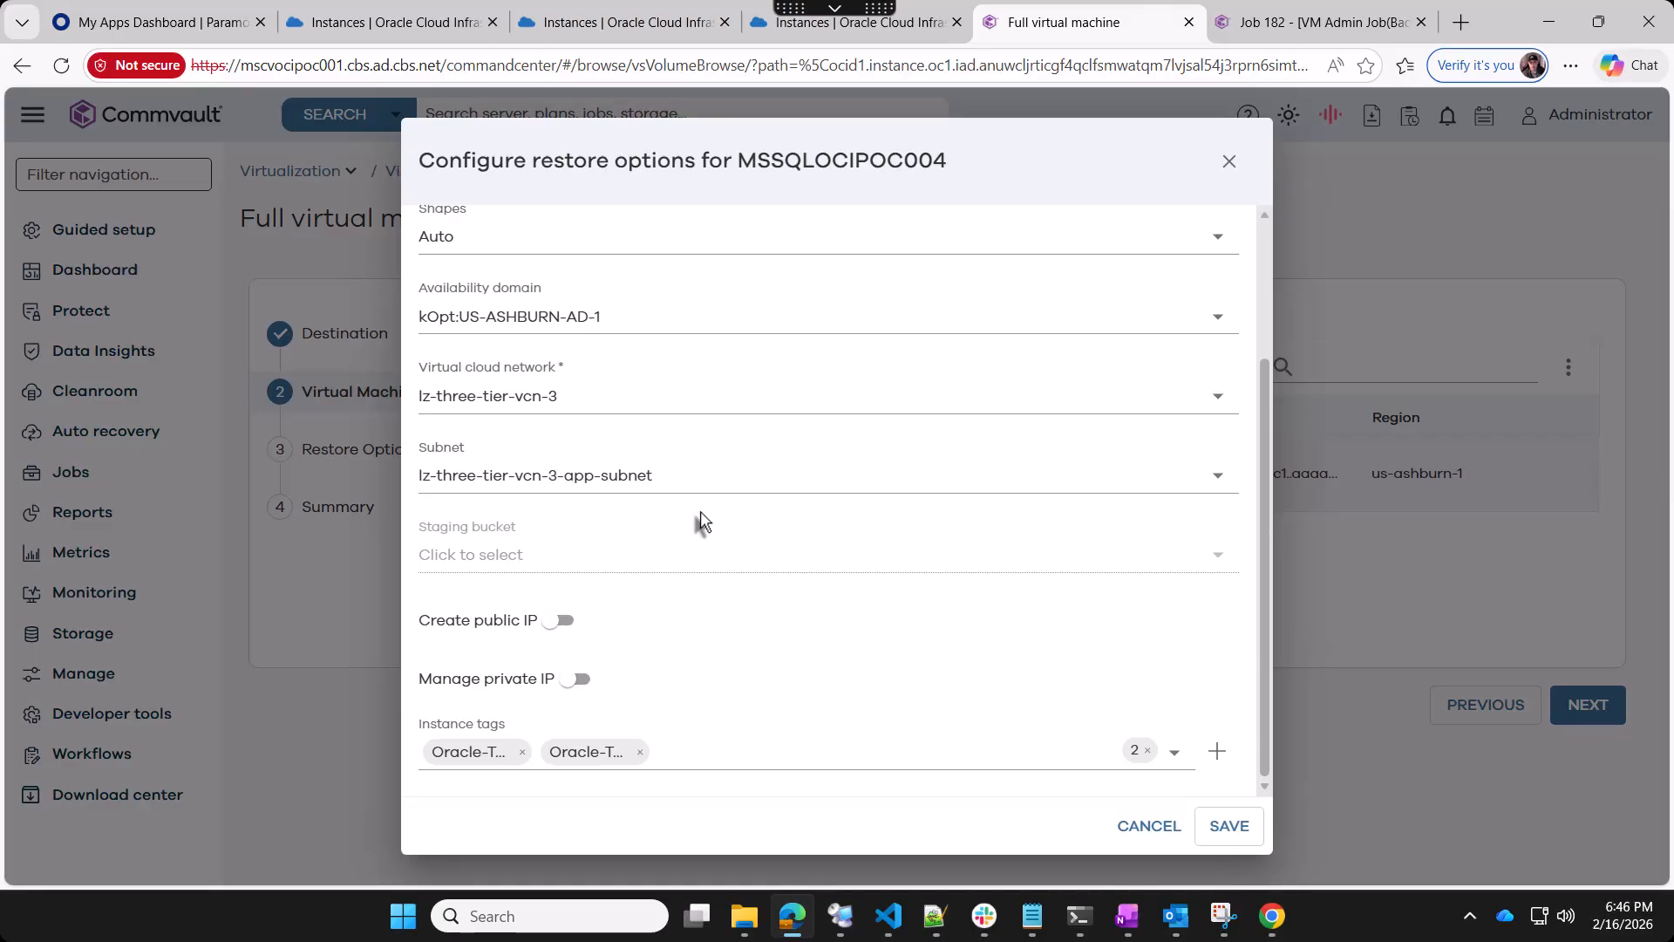
{"action": "left_click", "coordinate": [1143, 825]}
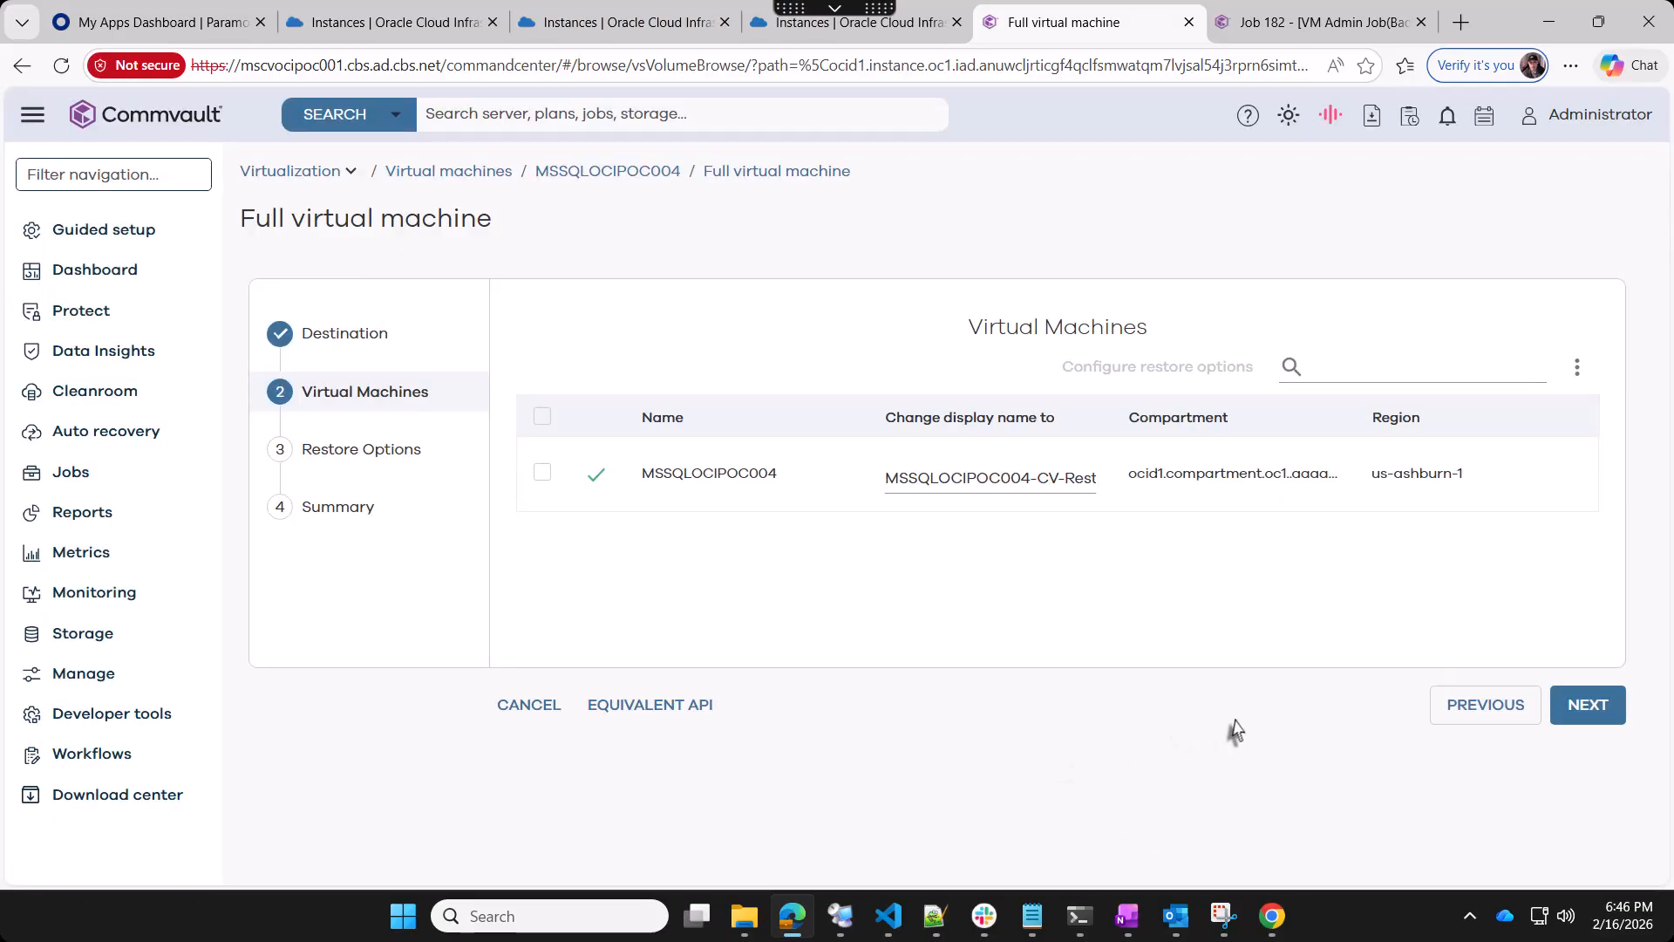
Enable powering on VMs after restore and submit the restore job
{"action": "left_click", "coordinate": [1589, 706]}
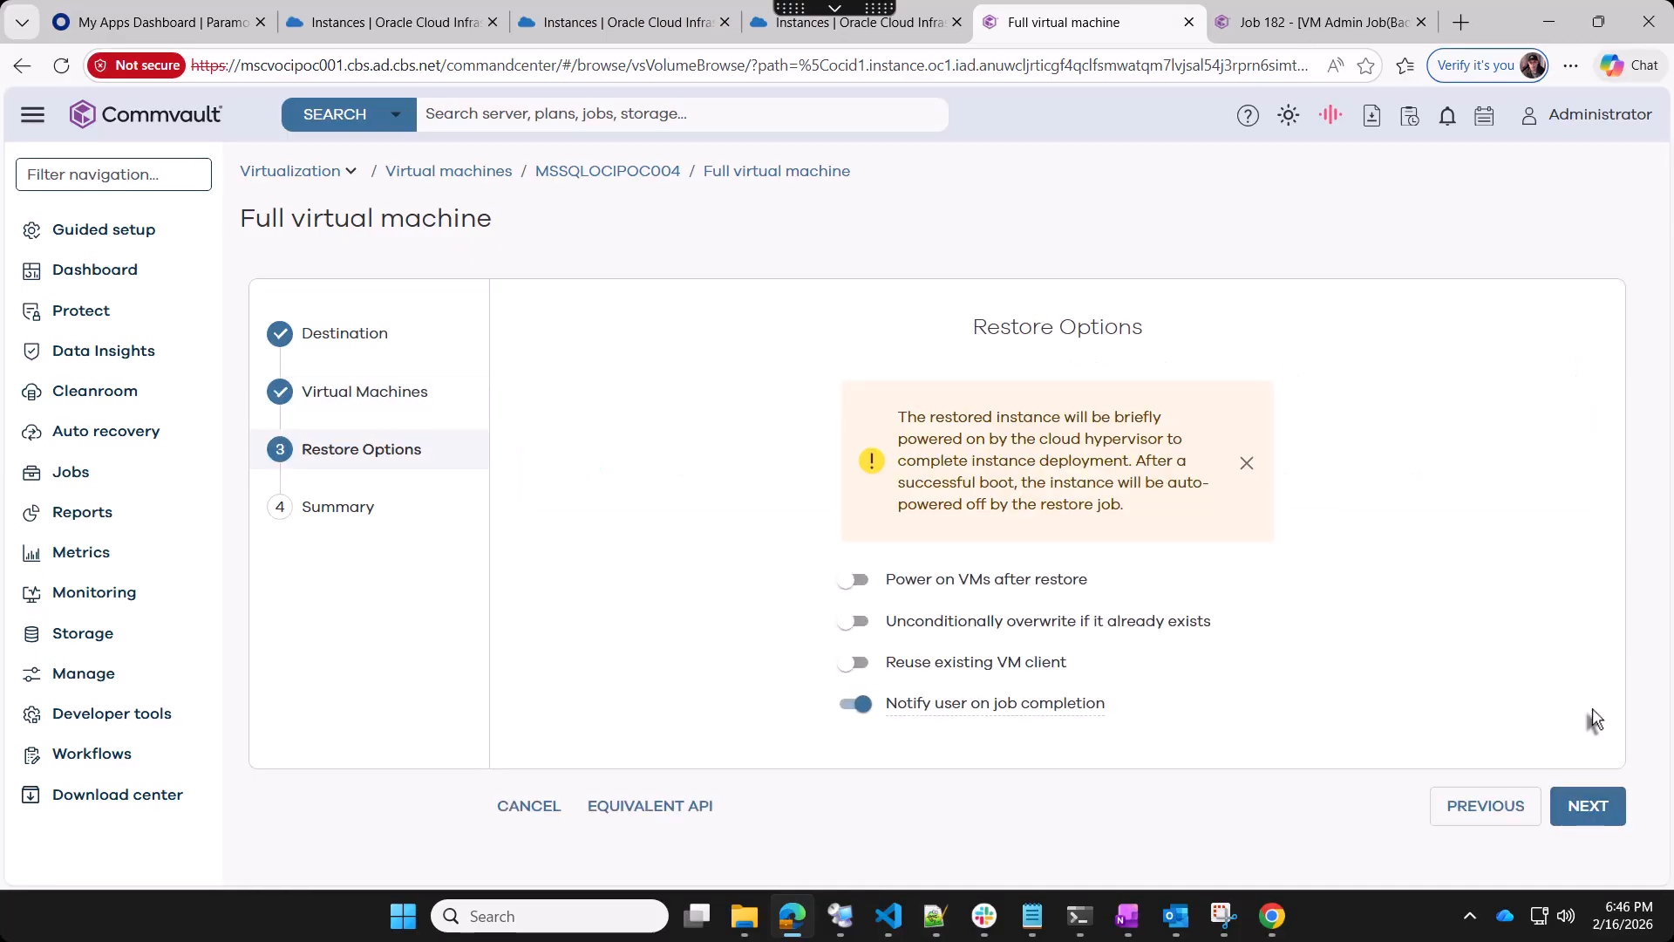
{"action": "left_click", "coordinate": [864, 586]}
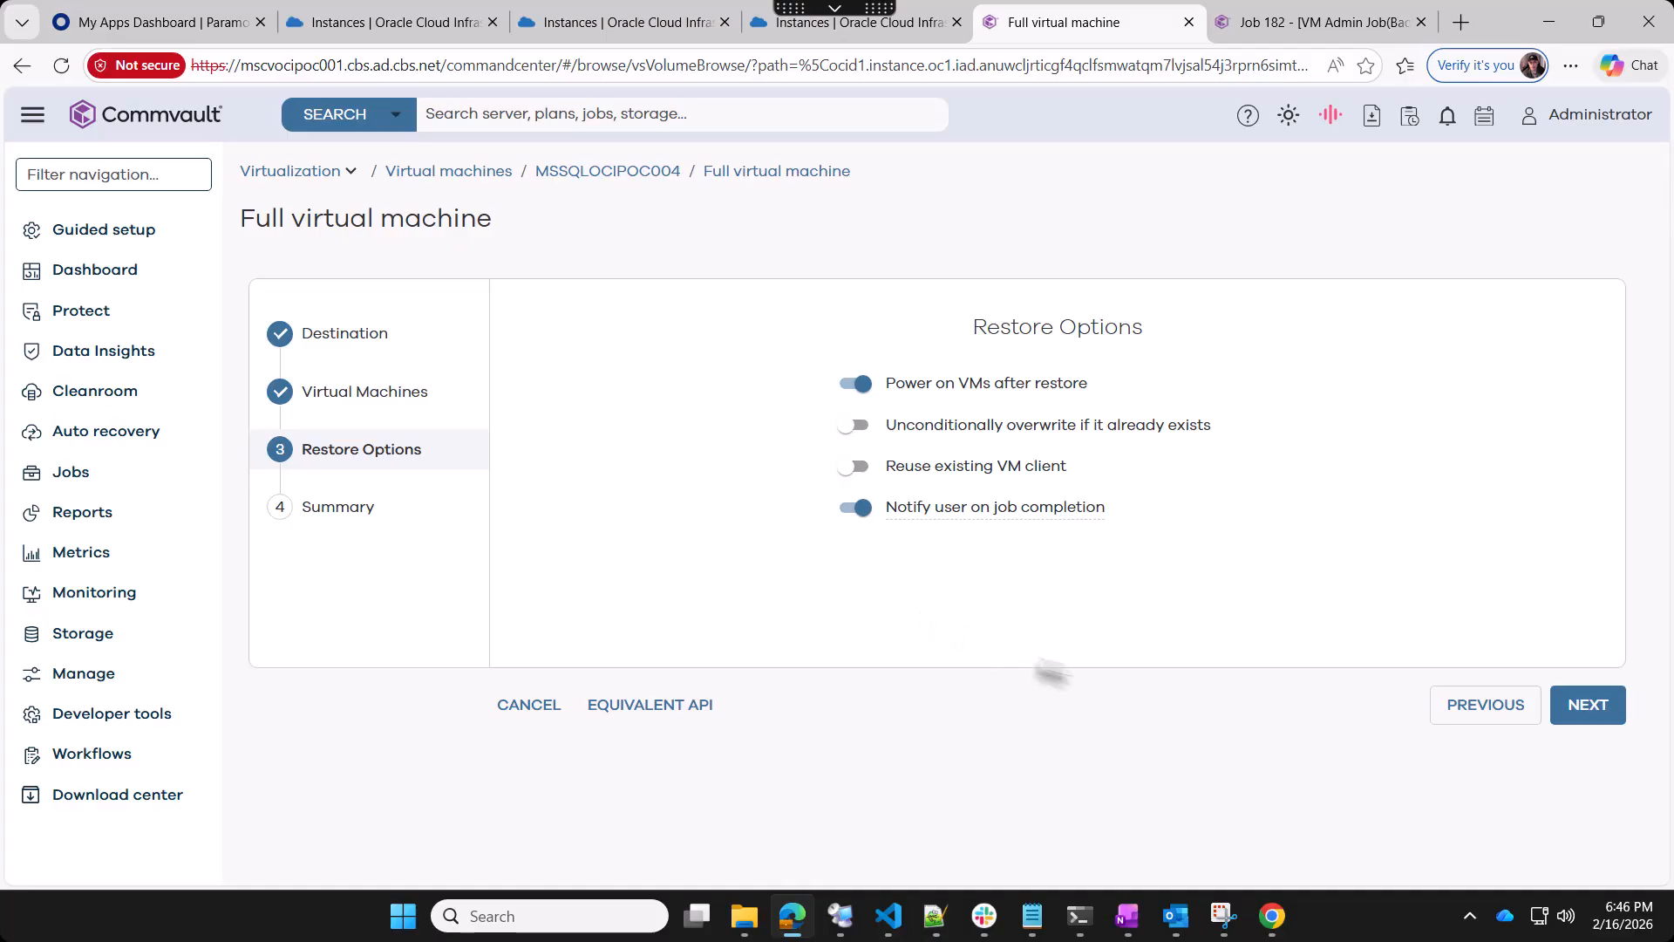
{"action": "left_click", "coordinate": [1587, 705]}
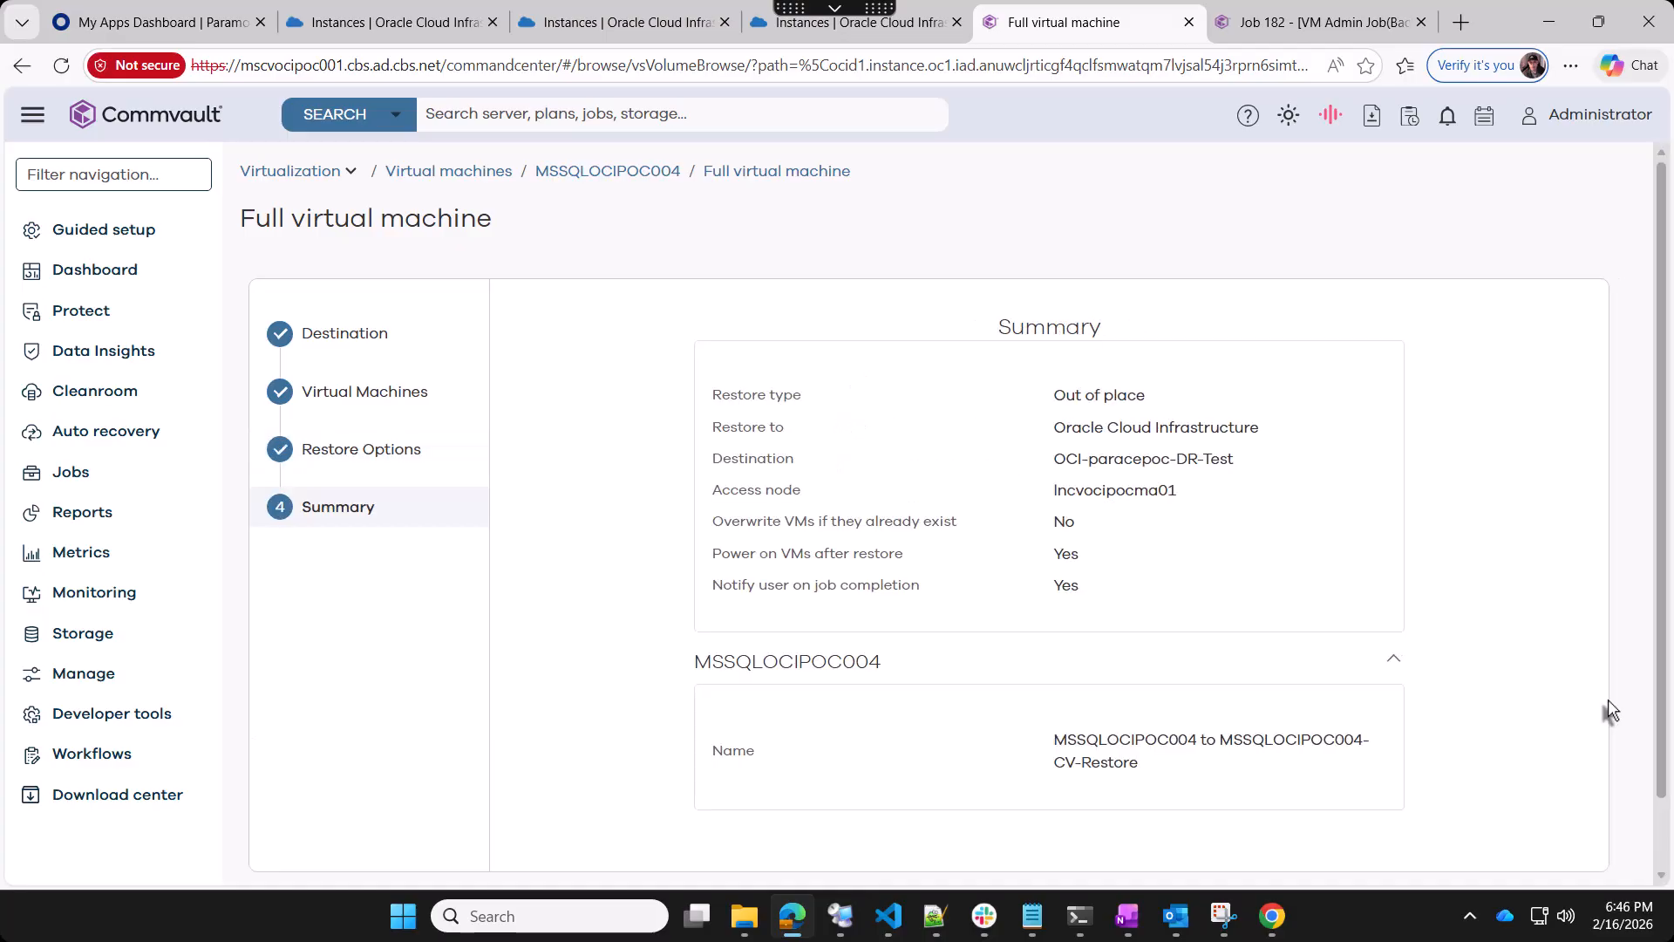
{"action": "scroll", "coordinate": [1424, 785], "scroll_direction": "down", "scroll_amount": 1}
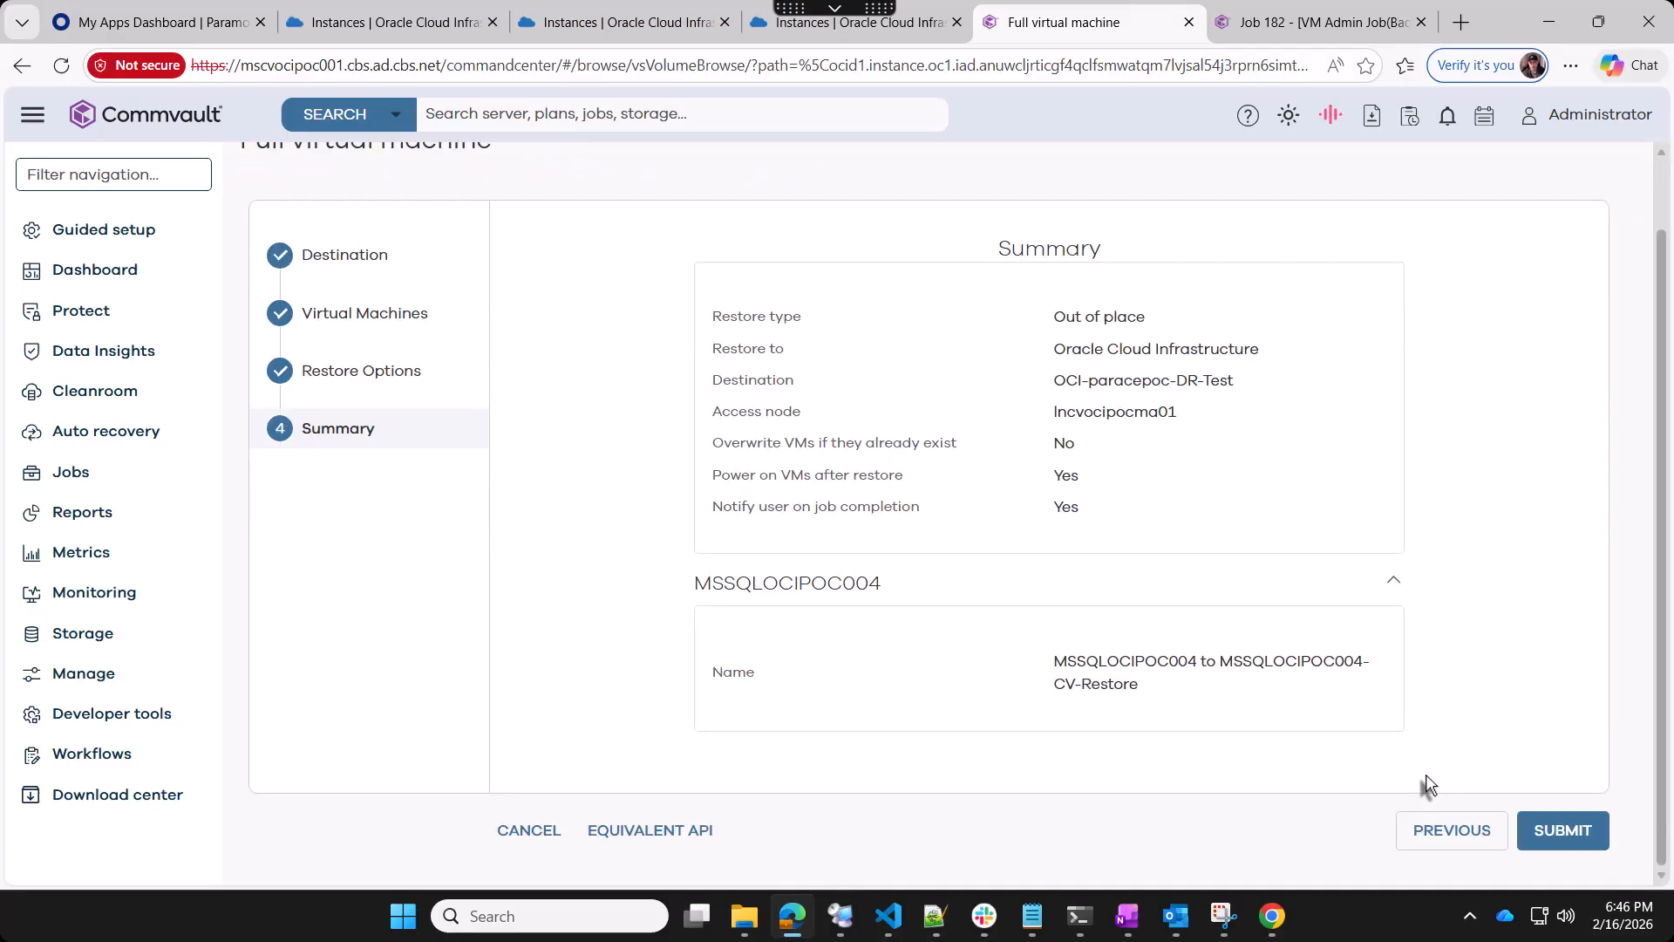
{"action": "left_click", "coordinate": [1556, 831]}
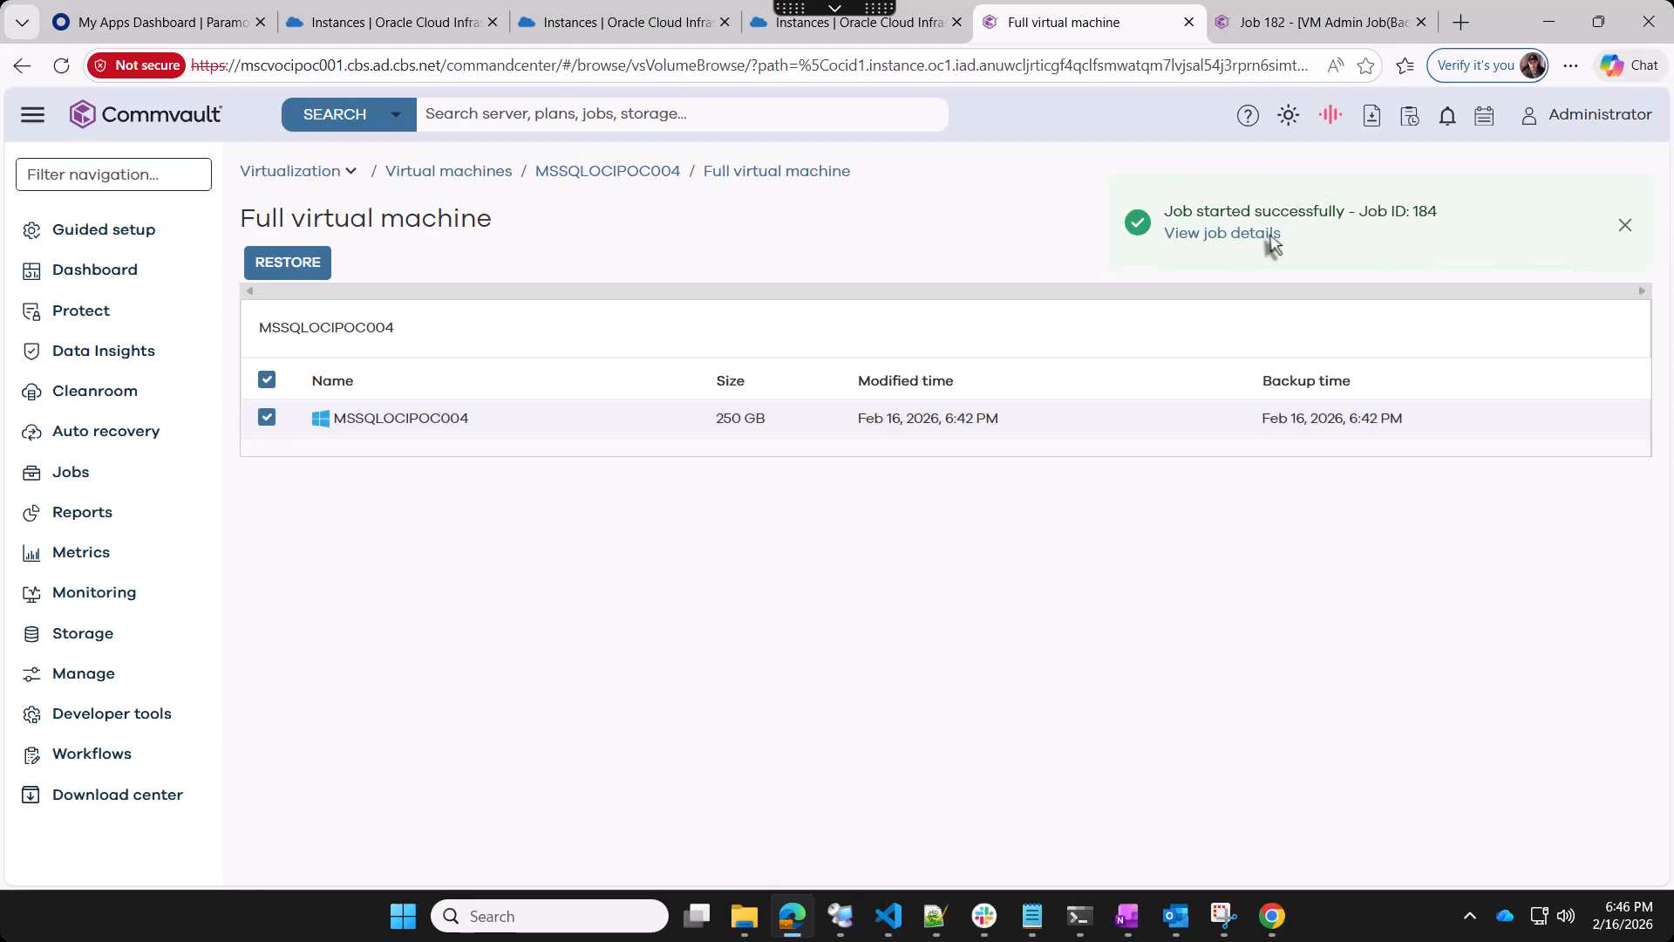
Open the submitted restore job's details, close the Job 182 page, and review the restore's status, progress and error summary
{"action": "left_click", "coordinate": [1257, 241]}
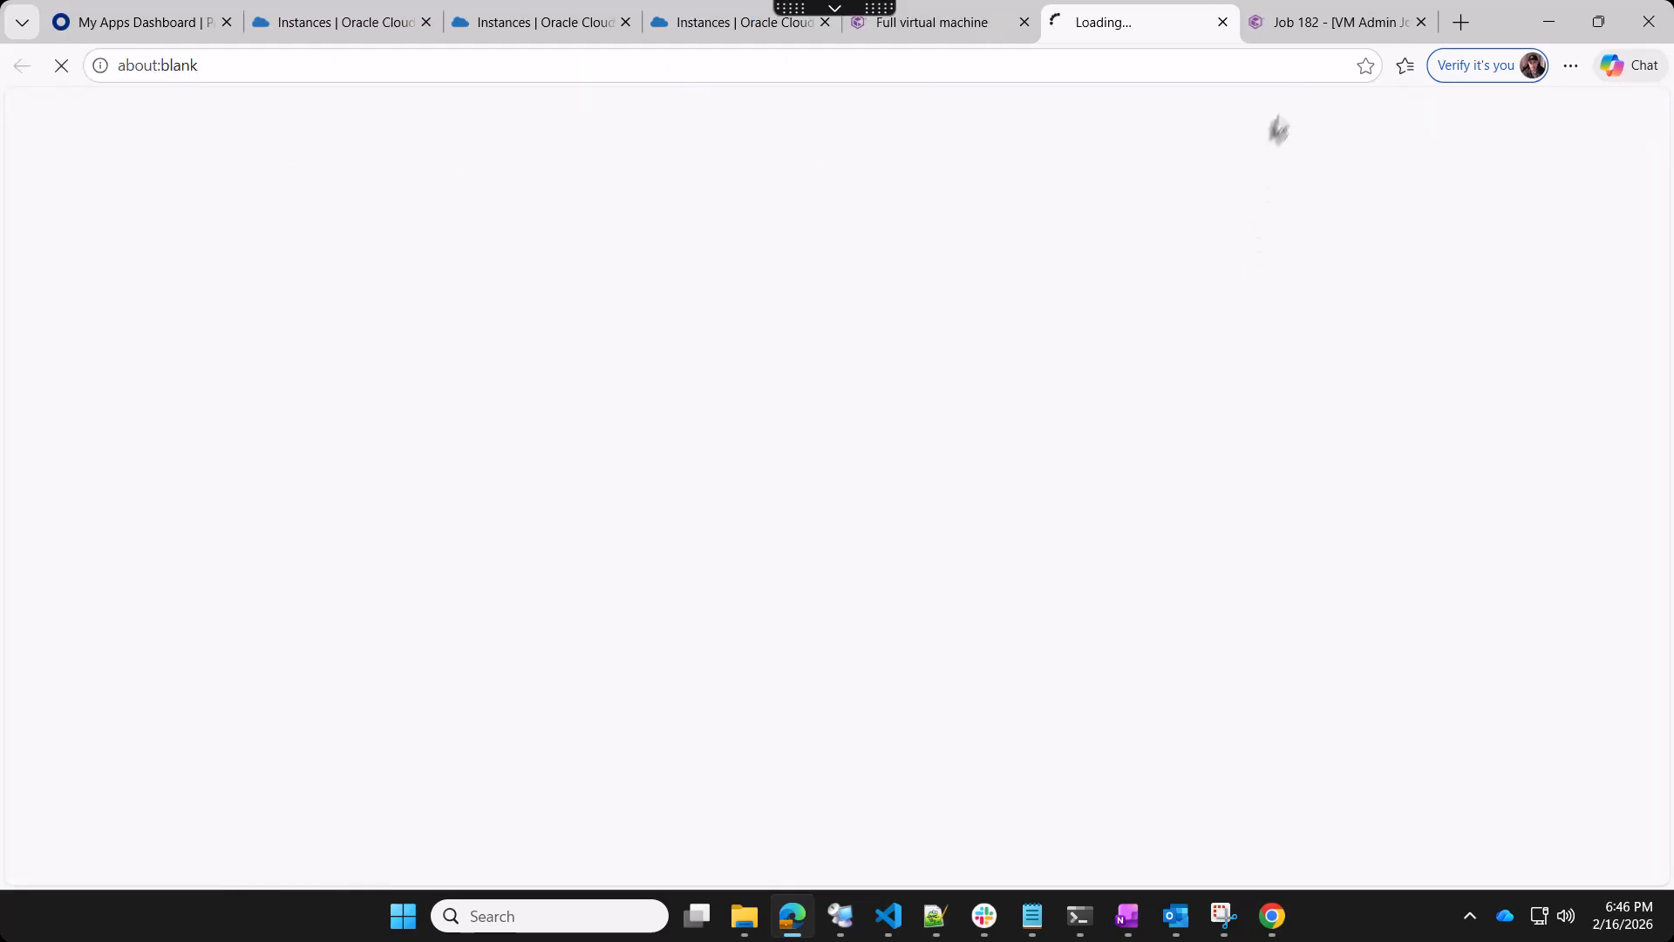
{"action": "left_click", "coordinate": [1295, 28]}
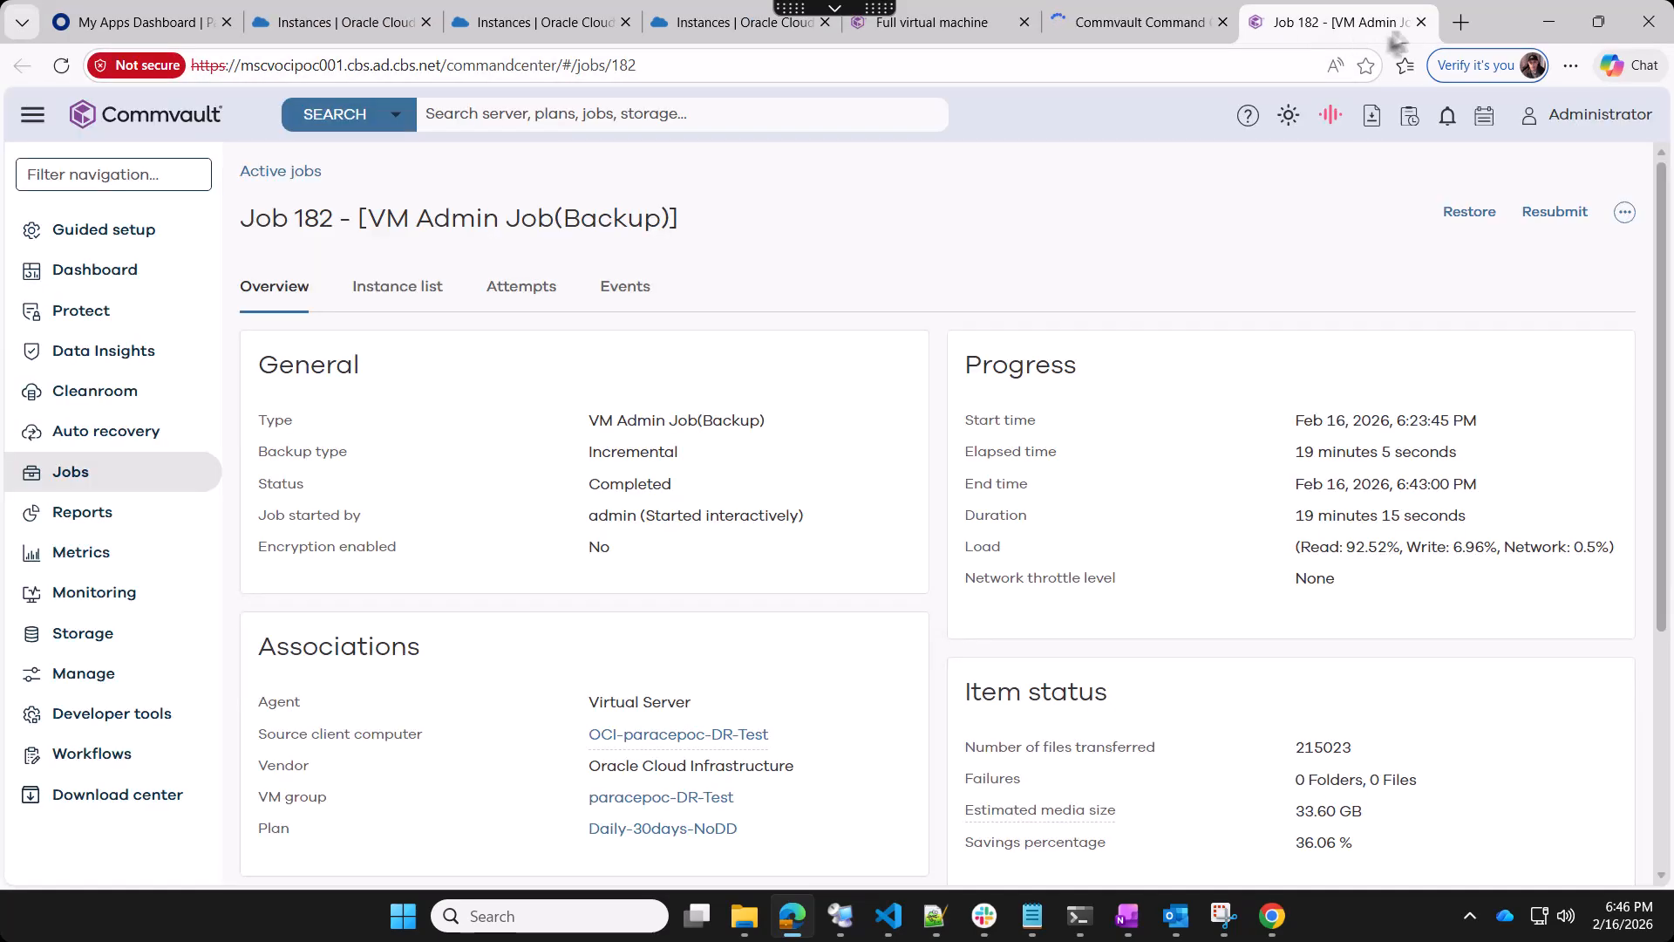
{"action": "left_click", "coordinate": [1421, 26]}
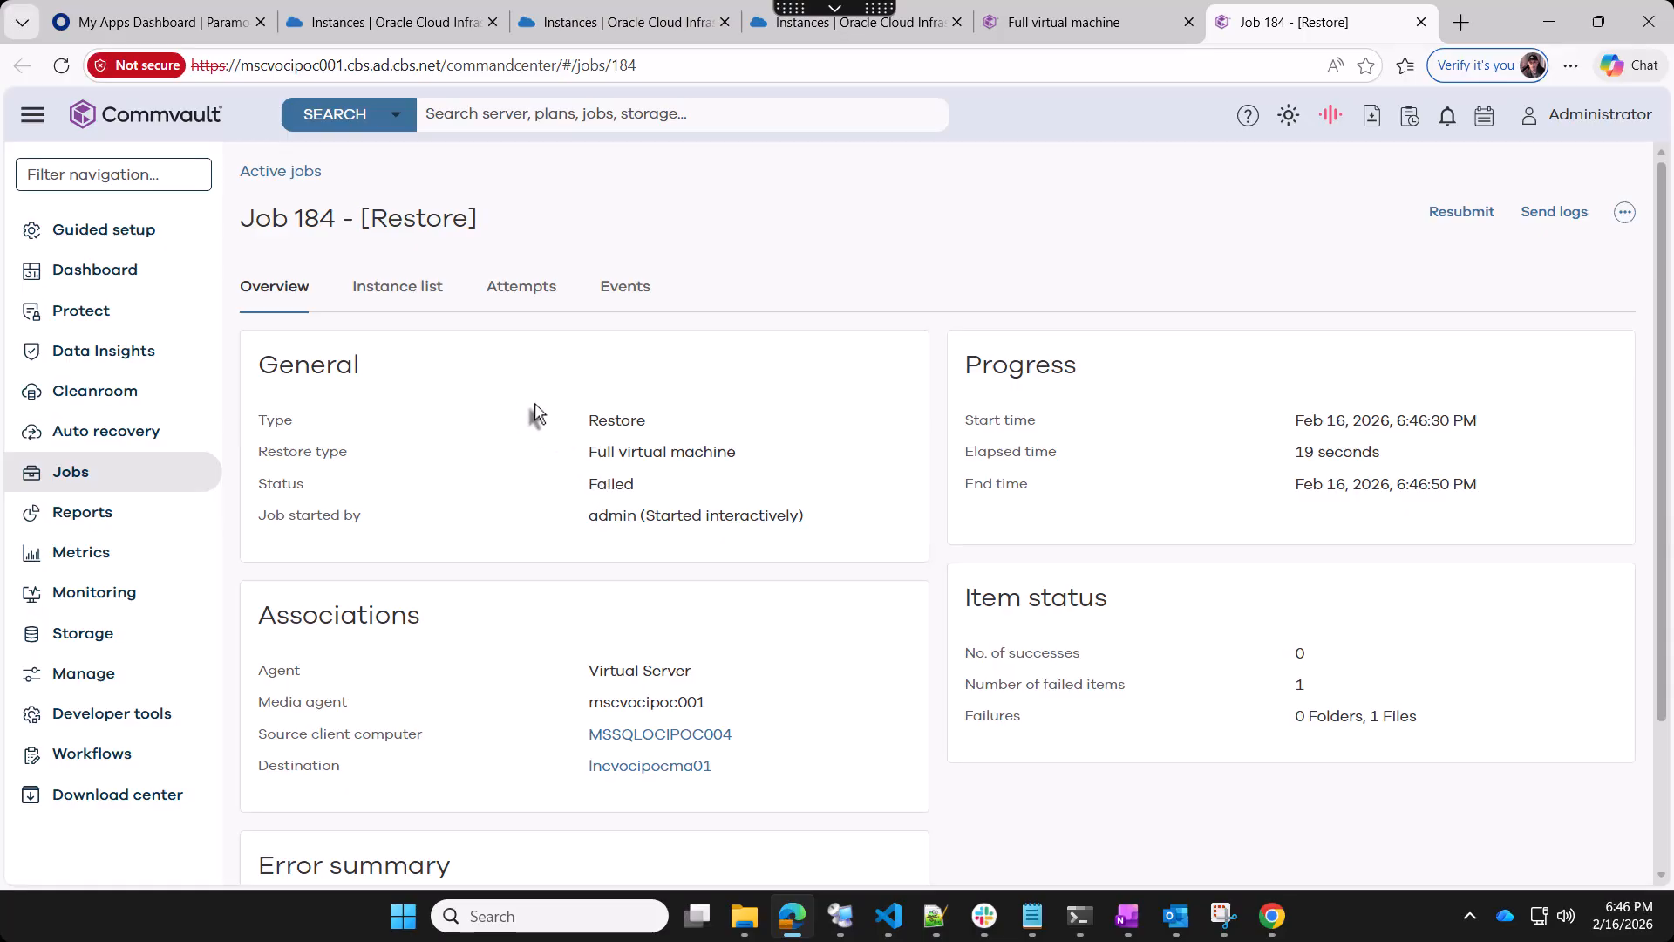
{"action": "scroll", "coordinate": [553, 436], "scroll_direction": "down", "scroll_amount": 1}
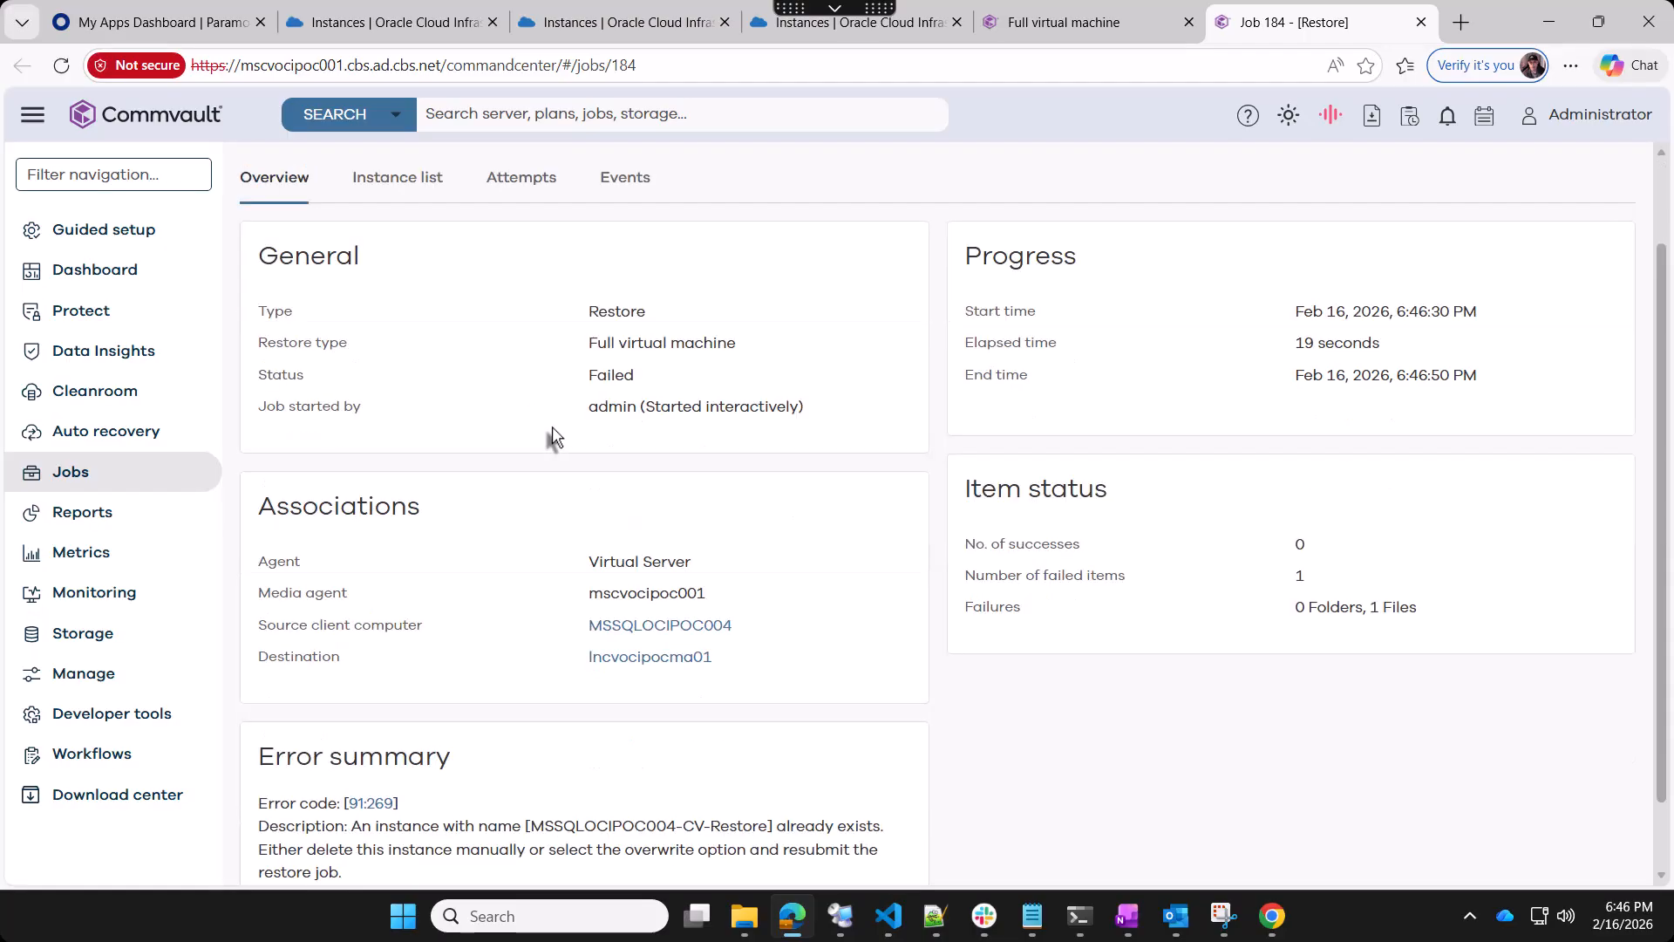
{"action": "scroll", "coordinate": [553, 436], "scroll_direction": "down", "scroll_amount": 1}
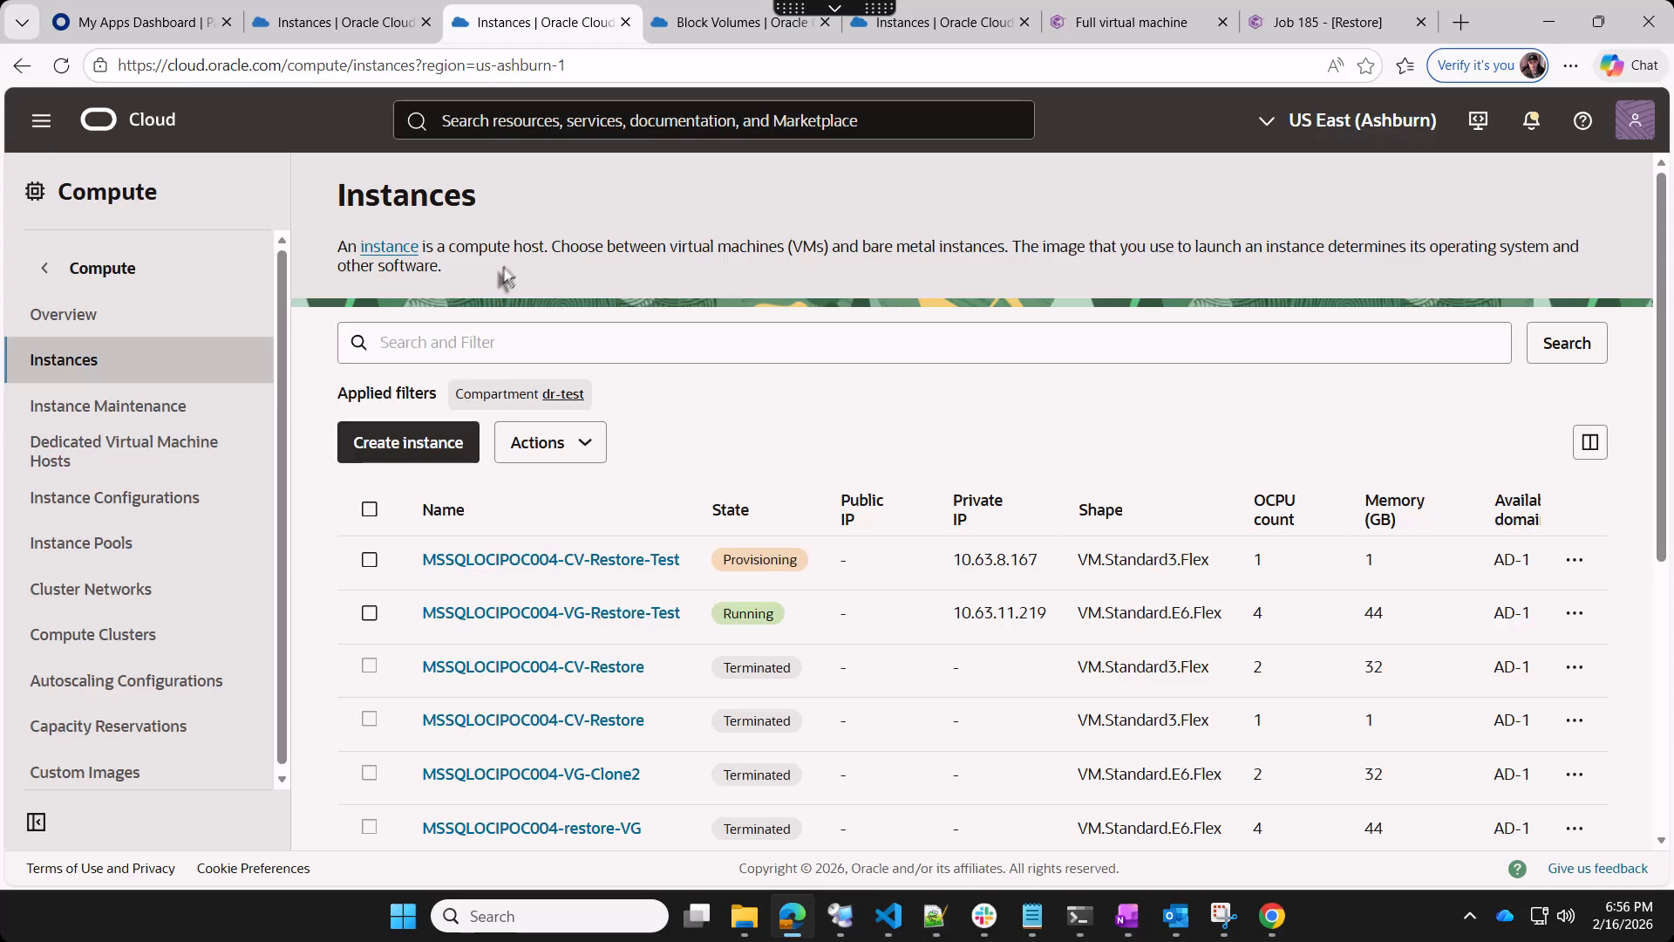
Assign the network security group ftuozz-rdp-no-egress from compartment ftuozz-test to the primary VNIC of OCI instance MSSQLOCIPOC004-VG-Restore-Test
{"action": "left_click", "coordinate": [543, 619]}
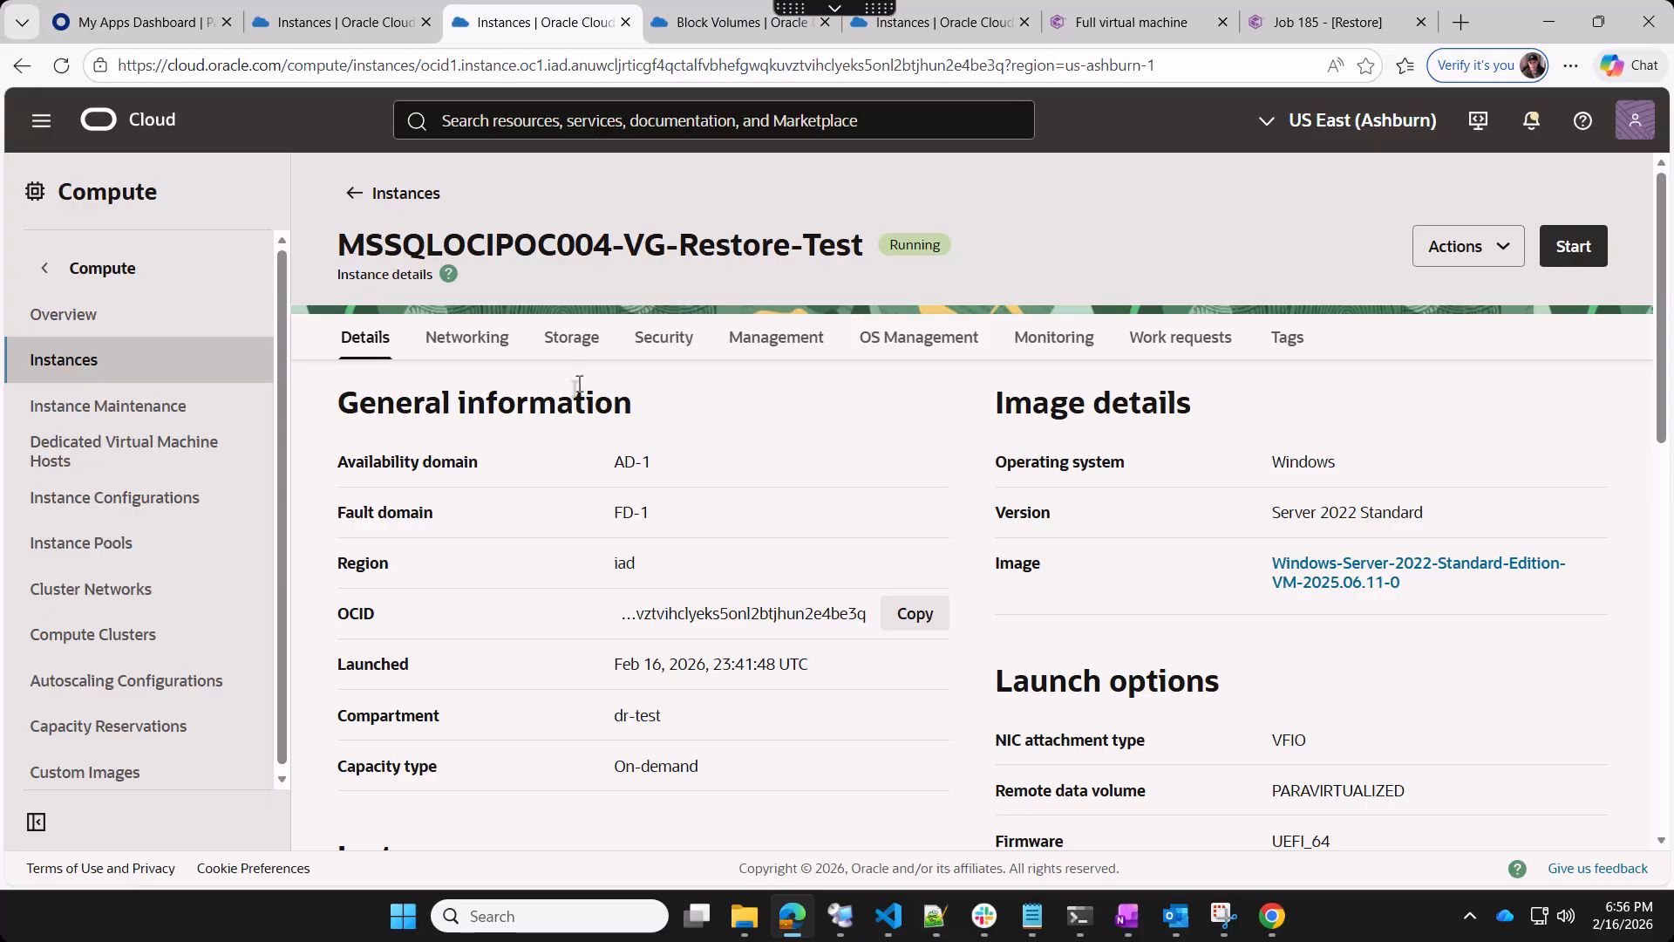
{"action": "left_click", "coordinate": [448, 348]}
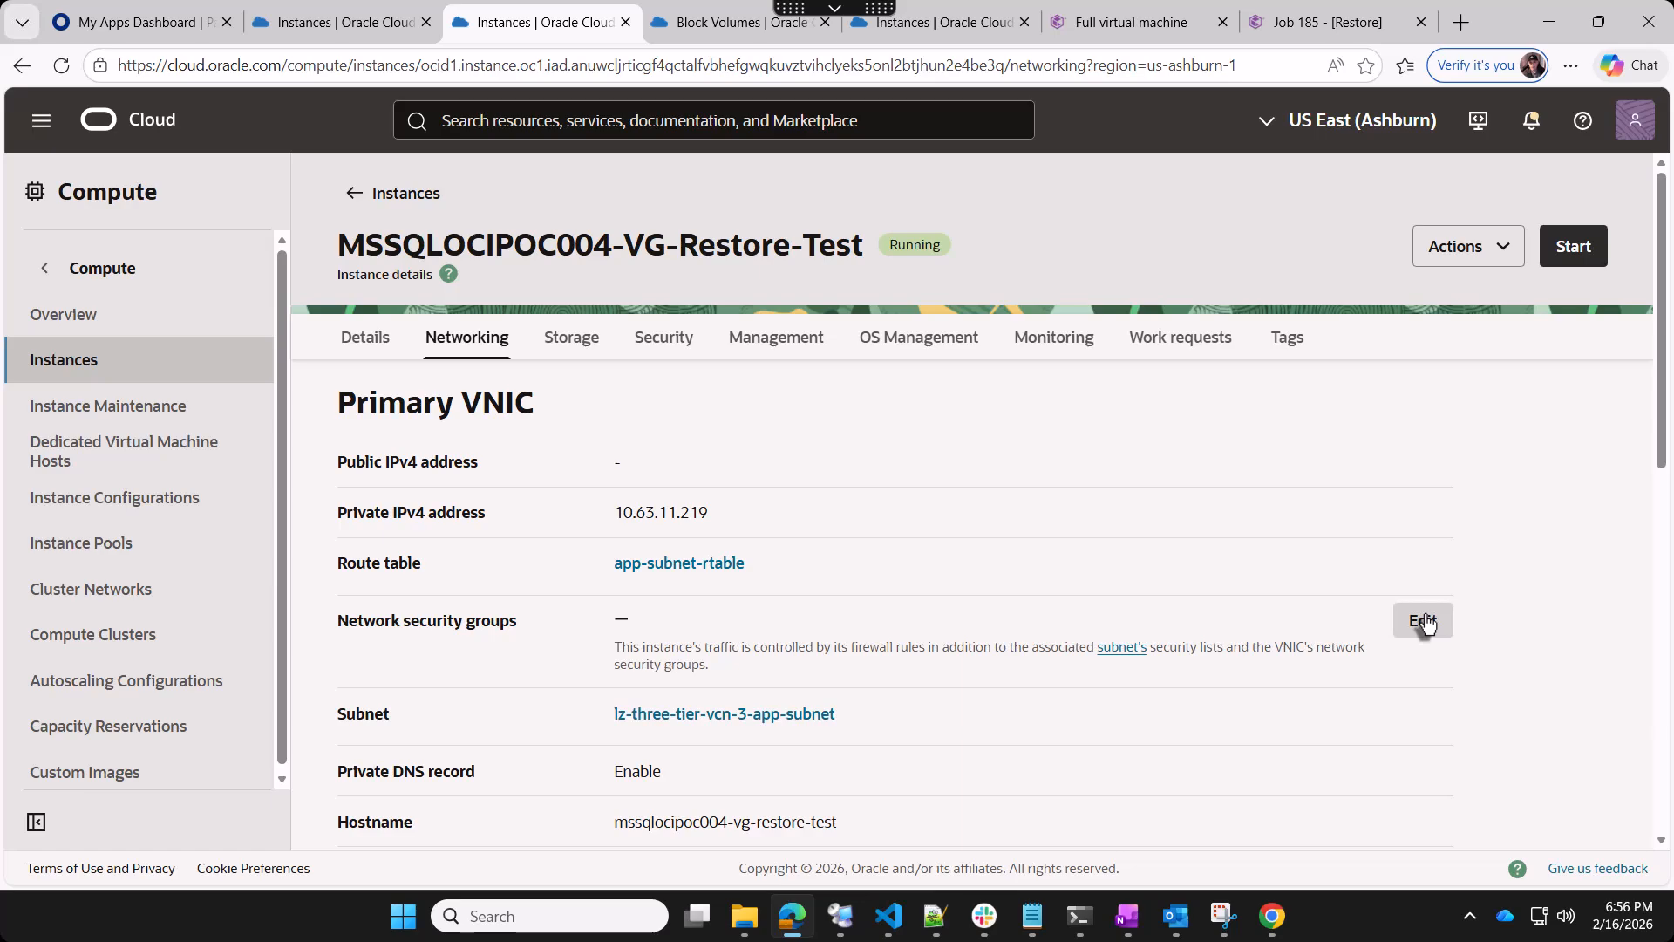
{"action": "left_click", "coordinate": [1422, 621]}
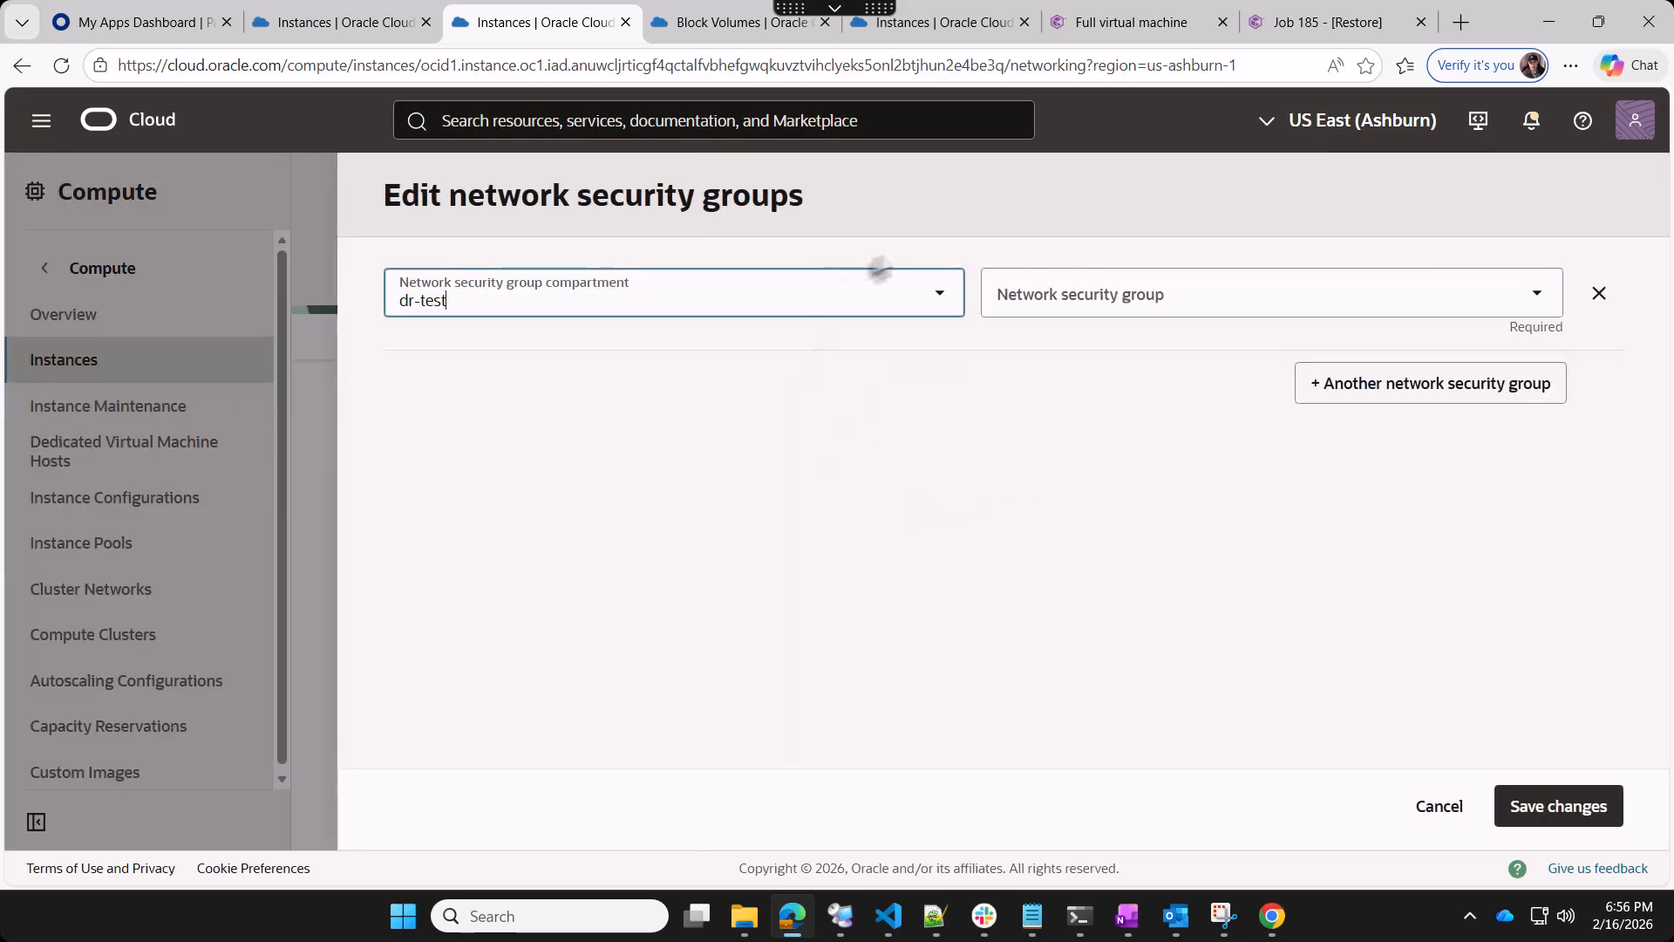
{"action": "left_click", "coordinate": [946, 295]}
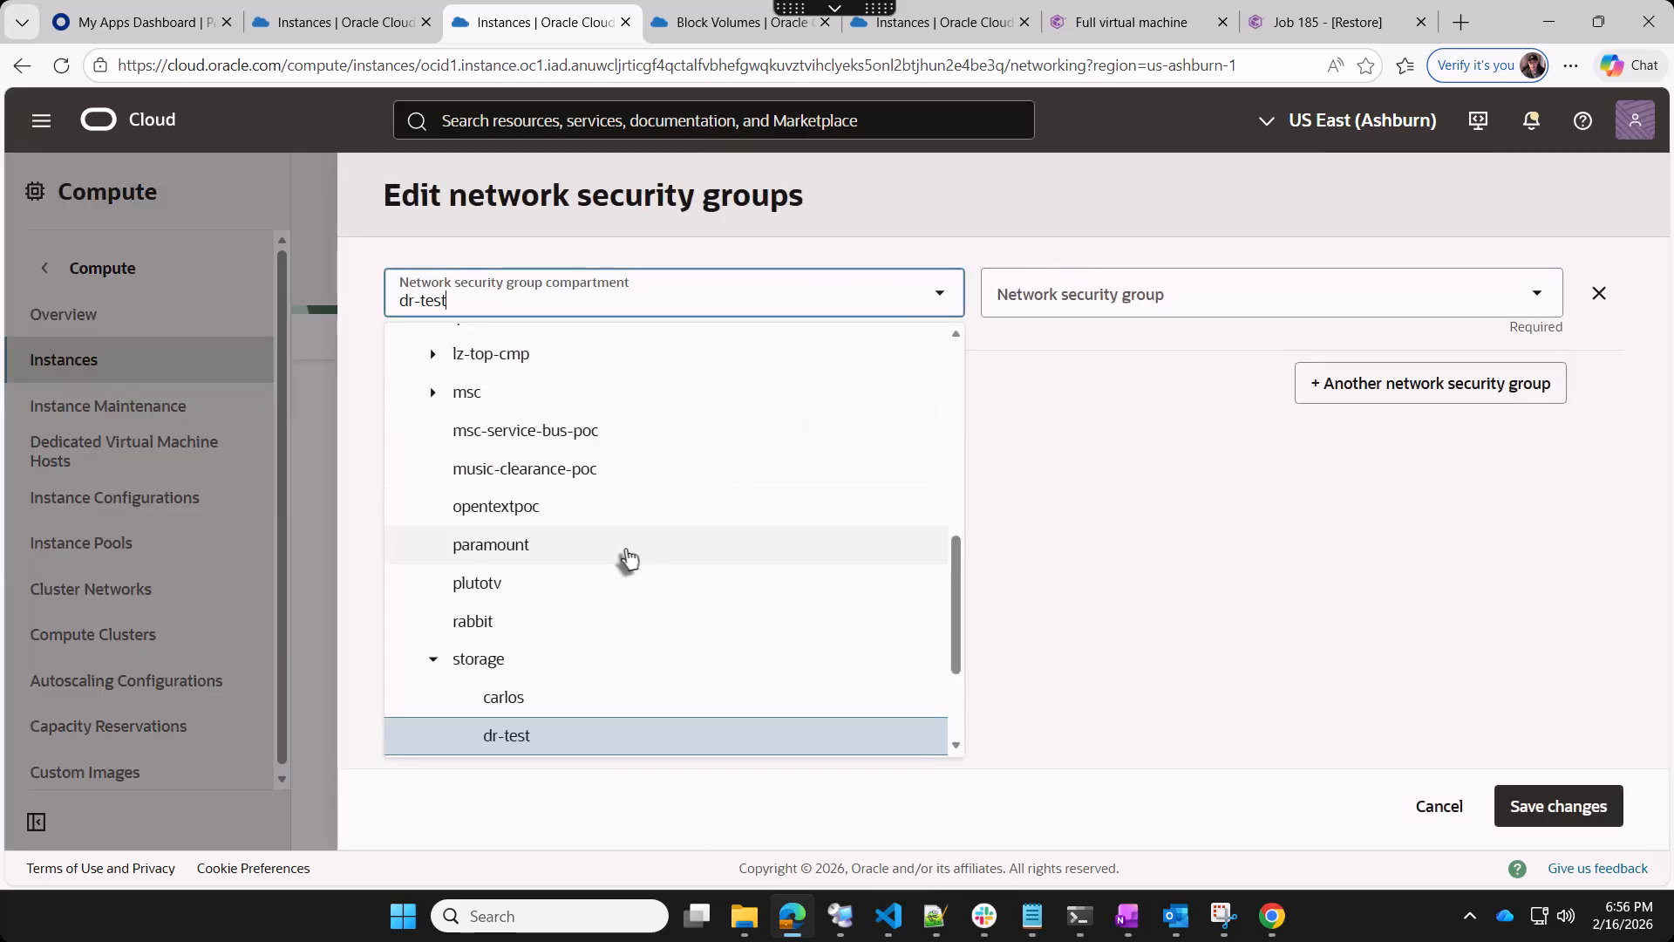
{"action": "scroll", "coordinate": [624, 563], "scroll_direction": "up", "scroll_amount": 4}
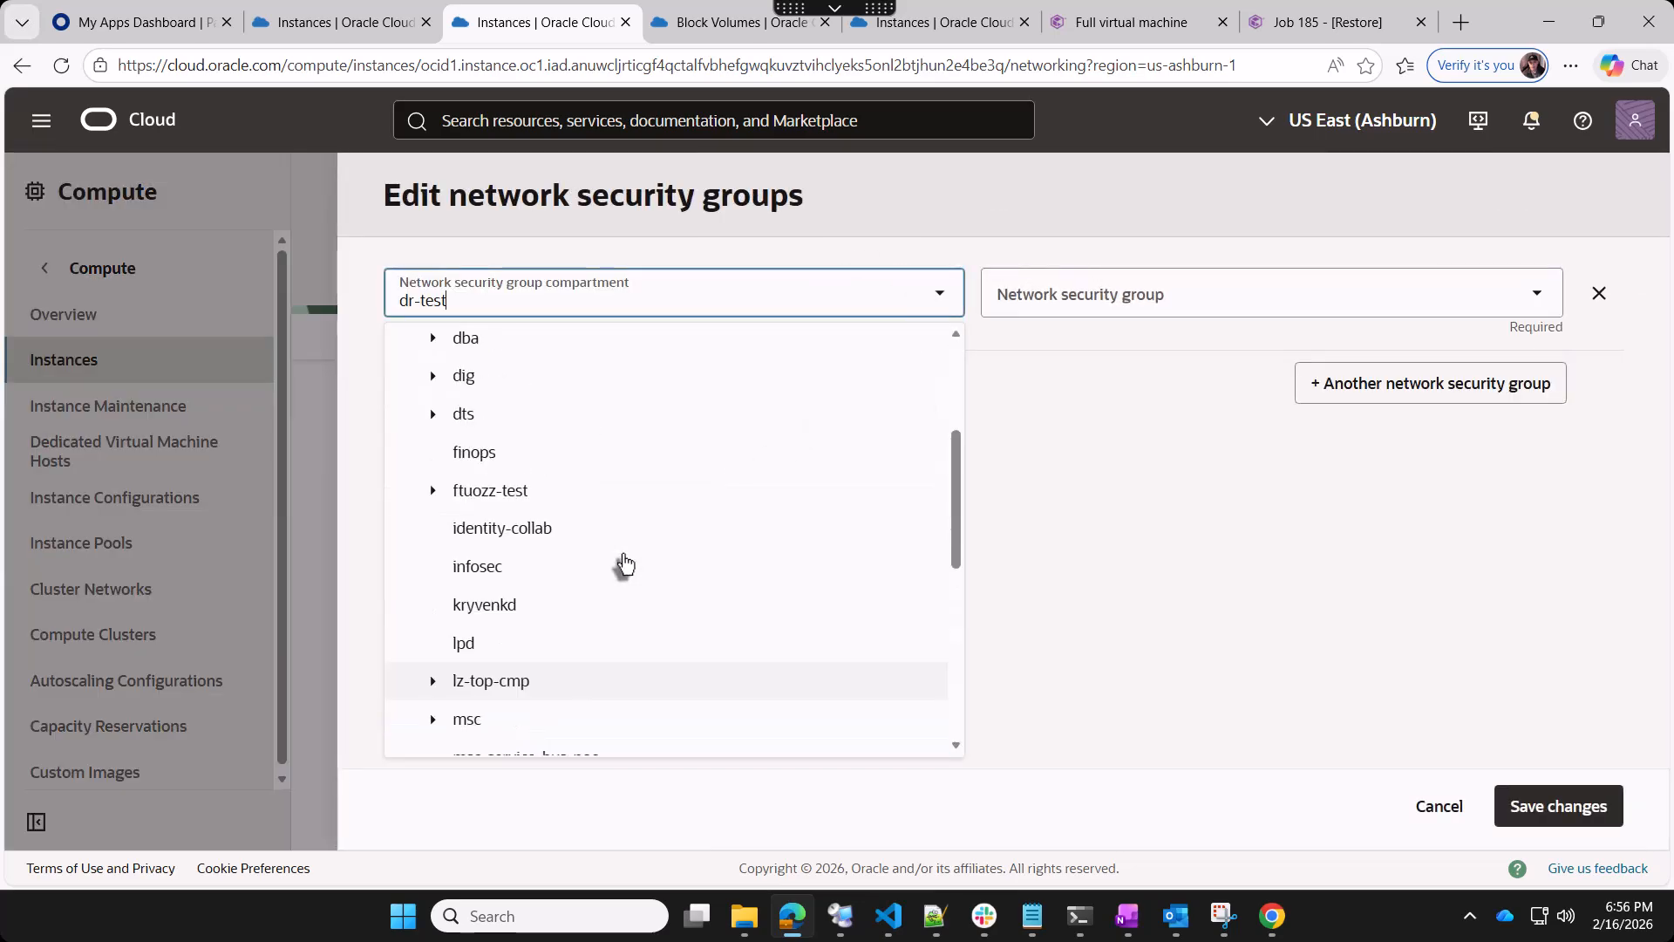
{"action": "left_click", "coordinate": [490, 490]}
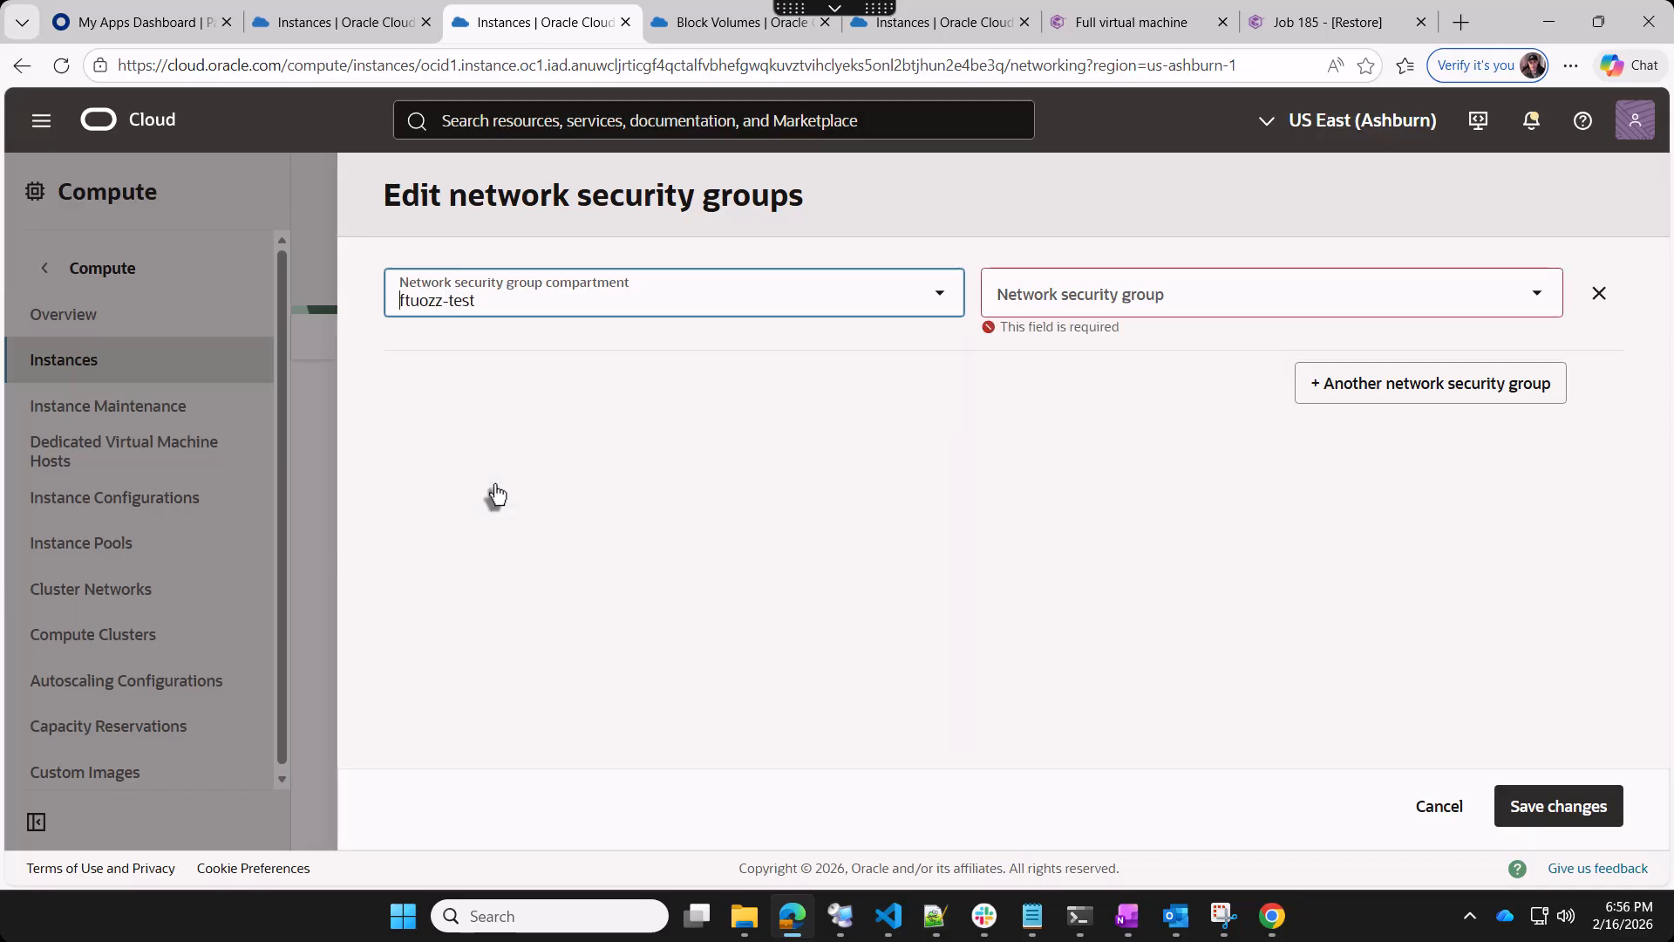
{"action": "left_click", "coordinate": [1215, 294]}
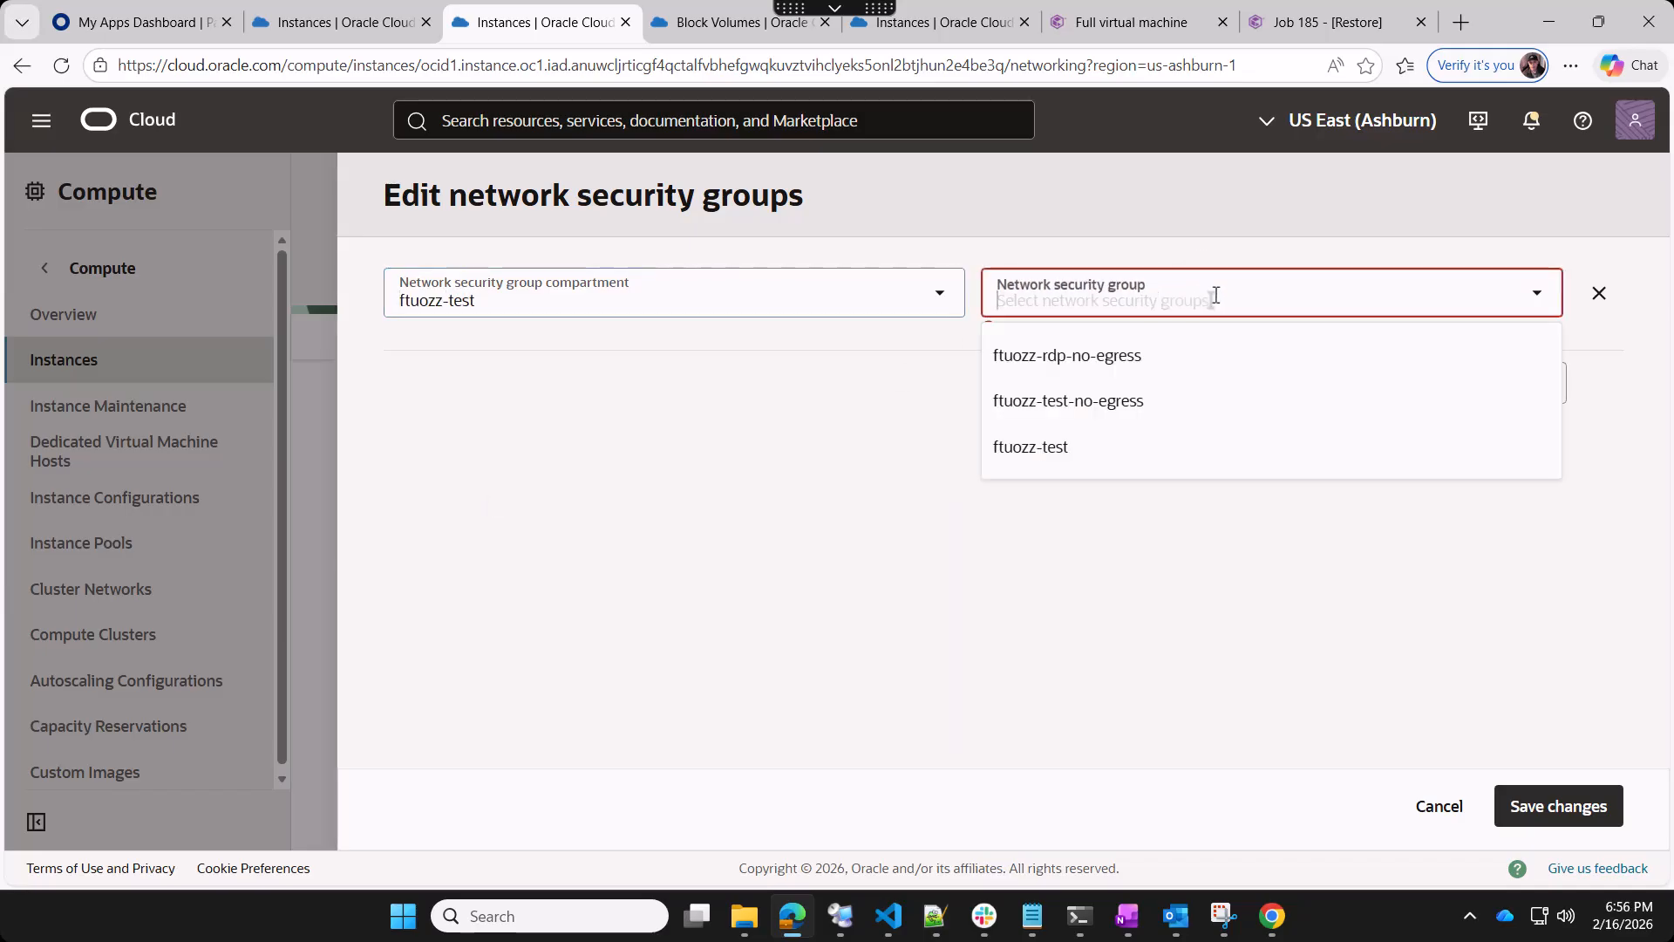
{"action": "left_click", "coordinate": [1060, 356]}
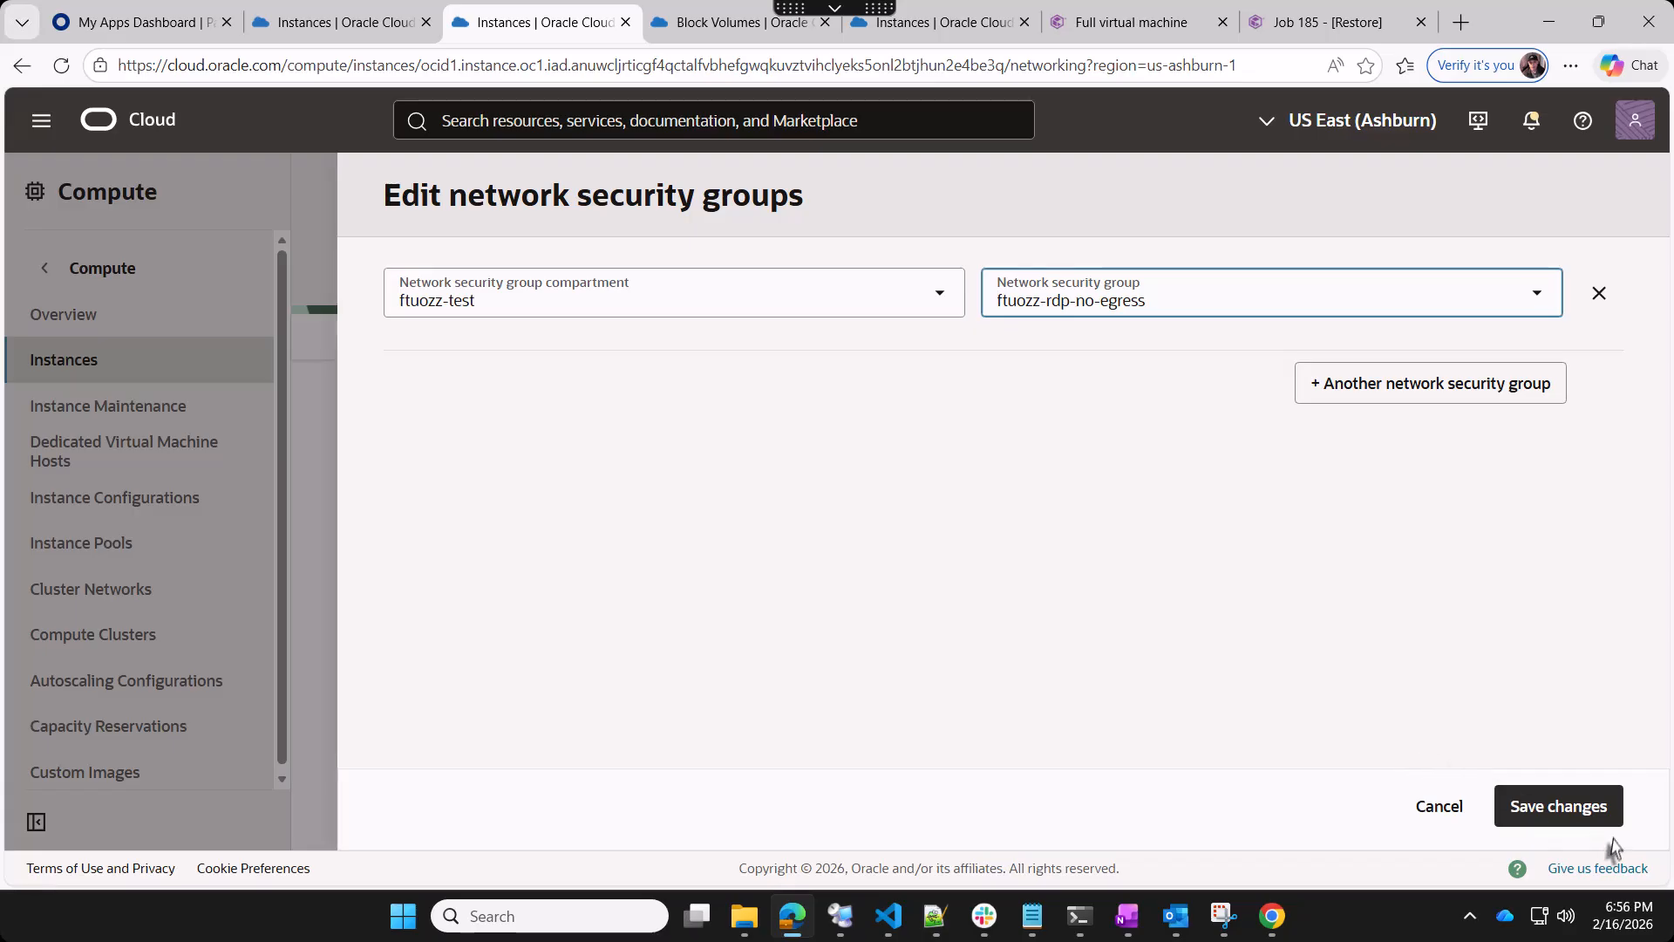
{"action": "left_click", "coordinate": [1574, 819]}
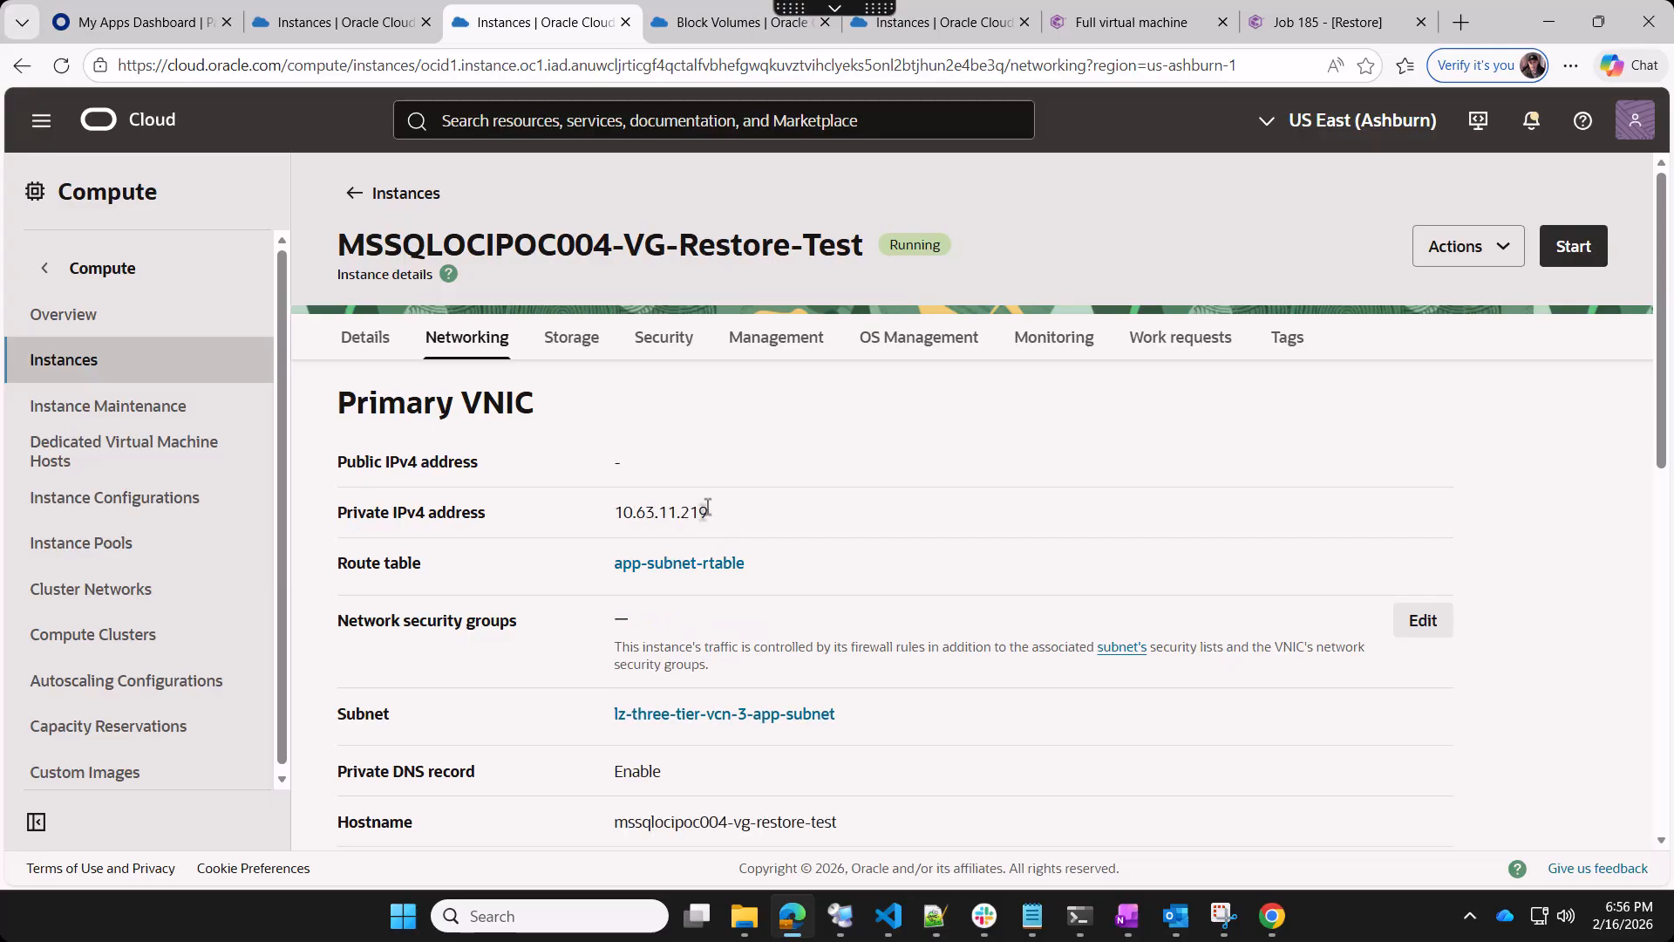
Copy the private IPv4 address of MSSQLOCIPOC004-VG-Restore-Test and switch to Remote Desktop Connection Manager
{"action": "left_click_drag", "start_coordinate": [714, 513], "coordinate": [637, 514]}
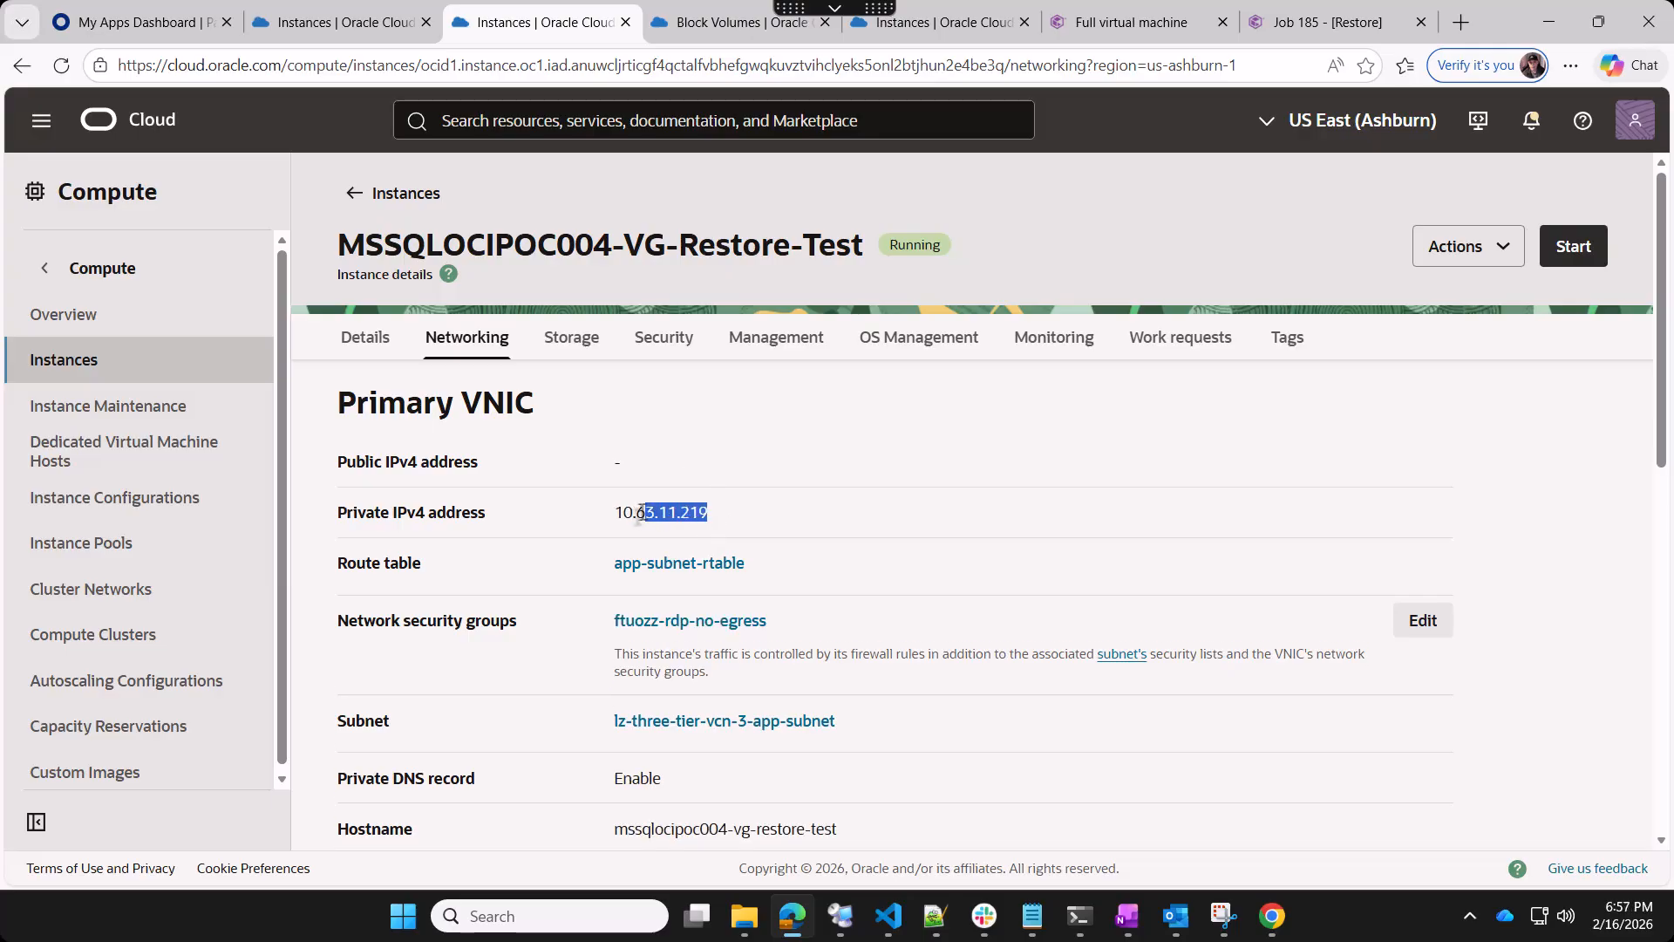
{"action": "right_click", "coordinate": [625, 514]}
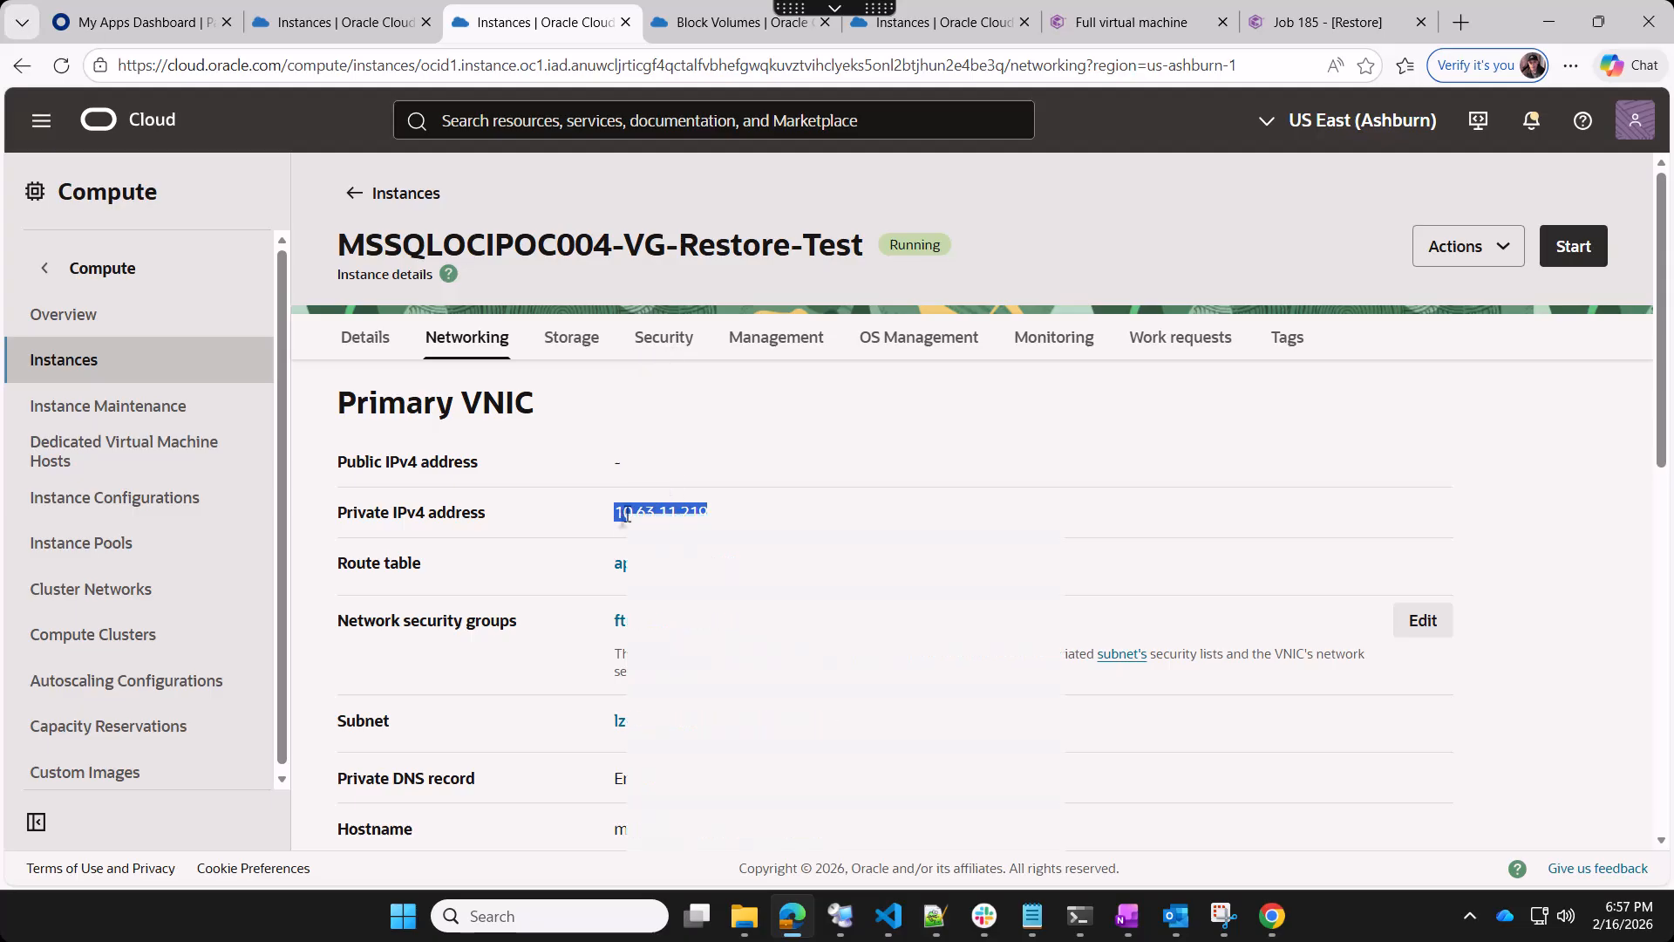
{"action": "left_click", "coordinate": [647, 537]}
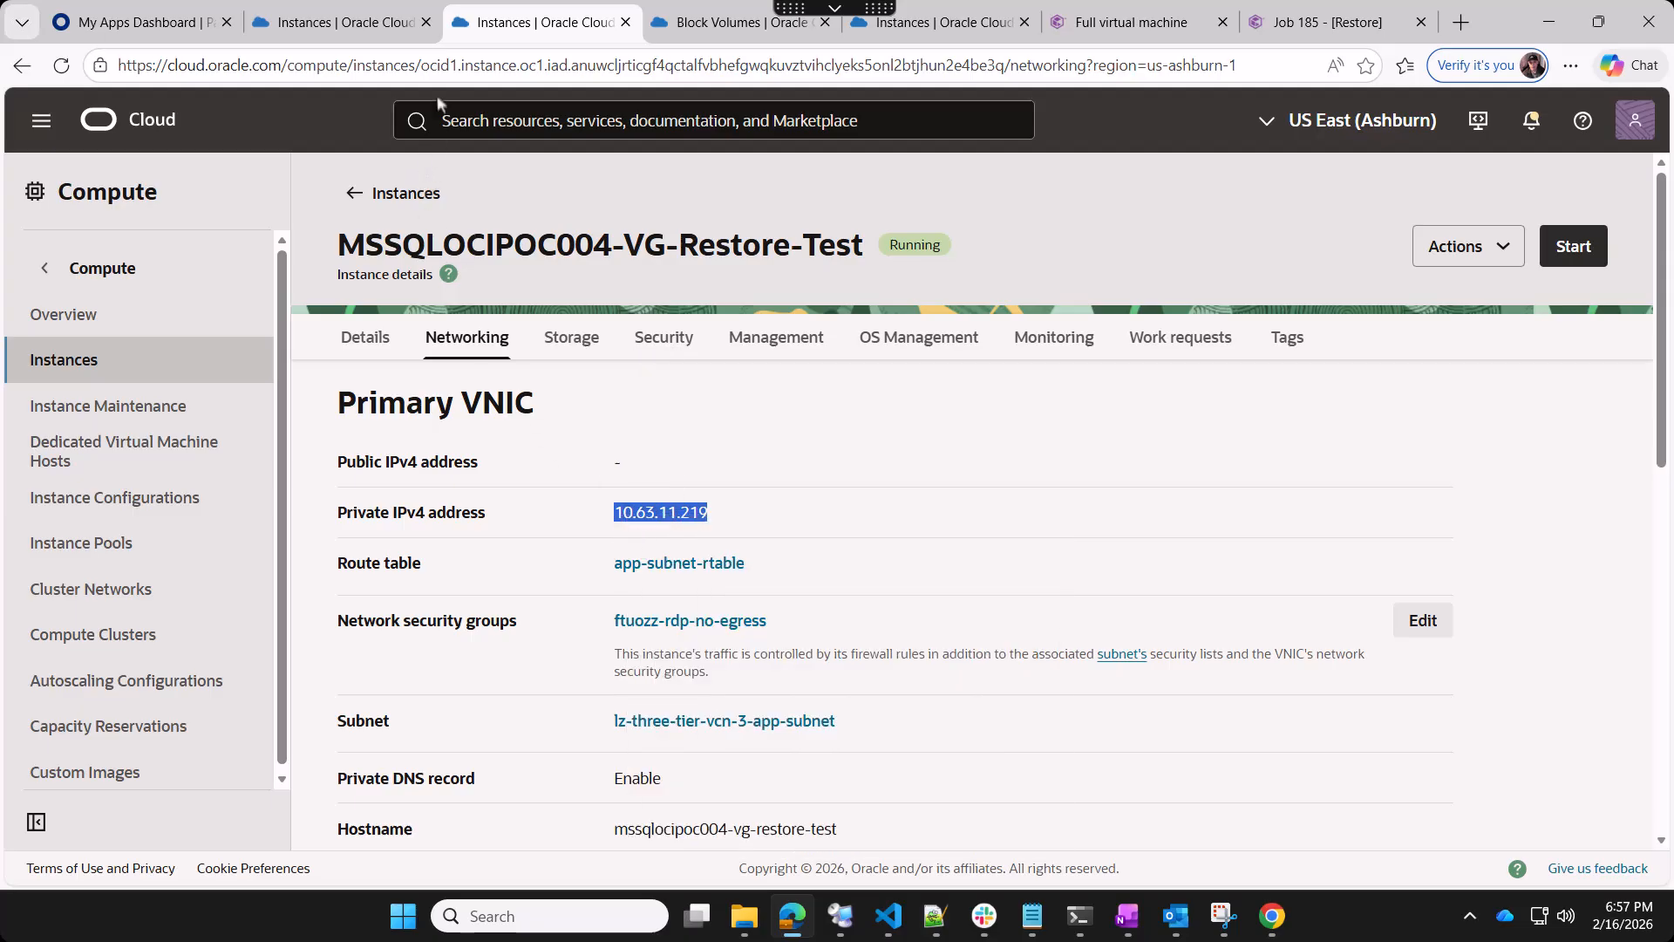
{"action": "key", "text": "alt+Tab"}
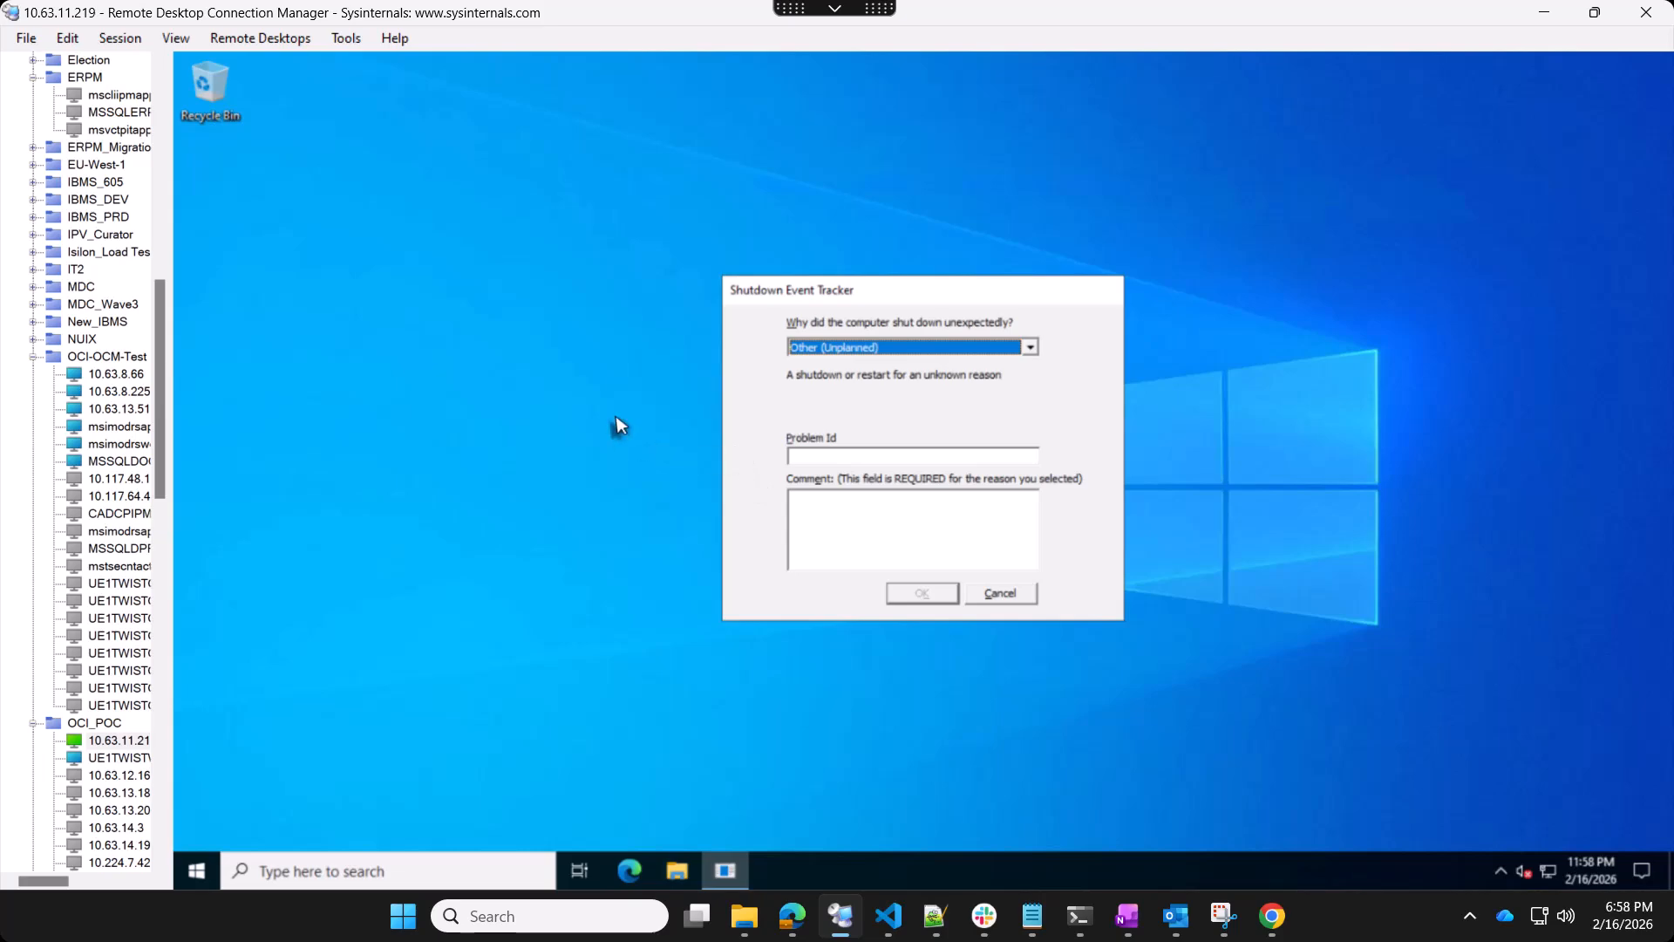
Cancel the Shutdown Event Tracker on the restored server and view its drives under This PC in File Explorer
{"action": "left_click", "coordinate": [995, 592]}
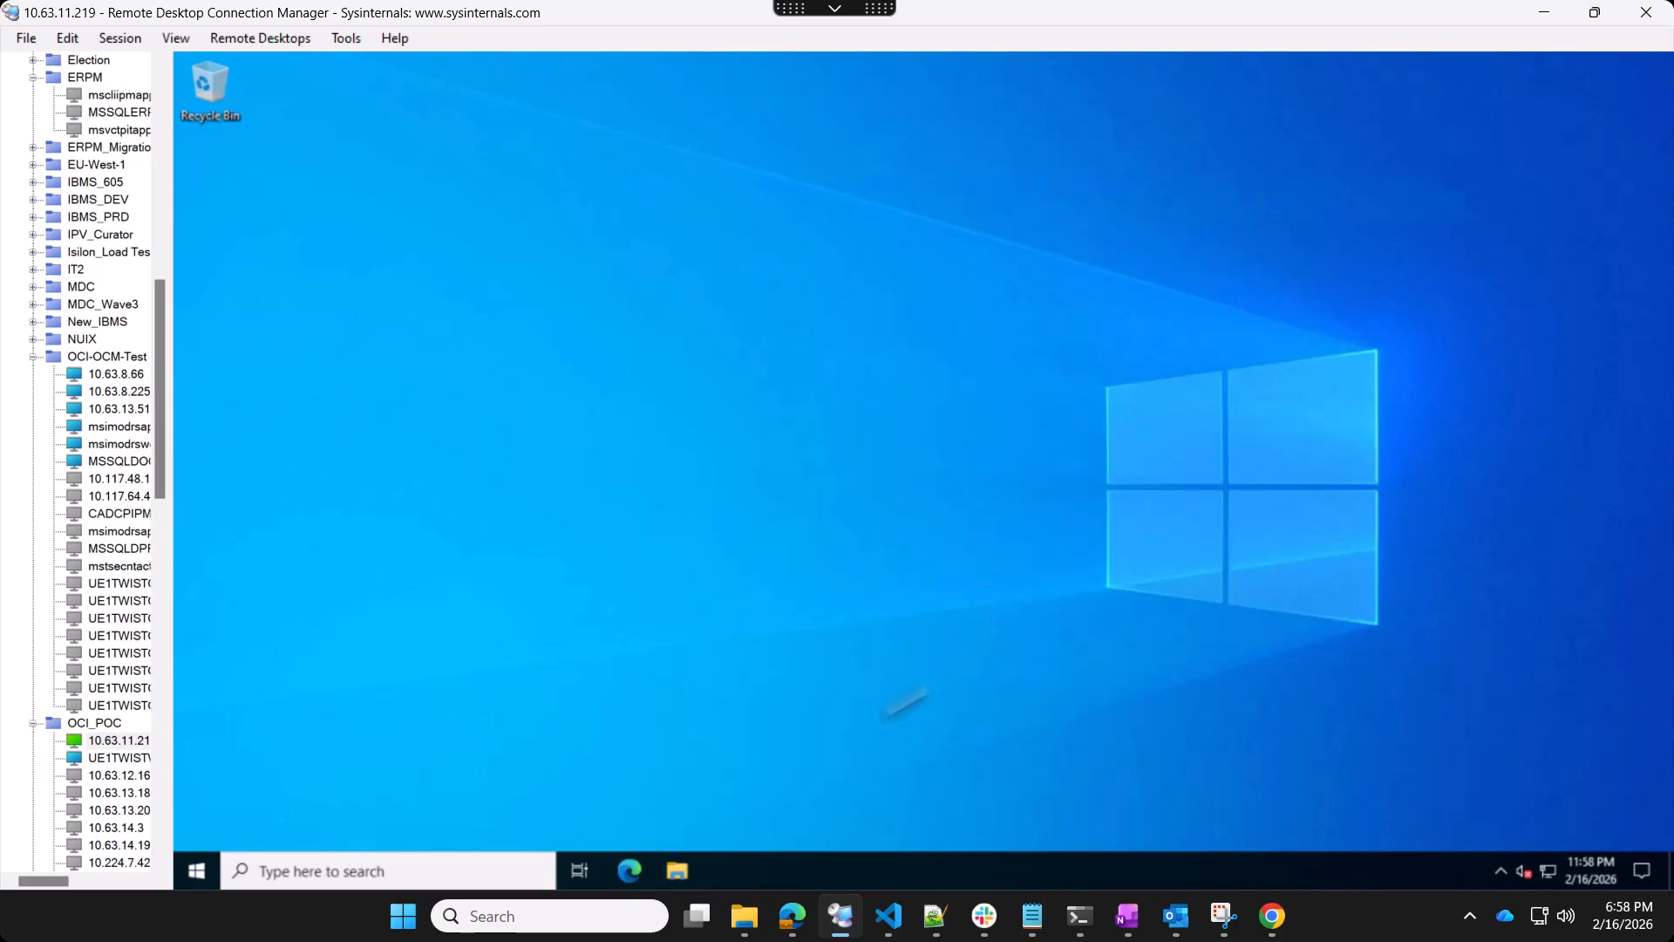
{"action": "left_click", "coordinate": [674, 870]}
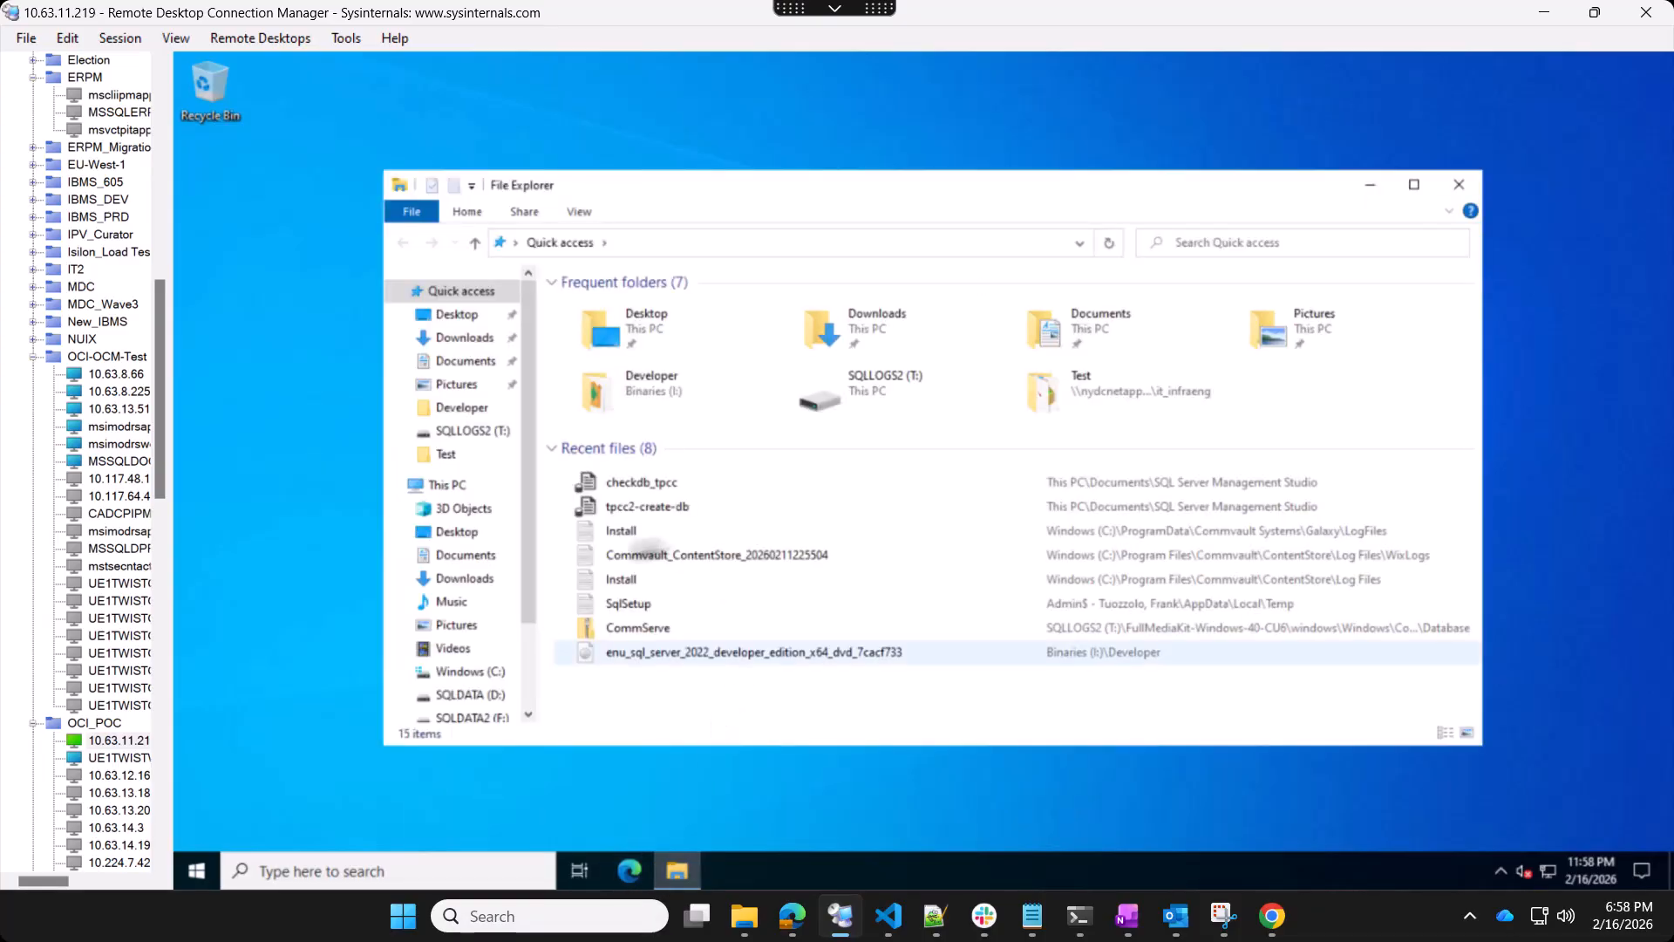
{"action": "left_click", "coordinate": [454, 485]}
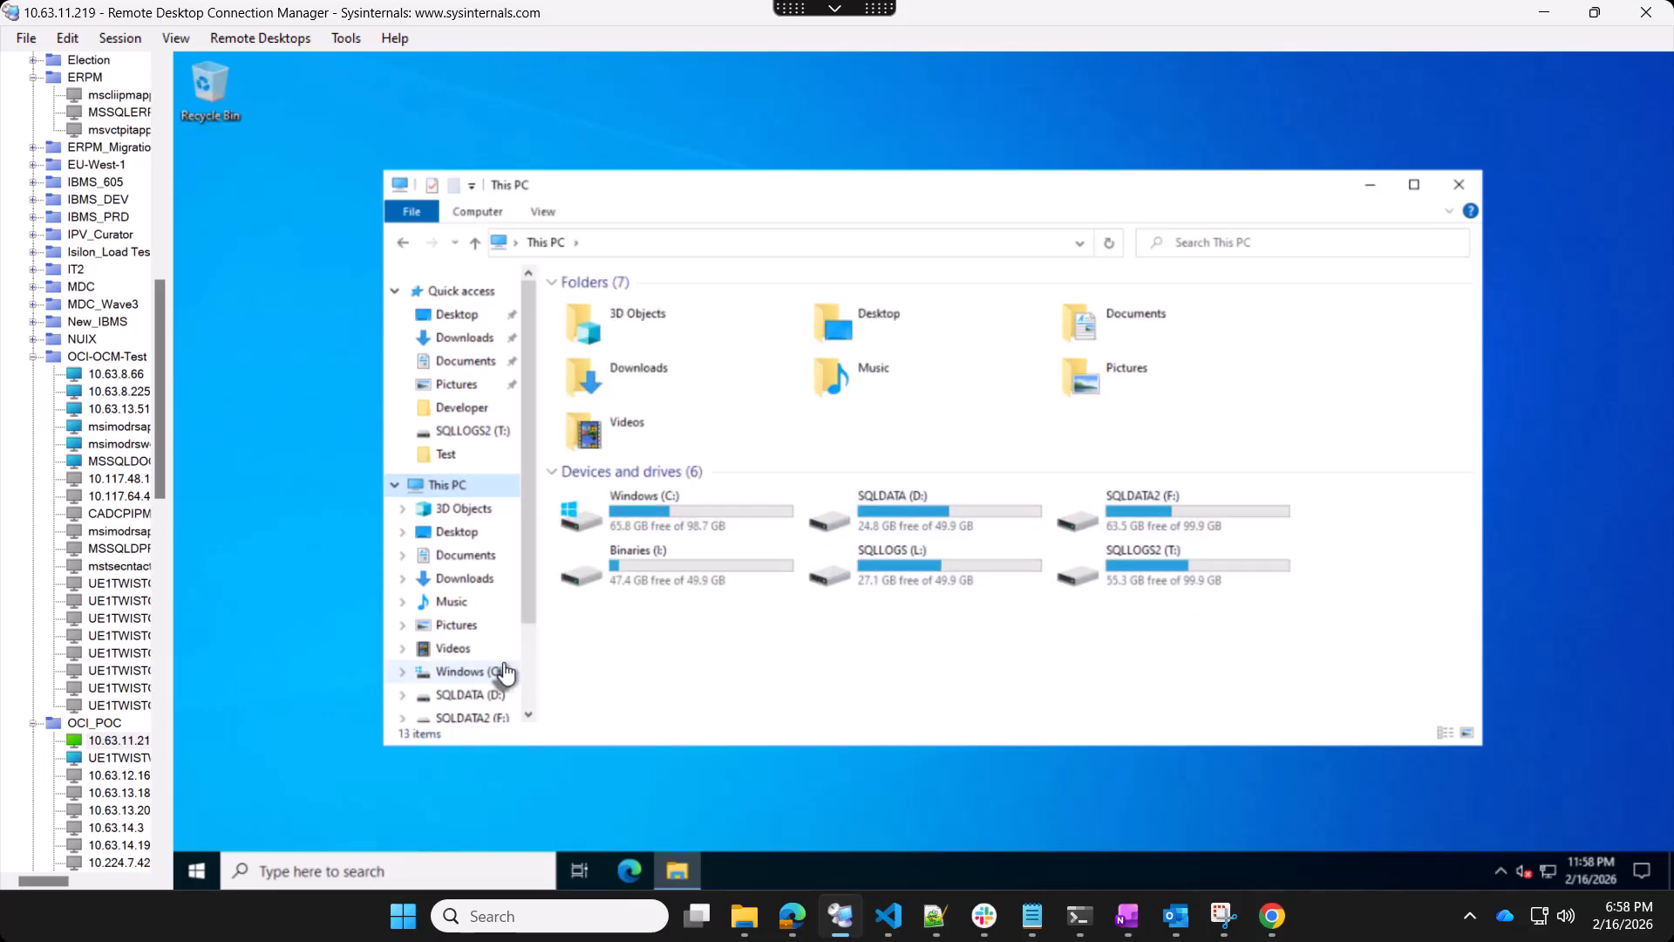
Open SQL Server 2022 Configuration Manager on the restored server and start the SQL Server (COMMVAULT) service
{"action": "left_click", "coordinate": [198, 869]}
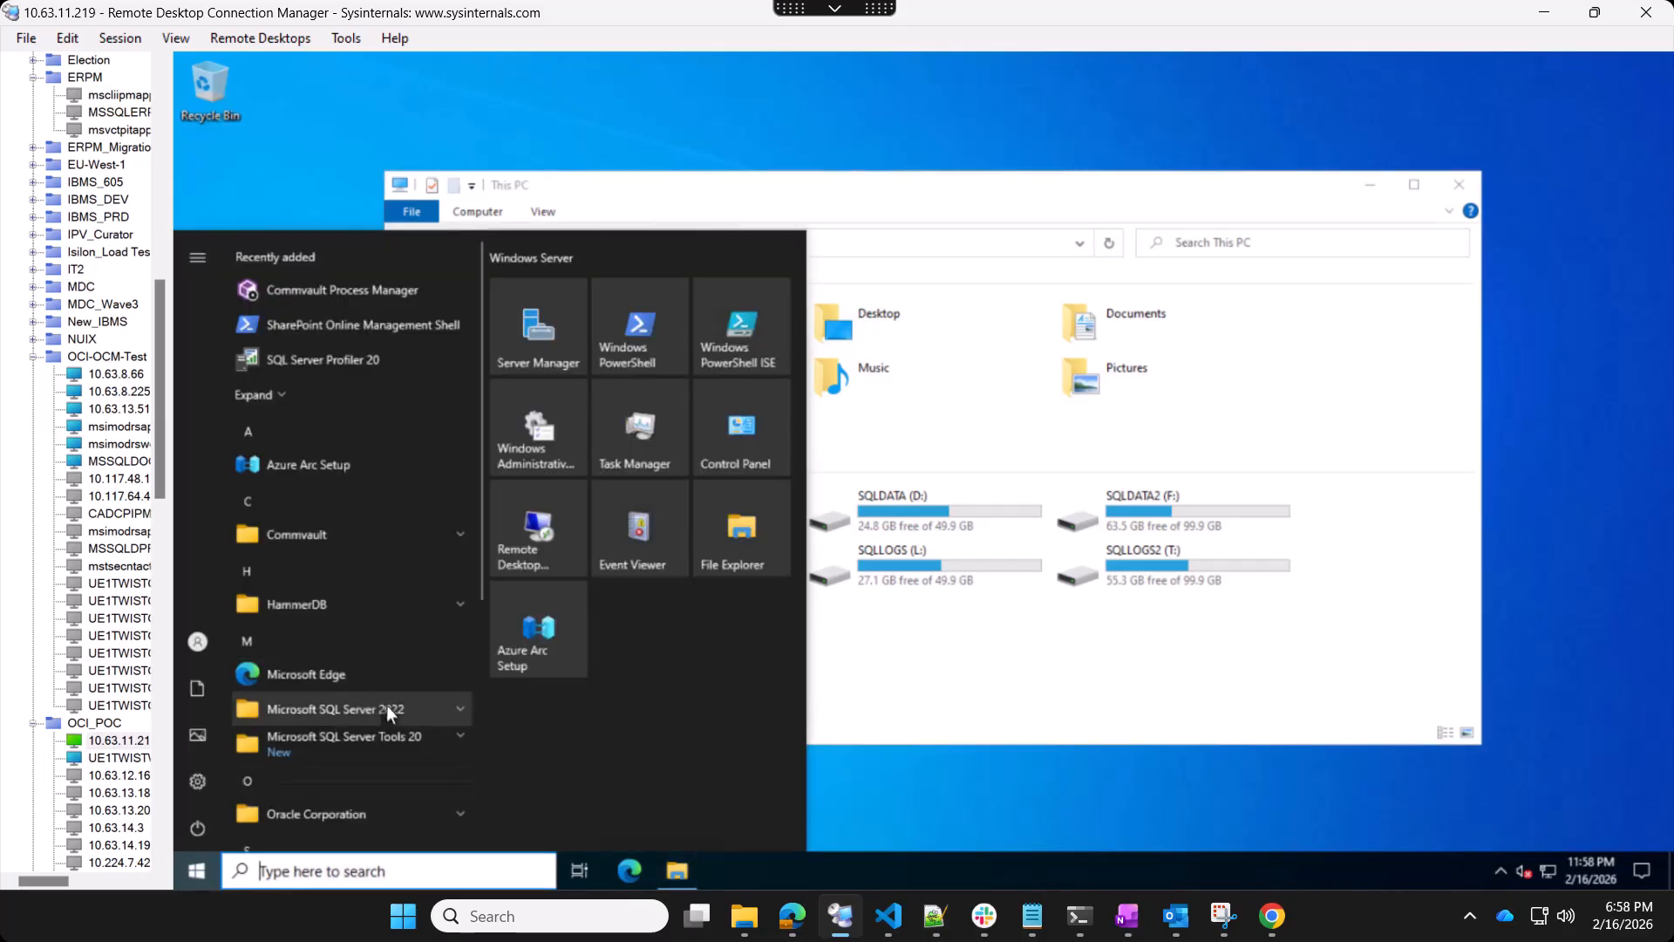
{"action": "left_click", "coordinate": [389, 705]}
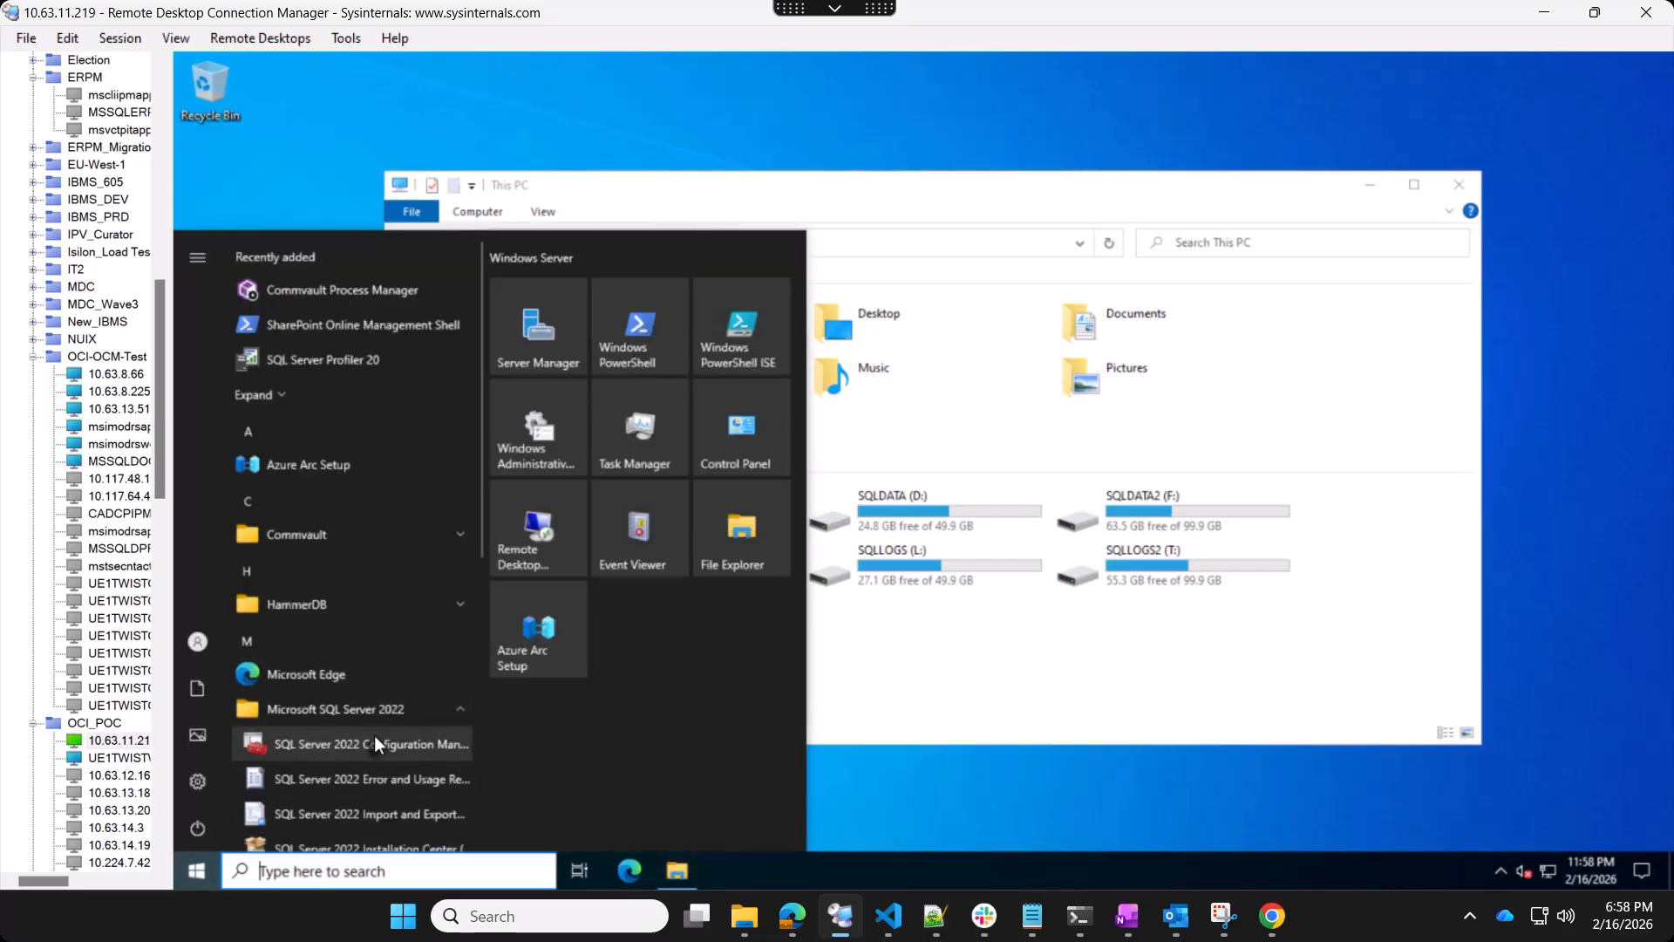
{"action": "left_click", "coordinate": [374, 735]}
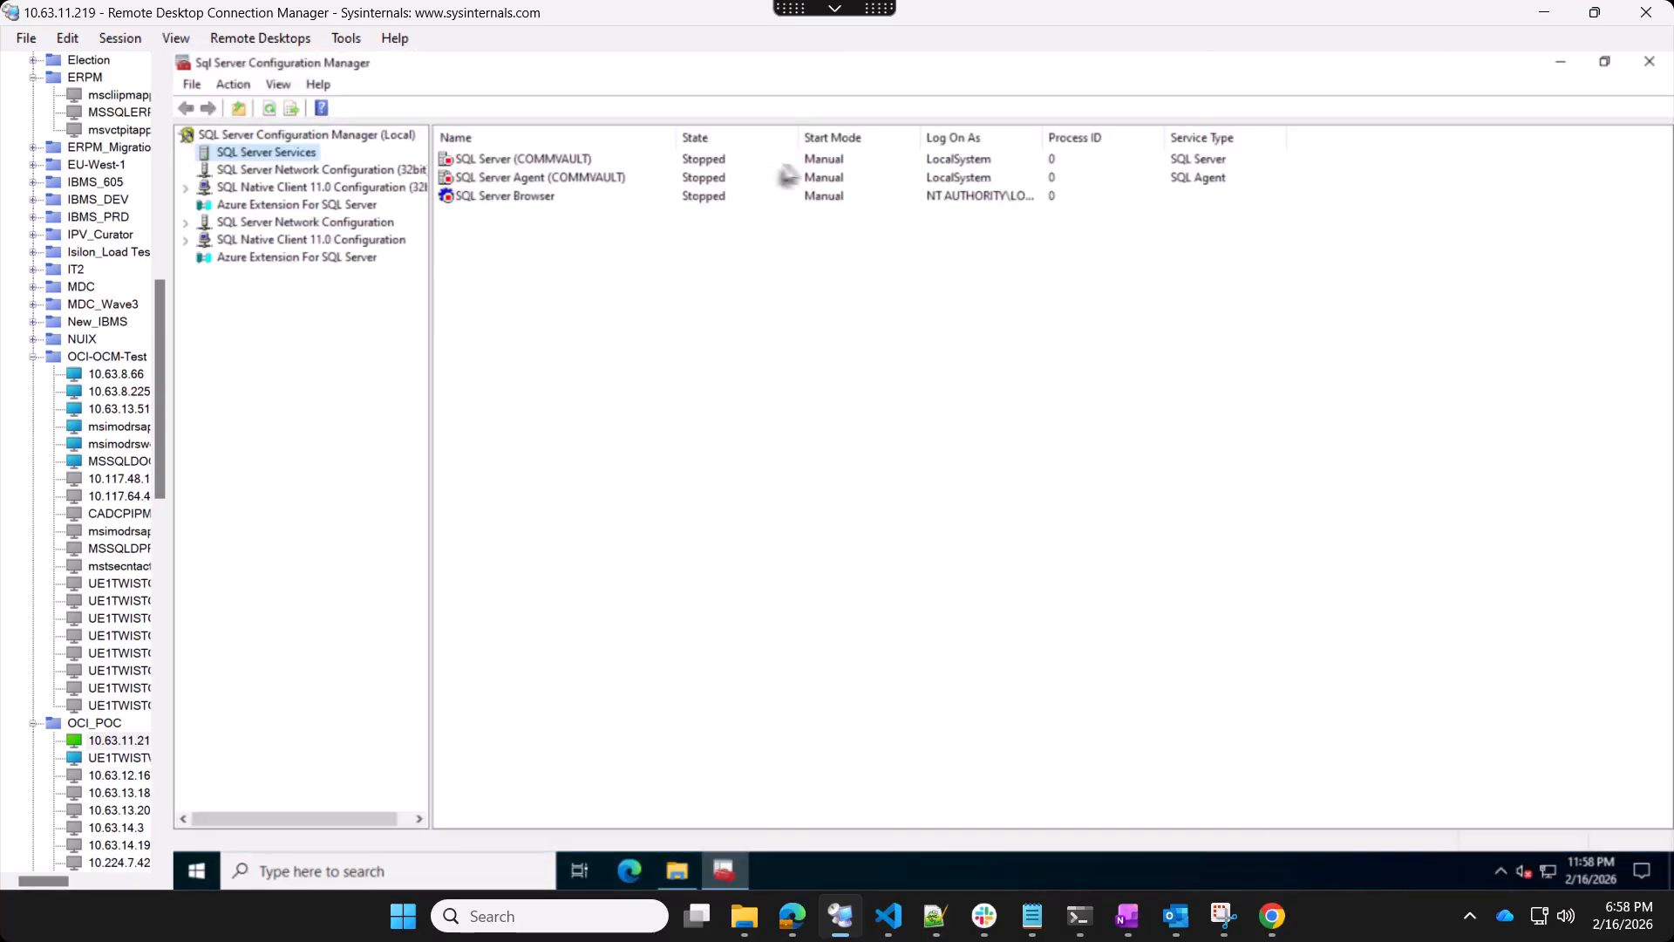
{"action": "left_click", "coordinate": [547, 160]}
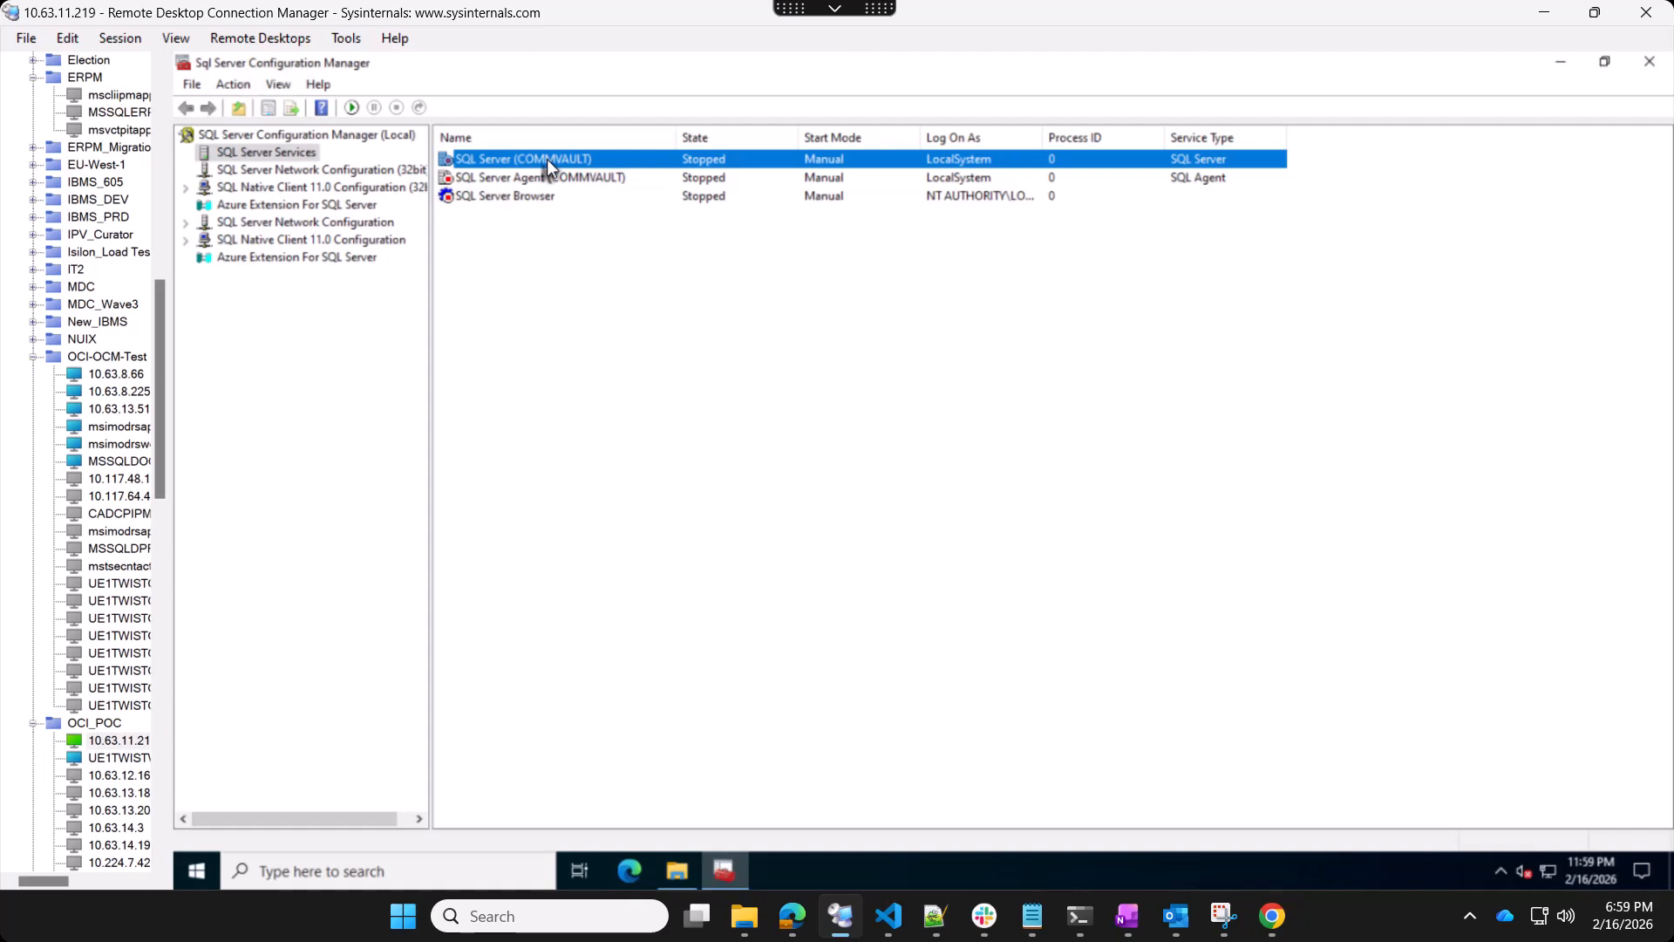
{"action": "right_click", "coordinate": [547, 159]}
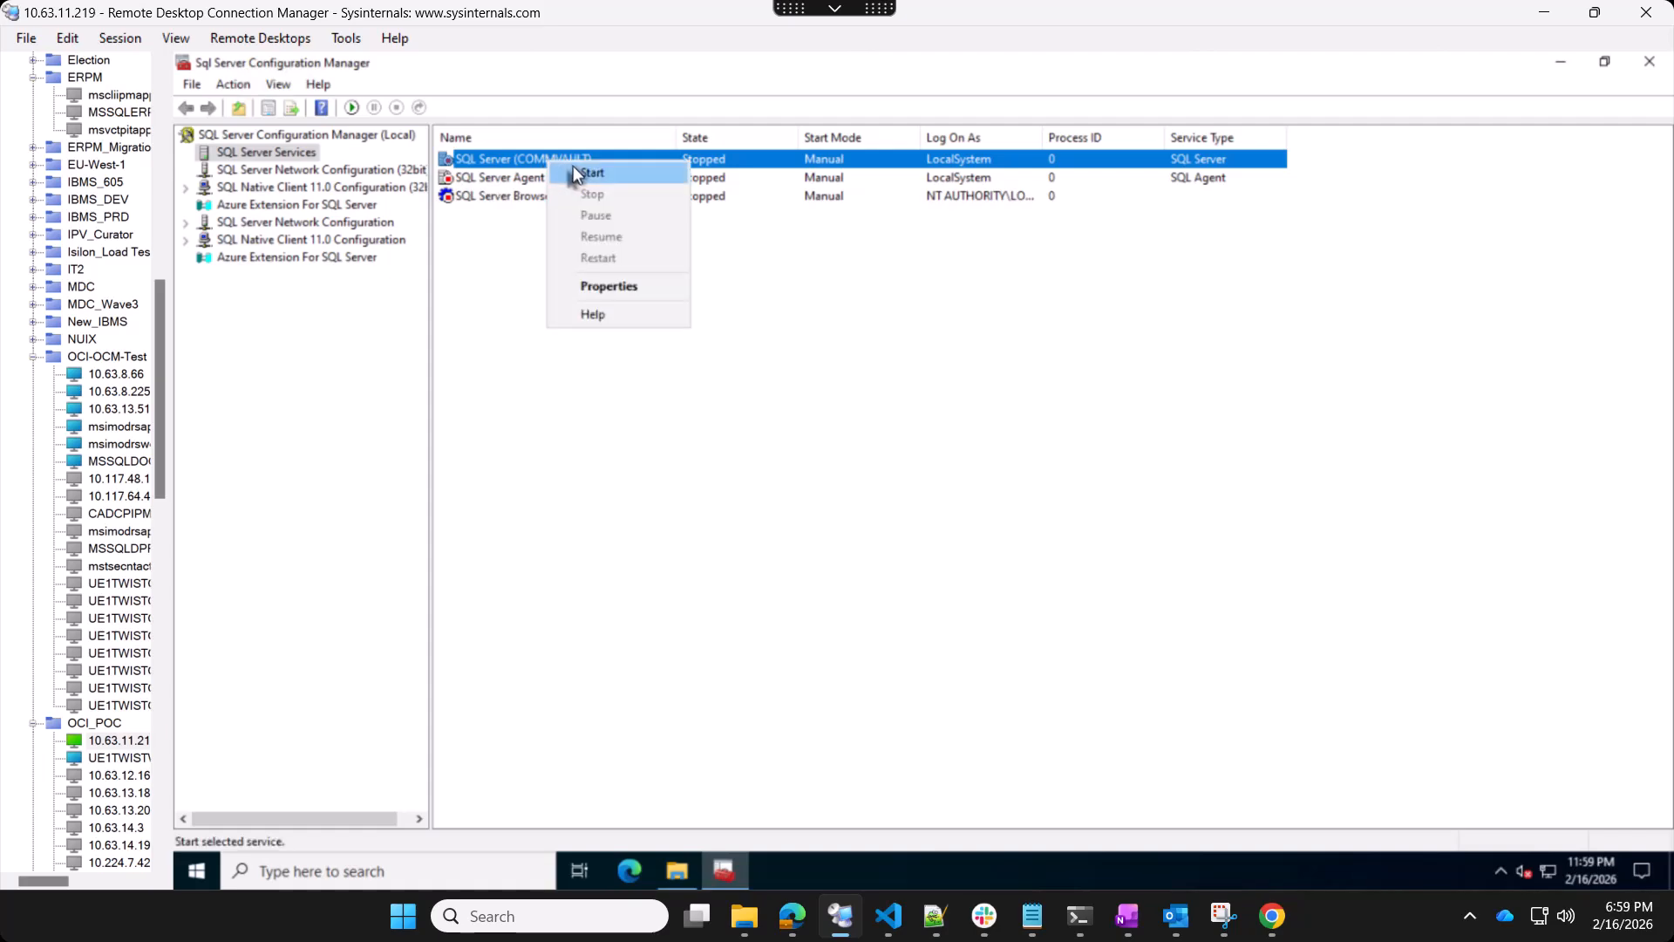
{"action": "left_click", "coordinate": [580, 171]}
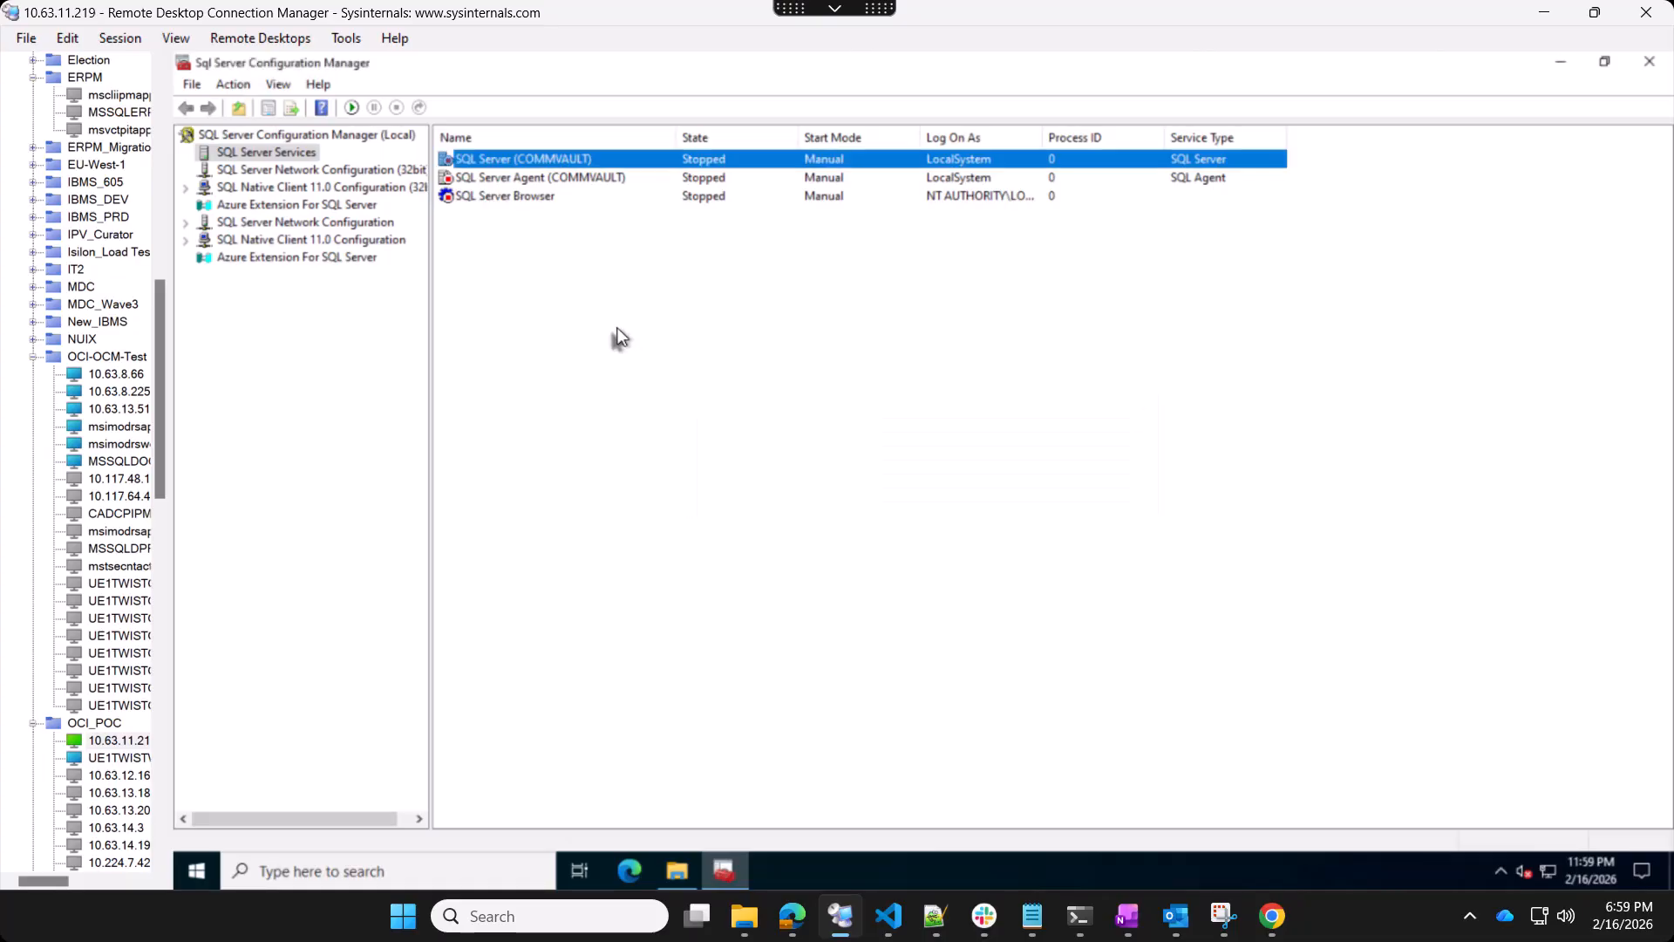
Start the SQL Server Agent (COMMVAULT) service
{"action": "left_click", "coordinate": [537, 201]}
{"action": "left_click", "coordinate": [539, 179]}
{"action": "right_click", "coordinate": [539, 179]}
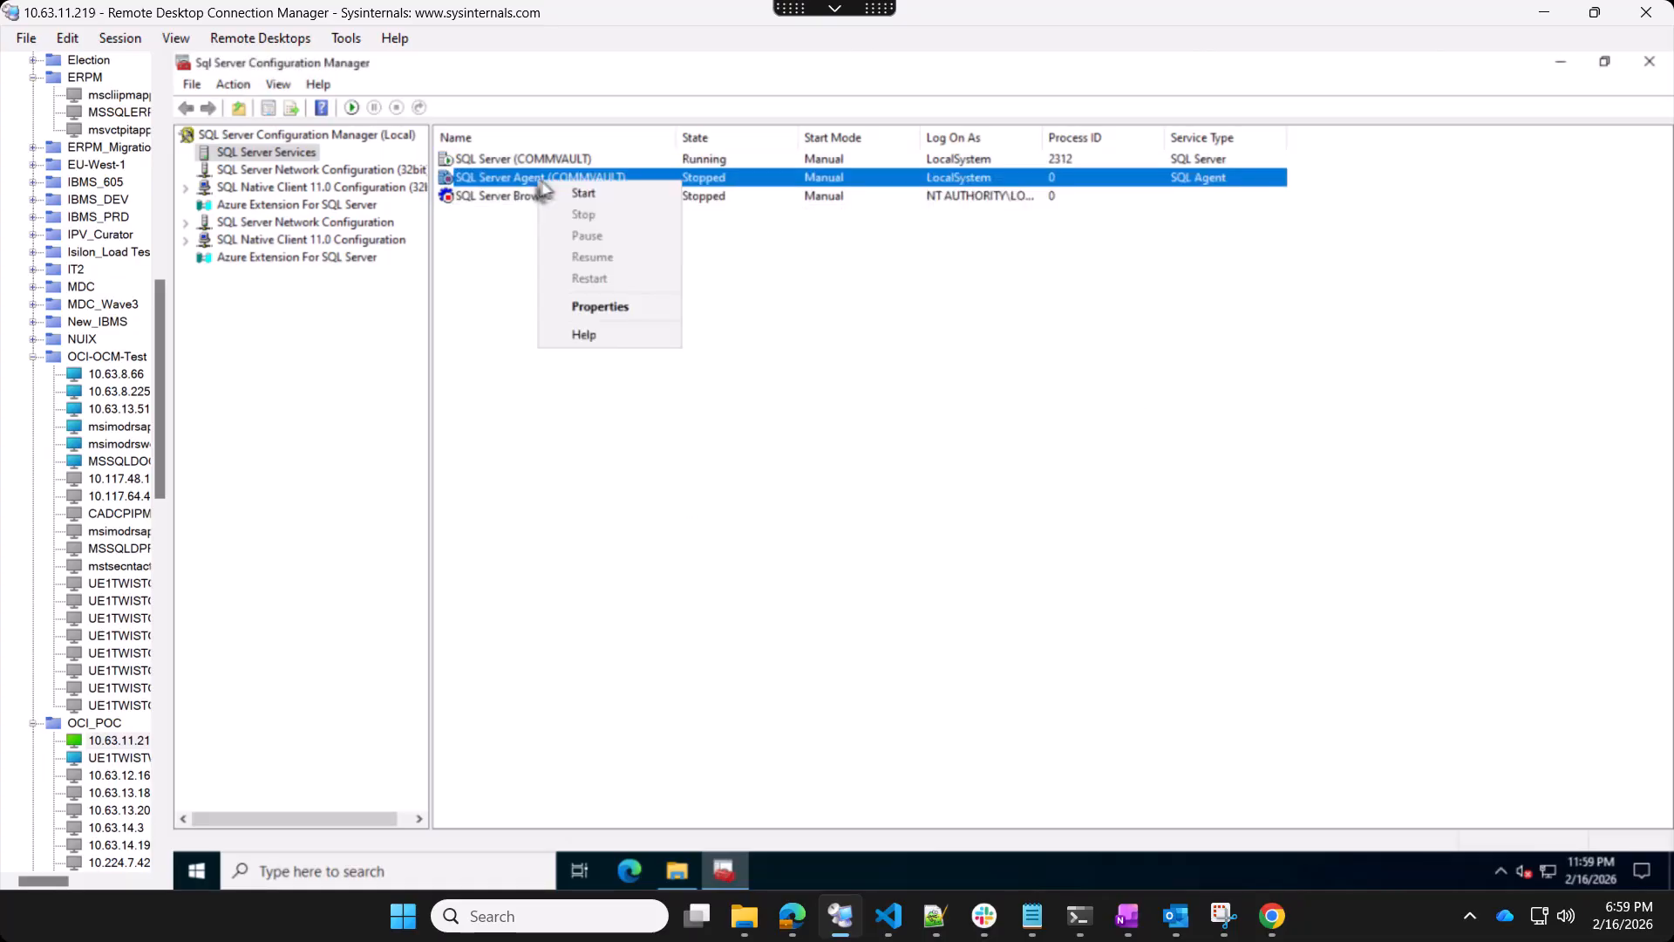
{"action": "left_click", "coordinate": [572, 184]}
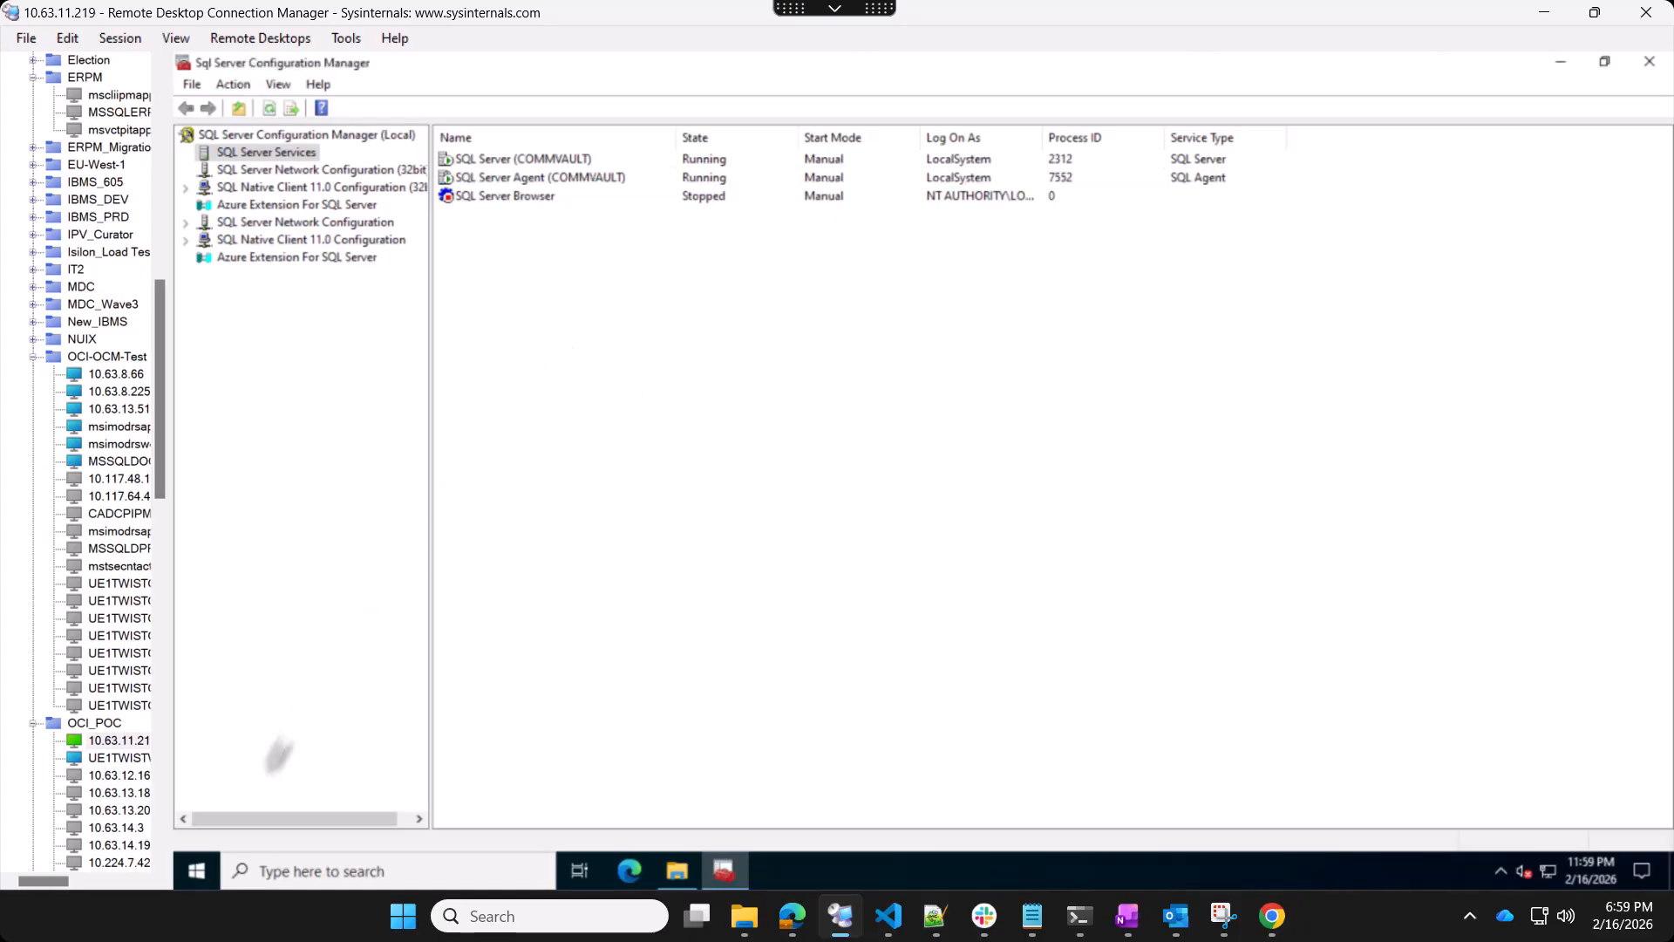
Launch SQL Server Management Studio 20 on the restored server
{"action": "left_click", "coordinate": [196, 871]}
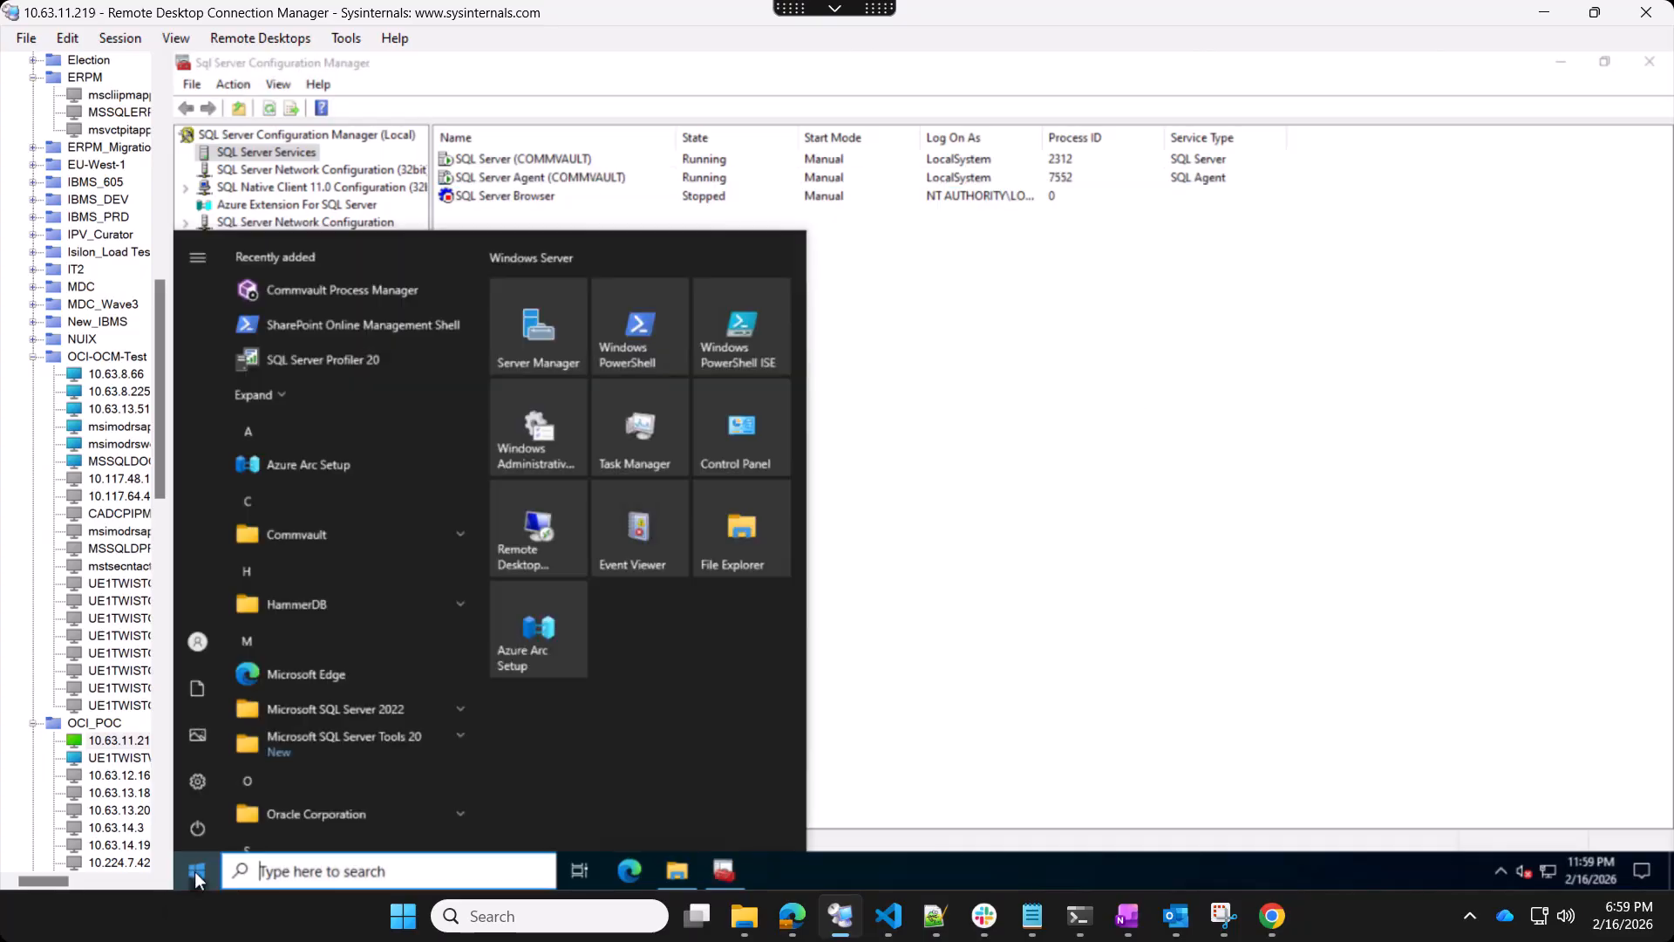
{"action": "left_click", "coordinate": [408, 741]}
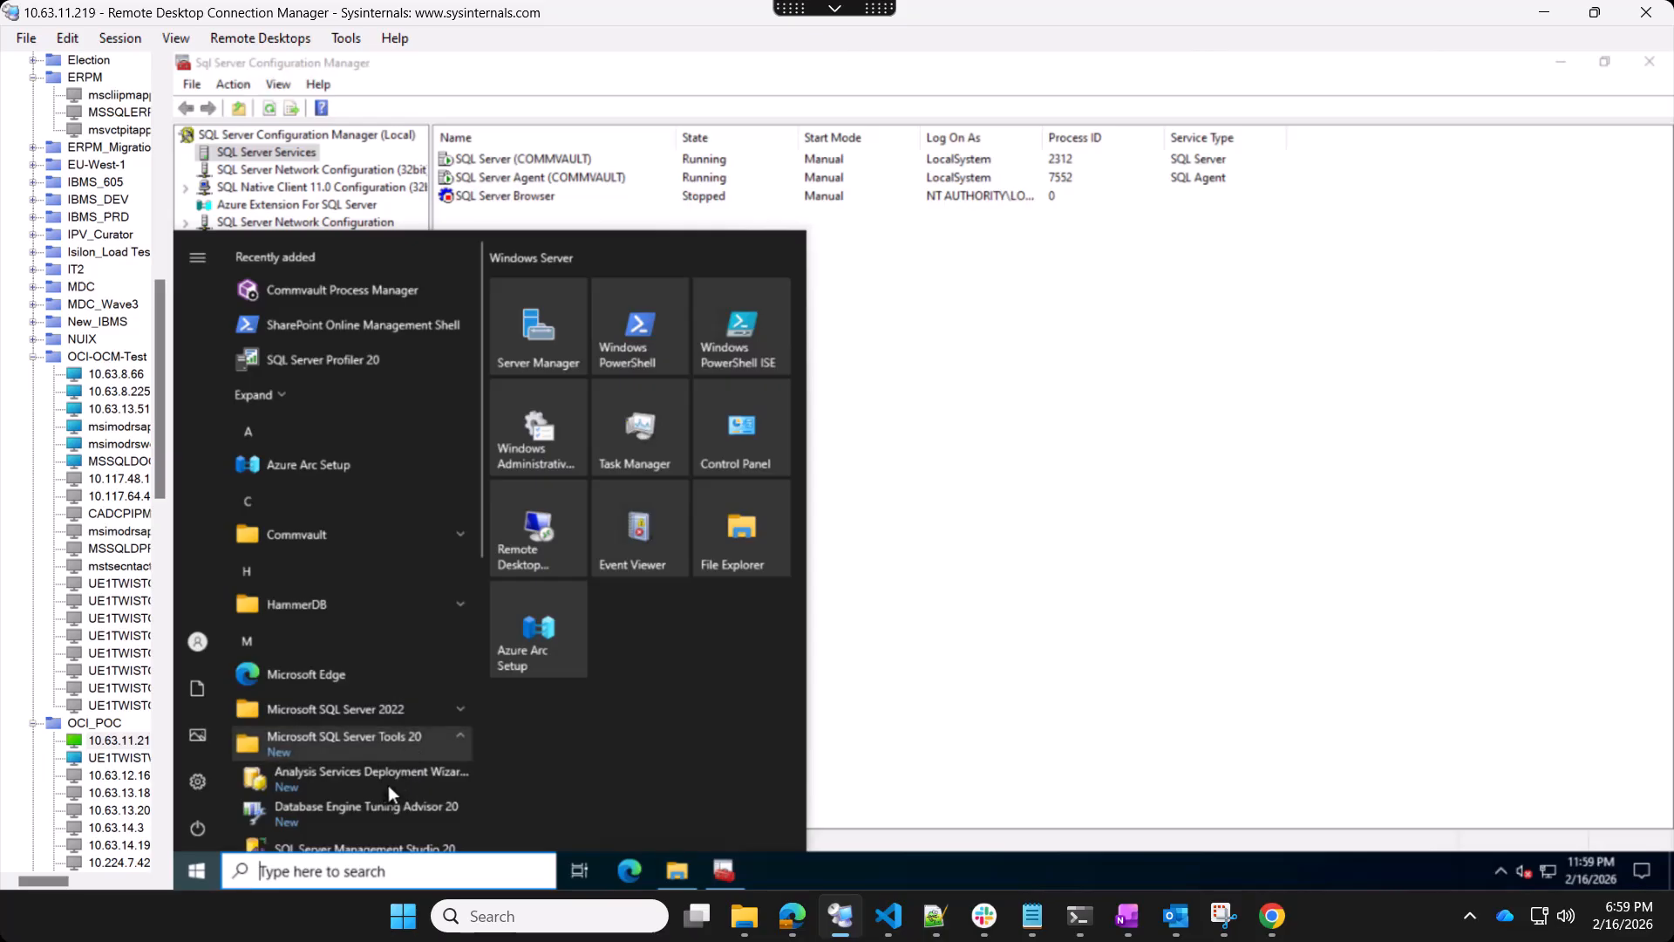
{"action": "scroll", "coordinate": [385, 793], "scroll_direction": "down", "scroll_amount": 1}
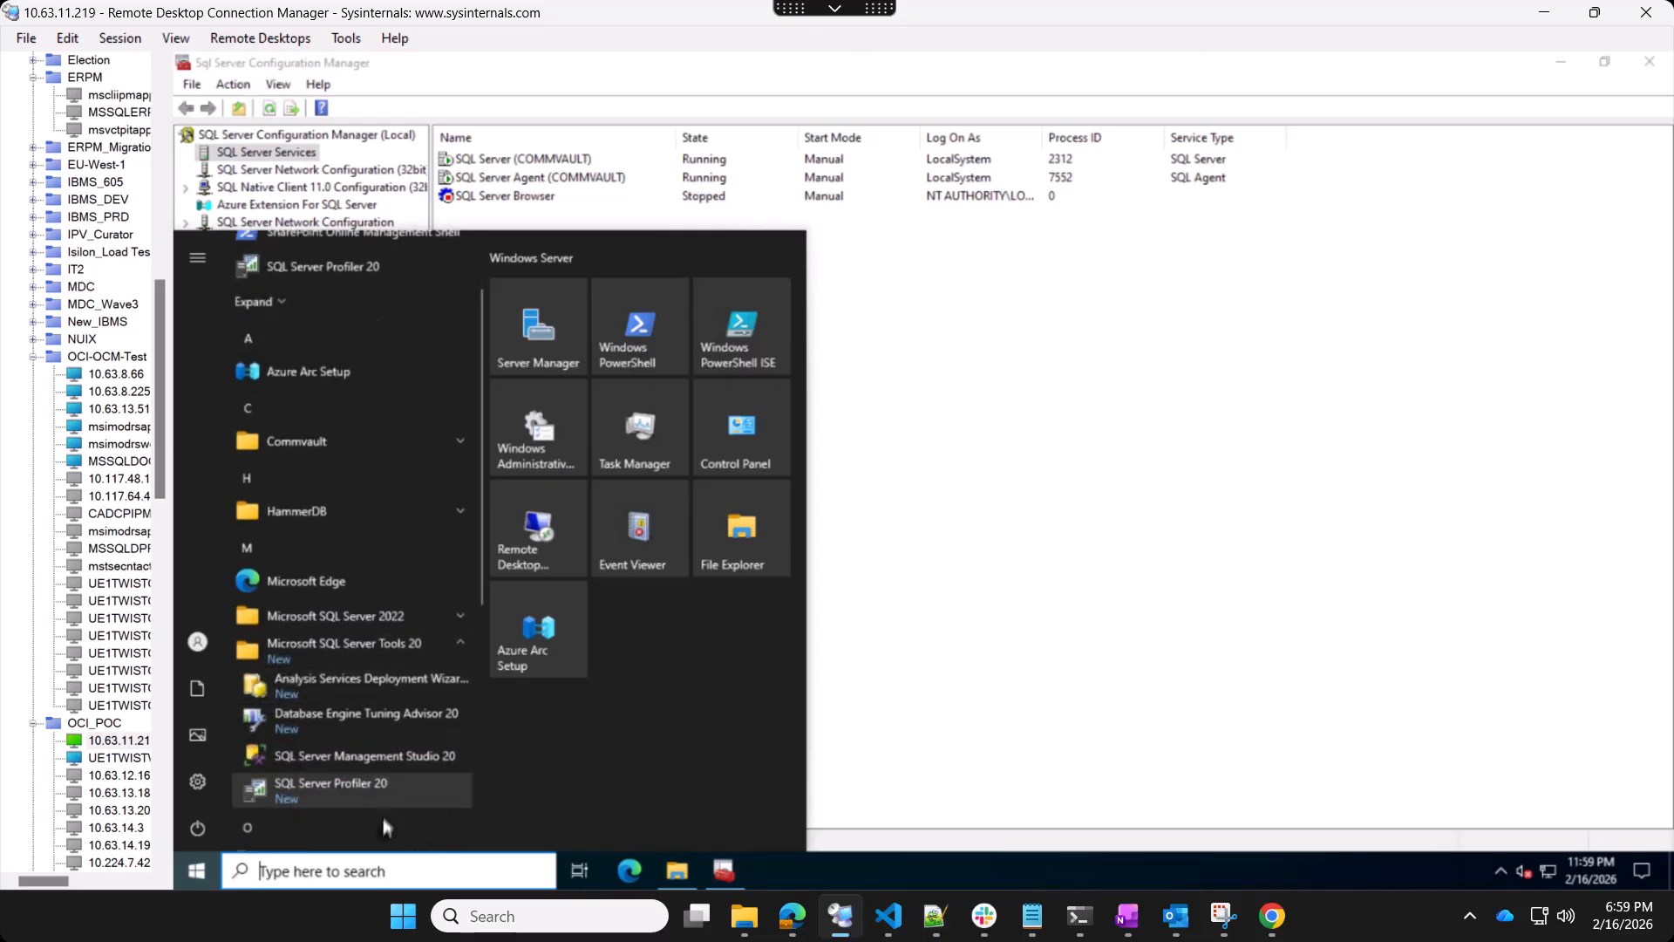
{"action": "left_click", "coordinate": [363, 755]}
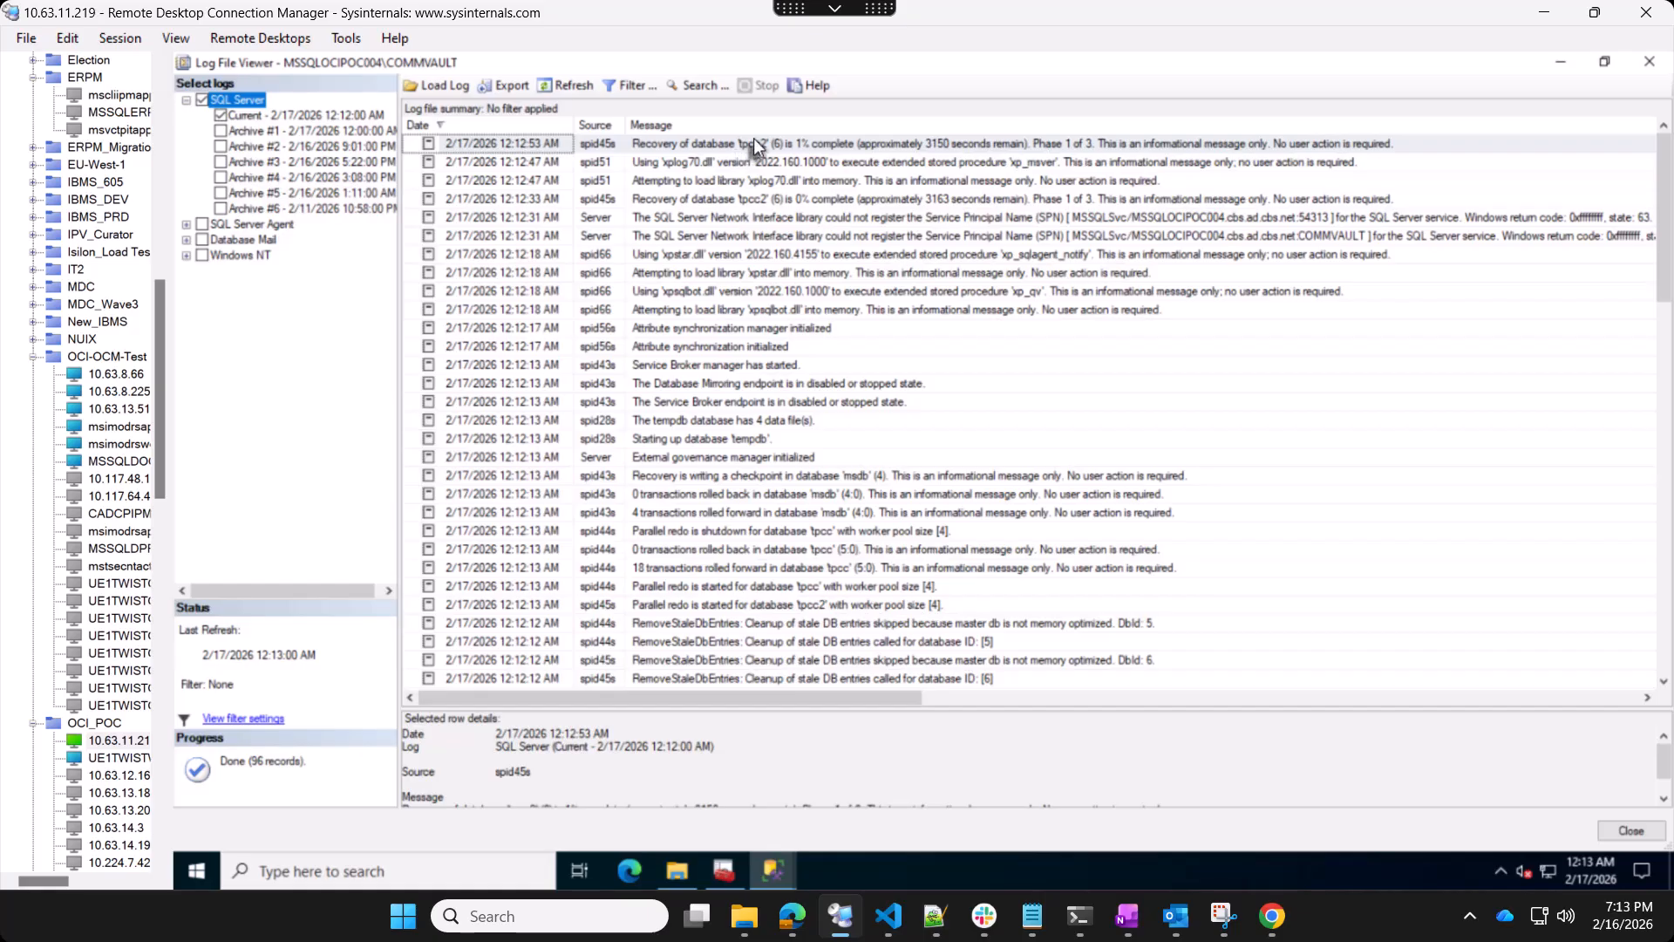
Examine the tpcc2 recovery messages in the current SQL Server log, refresh the log, and return to Object Explorer
{"action": "left_click", "coordinate": [754, 149]}
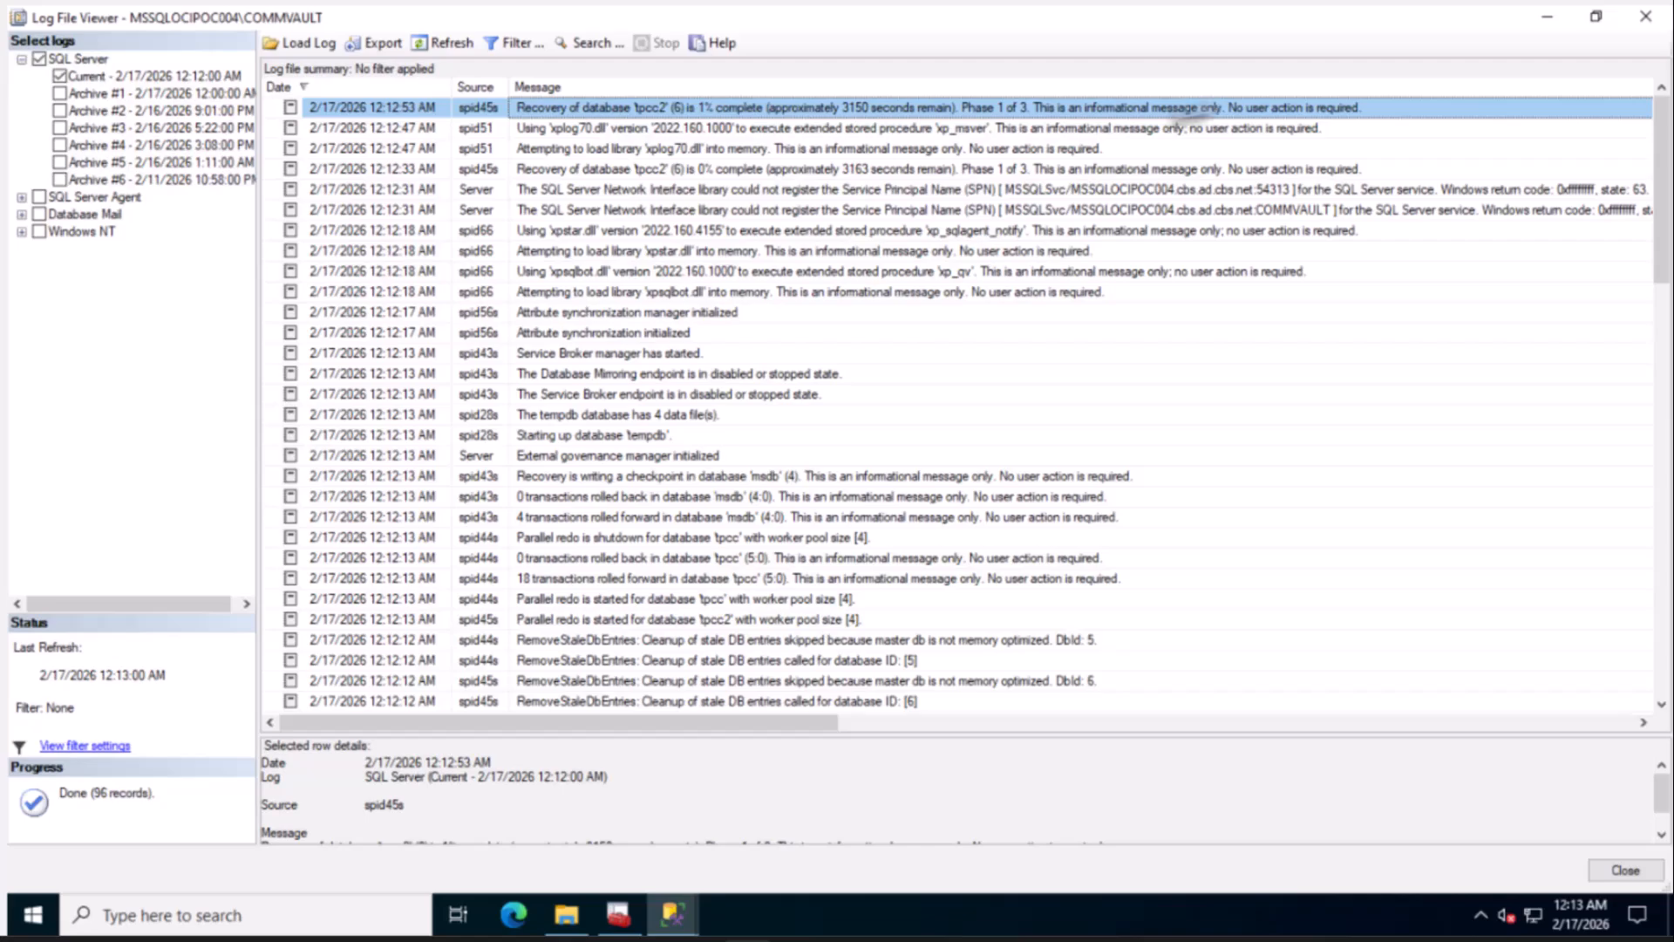
{"action": "left_click", "coordinate": [441, 45]}
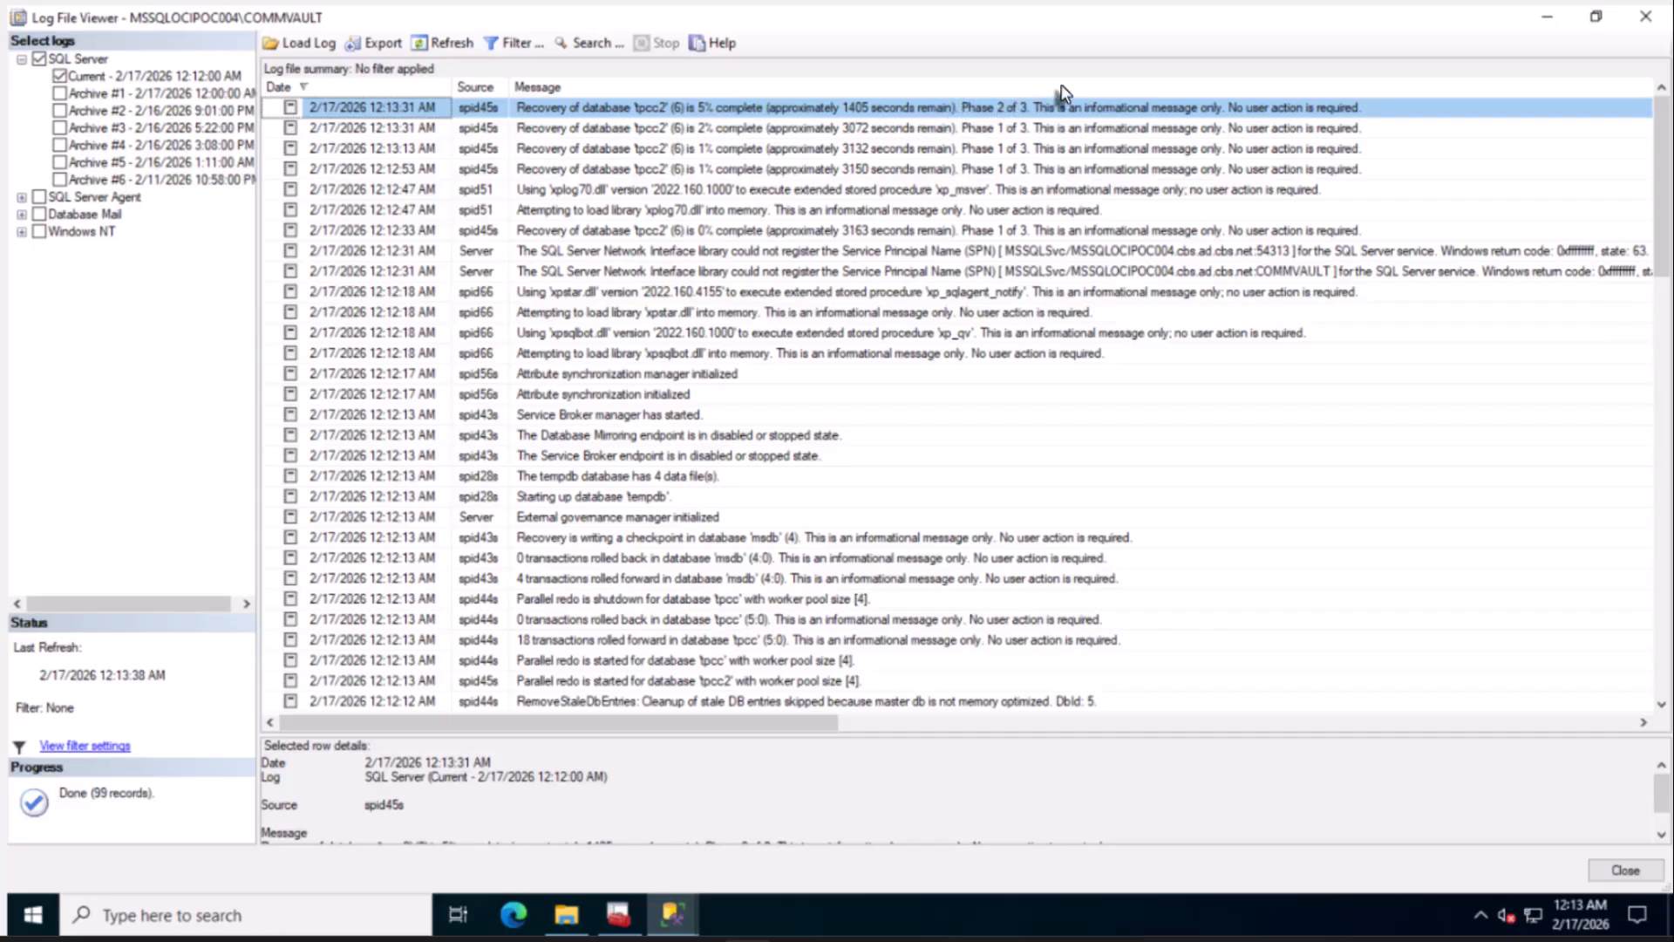
{"action": "left_click", "coordinate": [433, 50]}
{"action": "mouse_move", "coordinate": [664, 914]}
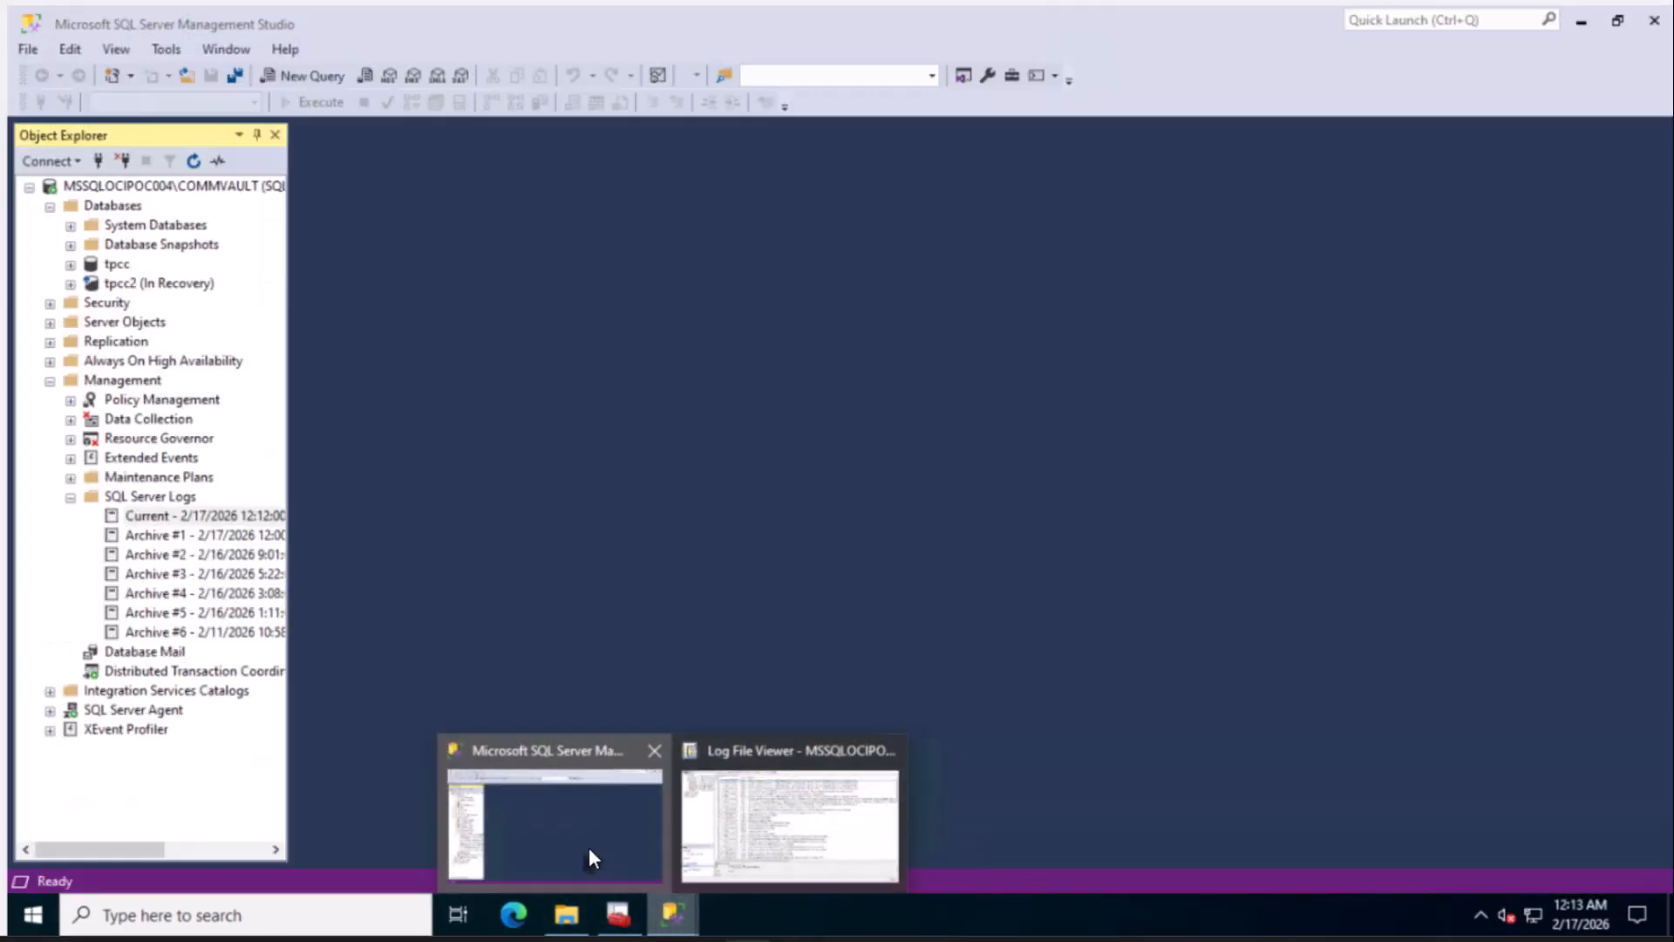
{"action": "left_click", "coordinate": [588, 846]}
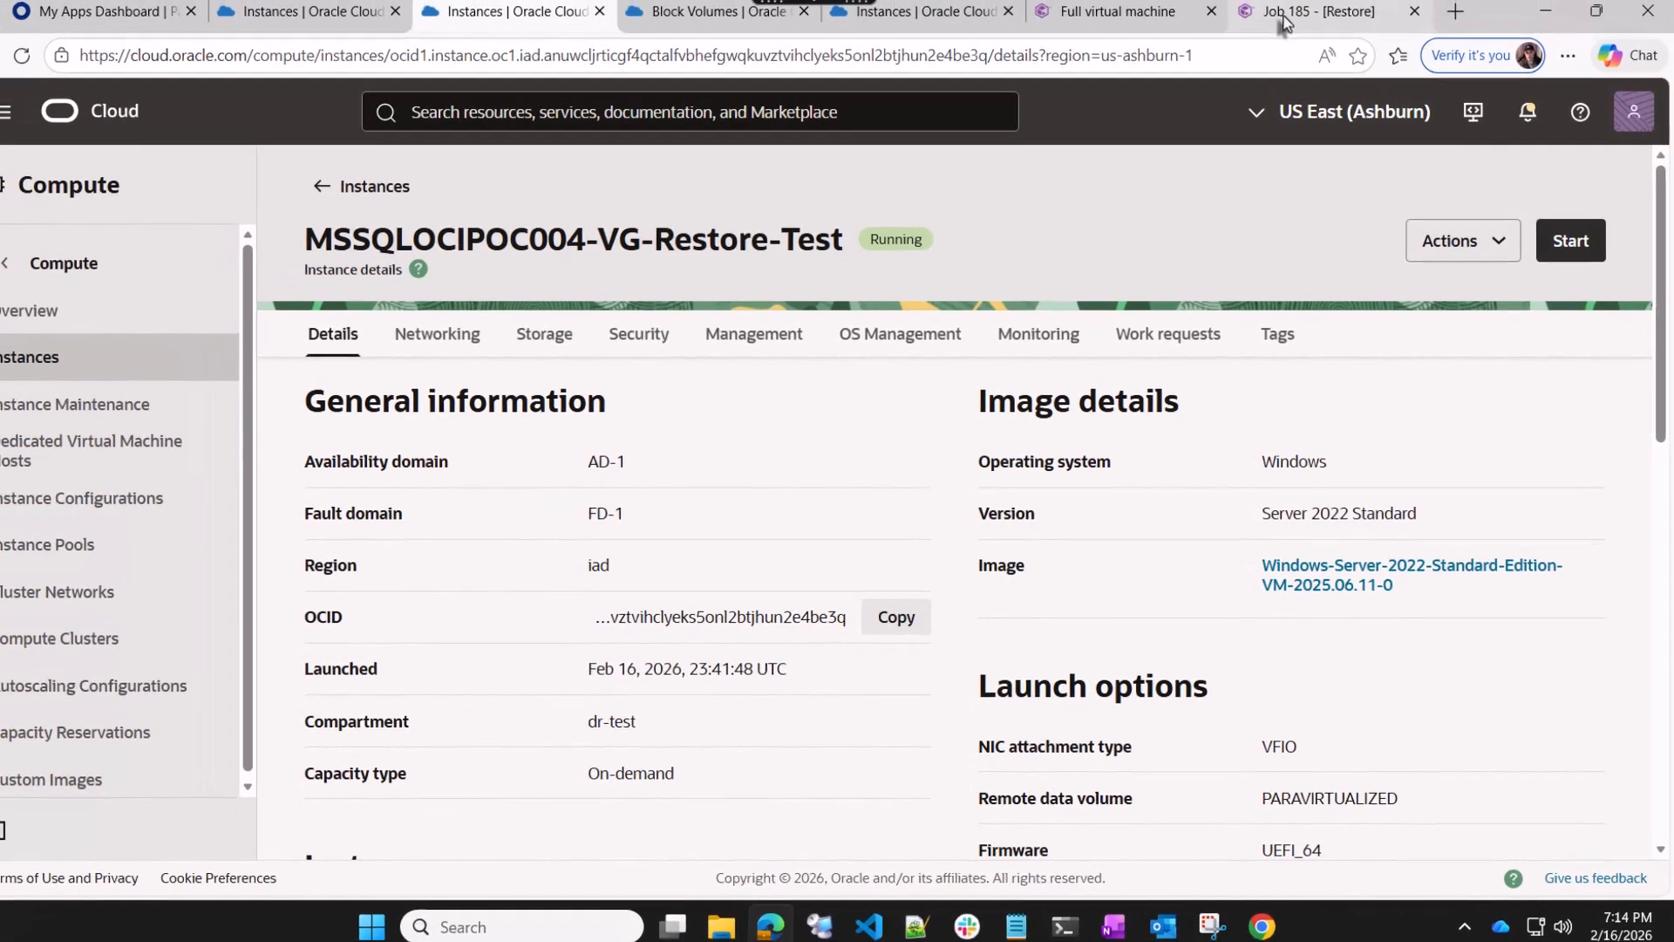
Check the progress of Commvault restore Job 185 and the HammerDB transaction counter on 10.63.8.66, and return to the restored server's session
{"action": "left_click", "coordinate": [1299, 25]}
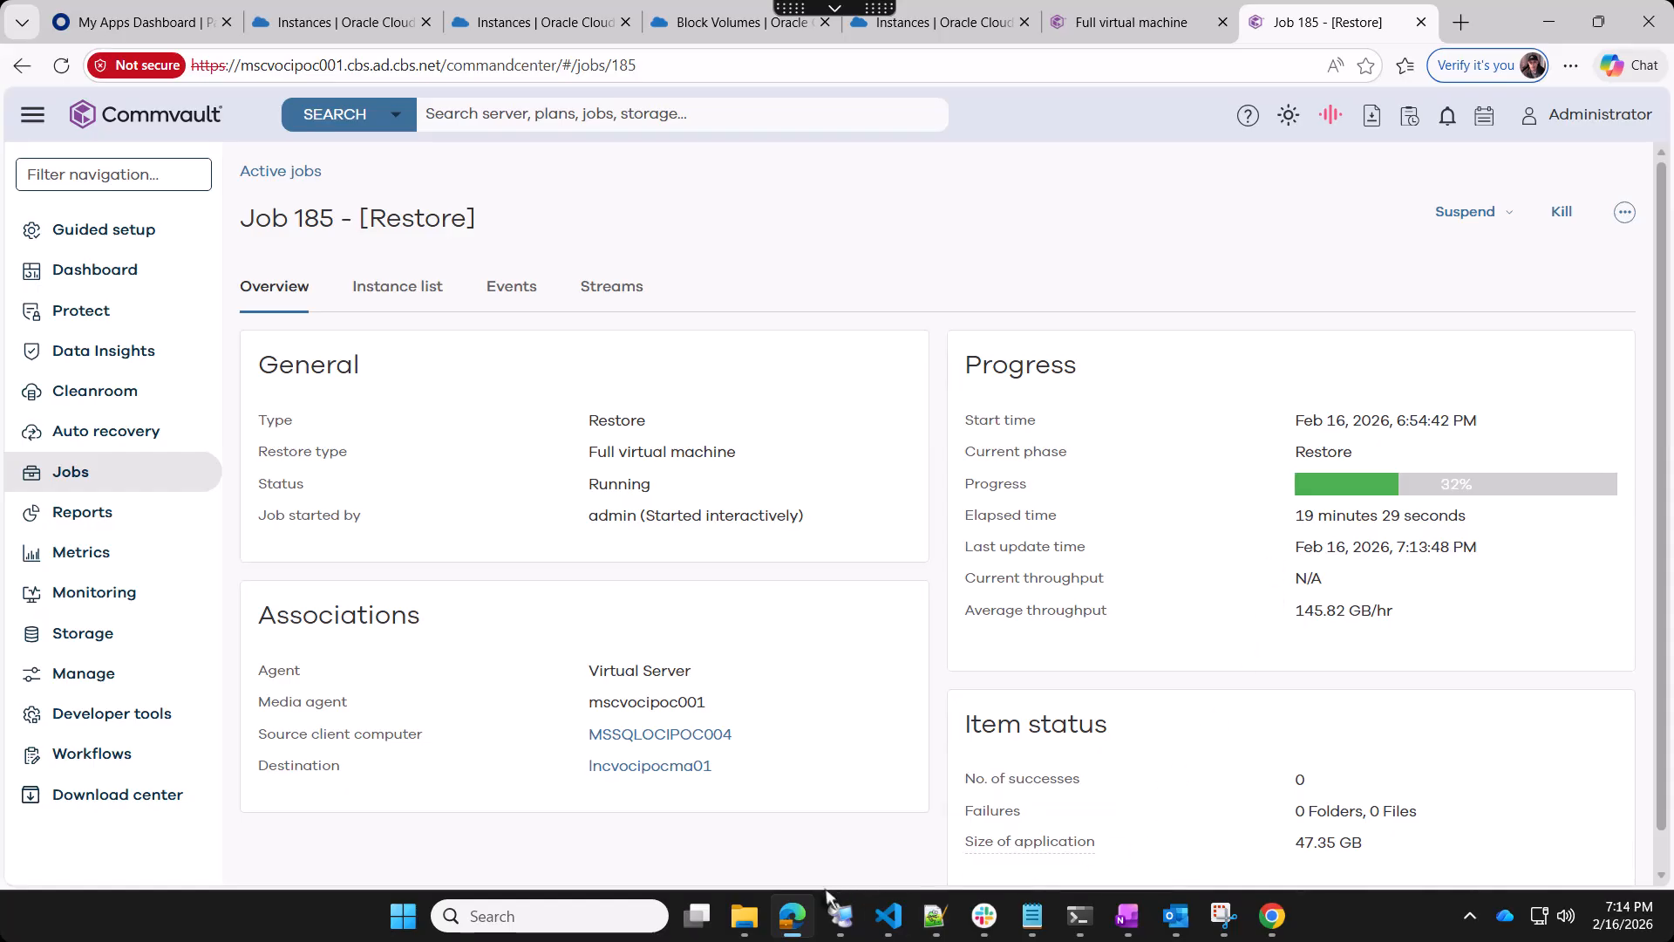
{"action": "left_click", "coordinate": [842, 915]}
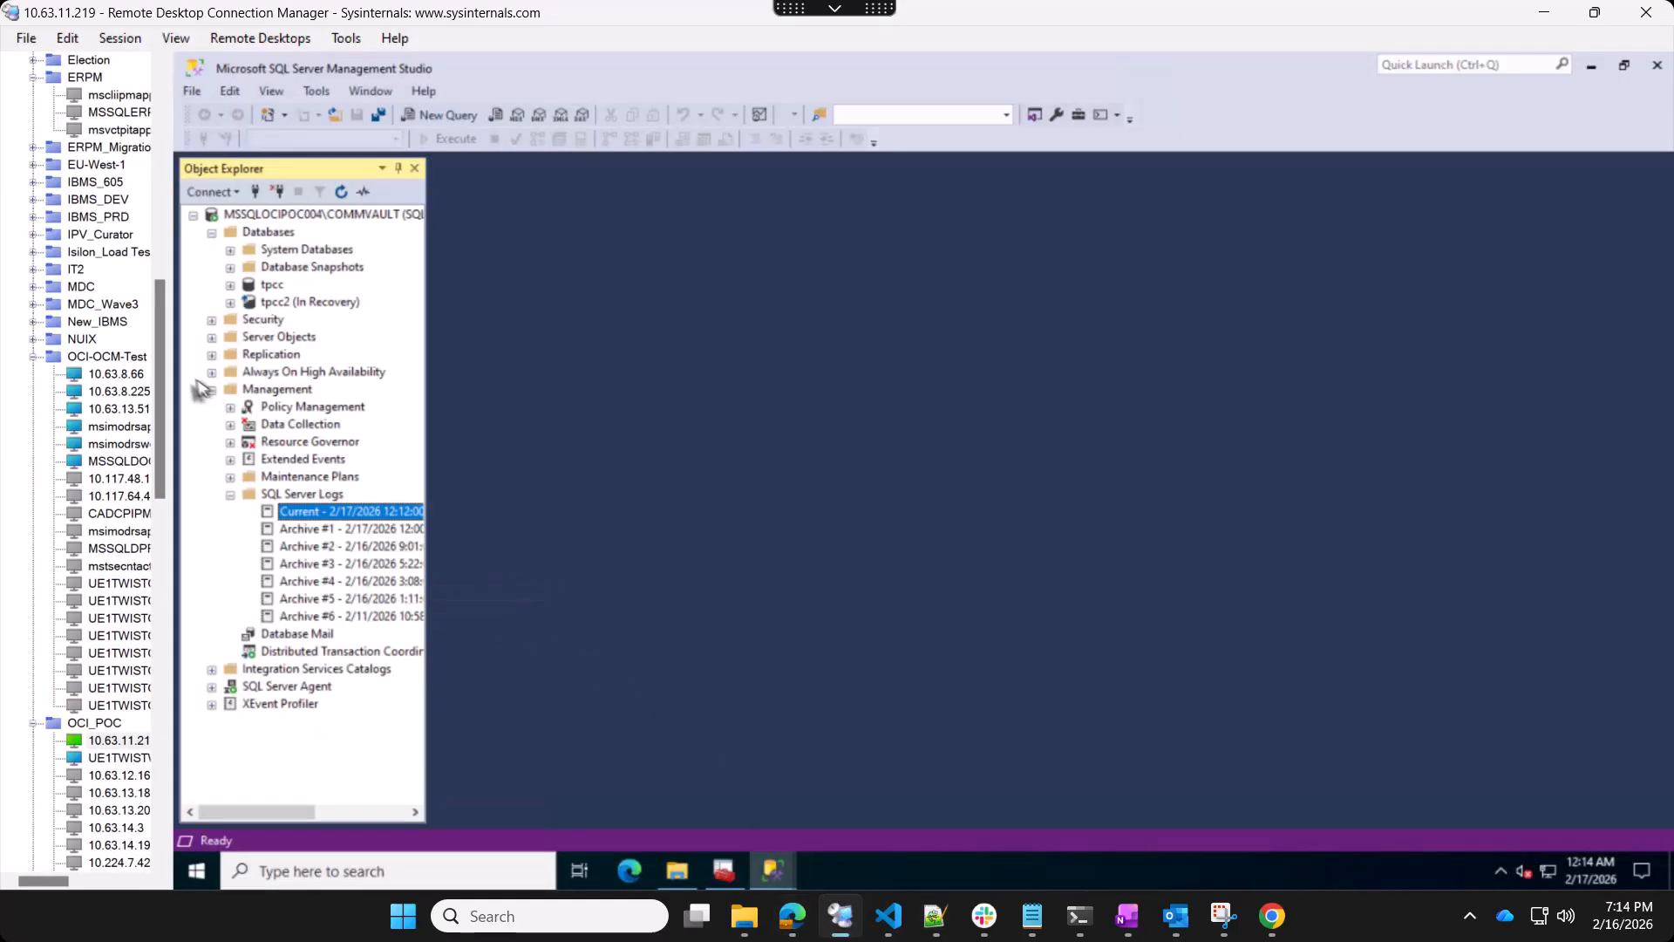
{"action": "left_click", "coordinate": [116, 374]}
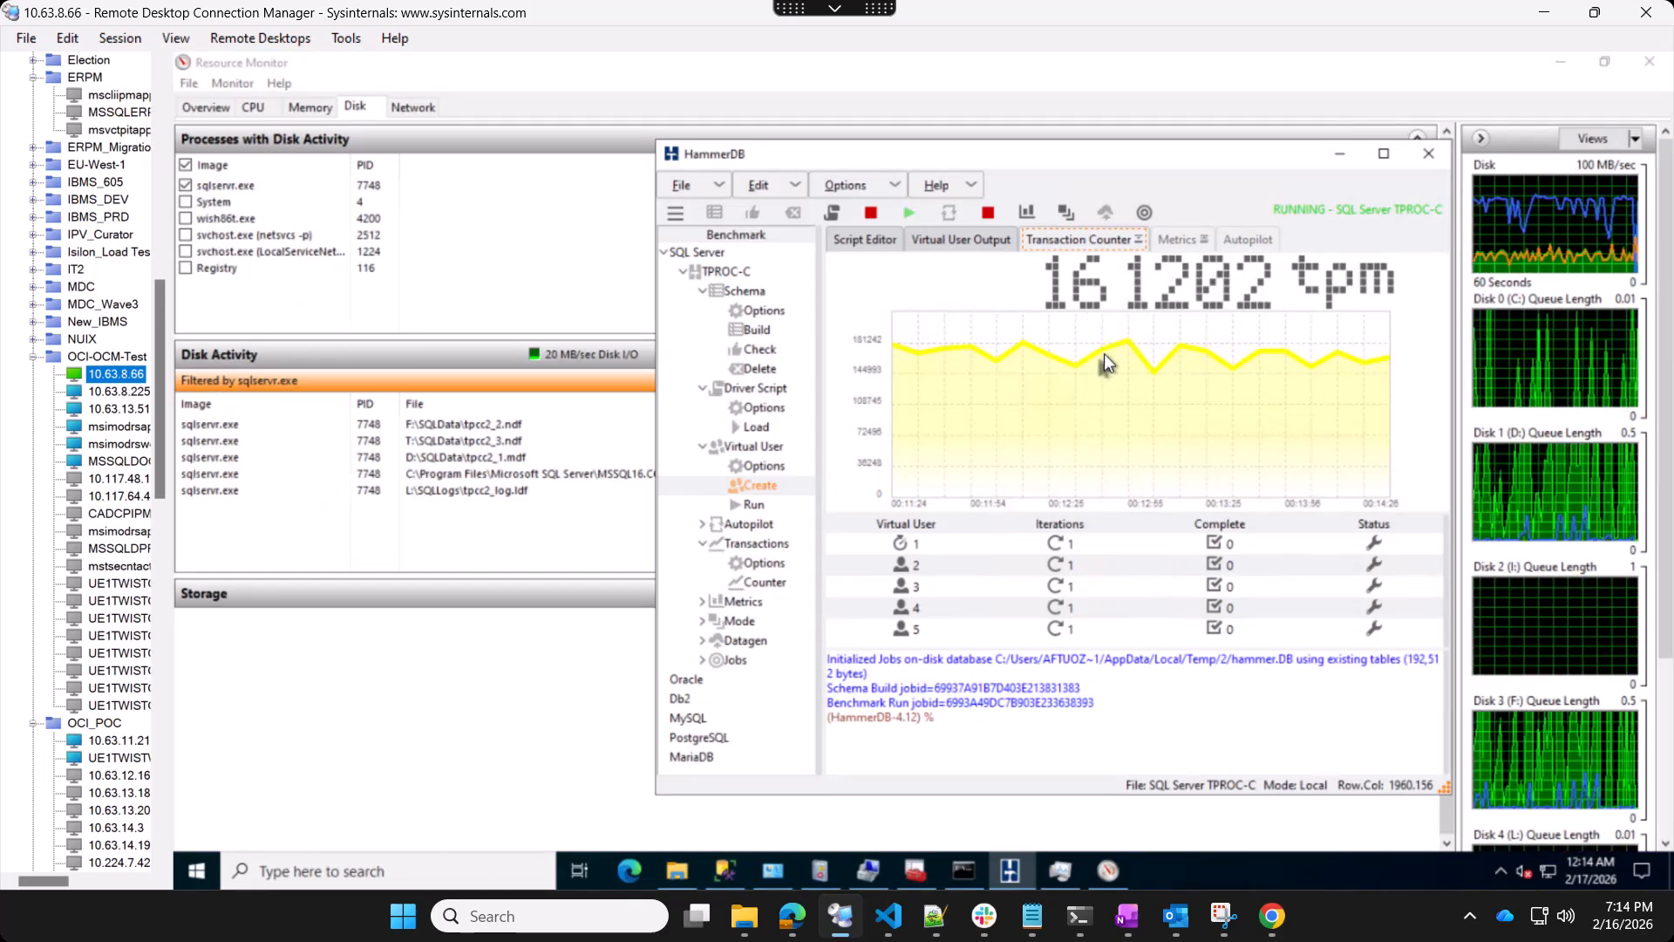
{"action": "left_click", "coordinate": [135, 741]}
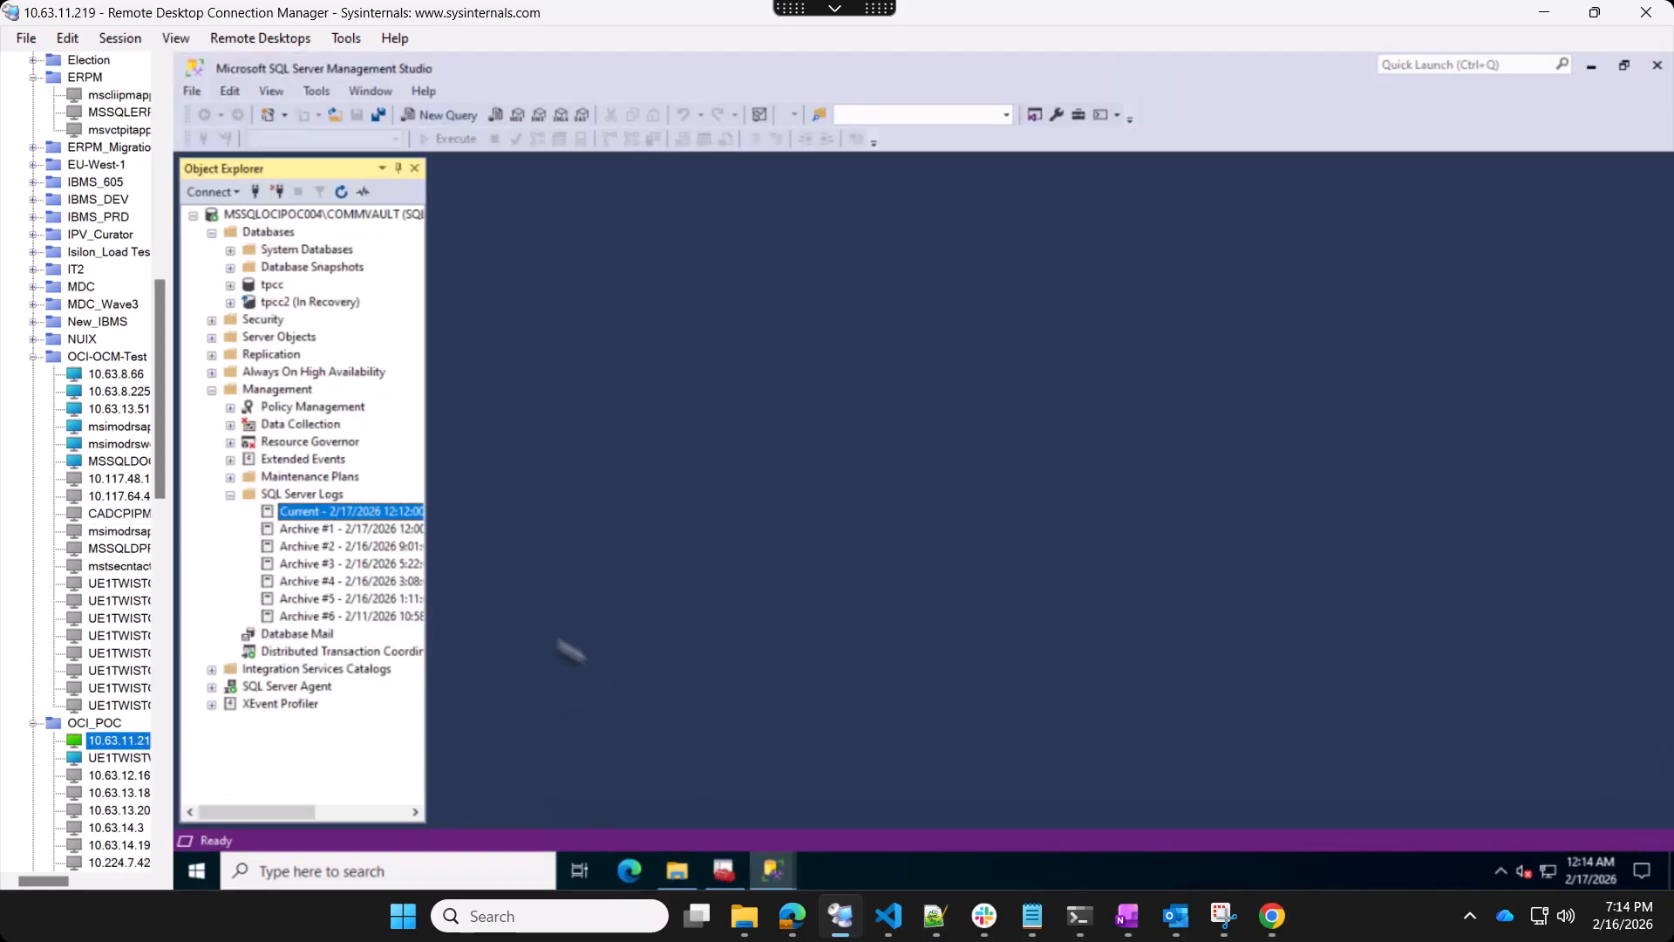
Return to the Log File Viewer and refresh the current SQL Server log to check the tpcc2 recovery
{"action": "left_click", "coordinate": [775, 864]}
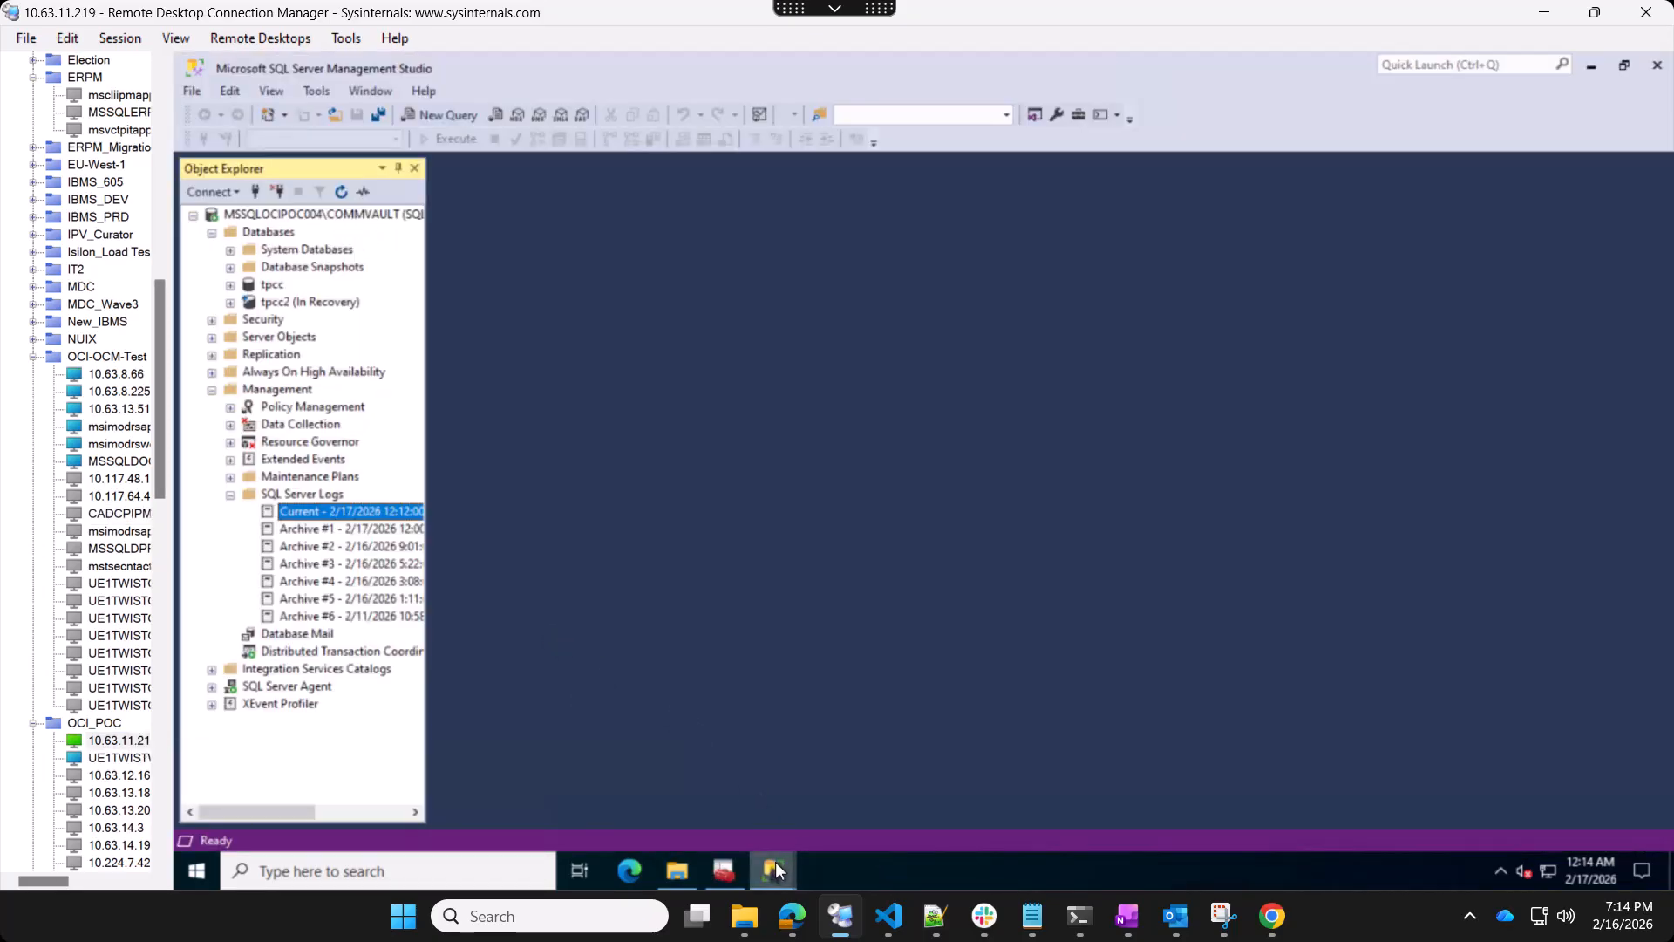
{"action": "left_click", "coordinate": [847, 836]}
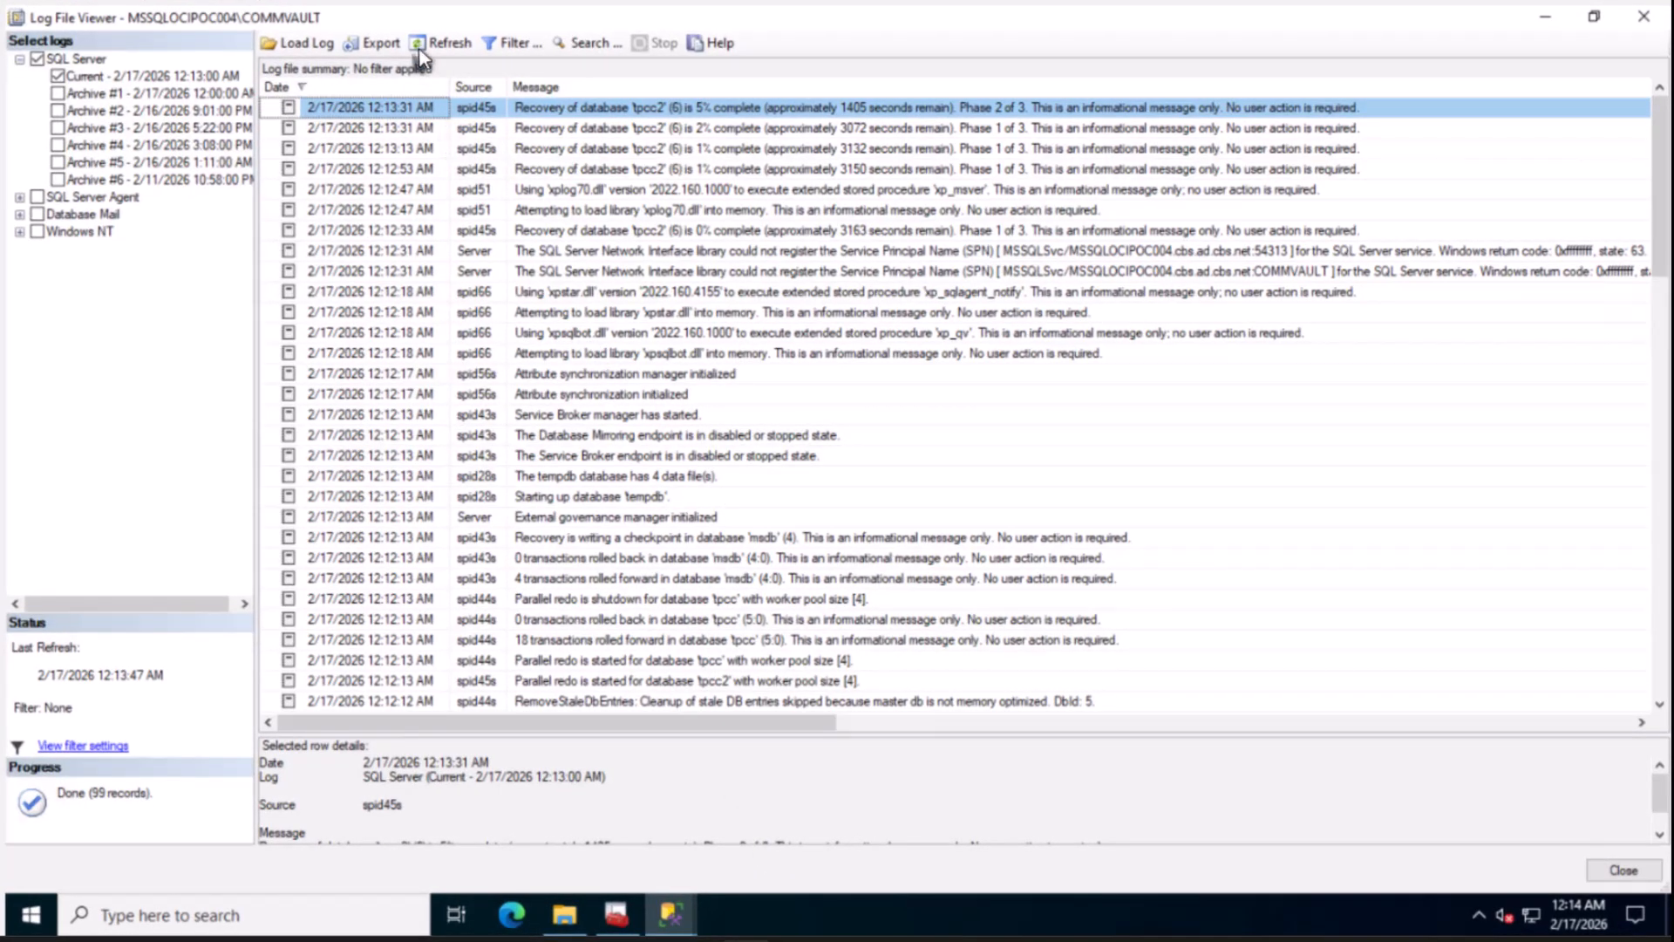
{"action": "left_click", "coordinate": [448, 54]}
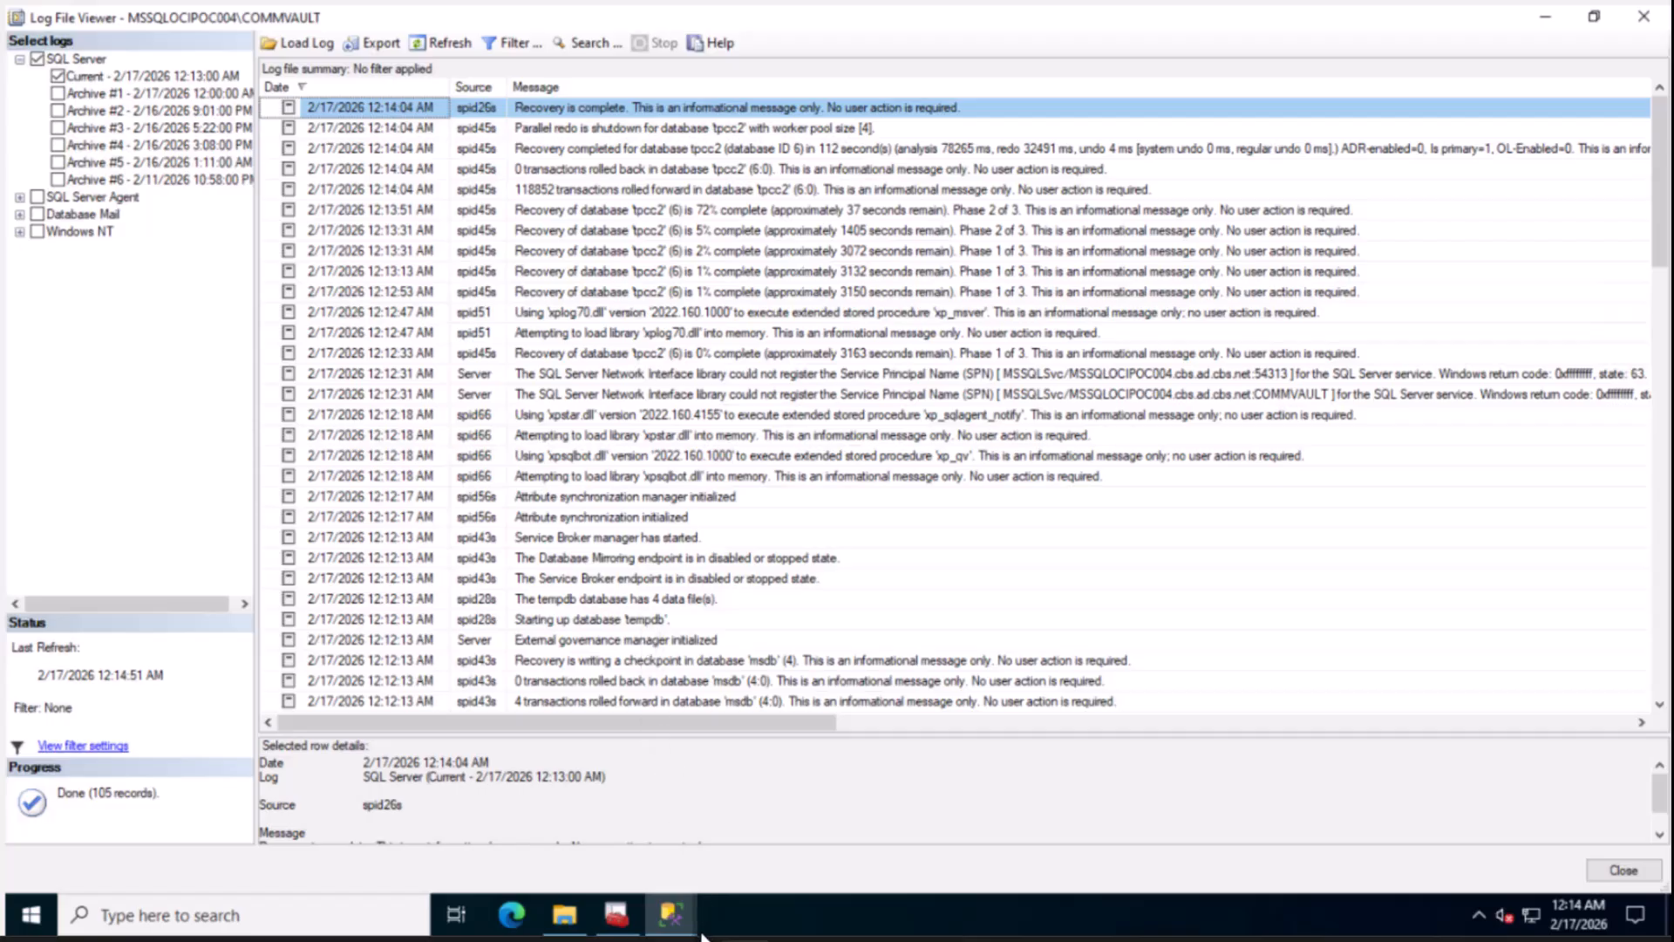
Return to SQL Server Management Studio and refresh the Databases folder of the MSSQLOCIPOC004\COMMVAULT instance
{"action": "left_click", "coordinate": [676, 918]}
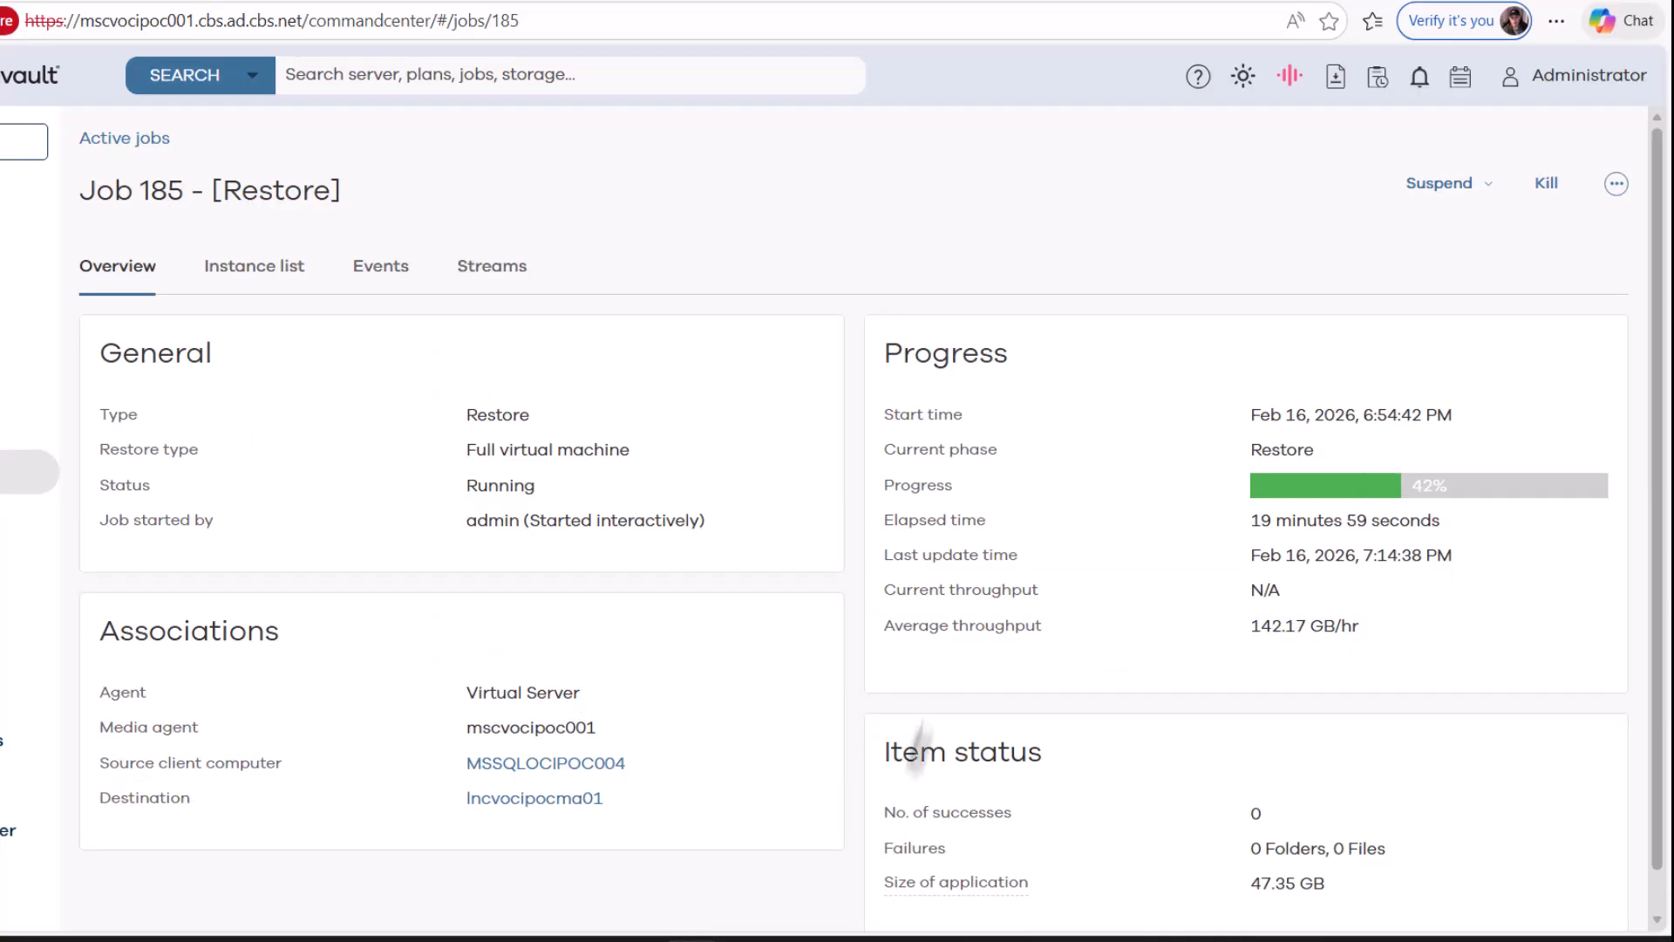
{"action": "left_click", "coordinate": [746, 933]}
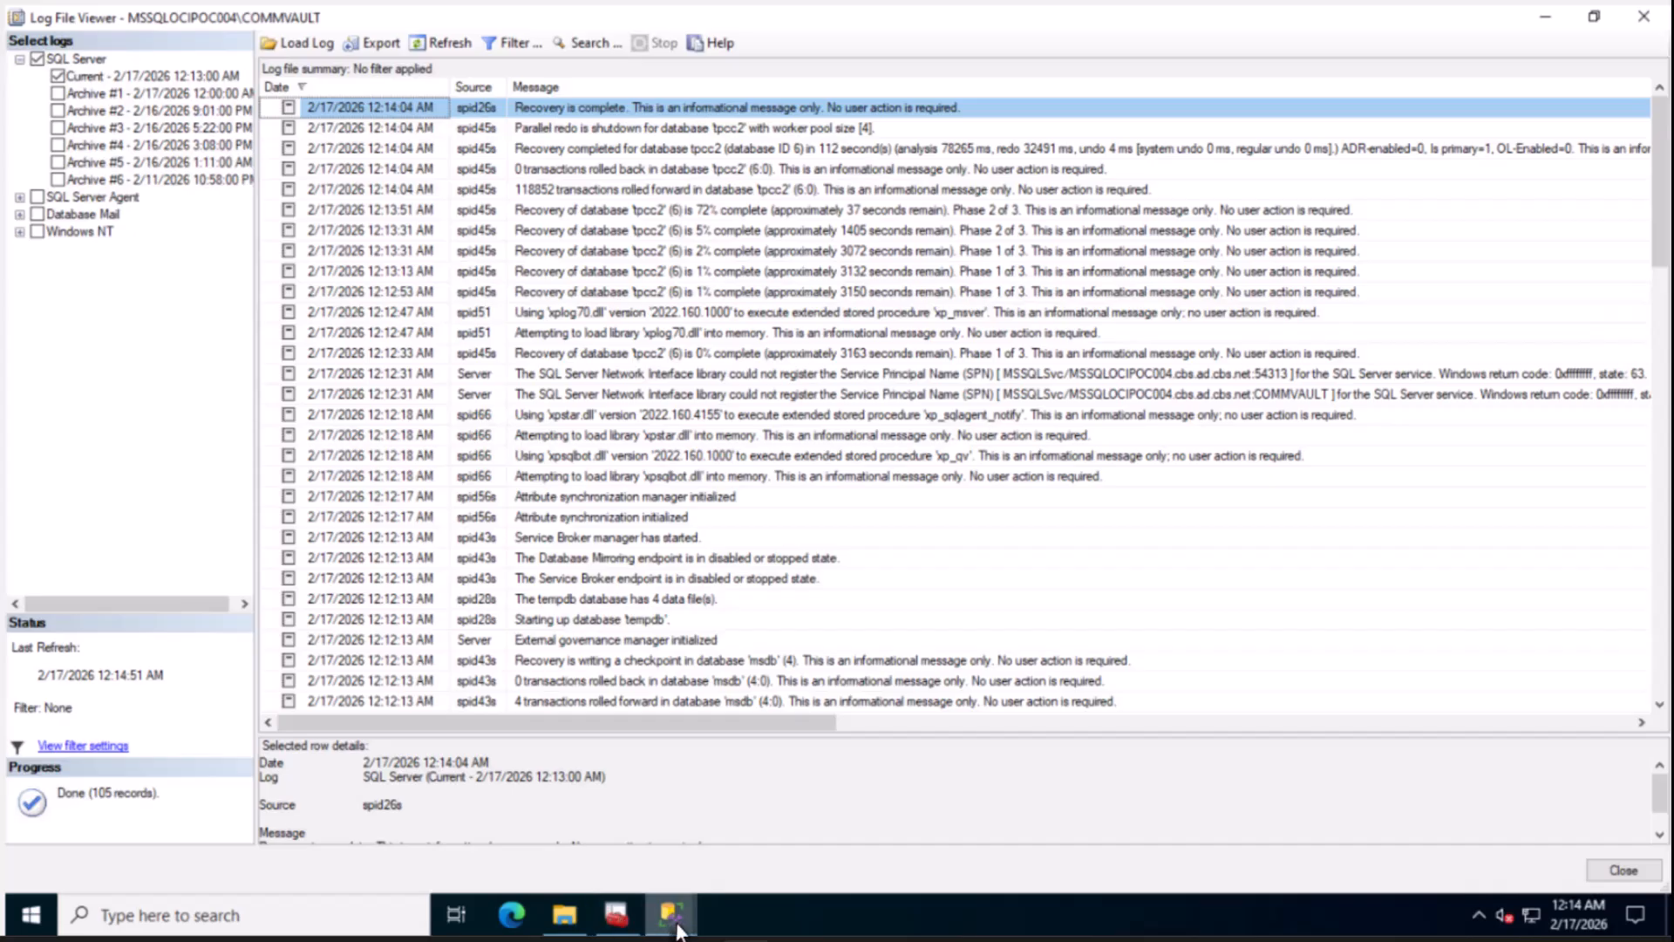
{"action": "left_click", "coordinate": [670, 914]}
{"action": "left_click", "coordinate": [548, 863]}
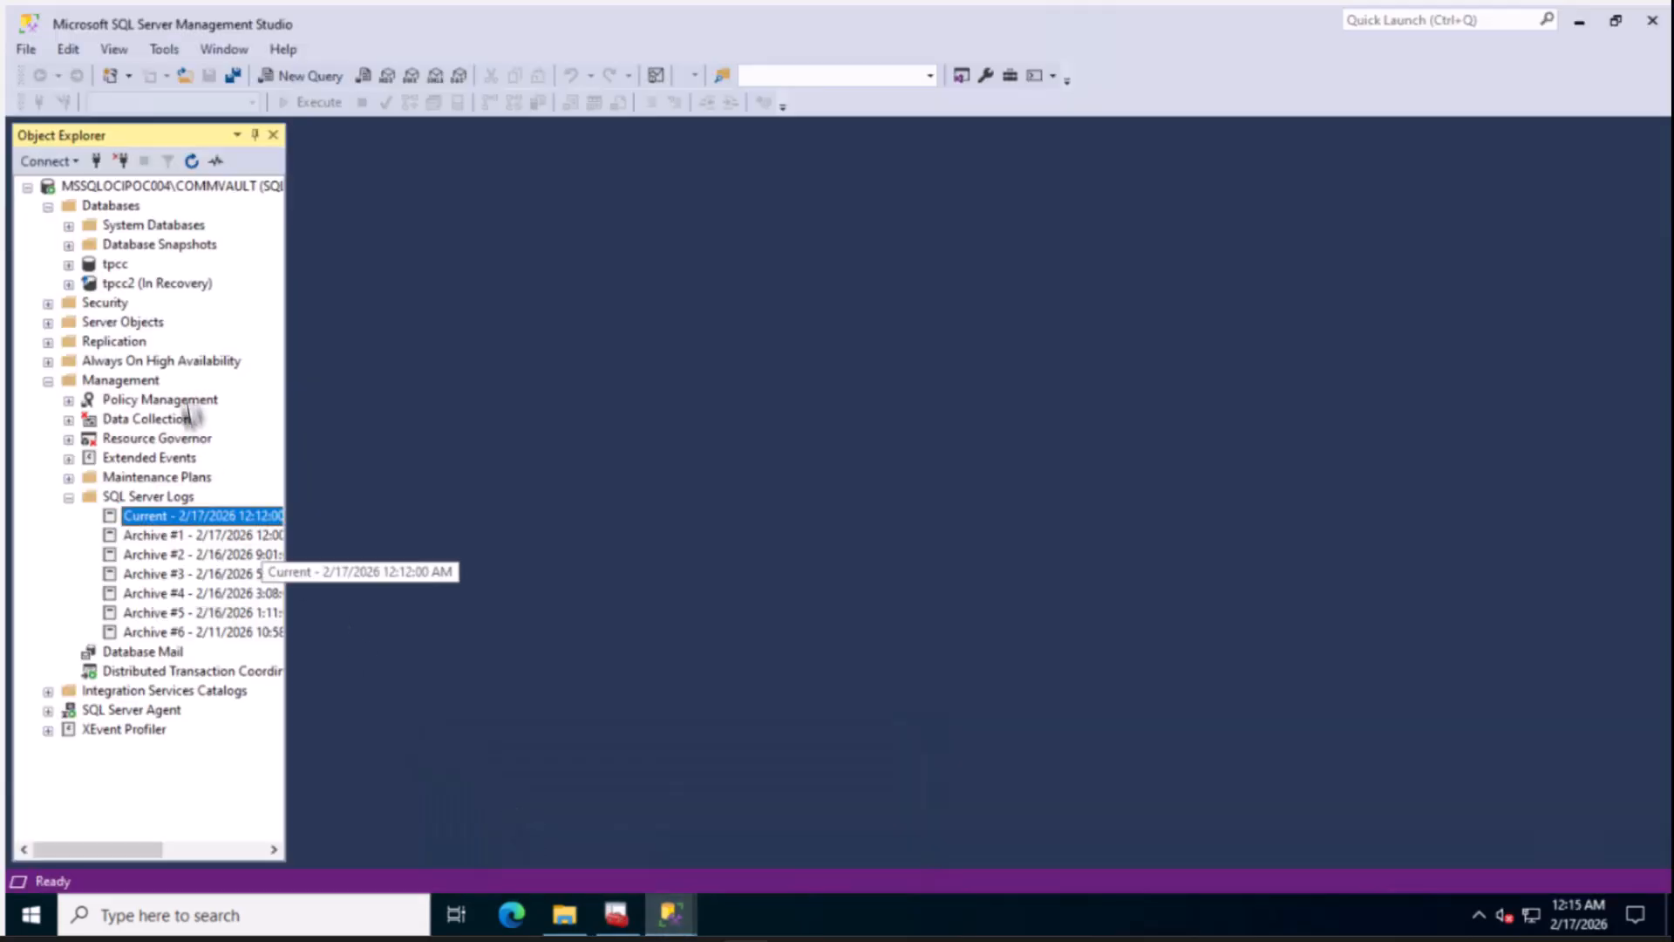
{"action": "right_click", "coordinate": [127, 211]}
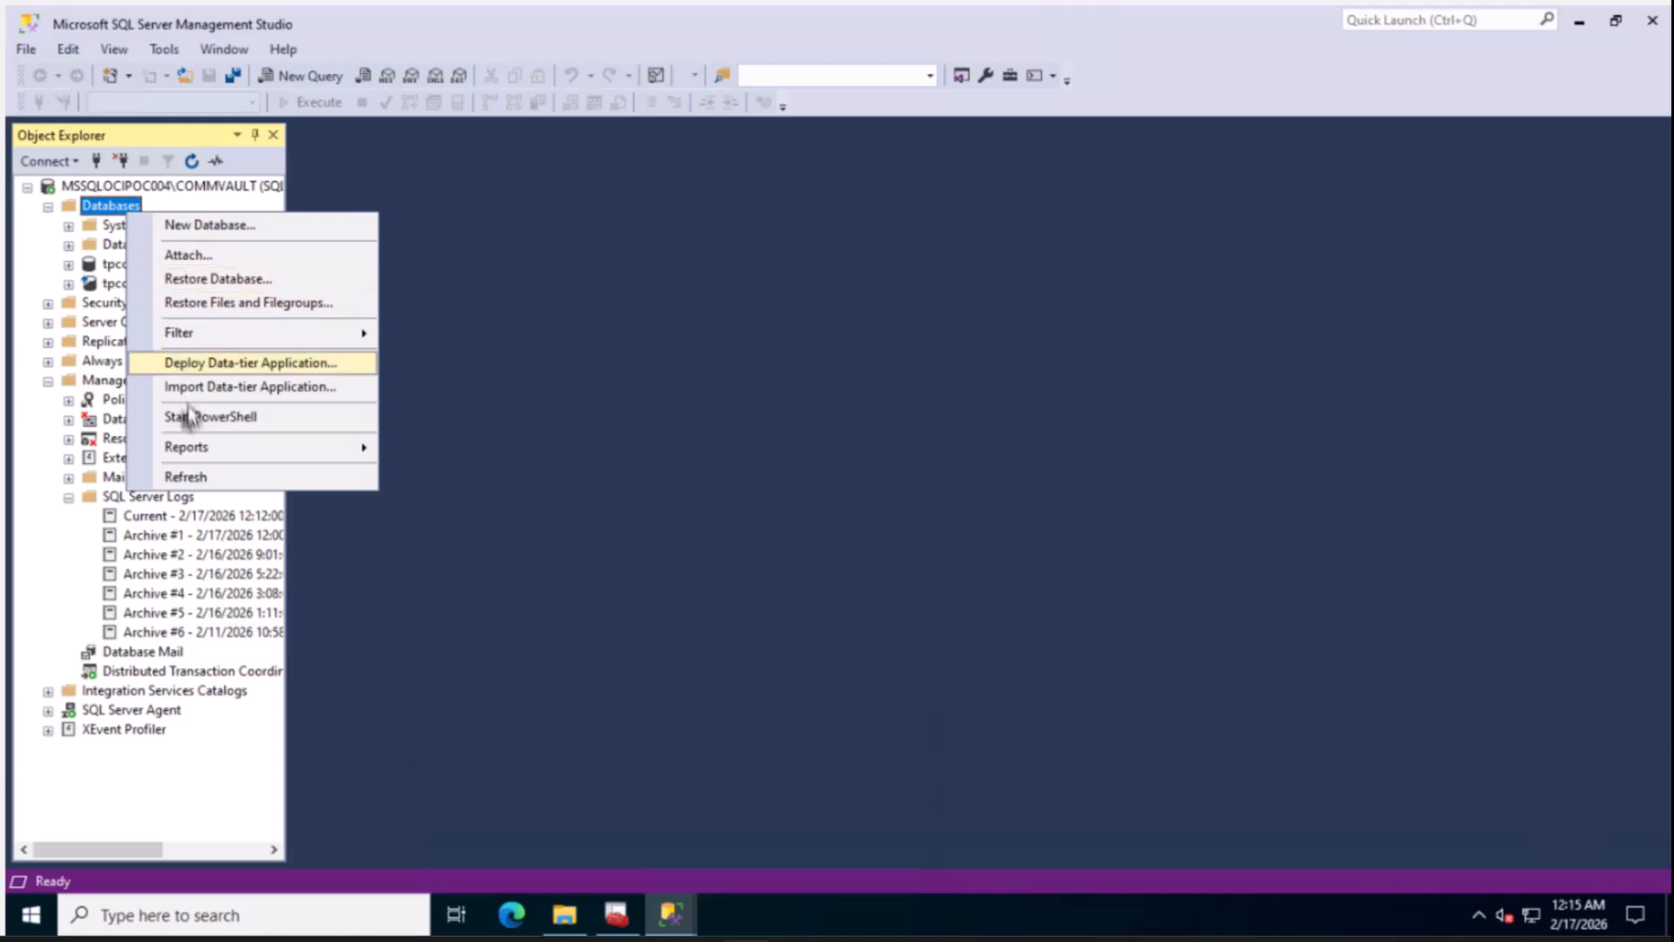
{"action": "left_click", "coordinate": [207, 481]}
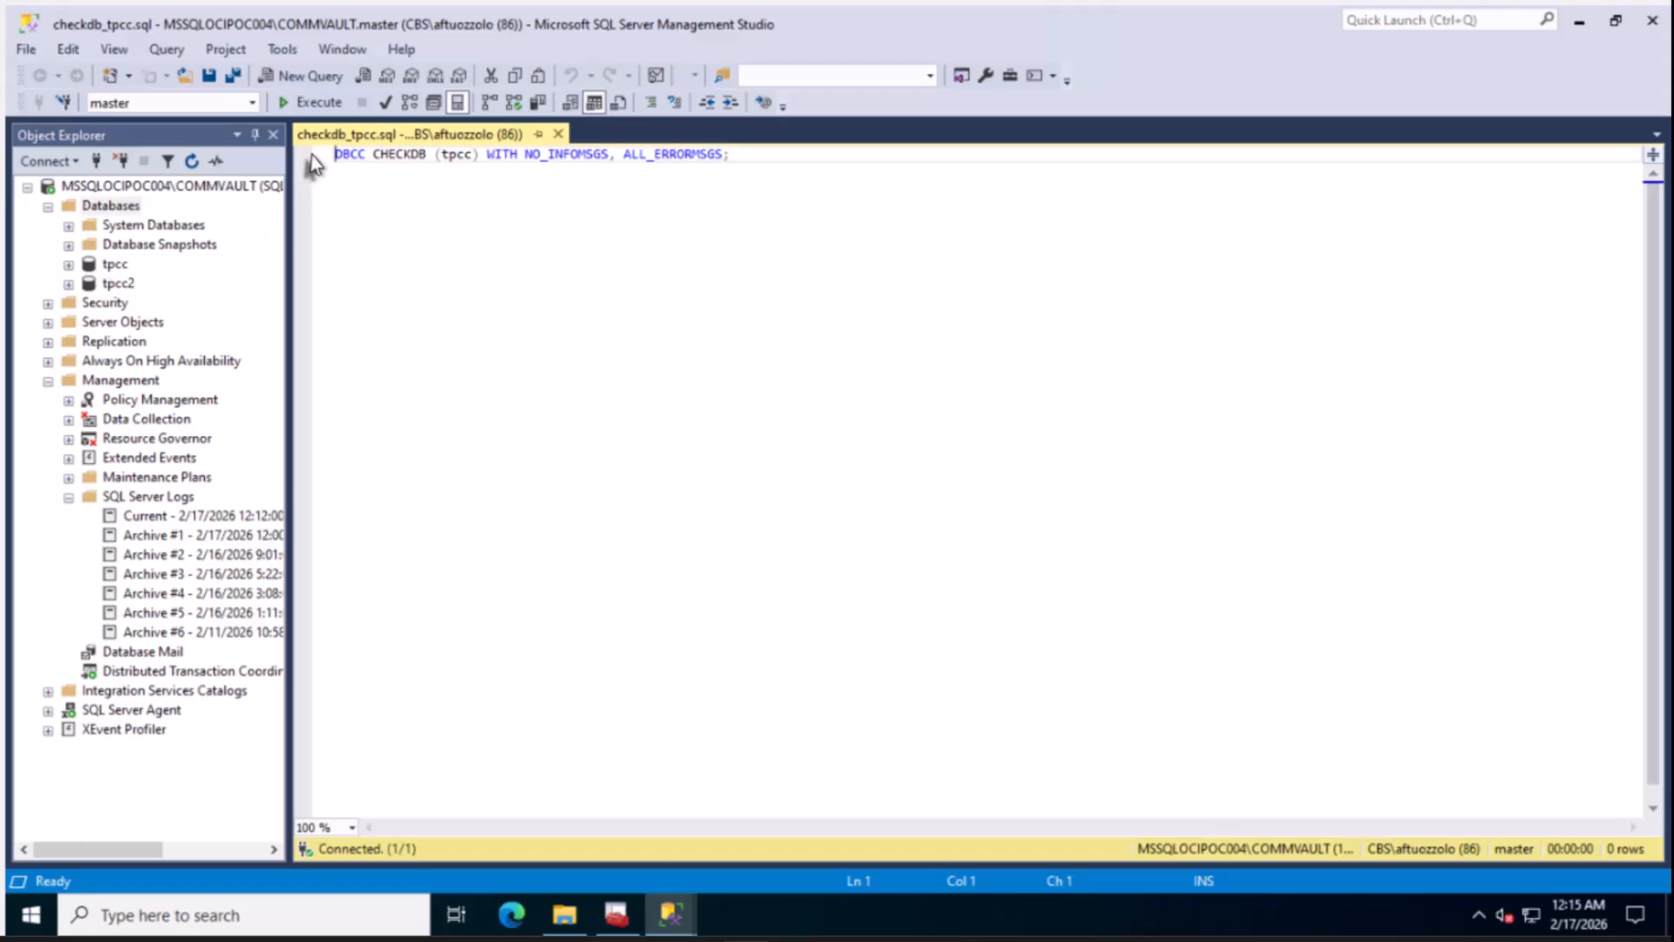
Run the DBCC CHECKDB query on the tpcc database, and repeat it for tpcc2
{"action": "left_click", "coordinate": [303, 103]}
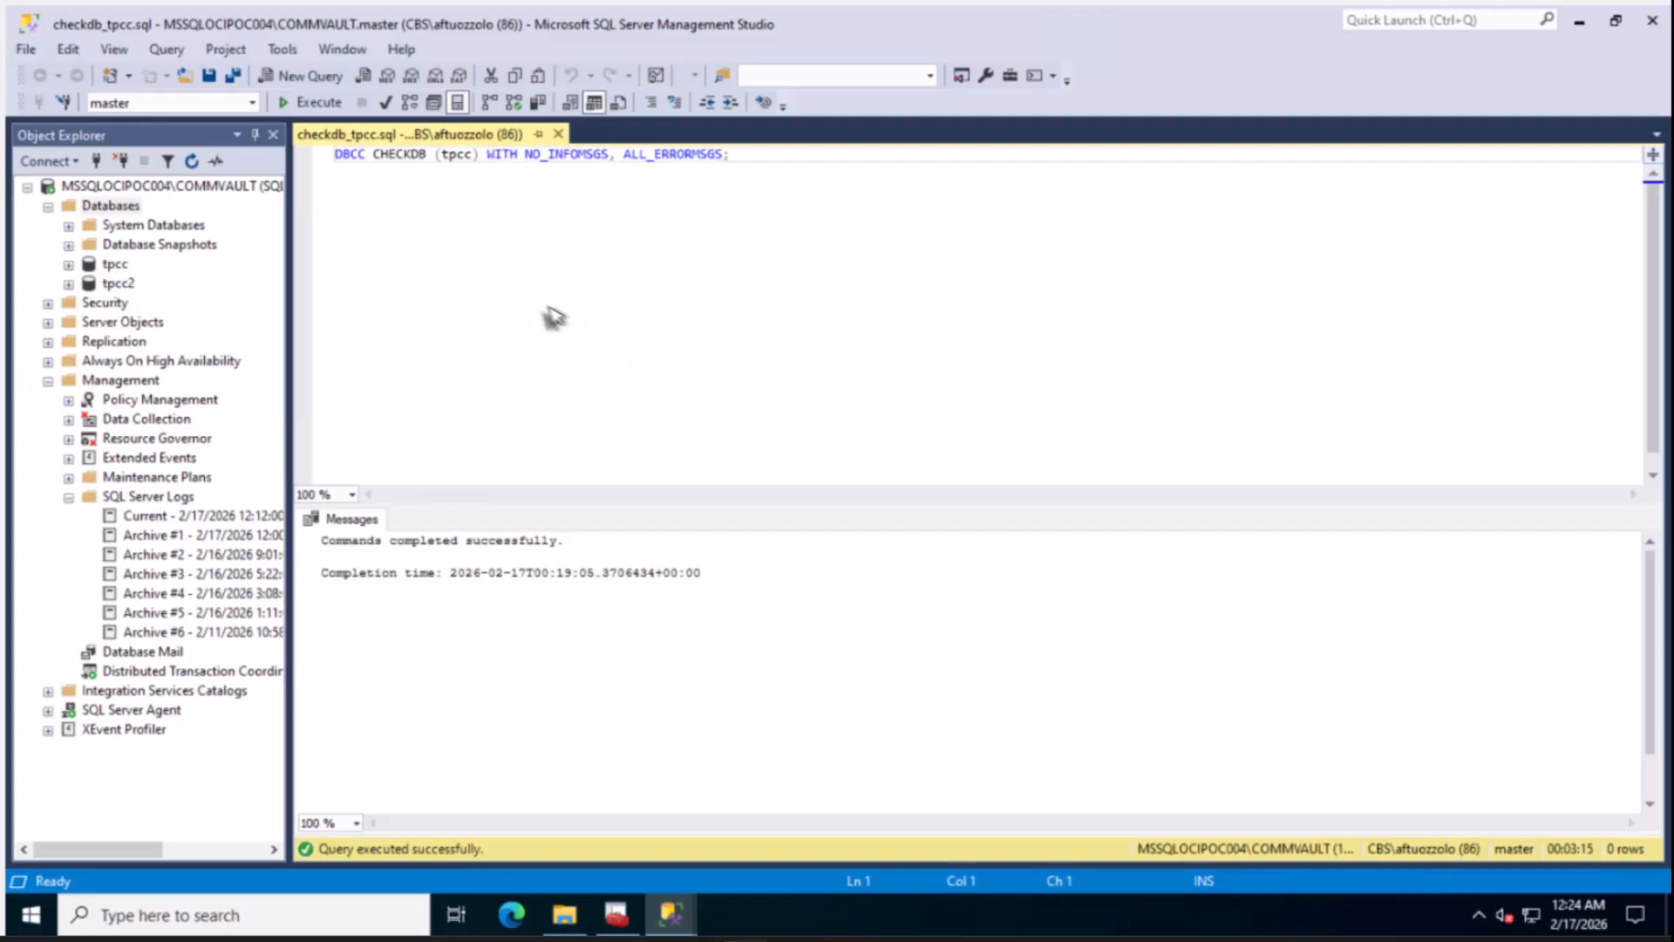
{"action": "left_click", "coordinate": [472, 157]}
{"action": "type", "text": "2"}
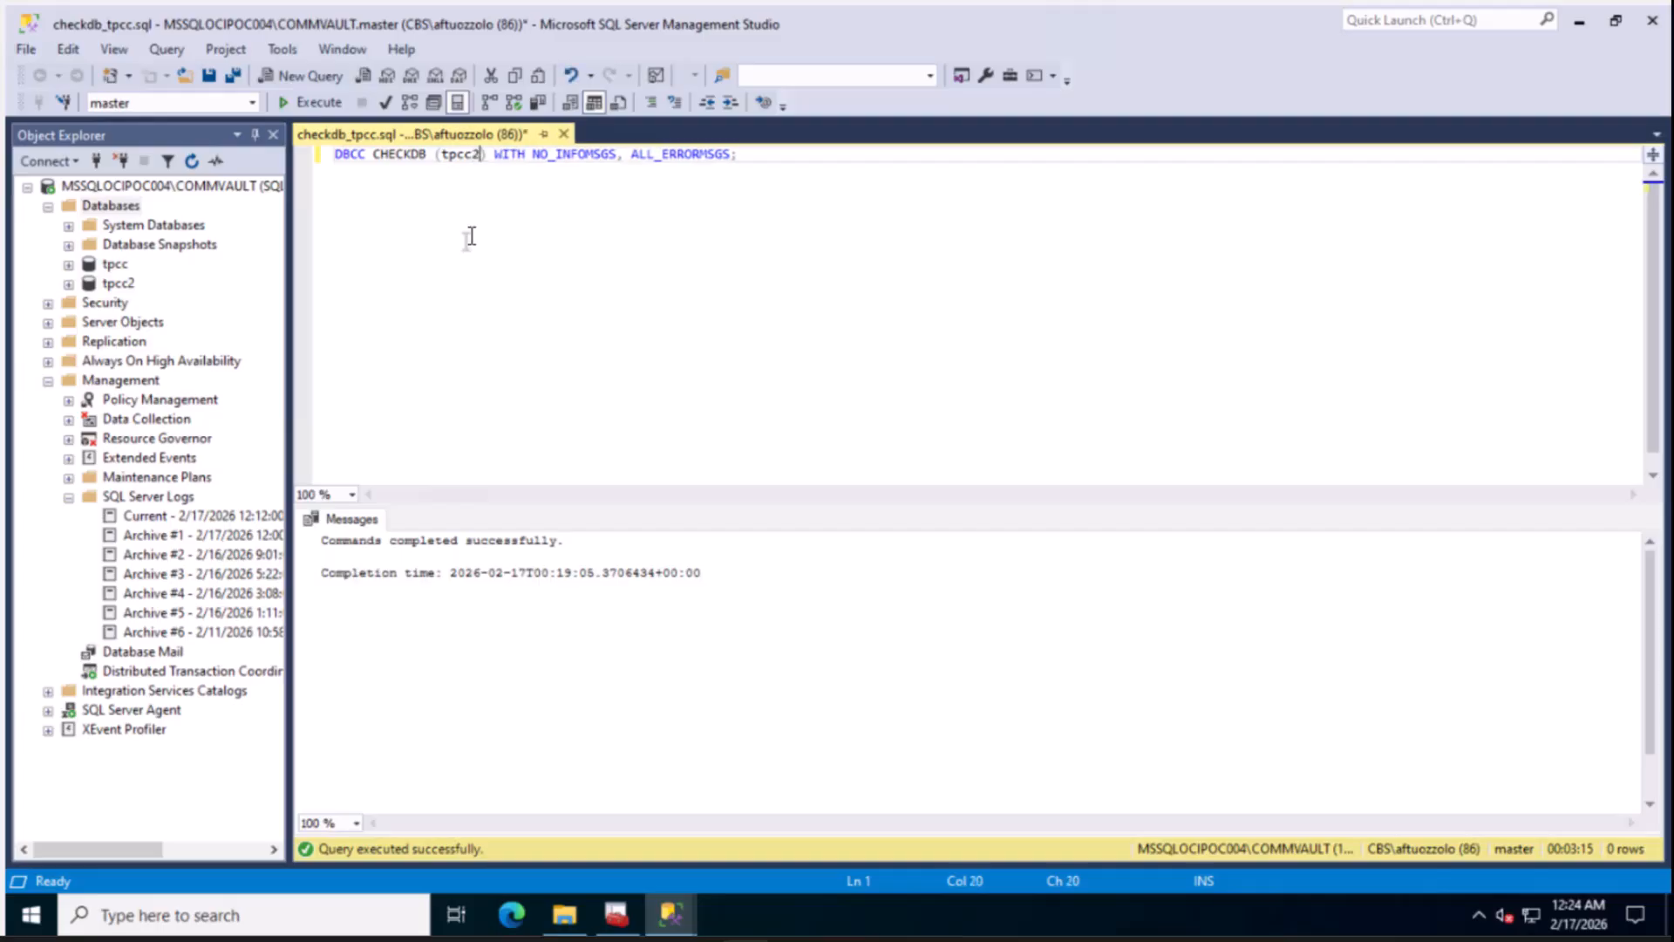
{"action": "left_click", "coordinate": [296, 107]}
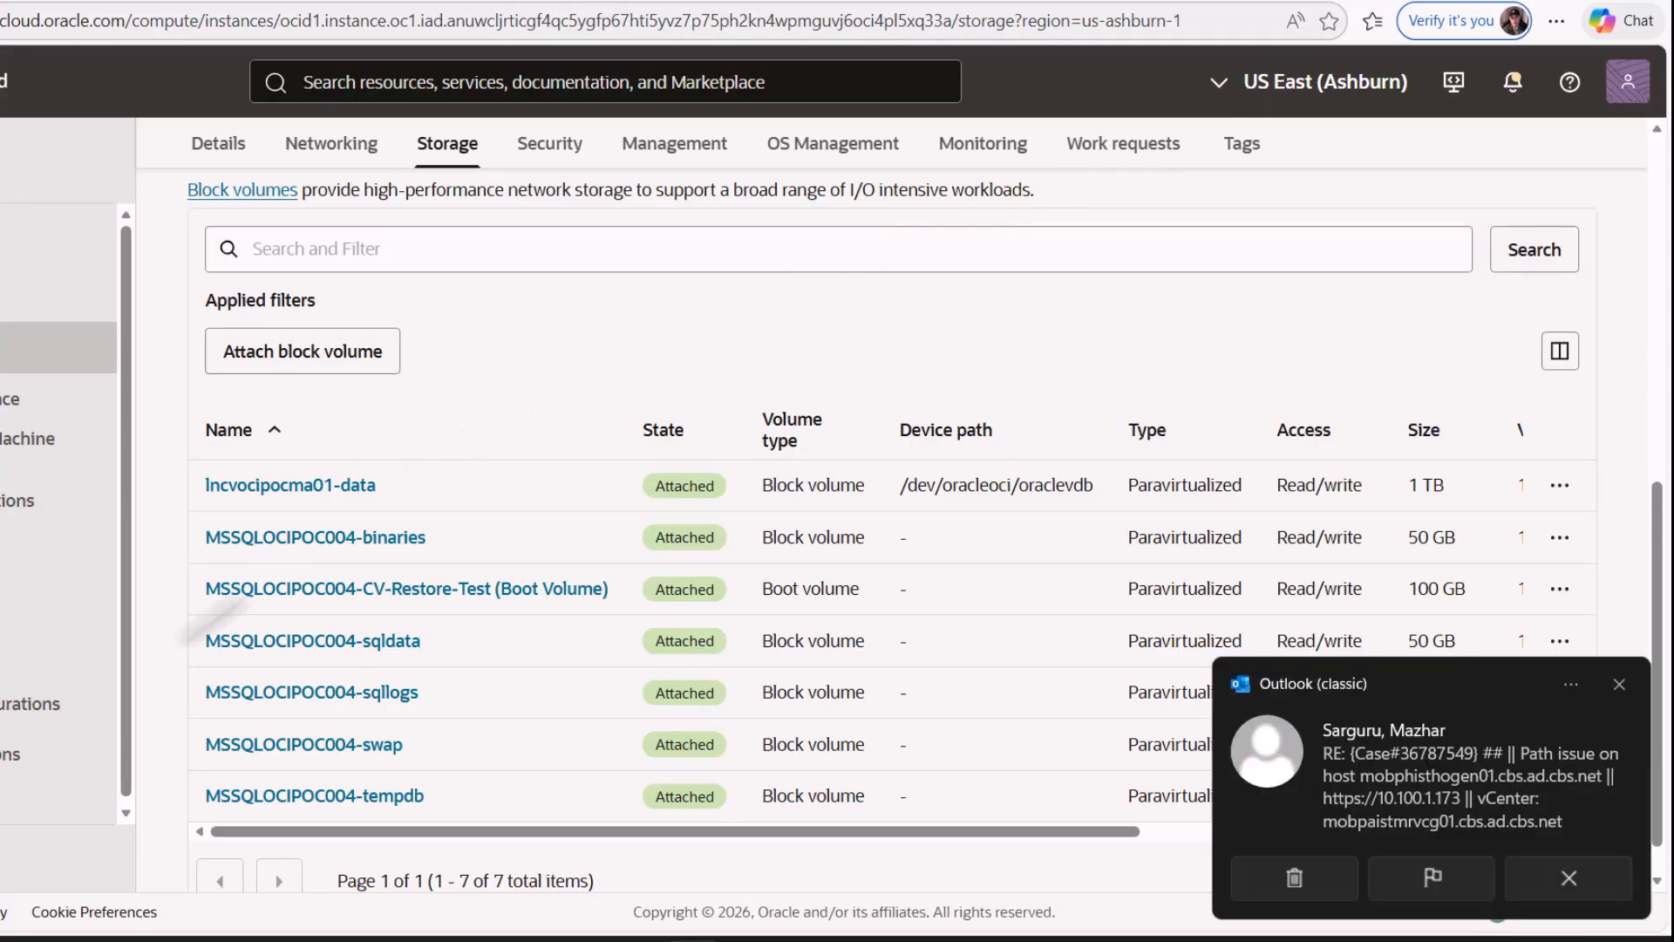
Dismiss the mail notification, review the boot and attached block volumes of lncvocipocma01, and return to SQL Server Management Studio
{"action": "left_click", "coordinate": [1620, 683]}
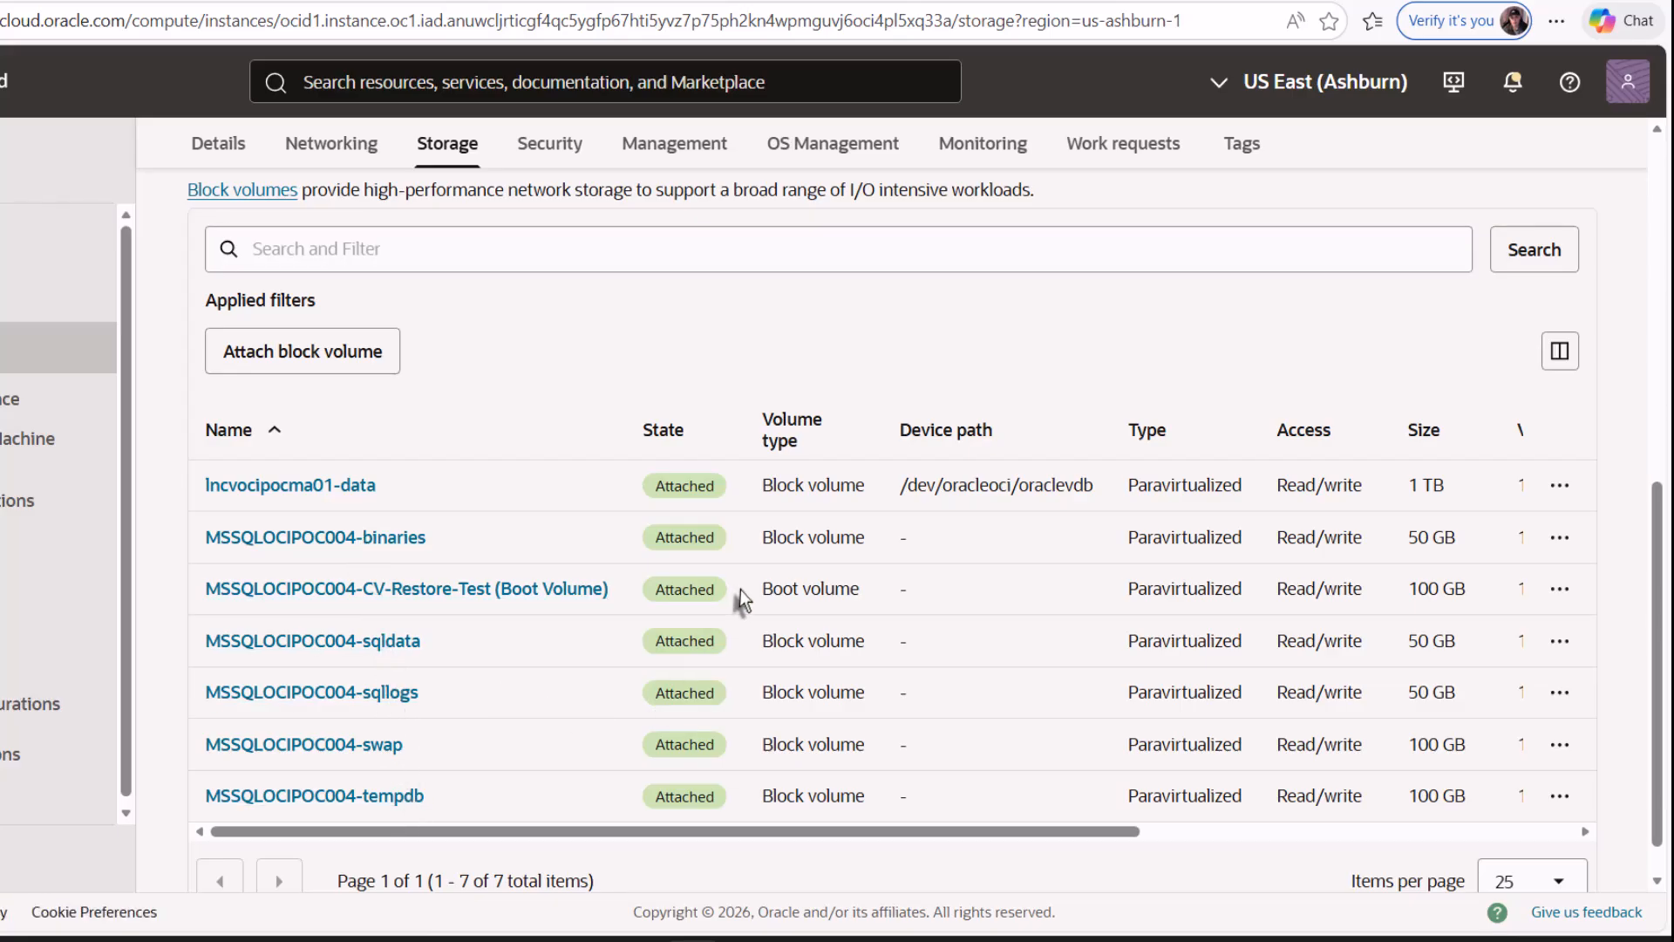
{"action": "scroll", "coordinate": [741, 589], "scroll_direction": "up", "scroll_amount": 4}
{"action": "scroll", "coordinate": [579, 450], "scroll_direction": "up", "scroll_amount": 4}
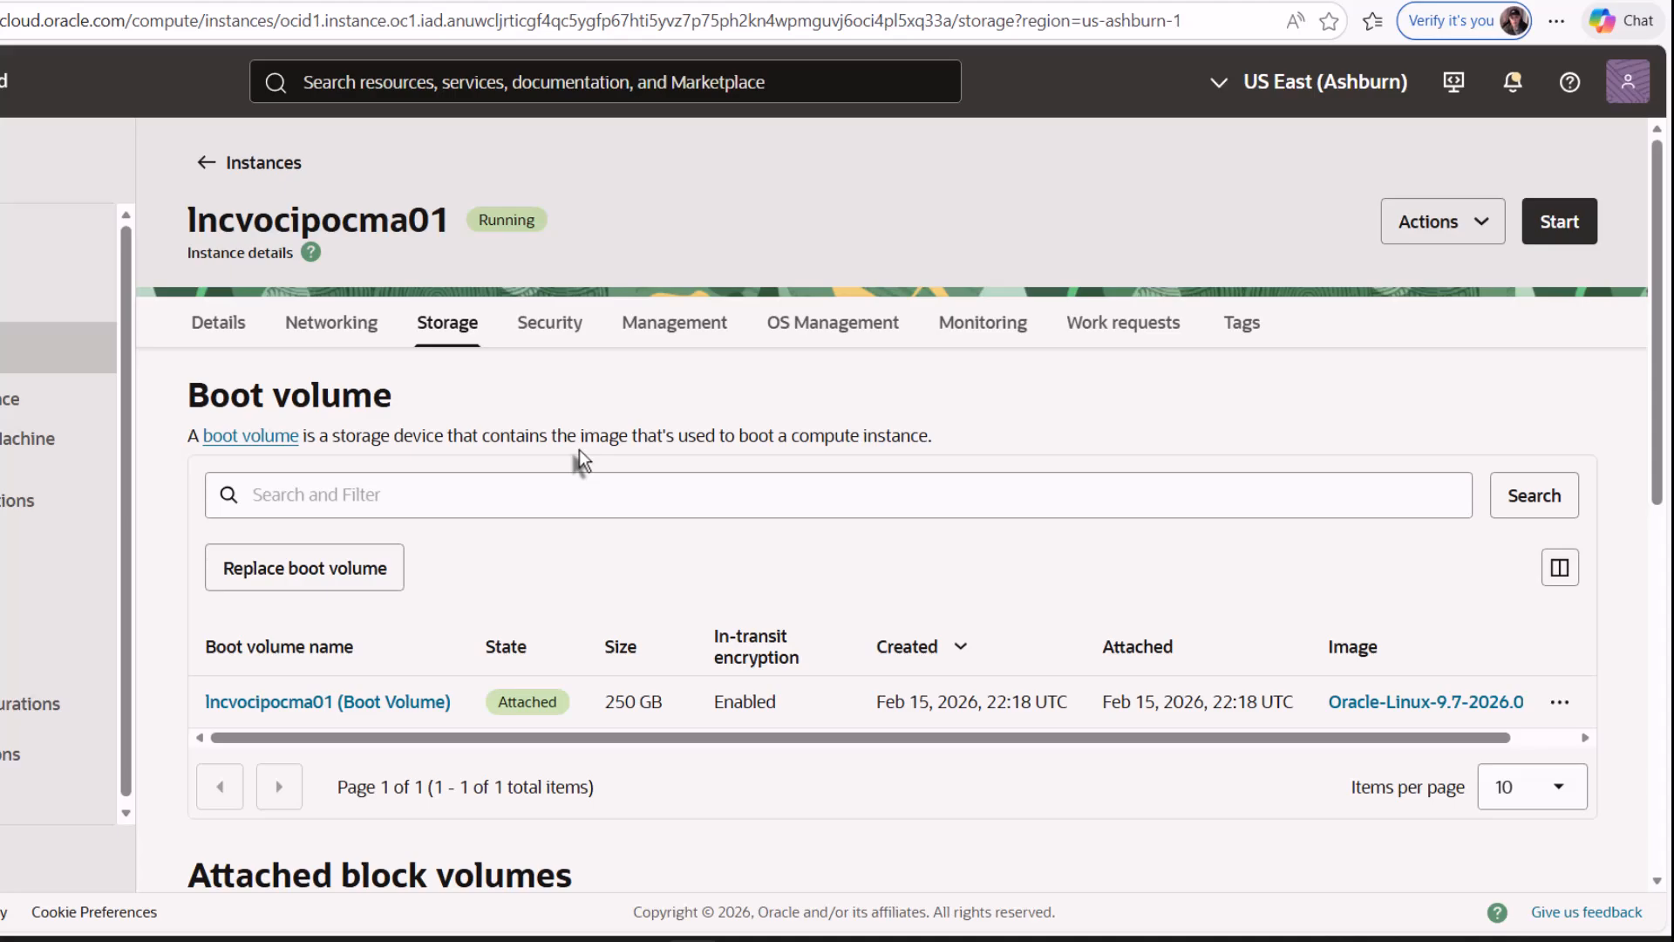
{"action": "scroll", "coordinate": [579, 453], "scroll_direction": "down", "scroll_amount": 1}
{"action": "scroll", "coordinate": [580, 459], "scroll_direction": "down", "scroll_amount": 4}
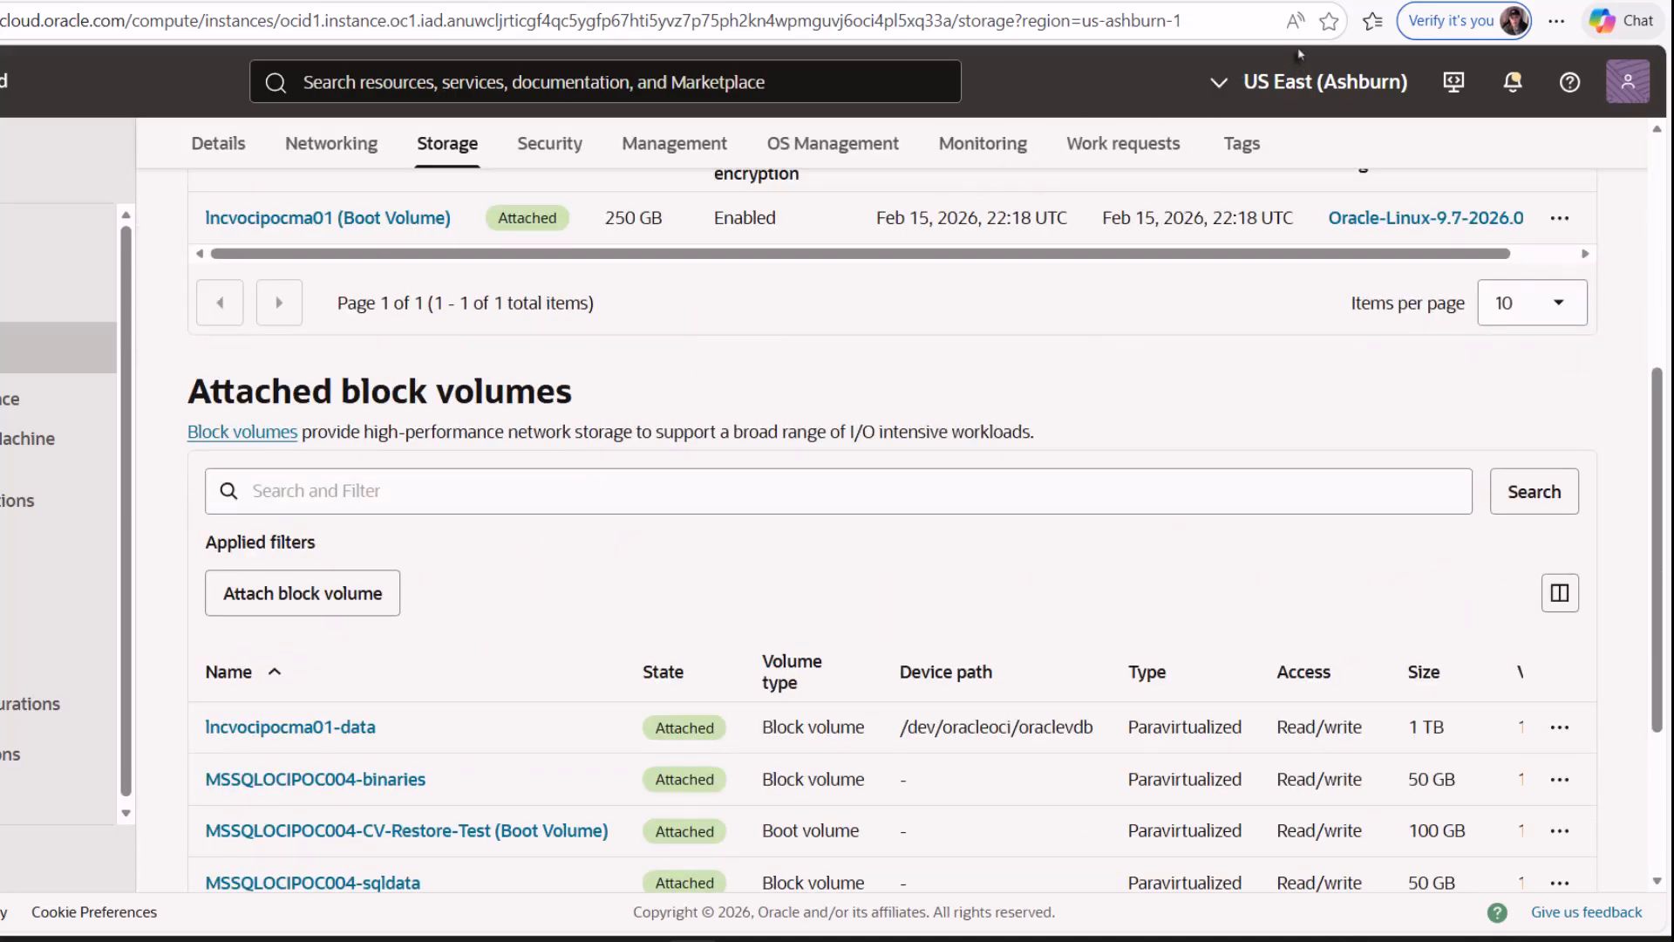
{"action": "key", "text": "alt+Tab"}
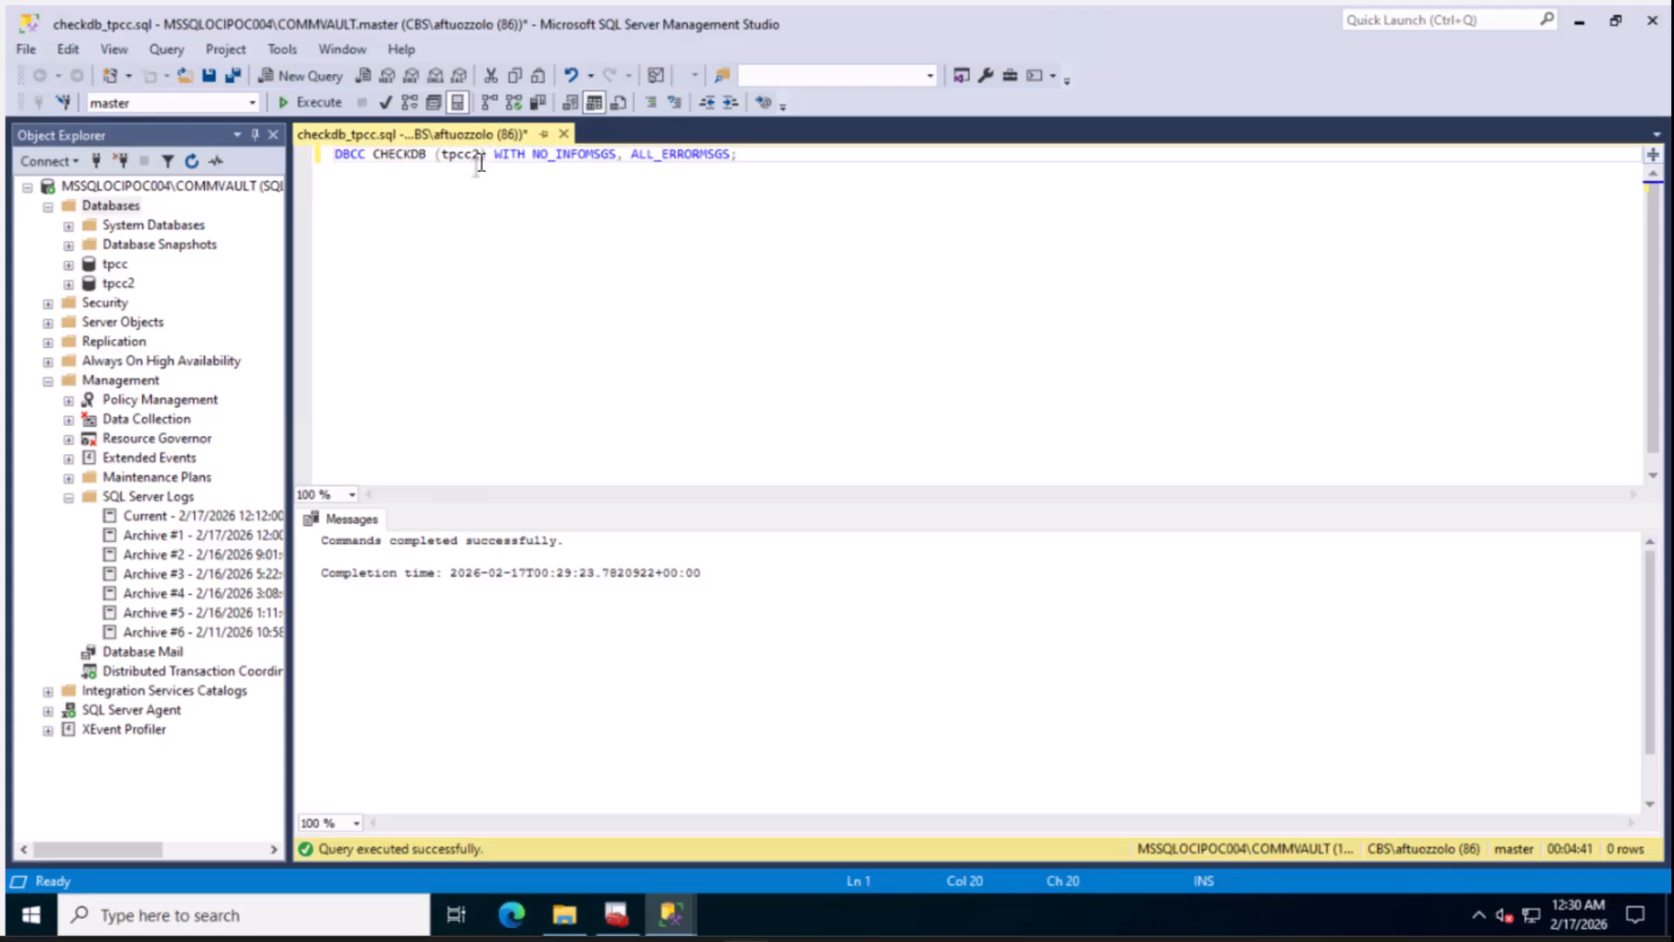
Change the DBCC CHECKDB query's database to master and execute it
{"action": "key", "text": "BackSpace"}
{"action": "key", "text": "BackSpace"}
{"action": "key", "text": "BackSpace"}
{"action": "key", "text": "BackSpace"}
{"action": "key", "text": "BackSpace"}
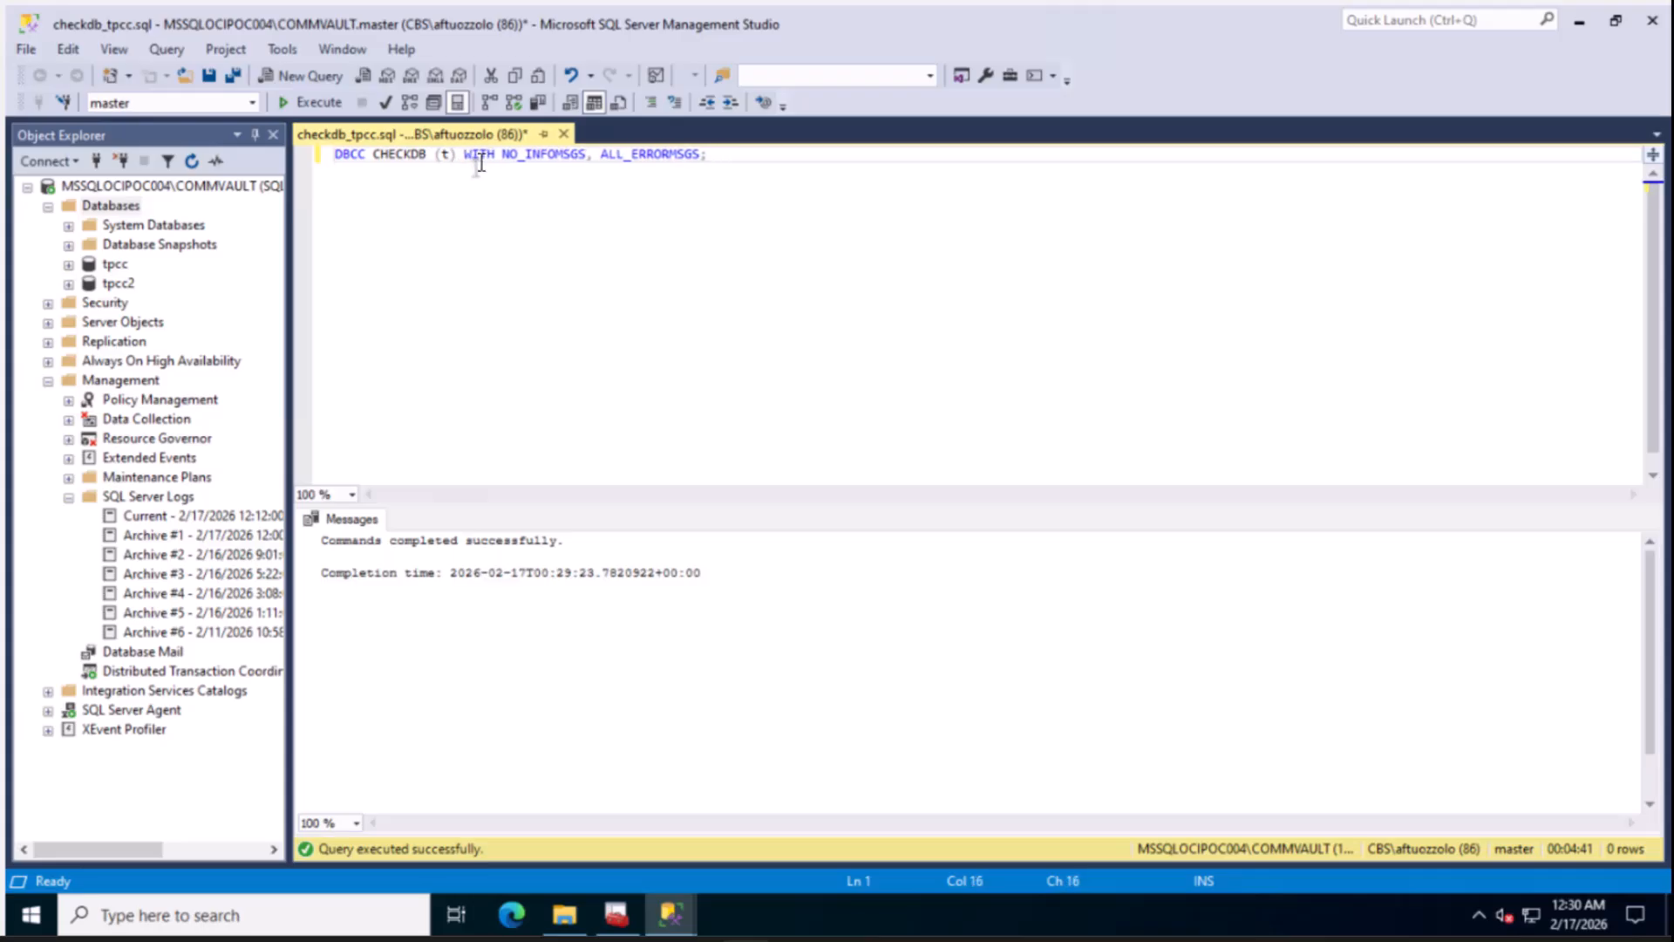
{"action": "type", "text": "master"}
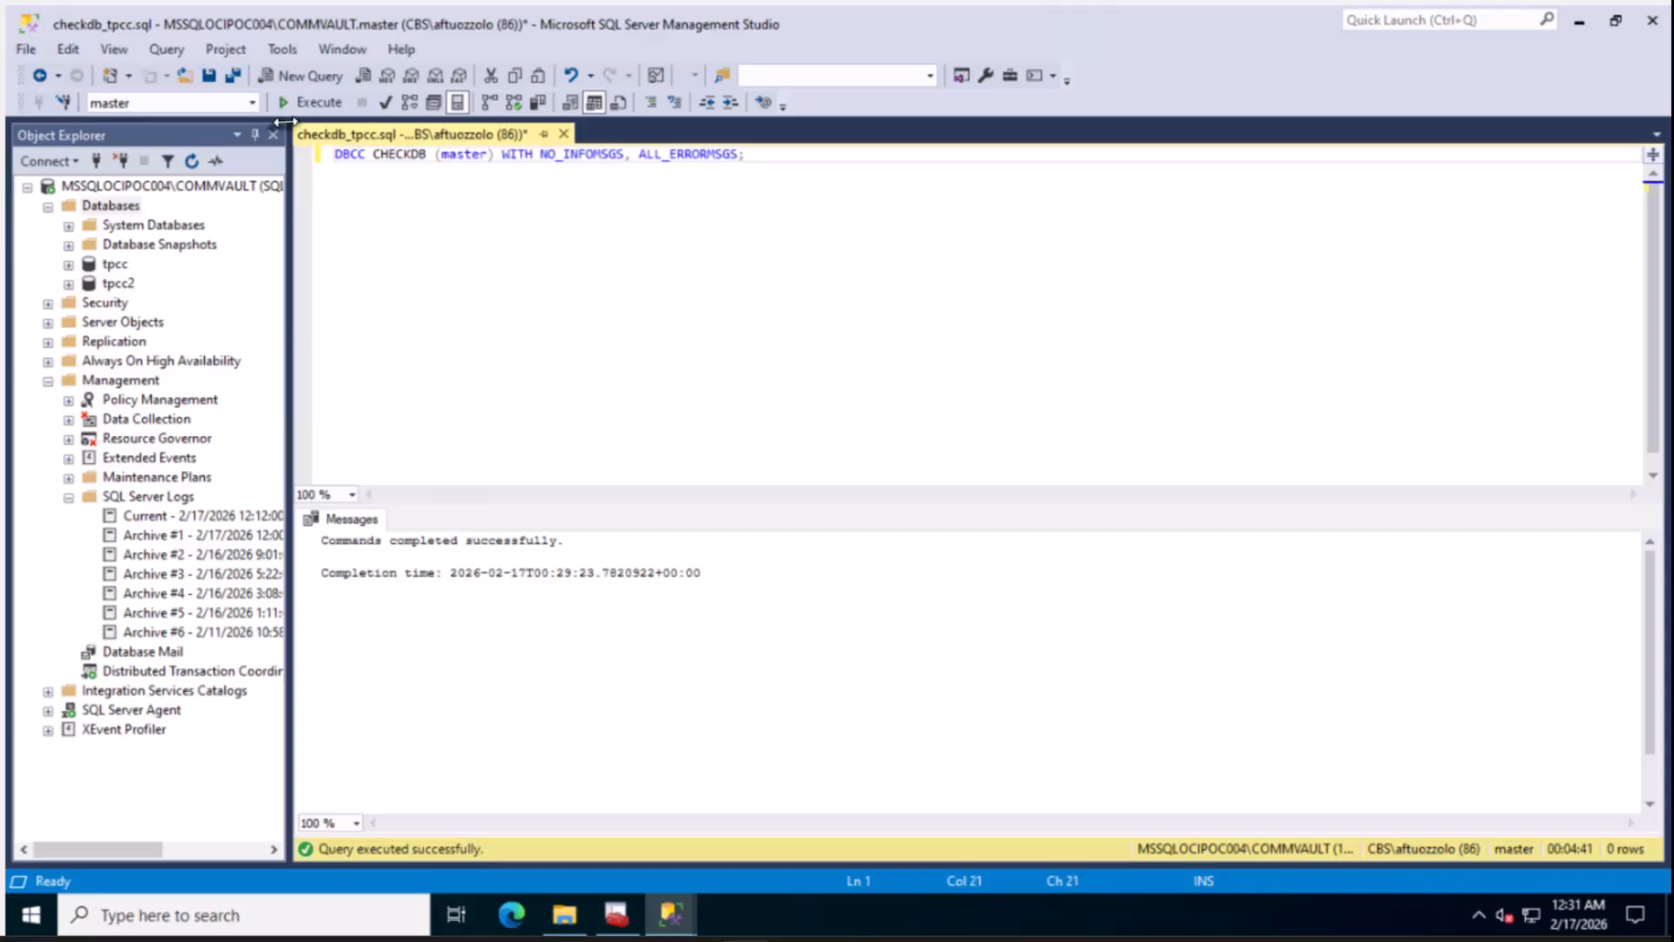
{"action": "left_click", "coordinate": [312, 102]}
Change the DBCC CHECKDB query's database to msdb and execute it
{"action": "key", "text": "BackSpace"}
{"action": "key", "text": "BackSpace"}
{"action": "key", "text": "BackSpace"}
{"action": "key", "text": "BackSpace"}
{"action": "key", "text": "BackSpace"}
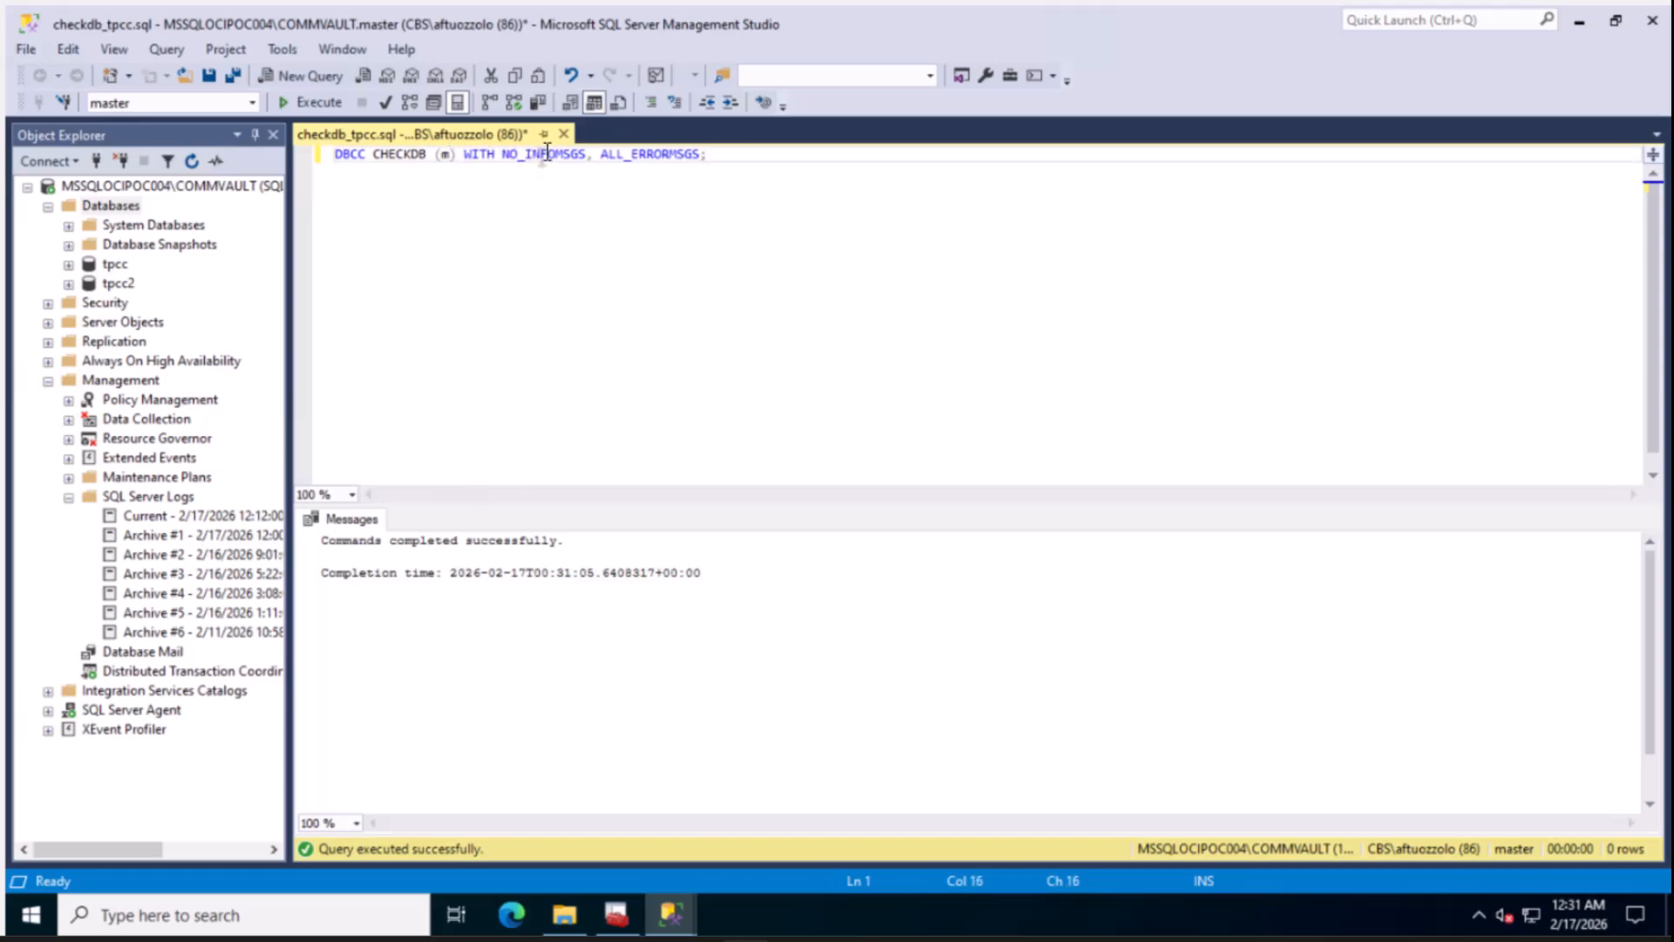
{"action": "type", "text": "s"}
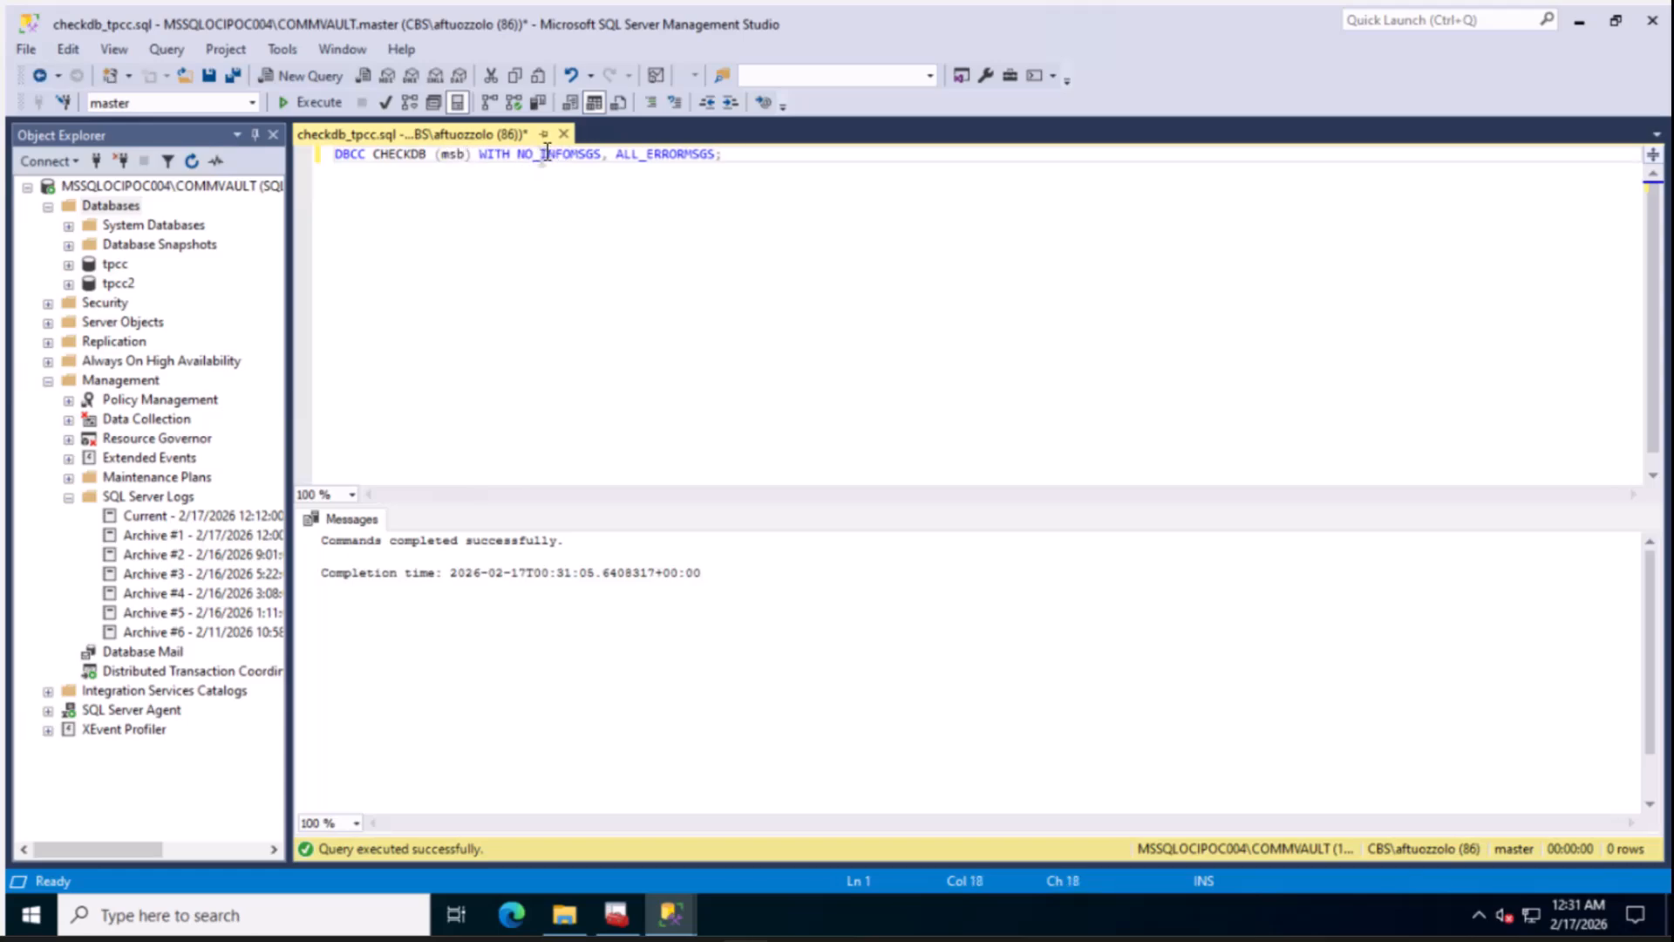
{"action": "type", "text": "db"}
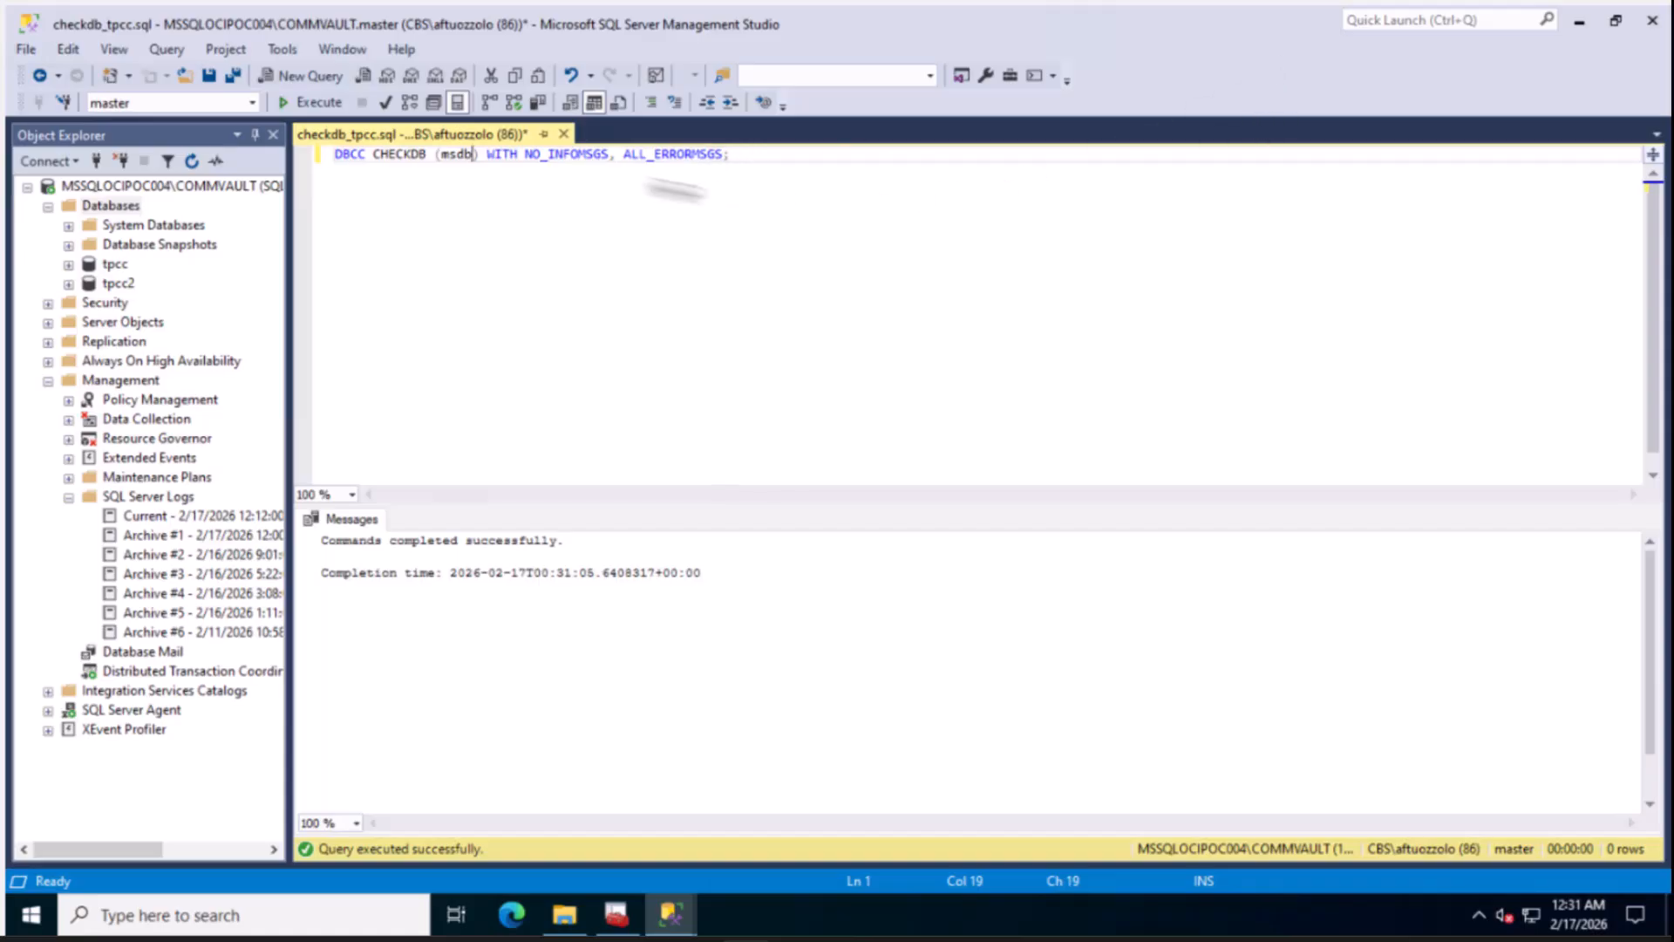
{"action": "left_click", "coordinate": [301, 109]}
Change the DBCC CHECKDB query's database to model and execute it
{"action": "key", "text": "BackSpace"}
{"action": "key", "text": "BackSpace"}
{"action": "key", "text": "BackSpace"}
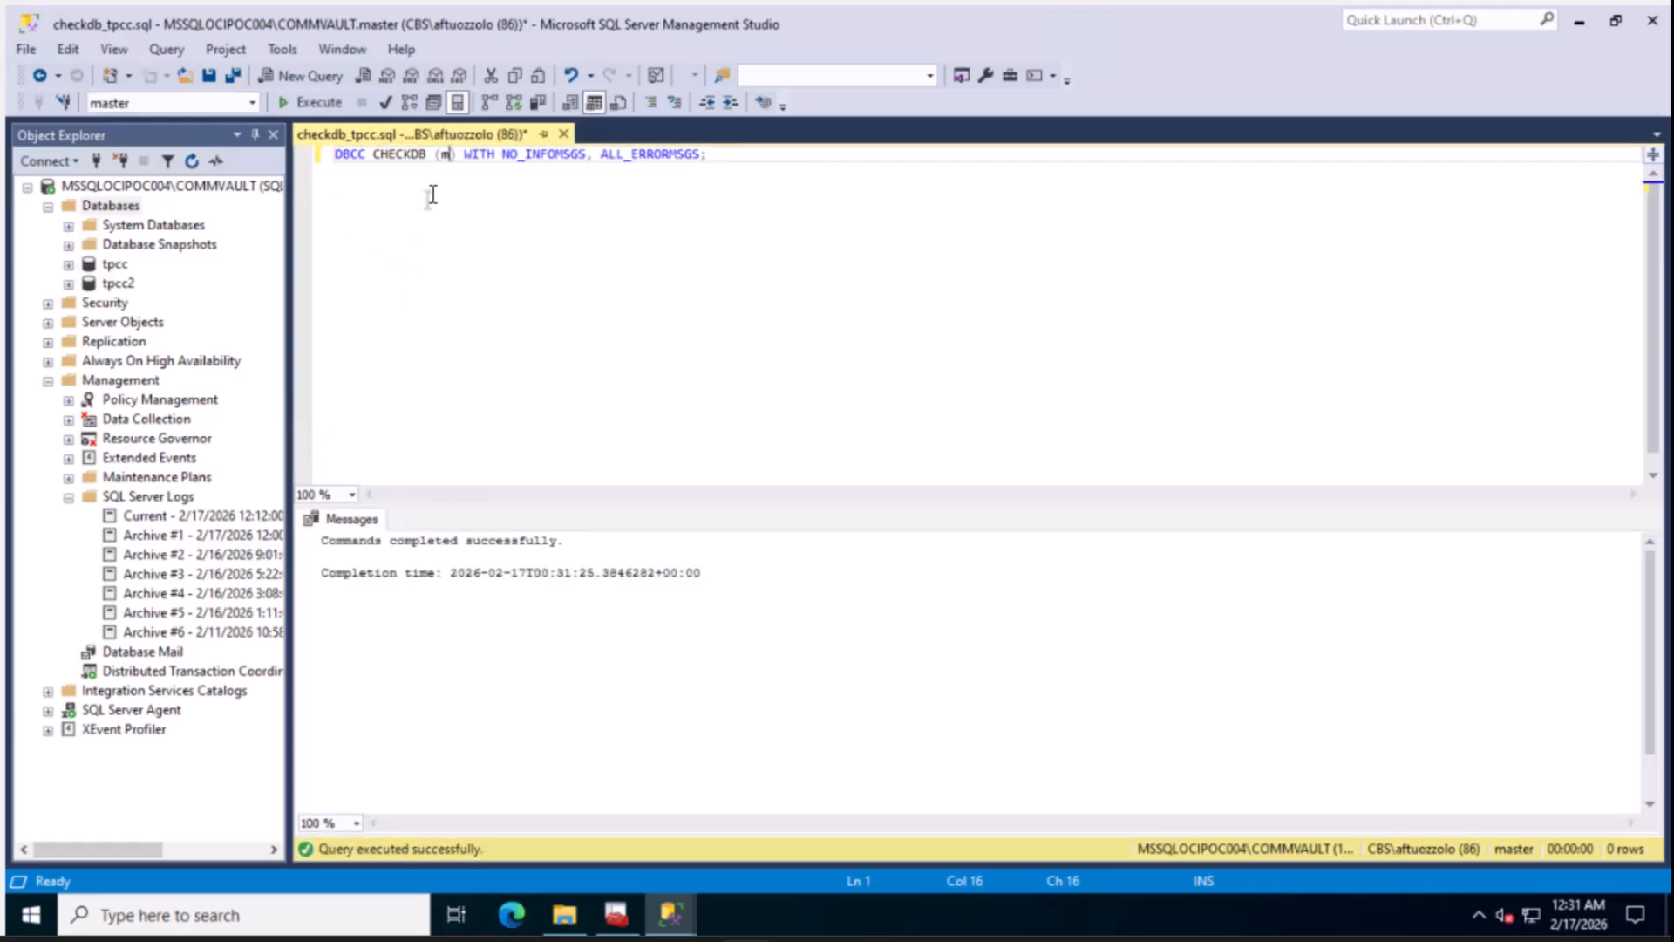
{"action": "type", "text": "odel"}
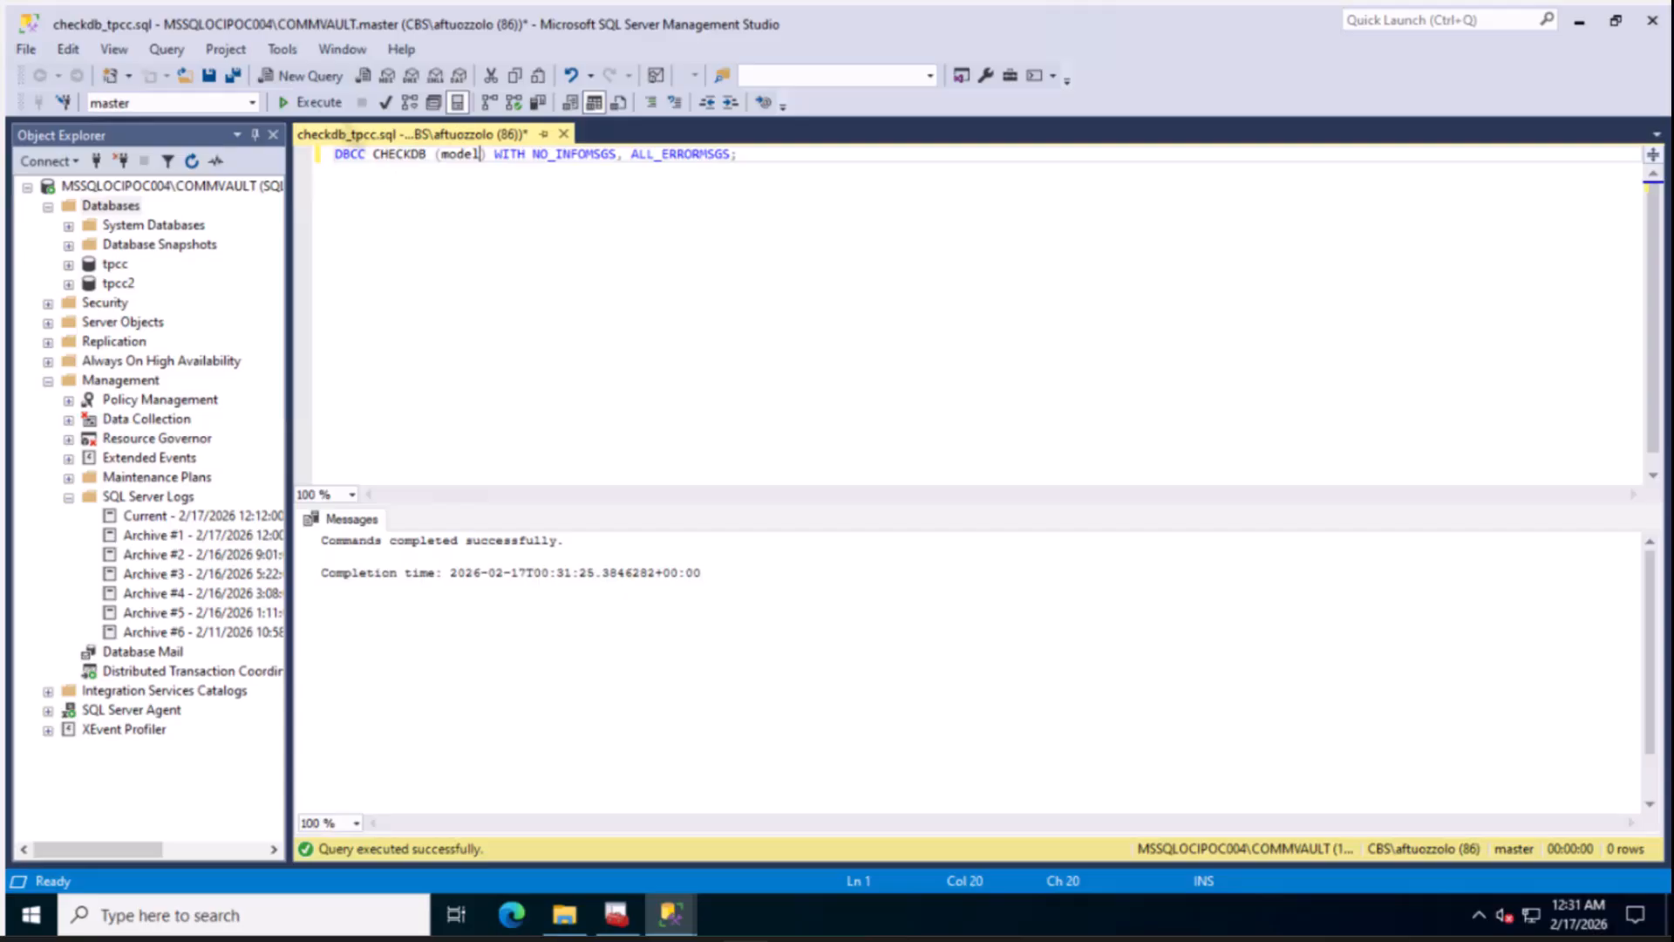
{"action": "left_click", "coordinate": [312, 102]}
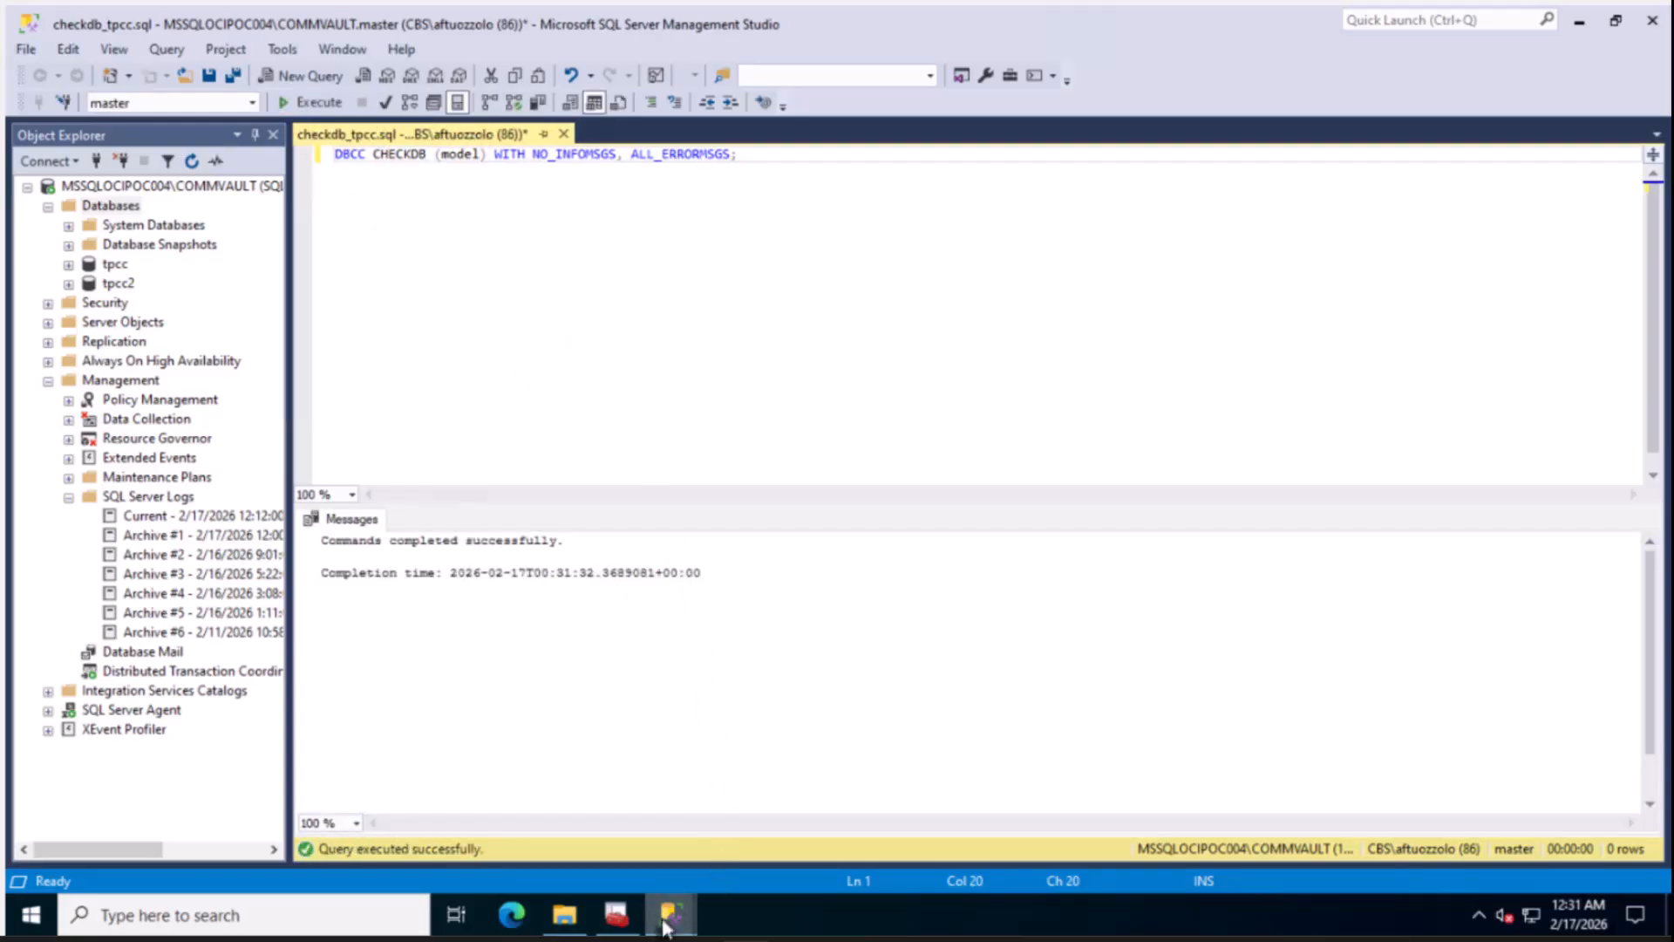
Return to the Log File Viewer and refresh the current SQL Server log to examine the DBCC CHECKDB entries
{"action": "mouse_move", "coordinate": [663, 929]}
{"action": "left_click", "coordinate": [745, 870]}
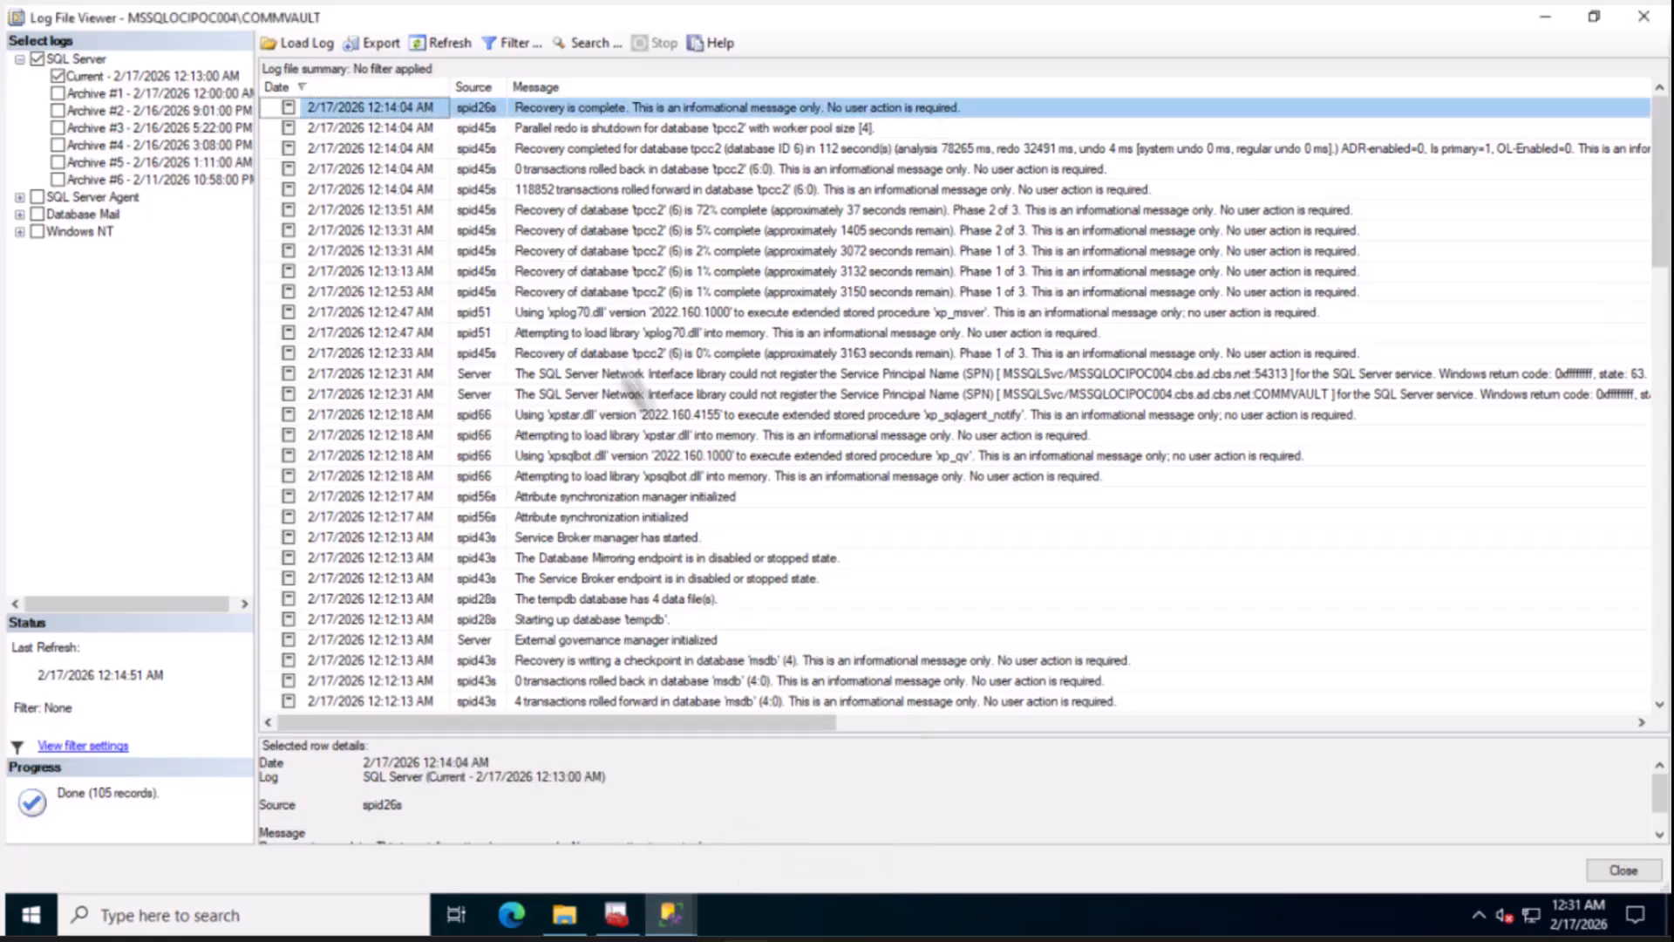
{"action": "left_click", "coordinate": [446, 44]}
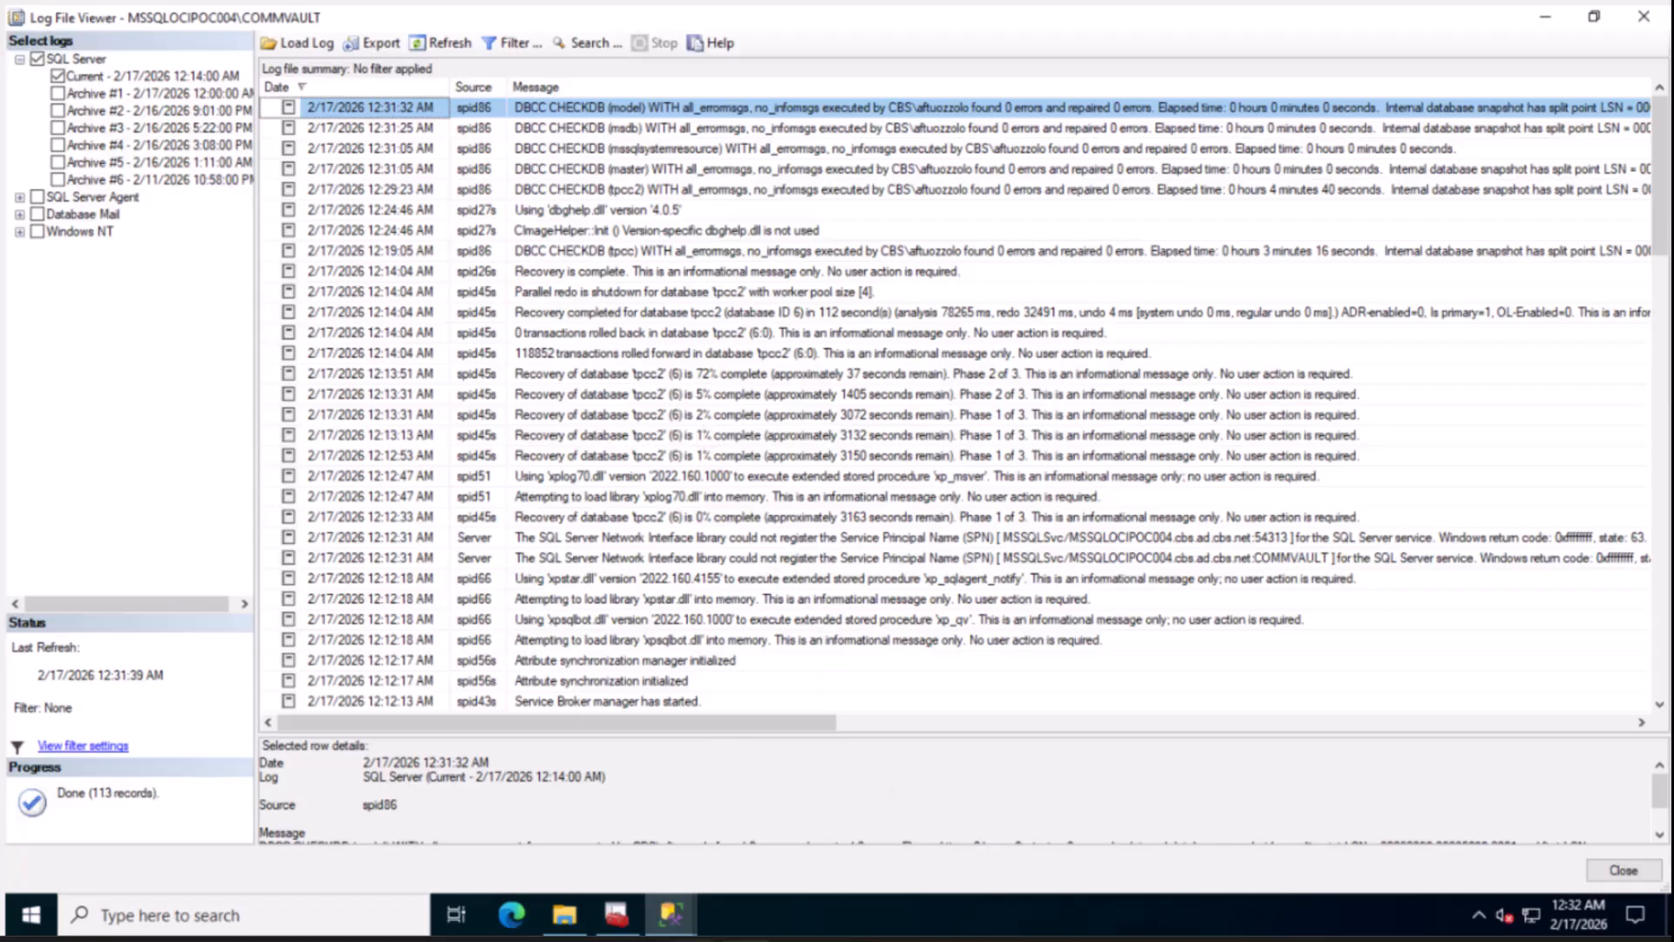
Switch to the Oracle Cloud console to check the volumes attached to lncvocipocma01, and check the progress of Commvault restore Job 185
{"action": "left_click", "coordinate": [694, 939]}
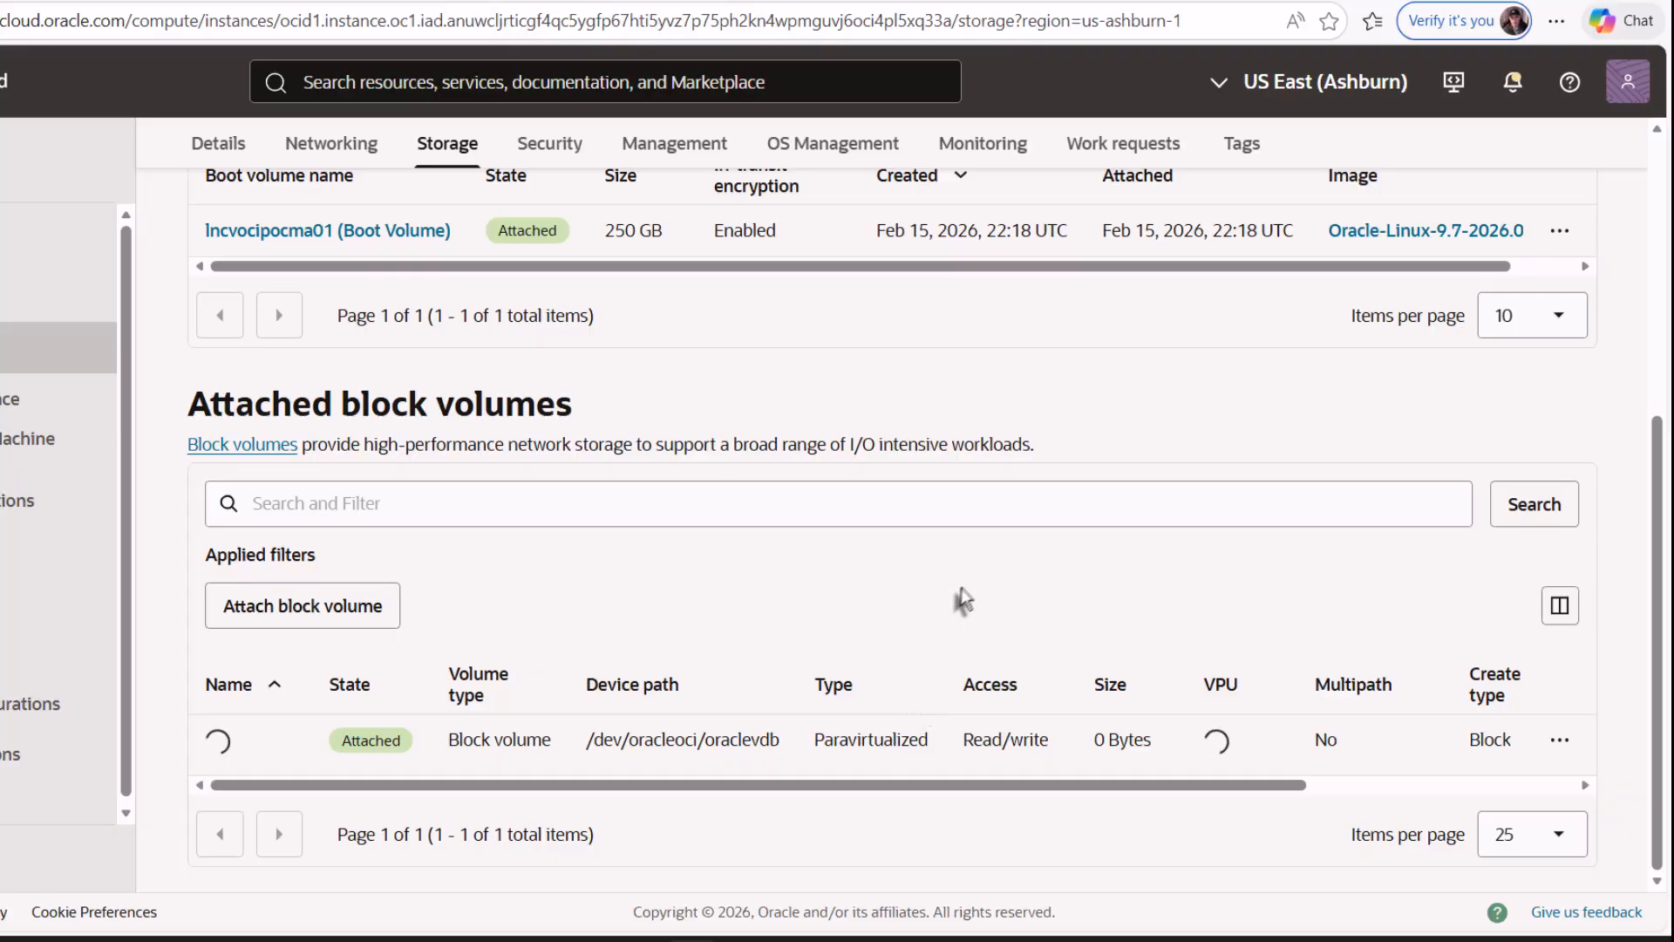
{"action": "scroll", "coordinate": [771, 555], "scroll_direction": "up", "scroll_amount": 4}
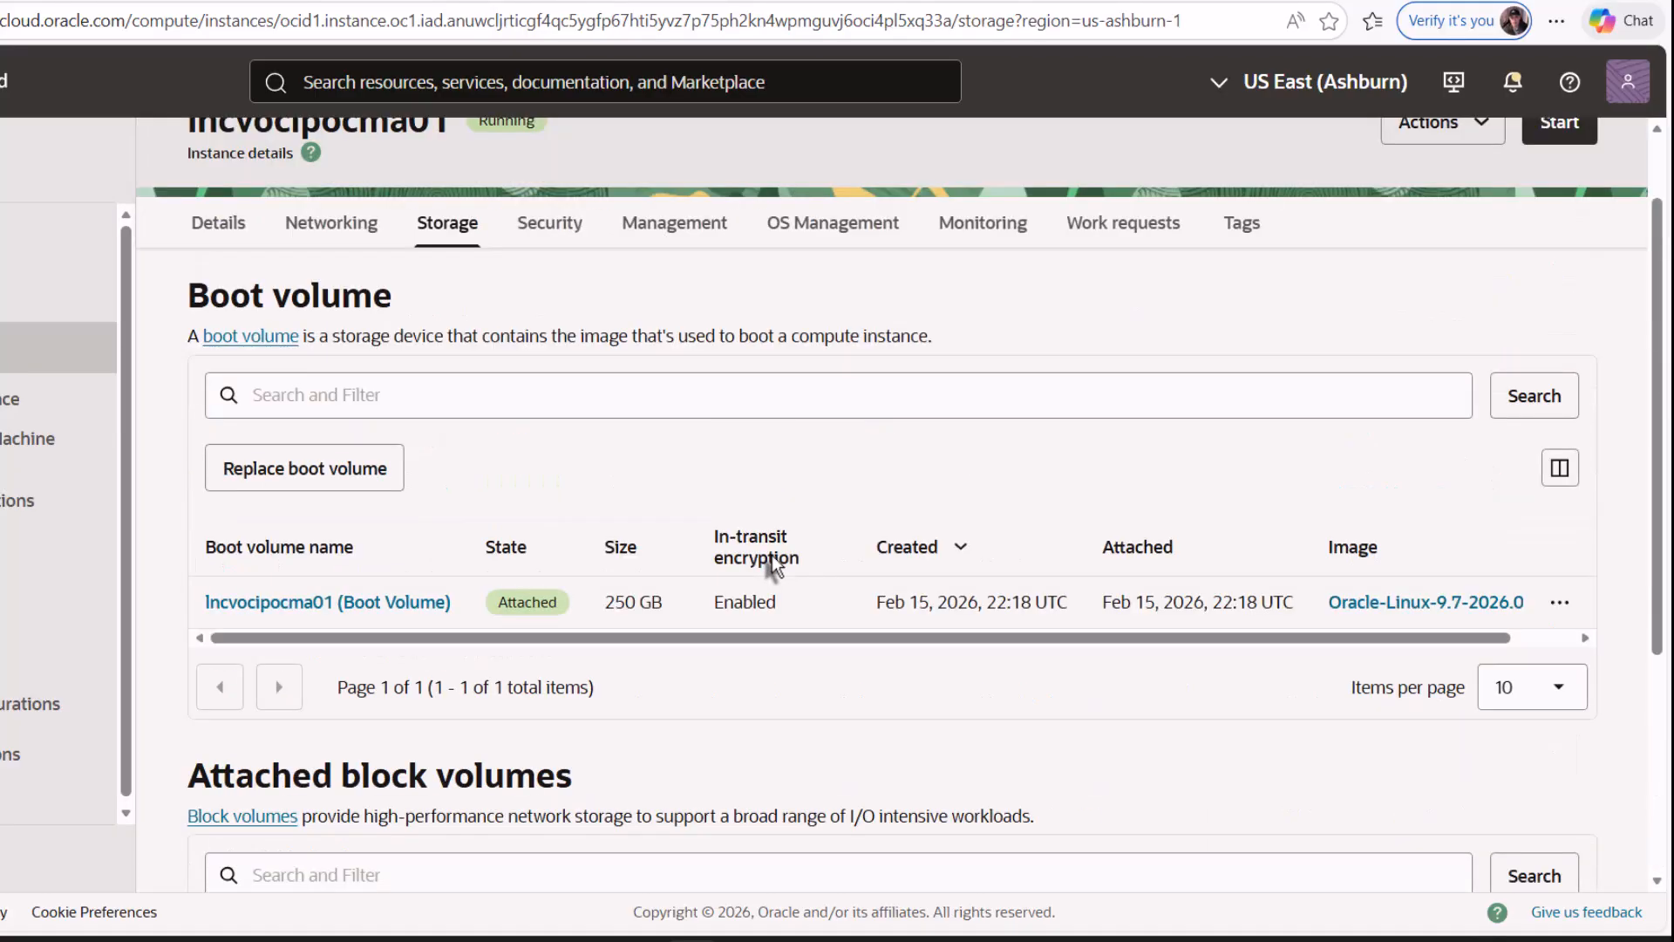
{"action": "scroll", "coordinate": [772, 567], "scroll_direction": "down", "scroll_amount": 5}
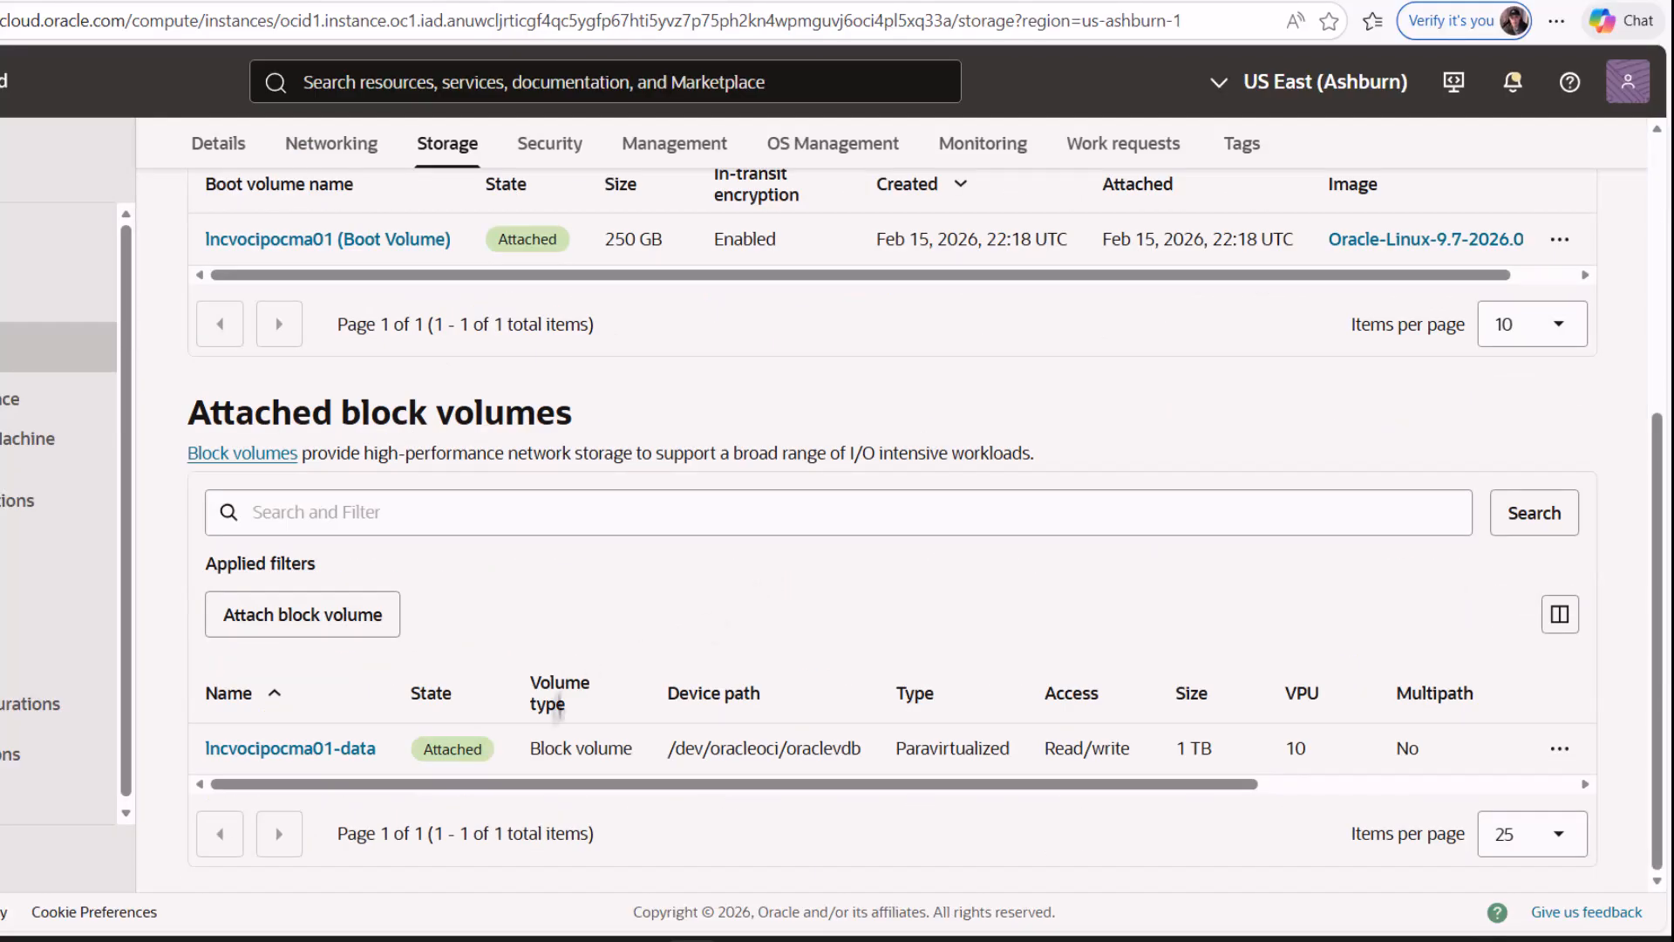
{"action": "scroll", "coordinate": [621, 438], "scroll_direction": "up", "scroll_amount": 3}
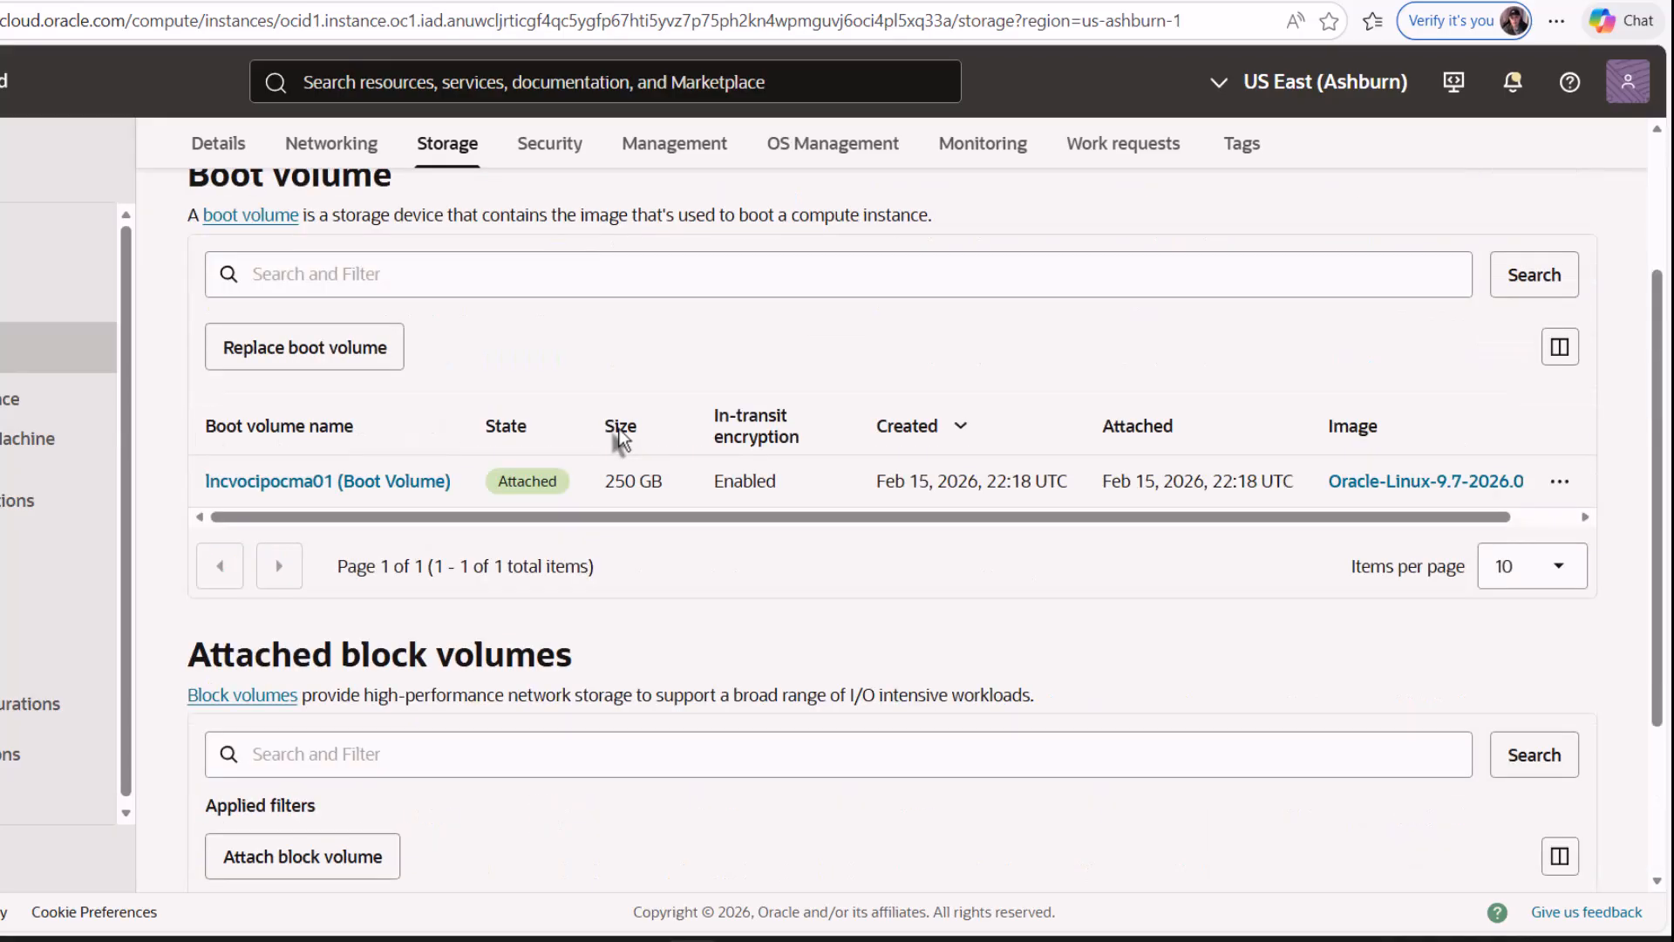
{"action": "scroll", "coordinate": [621, 439], "scroll_direction": "up", "scroll_amount": 3}
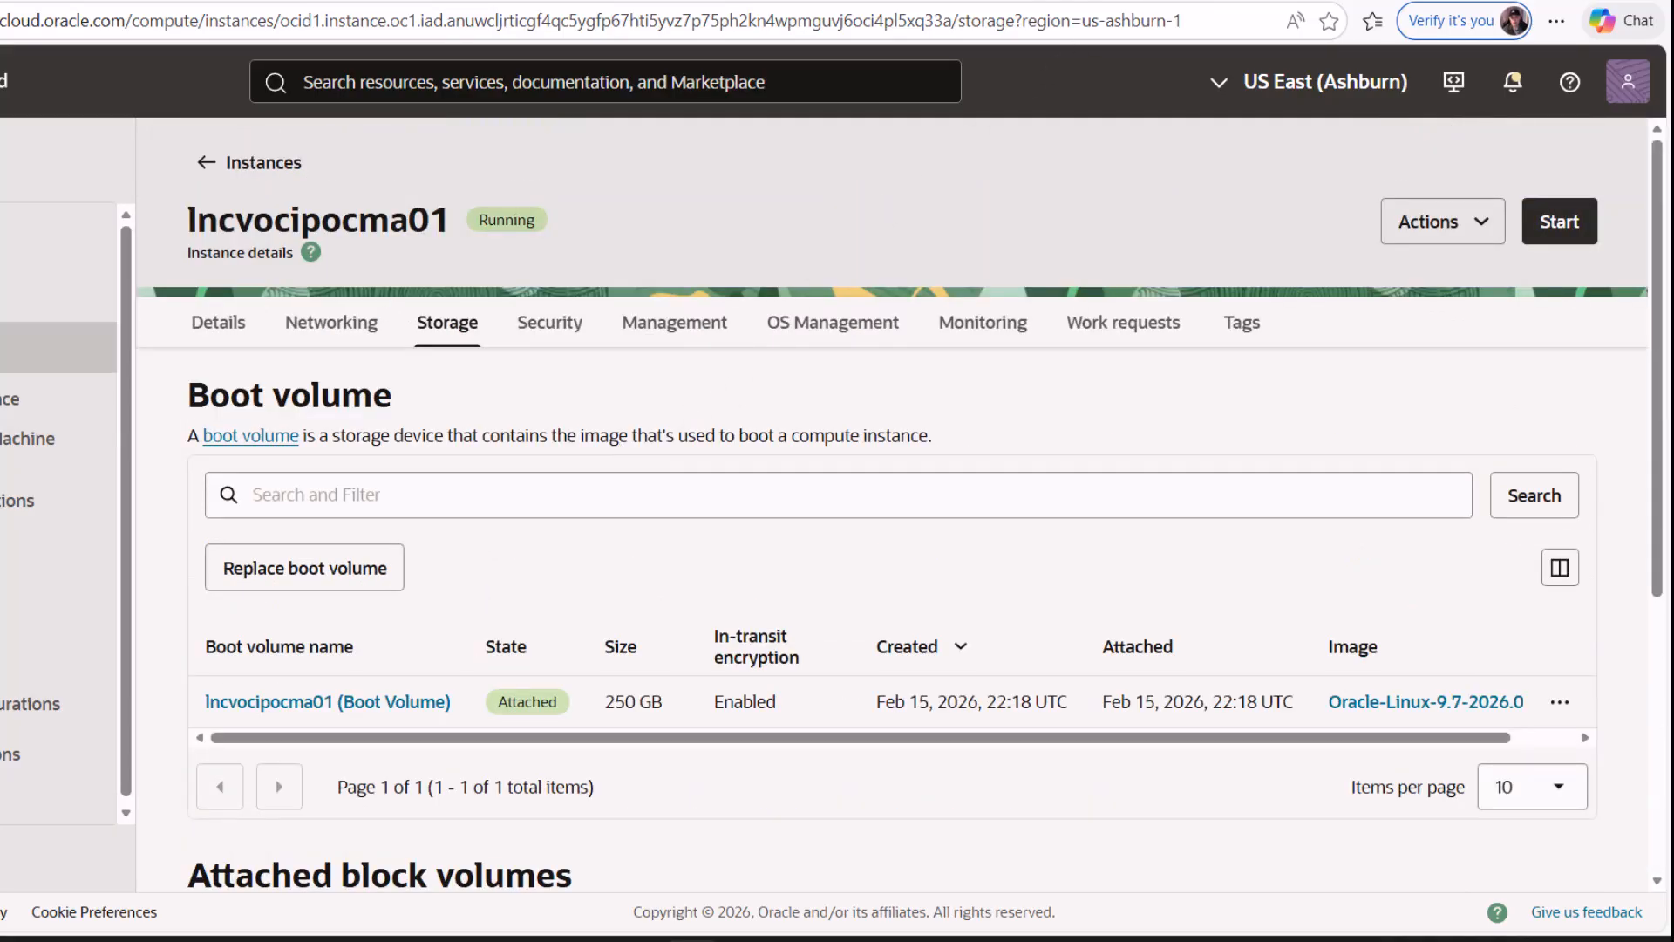
{"action": "key", "text": "ctrl+Tab"}
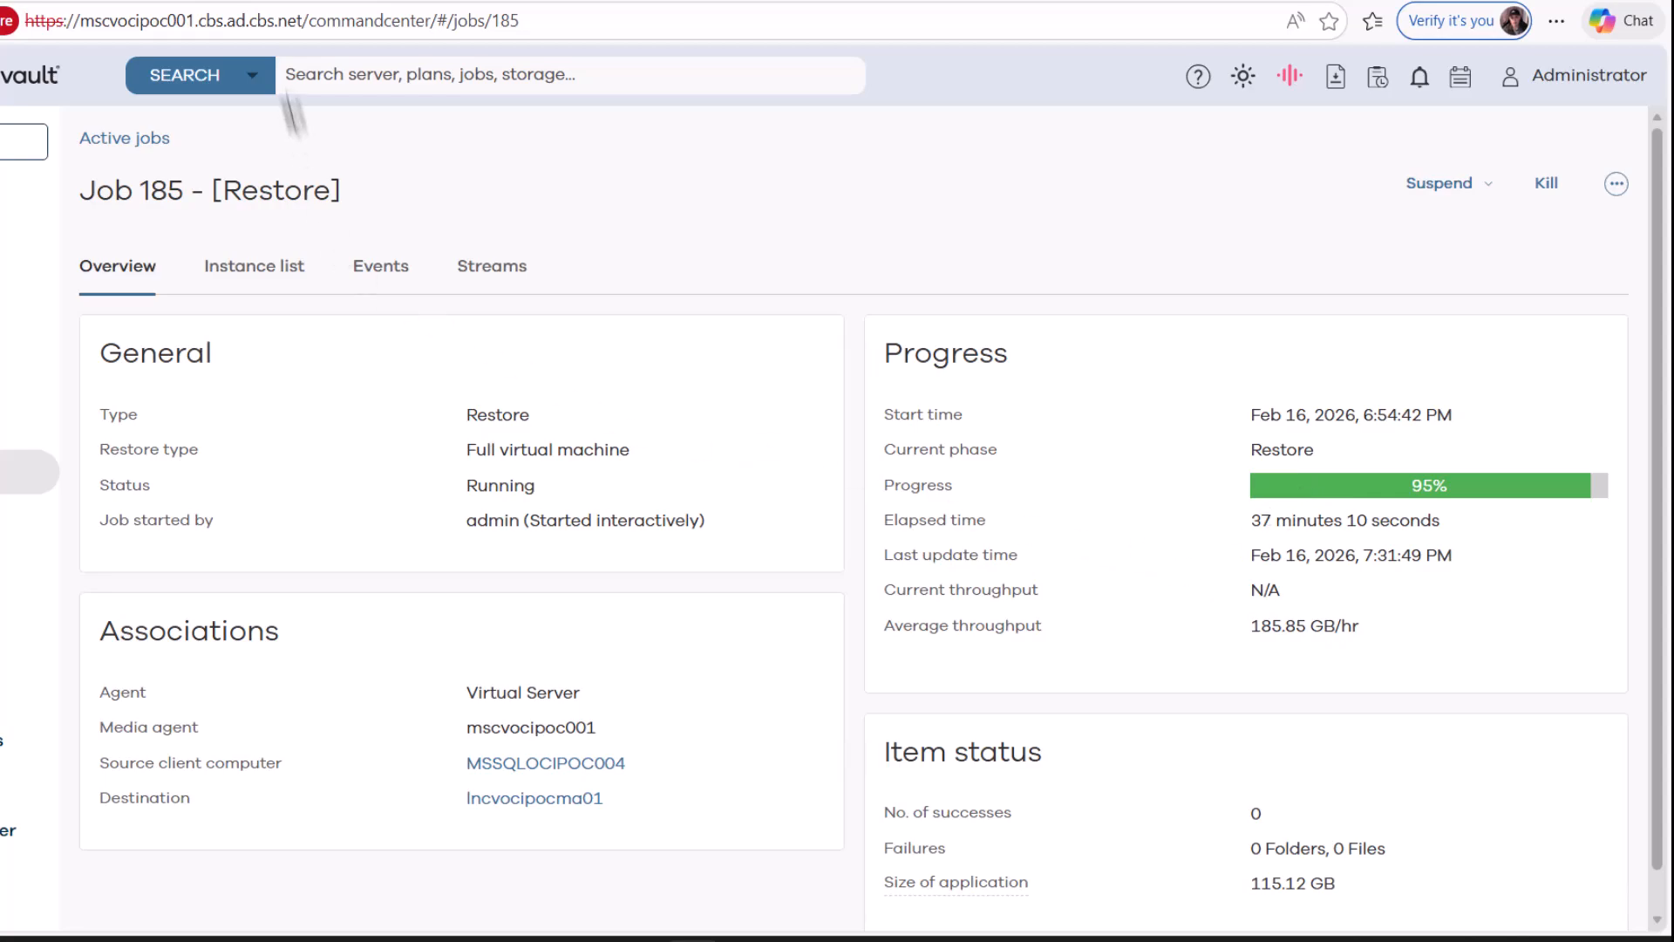
Go to the Oracle Cloud Instances list and open the running MSSQLOCIPOC004-CV-Restore-Test instance
{"action": "left_click", "coordinate": [270, 2]}
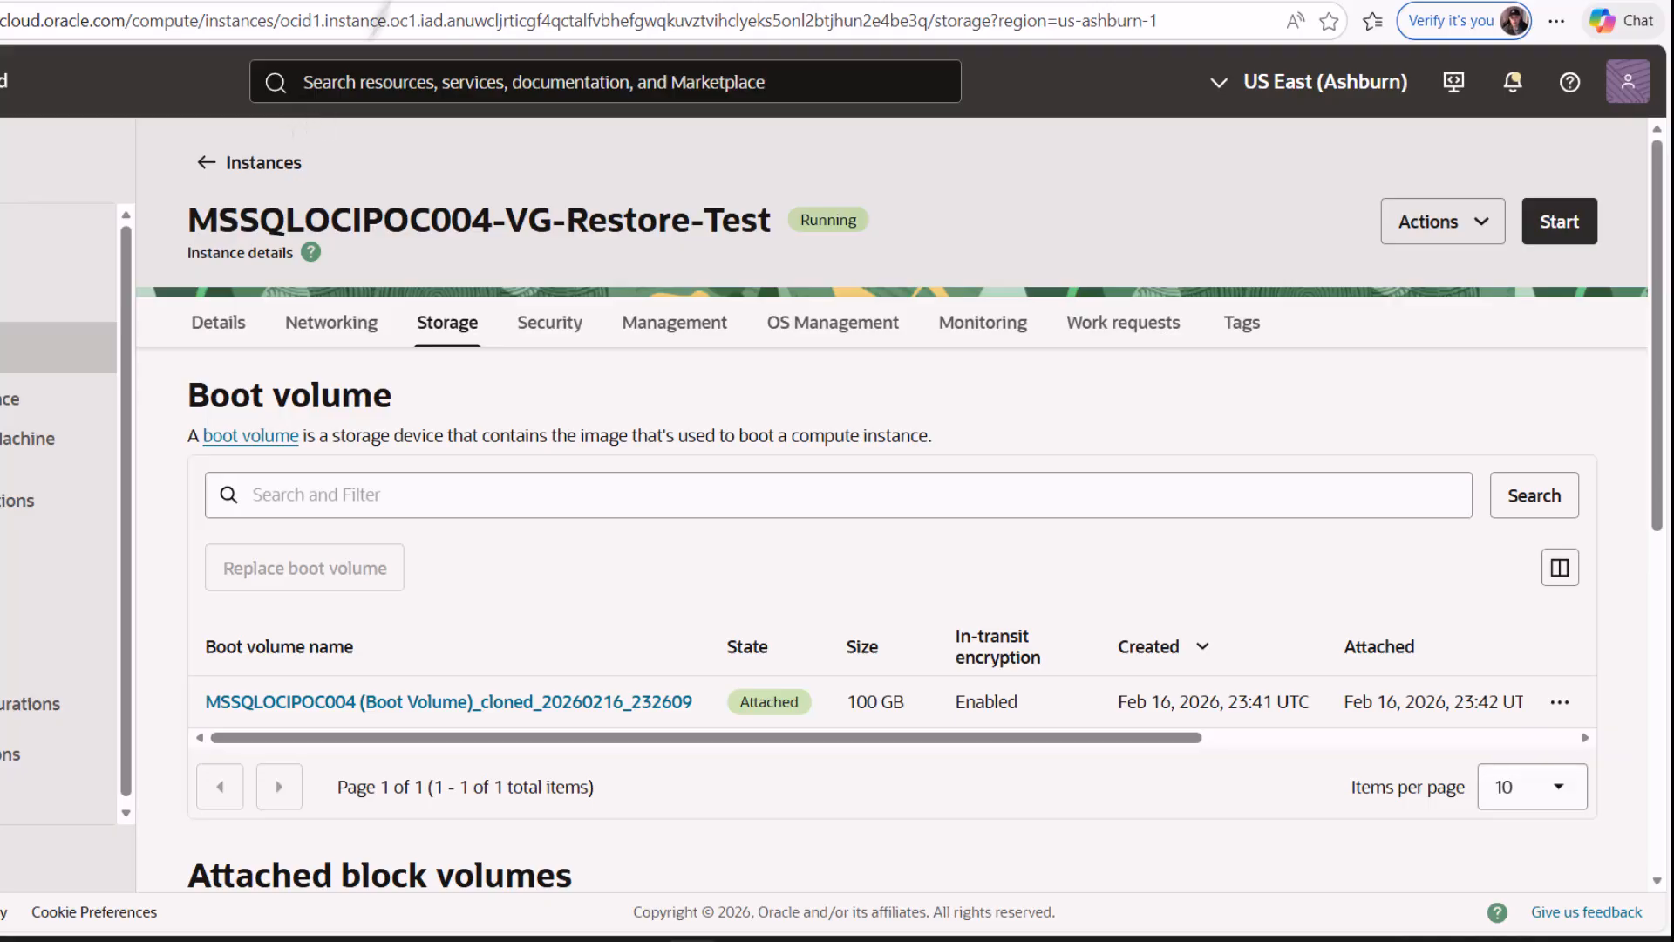
{"action": "left_click", "coordinate": [293, 2]}
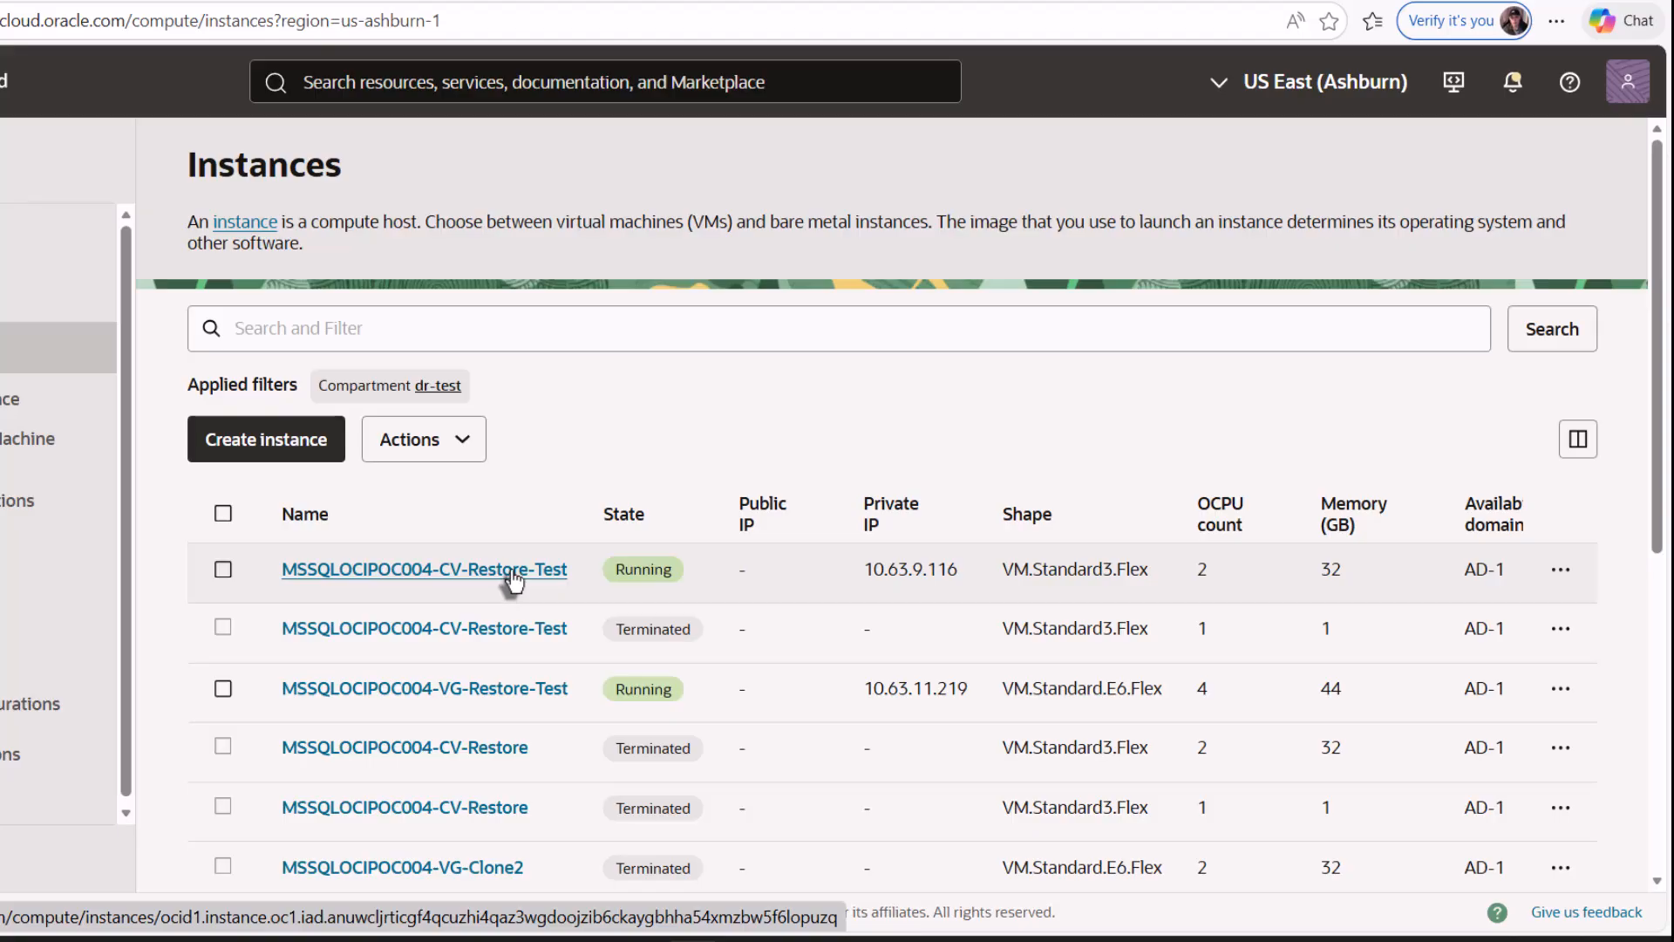
{"action": "left_click", "coordinate": [511, 572]}
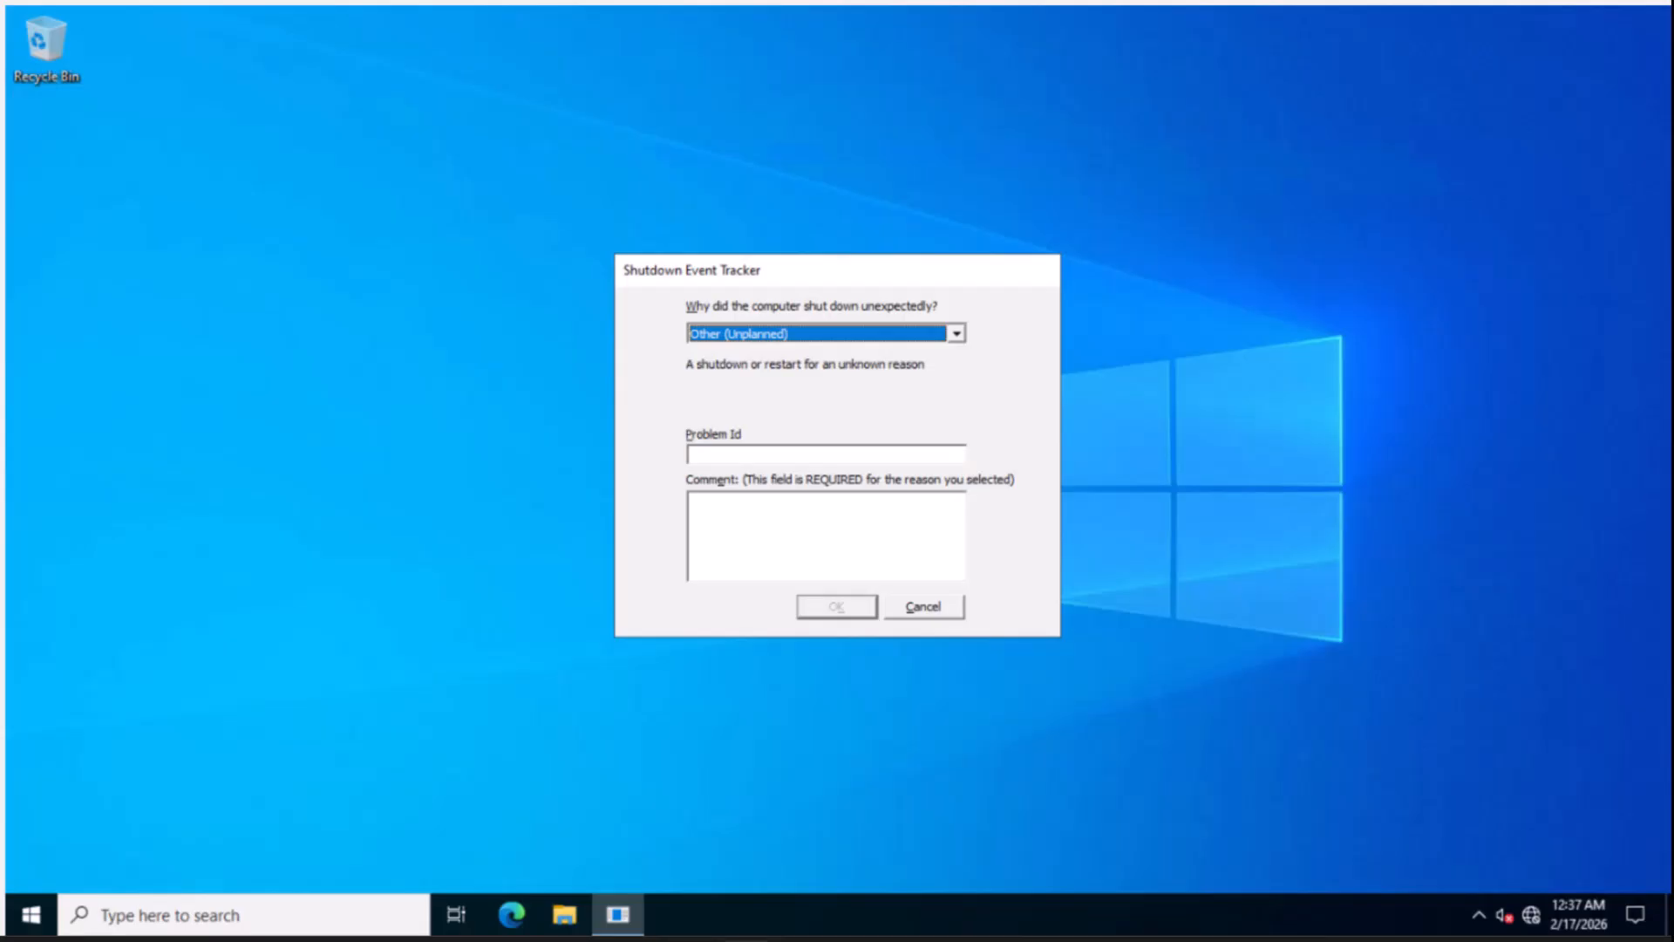
Submit the unexpected shutdown reason with the comment "asd" on the Commvault-restored server, and show its drives under This PC
{"action": "left_click", "coordinate": [799, 536]}
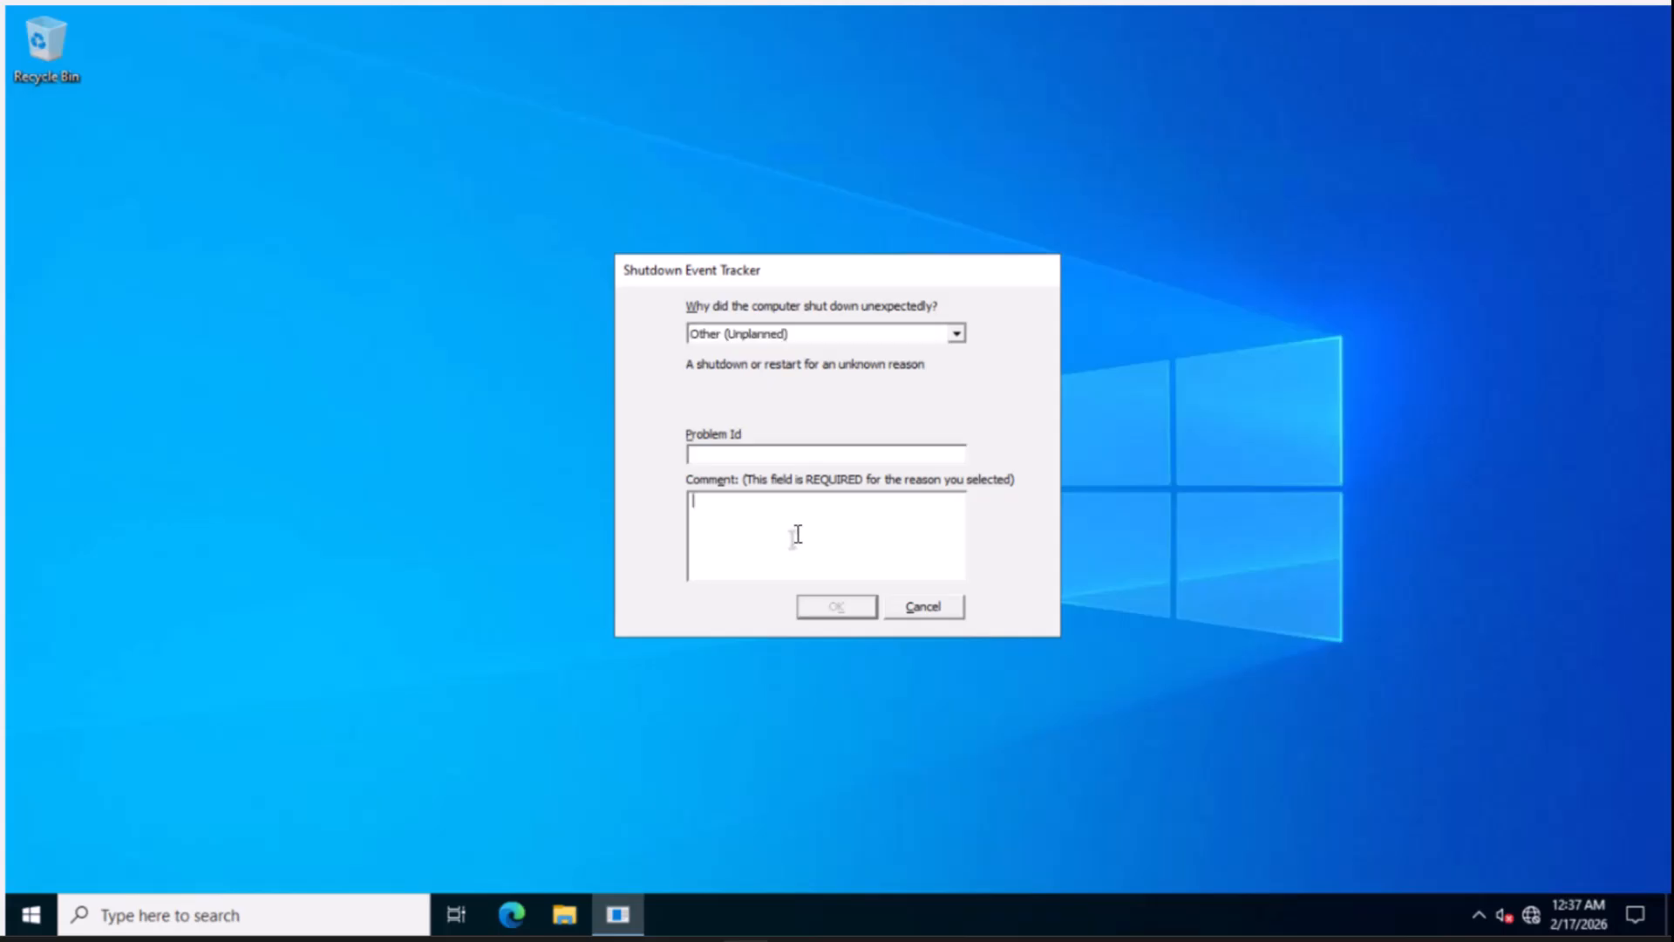
{"action": "type", "text": "asd"}
{"action": "left_click", "coordinate": [848, 602]}
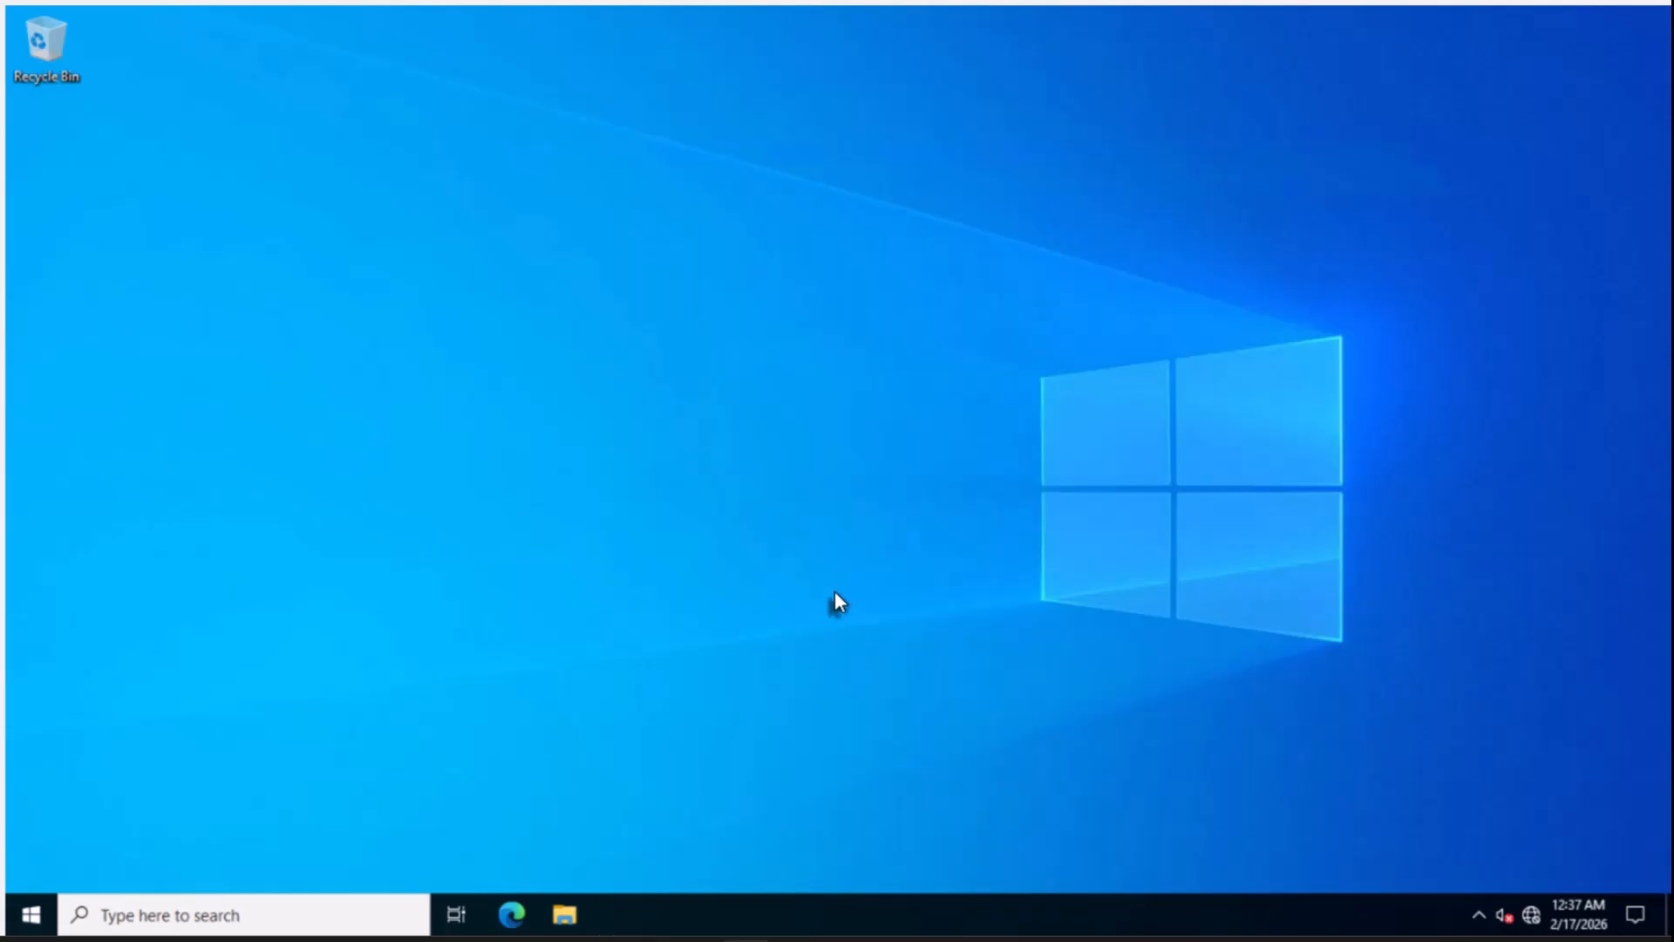
{"action": "left_click", "coordinate": [565, 913]}
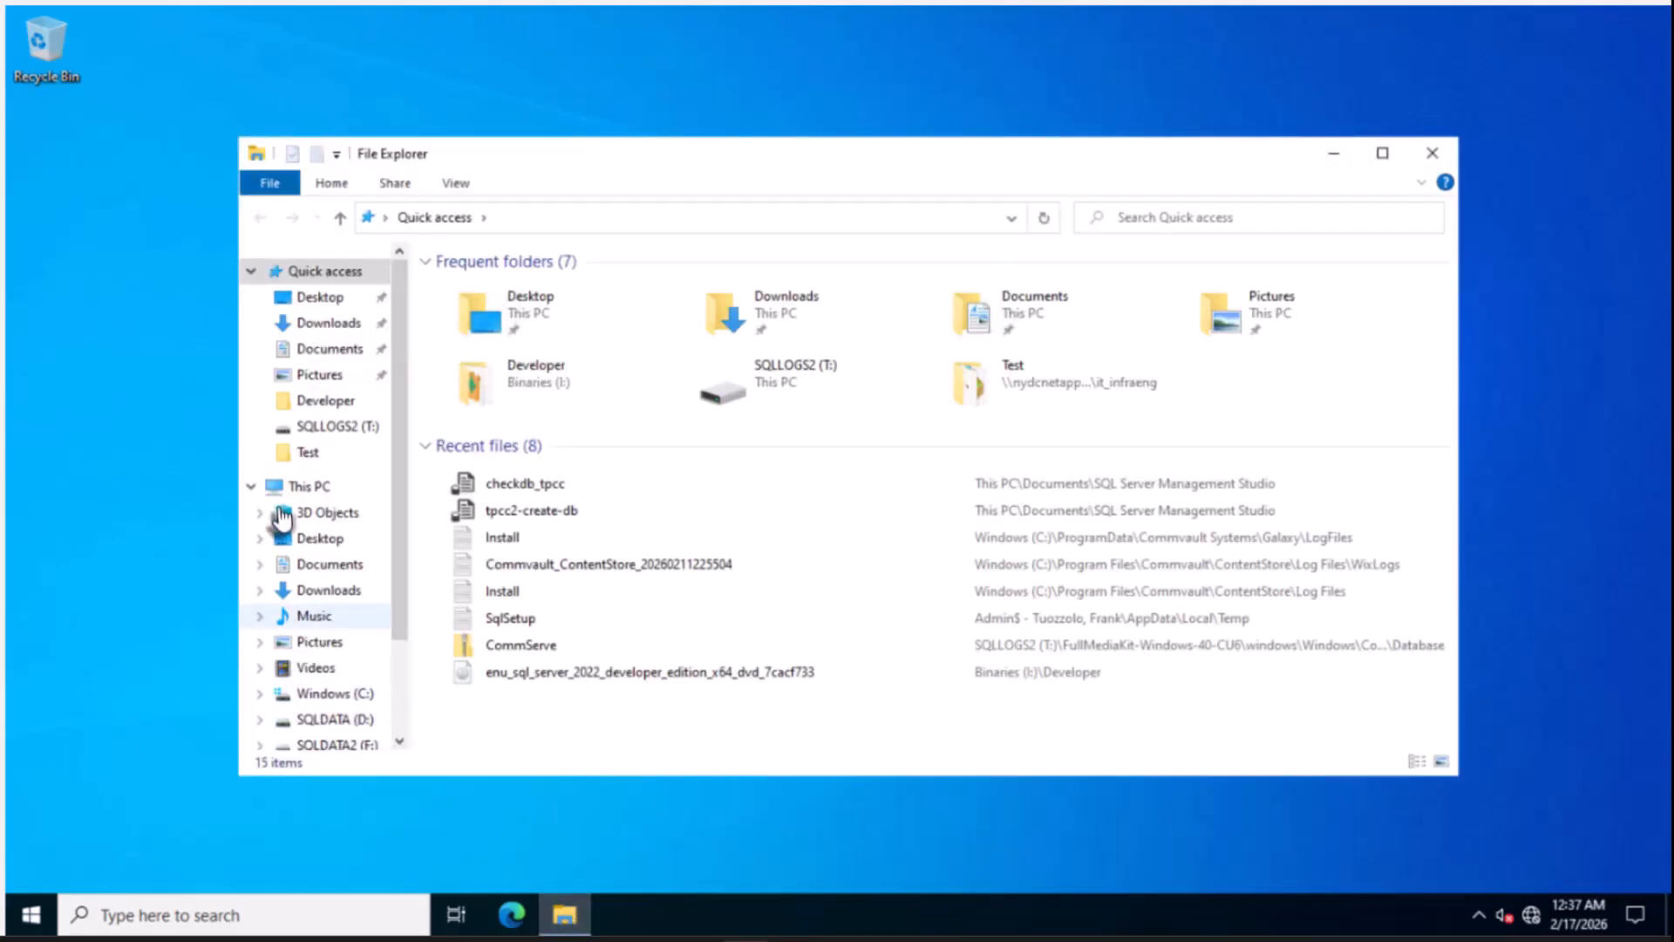
{"action": "left_click", "coordinate": [284, 488]}
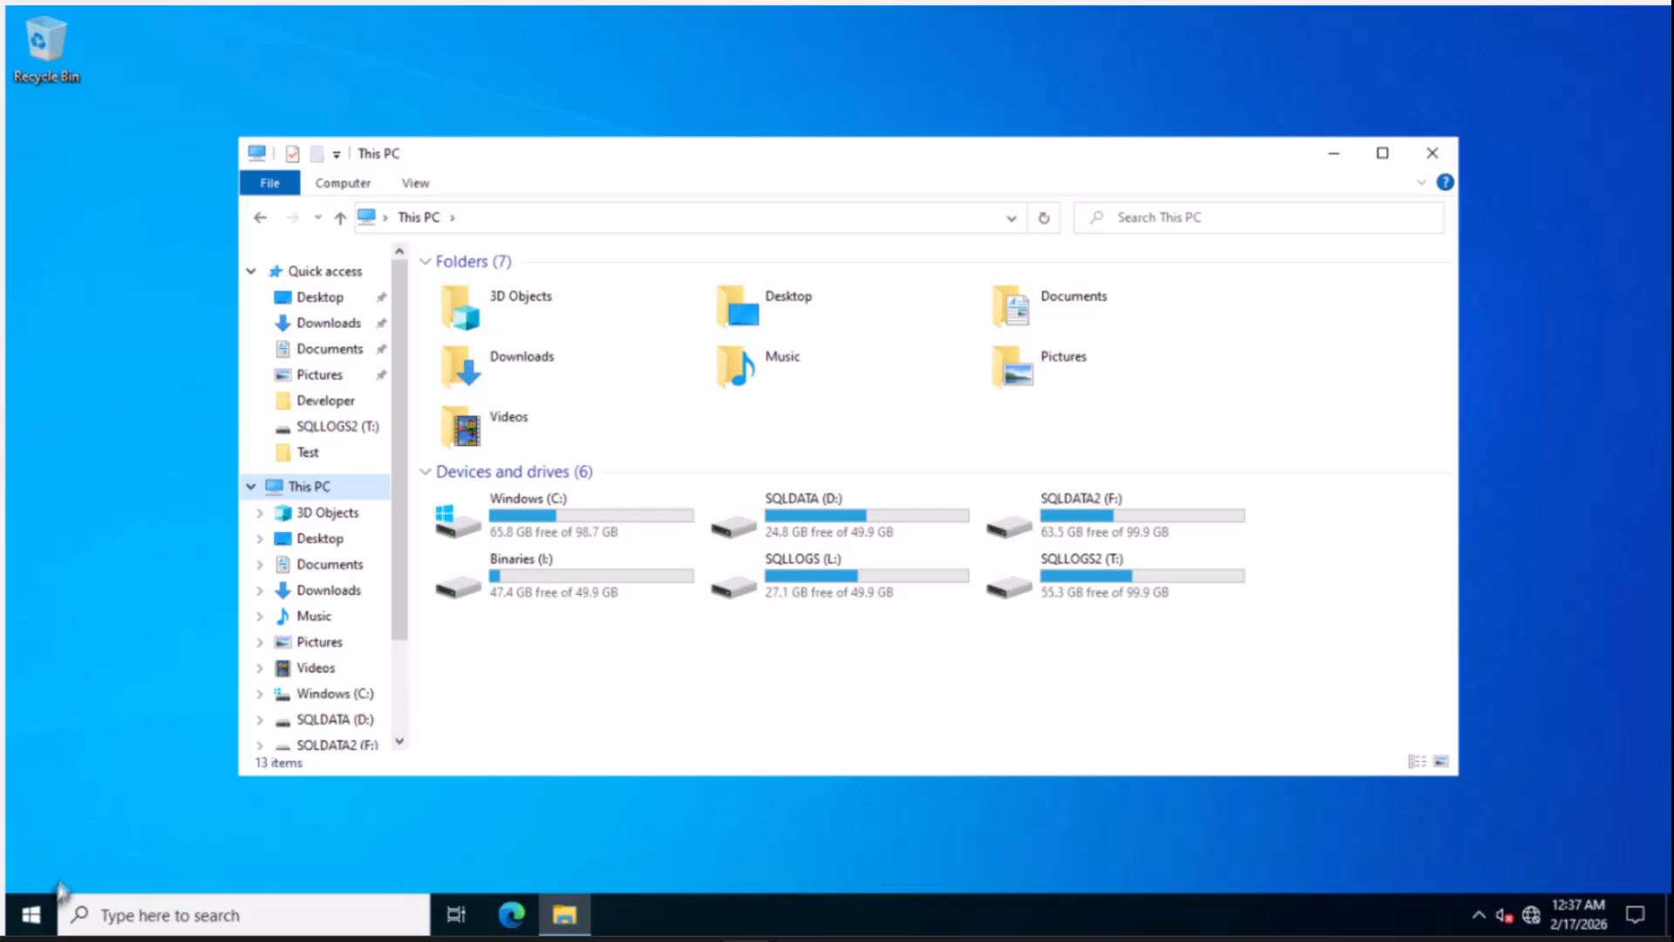
Open SQL Server 2022 Configuration Manager and start the SQL Server (COMMVAULT) service
{"action": "left_click", "coordinate": [44, 922]}
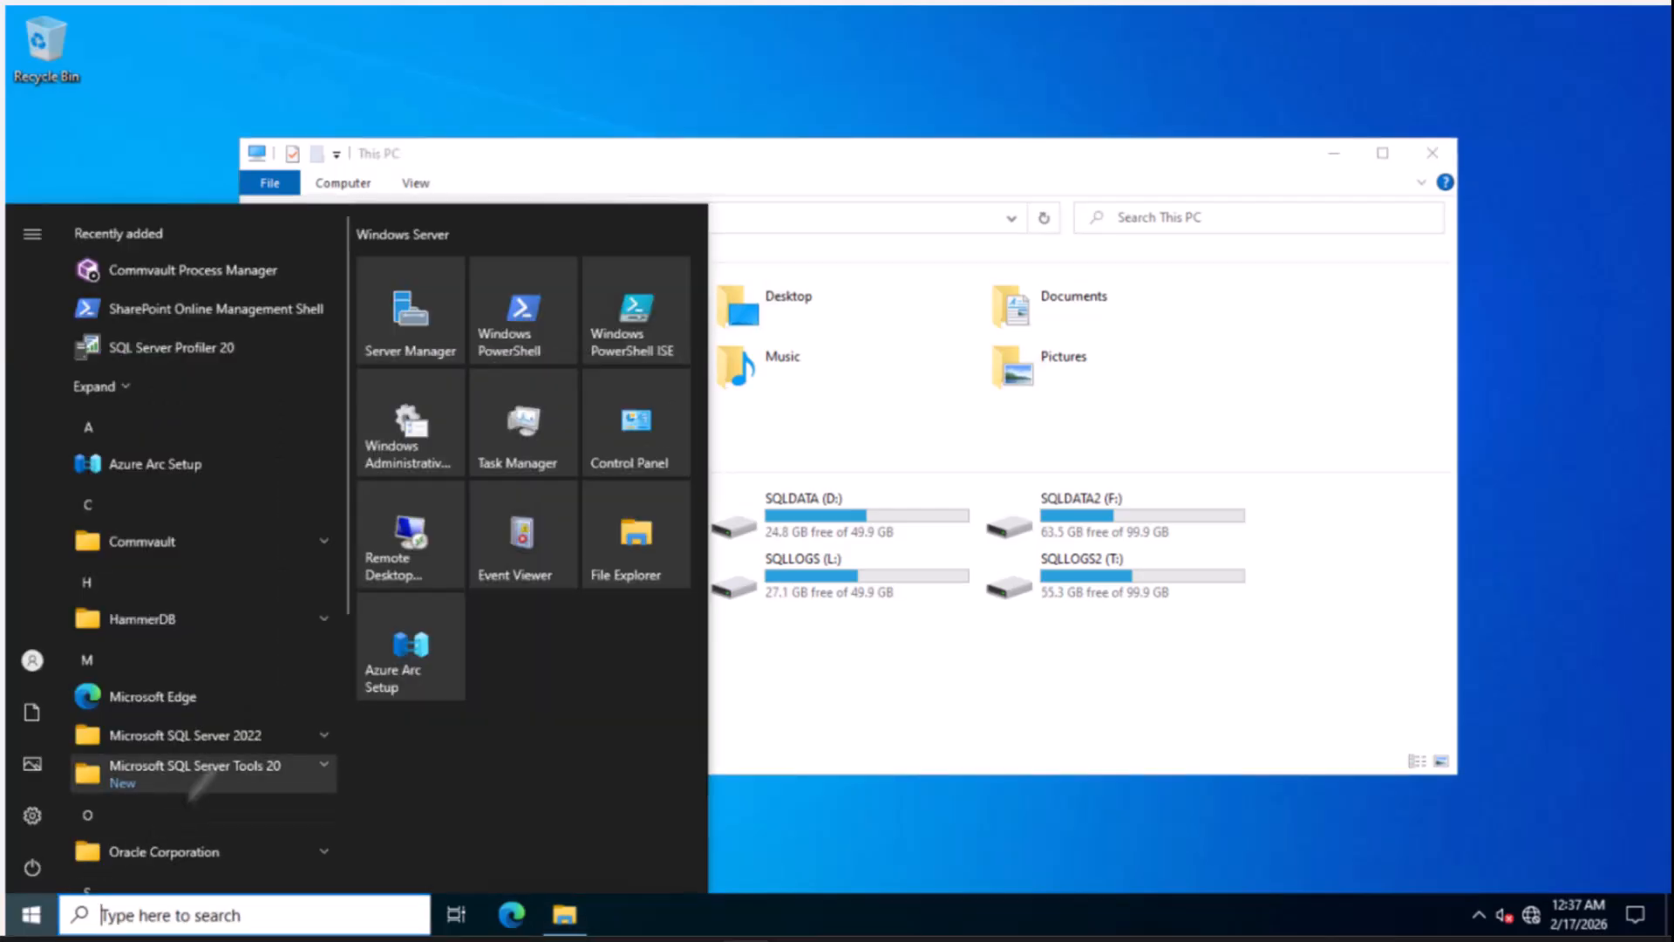
{"action": "left_click", "coordinate": [238, 735]}
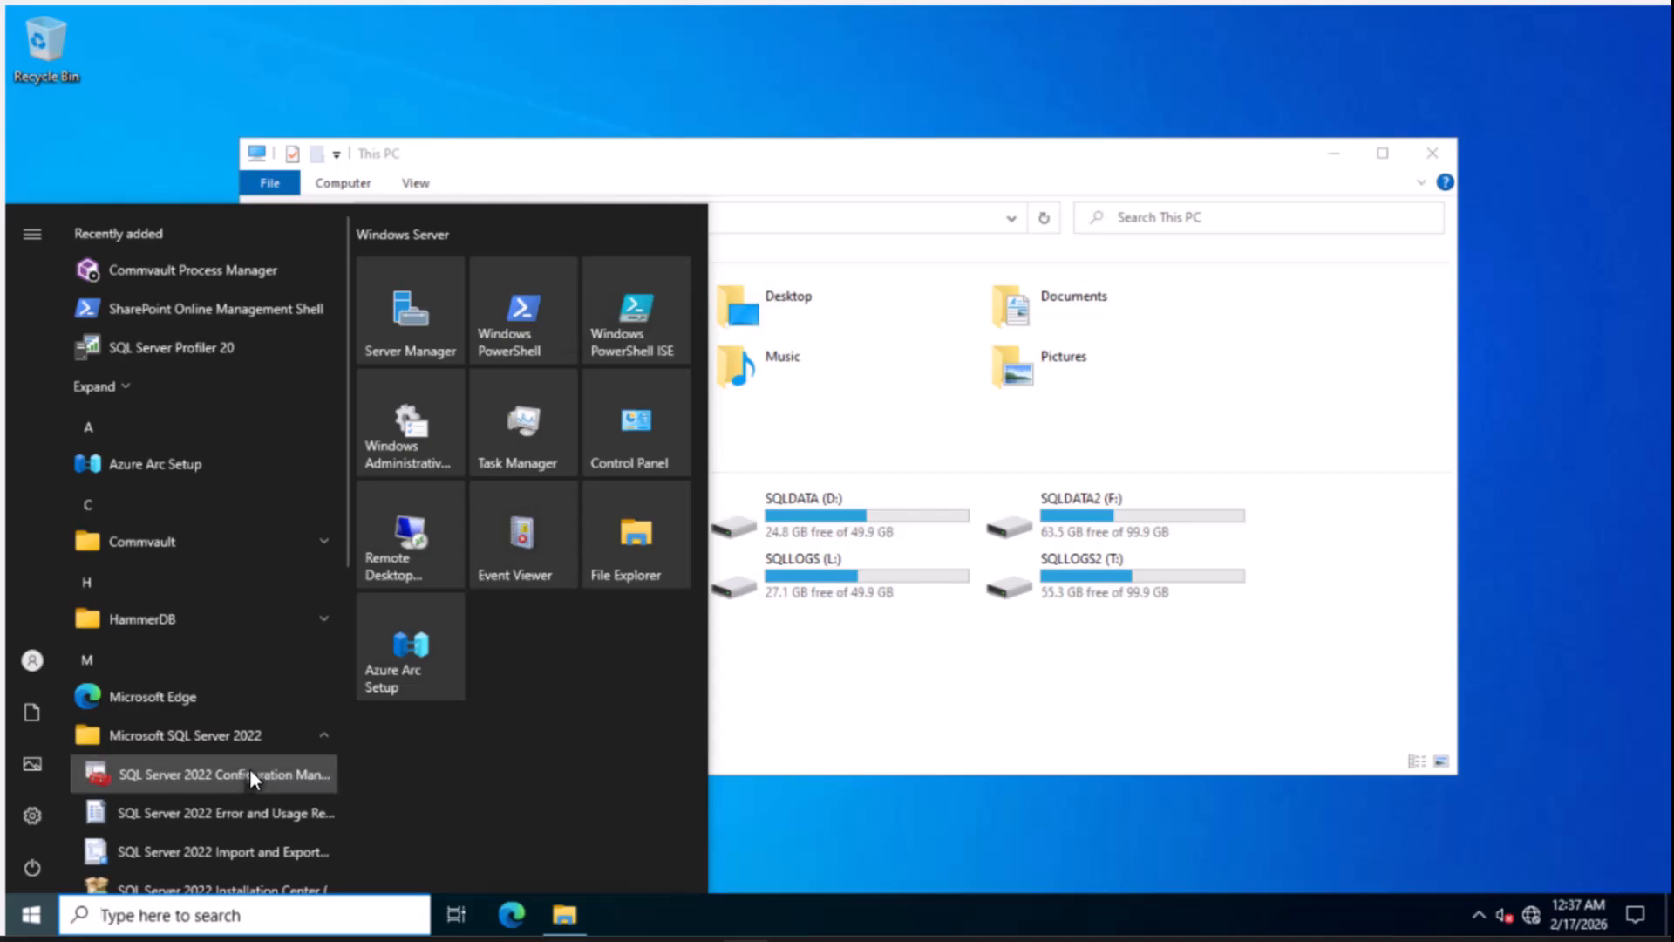
{"action": "left_click", "coordinate": [249, 767]}
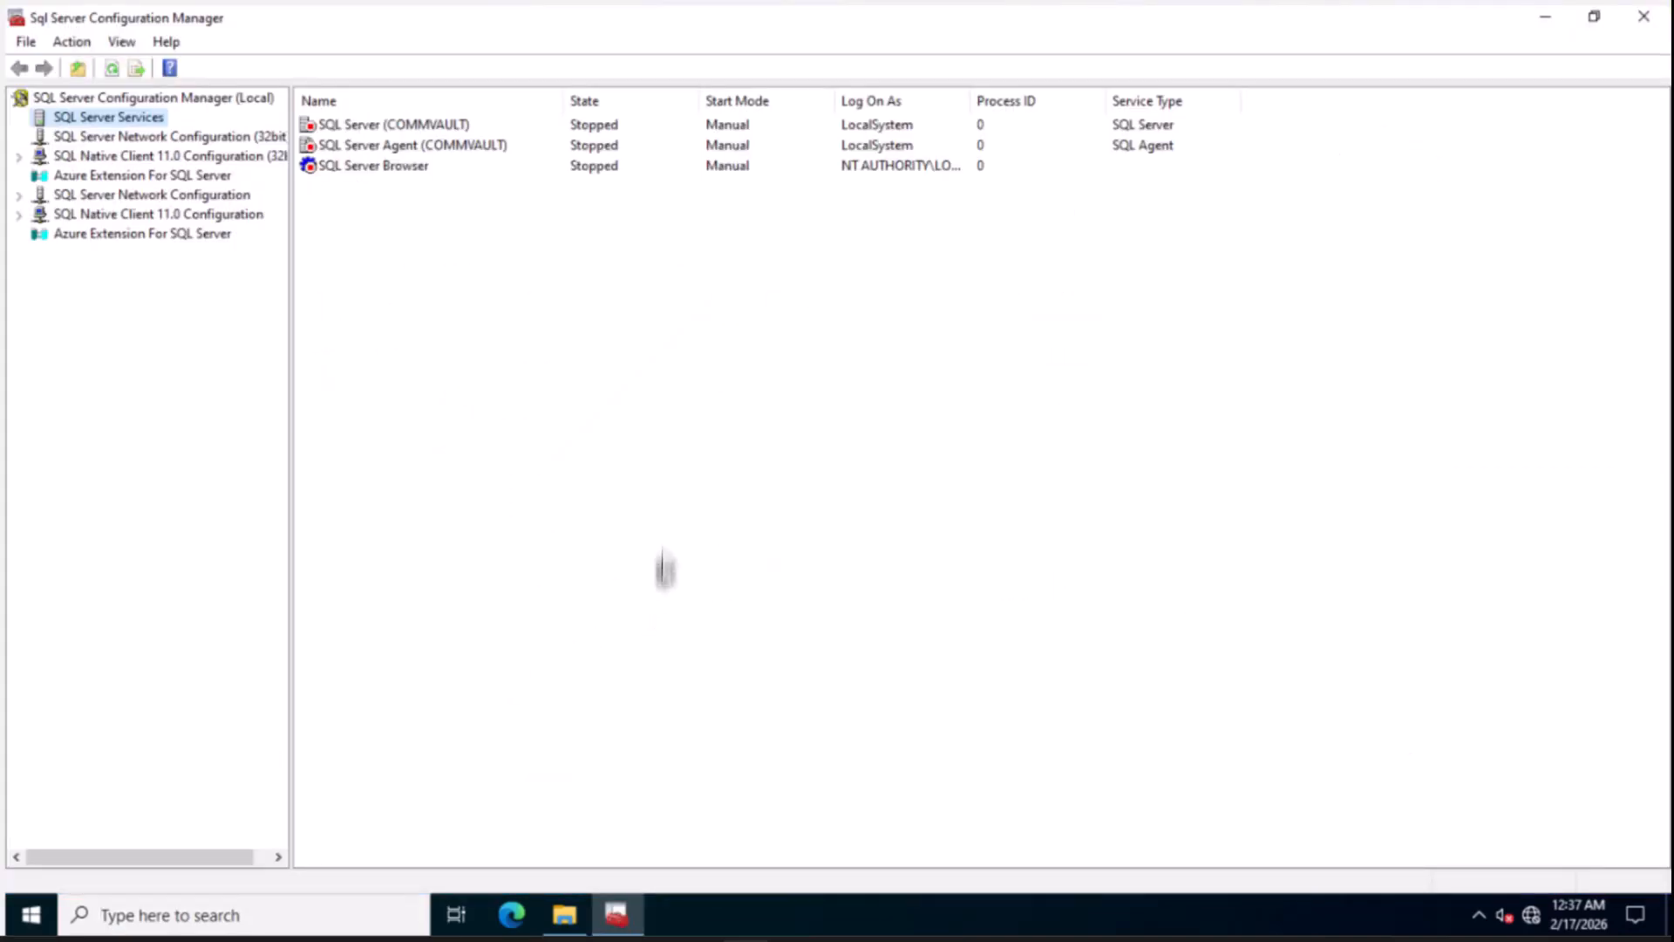
{"action": "left_click", "coordinate": [413, 128]}
{"action": "right_click", "coordinate": [413, 127]}
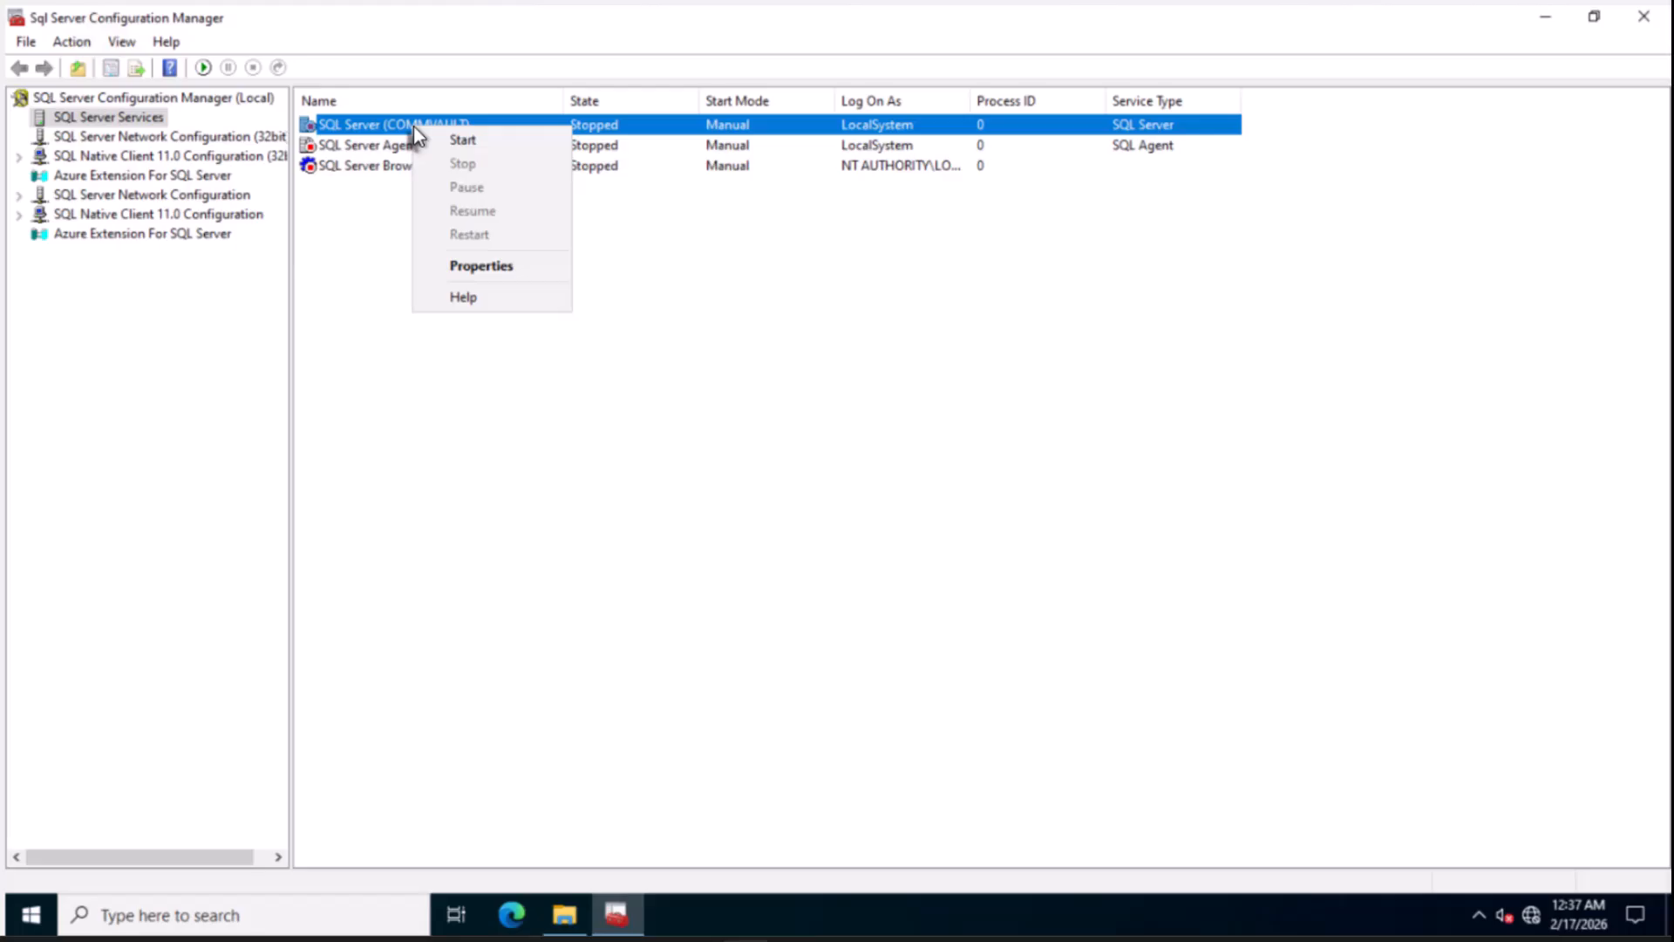
{"action": "left_click", "coordinate": [463, 141]}
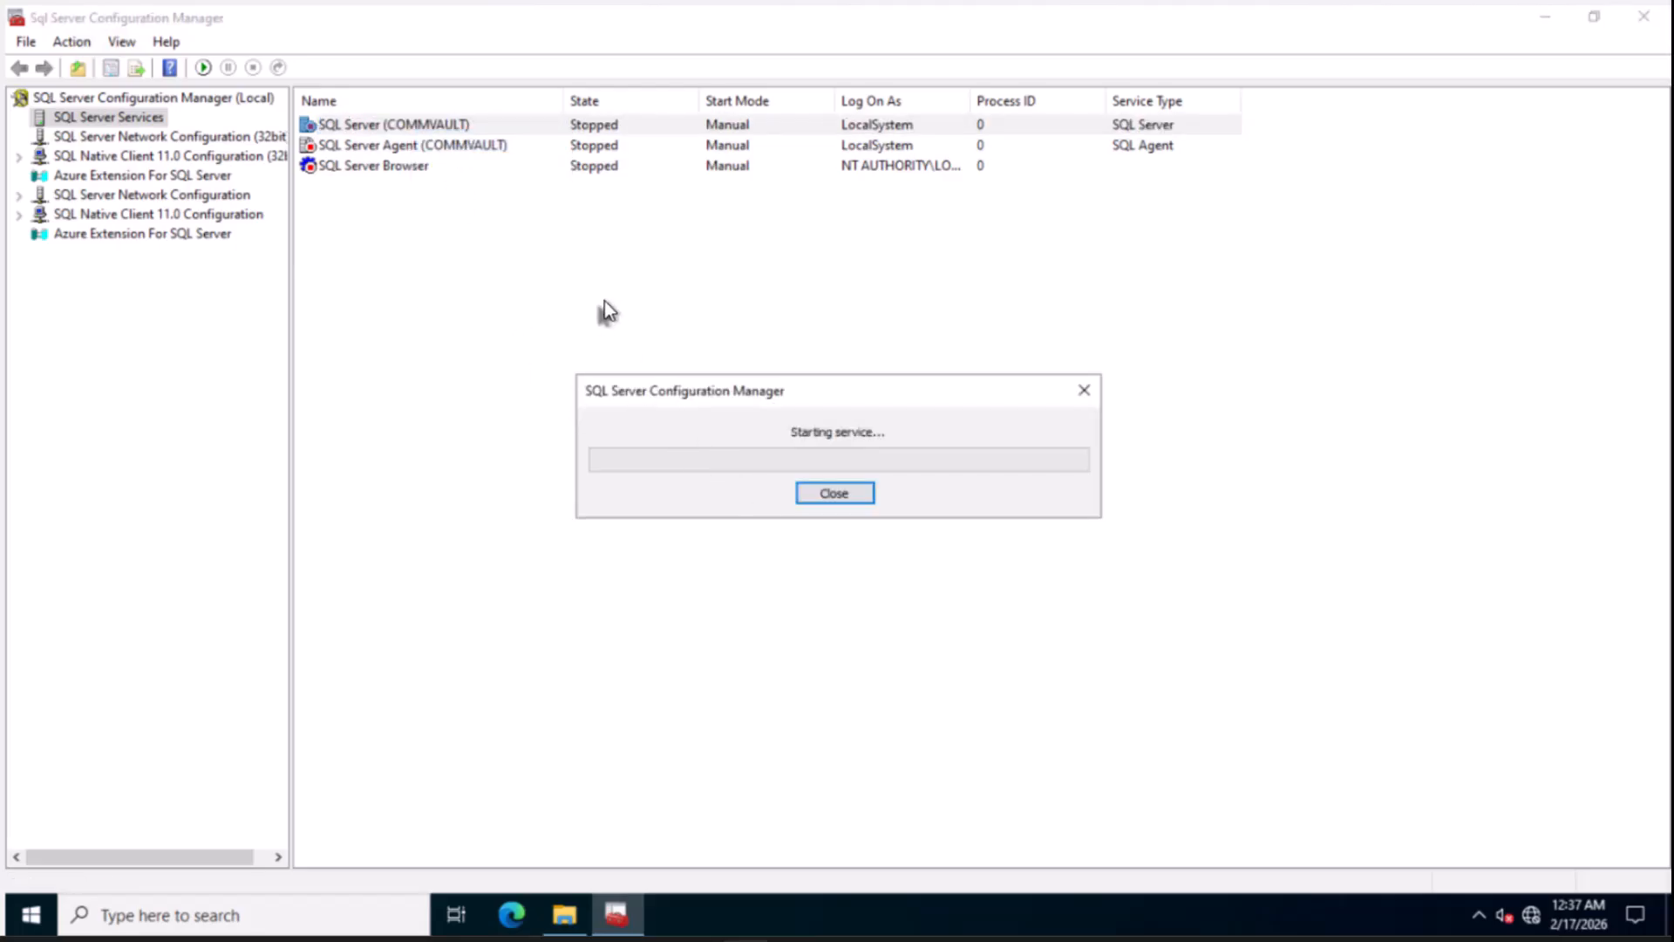
Start the SQL Server Agent (COMMVAULT) service
{"action": "left_click", "coordinate": [422, 145]}
{"action": "right_click", "coordinate": [422, 144]}
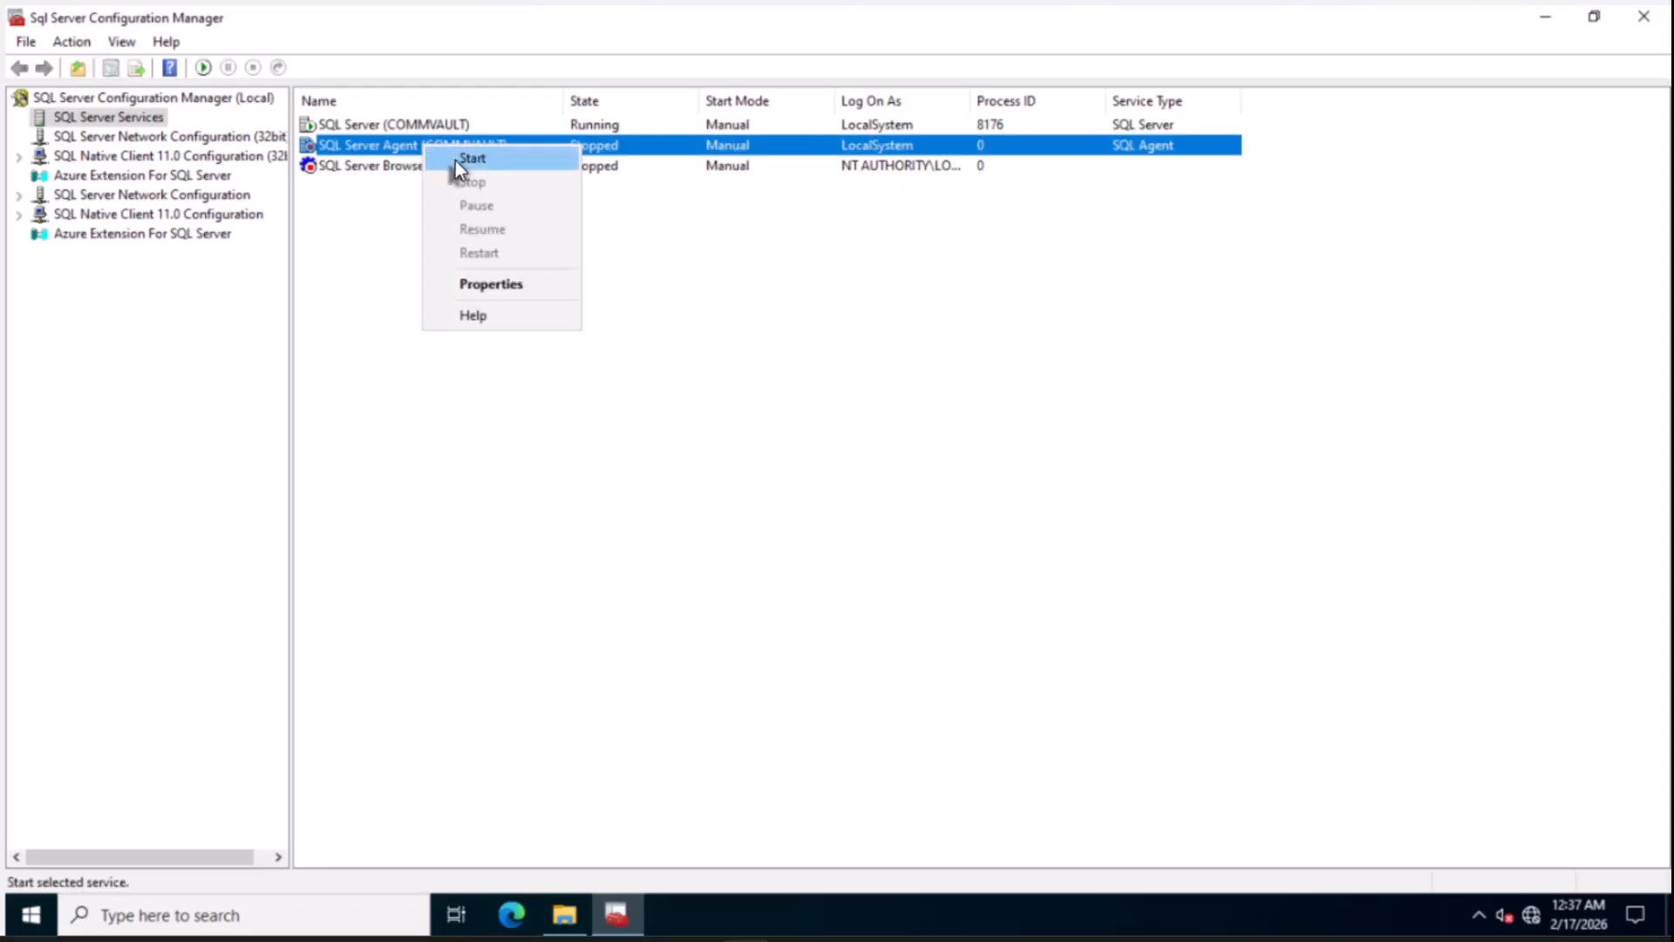
{"action": "left_click", "coordinate": [455, 160]}
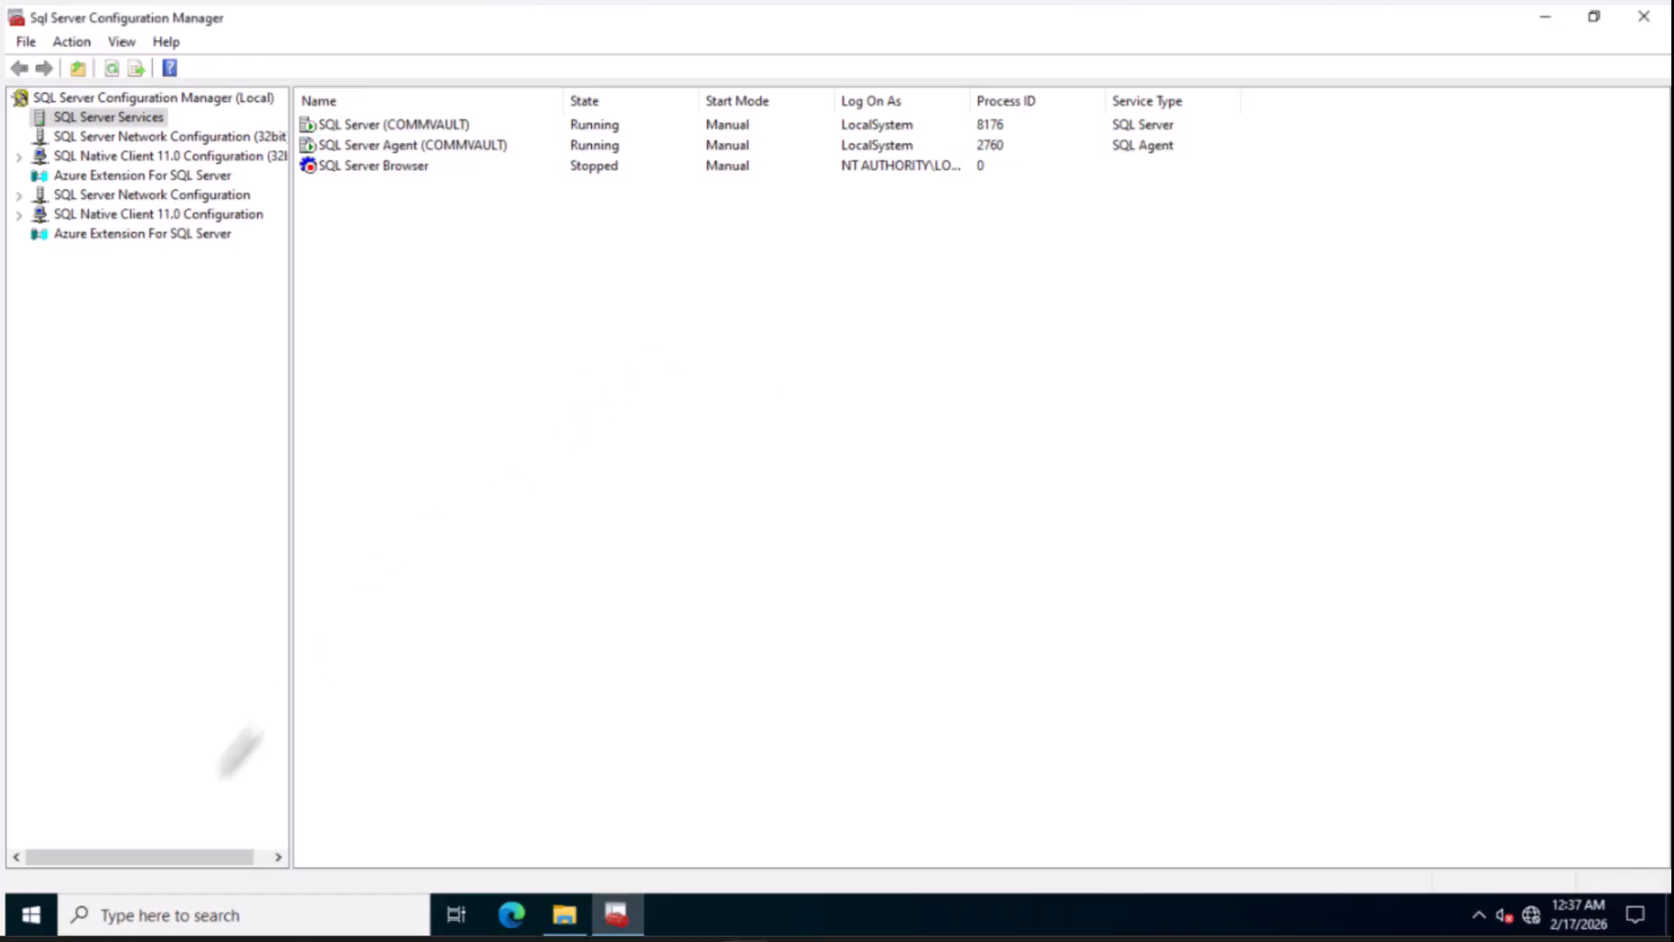
Launch SQL Server Management Studio 20, connect to MSSQLOCIPOC004\COMMVAULT with Windows Authentication, and expand its databases
{"action": "left_click", "coordinate": [32, 917]}
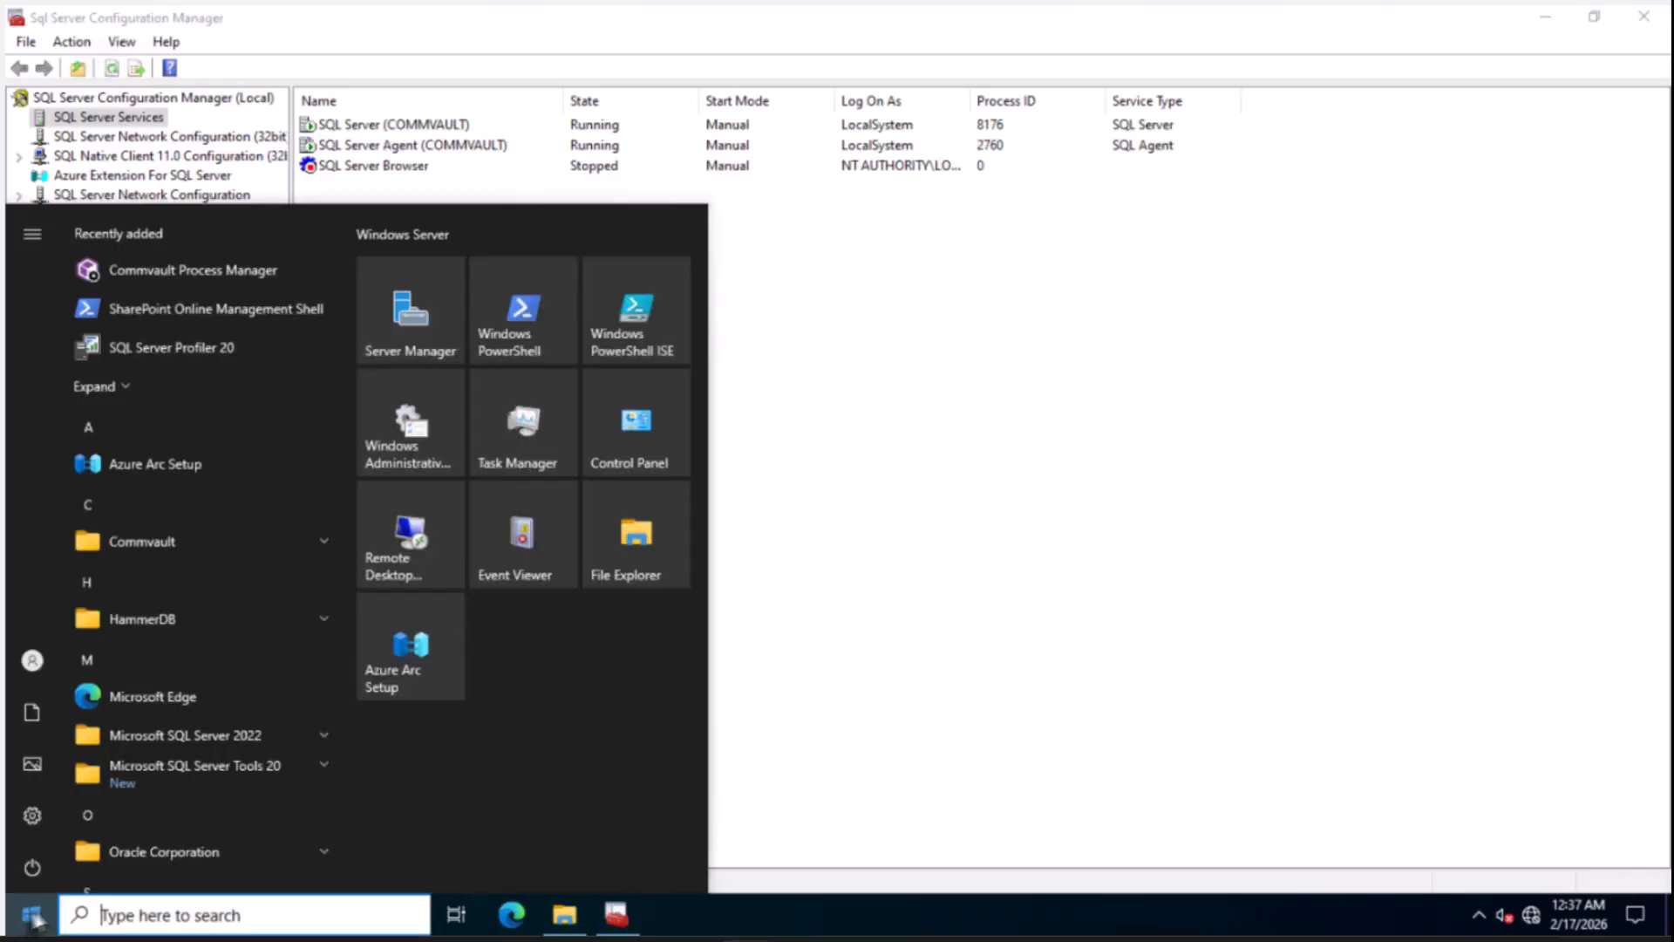
{"action": "left_click", "coordinate": [248, 767]}
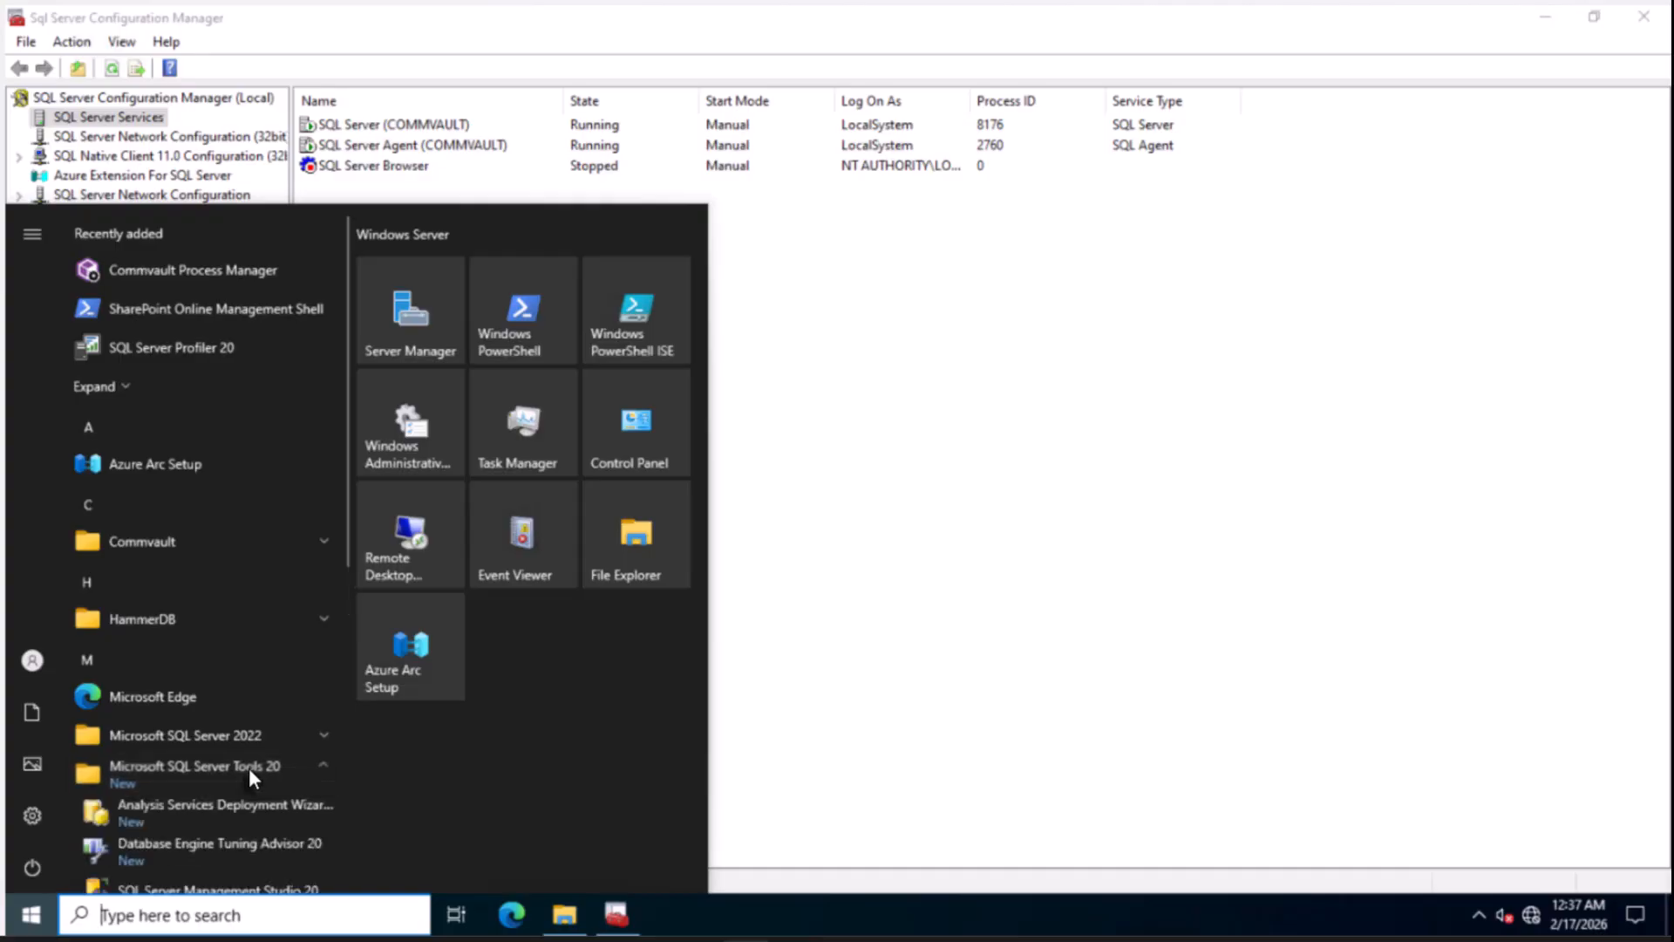
{"action": "scroll", "coordinate": [237, 778], "scroll_direction": "down", "scroll_amount": 2}
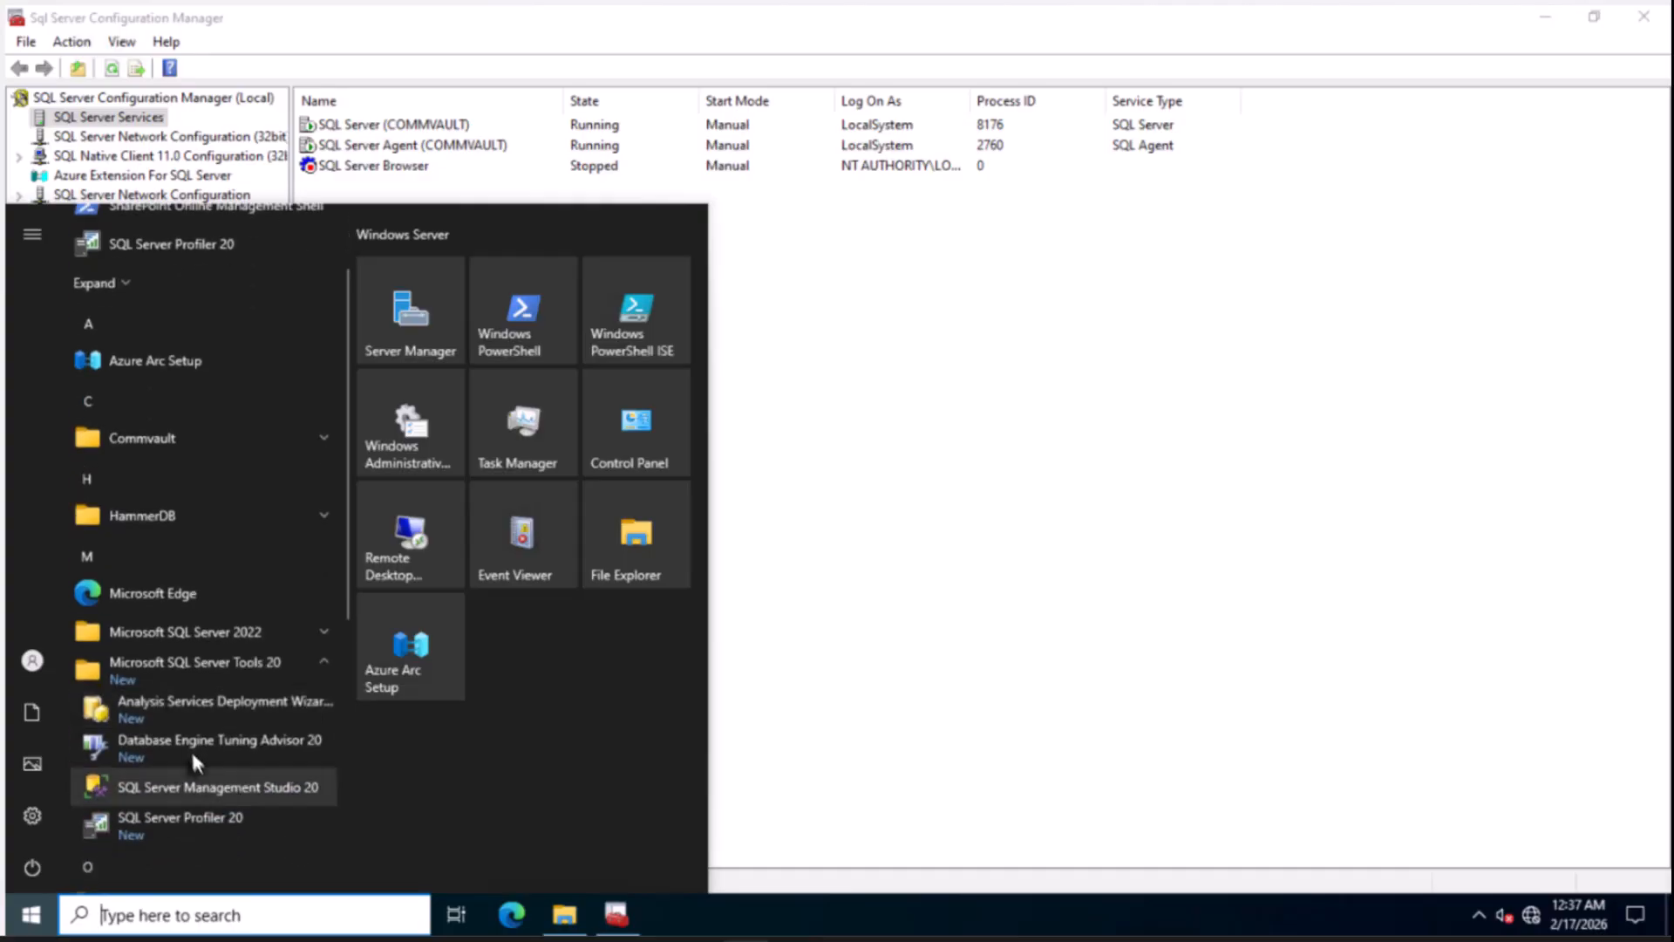
{"action": "left_click", "coordinate": [201, 790]}
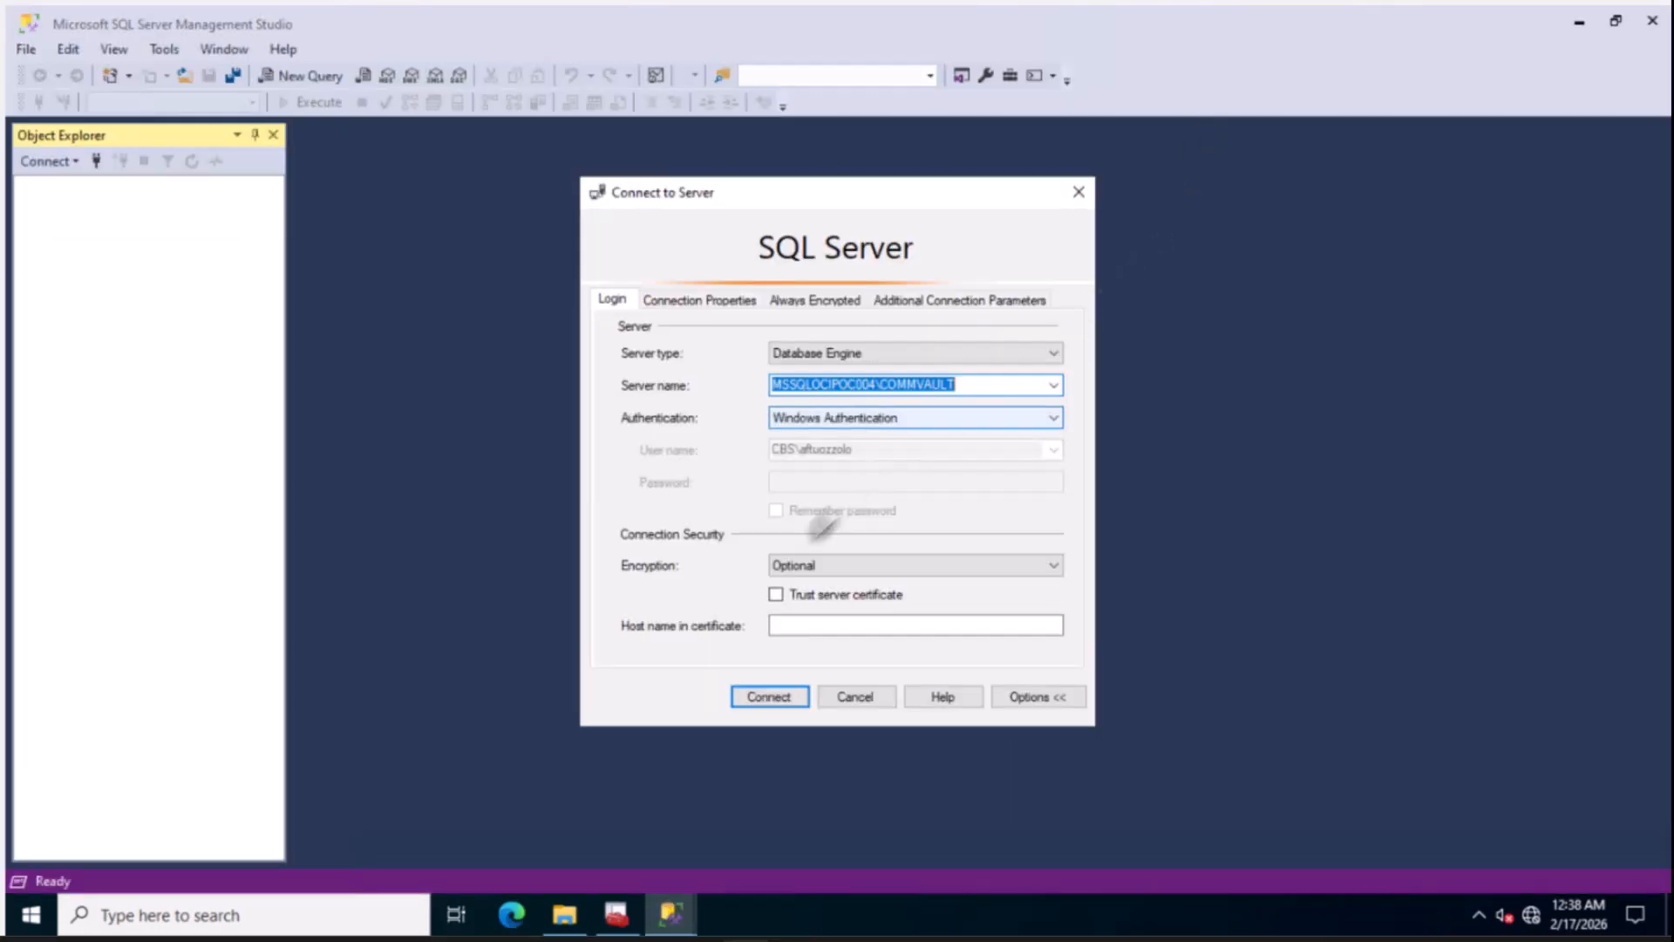
{"action": "left_click", "coordinate": [757, 697]}
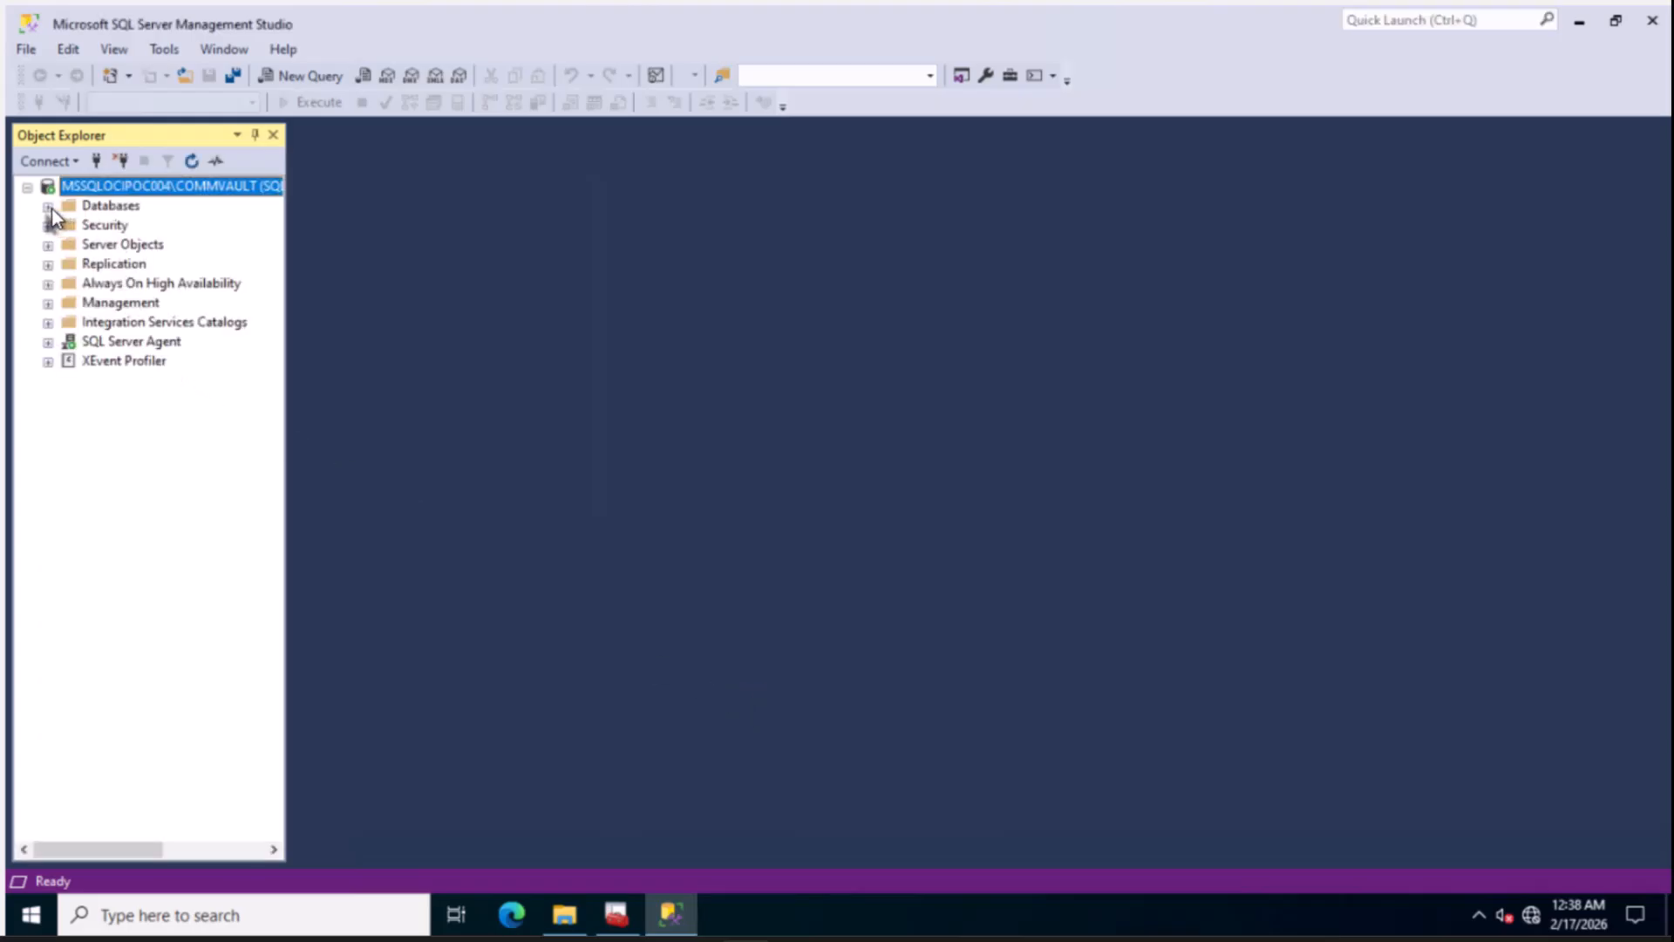
{"action": "left_click", "coordinate": [49, 207]}
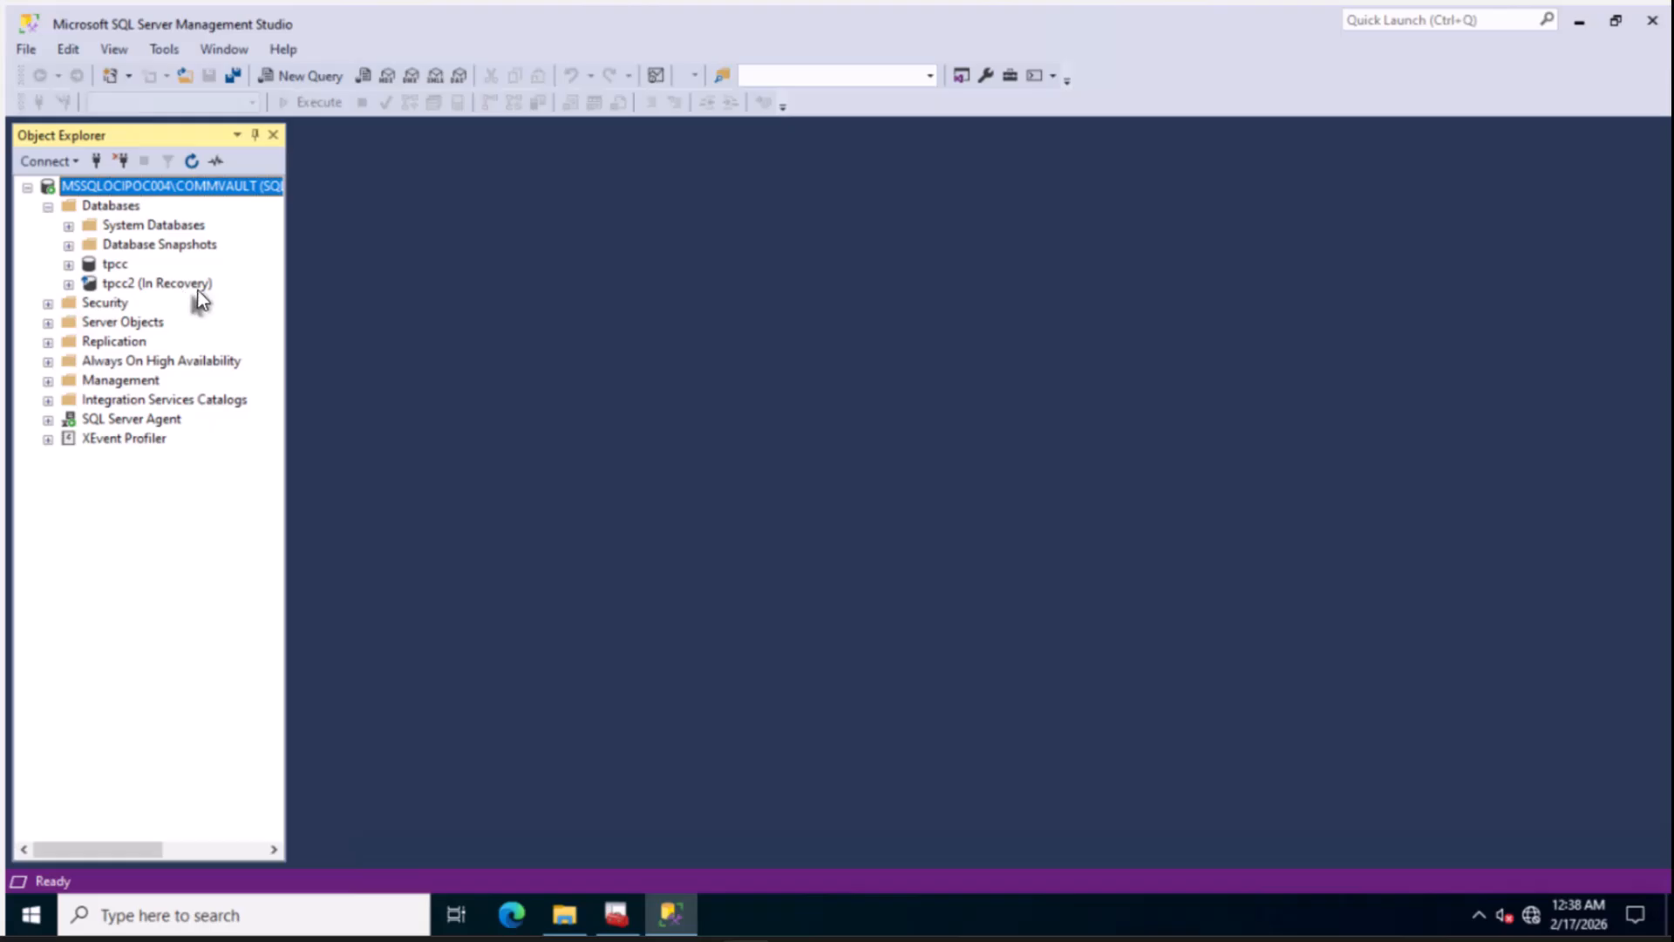
Open the current SQL Server log from the Management node and maximize the Log File Viewer
{"action": "left_click", "coordinate": [50, 383]}
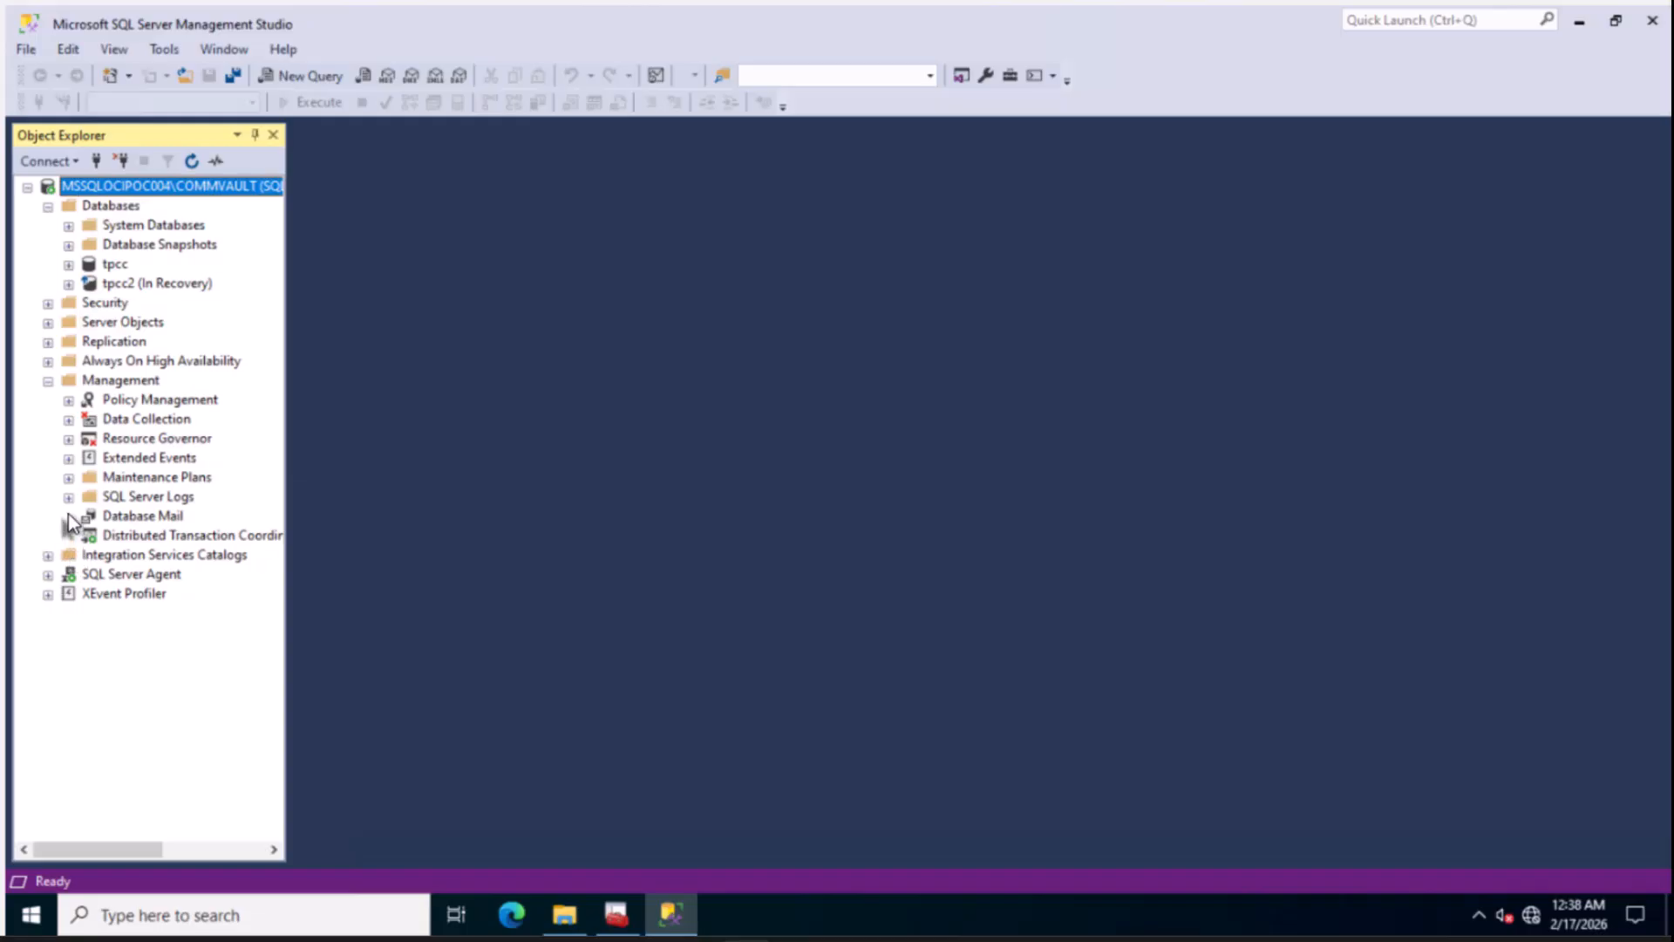
{"action": "left_click", "coordinate": [70, 498]}
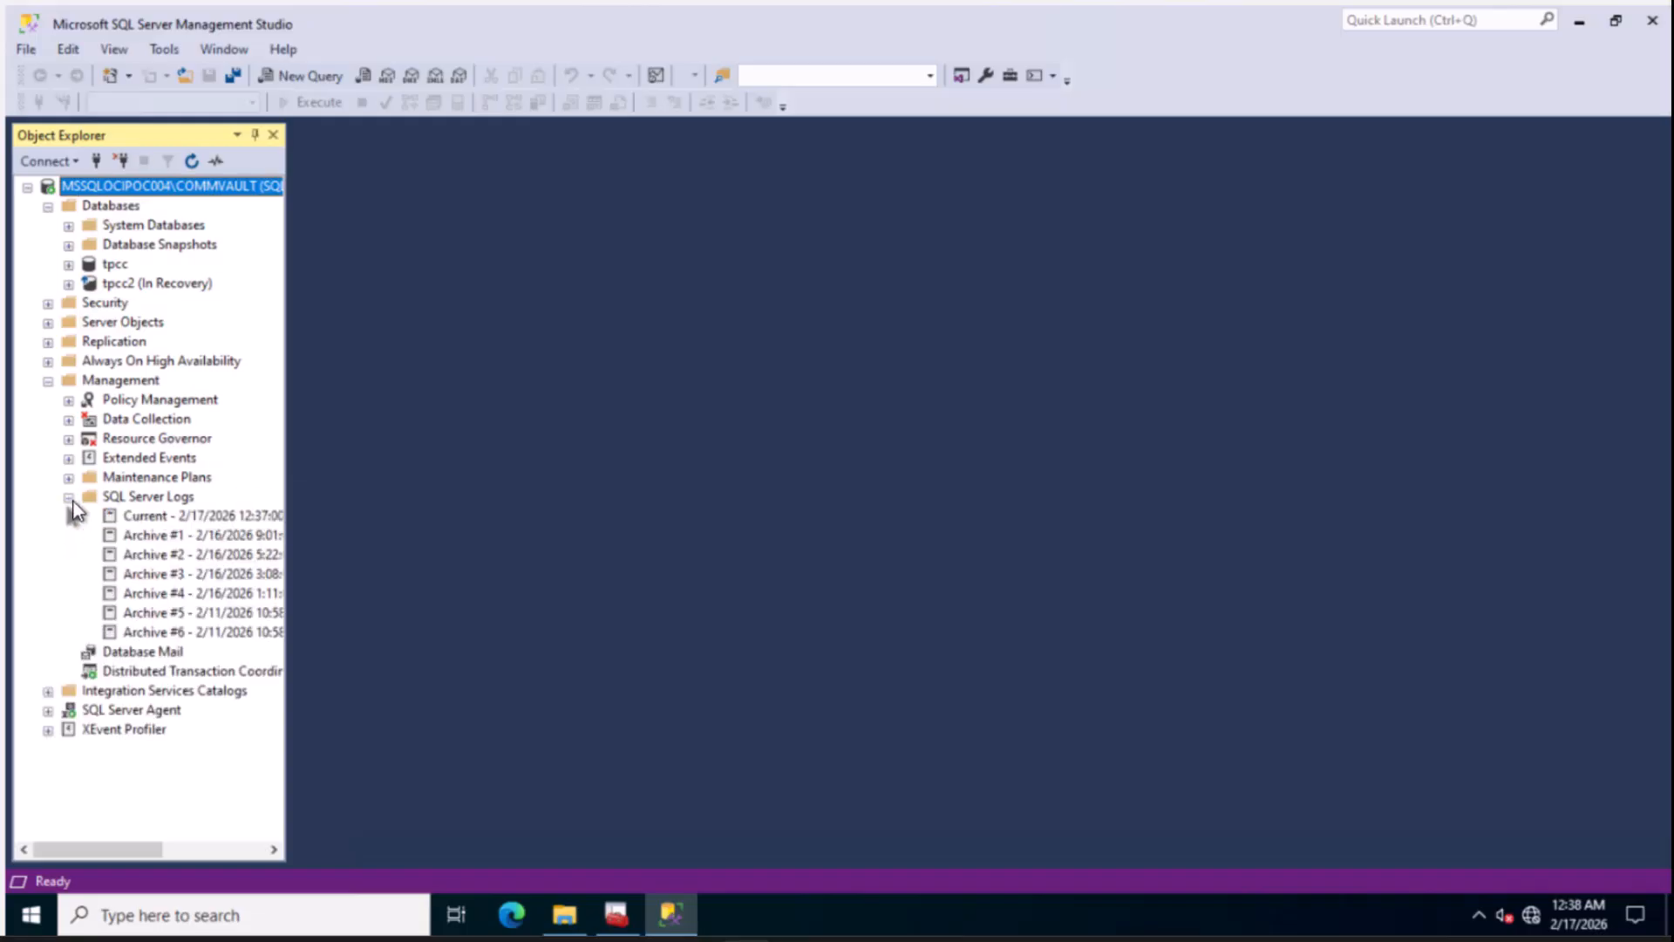
{"action": "double_click", "coordinate": [147, 520]}
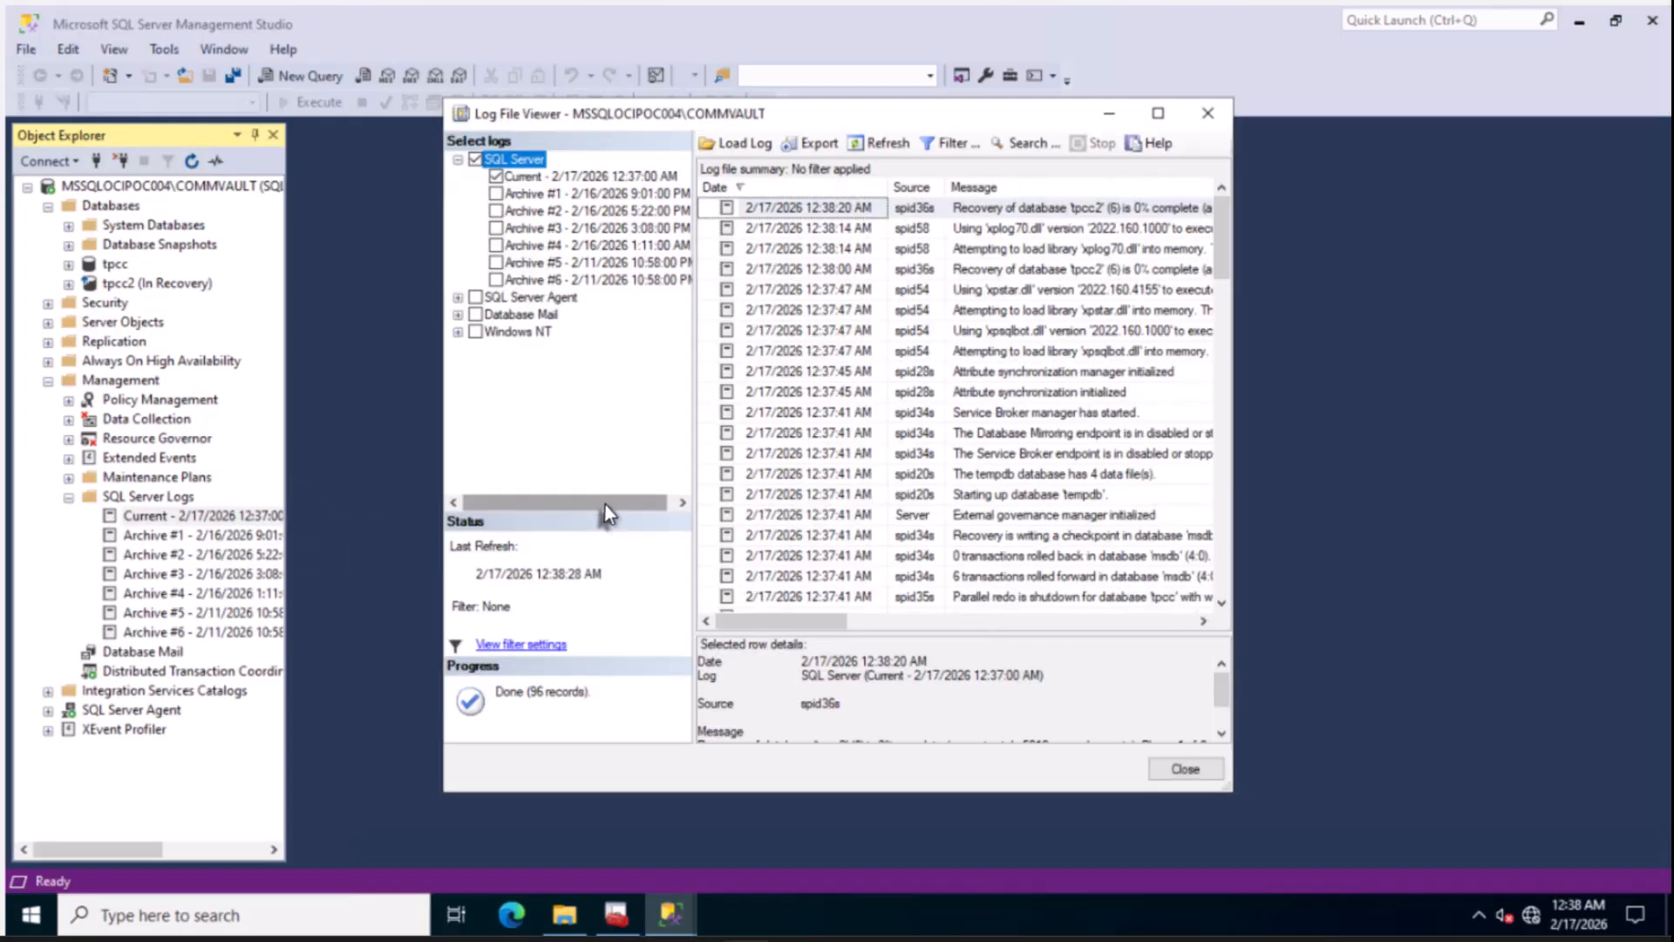
{"action": "left_click", "coordinate": [1158, 114]}
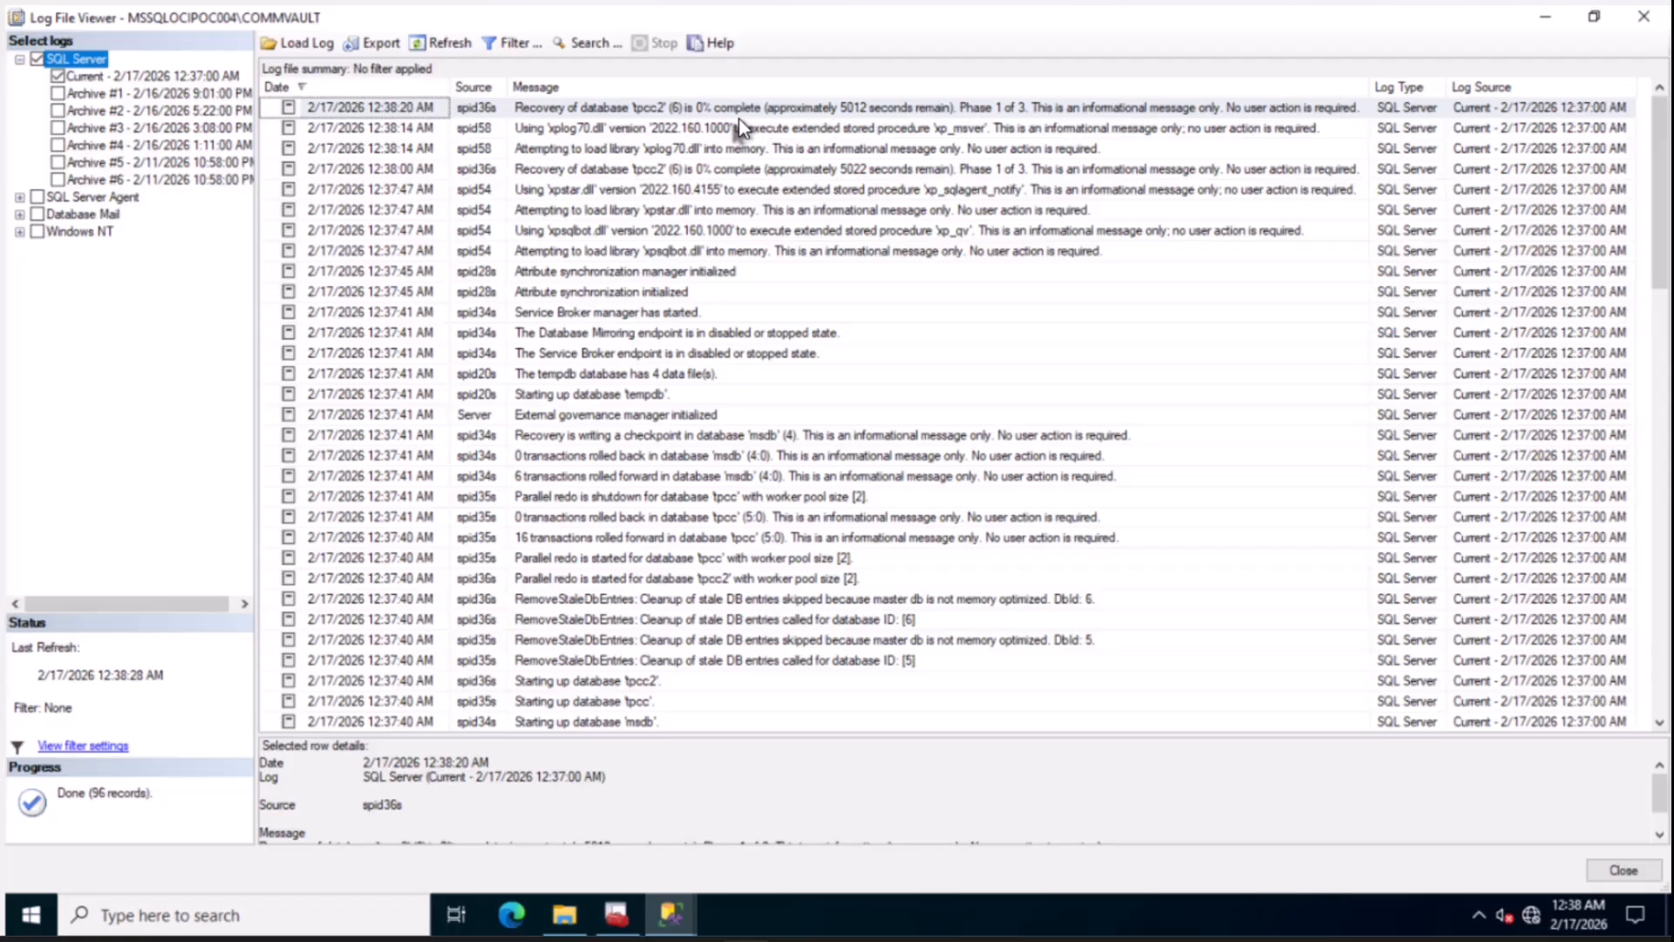
Examine the startup entries in the current SQL Server log and refresh it to check the recovery progress of tpcc2
{"action": "scroll", "coordinate": [790, 423], "scroll_direction": "down", "scroll_amount": 5}
{"action": "scroll", "coordinate": [795, 443], "scroll_direction": "down", "scroll_amount": 15}
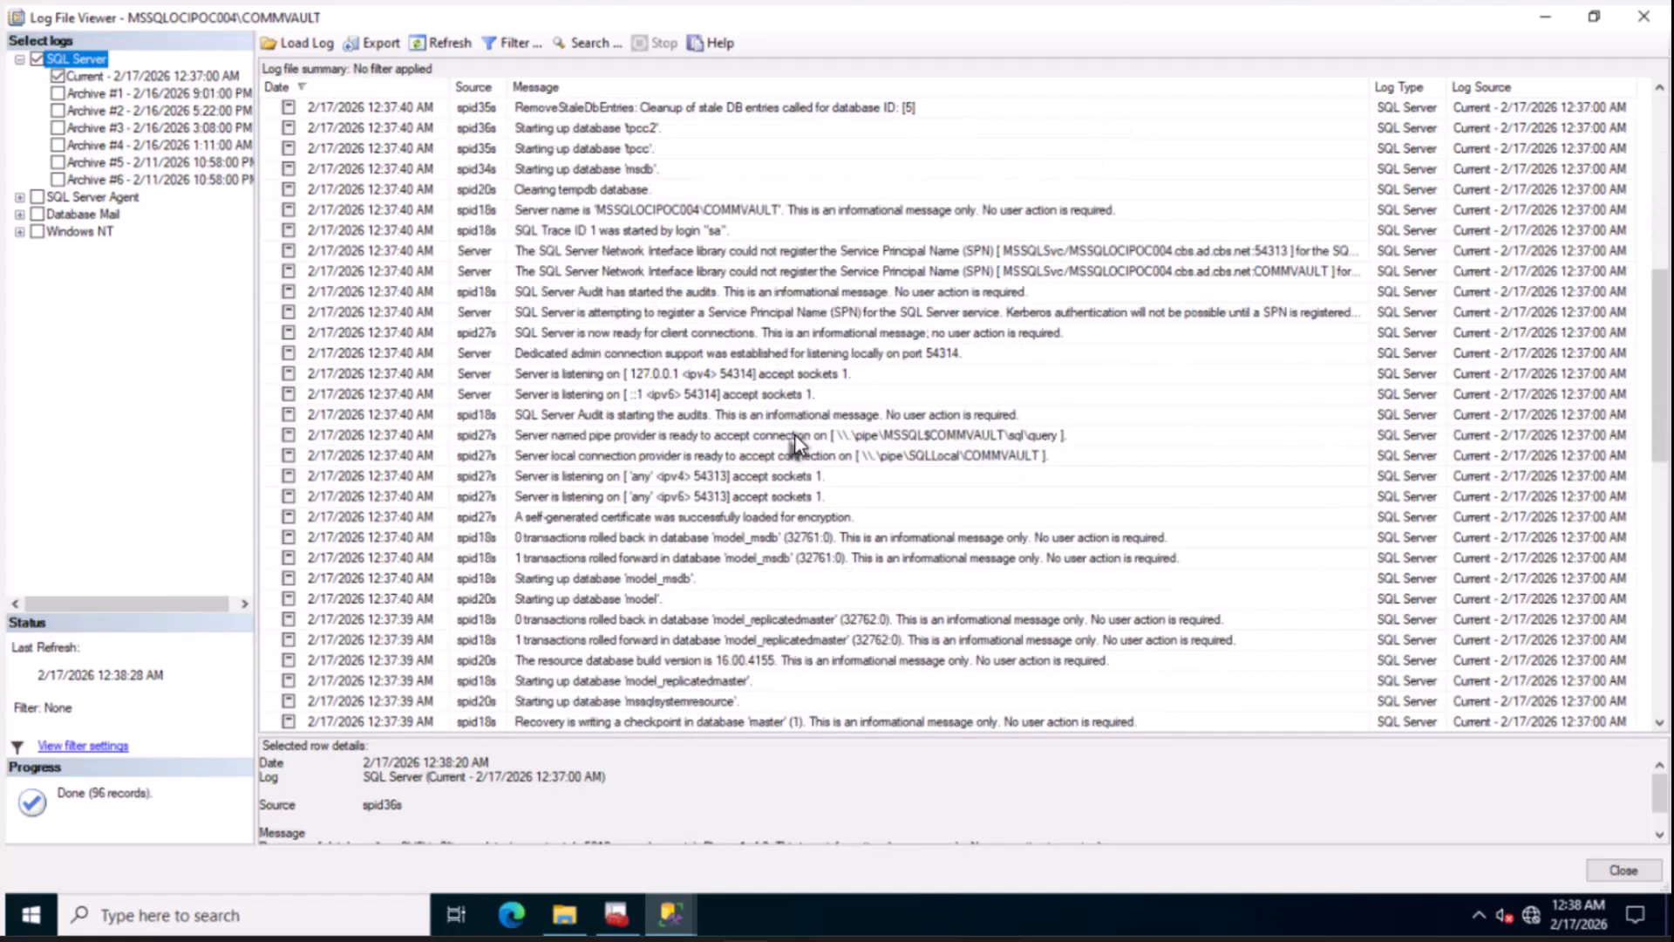
{"action": "scroll", "coordinate": [795, 443], "scroll_direction": "down", "scroll_amount": 3}
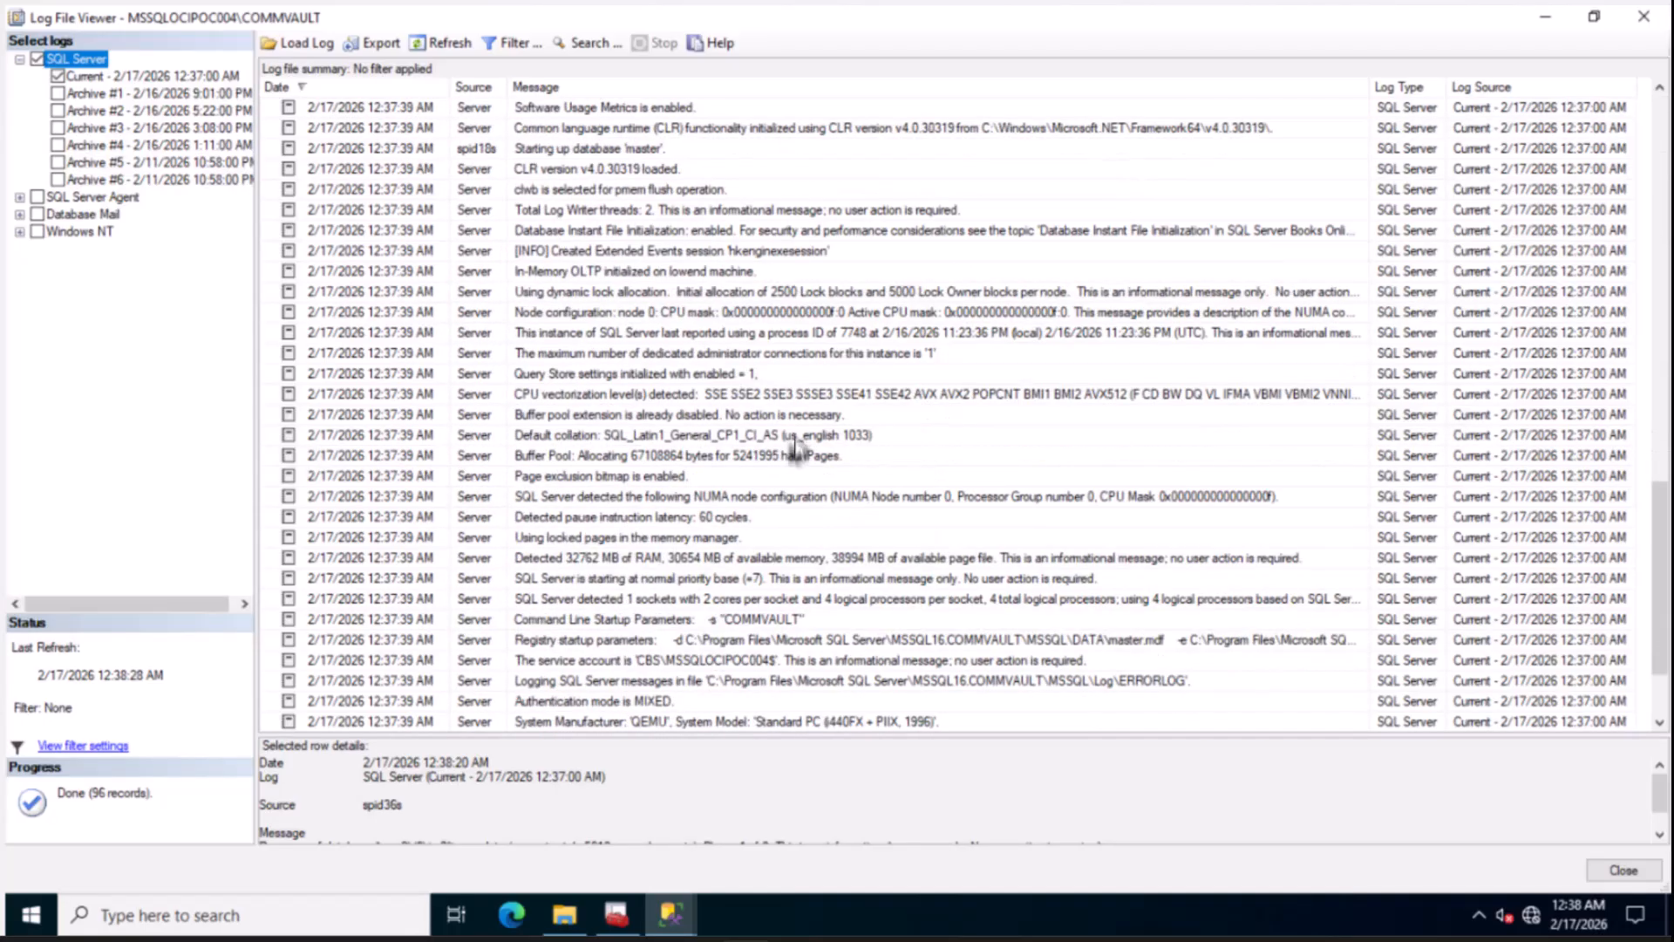
{"action": "scroll", "coordinate": [789, 452], "scroll_direction": "down", "scroll_amount": 2}
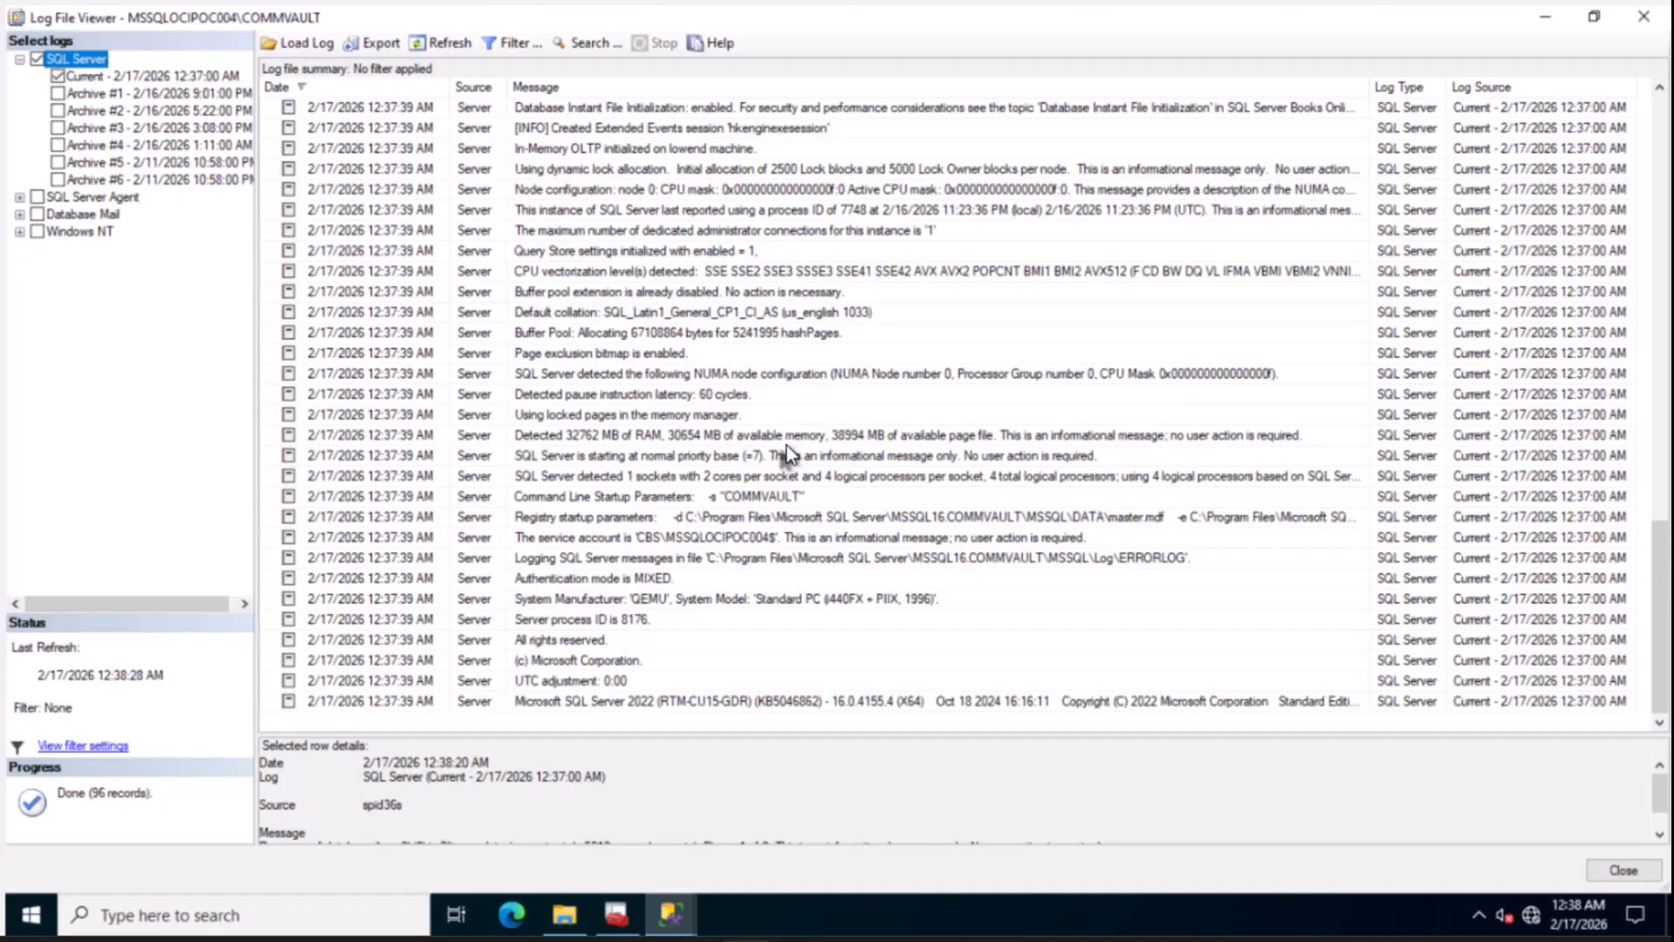
{"action": "scroll", "coordinate": [790, 453], "scroll_direction": "up", "scroll_amount": 13}
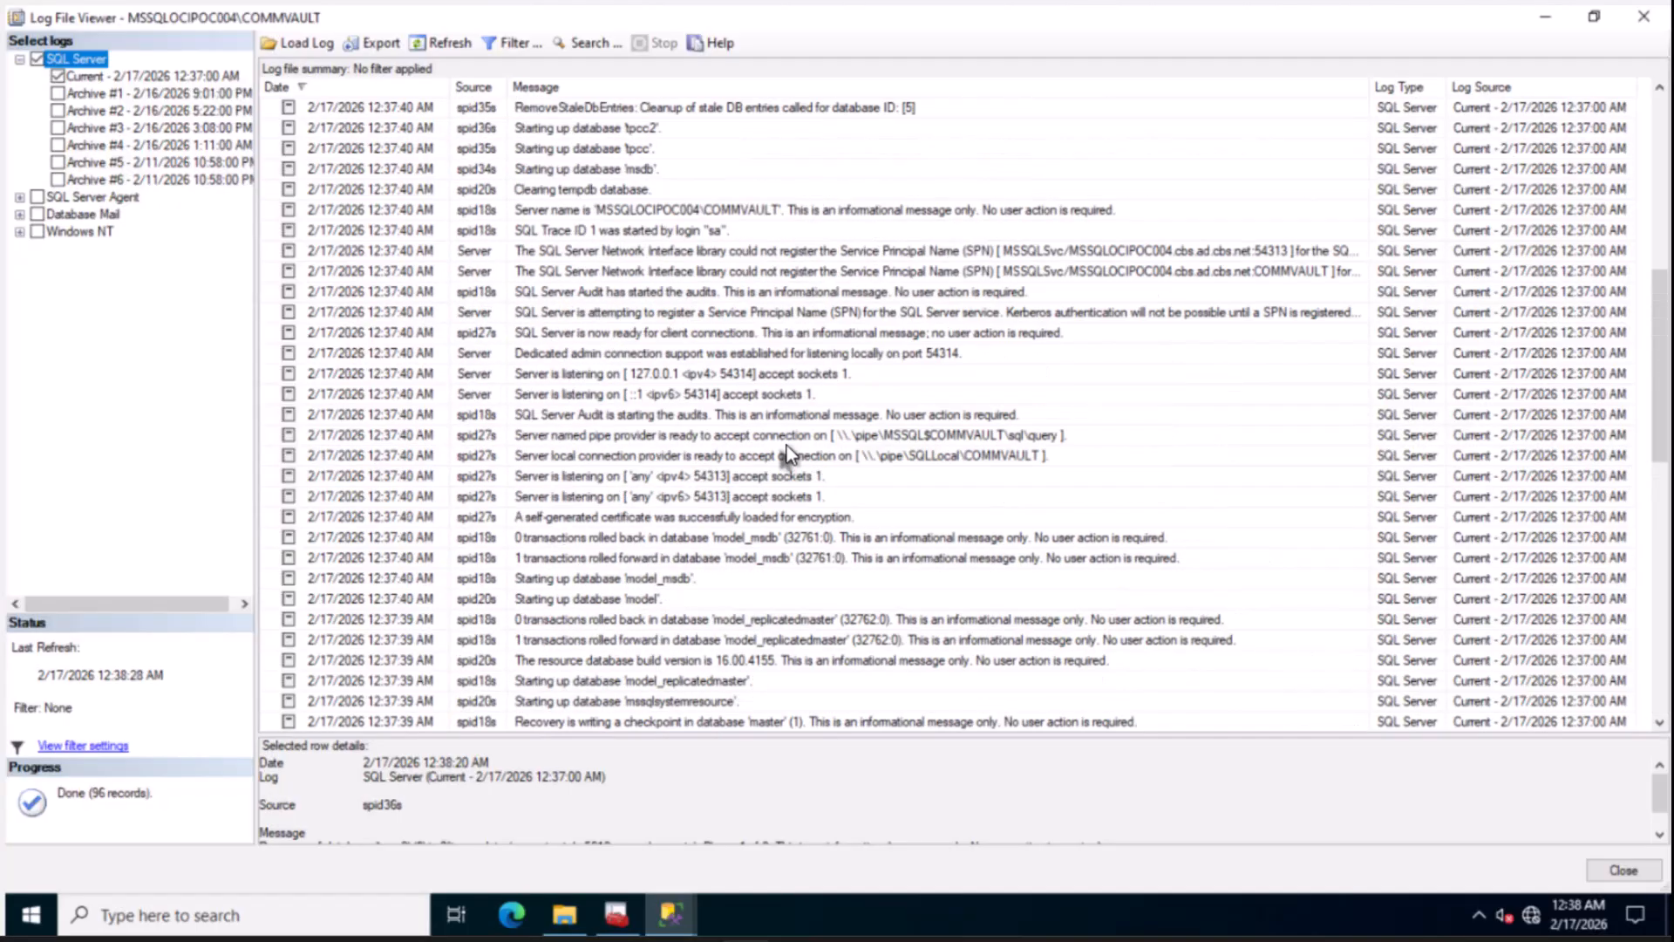
{"action": "scroll", "coordinate": [790, 454], "scroll_direction": "up", "scroll_amount": 9}
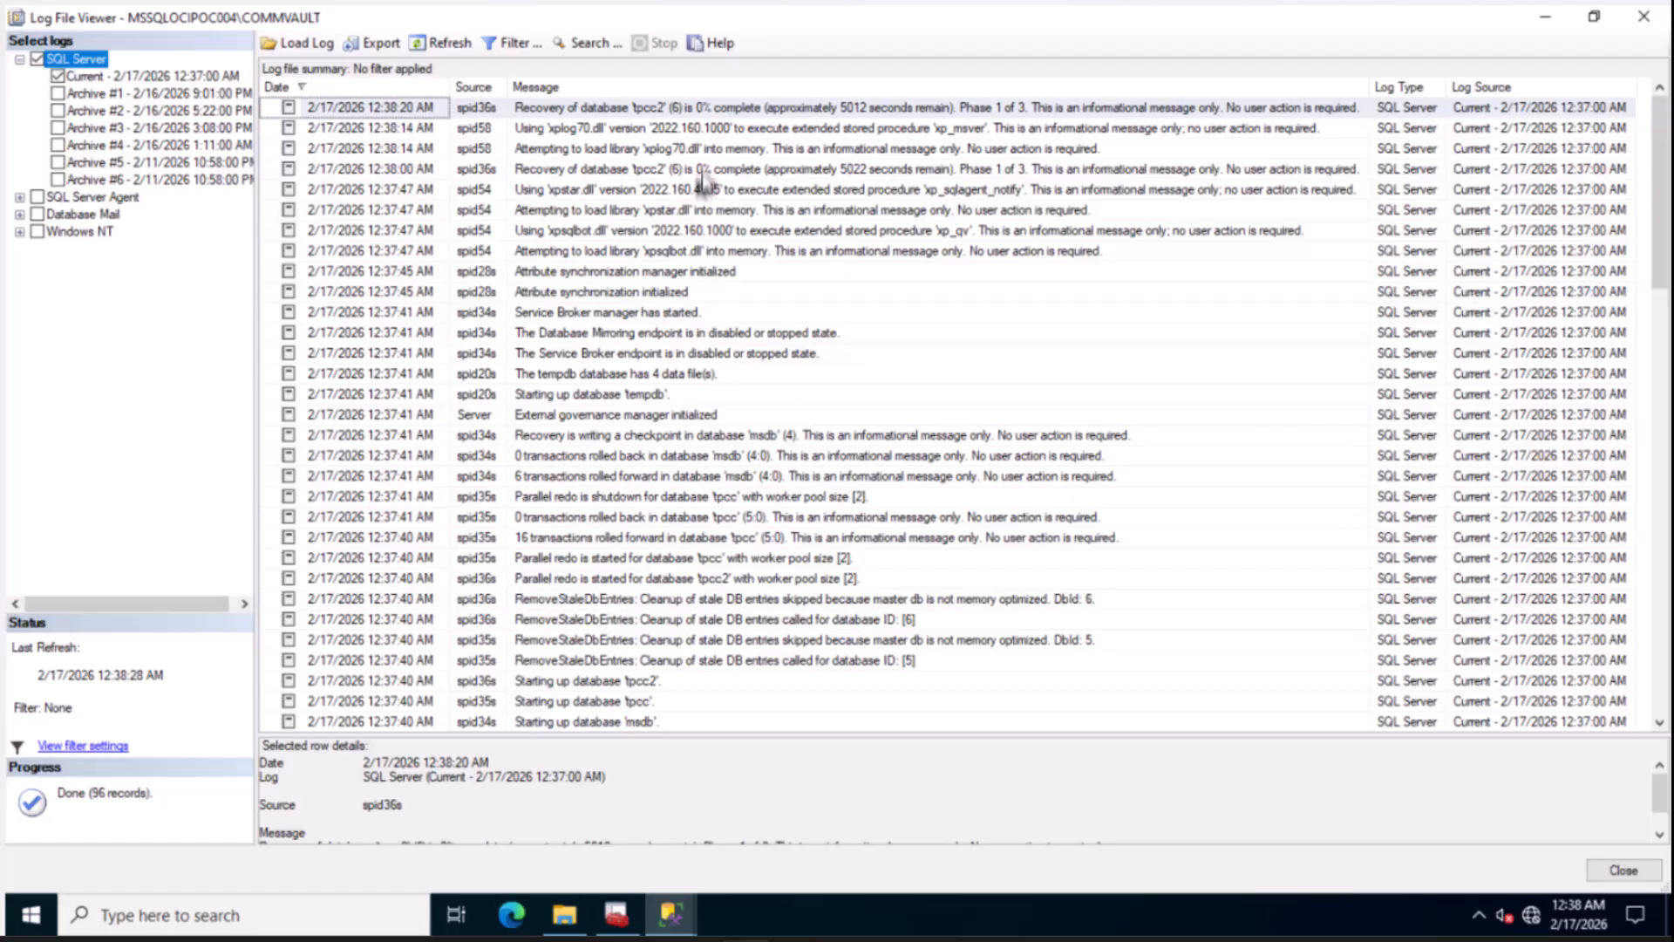
{"action": "left_click", "coordinate": [438, 48]}
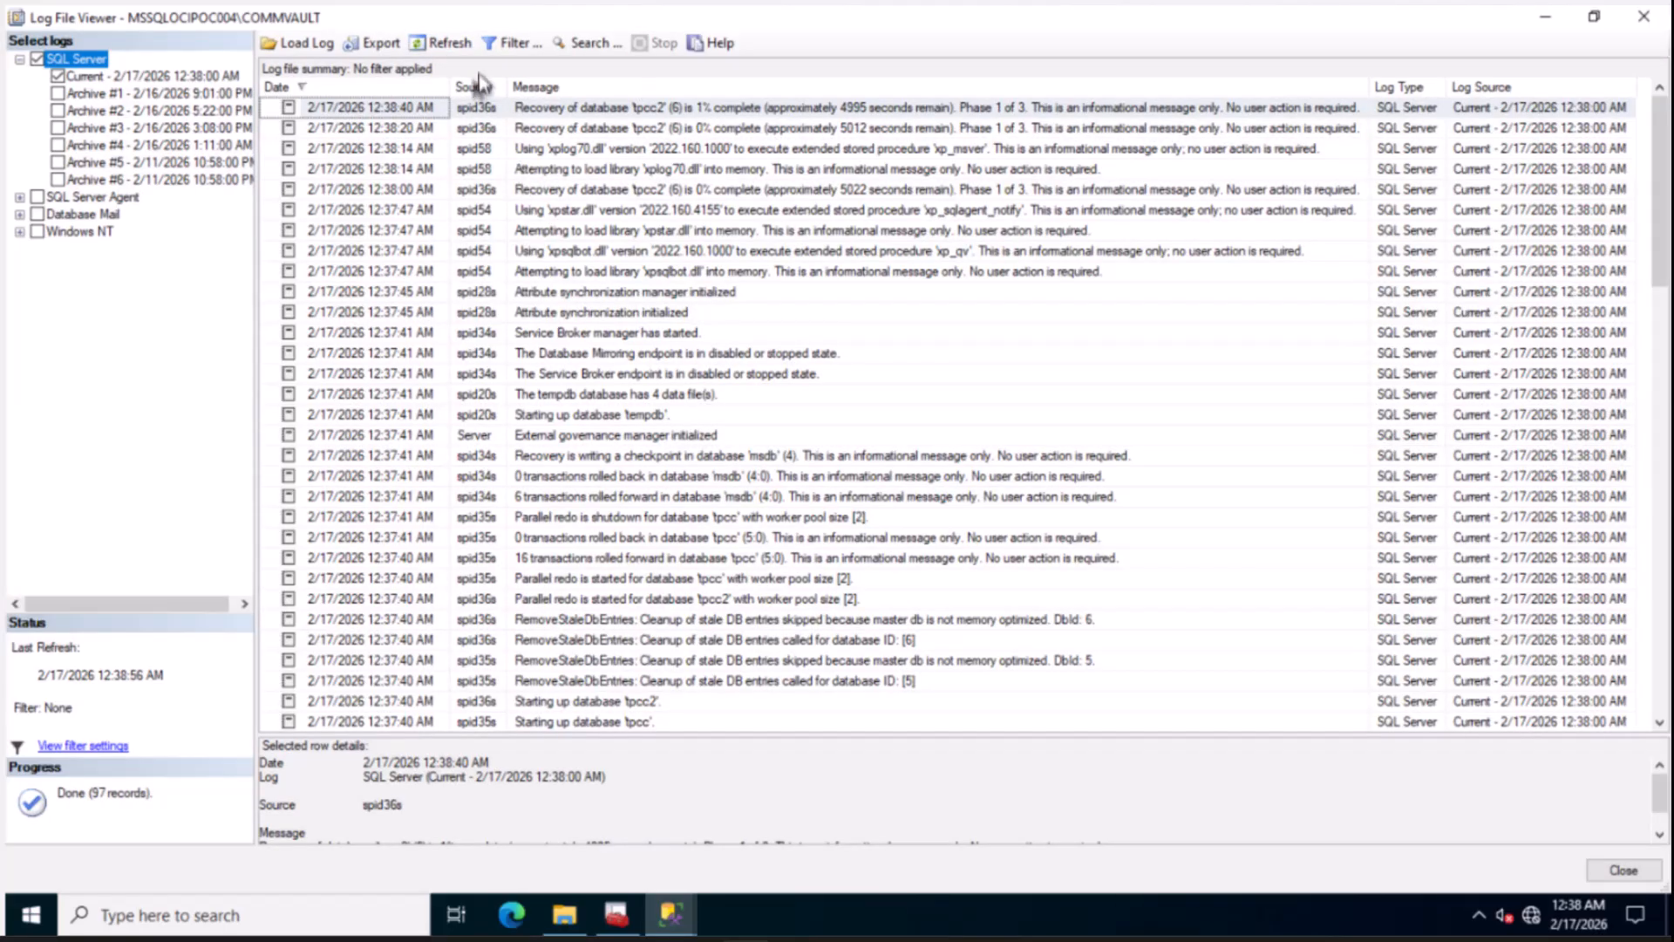
{"action": "left_click", "coordinate": [438, 48]}
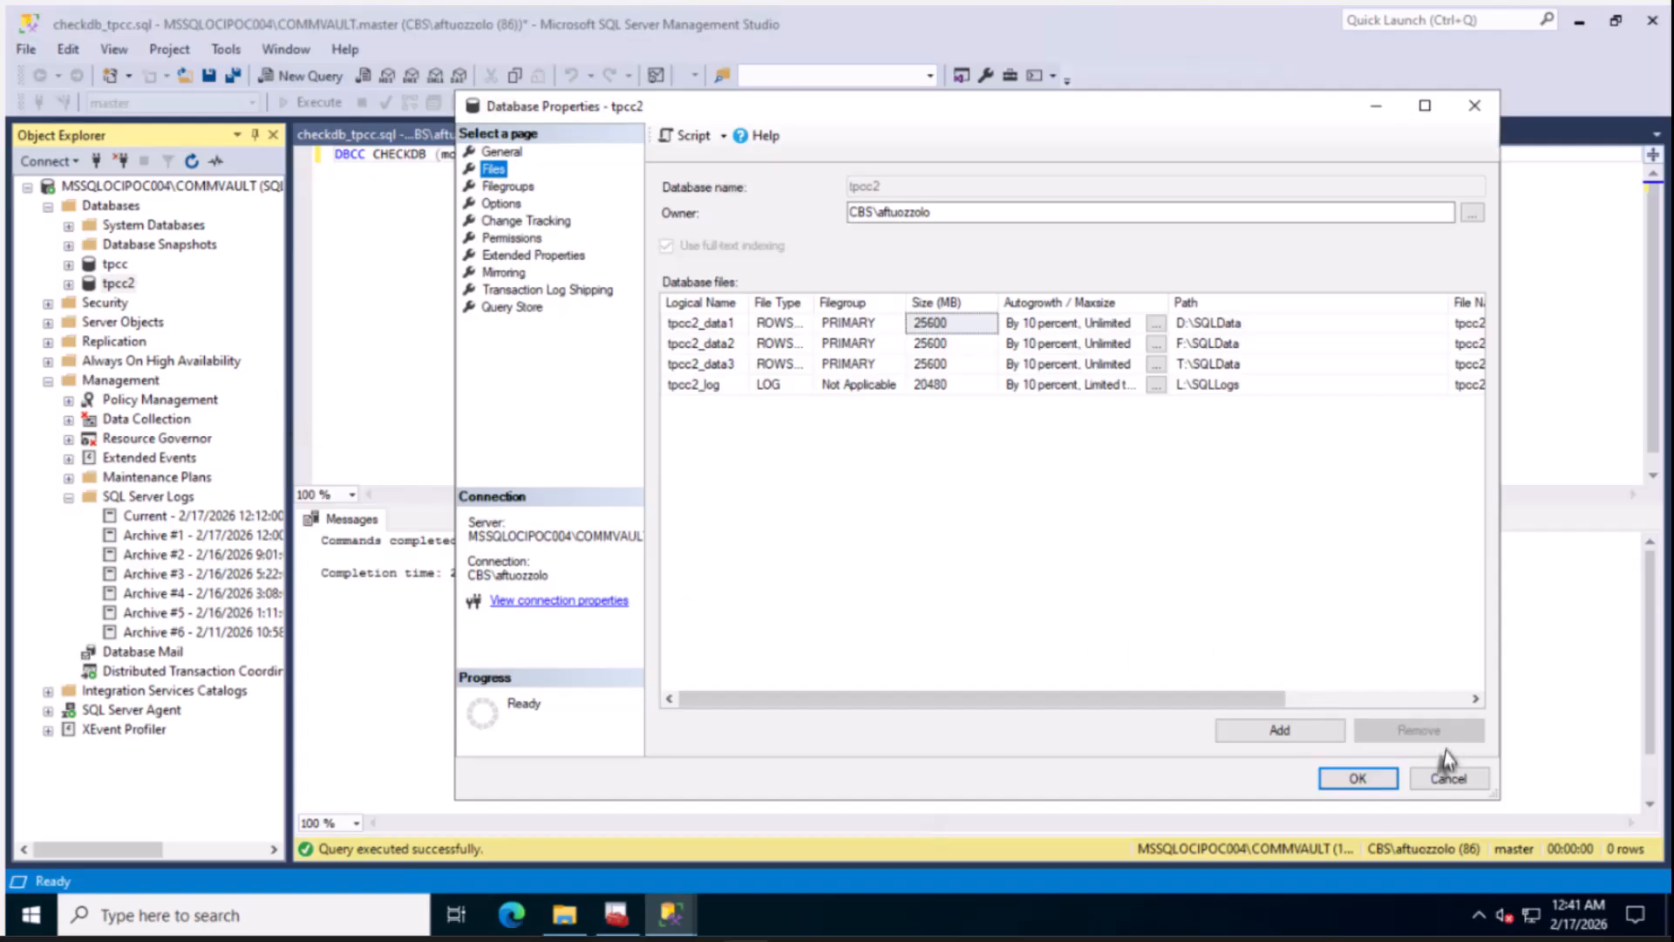
Cancel the tpcc2 properties dialog, return to the Commvault-restored server's log, and refresh it to follow tpcc2's recovery
{"action": "left_click", "coordinate": [1448, 777]}
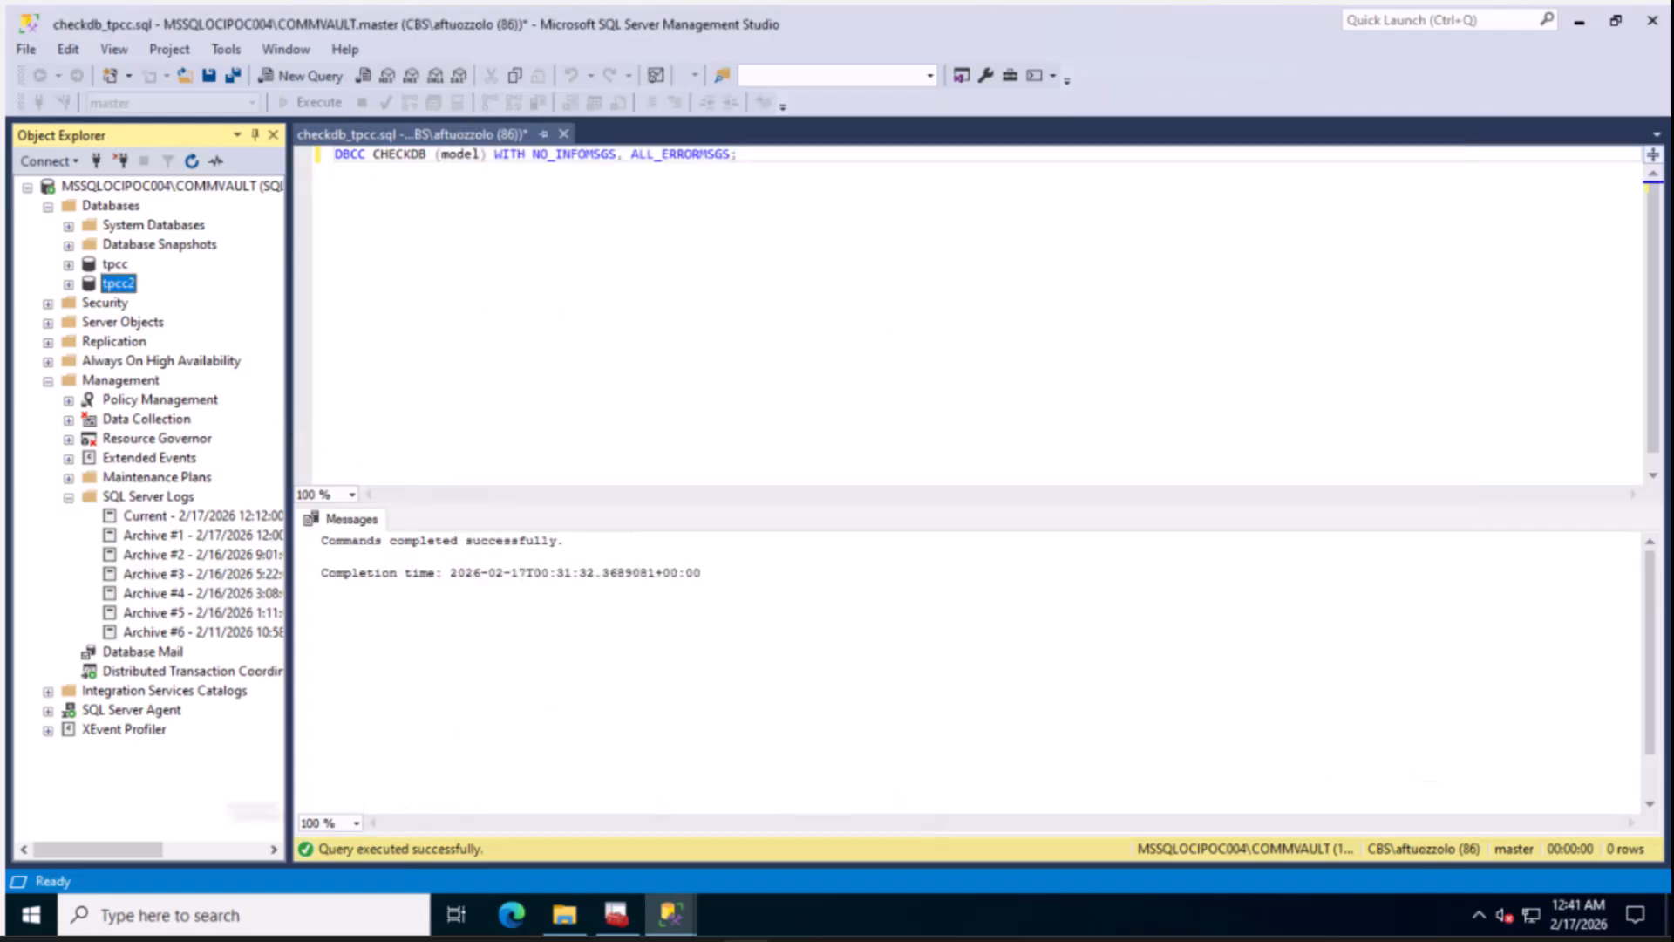
{"action": "key", "text": "alt+Tab"}
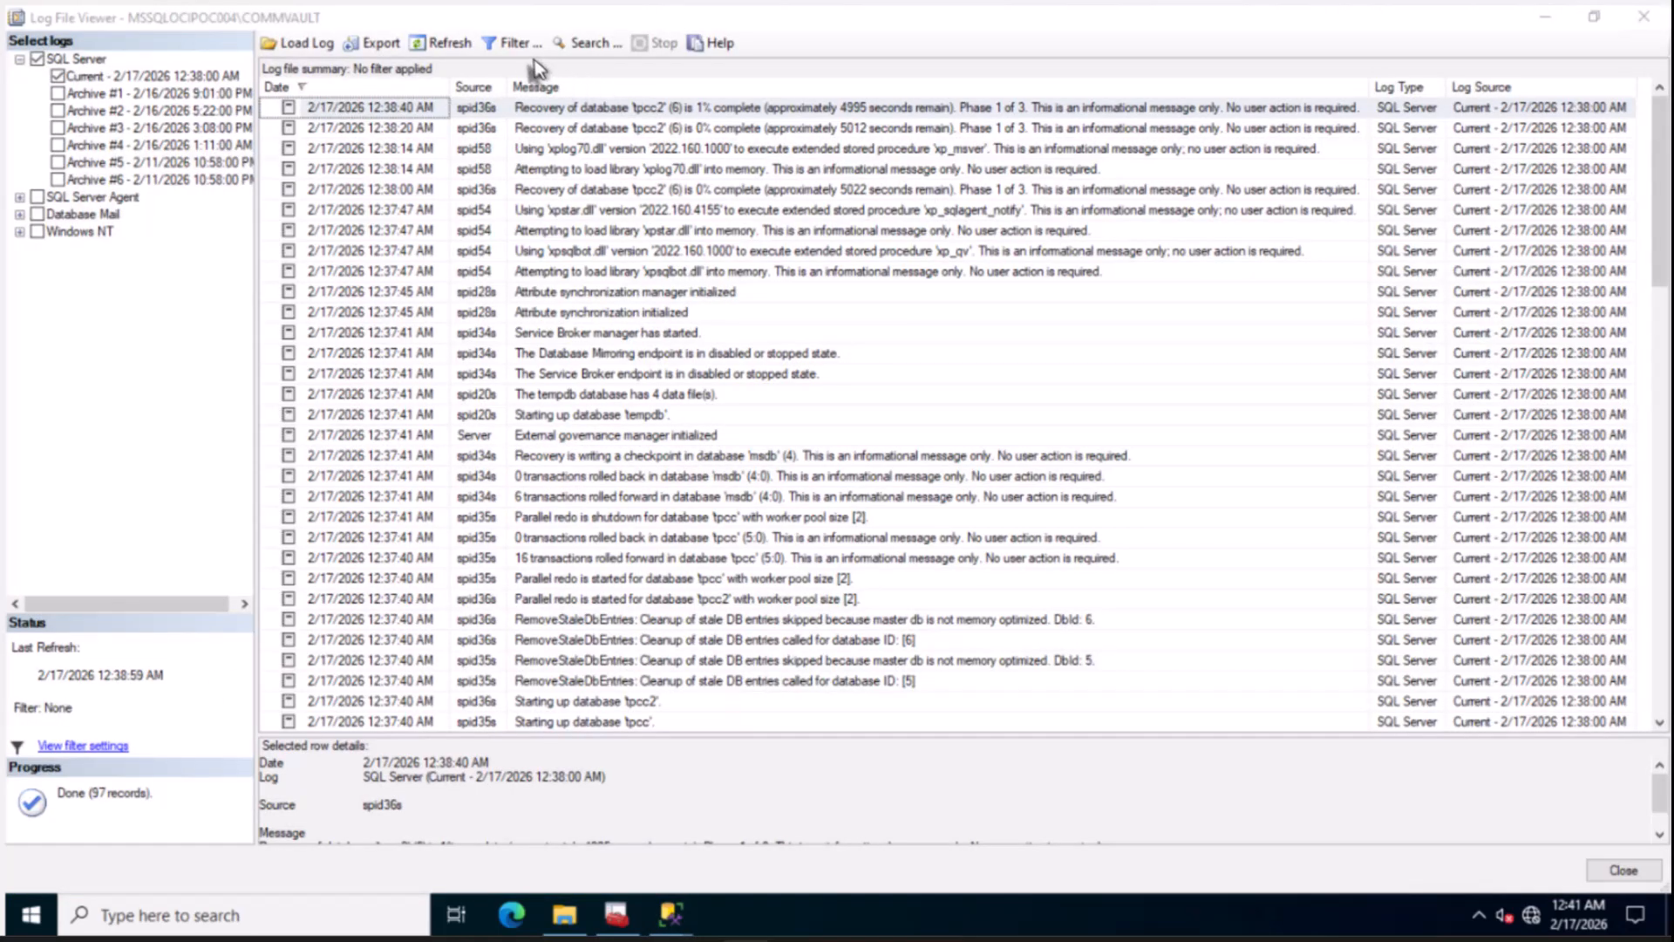
{"action": "left_click", "coordinate": [457, 51]}
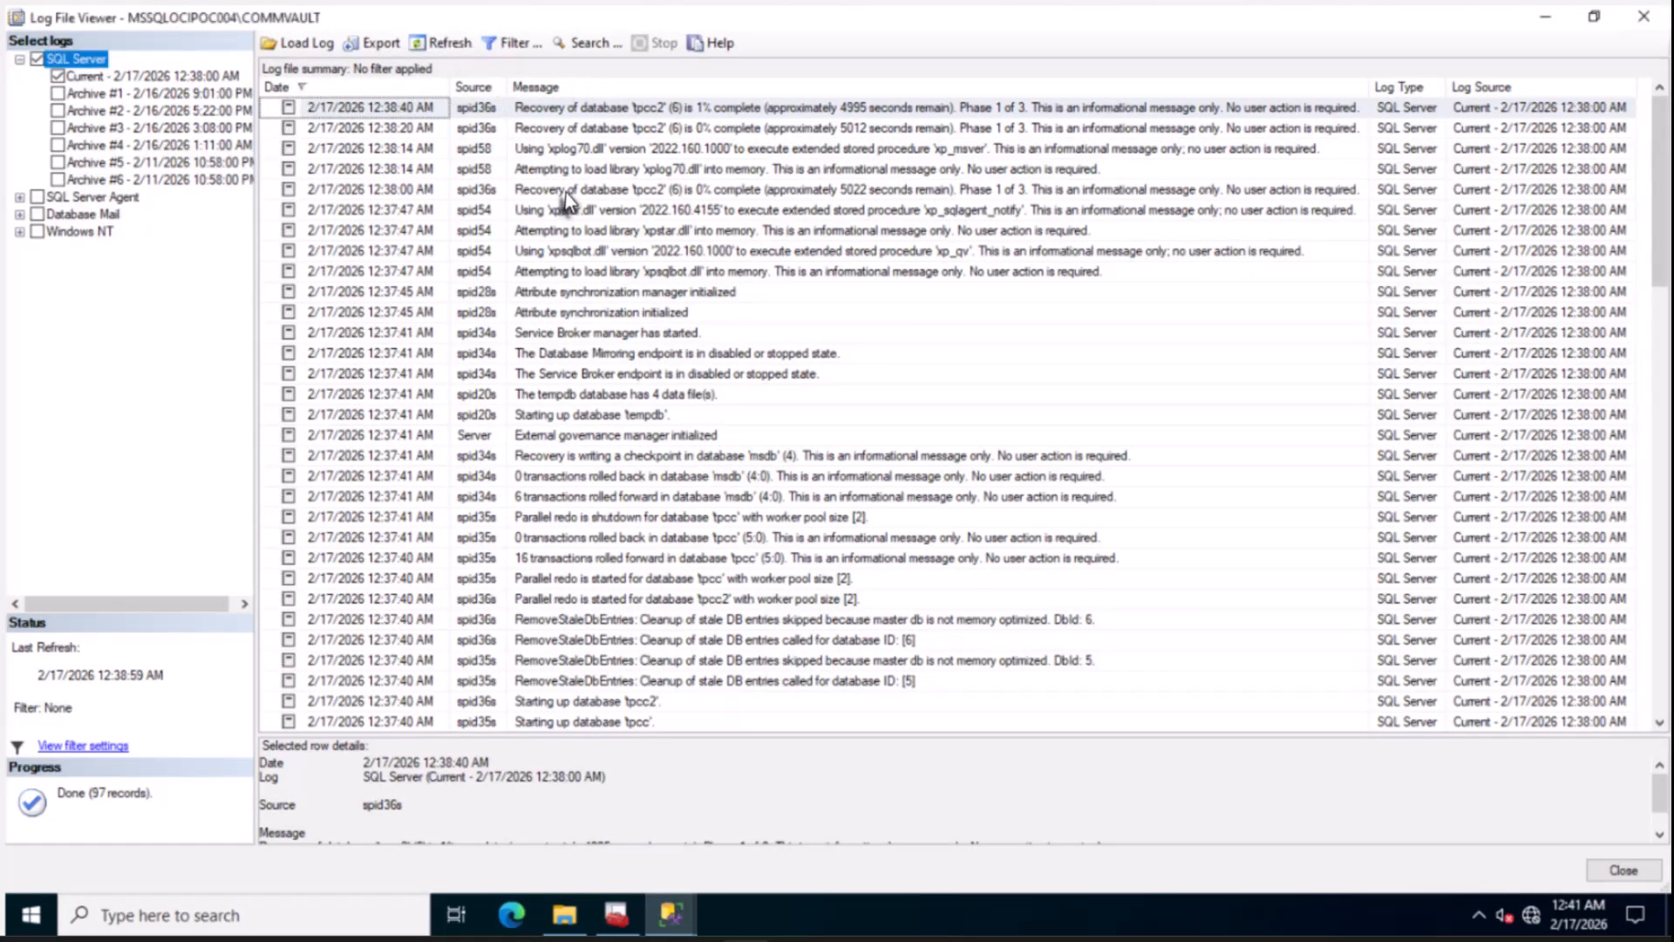
{"action": "left_click", "coordinate": [456, 45]}
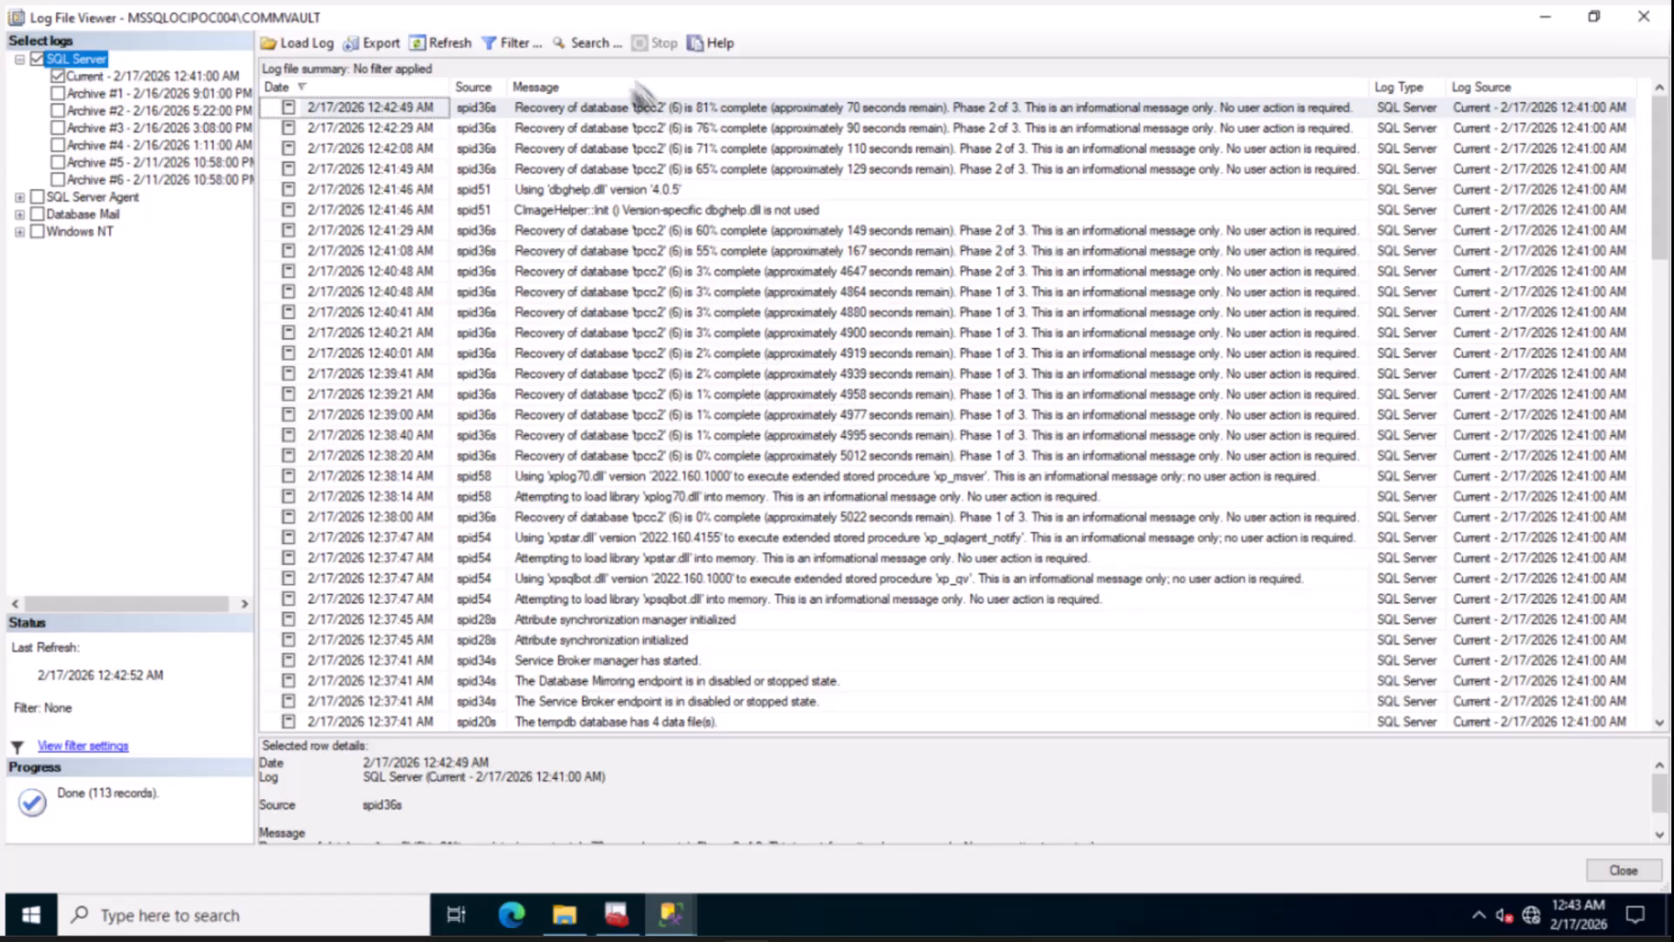
{"action": "left_click", "coordinate": [448, 50]}
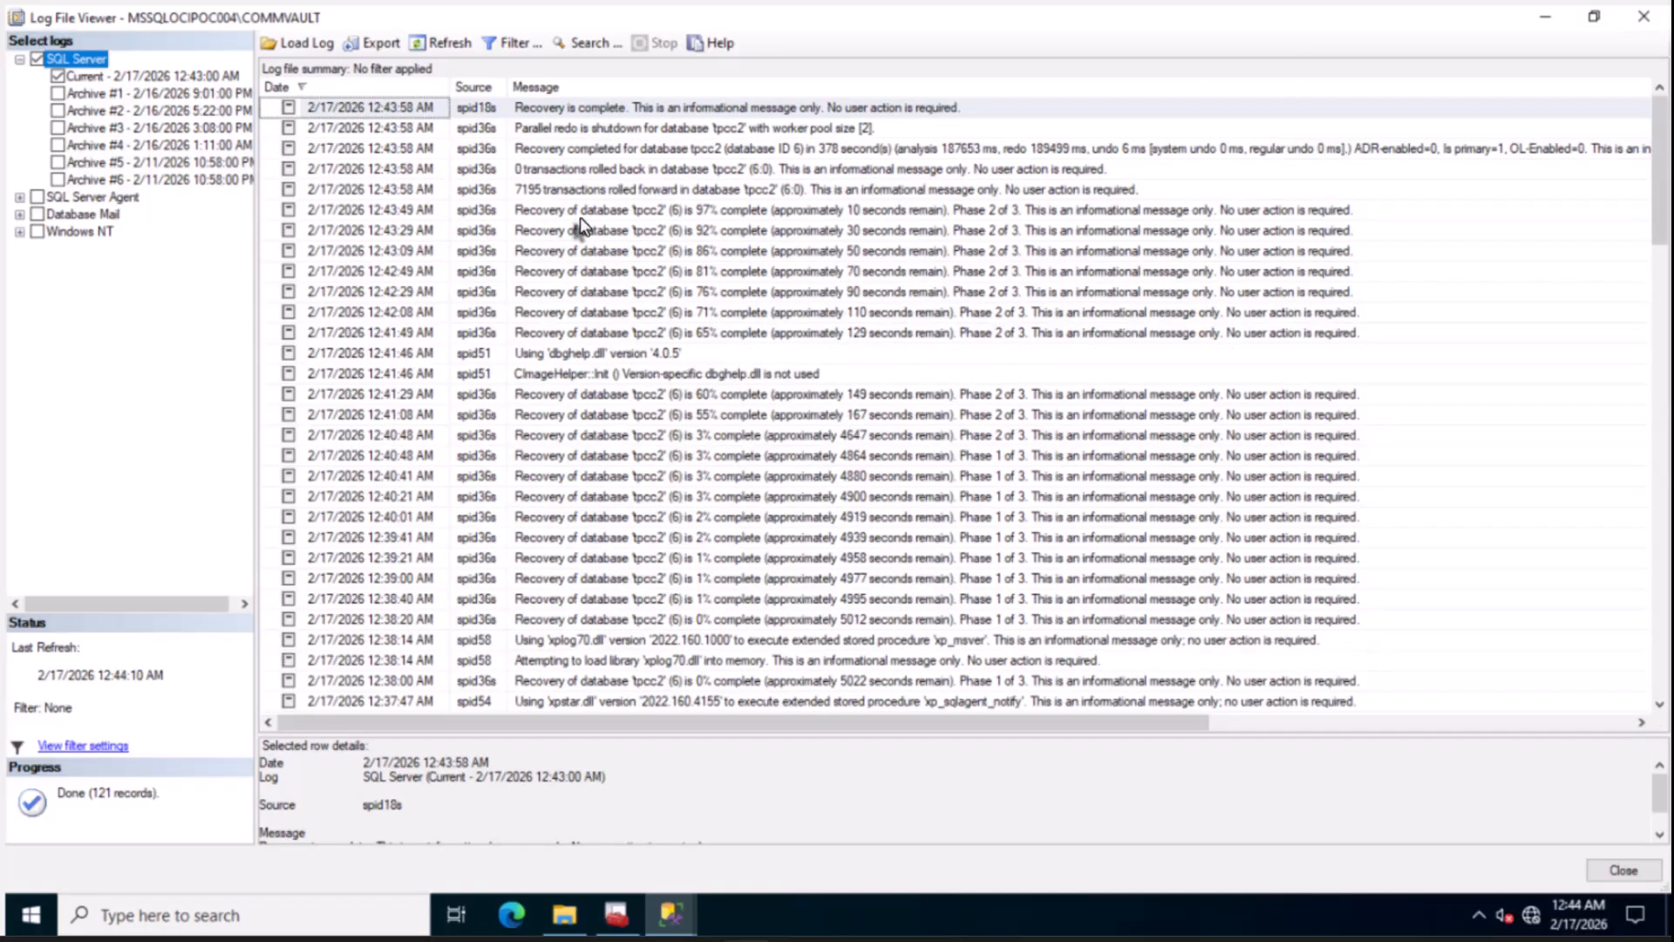
Return to the main SQL Server Management Studio window and refresh the Databases list to check the state of tpcc2
{"action": "mouse_move", "coordinate": [669, 923]}
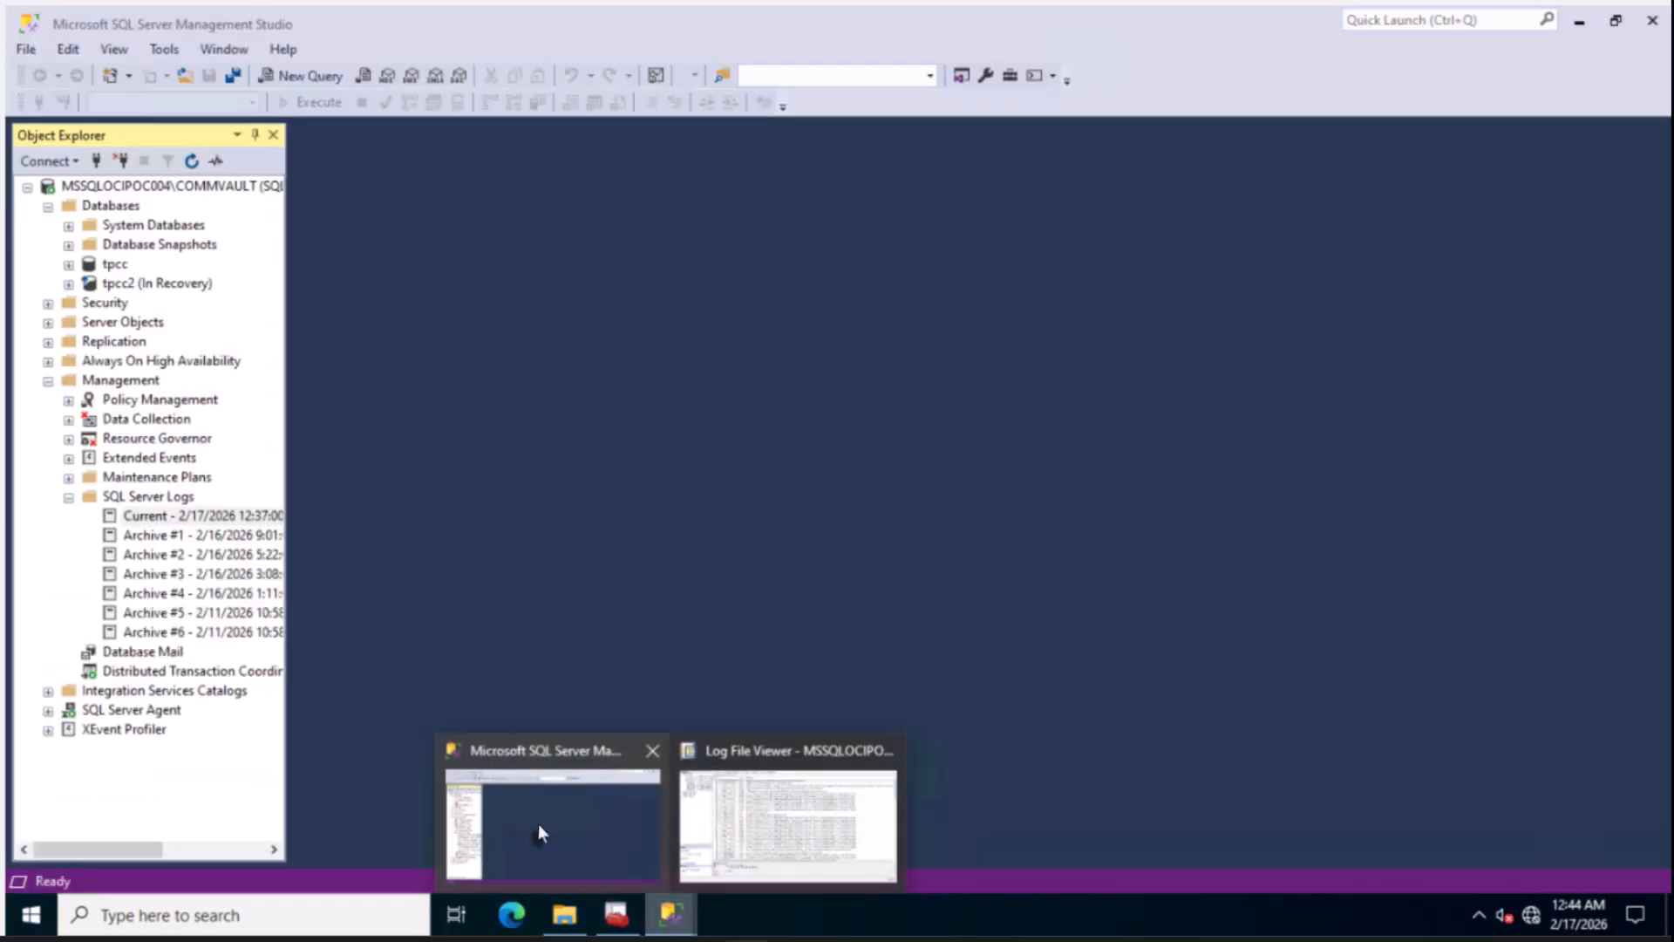
{"action": "left_click", "coordinate": [537, 823]}
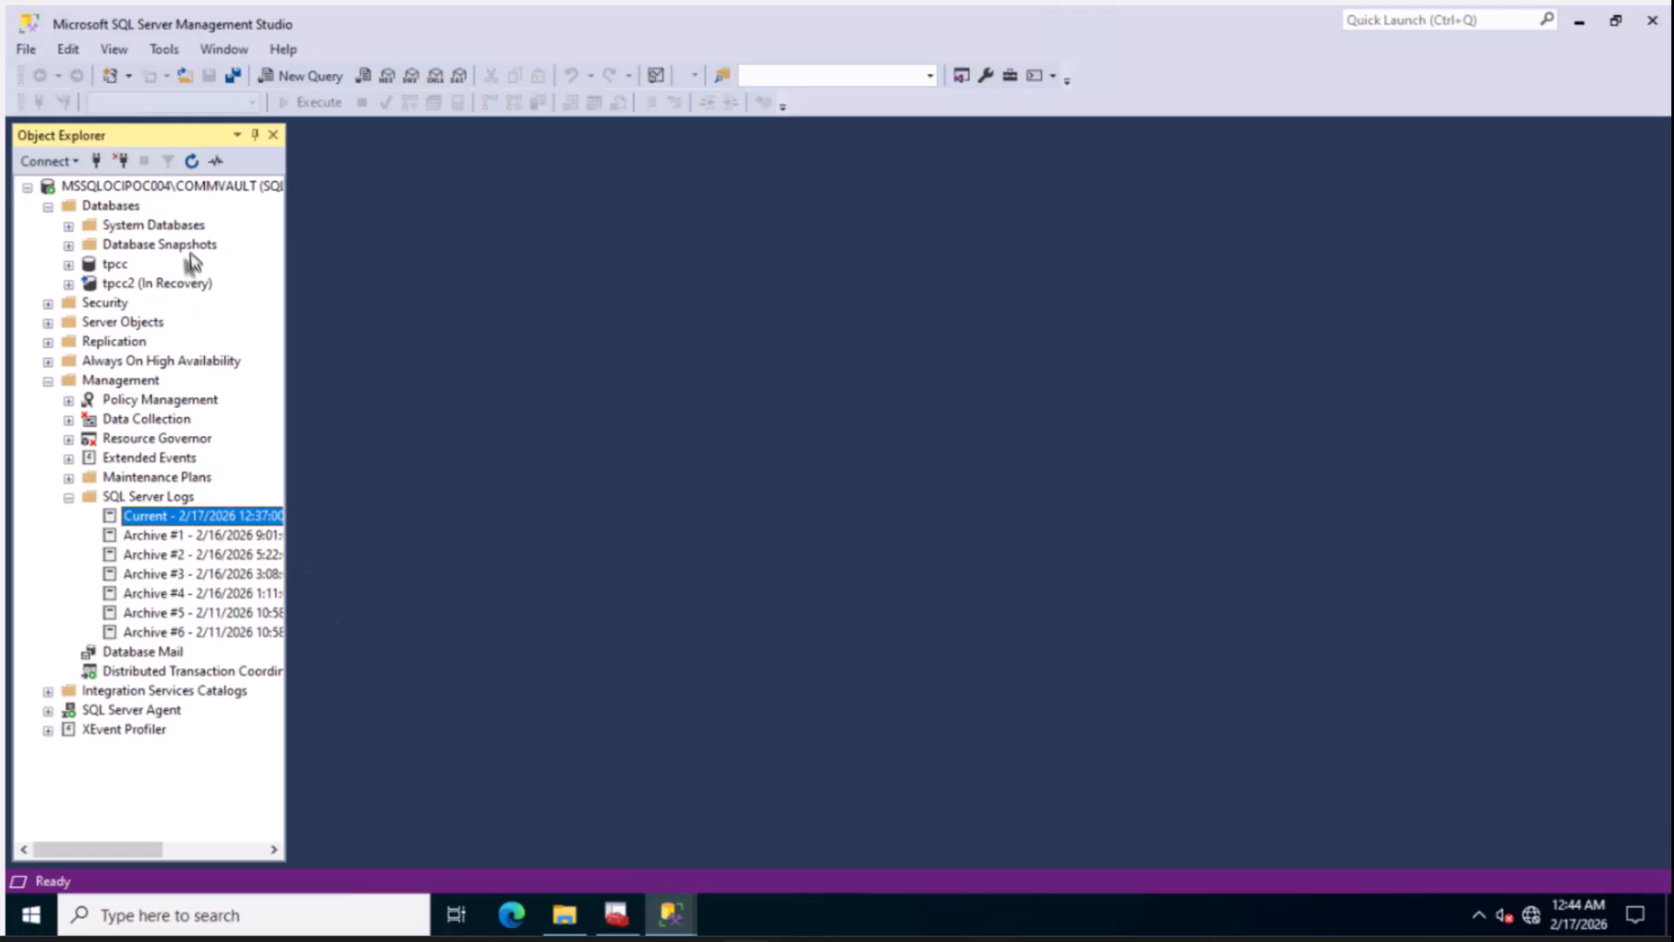
{"action": "right_click", "coordinate": [130, 209]}
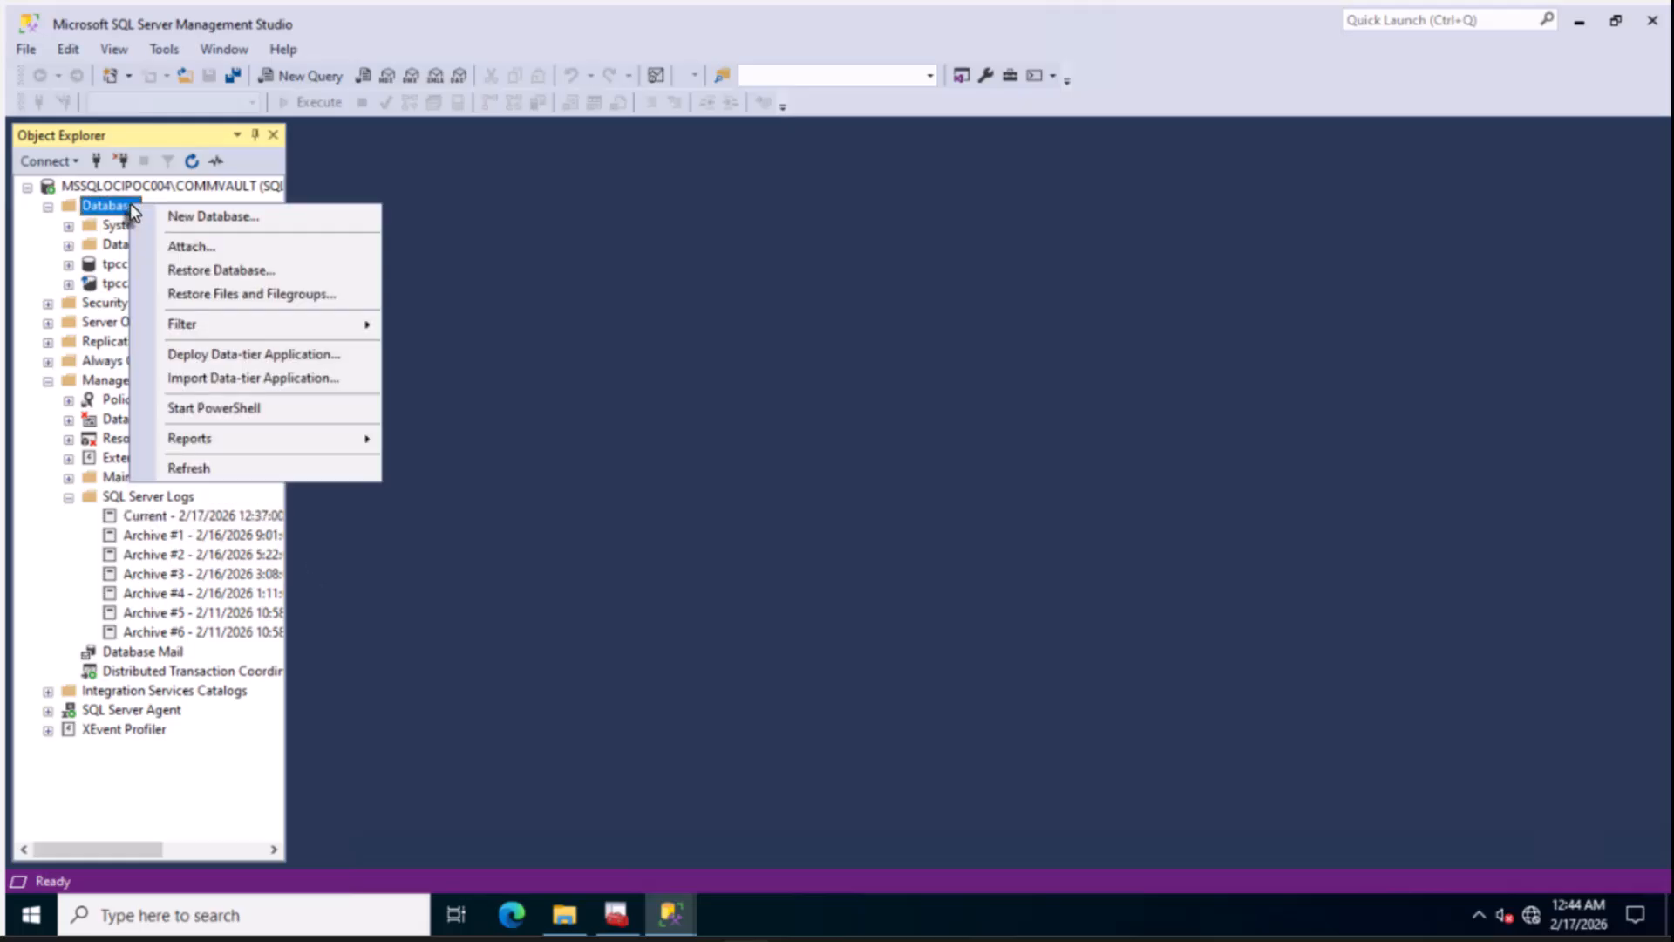
{"action": "left_click", "coordinate": [216, 469]}
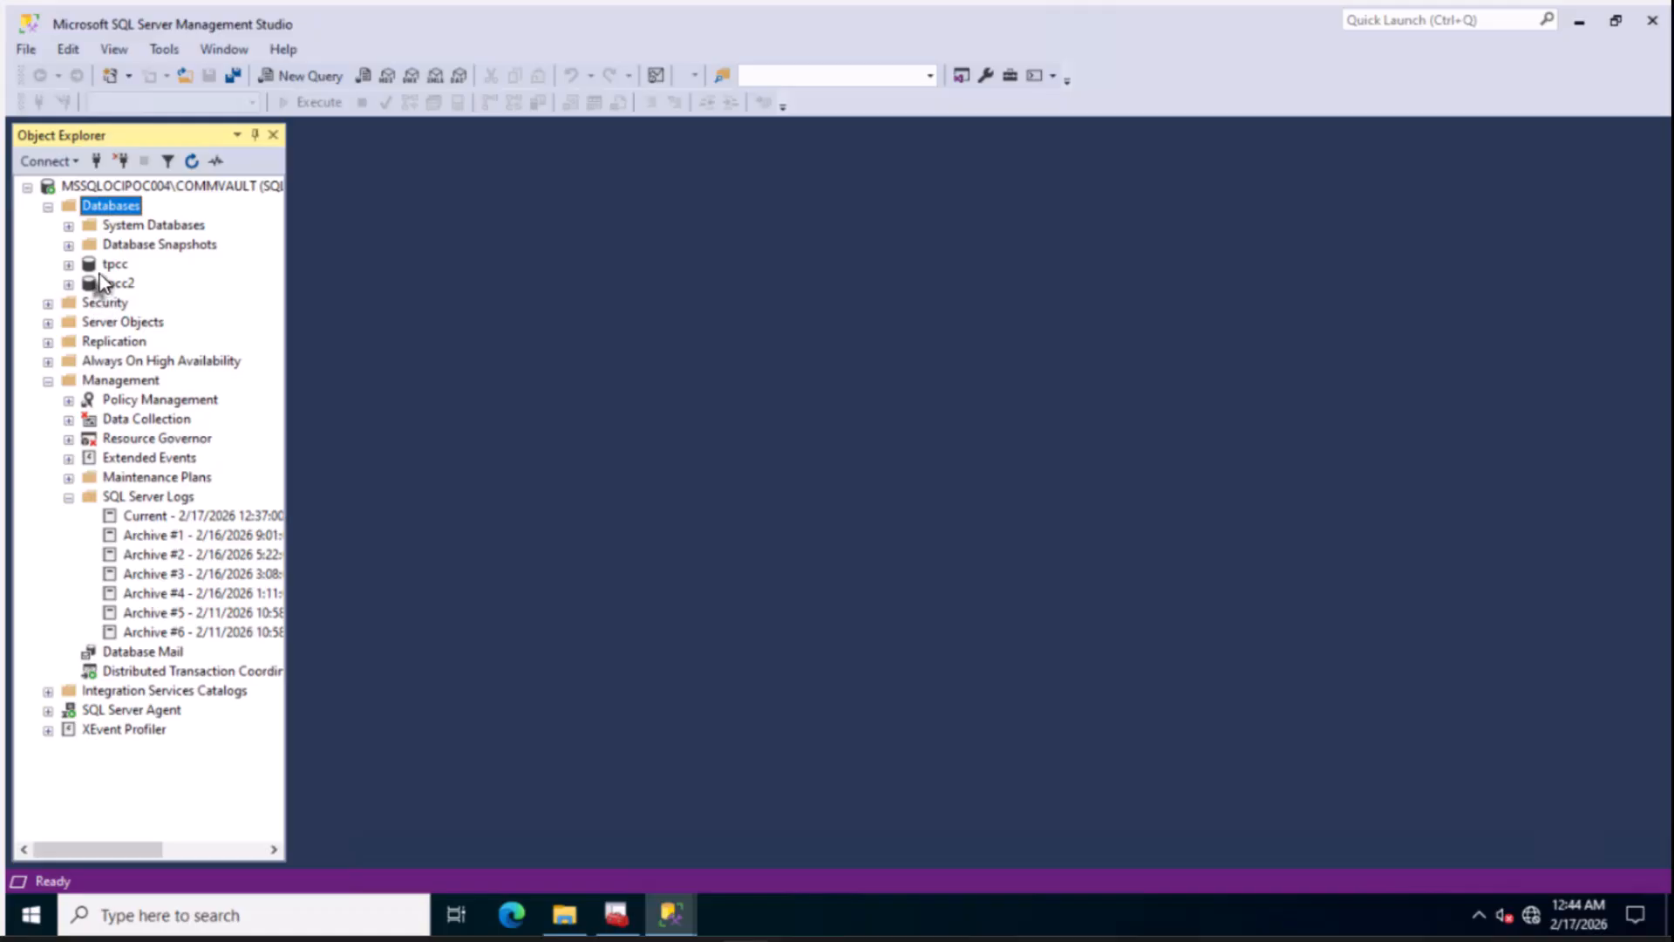
Open the checkdb_tpcc script file from the SQL Server Management Studio documents folder
{"action": "left_click", "coordinate": [29, 51]}
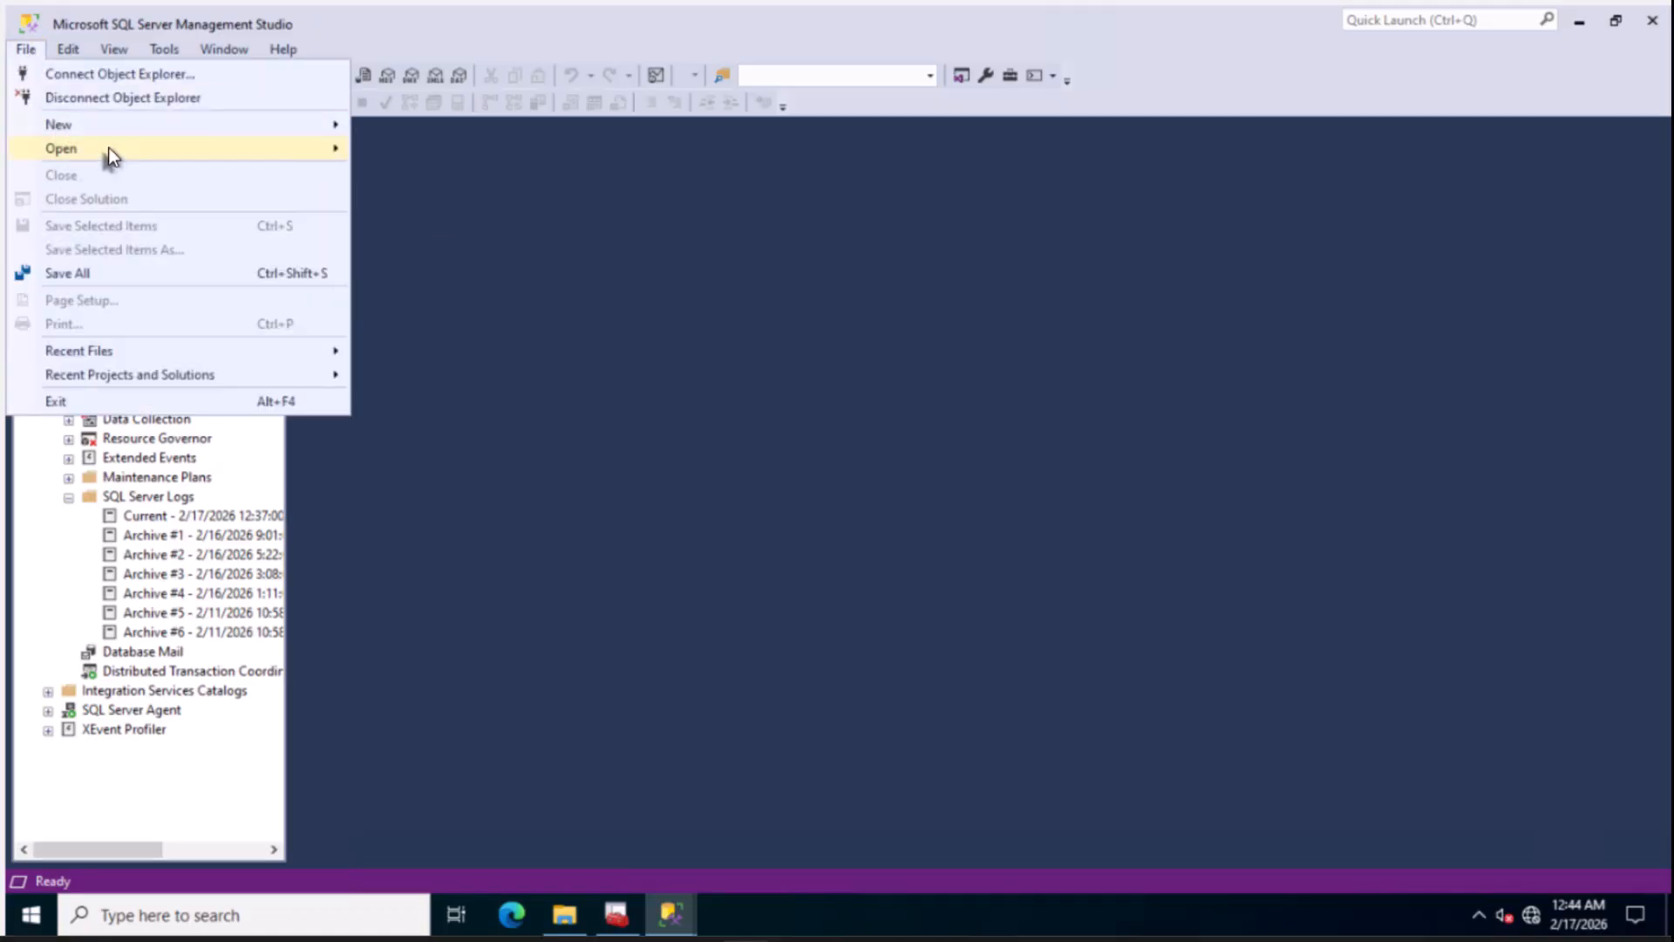
{"action": "mouse_move", "coordinate": [108, 146]}
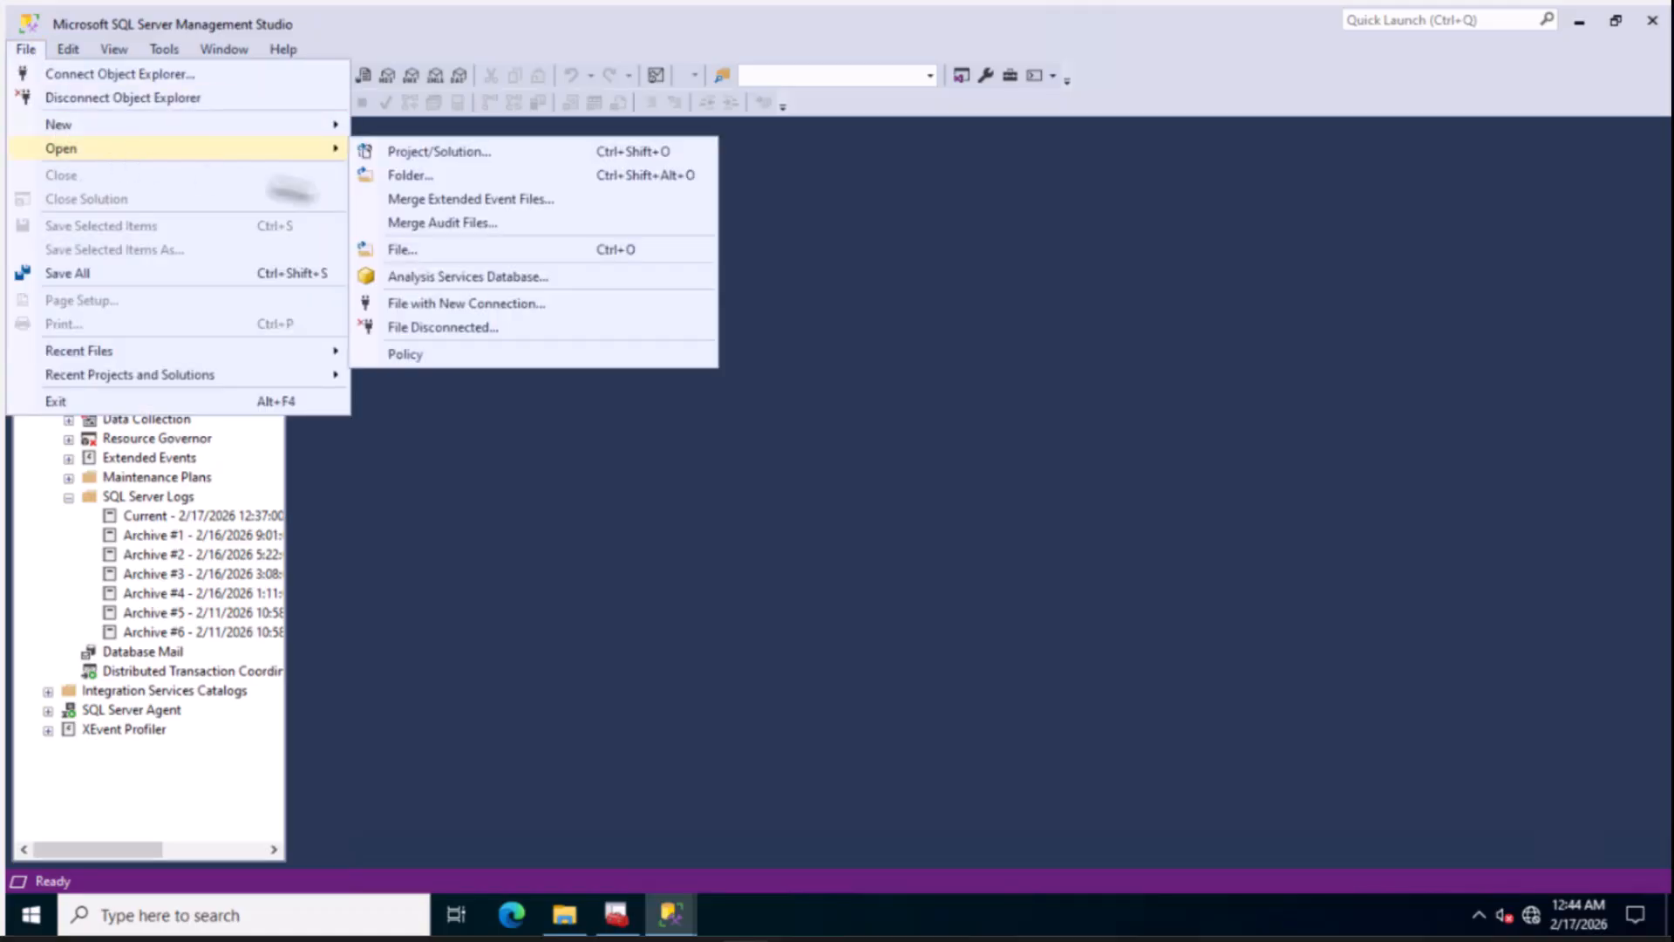
{"action": "left_click", "coordinate": [477, 251]}
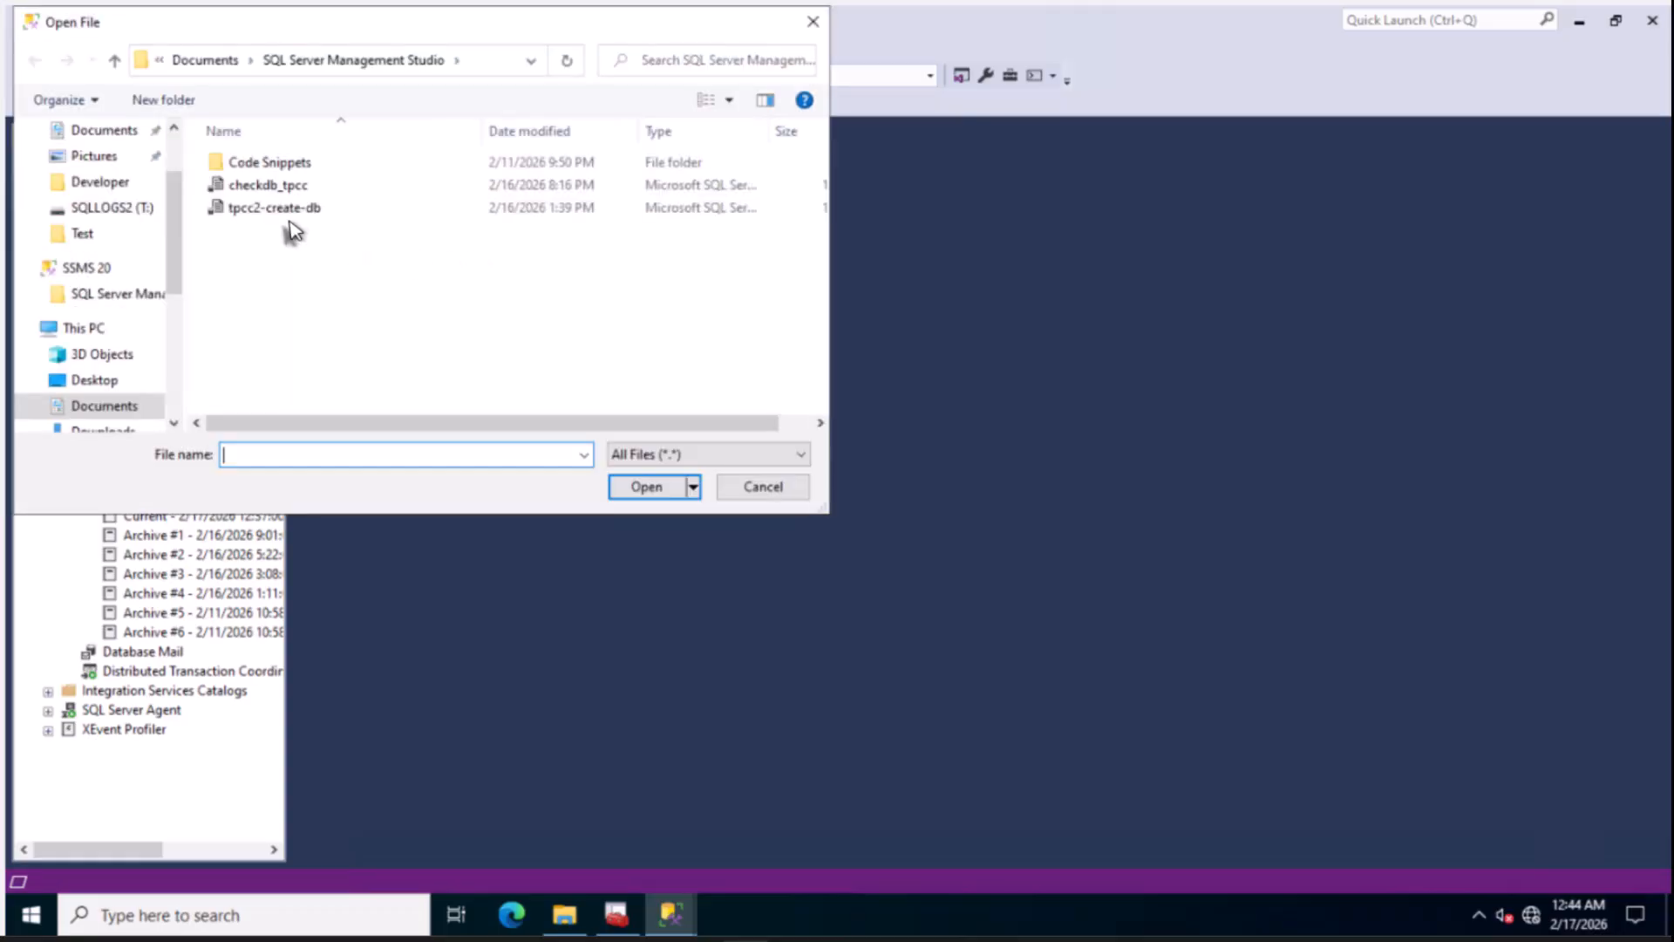
{"action": "double_click", "coordinate": [253, 186]}
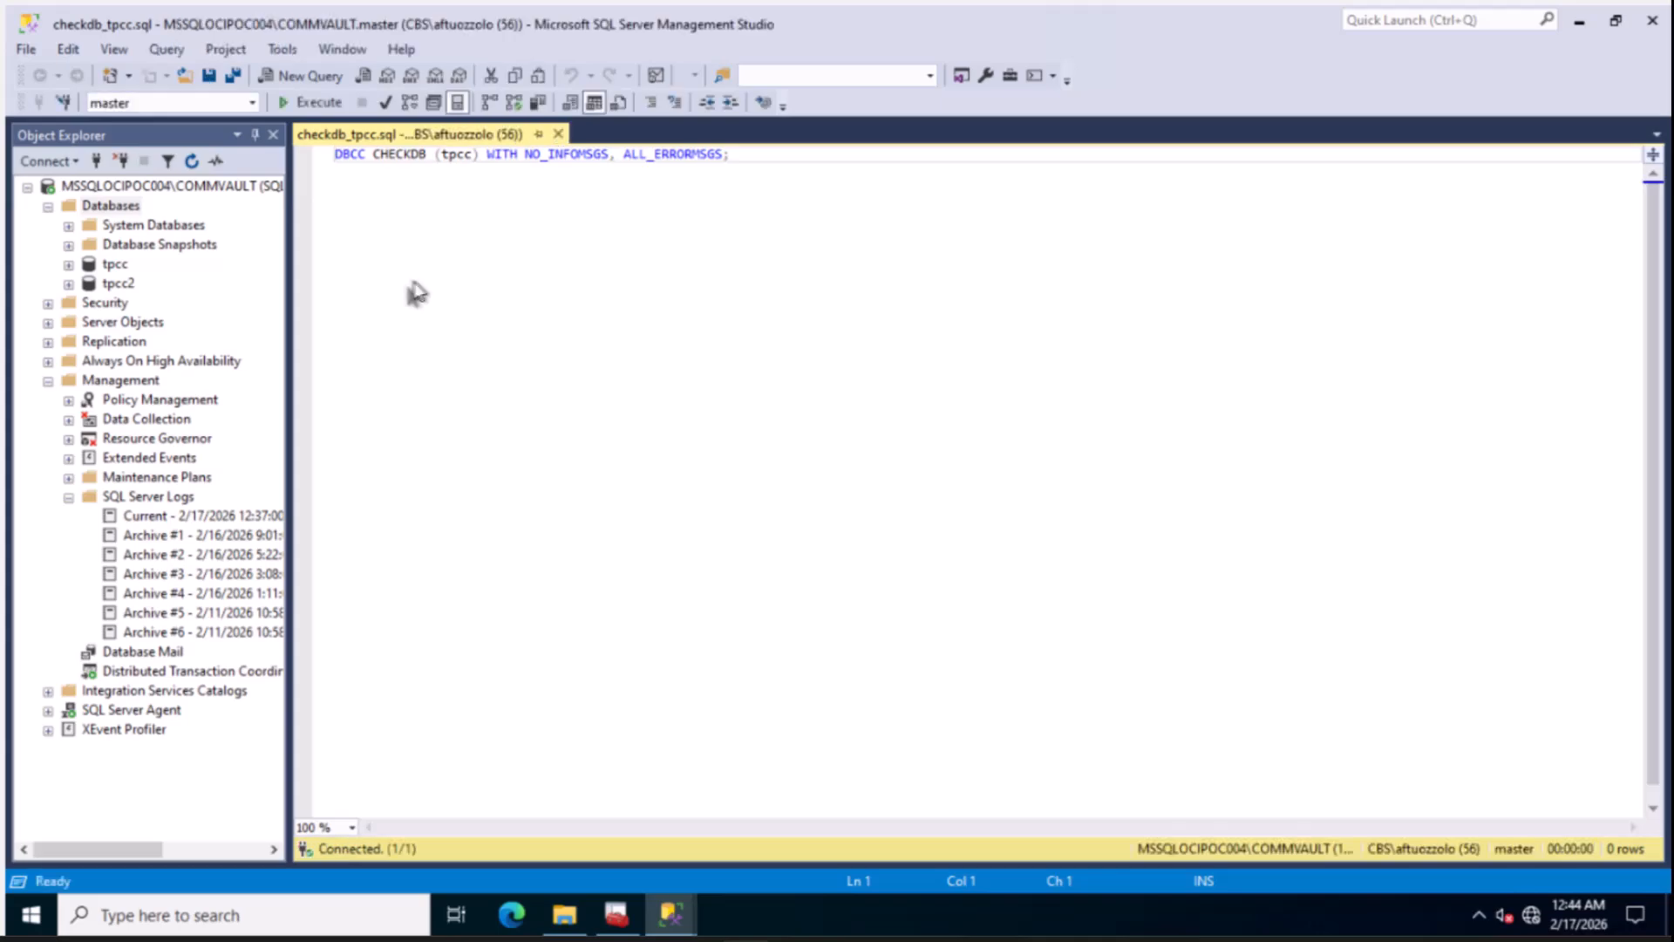
Change the DBCC CHECKDB target database to tpcc2 and execute the query
{"action": "left_click", "coordinate": [470, 154]}
{"action": "type", "text": "2"}
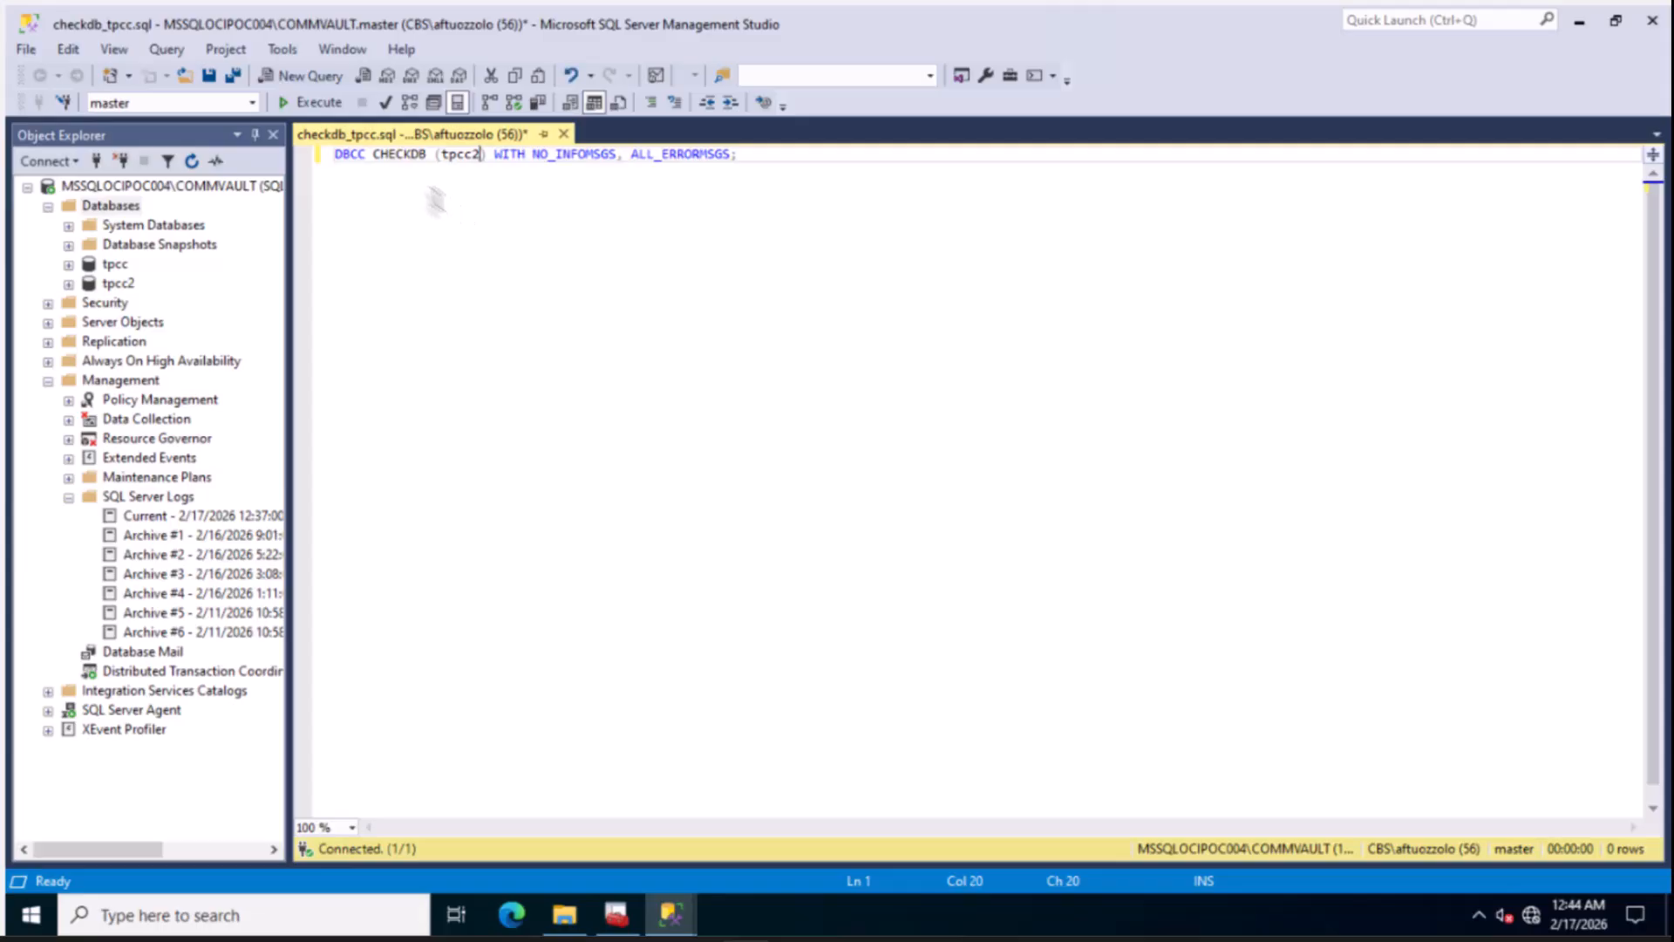
{"action": "left_click", "coordinate": [305, 103]}
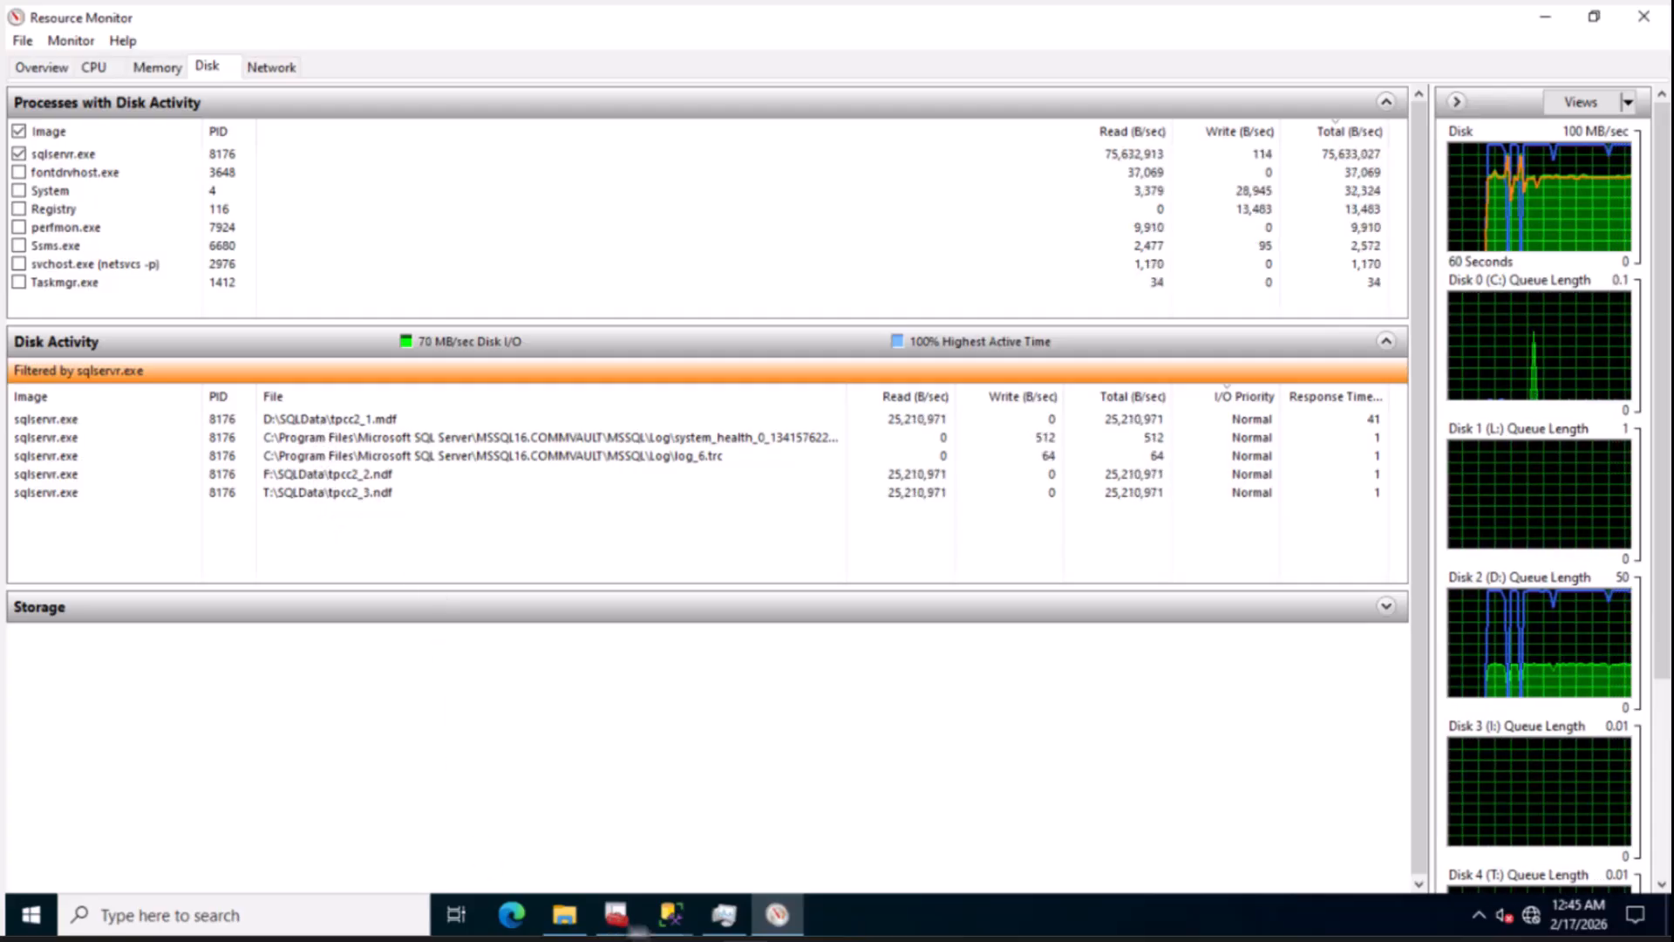
Check the running tpcc2 query in SQL Server Management Studio, and open the Windows Services console to look over the Commvault services
{"action": "mouse_move", "coordinate": [672, 924]}
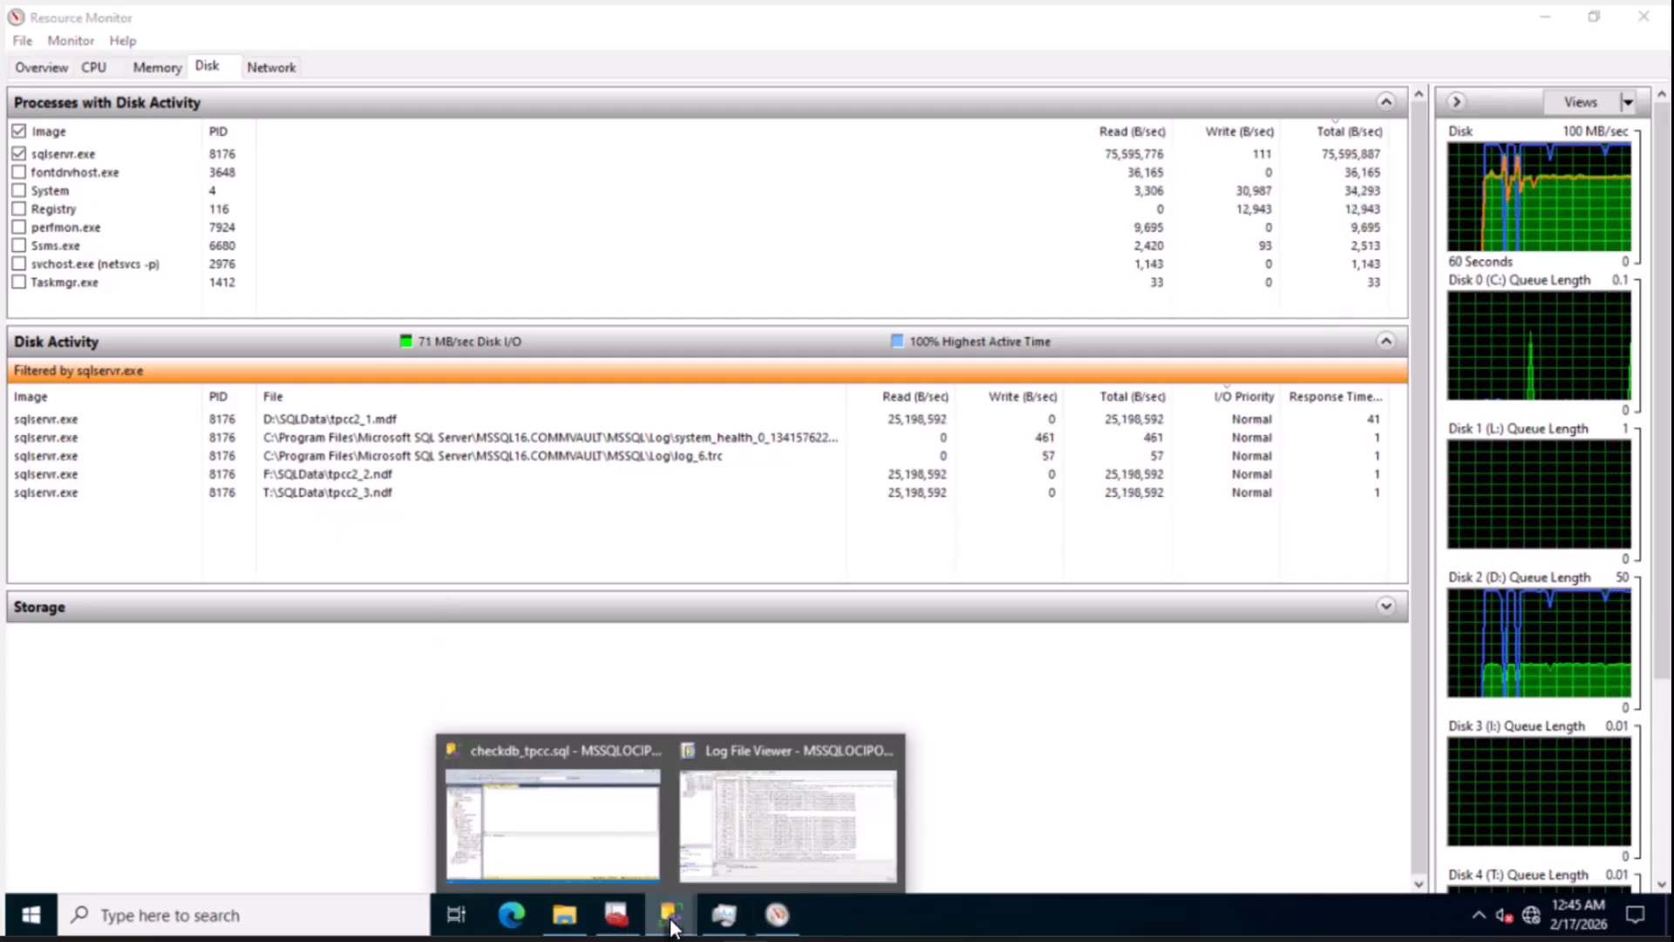
{"action": "left_click", "coordinate": [565, 814]}
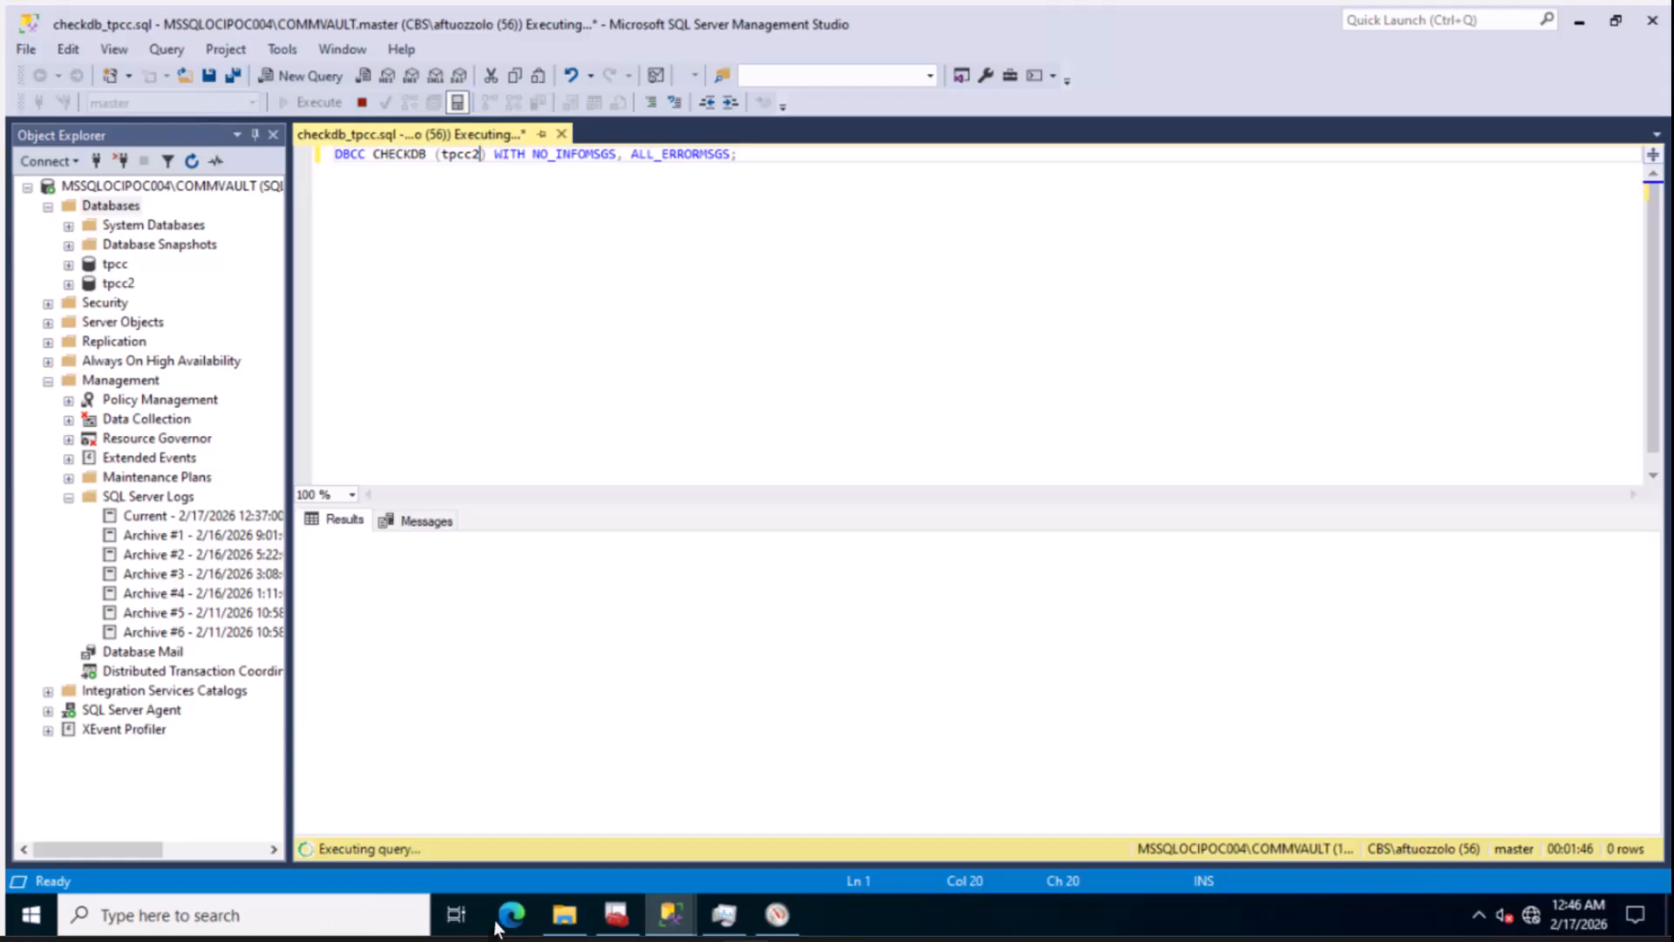
{"action": "left_click", "coordinate": [31, 914]}
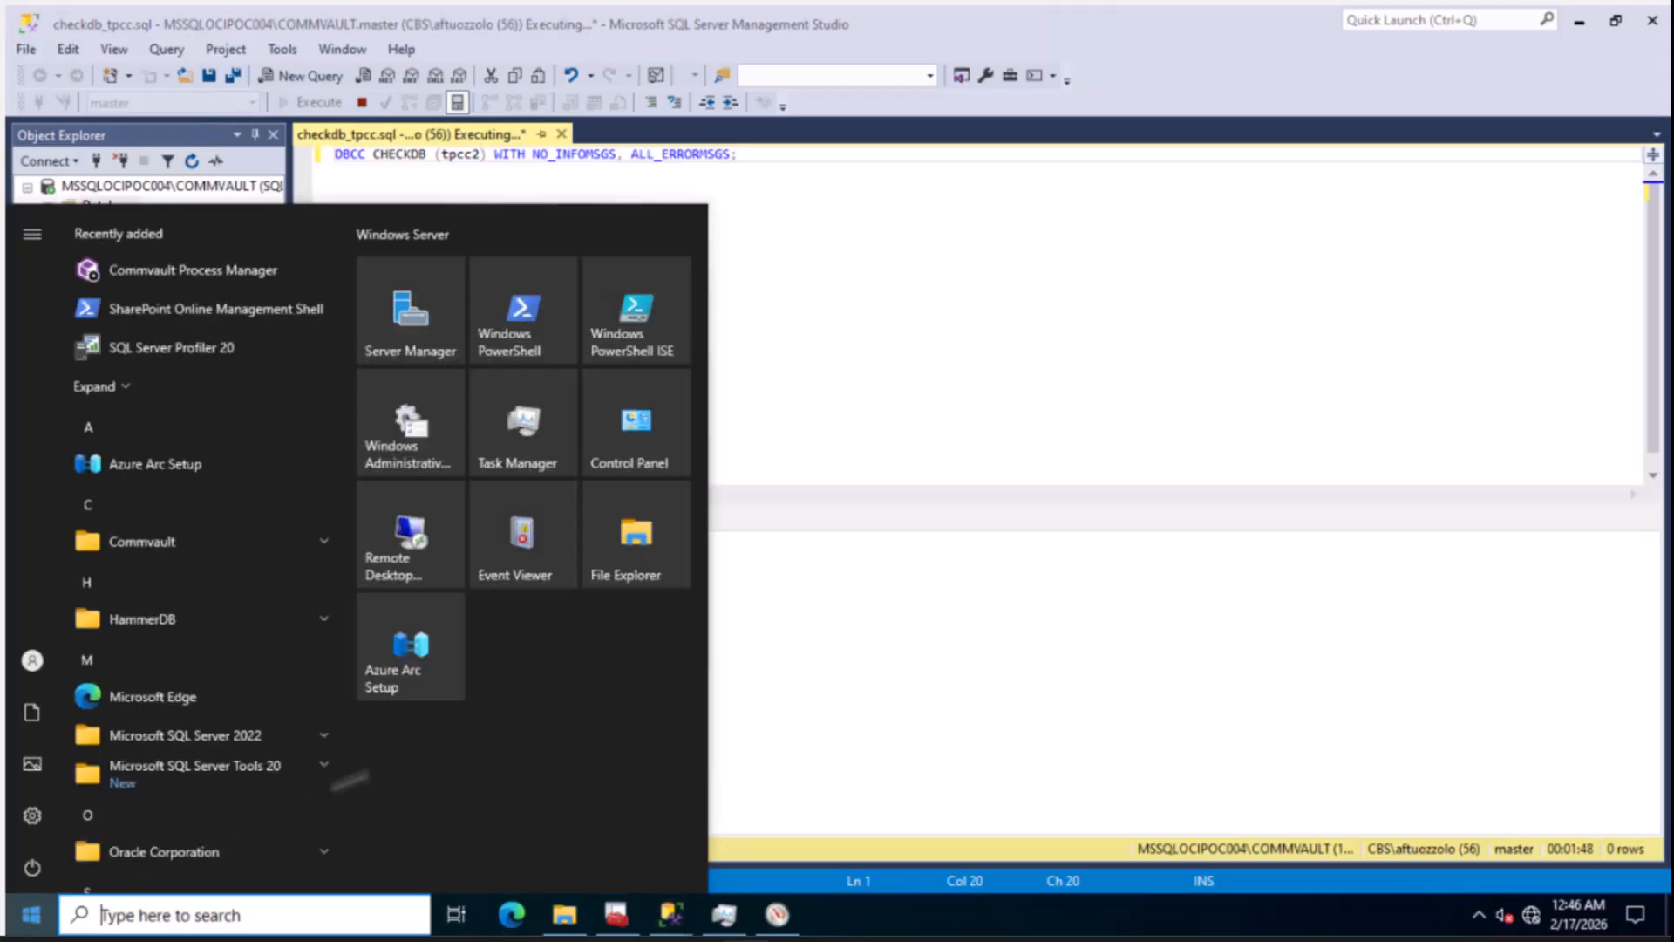
{"action": "left_click", "coordinate": [412, 438]}
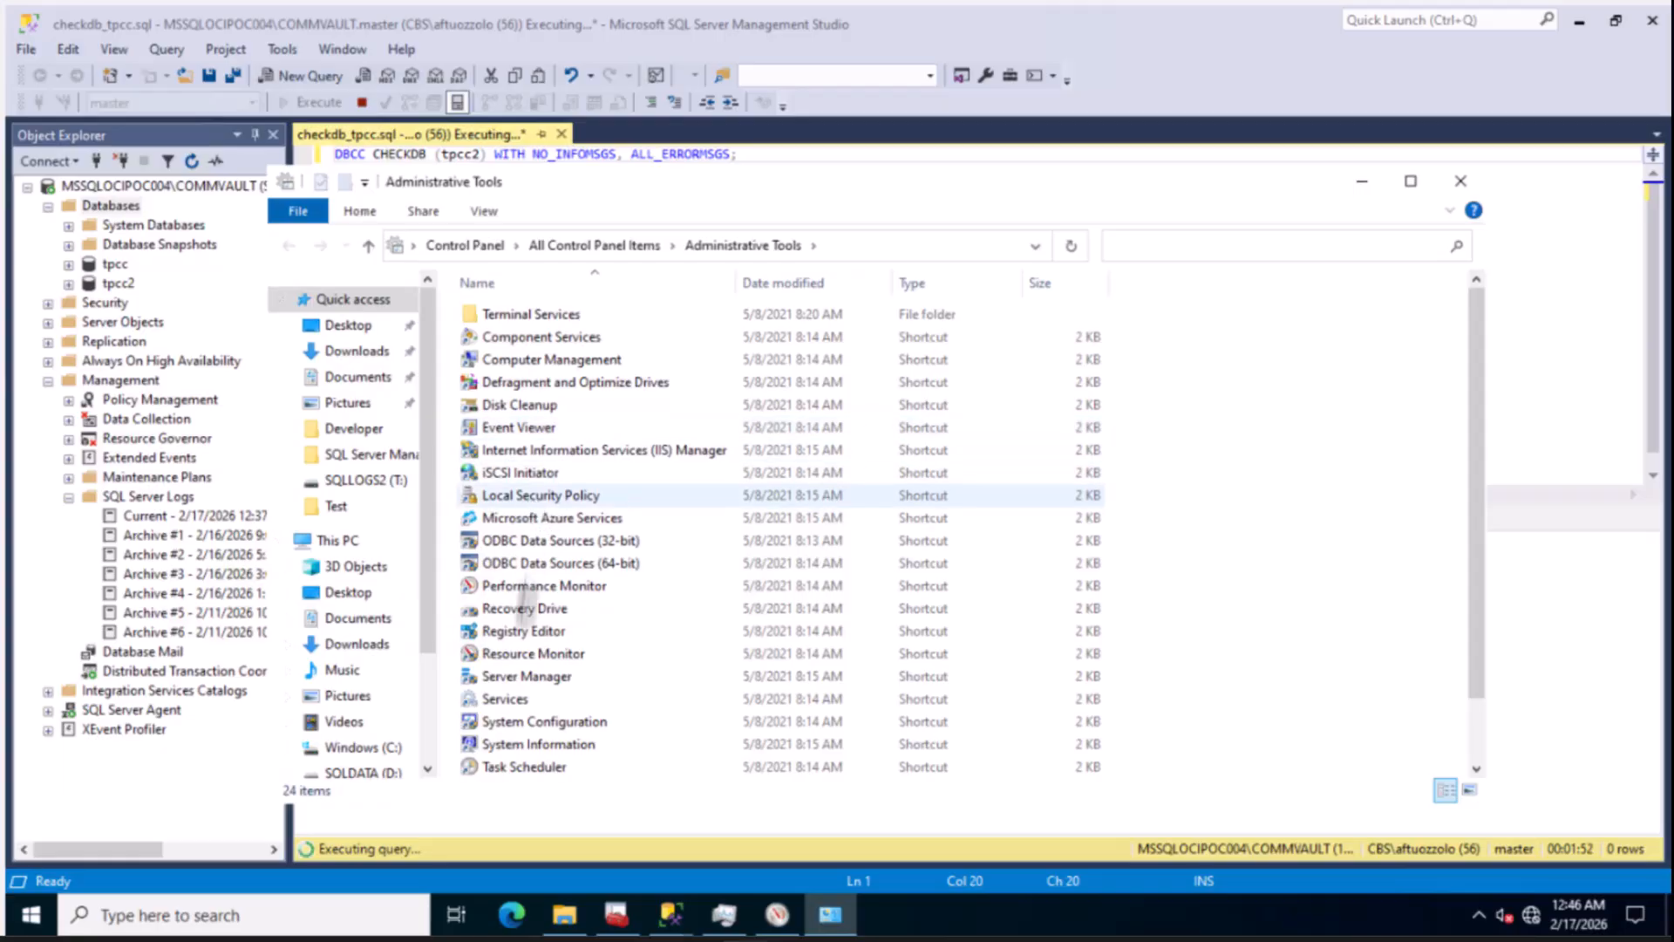
{"action": "left_click", "coordinate": [518, 698]}
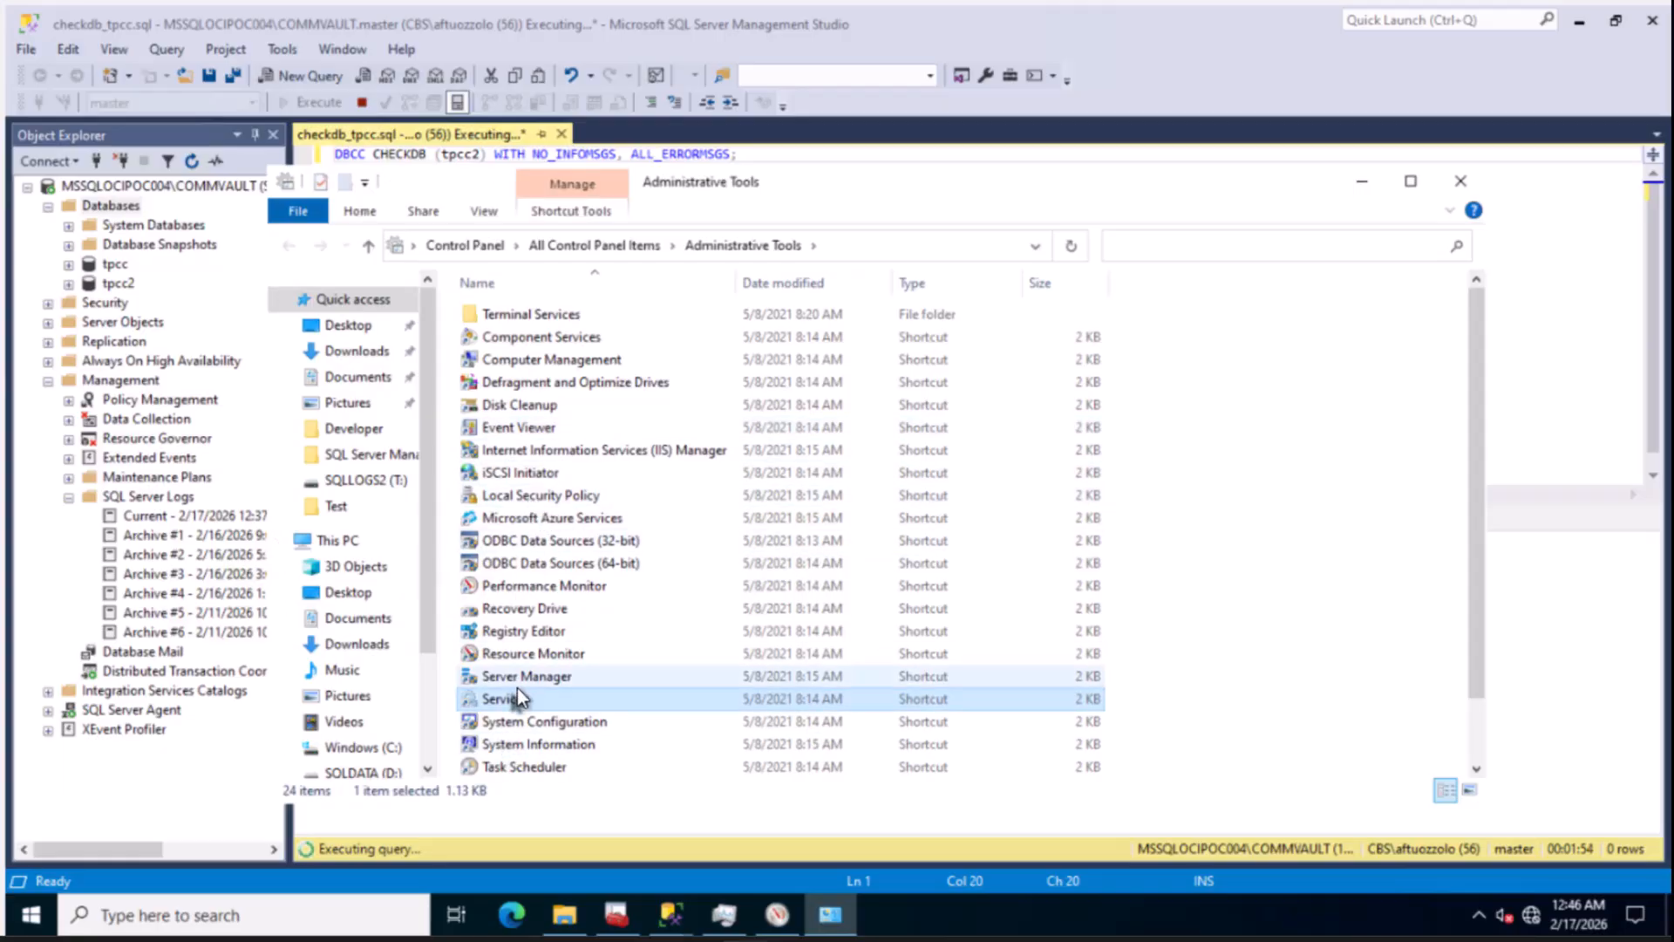
{"action": "double_click", "coordinate": [516, 698]}
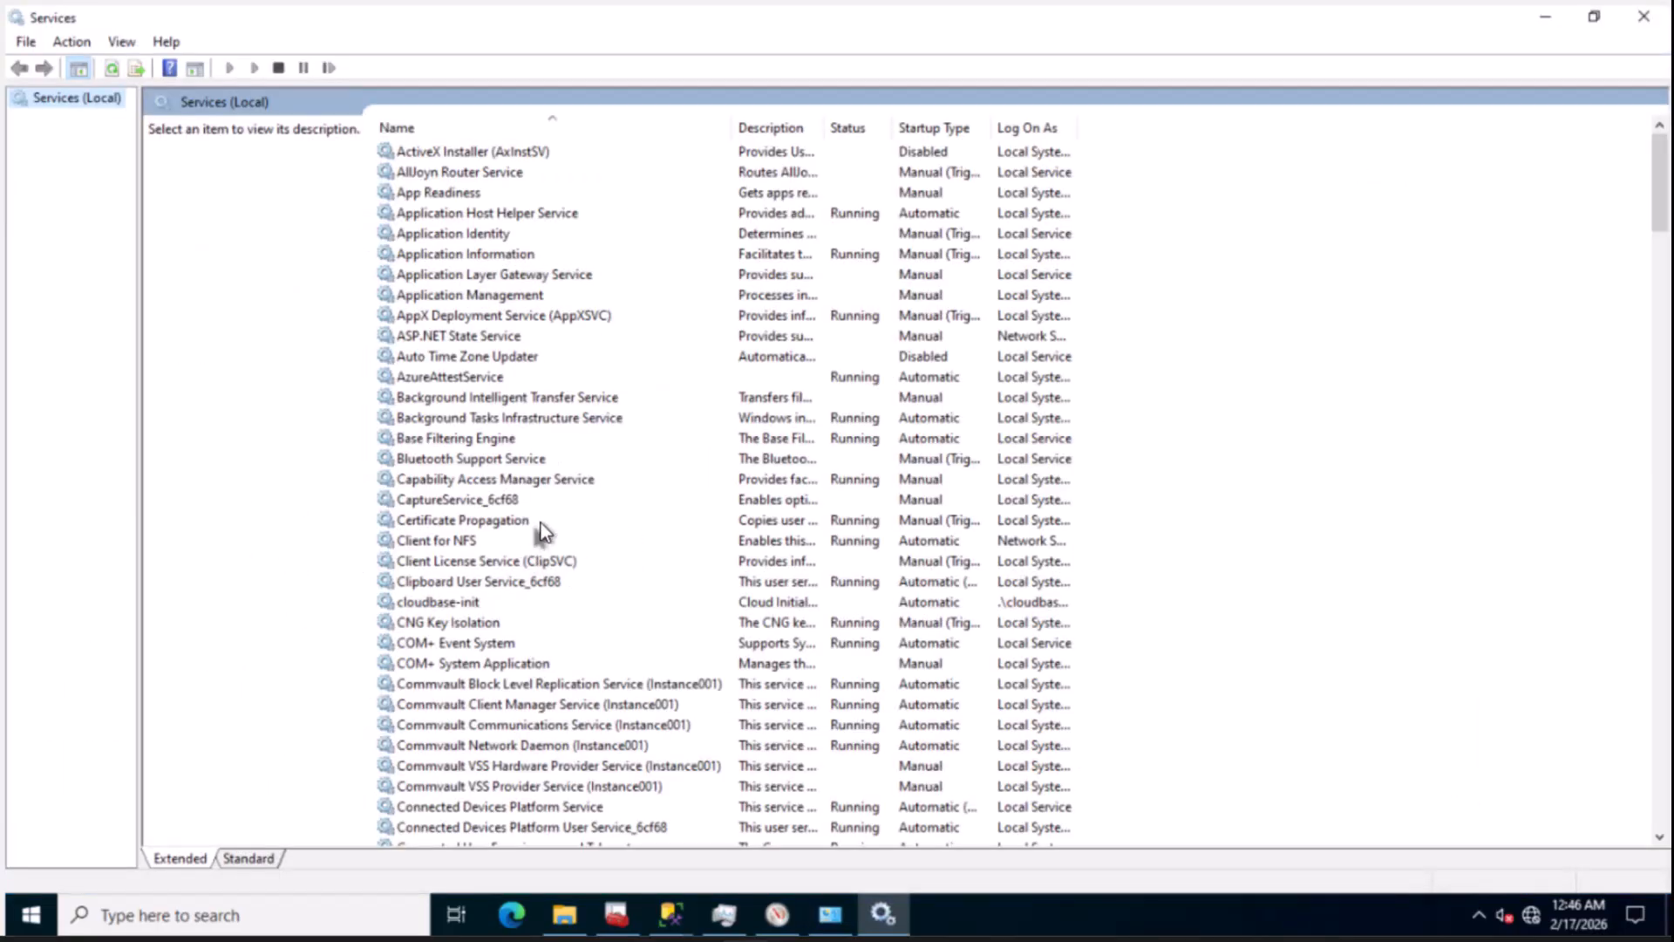
{"action": "scroll", "coordinate": [543, 530], "scroll_direction": "down", "scroll_amount": 3}
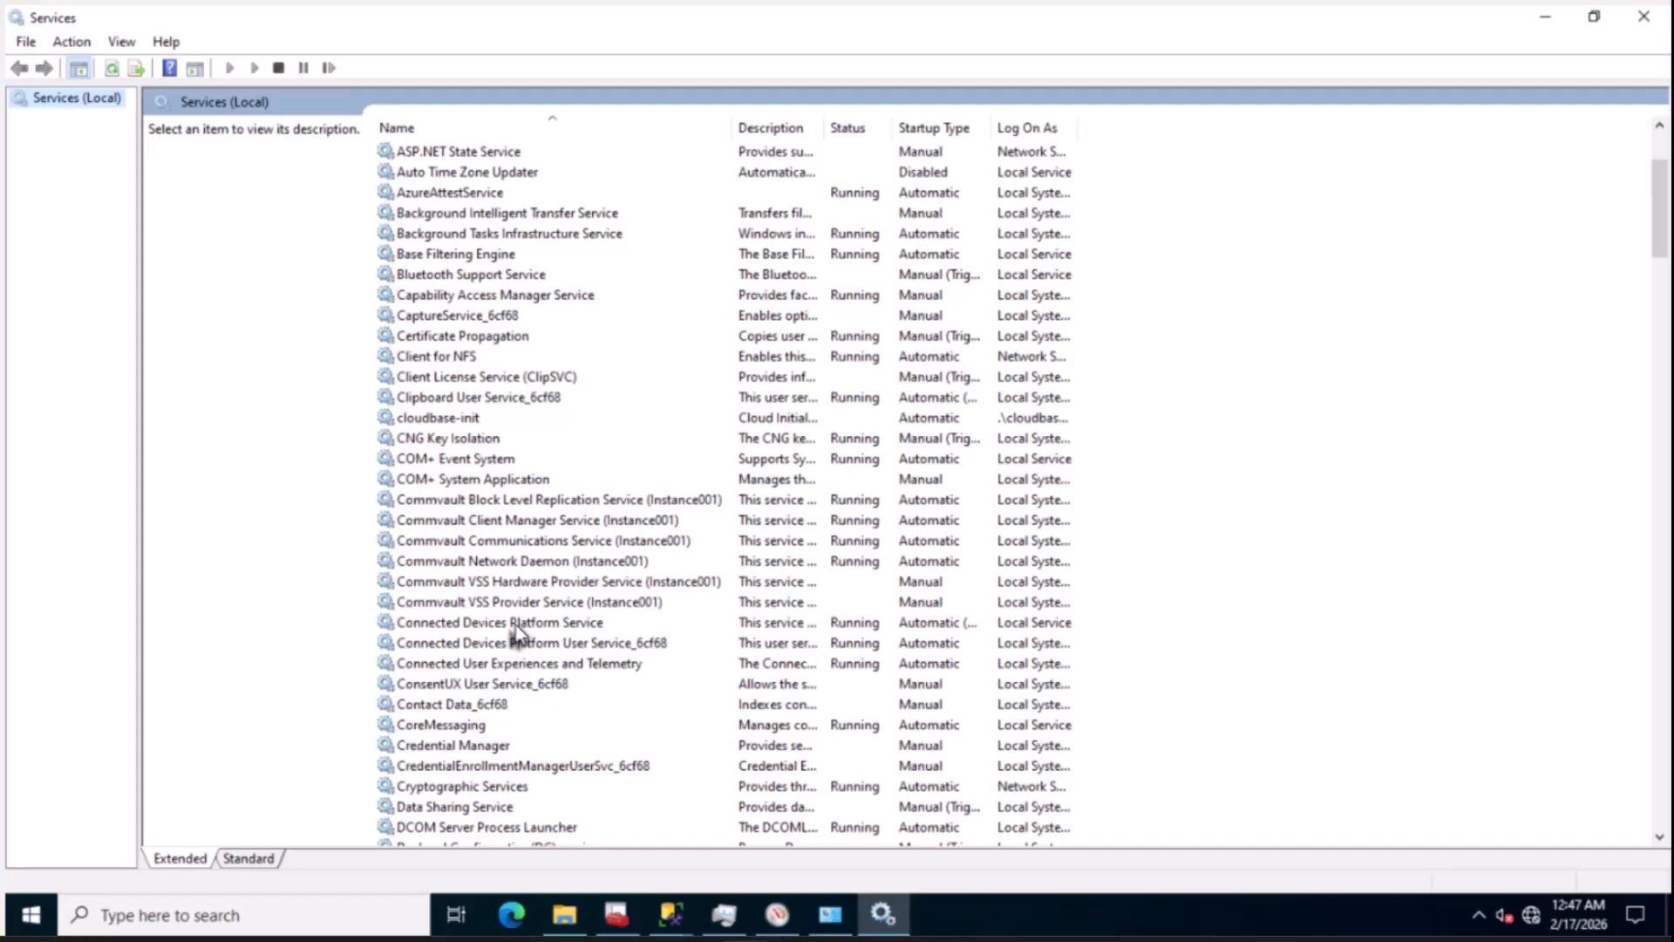
Return to the checkdb_tpcc query in SQL Server Management Studio, change the DBCC CHECKDB target to tpcc, and execute it
{"action": "left_click", "coordinate": [670, 912]}
{"action": "left_click", "coordinate": [582, 837]}
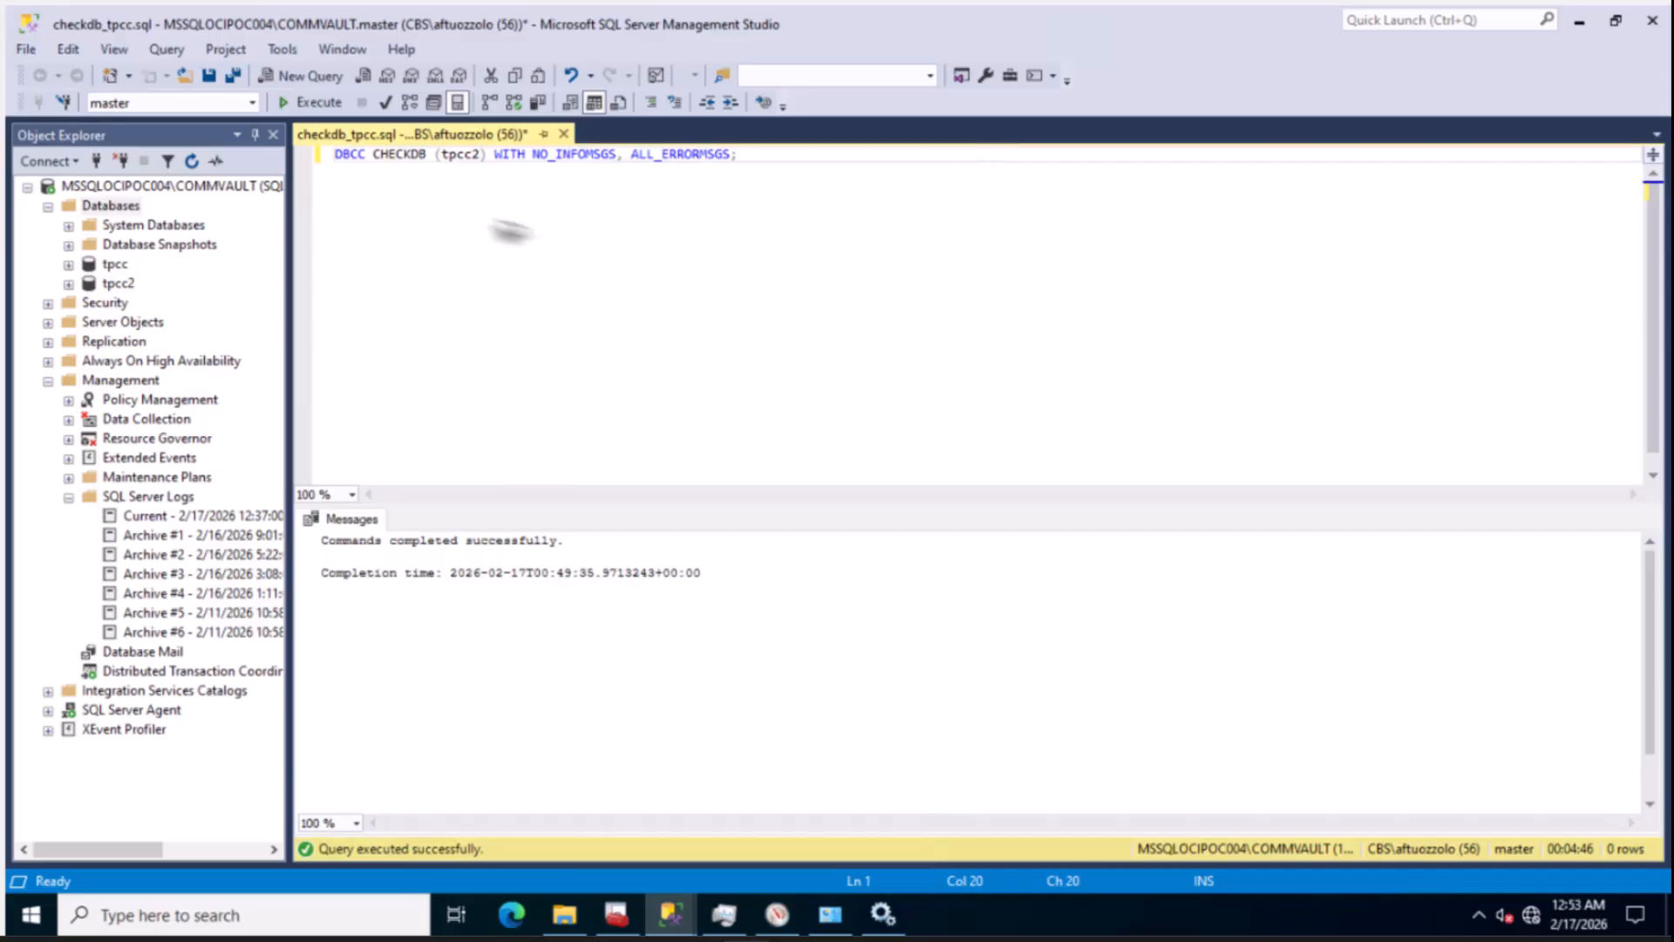
{"action": "left_click", "coordinate": [474, 163]}
{"action": "left_click", "coordinate": [480, 160]}
{"action": "key", "text": "BackSpace"}
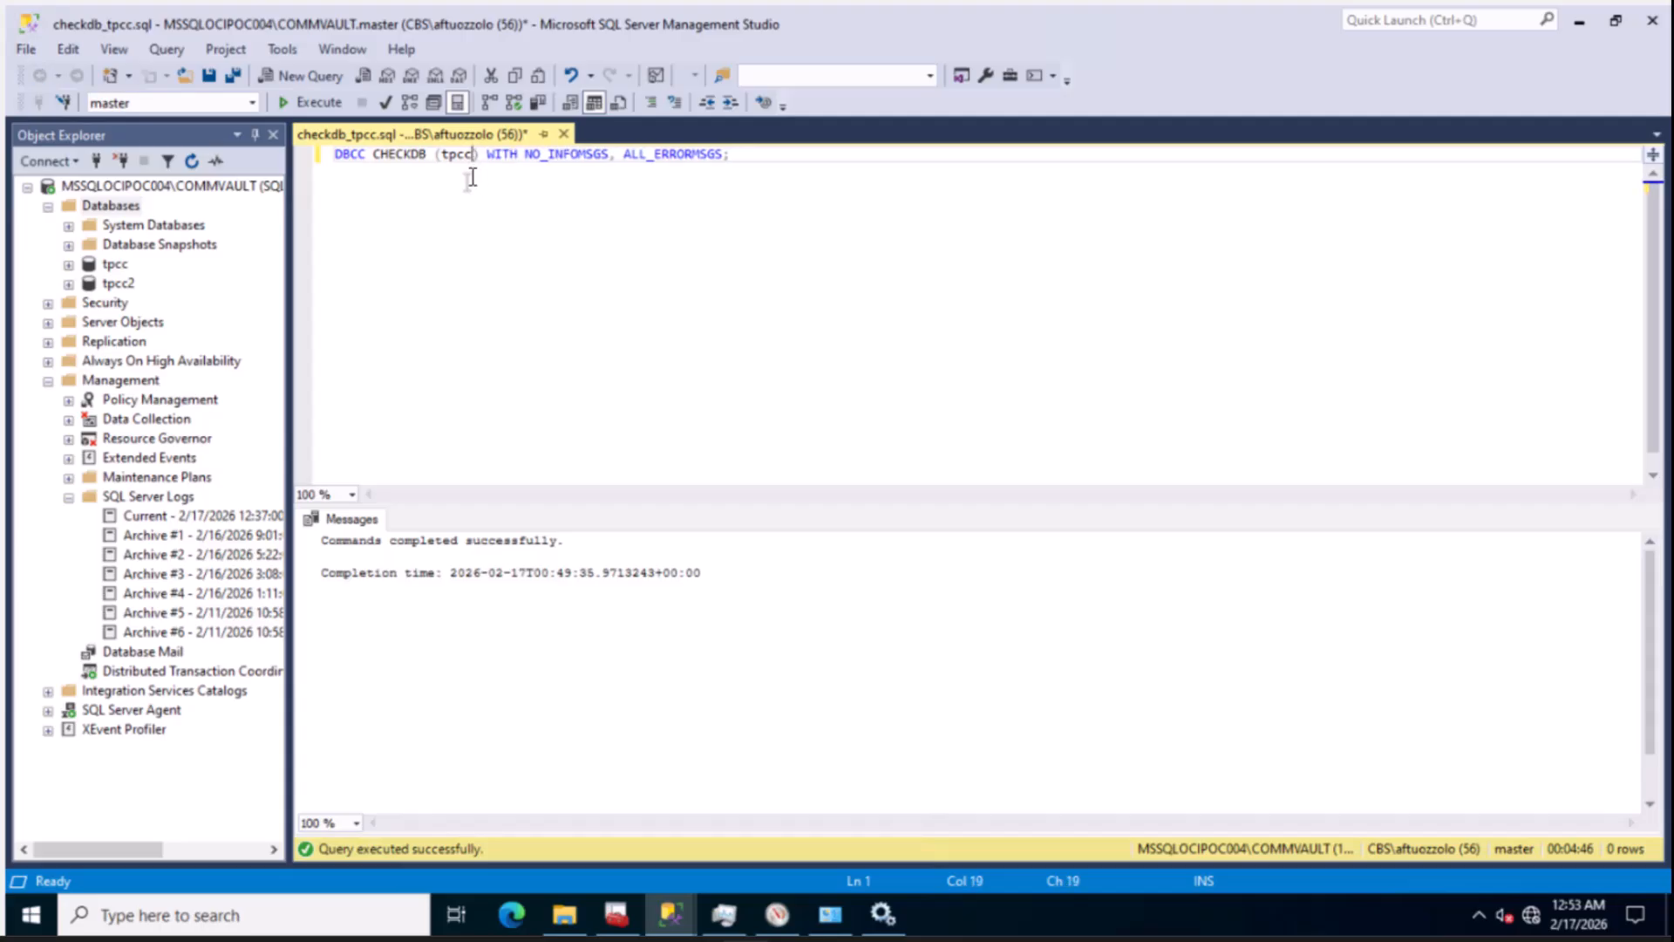
{"action": "left_click", "coordinate": [287, 102]}
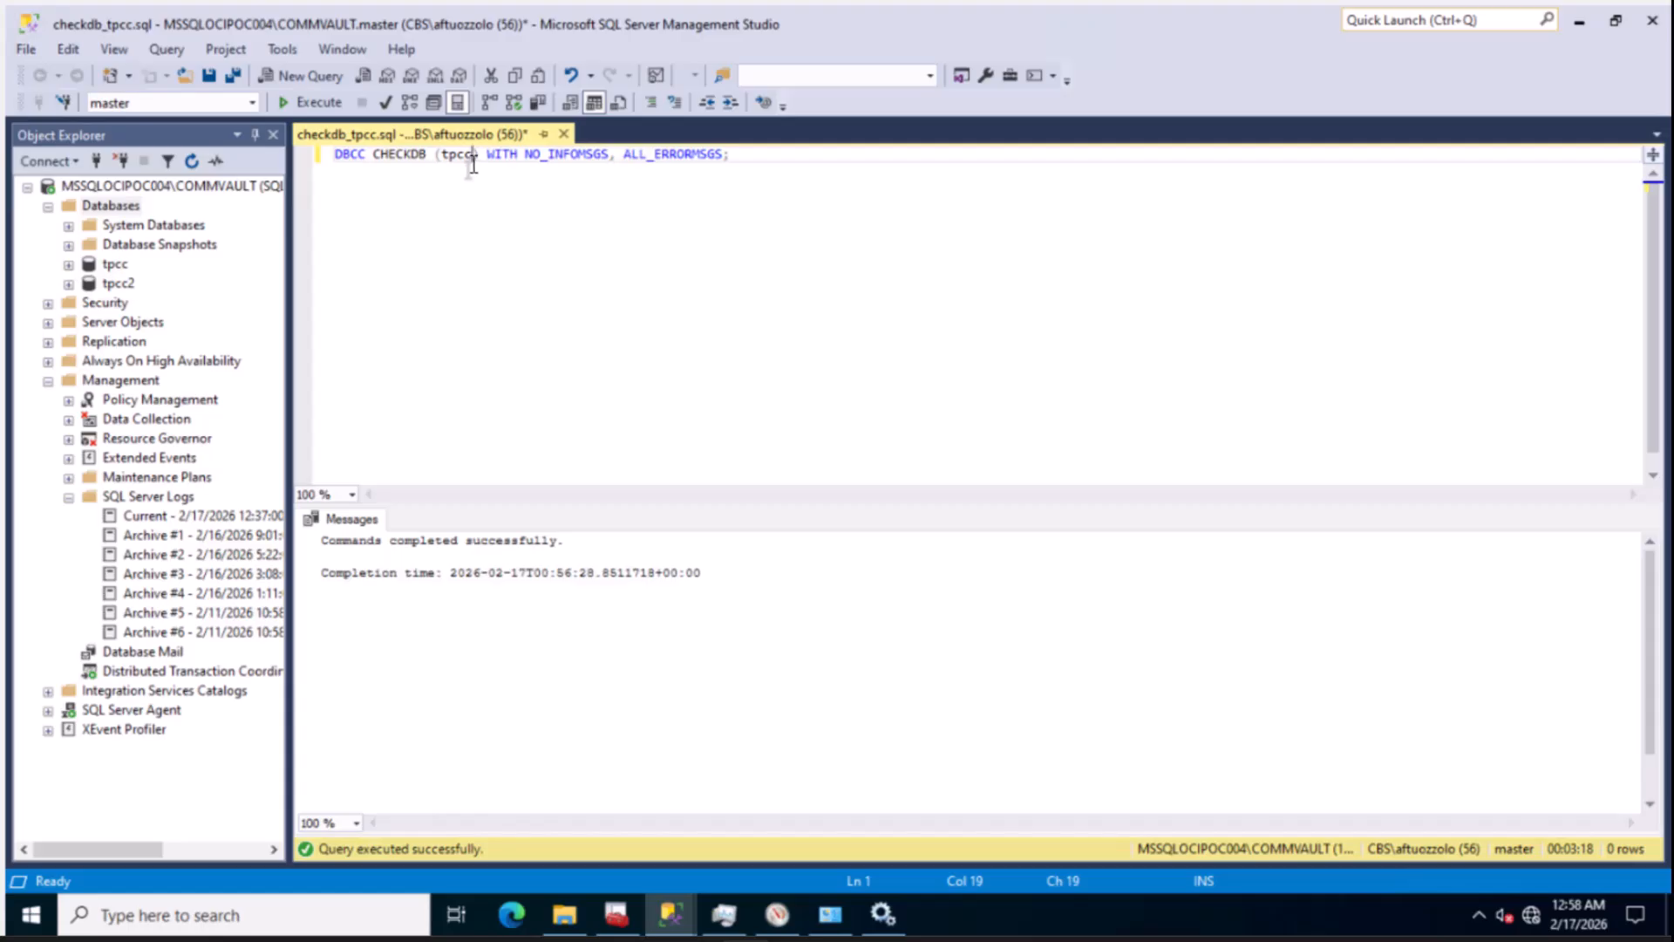
Change the DBCC CHECKDB target database to master and execute the query
{"action": "key", "text": "BackSpace"}
{"action": "key", "text": "BackSpace"}
{"action": "key", "text": "BackSpace"}
{"action": "key", "text": "BackSpace"}
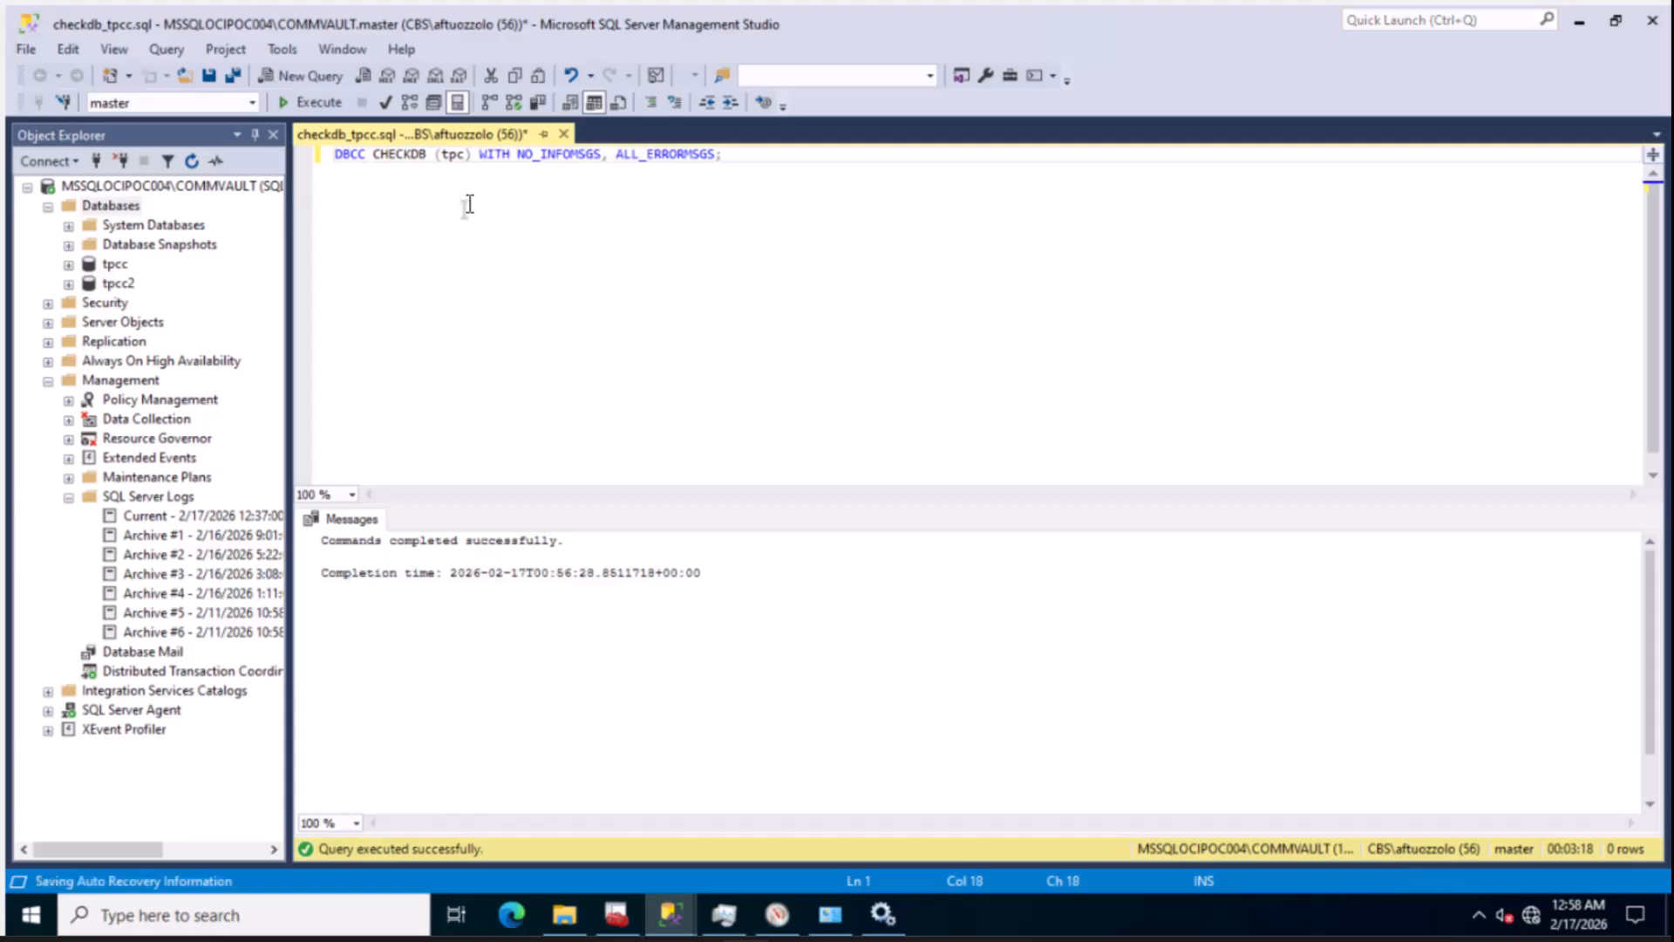
{"action": "type", "text": "master"}
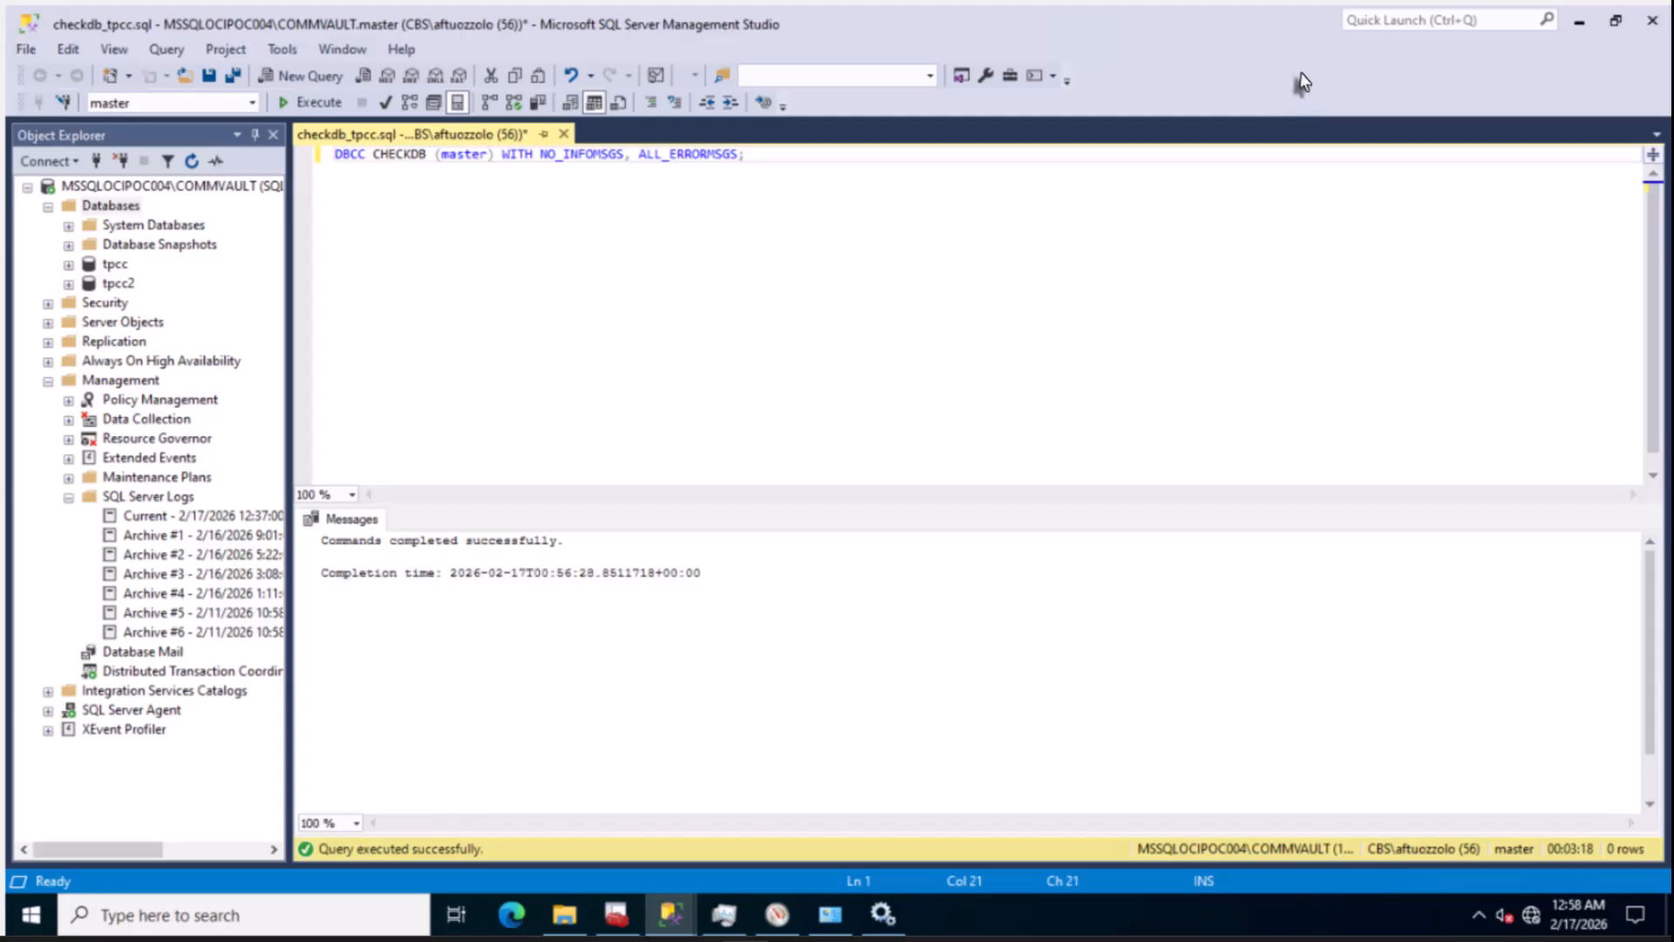
{"action": "left_click", "coordinate": [315, 103]}
Execute DBCC CHECKDB against the model and msdb system databases in turn
{"action": "key", "text": "BackSpace"}
{"action": "key", "text": "BackSpace"}
{"action": "key", "text": "BackSpace"}
{"action": "key", "text": "BackSpace"}
{"action": "key", "text": "BackSpace"}
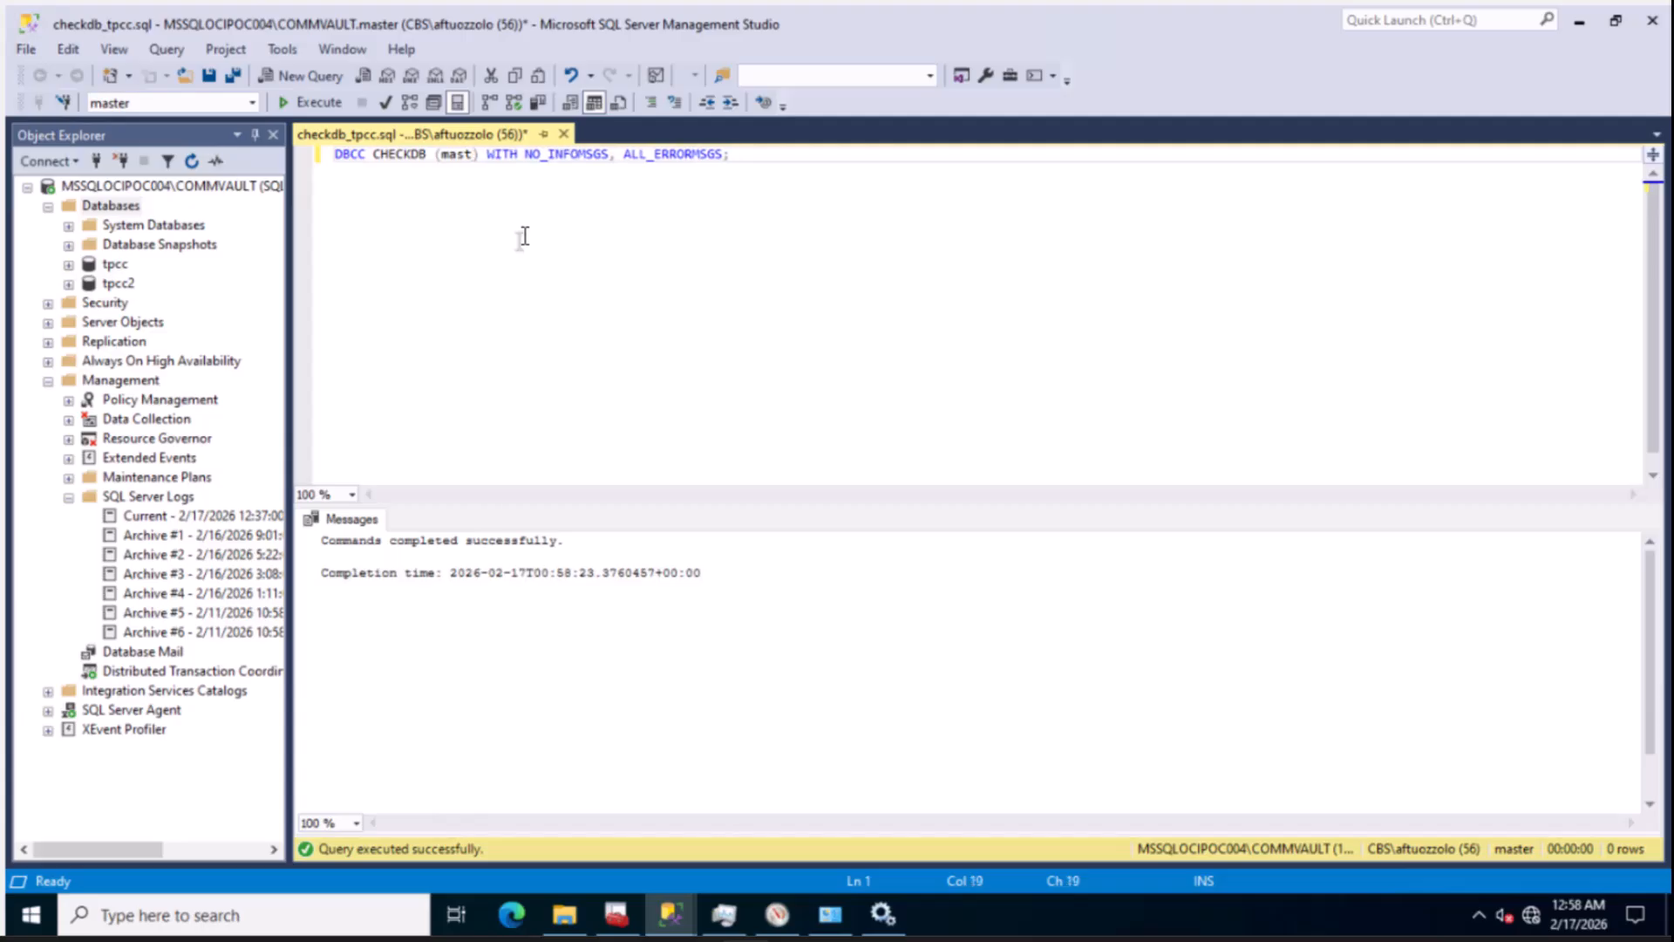
{"action": "type", "text": "sdb"}
{"action": "key", "text": "F5"}
Refresh the SQL Server log in the Log File Viewer and select the tpcc2 entry about transactions rolled forward
{"action": "mouse_move", "coordinate": [670, 911]}
{"action": "left_click", "coordinate": [750, 804]}
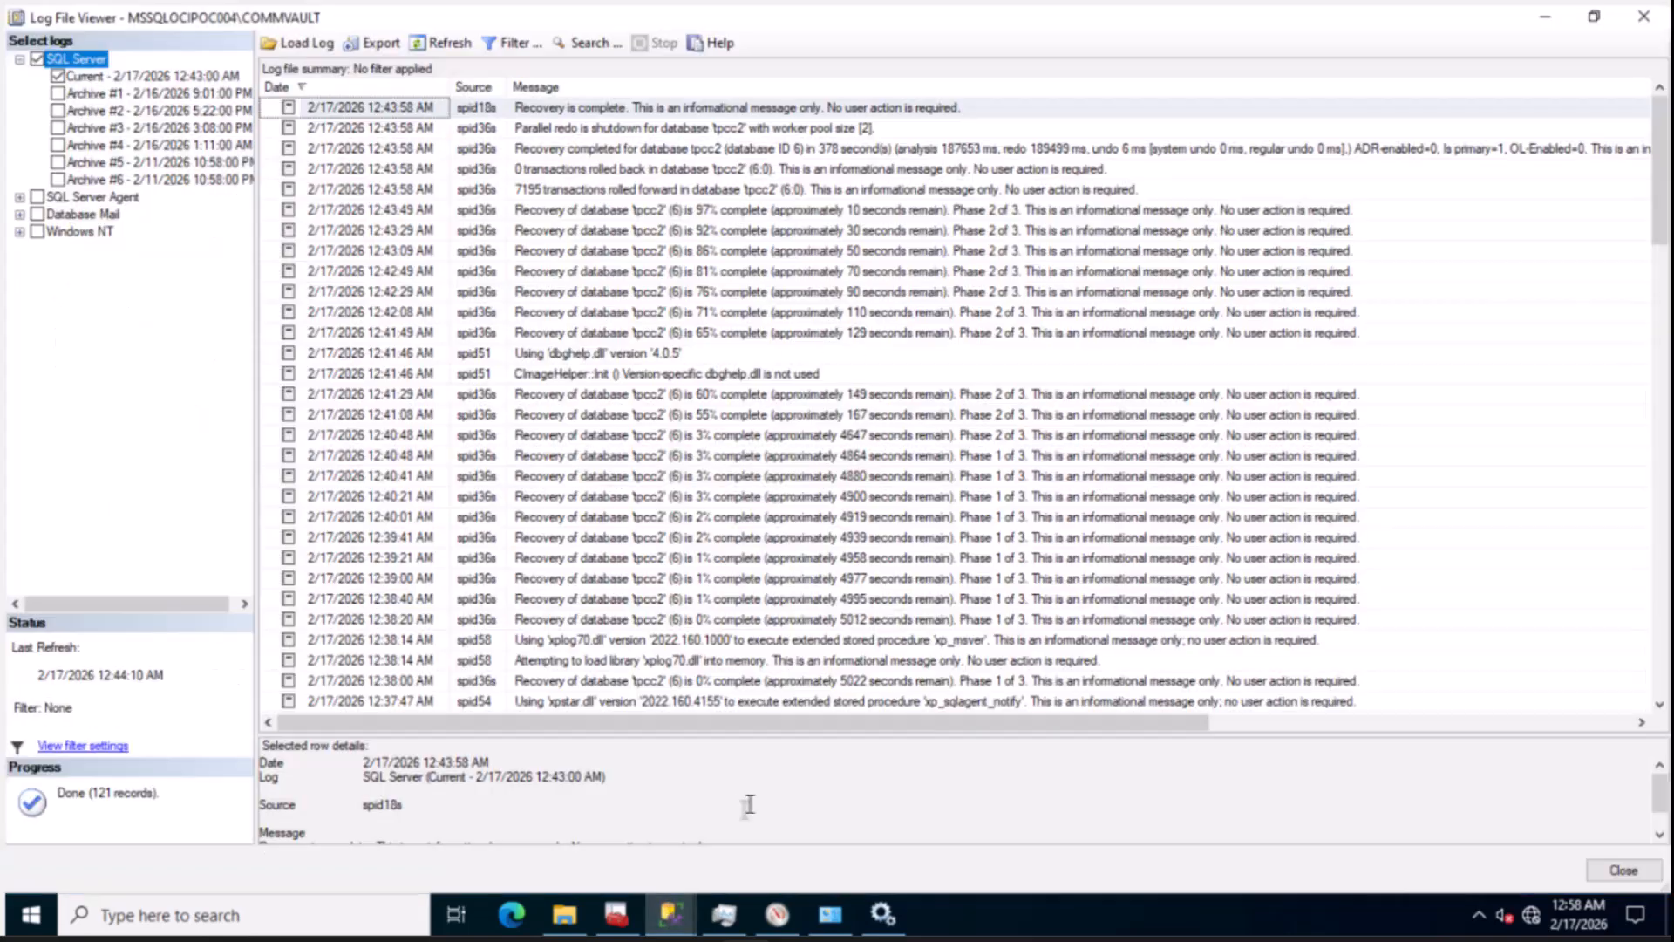
{"action": "left_click", "coordinate": [441, 44]}
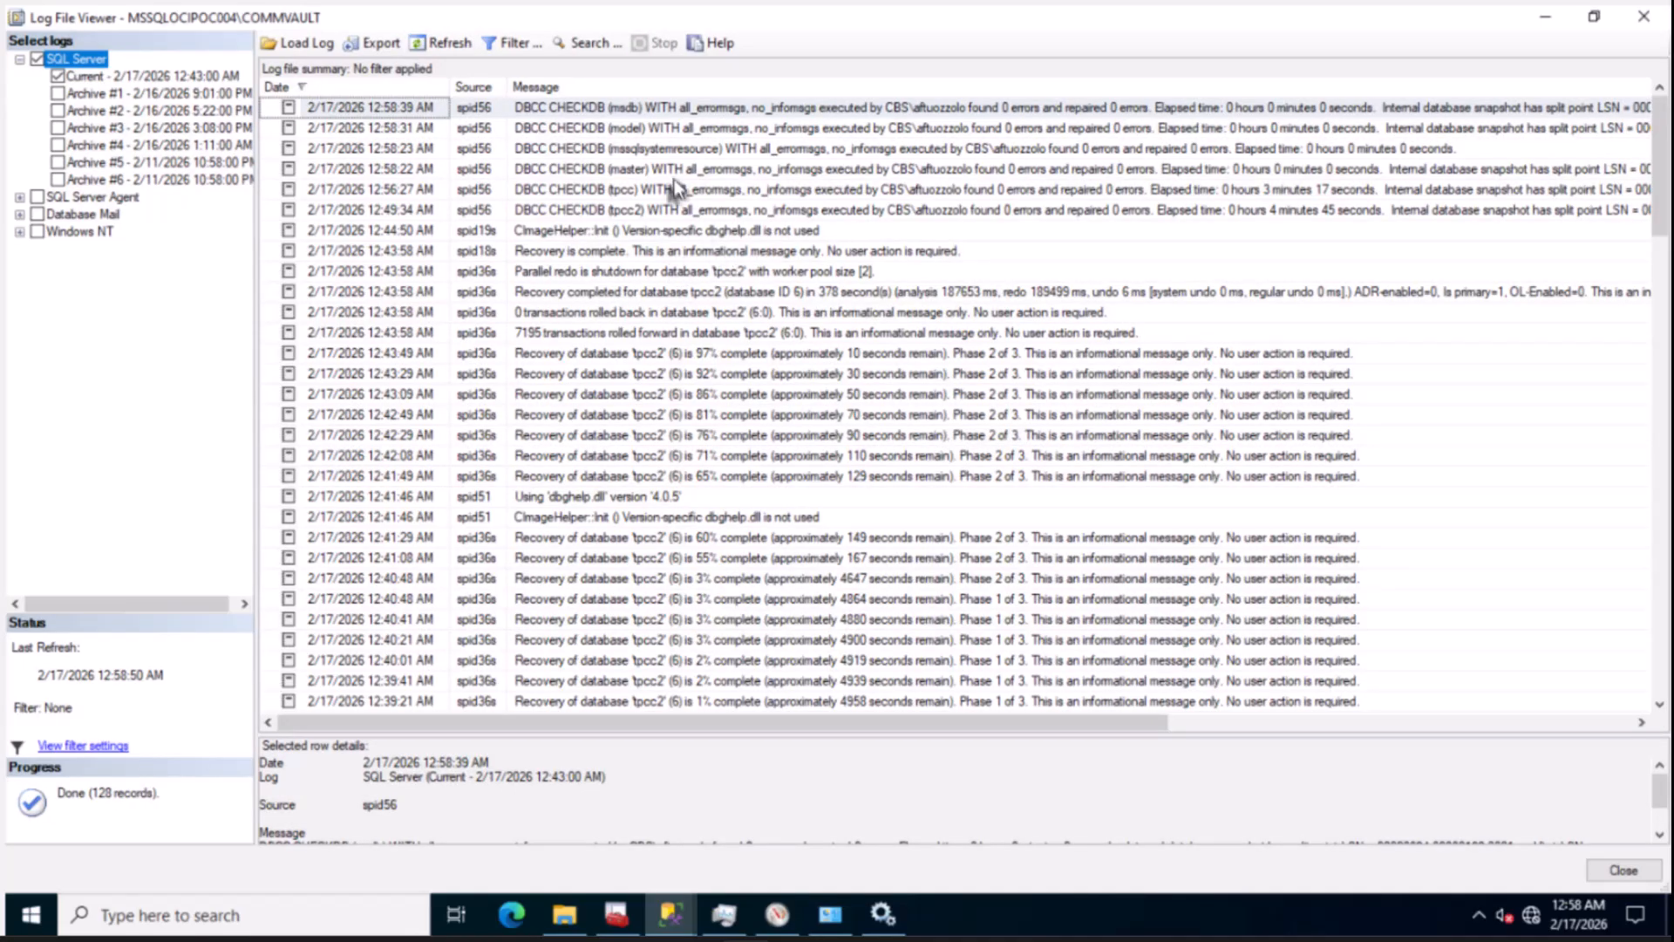
{"action": "scroll", "coordinate": [681, 430], "scroll_direction": "down", "scroll_amount": 5}
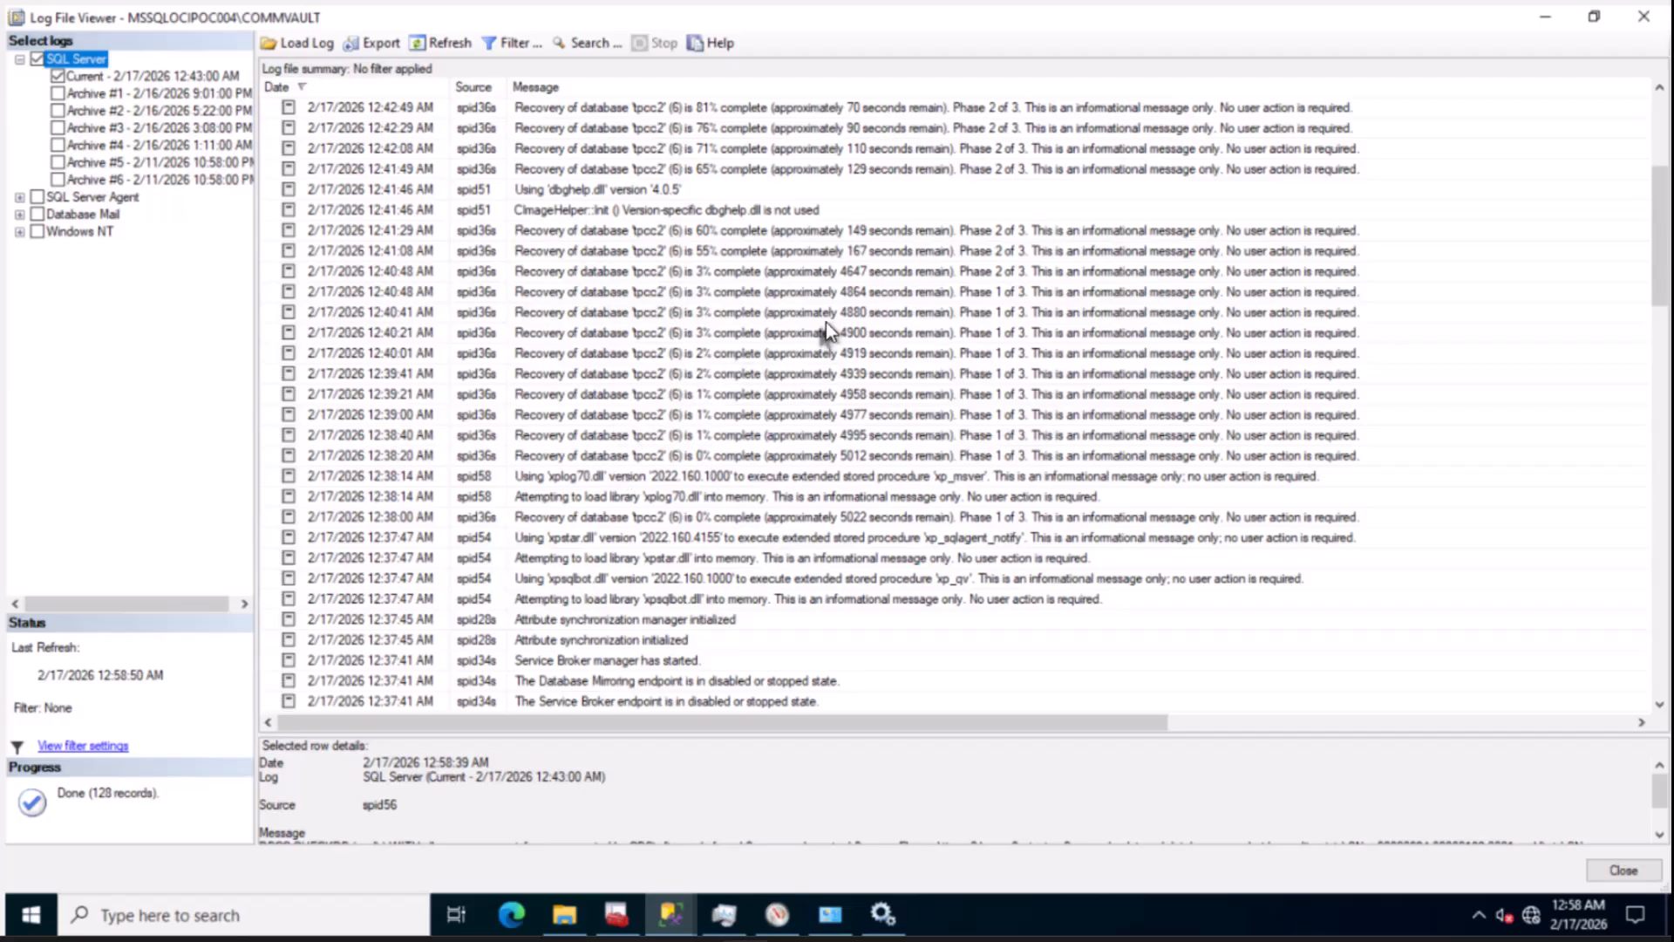
{"action": "scroll", "coordinate": [819, 348], "scroll_direction": "up", "scroll_amount": 2}
{"action": "scroll", "coordinate": [793, 462], "scroll_direction": "up", "scroll_amount": 2}
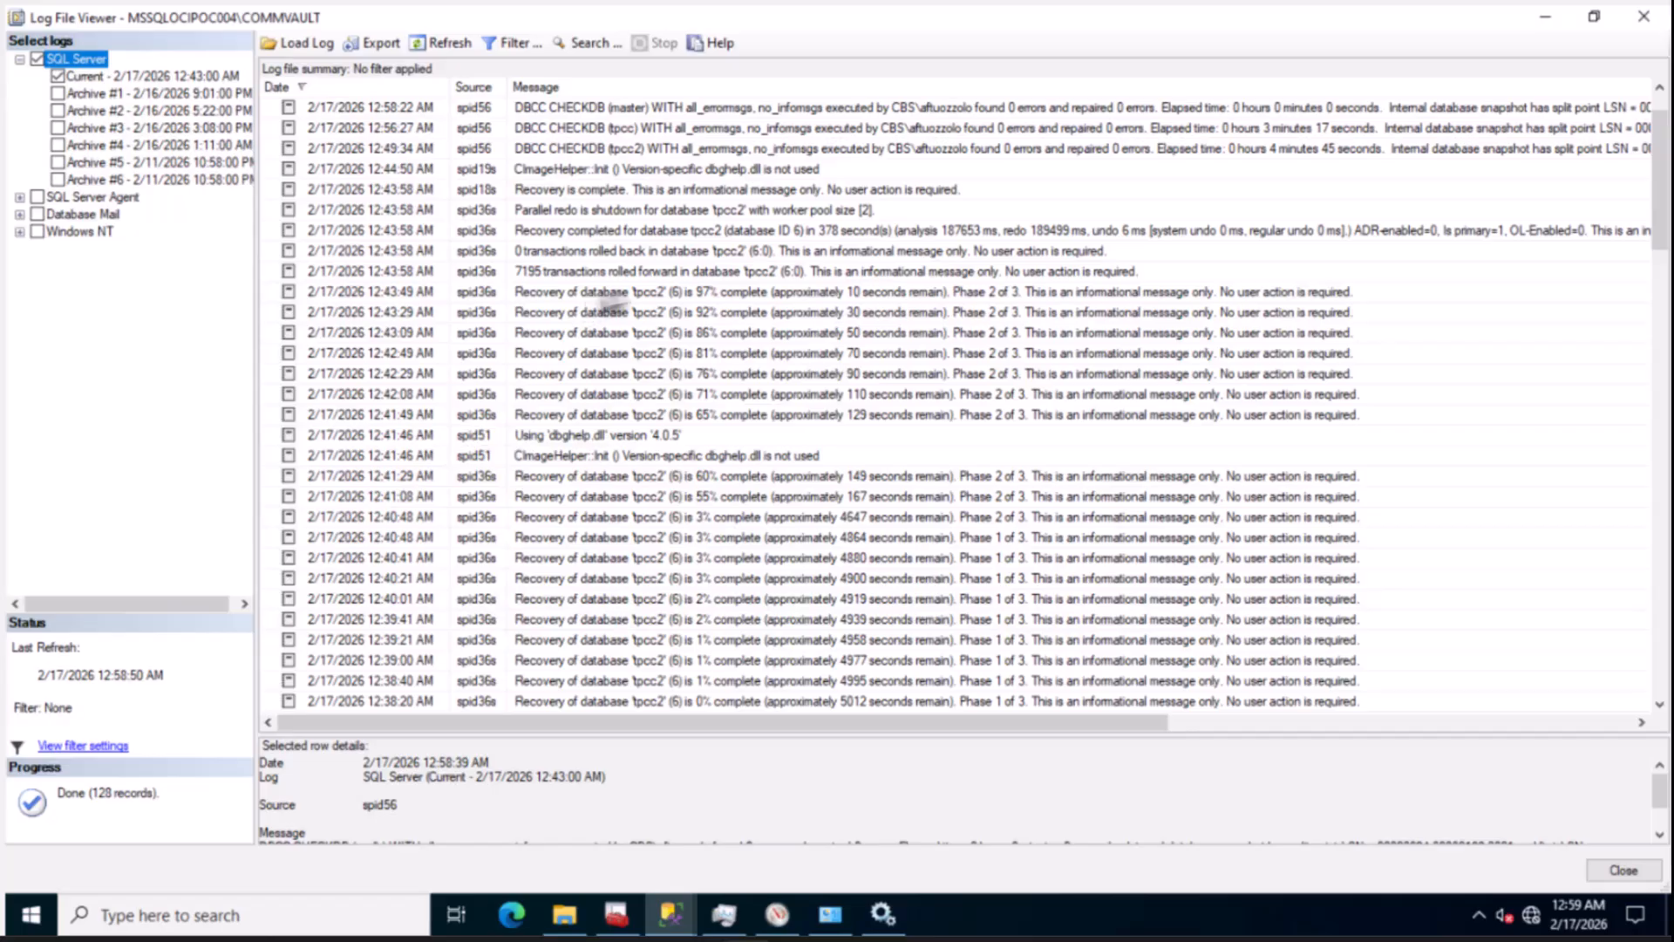
{"action": "left_click", "coordinate": [653, 275]}
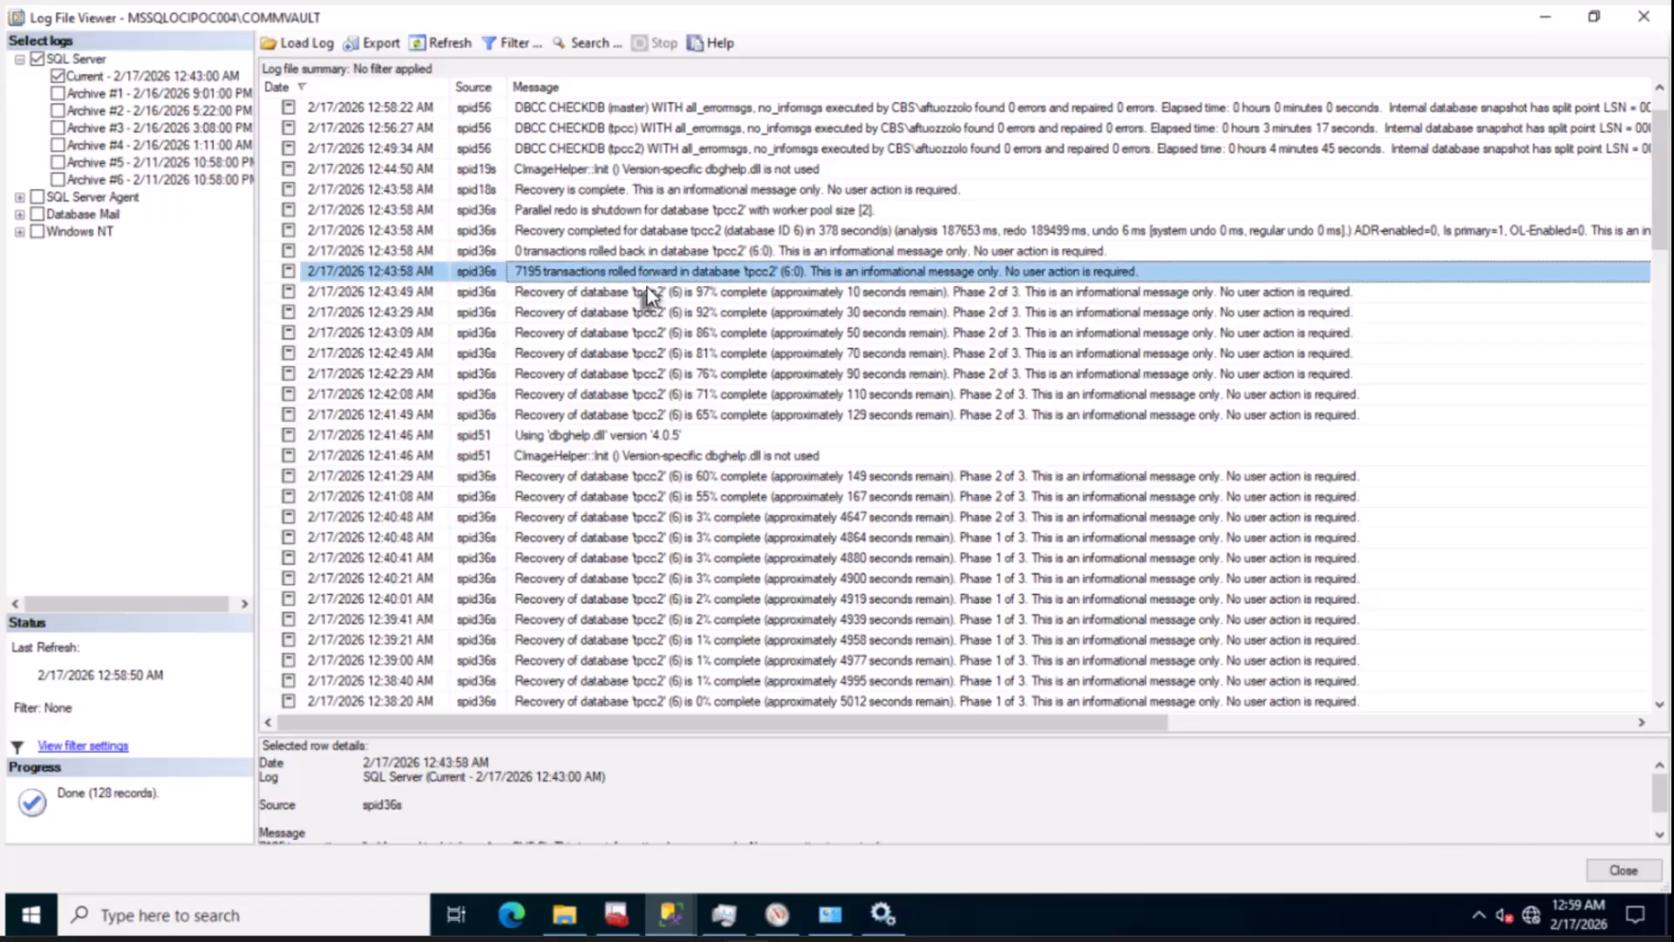
Refresh the SQL Server log again and review the DBCC CHECKDB results and the tpcc2 recovery entries
{"action": "mouse_move", "coordinate": [724, 914]}
{"action": "scroll", "coordinate": [714, 479], "scroll_direction": "up", "scroll_amount": 1}
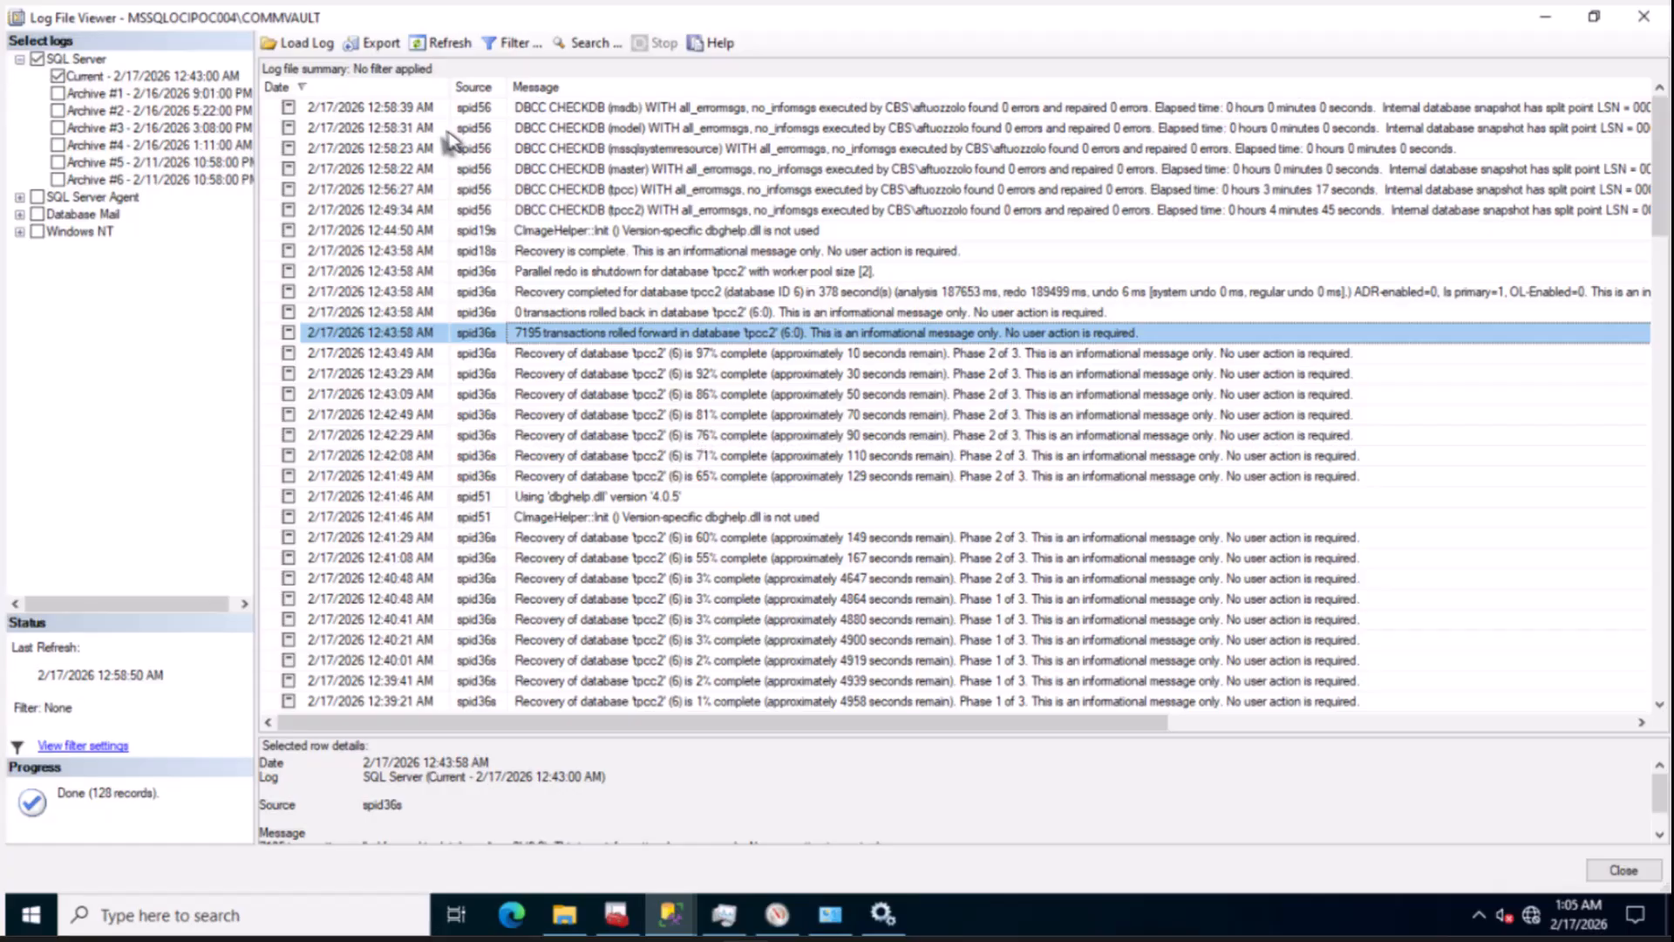
{"action": "left_click", "coordinate": [433, 47]}
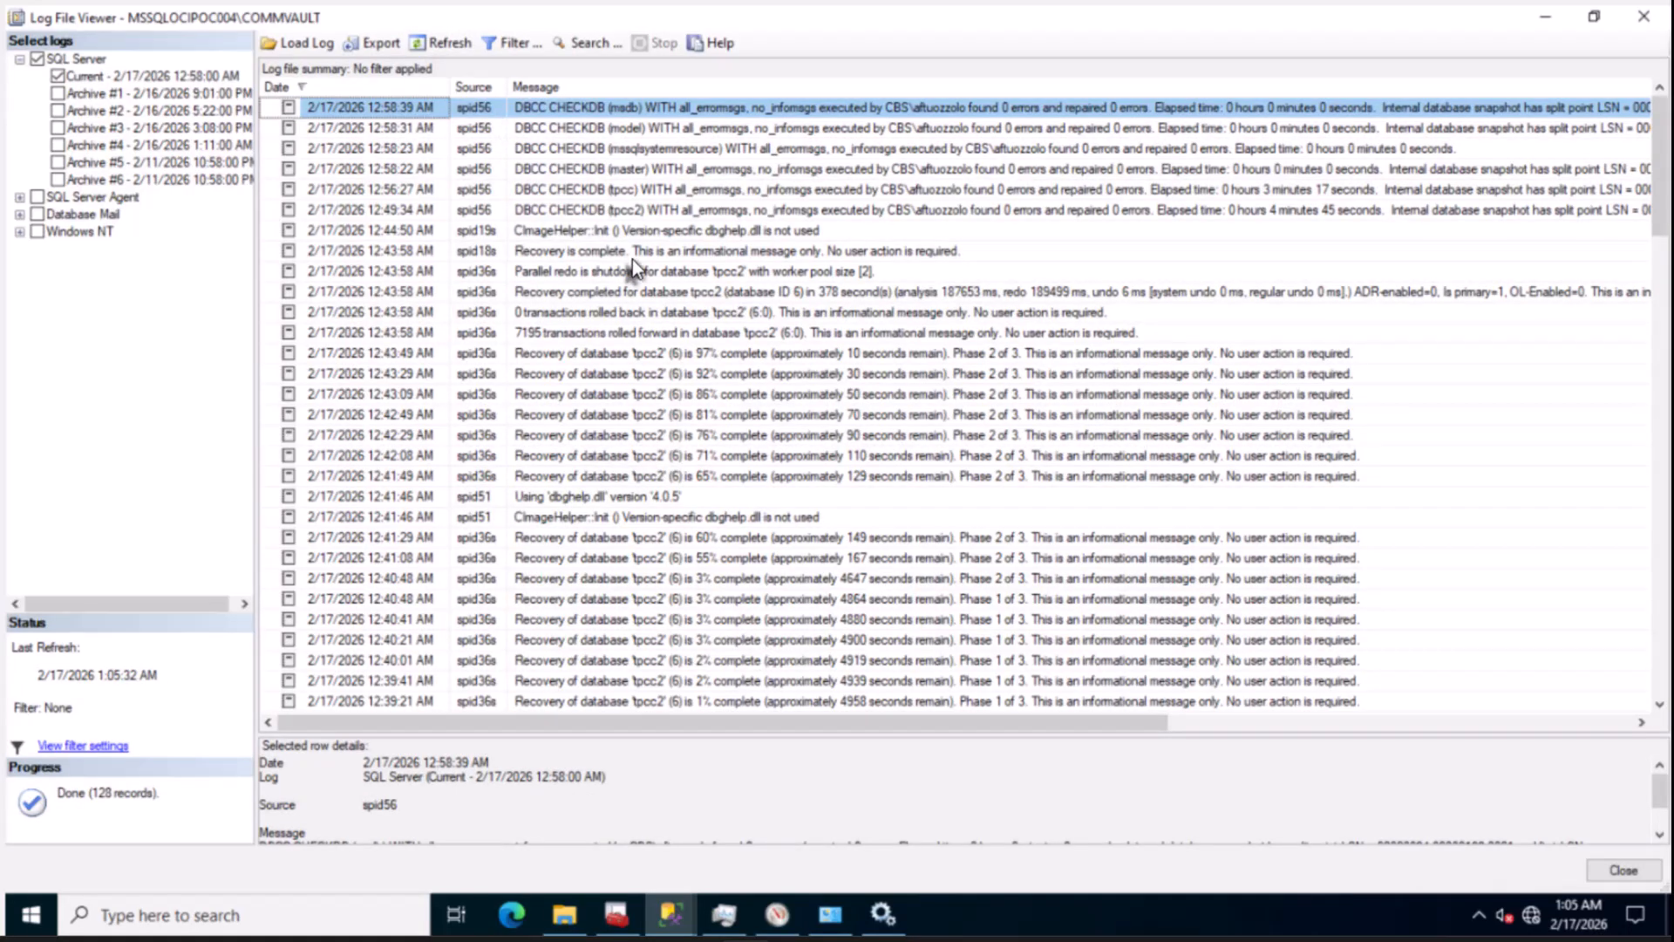
{"action": "scroll", "coordinate": [693, 426], "scroll_direction": "down", "scroll_amount": 3}
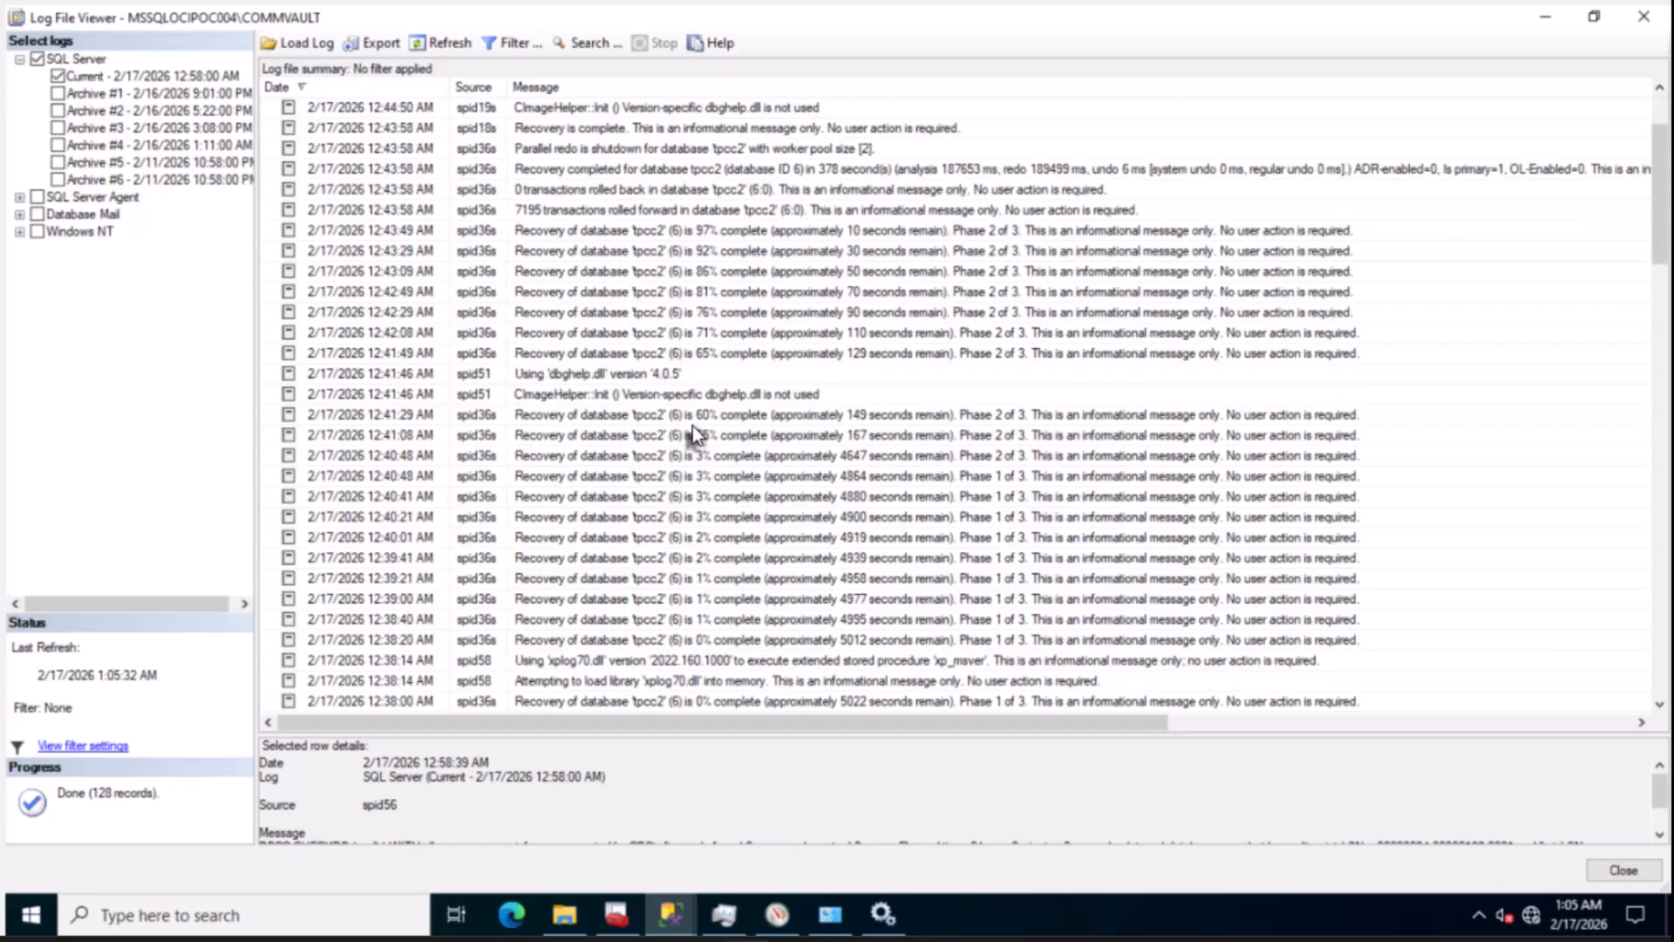
{"action": "scroll", "coordinate": [704, 510], "scroll_direction": "up", "scroll_amount": 3}
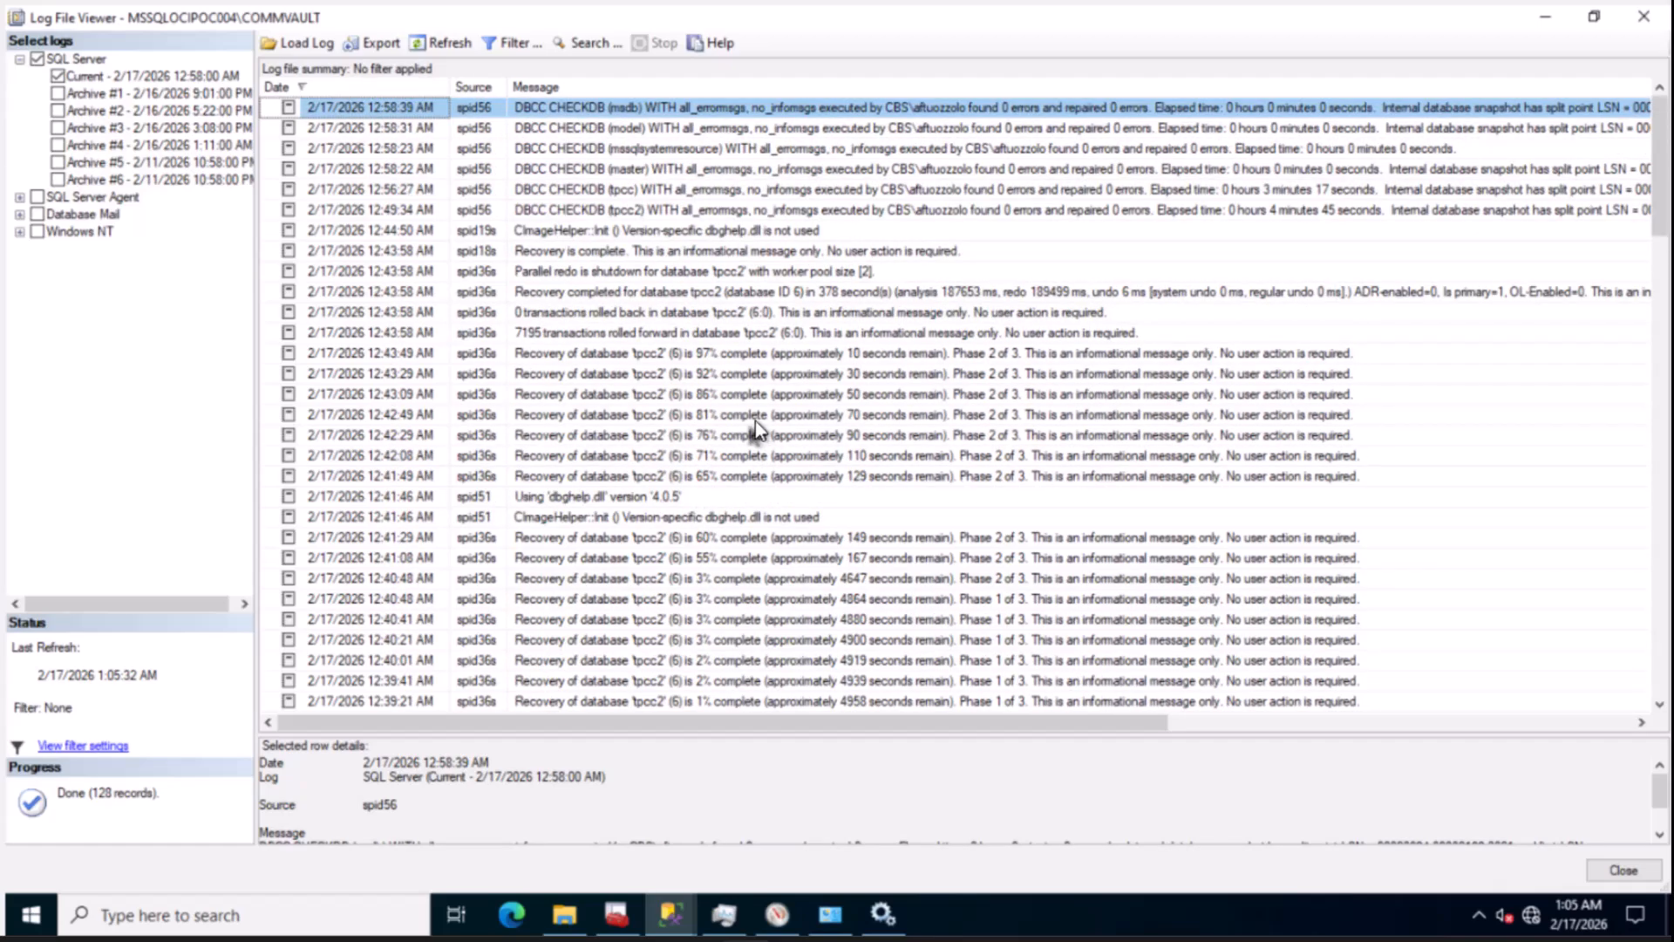
{"action": "scroll", "coordinate": [761, 505], "scroll_direction": "down", "scroll_amount": 2}
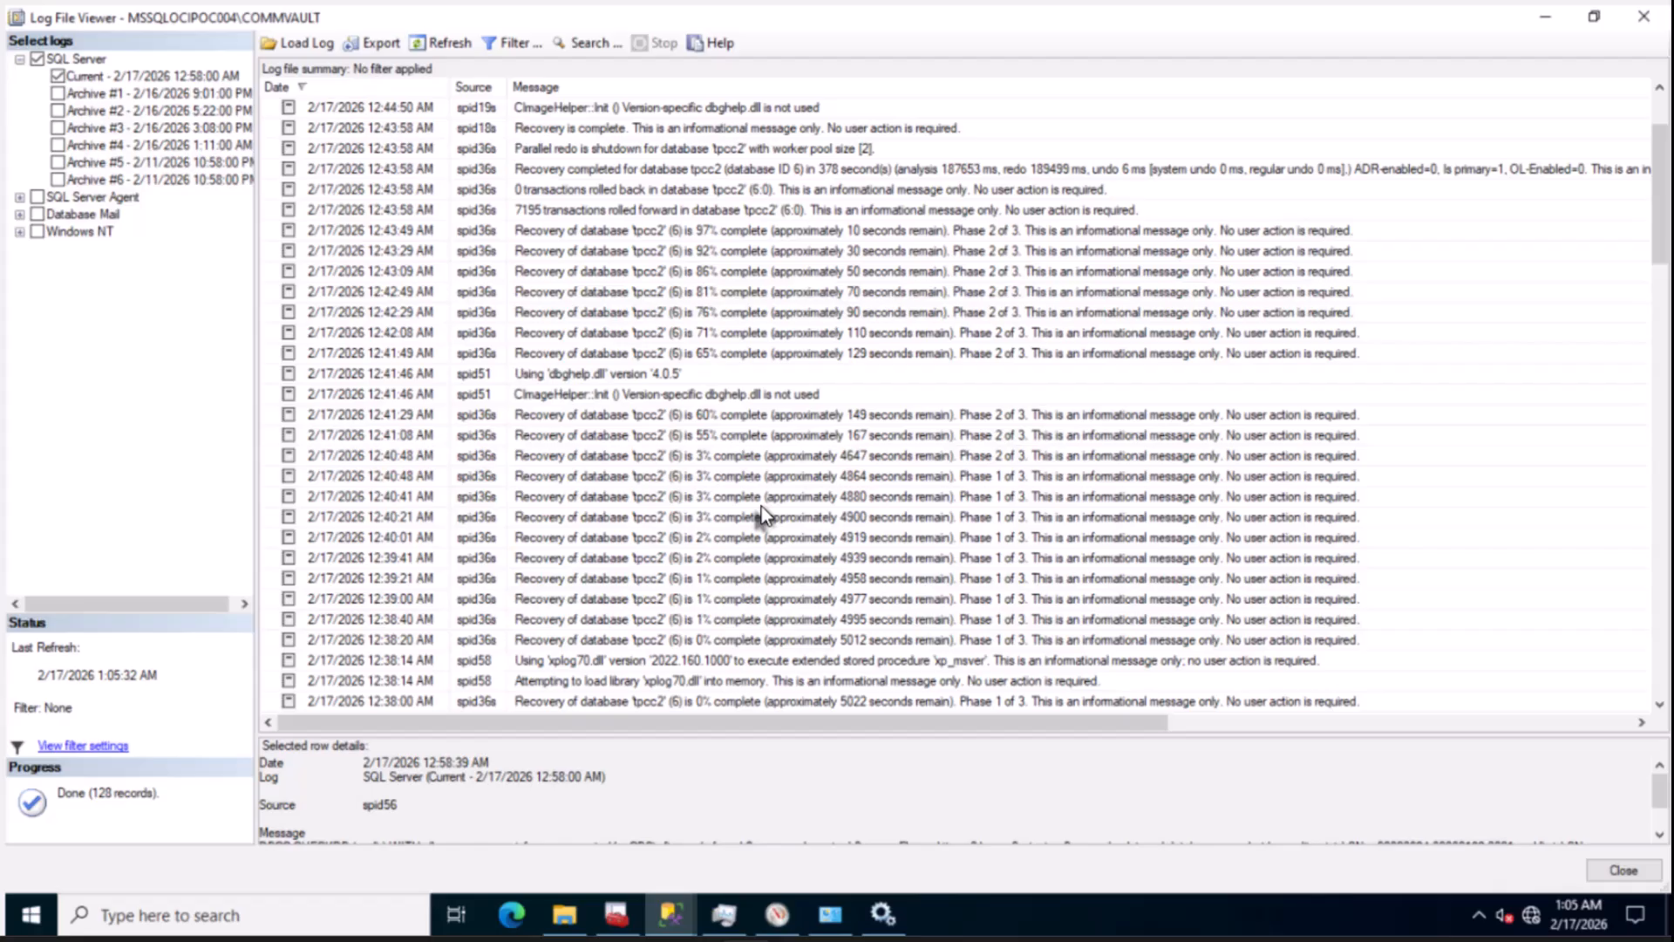
{"action": "scroll", "coordinate": [761, 506], "scroll_direction": "up", "scroll_amount": 2}
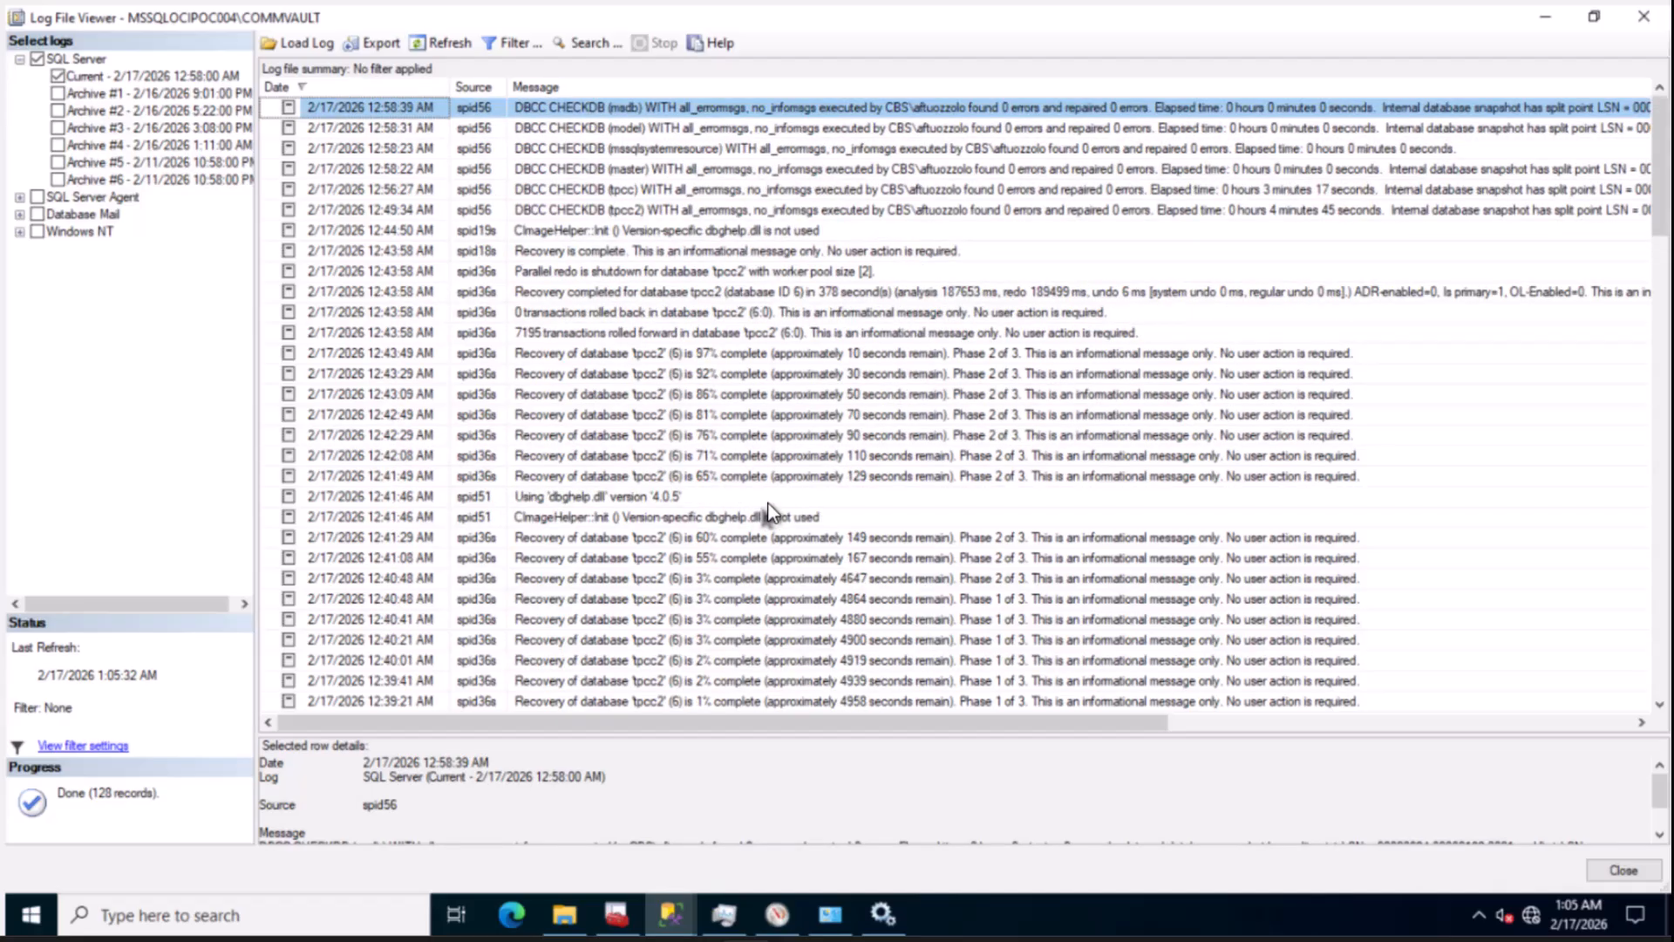